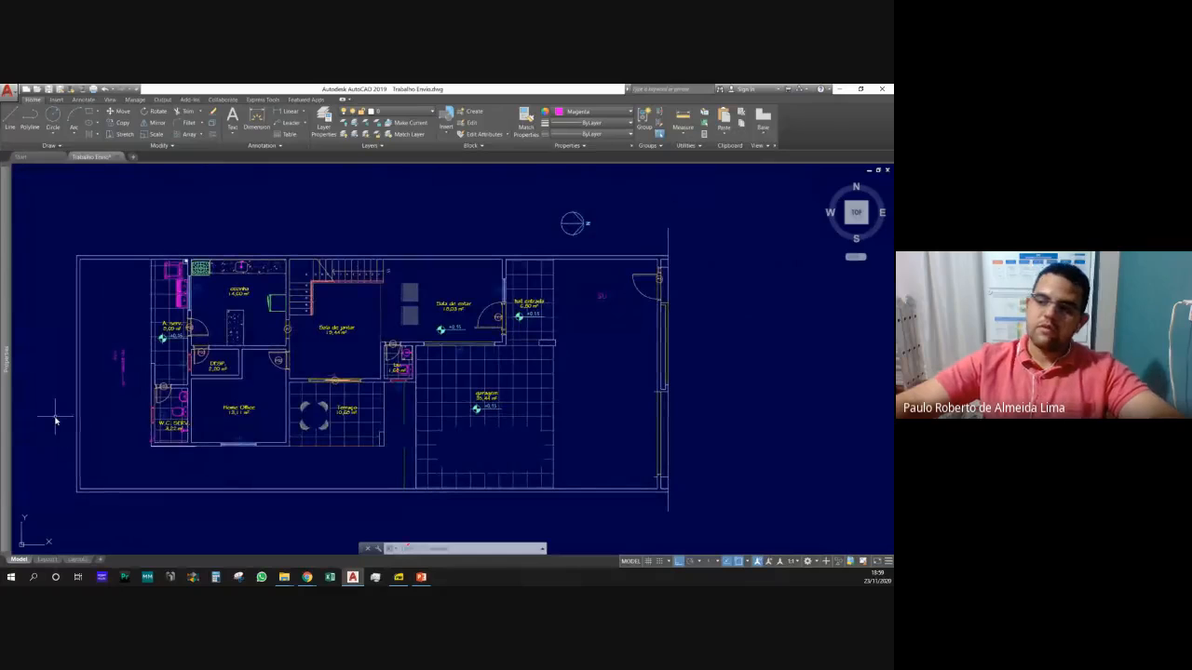
Turn the drawing grid display on and off again.
left_click(649, 562)
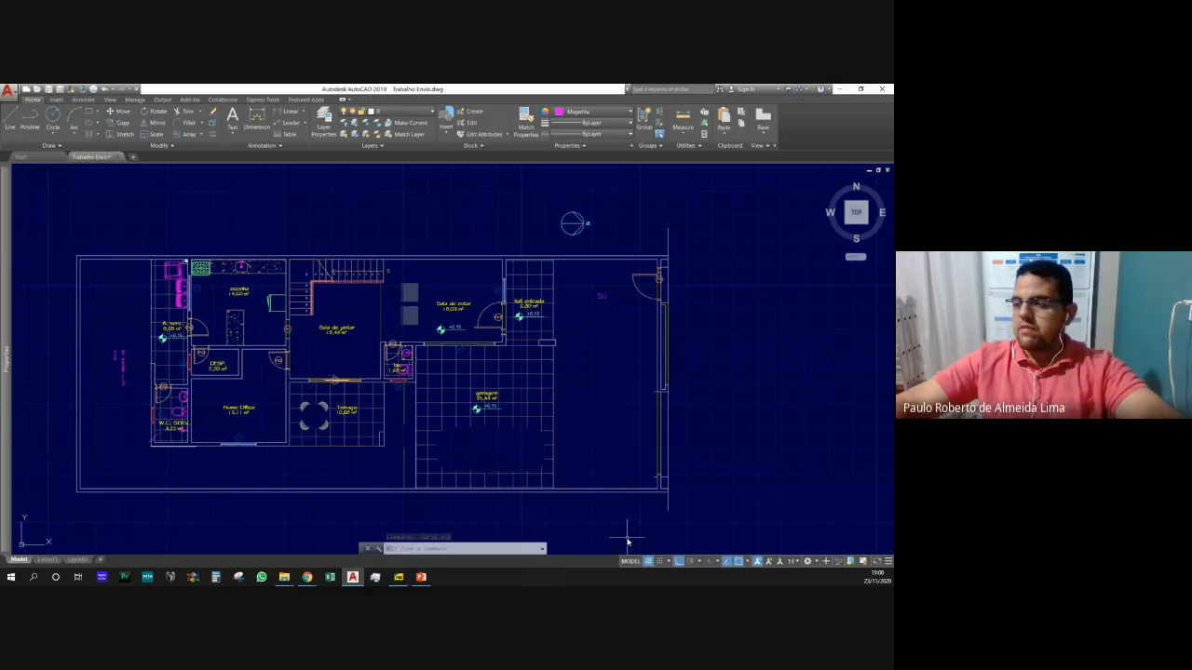
left_click(651, 562)
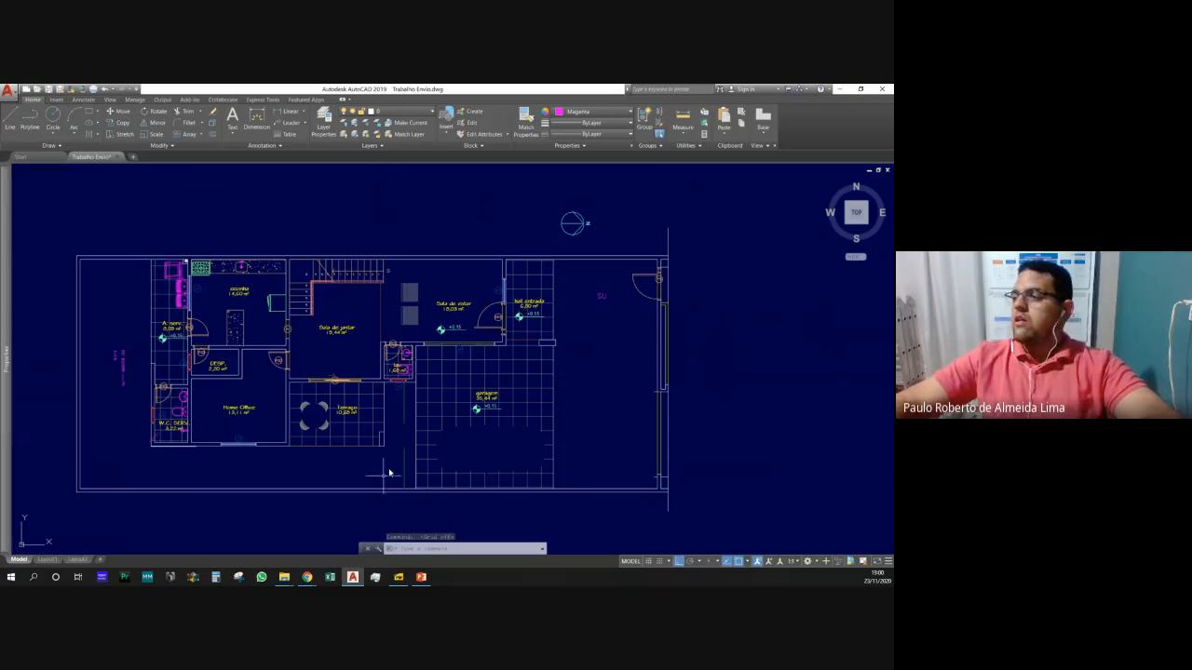
Look over the set of house plans, examining the upper floor's bedrooms, mezzanine, stairs and balconies.
scroll(553, 426, "down", 2)
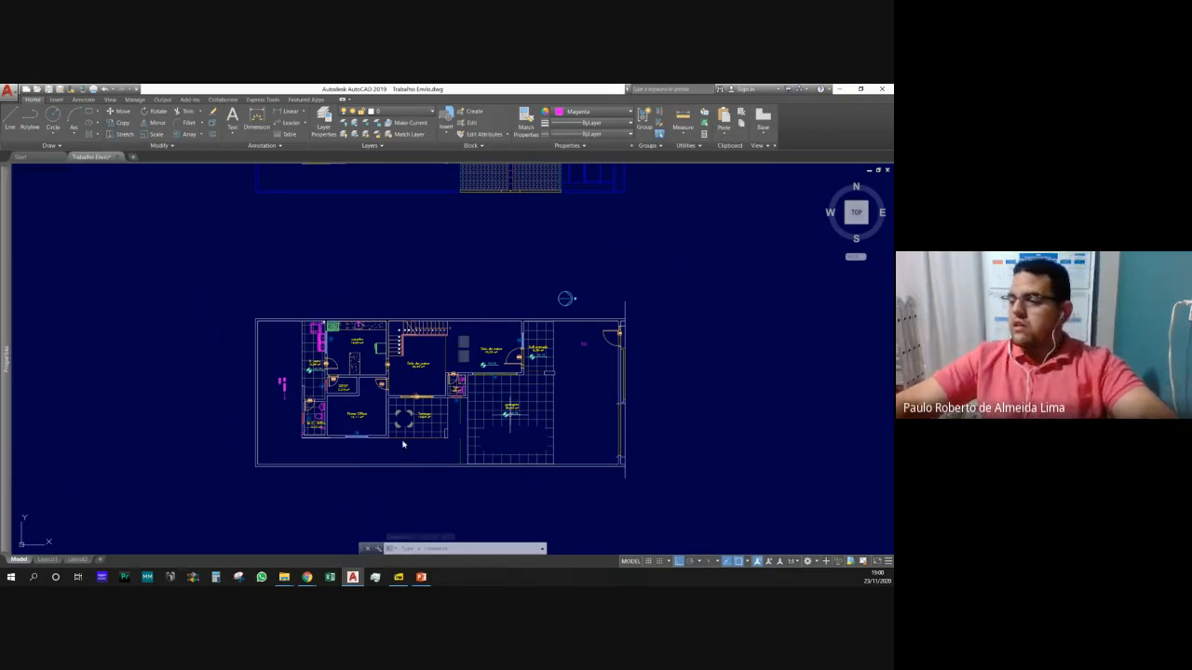
scroll(454, 444, "down", 1)
scroll(415, 455, "down", 1)
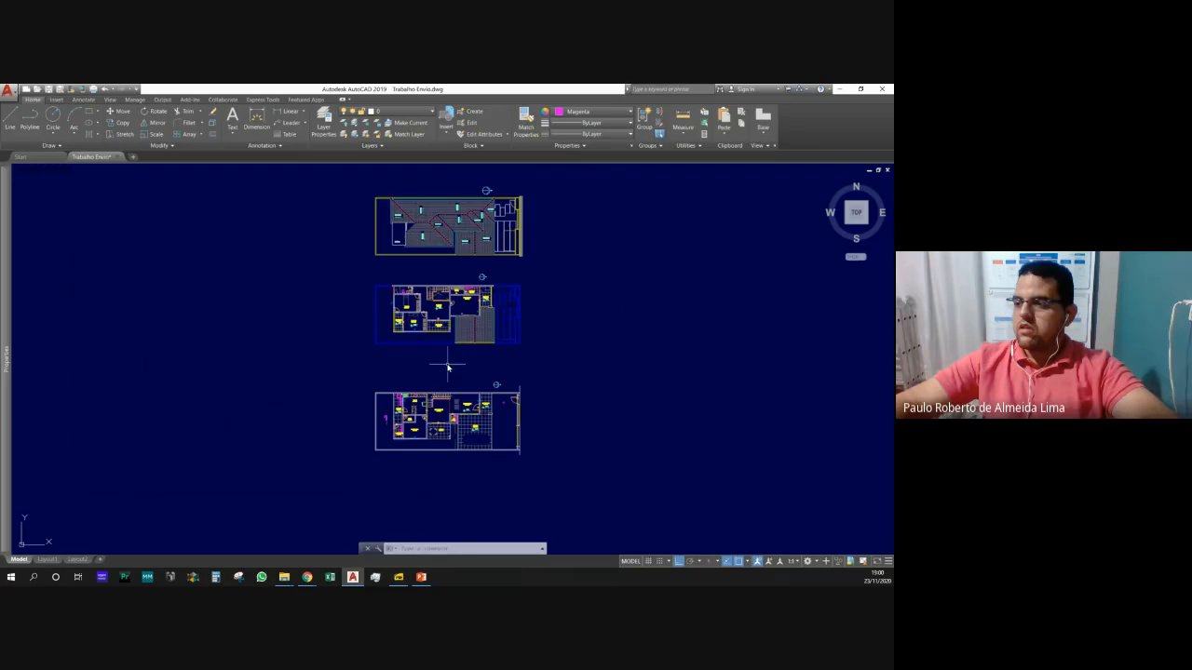
scroll(415, 310, "up", 1)
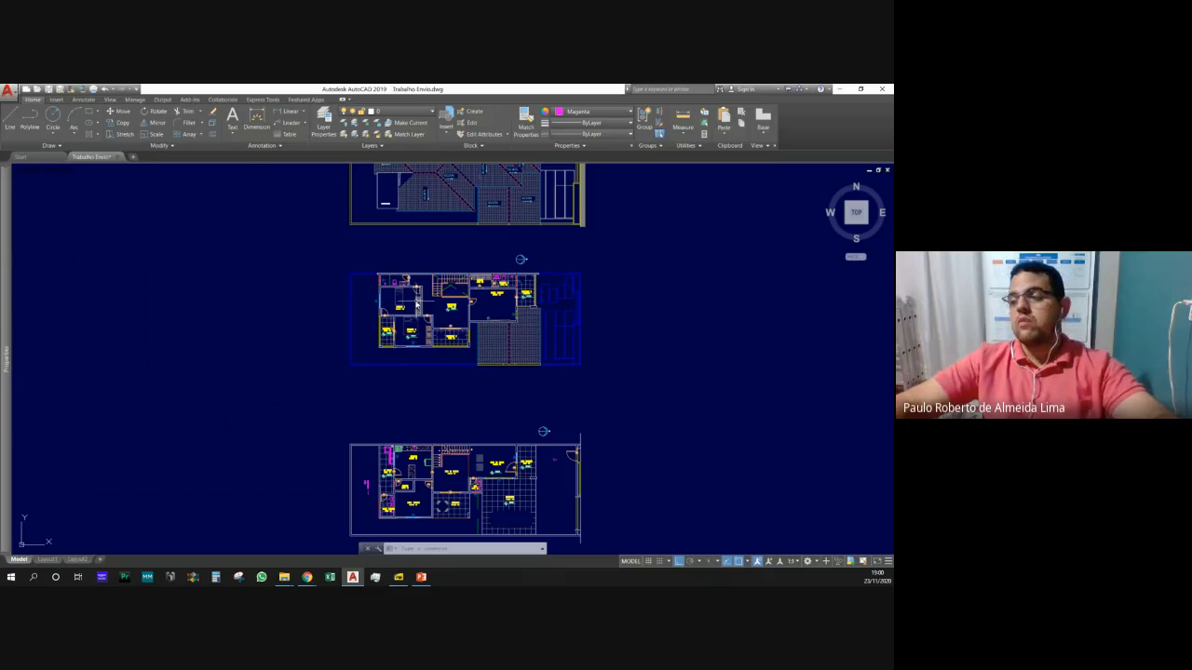
scroll(418, 309, "up", 4)
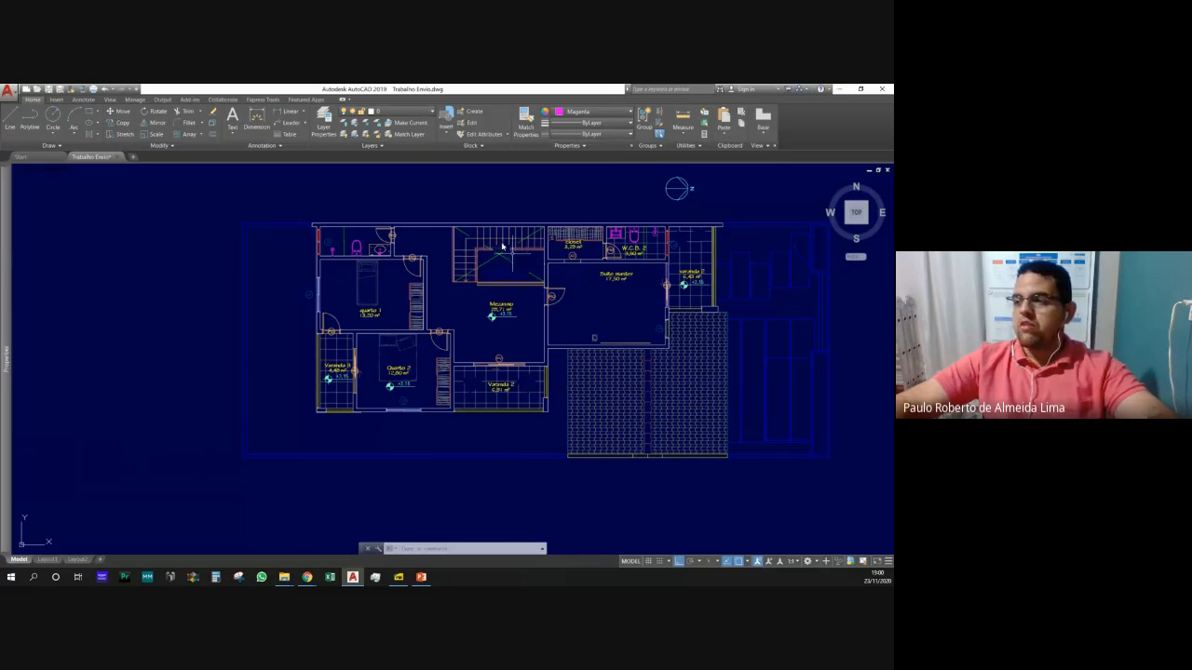
scroll(507, 272, "down", 8)
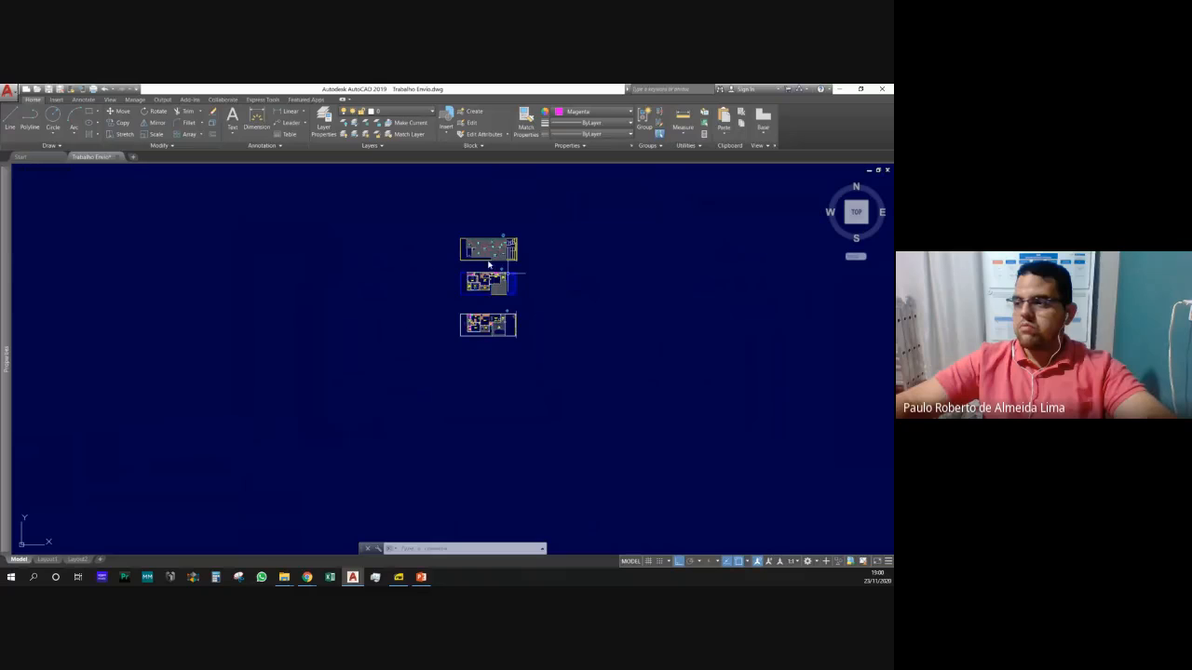
scroll(488, 265, "up", 6)
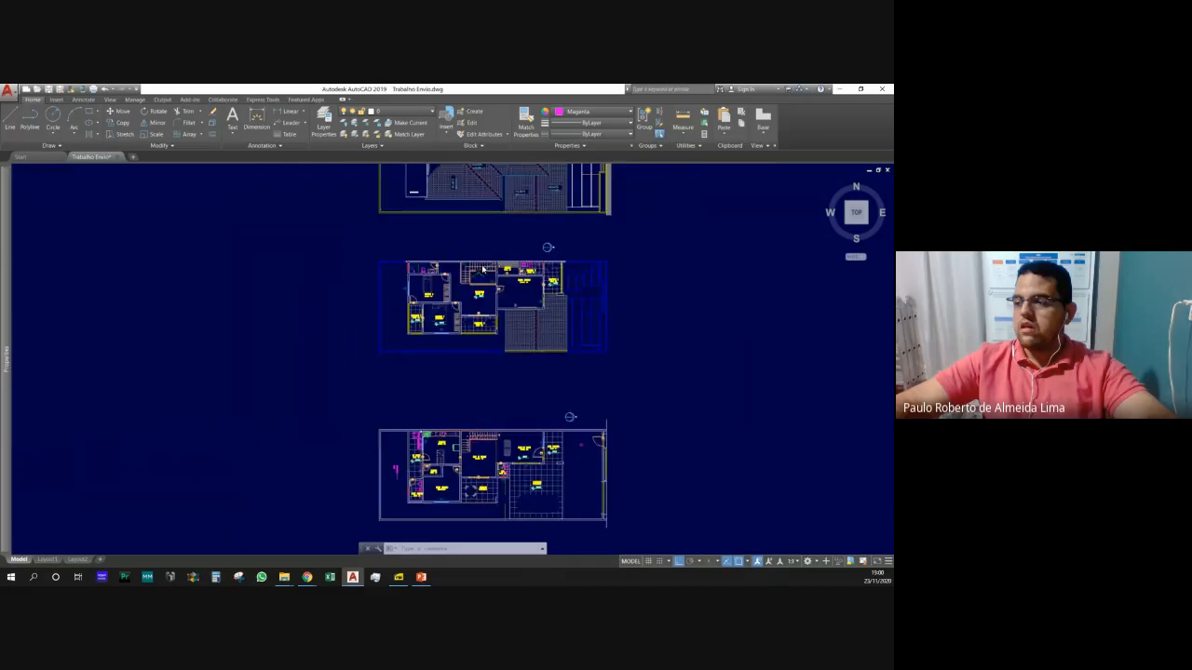
scroll(484, 269, "up", 4)
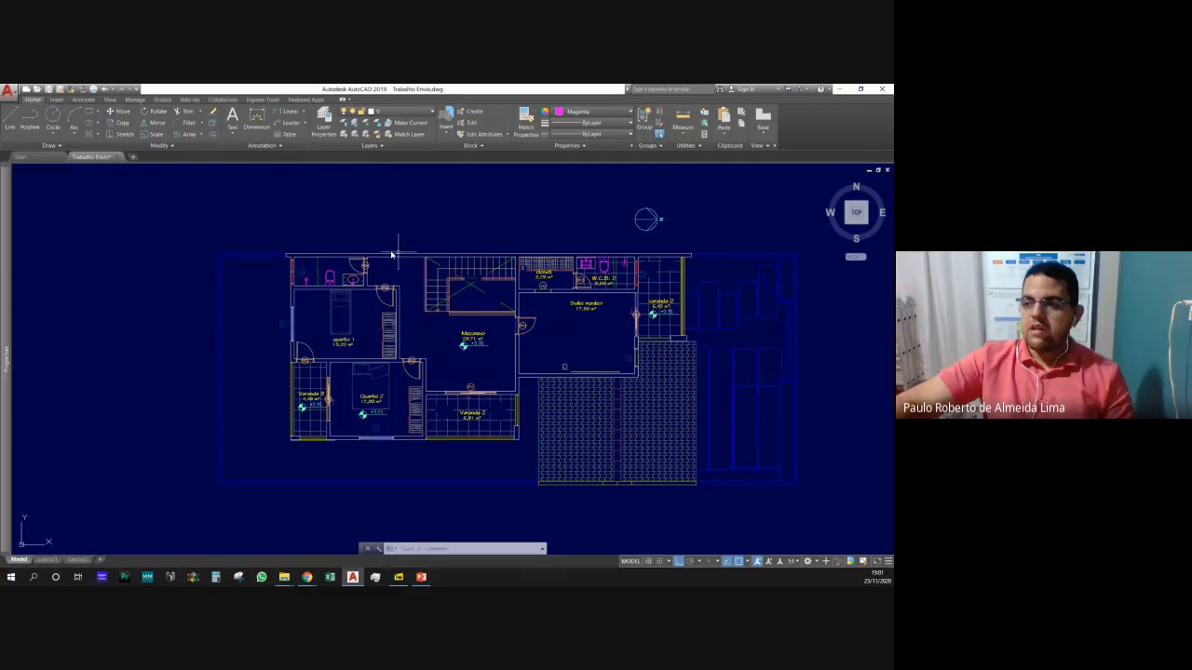
Examine the ground floor plan, including the service area, home office, terrace, garage and boundary walls.
scroll(383, 238, "down", 5)
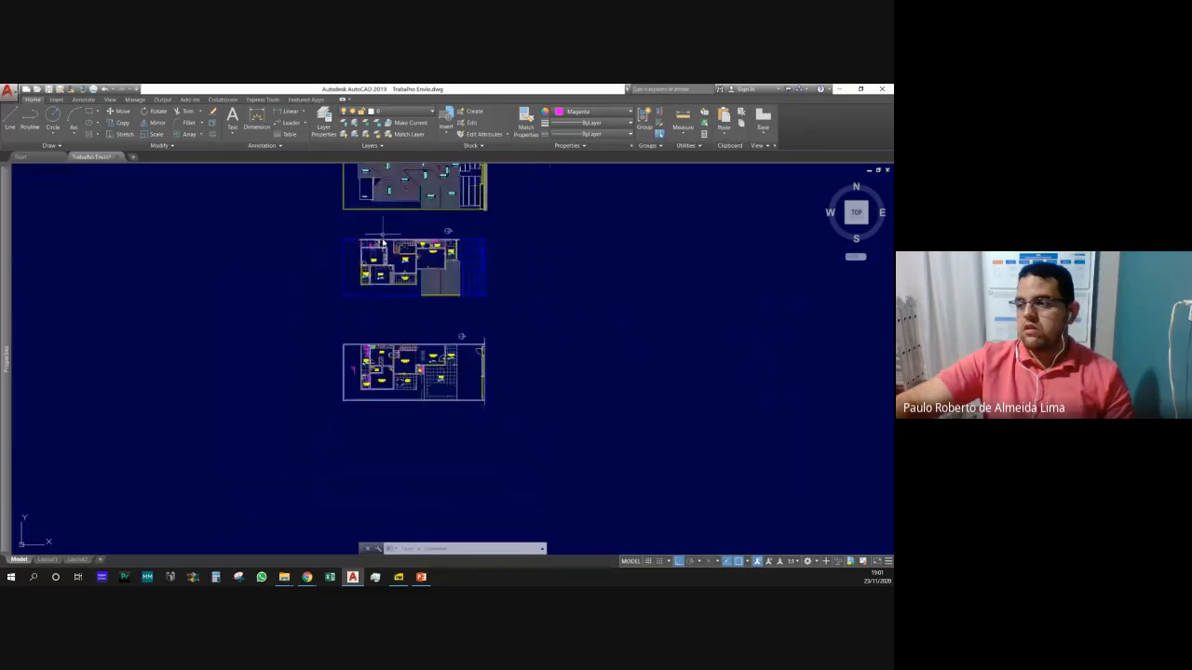
scroll(350, 395, "up", 7)
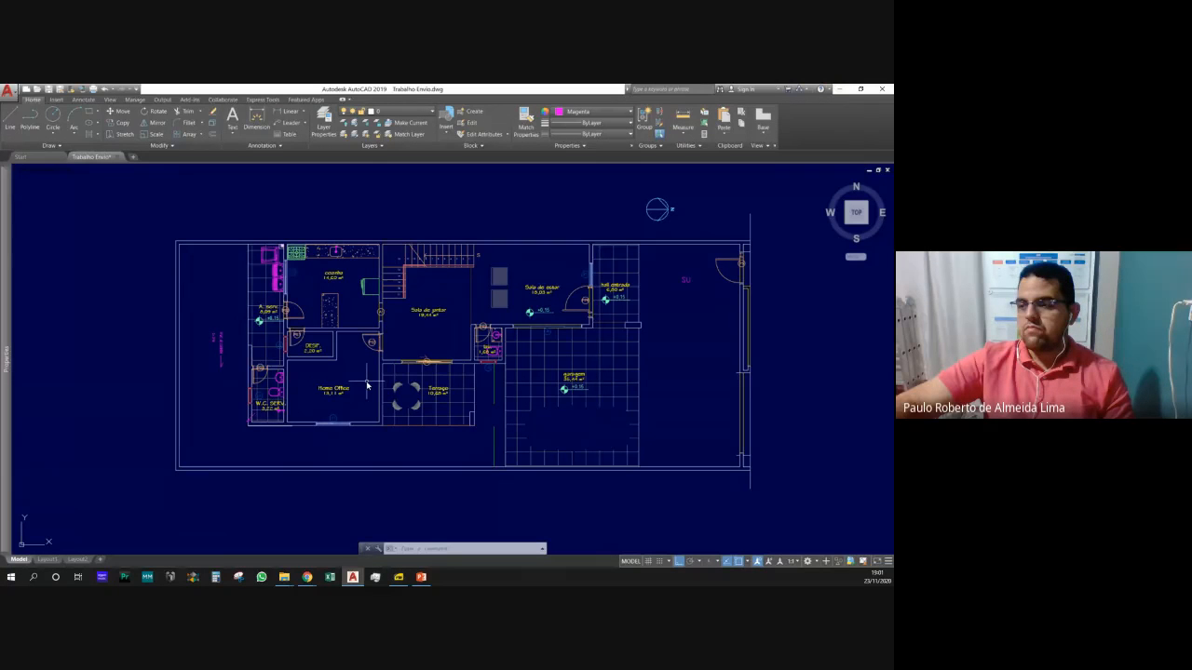
scroll(410, 404, "up", 2)
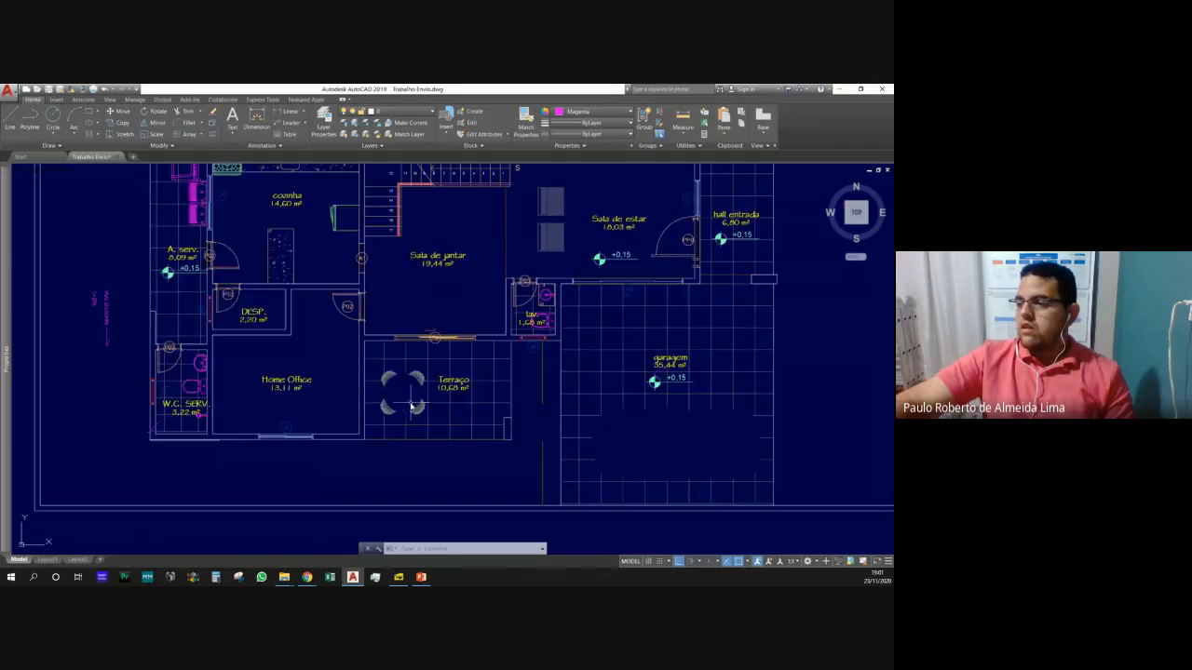
scroll(410, 406, "down", 4)
scroll(590, 418, "up", 3)
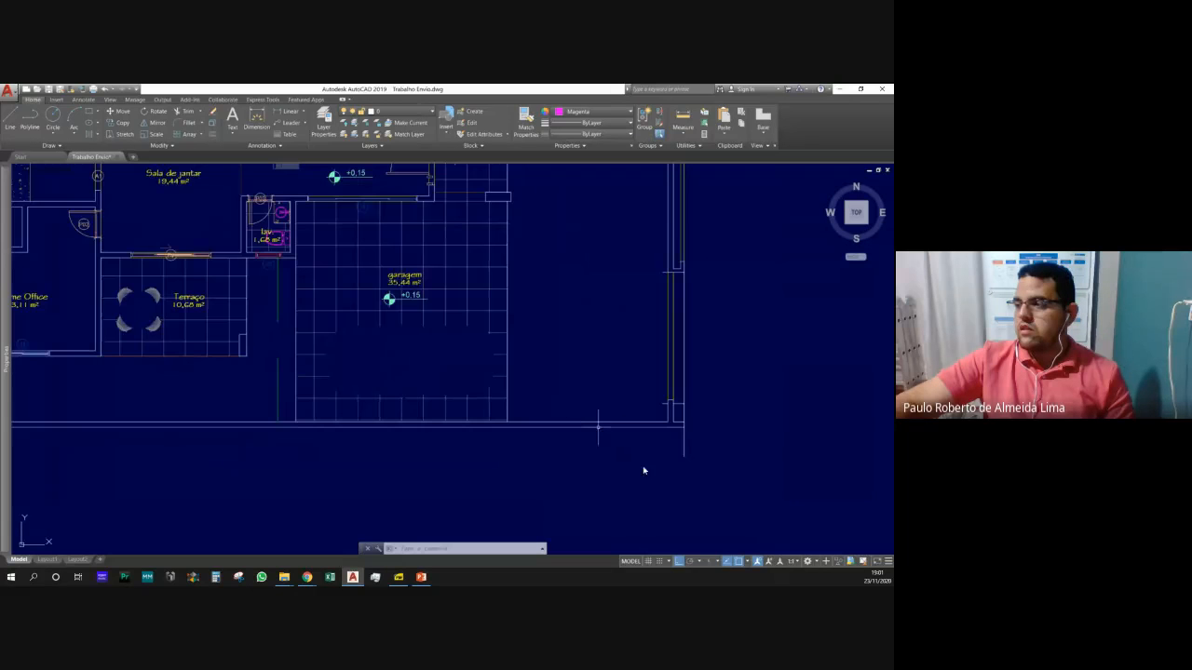
scroll(658, 488, "down", 2)
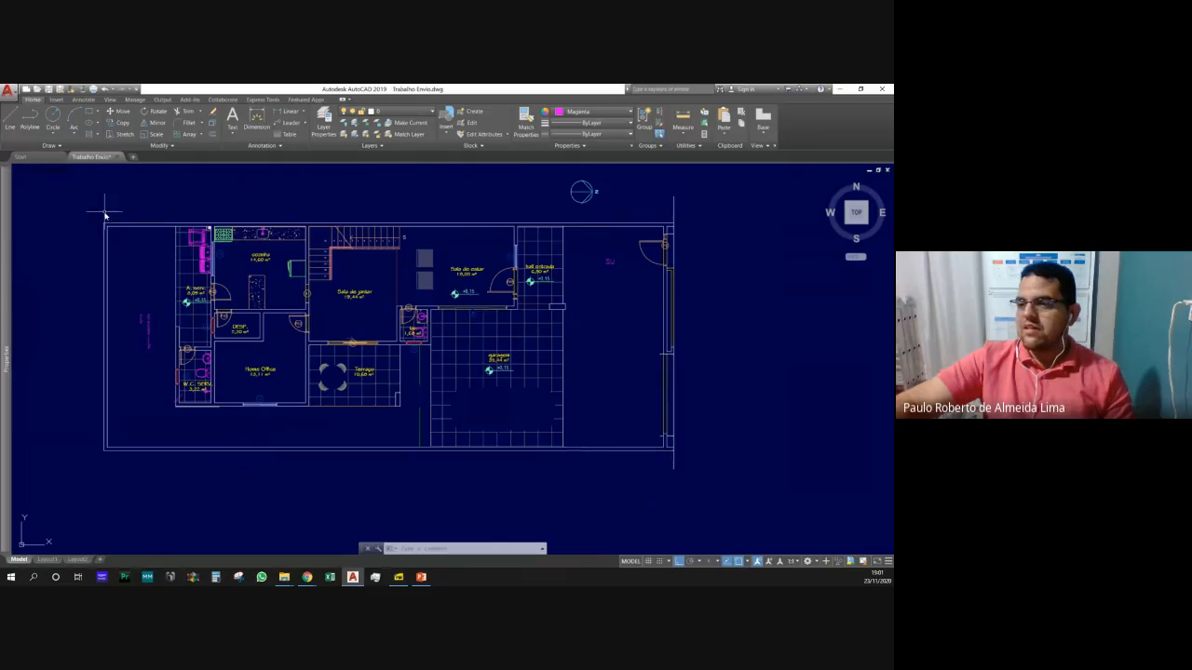
scroll(109, 225, "up", 2)
scroll(140, 256, "down", 4)
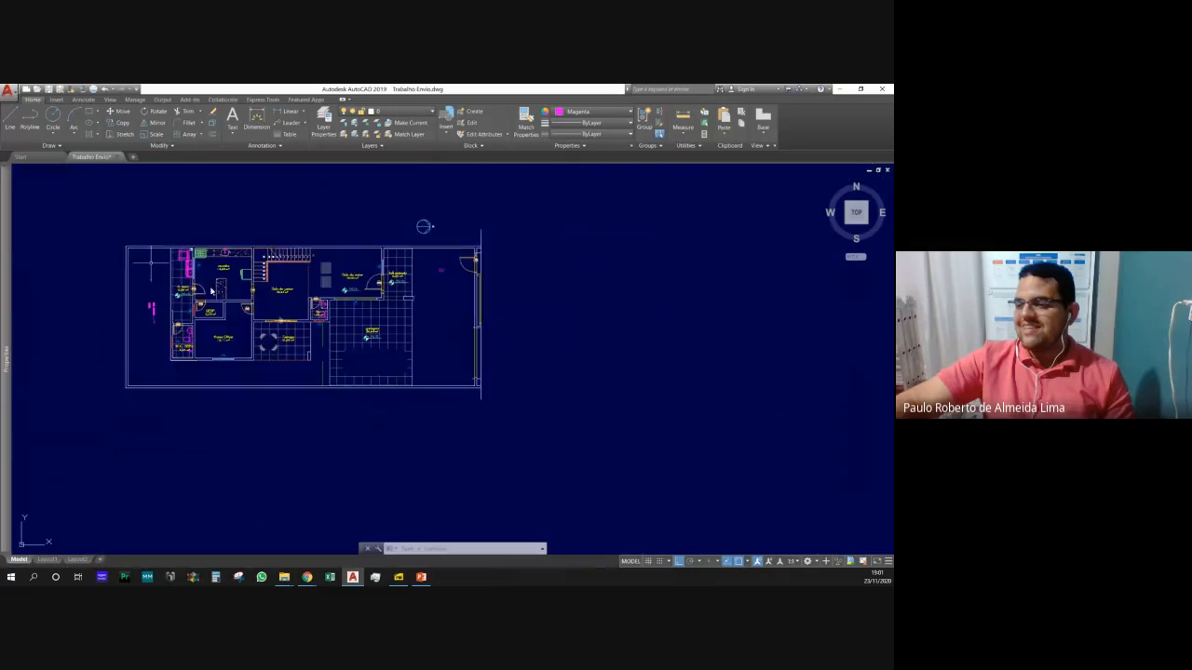
scroll(216, 288, "up", 2)
scroll(216, 289, "up", 2)
scroll(400, 312, "down", 4)
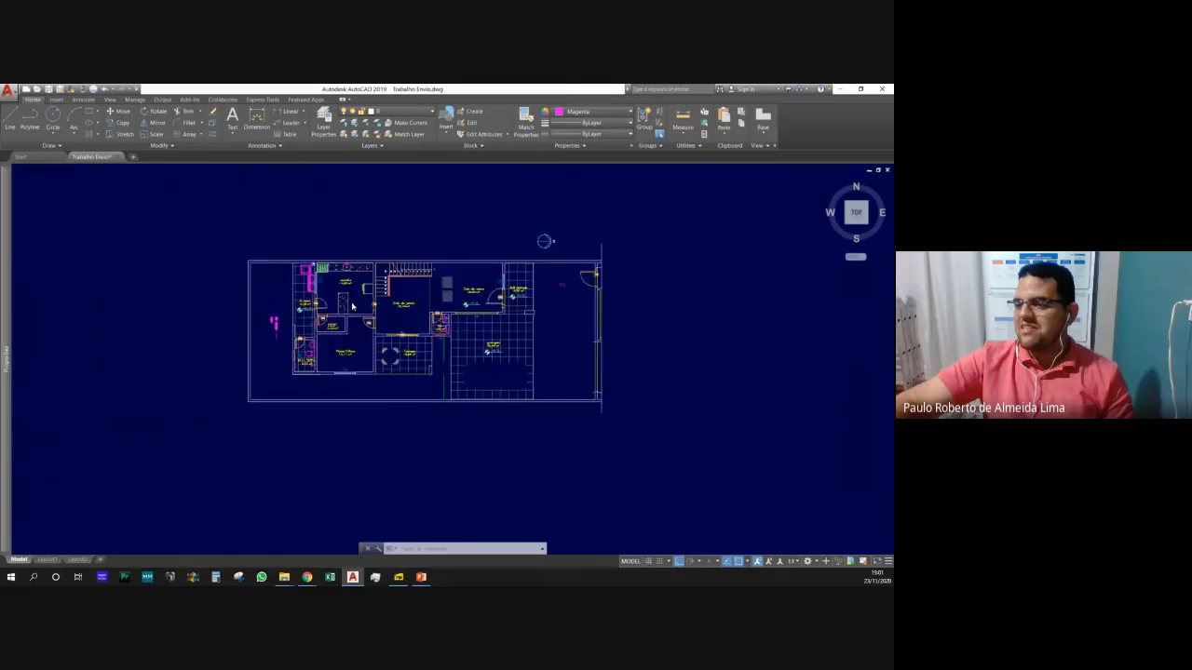
scroll(348, 302, "up", 4)
scroll(349, 306, "down", 2)
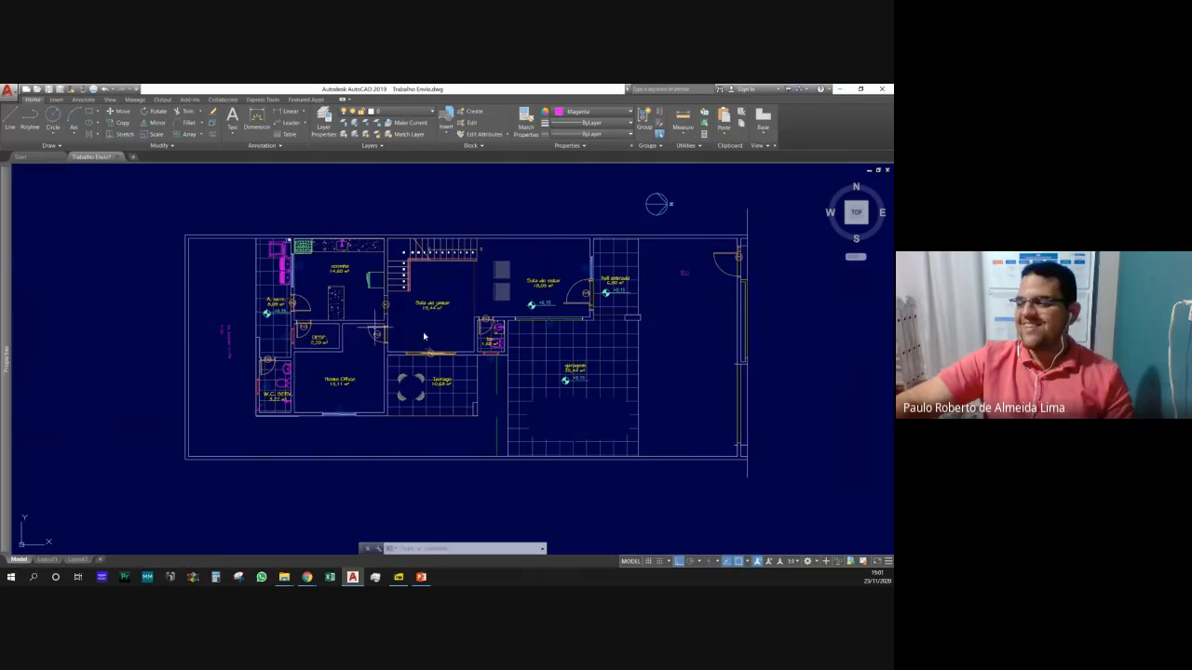
scroll(622, 484, "up", 4)
scroll(623, 484, "down", 2)
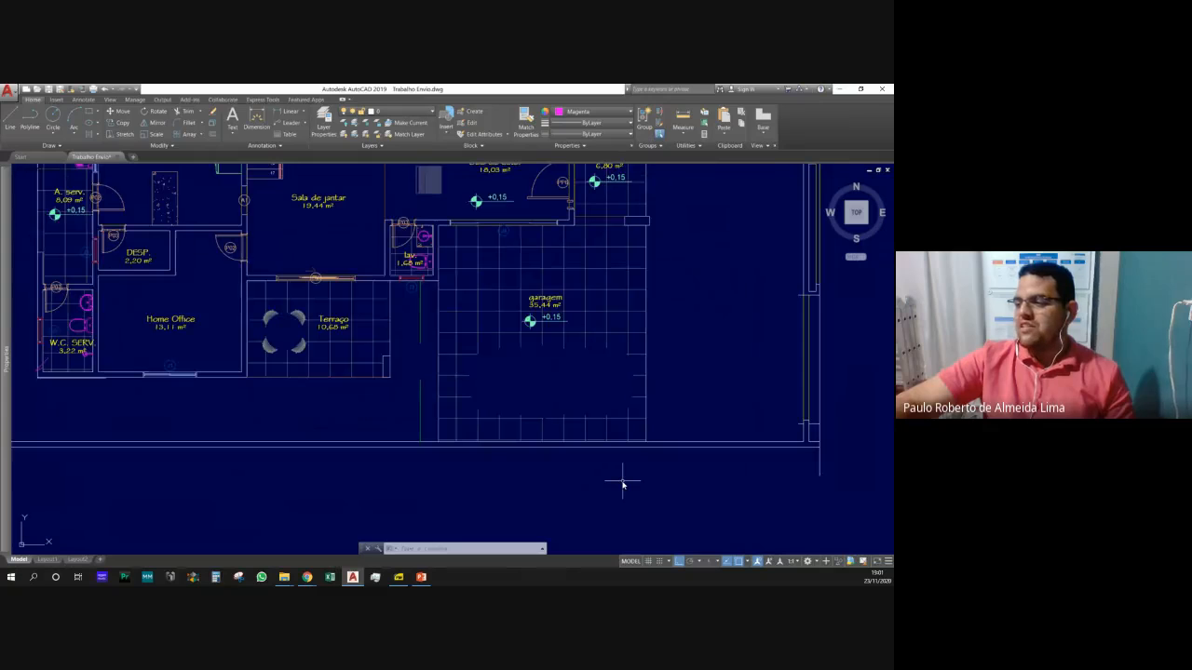
scroll(171, 241, "up", 2)
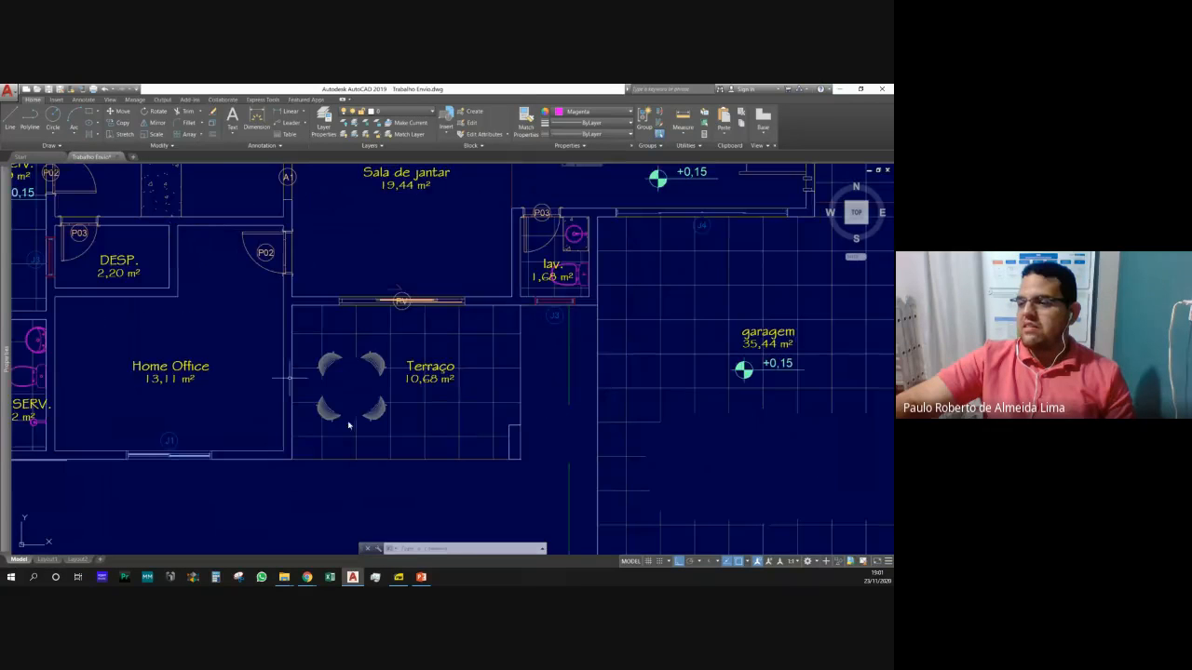
scroll(396, 456, "down", 2)
scroll(395, 456, "down", 2)
scroll(410, 421, "down", 2)
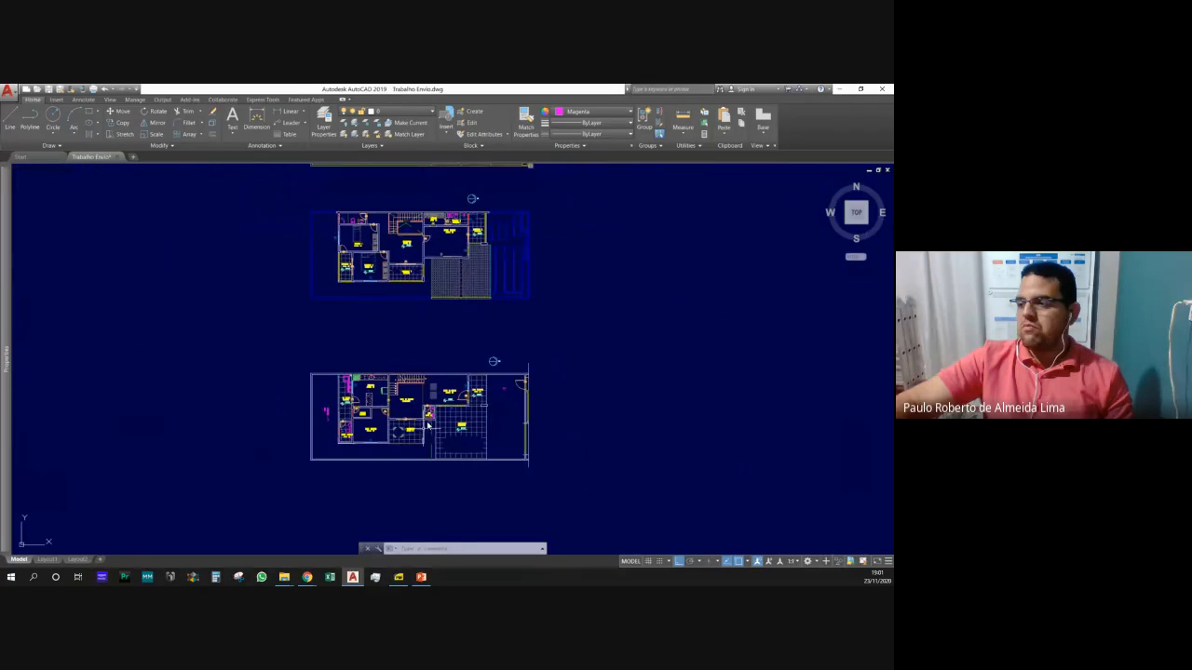
Erase the front-yard paving outlines and gate swing arc from the upper floor plan, beside varanda 2 and the garage roof.
scroll(474, 266, "up", 4)
scroll(517, 238, "up", 3)
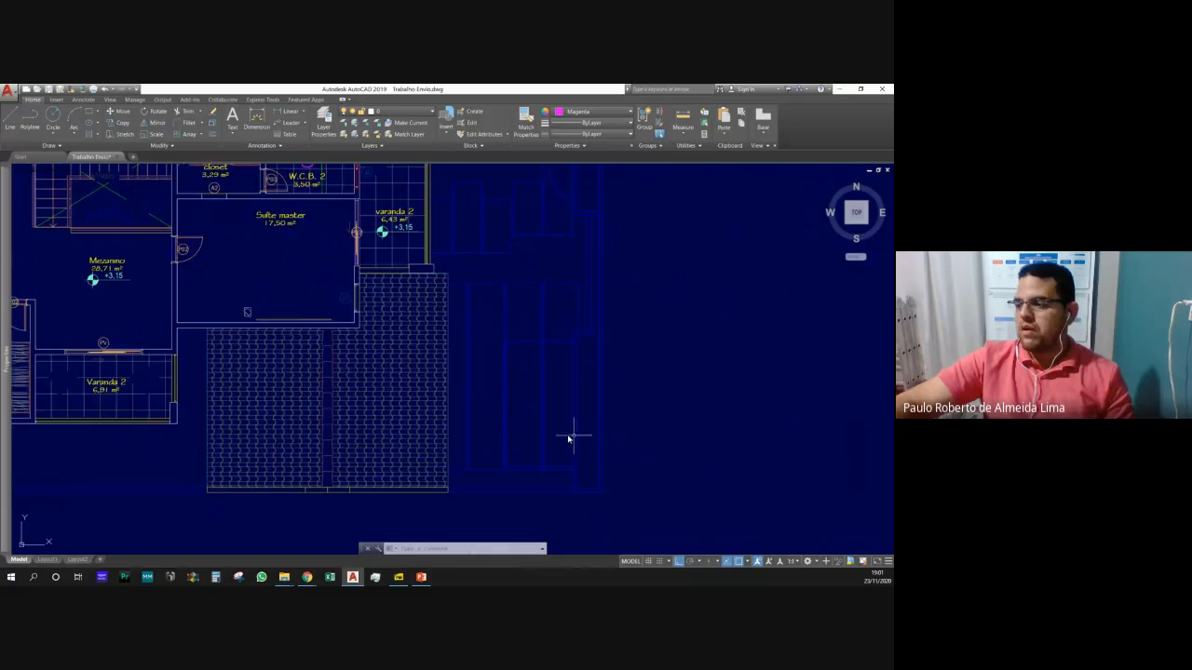
left_click(550, 474)
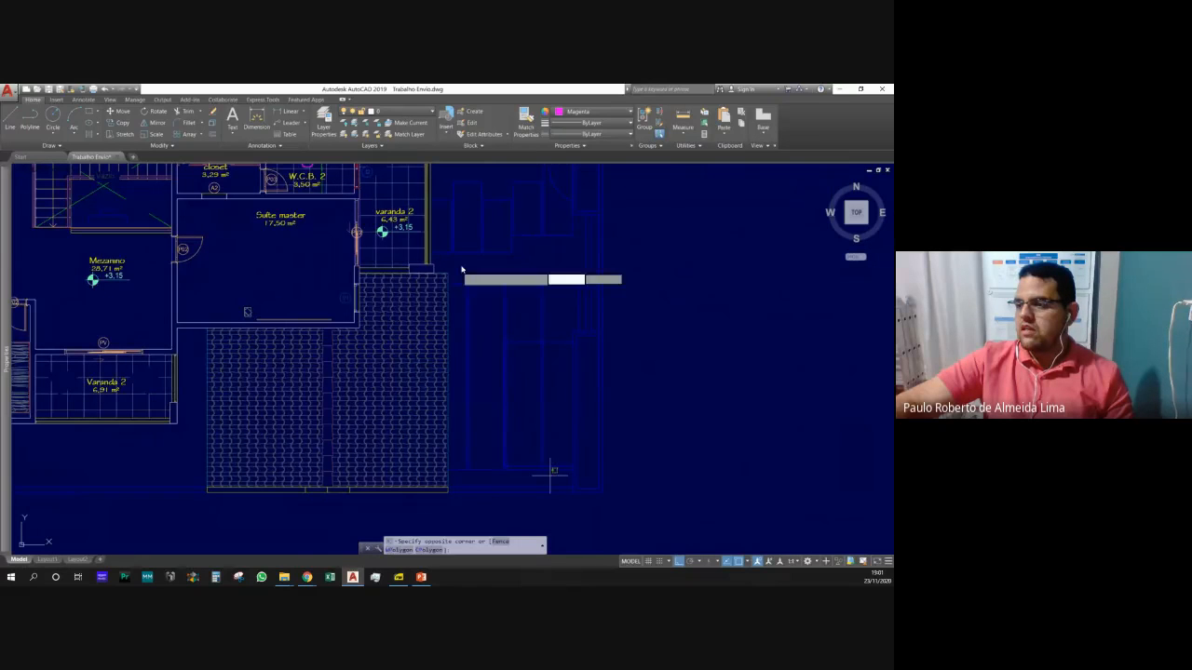
left_click(460, 260)
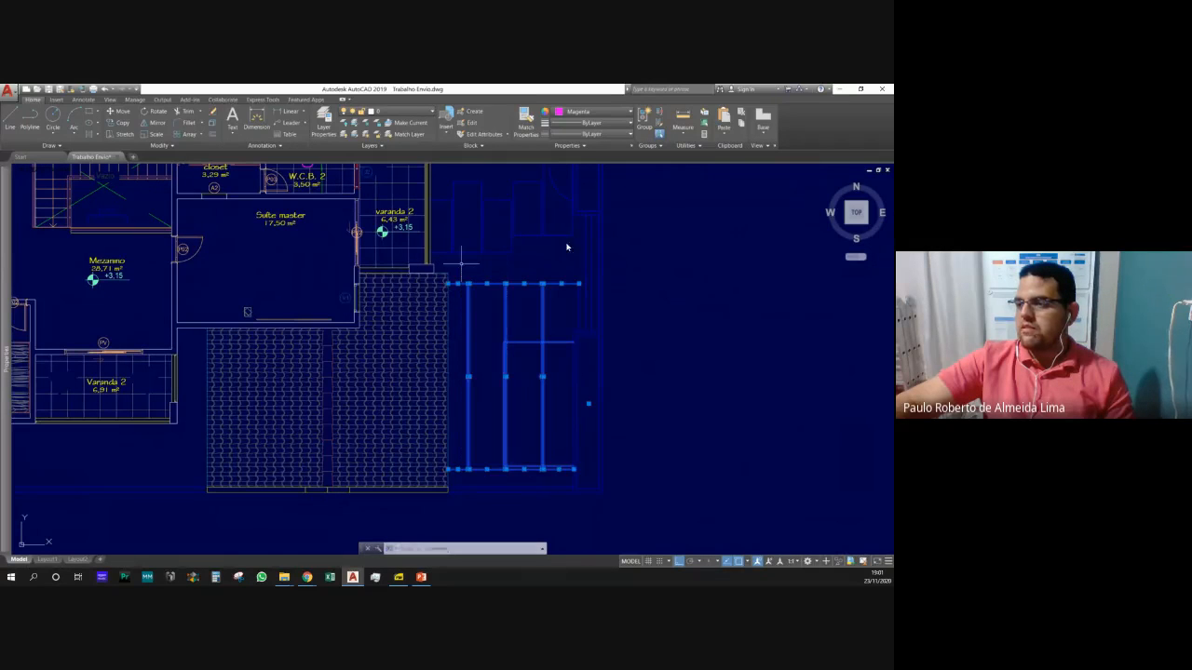
scroll(459, 296, "down", 4)
scroll(407, 274, "up", 7)
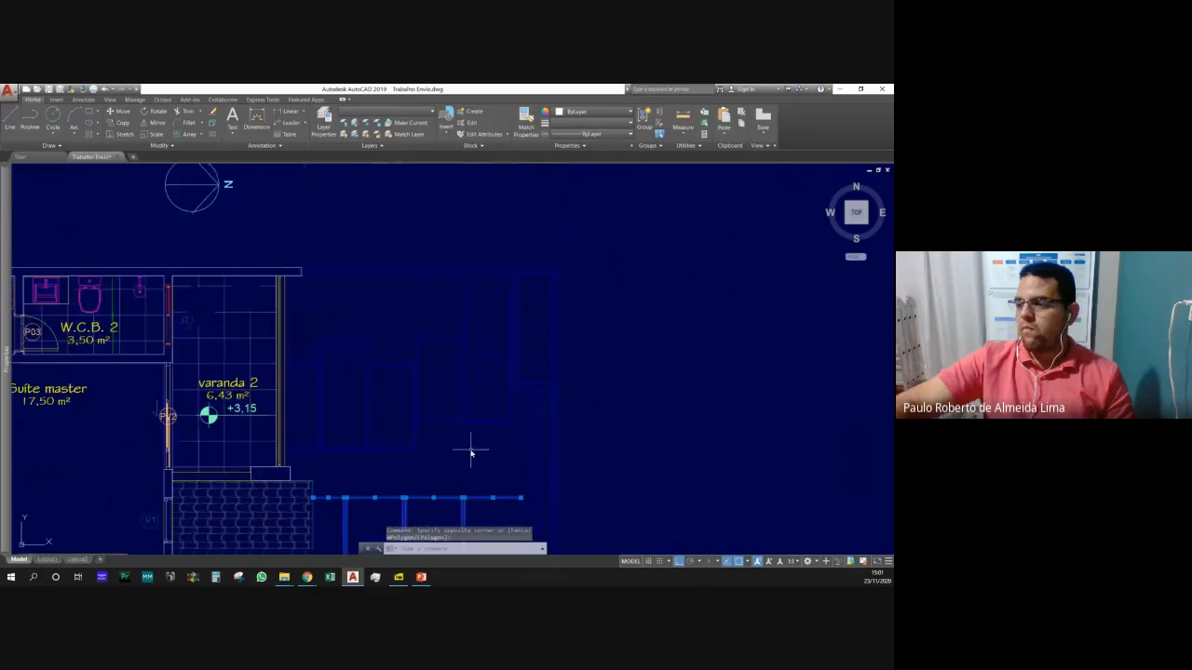
left_click(478, 445)
left_click(315, 296)
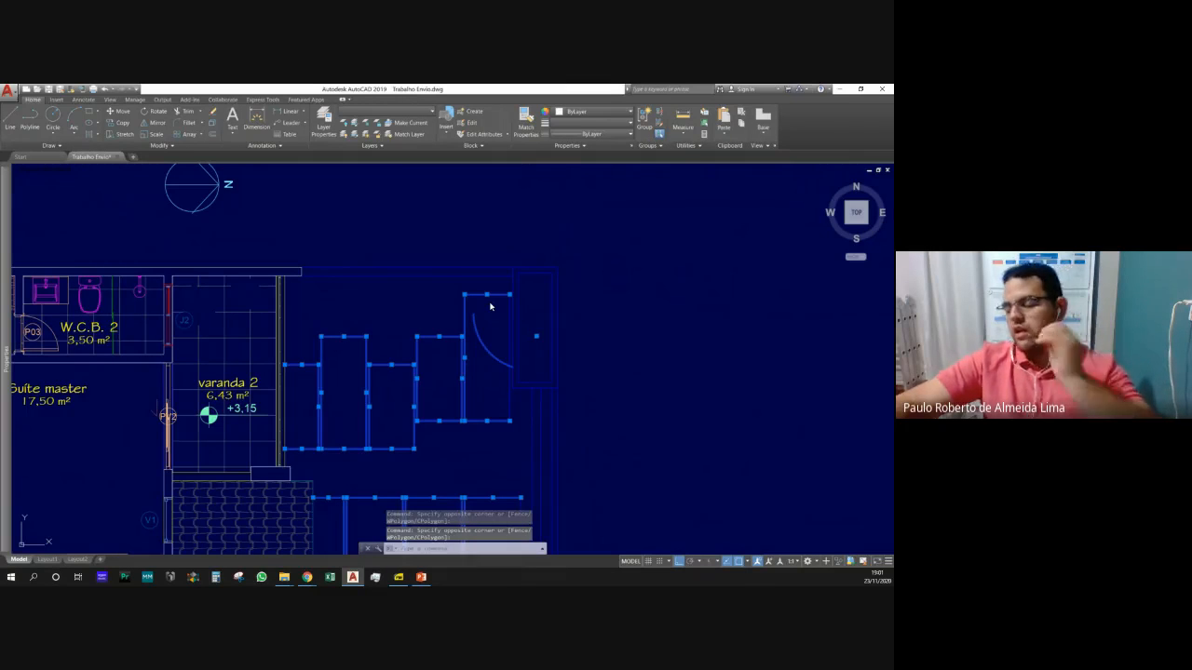
key("Delete")
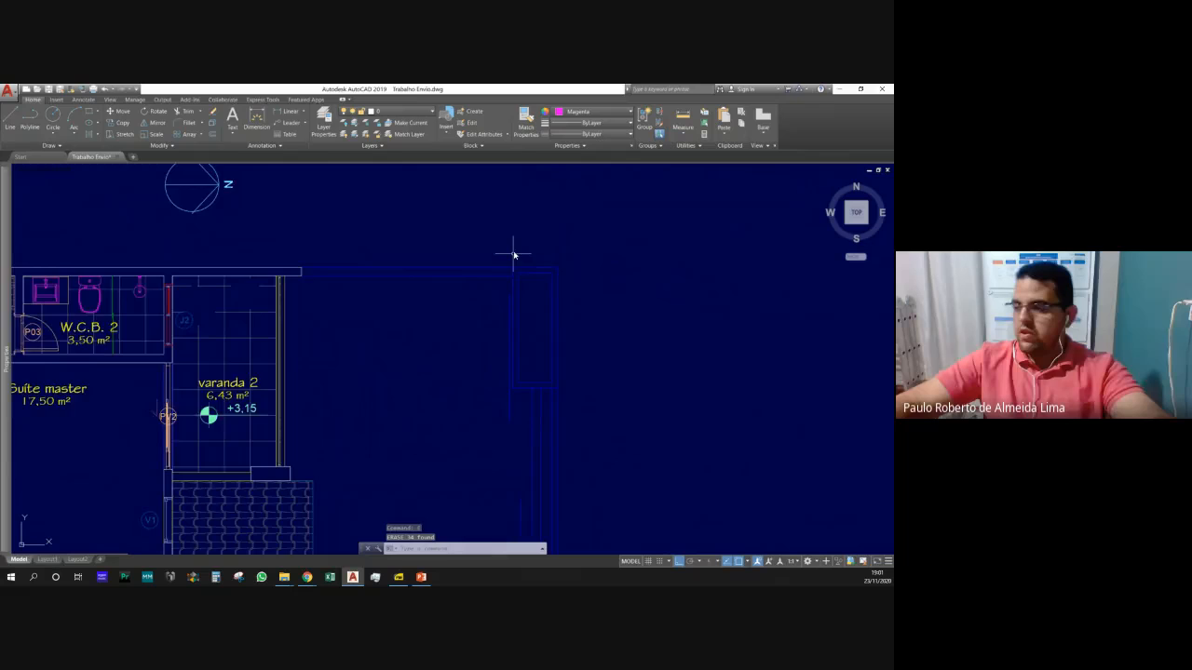
Compare the roof, upper floor and ground floor plans, examining the mezzanine level and the ground floor rooms and garage.
scroll(513, 258, "down", 4)
scroll(579, 342, "down", 3)
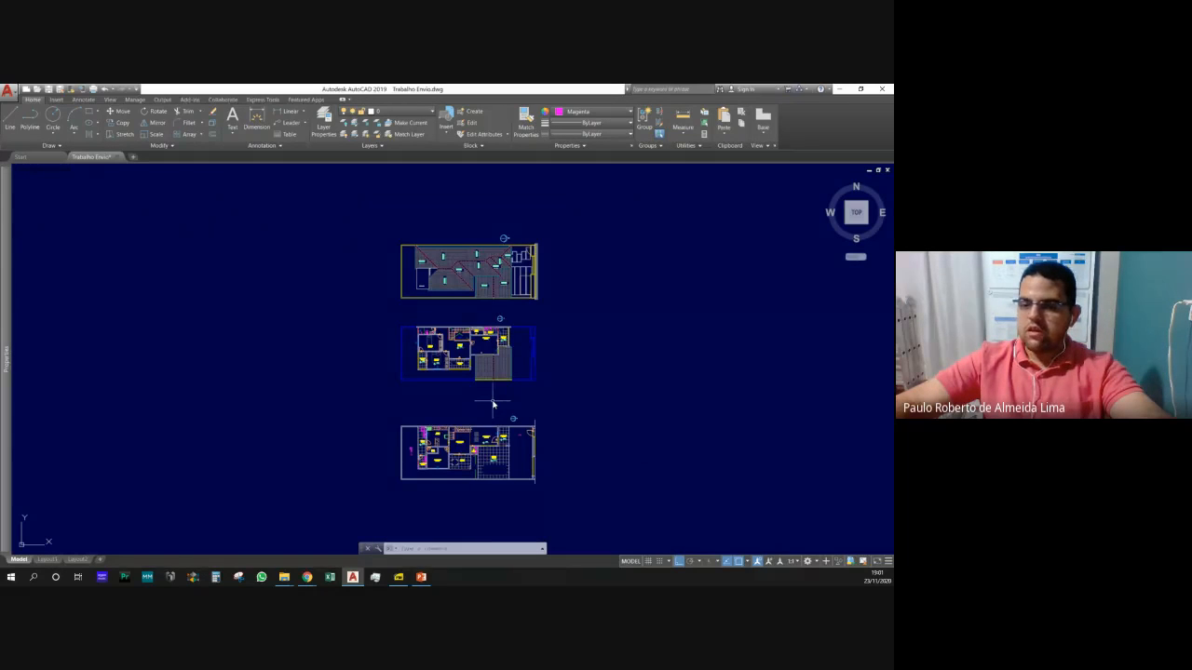
scroll(477, 335, "up", 2)
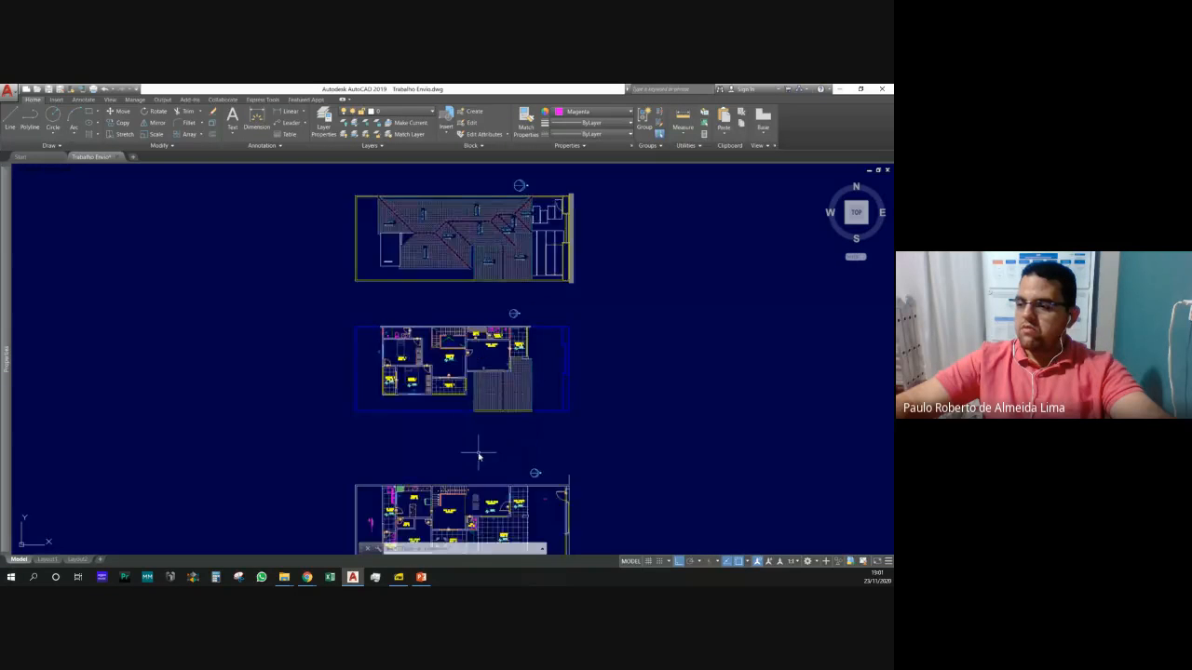
scroll(478, 453, "down", 2)
scroll(451, 539, "up", 5)
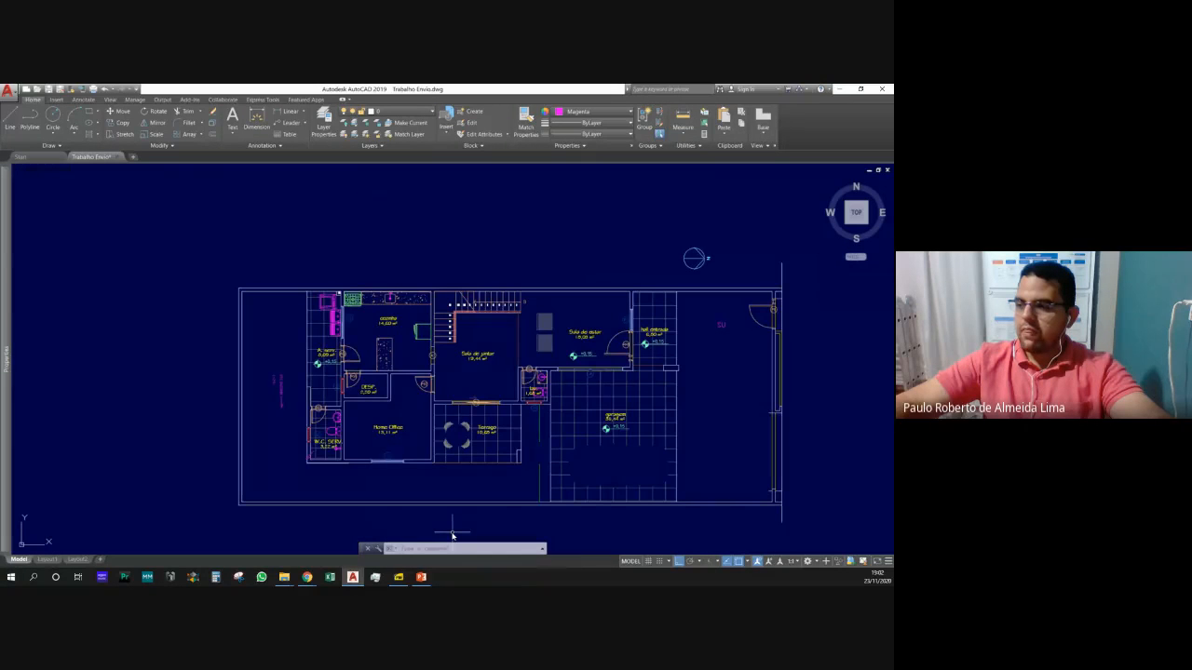
scroll(438, 495, "down", 5)
scroll(453, 362, "up", 2)
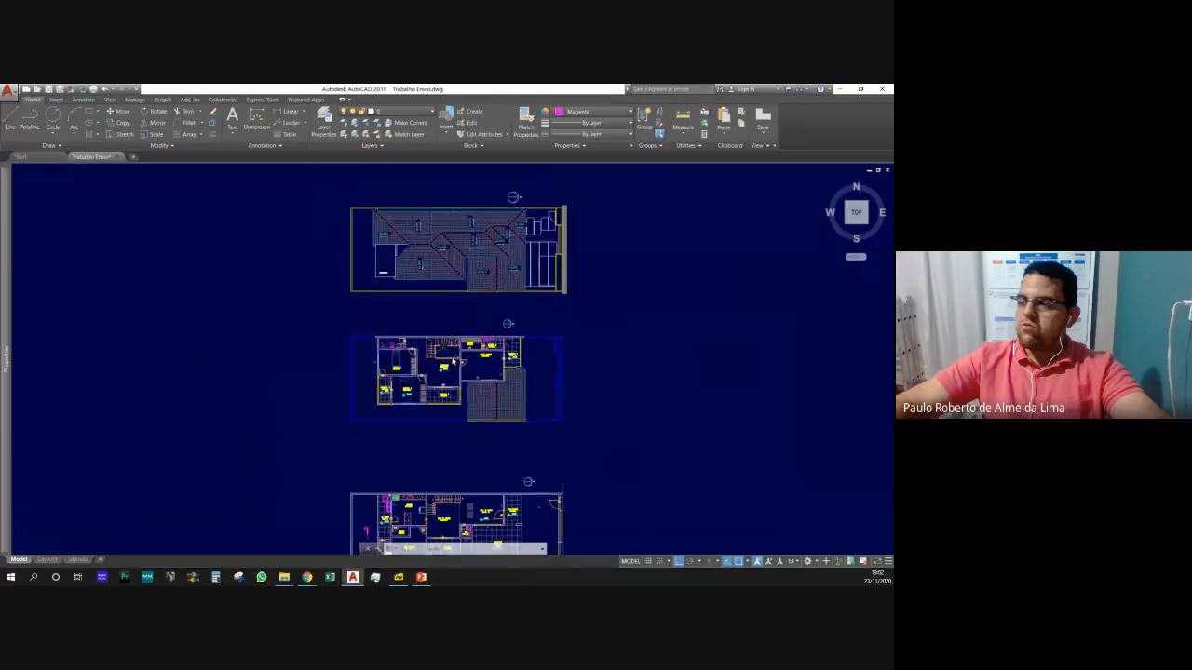
scroll(453, 362, "up", 2)
scroll(438, 478, "up", 2)
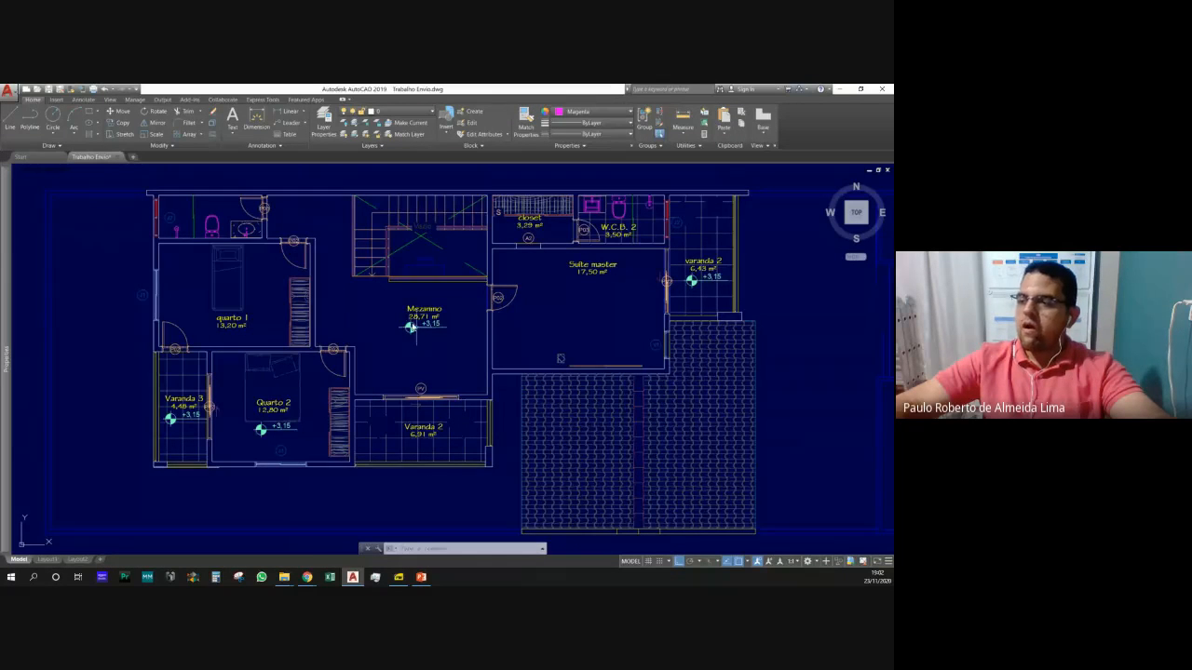
scroll(401, 363, "down", 4)
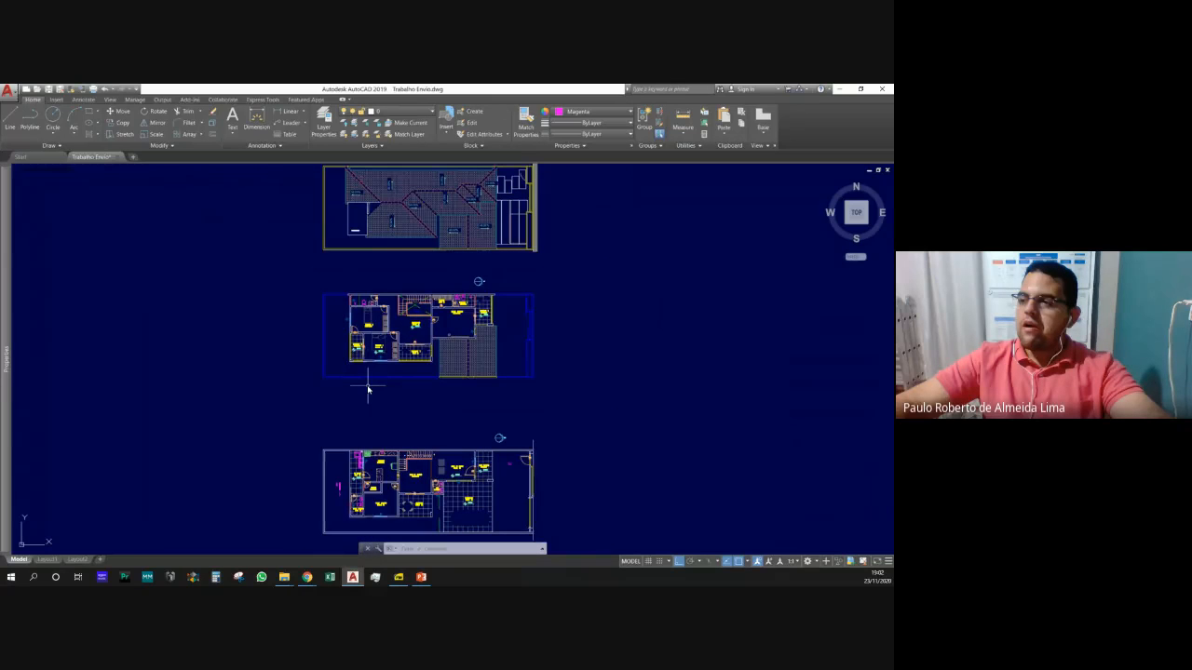
scroll(384, 470, "up", 3)
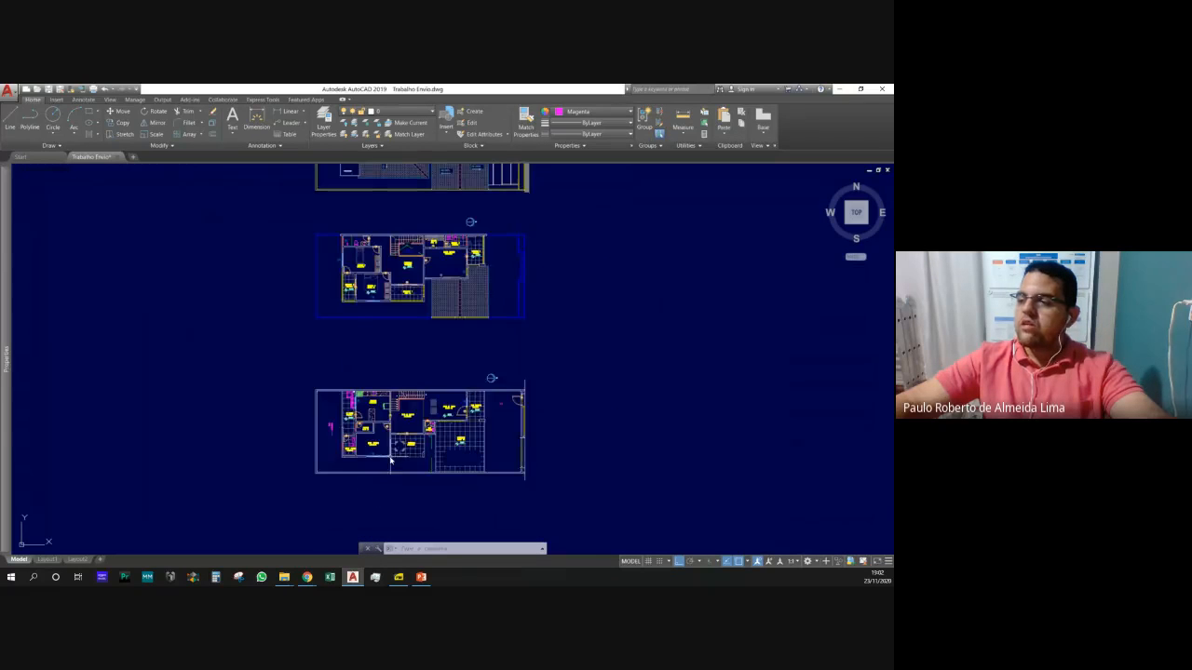
scroll(391, 460, "up", 1)
scroll(390, 460, "up", 1)
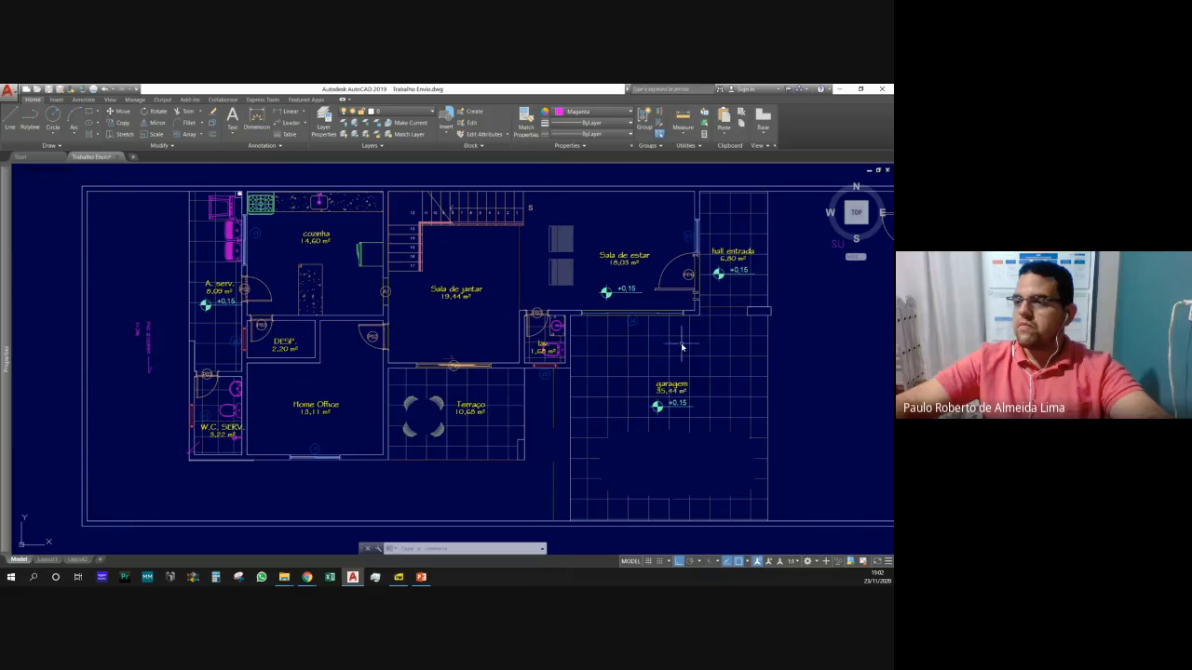
scroll(517, 367, "down", 5)
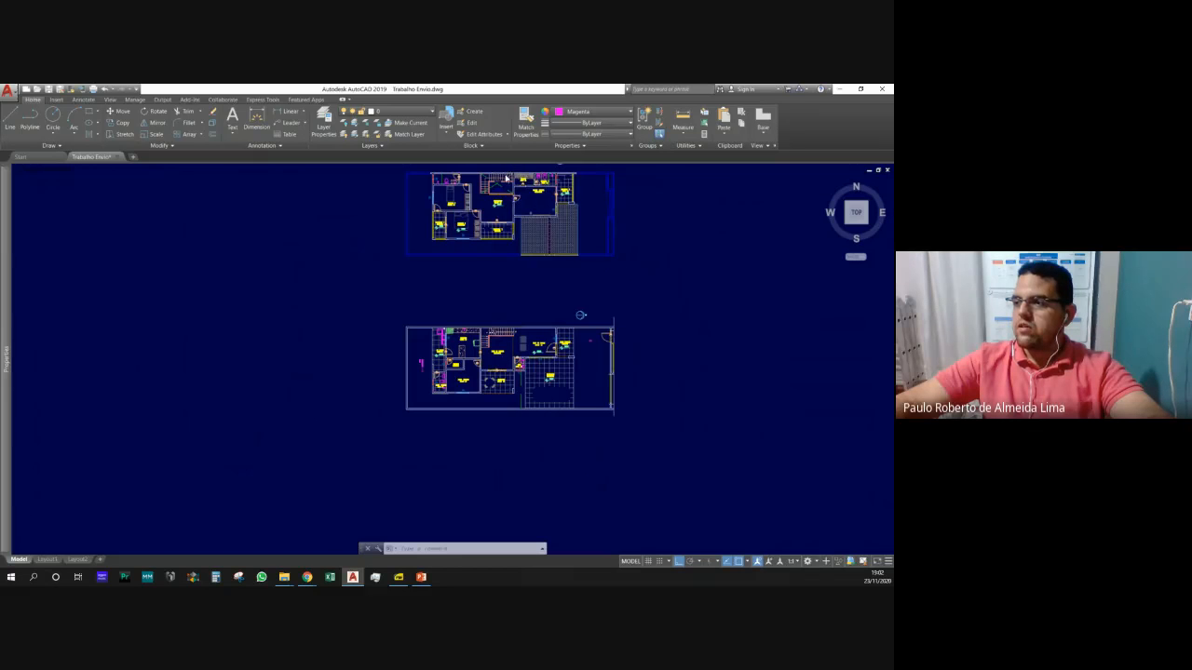
Look over the bathroom drain pipes in Trabalho.dwg and its roof, upper floor and ground floor plans.
scroll(506, 168, "up", 5)
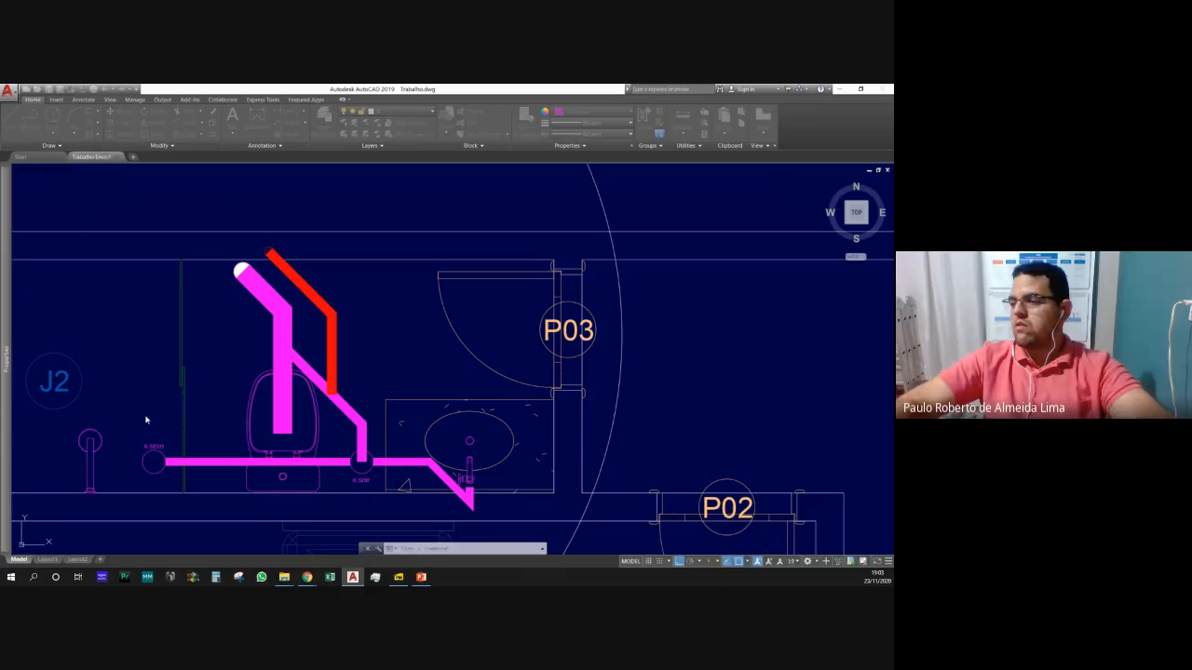
scroll(458, 337, "down", 2)
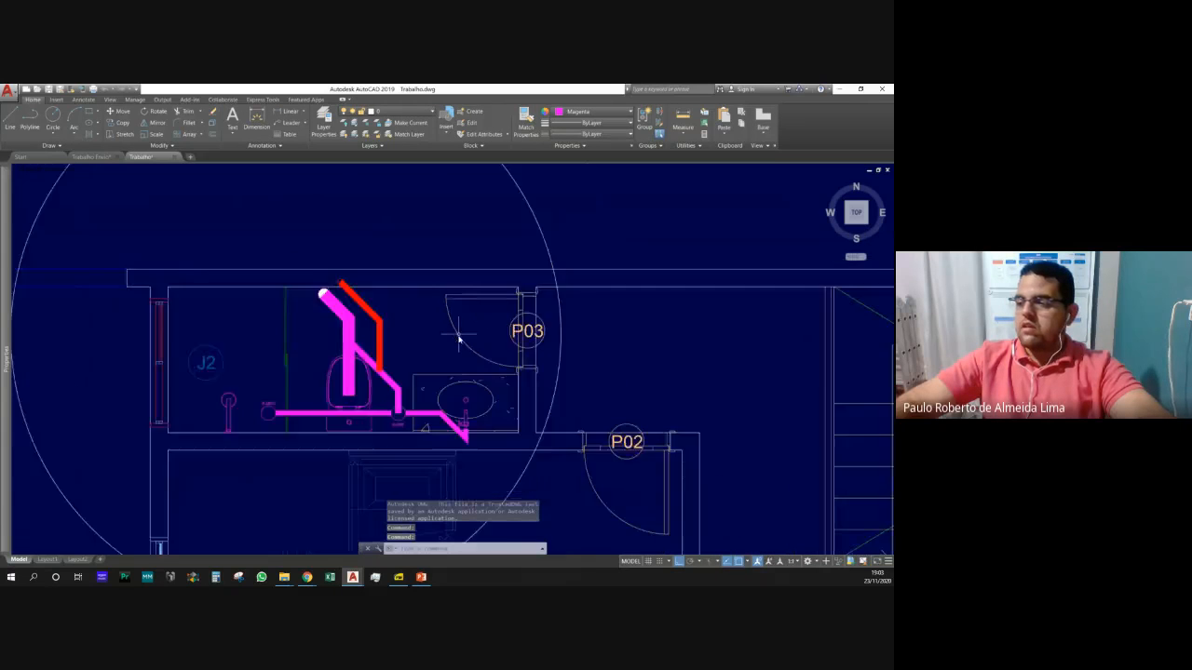
scroll(458, 336, "down", 8)
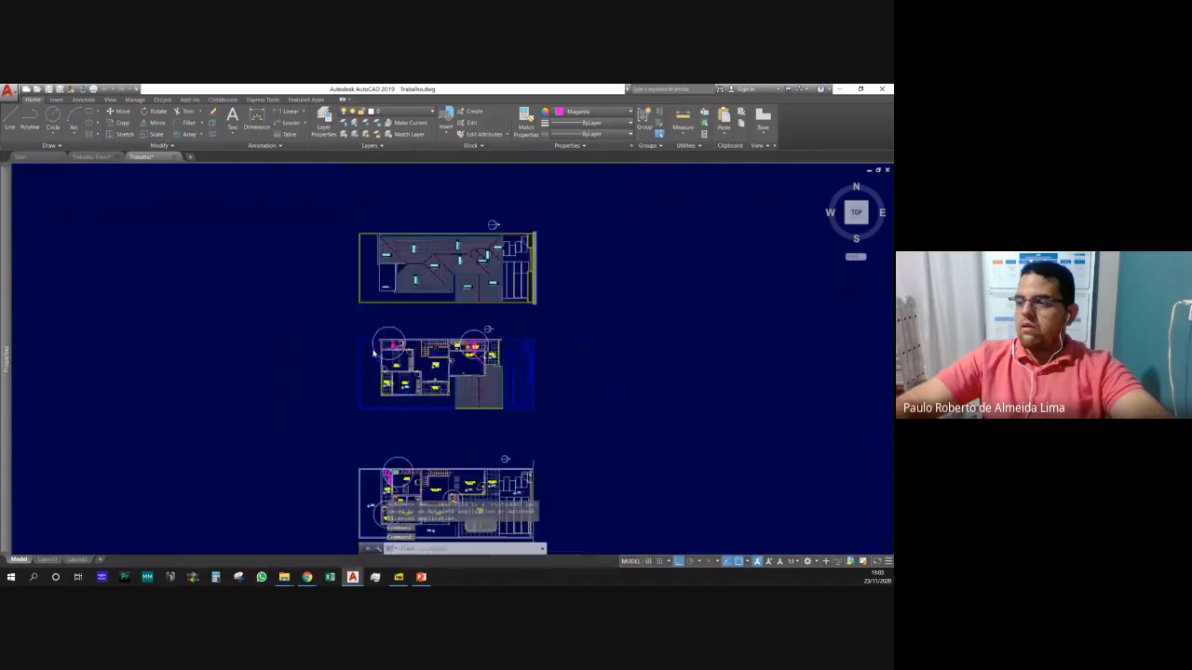
scroll(373, 352, "down", 3)
scroll(434, 399, "up", 5)
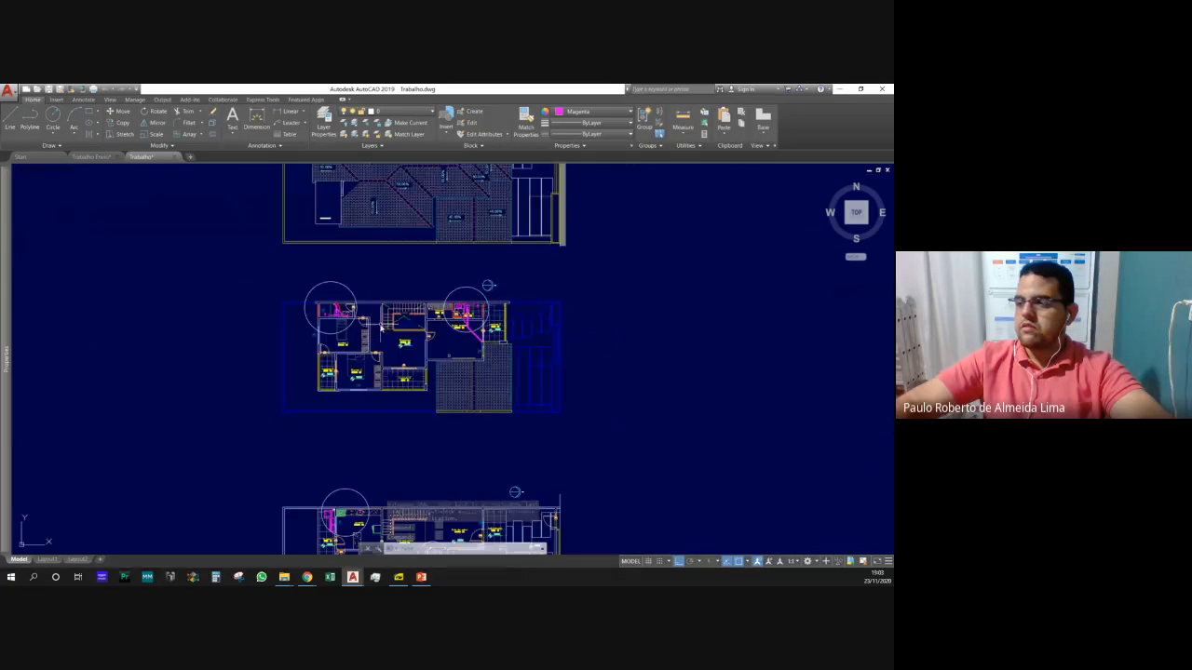
scroll(381, 327, "up", 2)
scroll(389, 327, "down", 2)
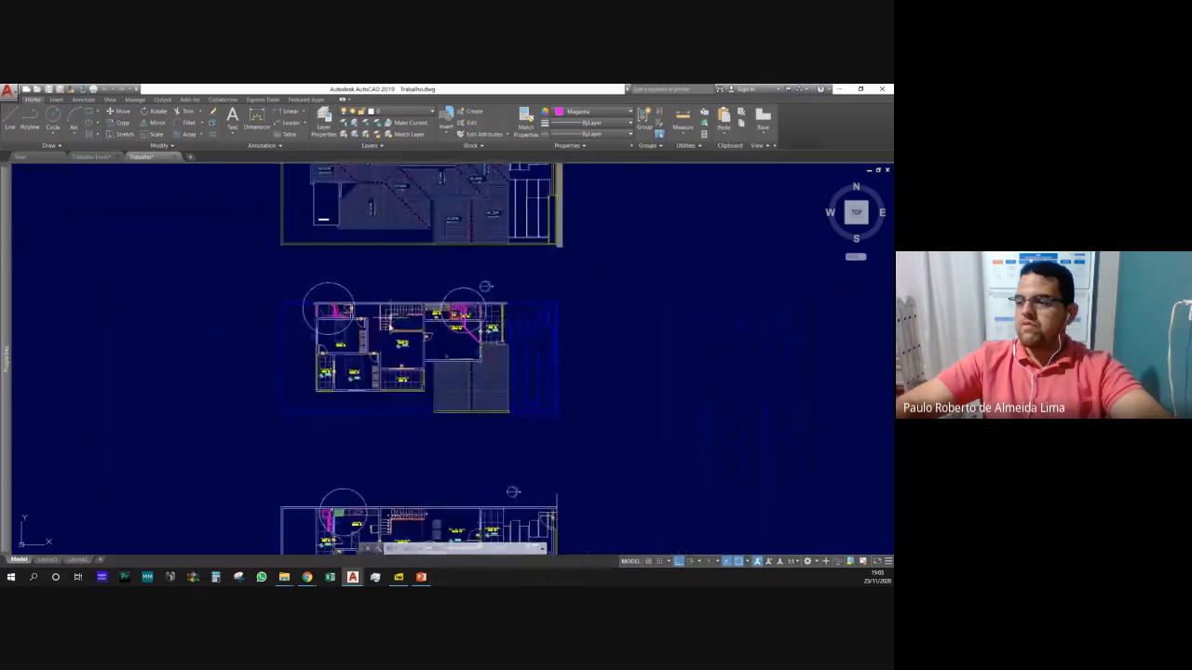
scroll(390, 312, "down", 3)
scroll(398, 391, "up", 3)
scroll(370, 380, "down", 2)
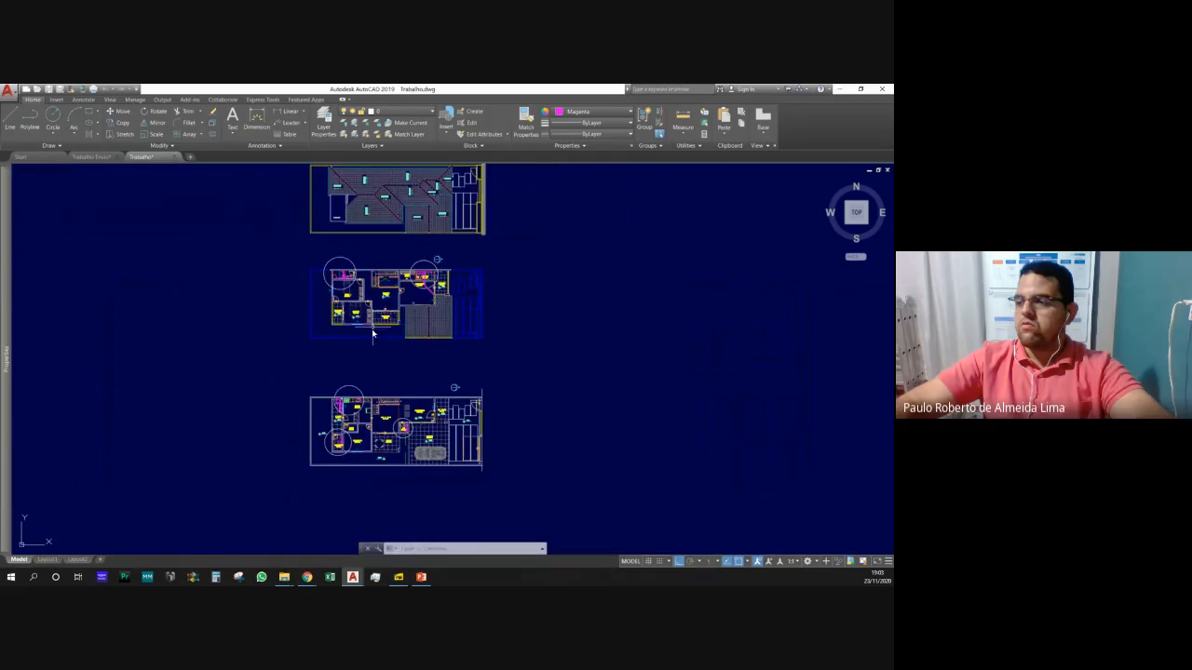
scroll(376, 382, "up", 2)
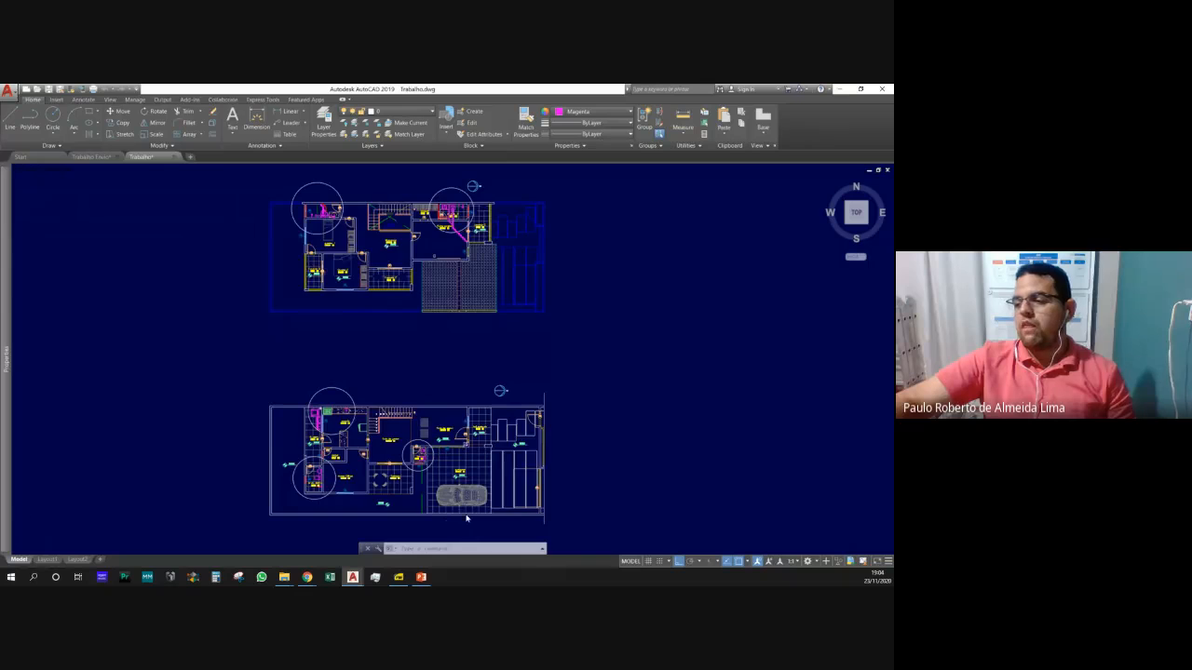
Examine the ground floor plan, including the circled kitchen and service area, service W.C. and lavatory, plus the living and dining rooms.
scroll(463, 515, "up", 2)
scroll(461, 514, "down", 2)
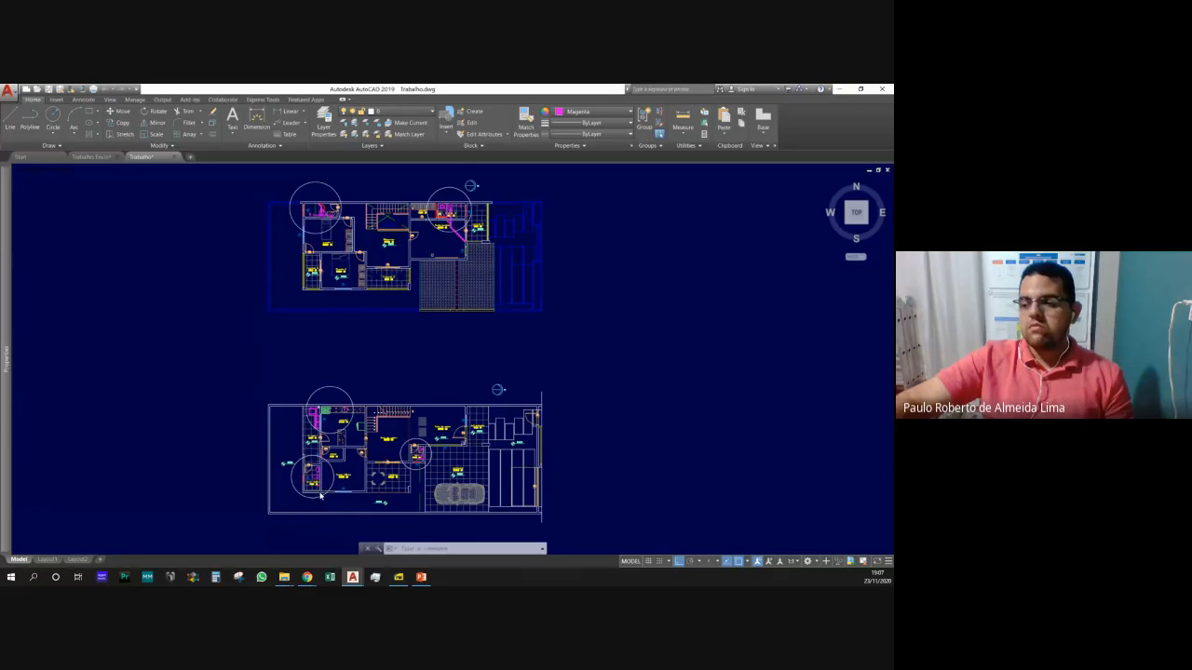
scroll(319, 496, "up", 4)
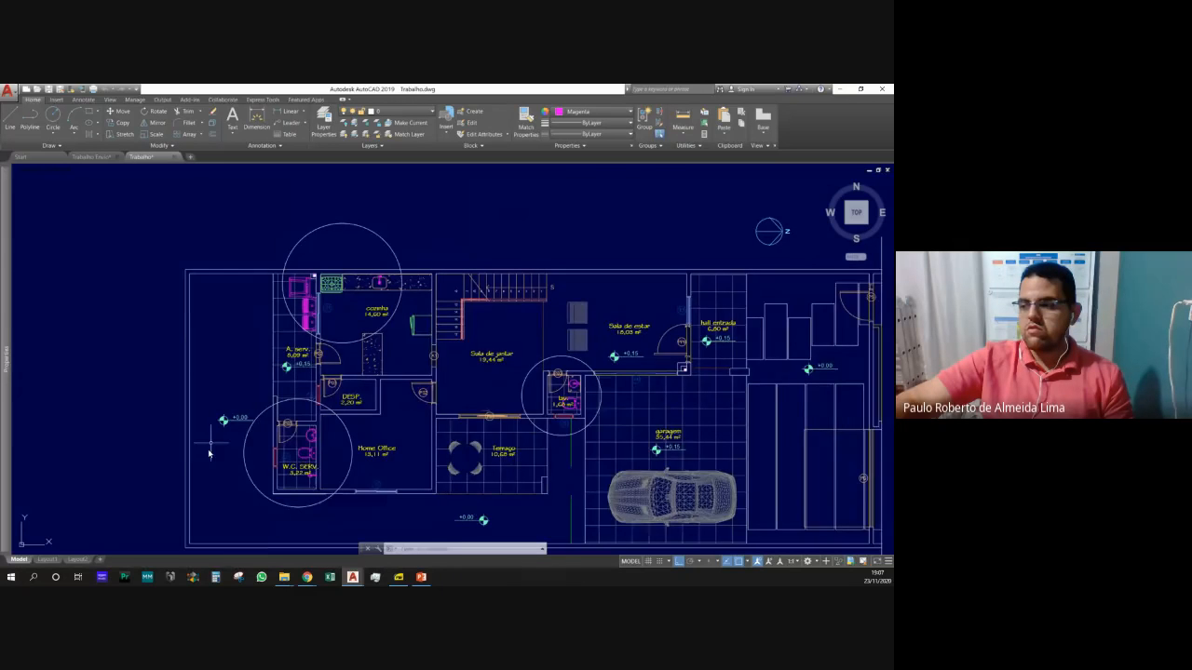
scroll(205, 445, "down", 2)
scroll(425, 421, "up", 2)
scroll(427, 422, "up", 3)
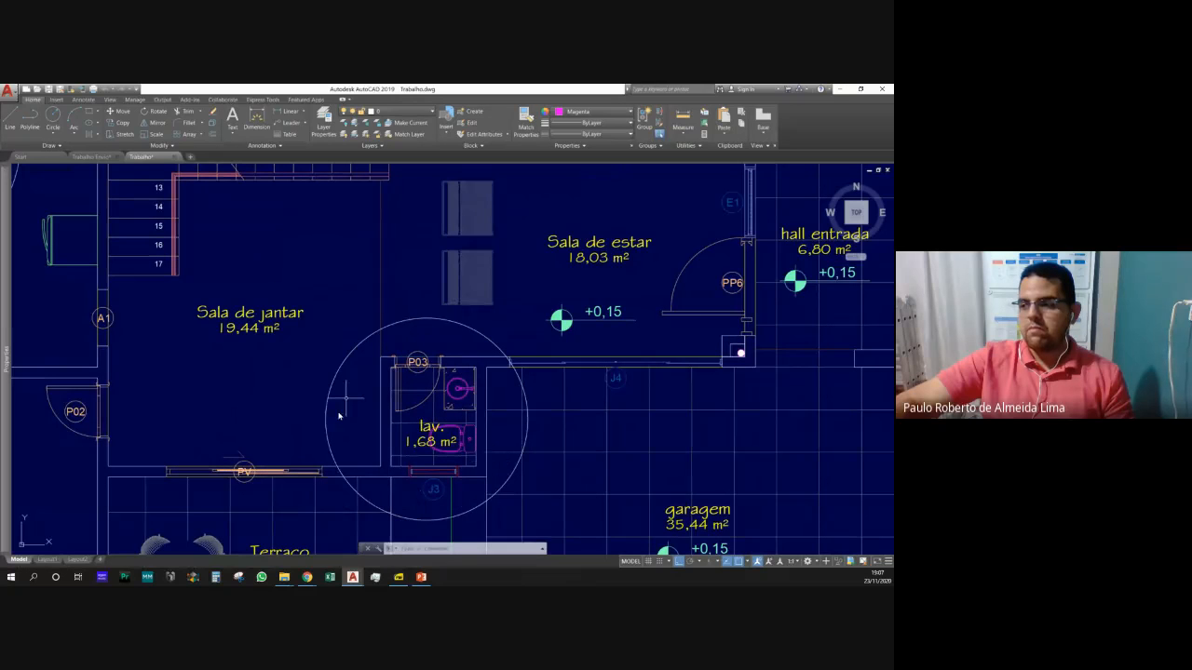
scroll(326, 438, "down", 2)
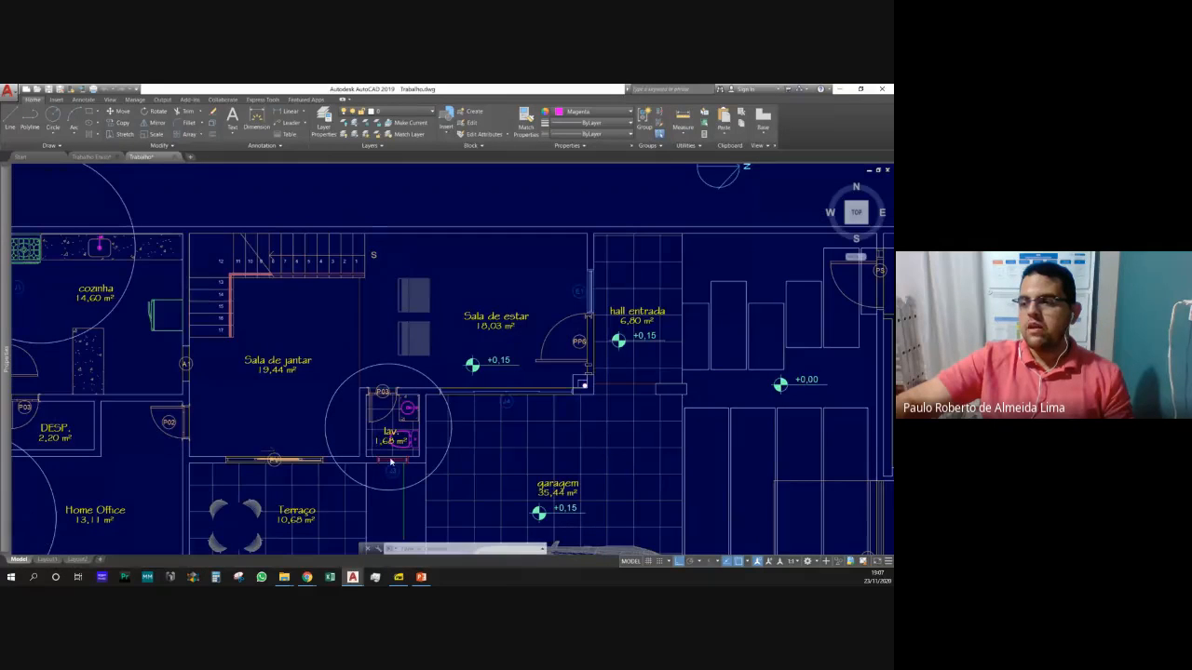
scroll(372, 438, "down", 4)
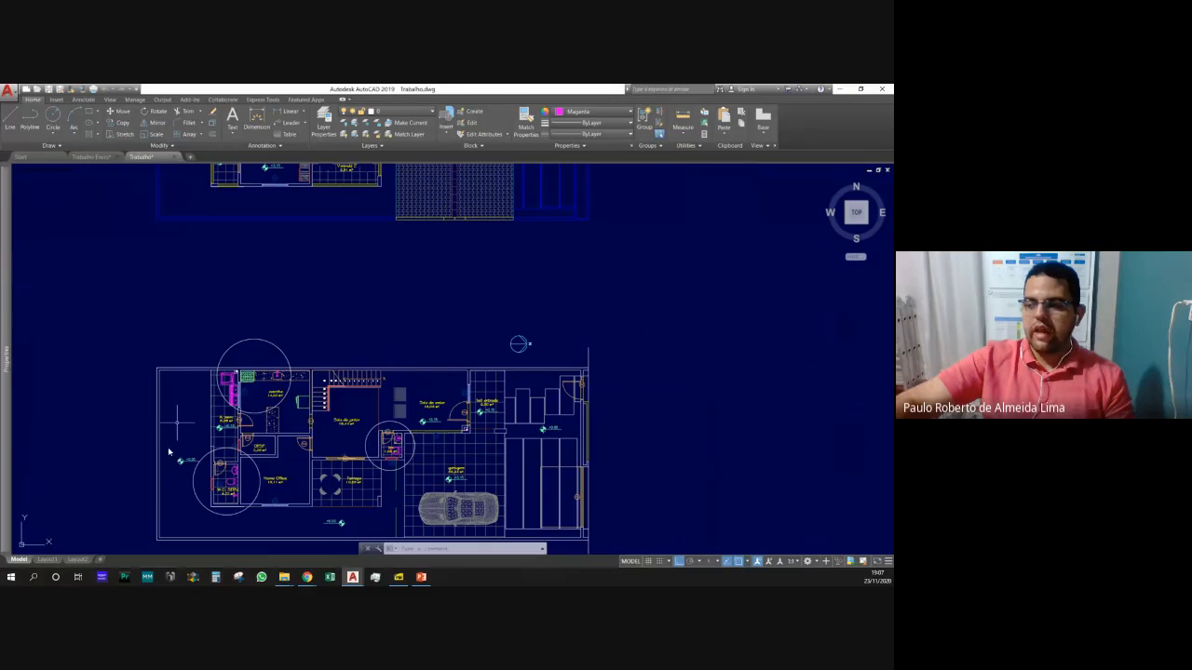
scroll(220, 531, "up", 2)
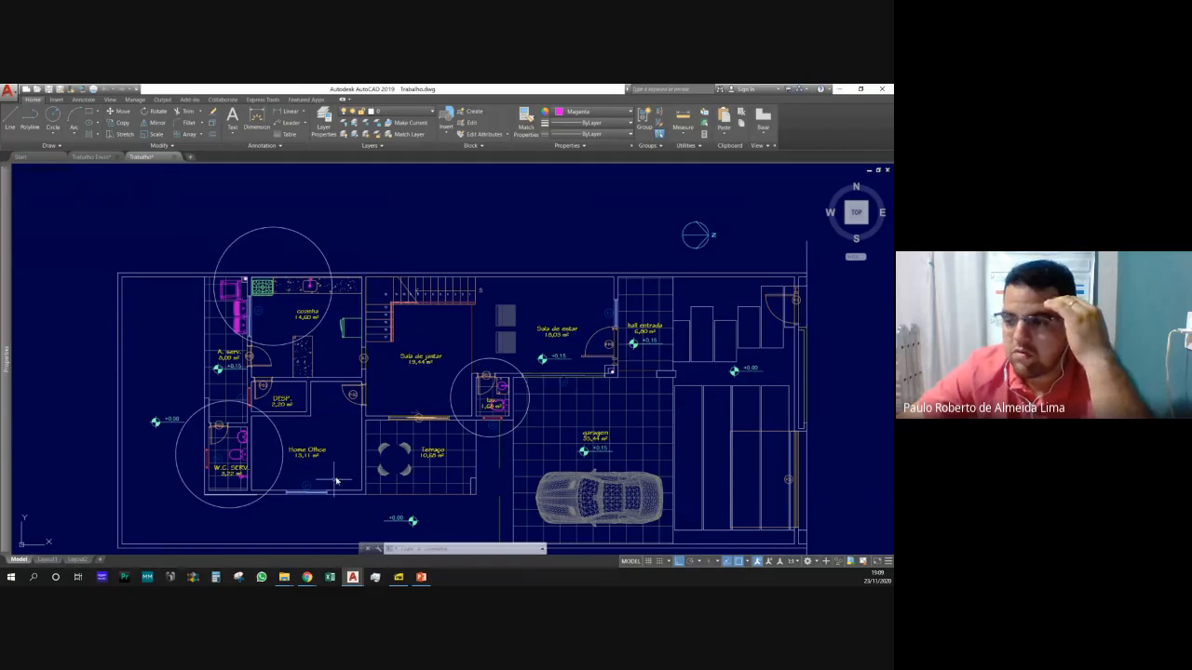
scroll(339, 477, "down", 4)
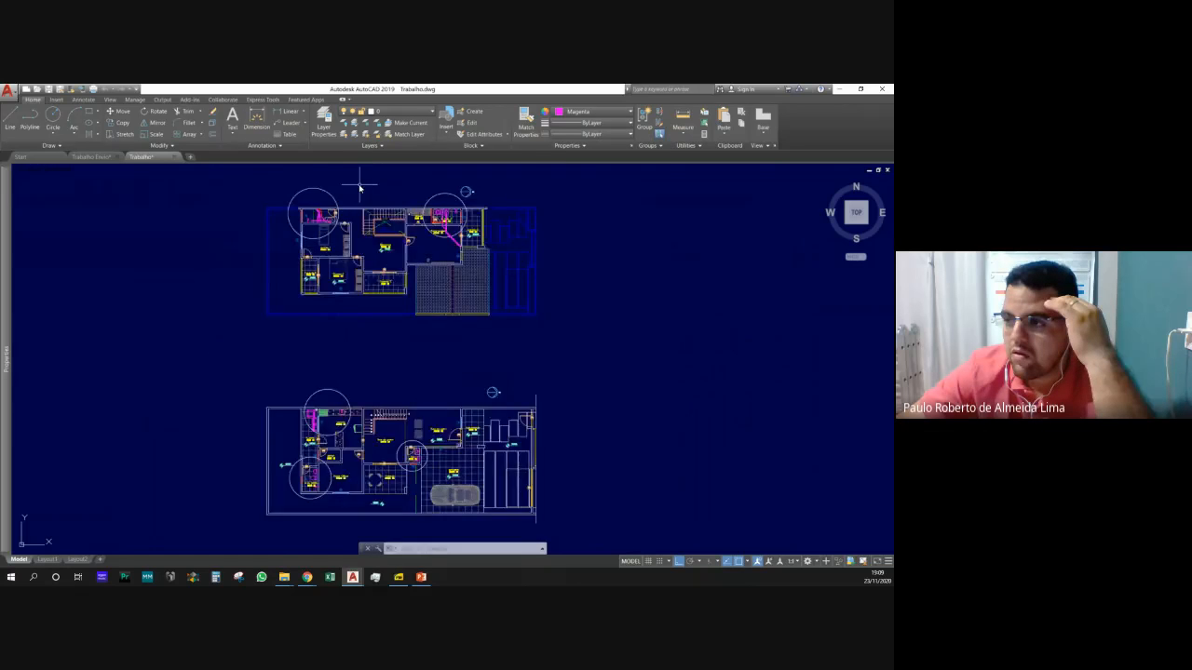
Examine the upper floor plan, including Varanda 2 and 3, Quarto 2, the mezzanine, the master suite and the bathroom piping.
scroll(357, 191, "up", 3)
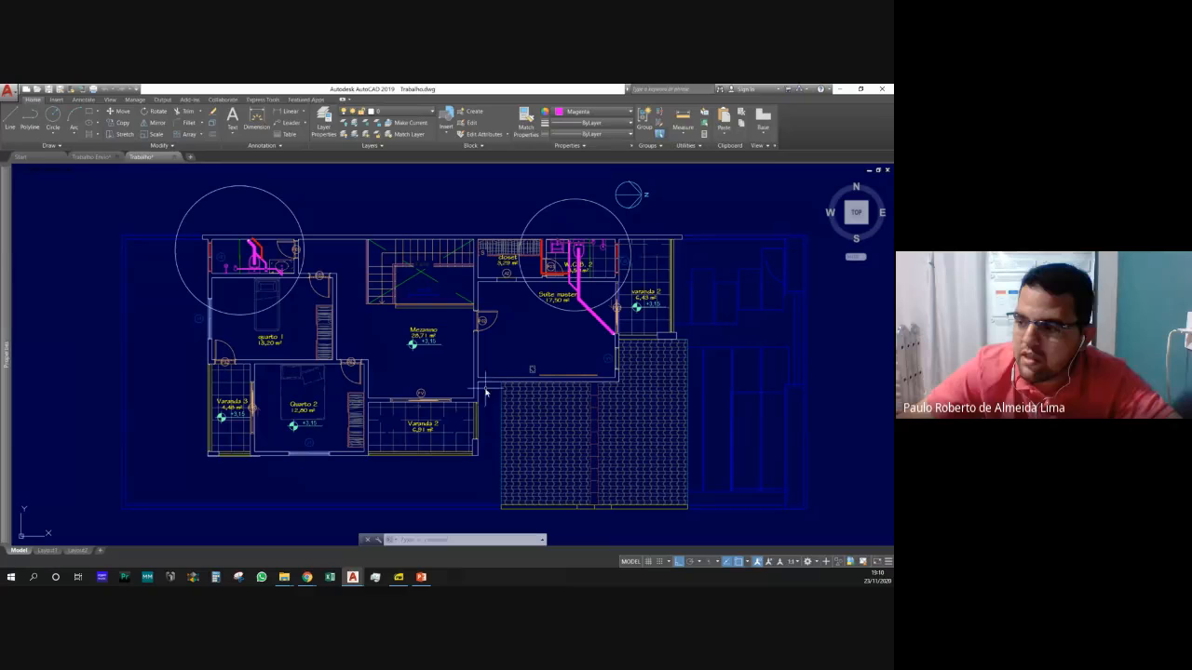
scroll(197, 452, "up", 6)
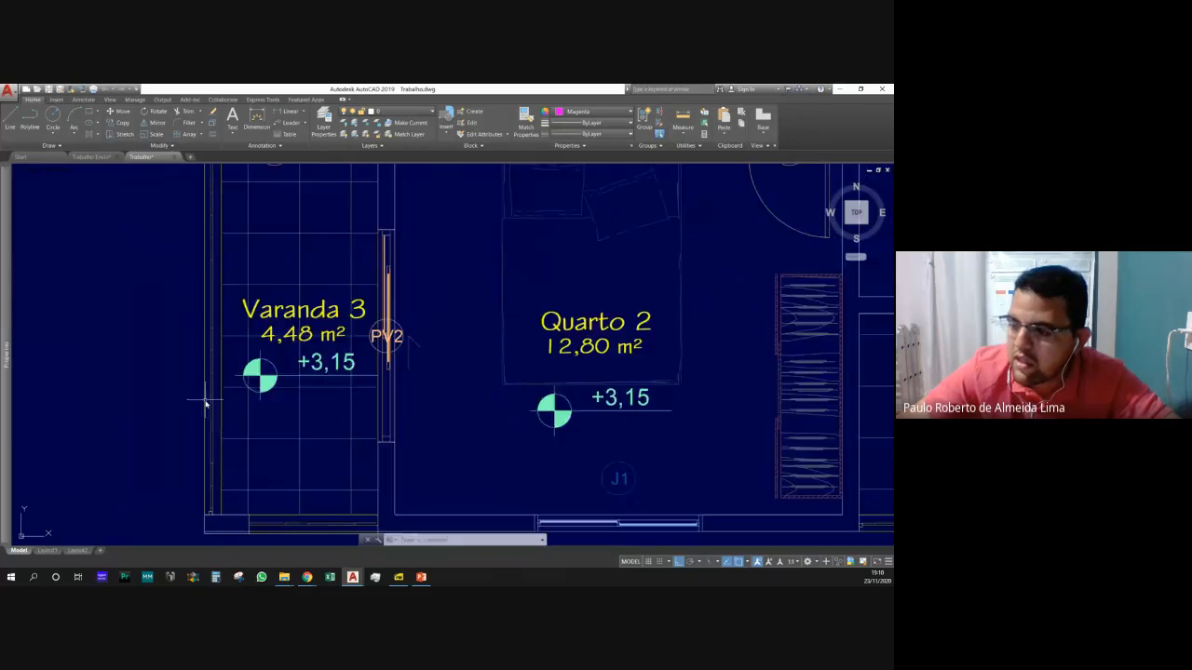
scroll(208, 399, "down", 4)
scroll(563, 438, "up", 6)
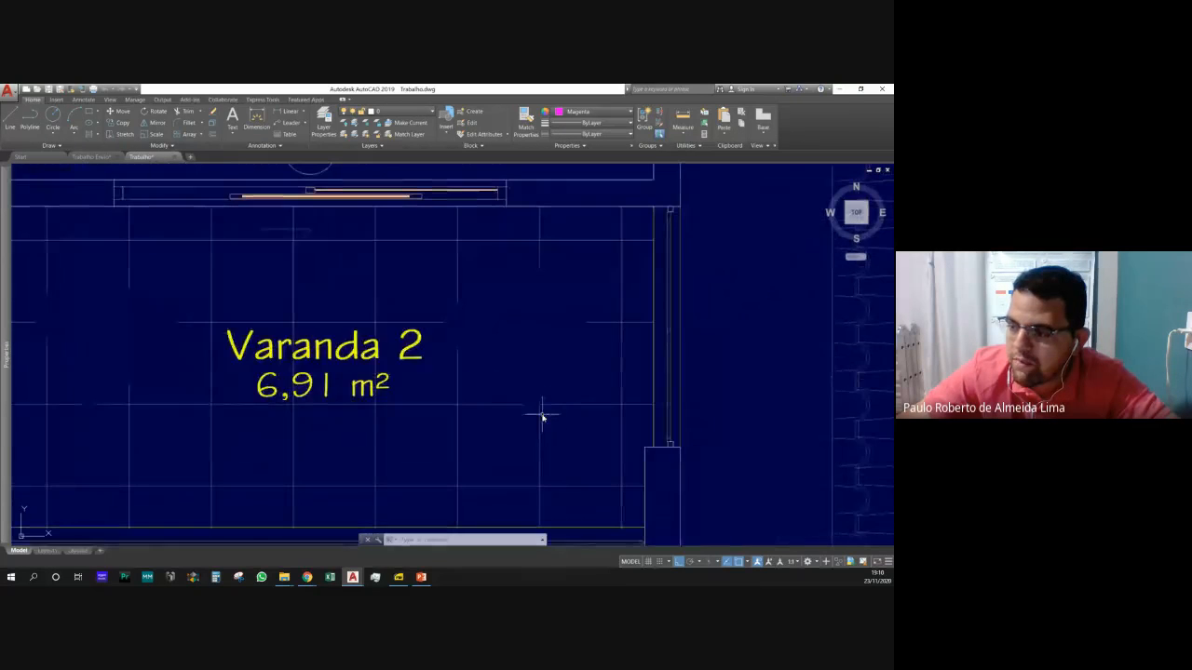
scroll(565, 388, "down", 4)
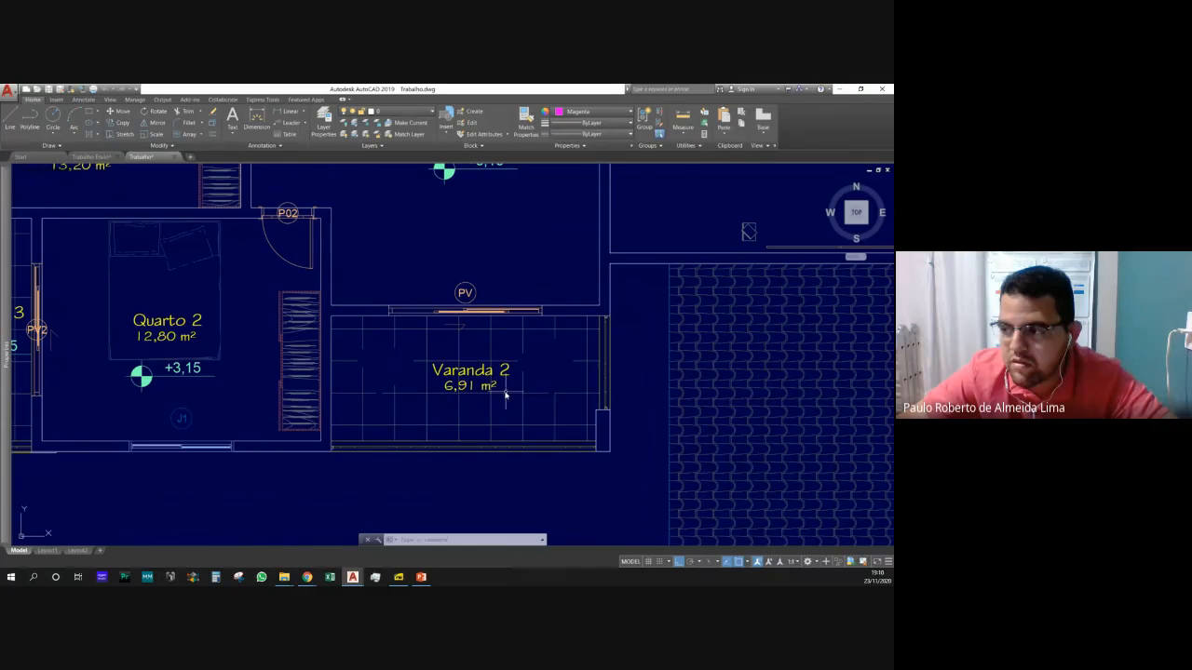
scroll(550, 476, "down", 3)
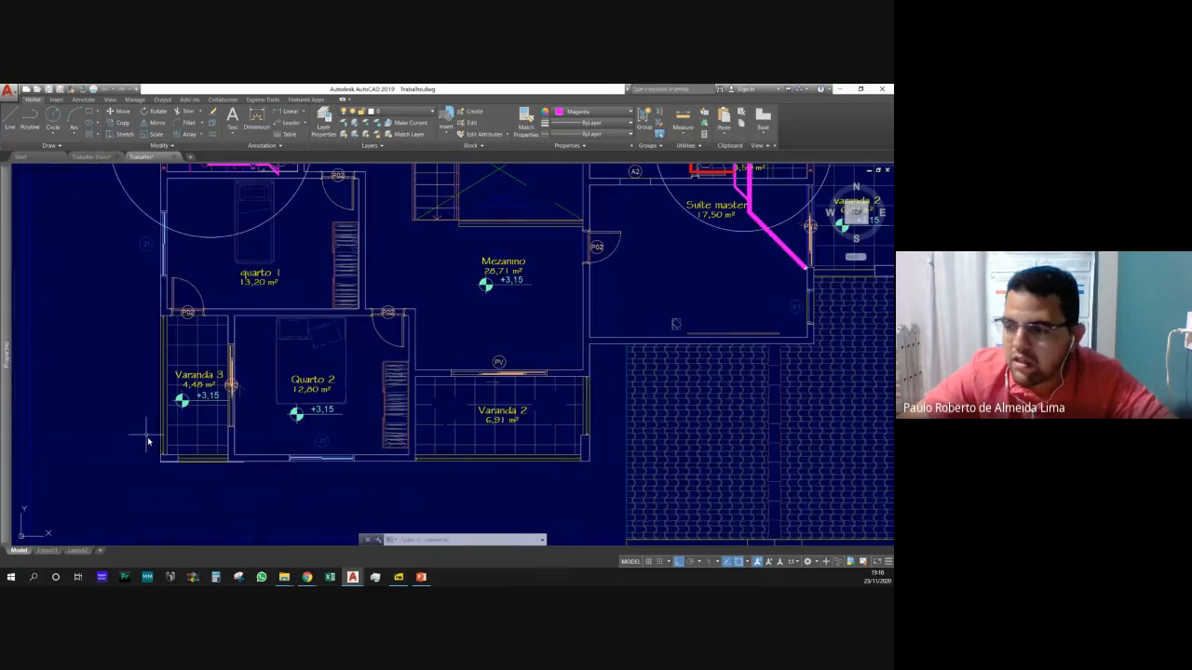
scroll(147, 433, "up", 3)
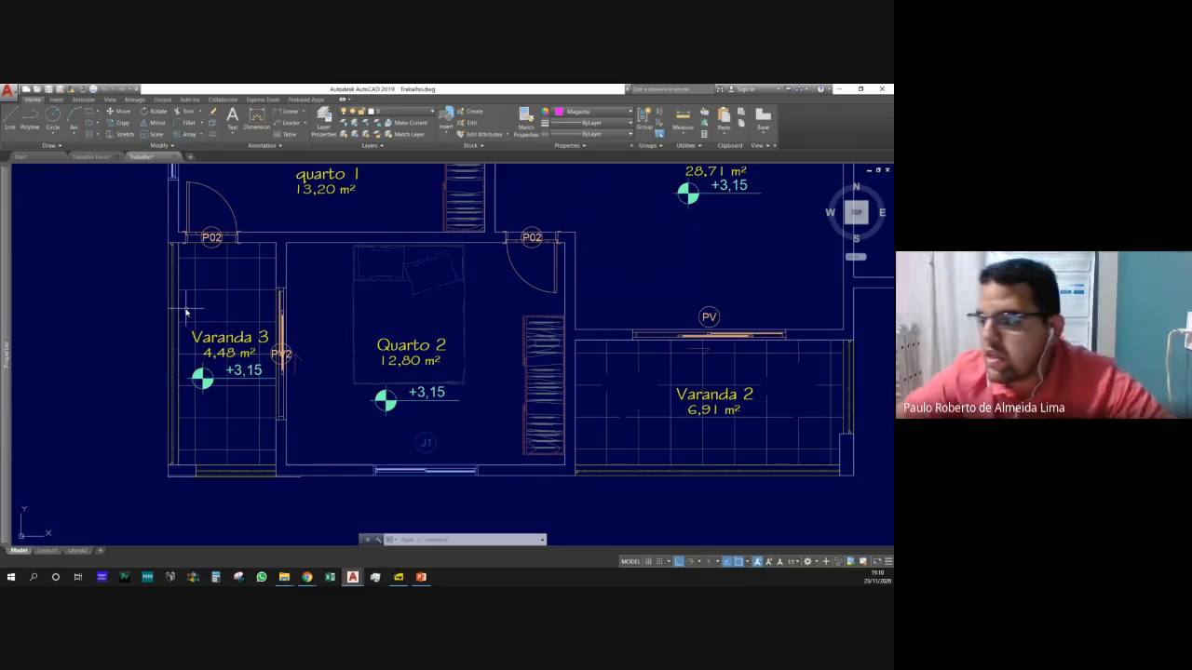
scroll(461, 337, "down", 5)
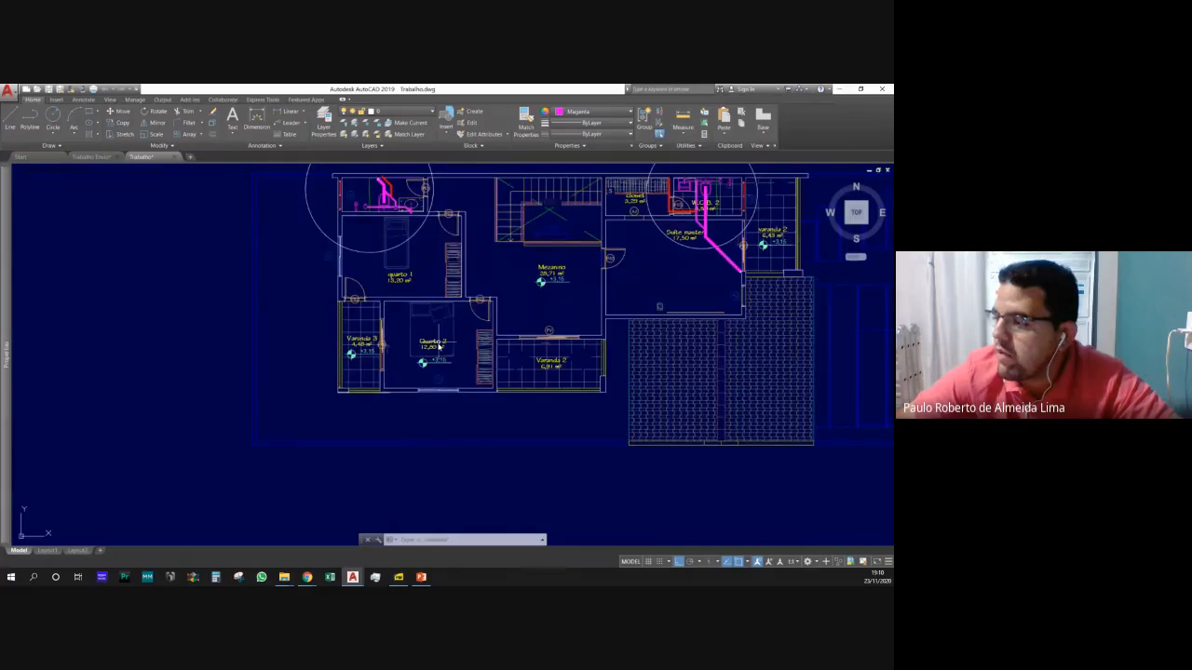
scroll(563, 263, "up", 2)
scroll(562, 264, "up", 2)
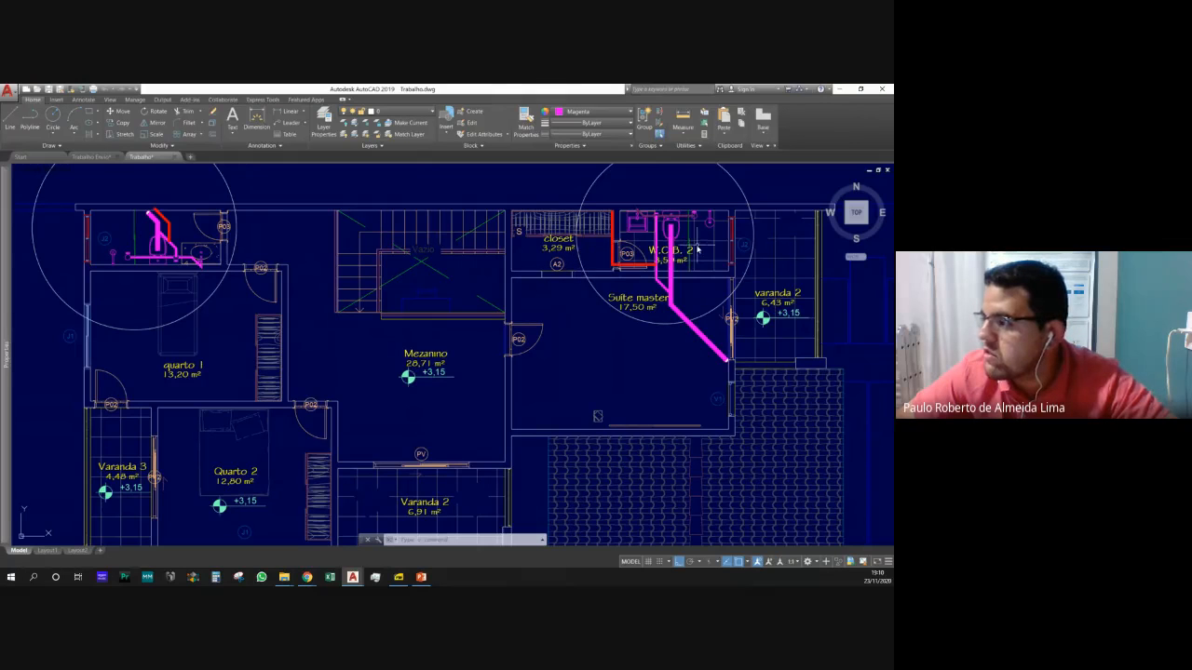
scroll(696, 250, "up", 2)
scroll(697, 265, "down", 4)
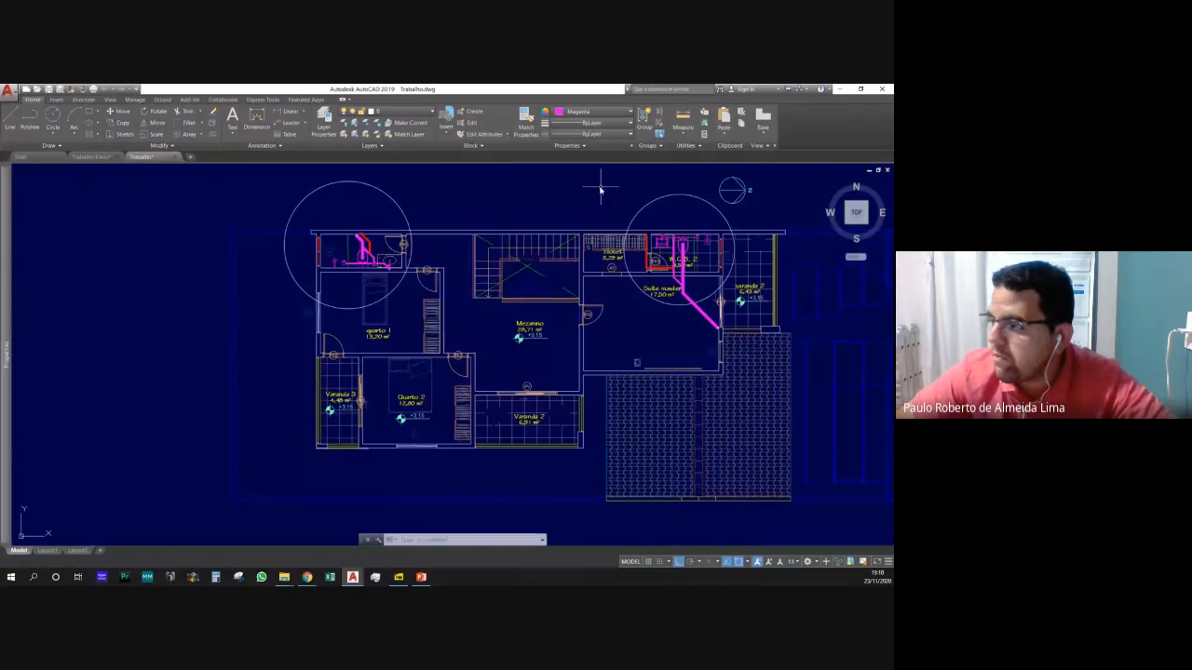
scroll(600, 190, "up", 2)
scroll(503, 438, "down", 5)
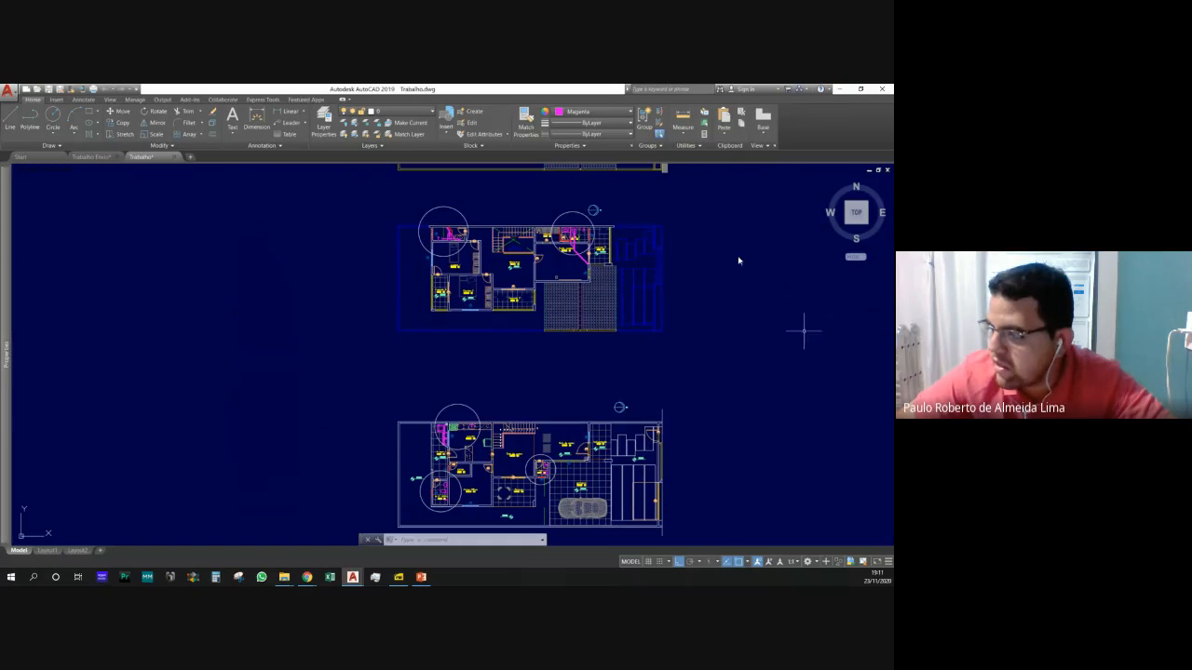
scroll(238, 350, "down", 4)
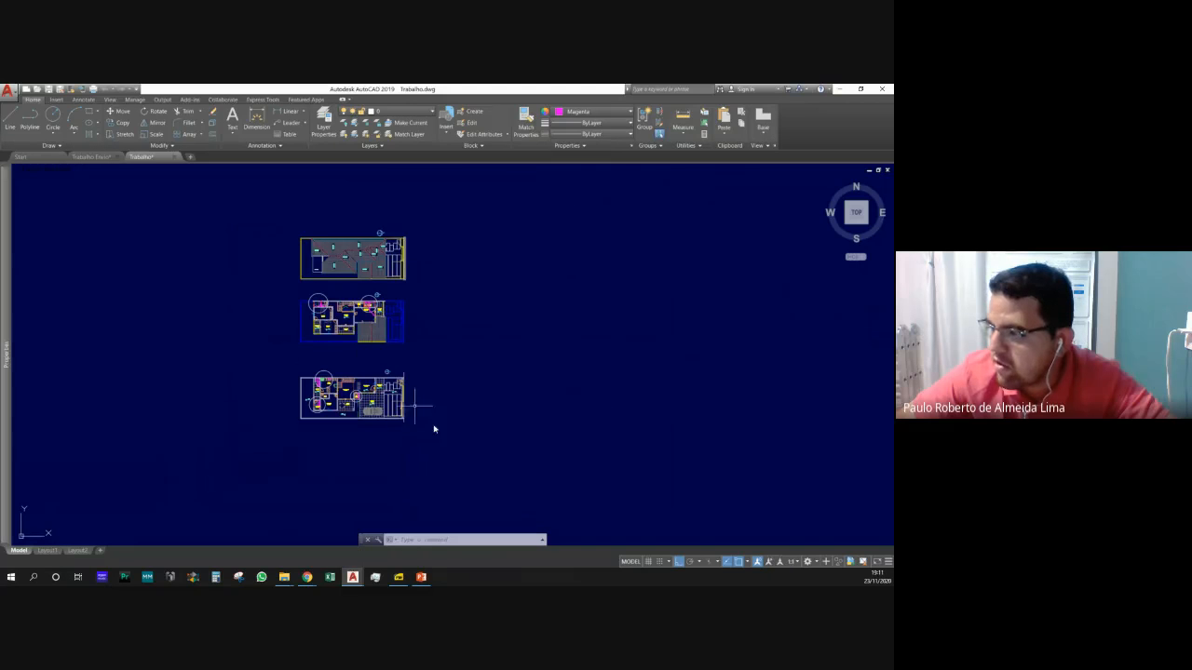
scroll(407, 418, "up", 2)
left_click(483, 457)
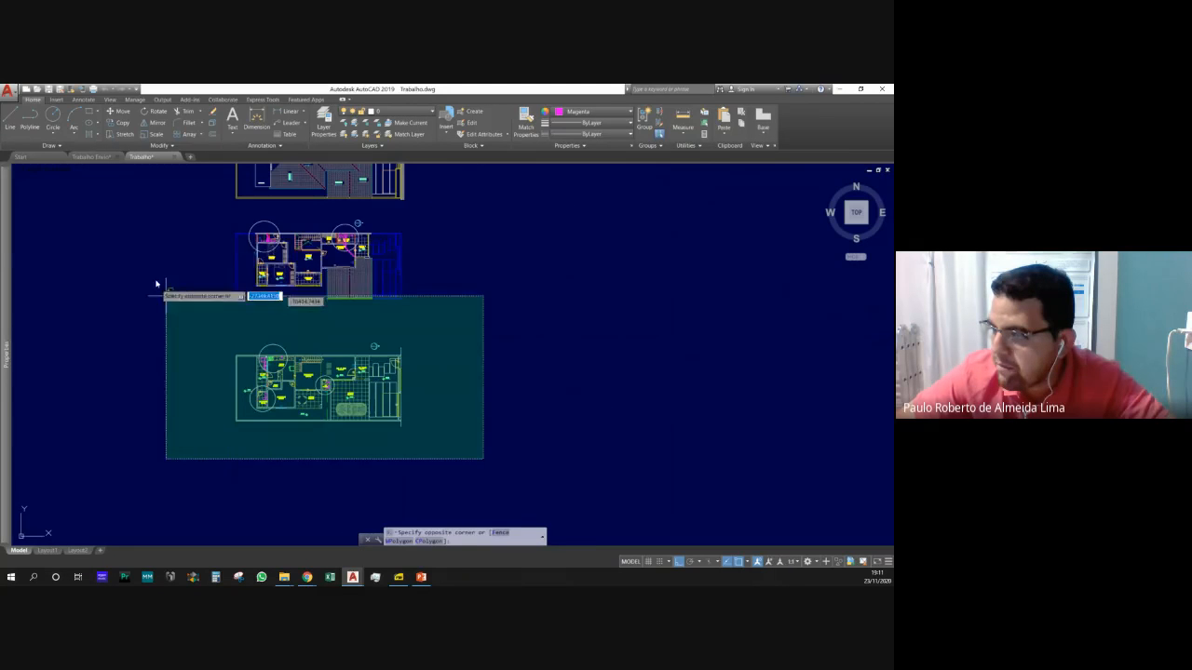
left_click(344, 494)
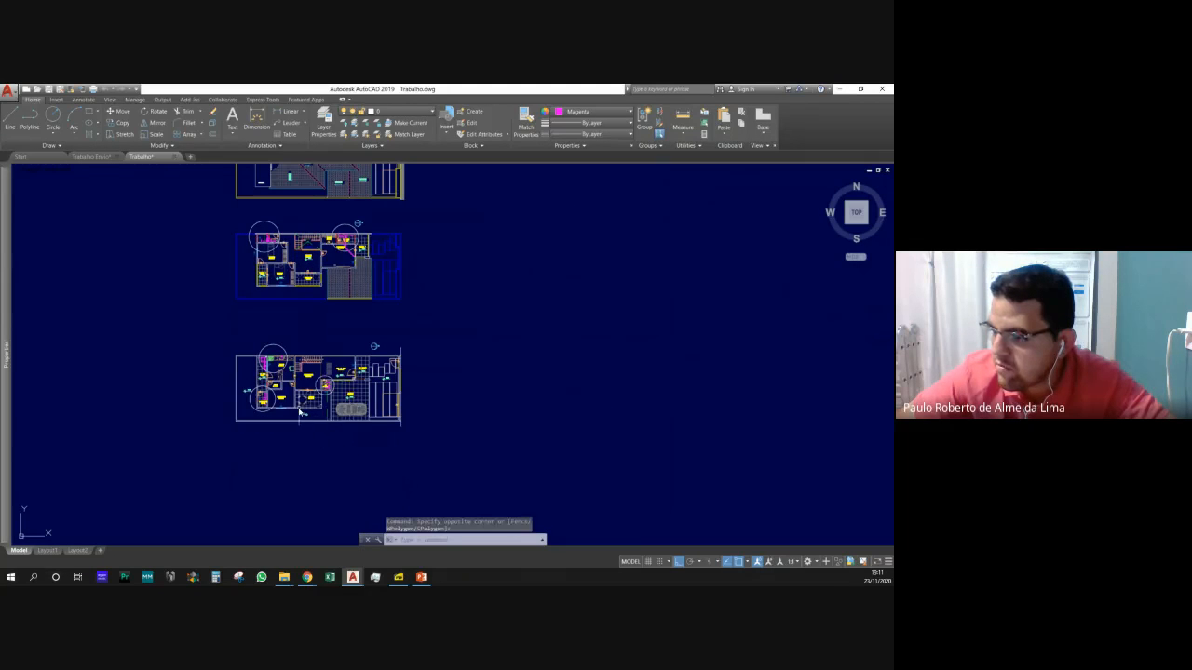
key("Escape")
key("Escape")
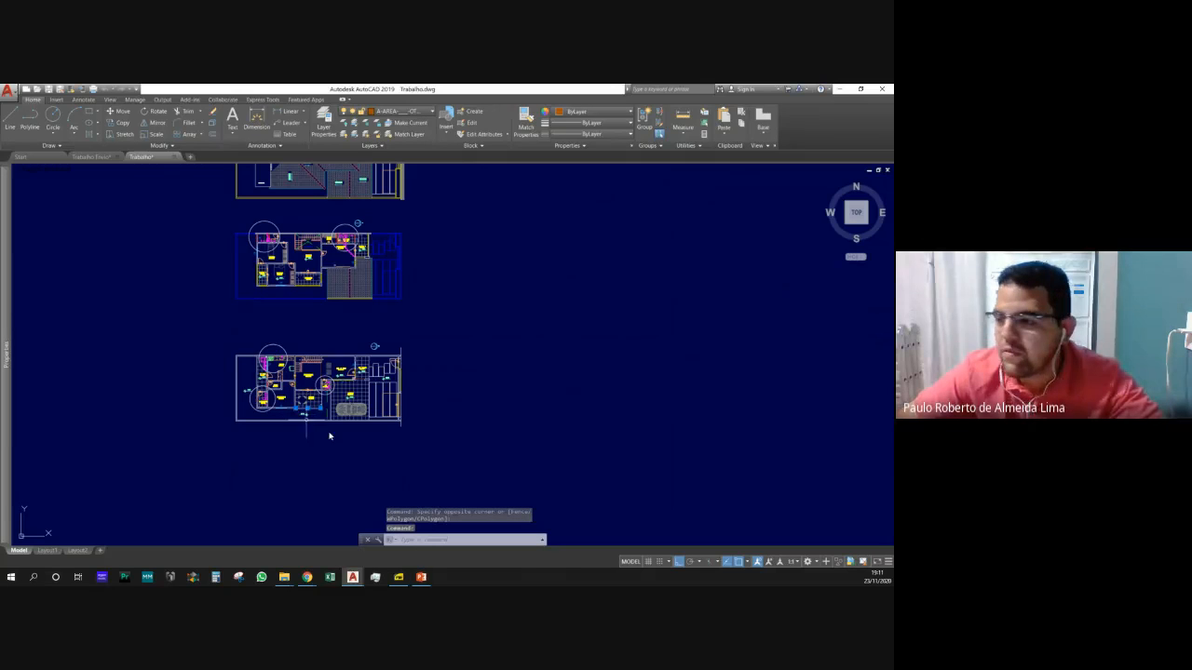
key("Escape")
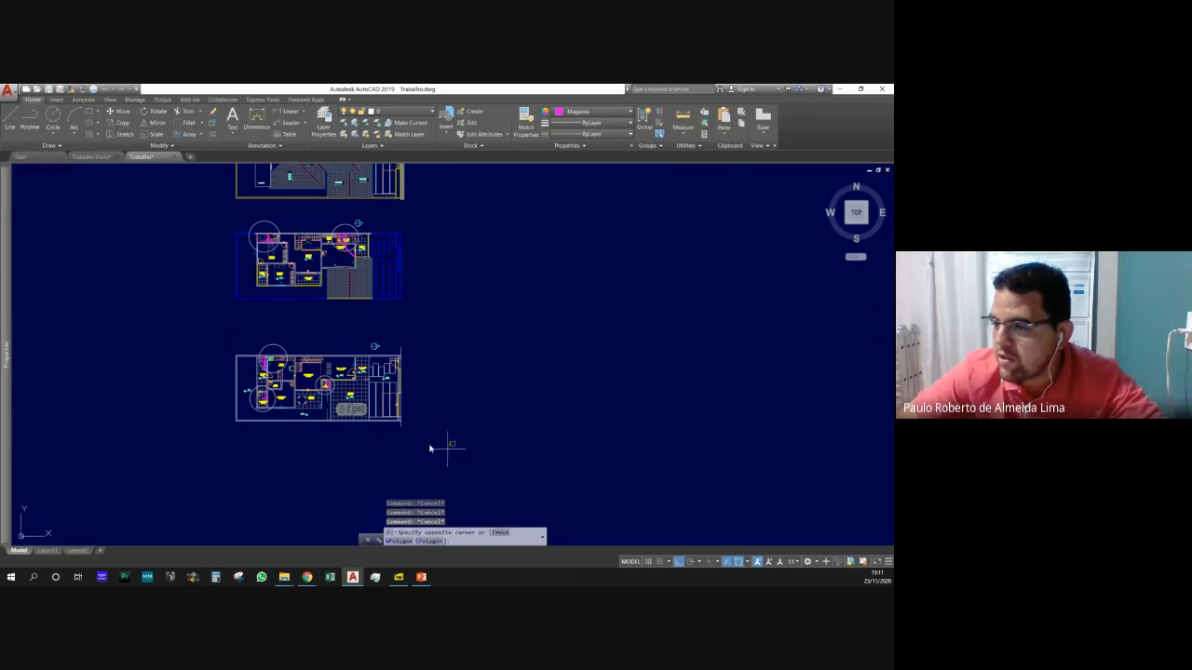
Copy the upper floor and ground floor plans together into the empty area east of the originals, keeping them level.
left_click(448, 449)
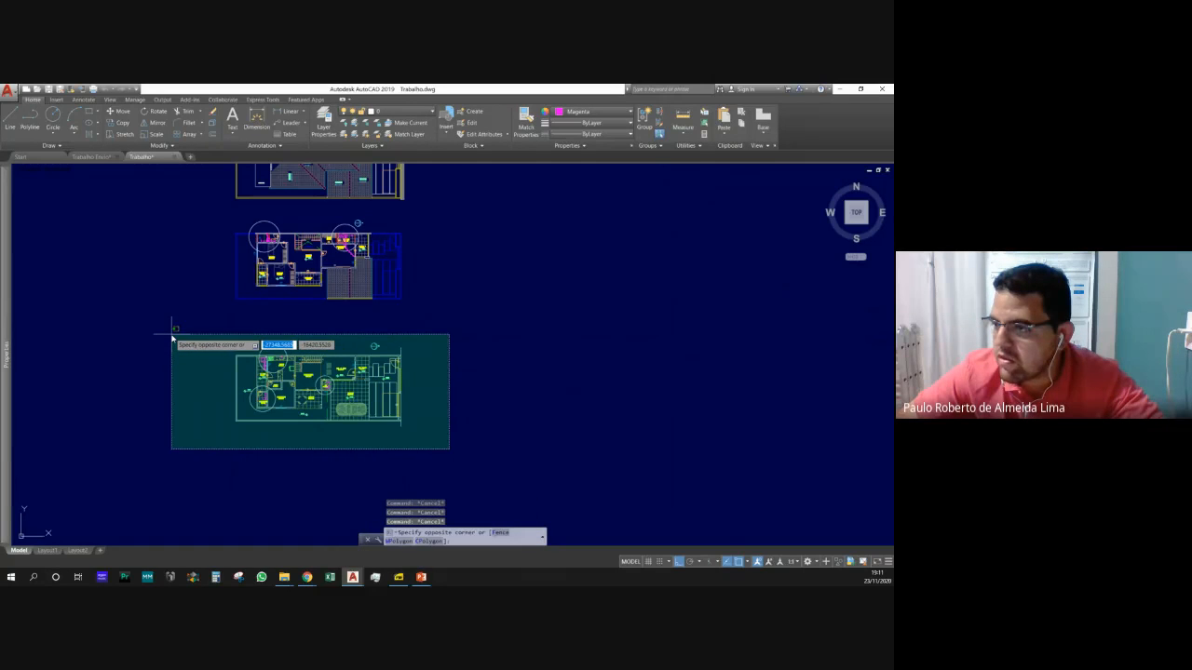
left_click(148, 249)
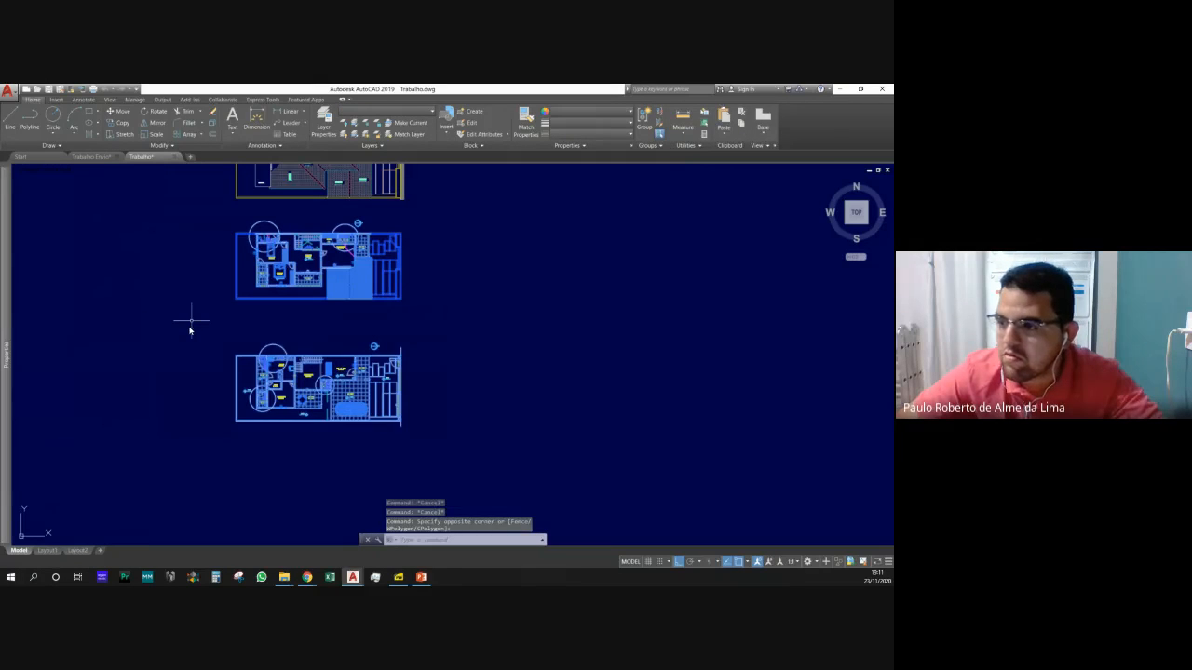
scroll(187, 333, "down", 2)
scroll(340, 303, "up", 2)
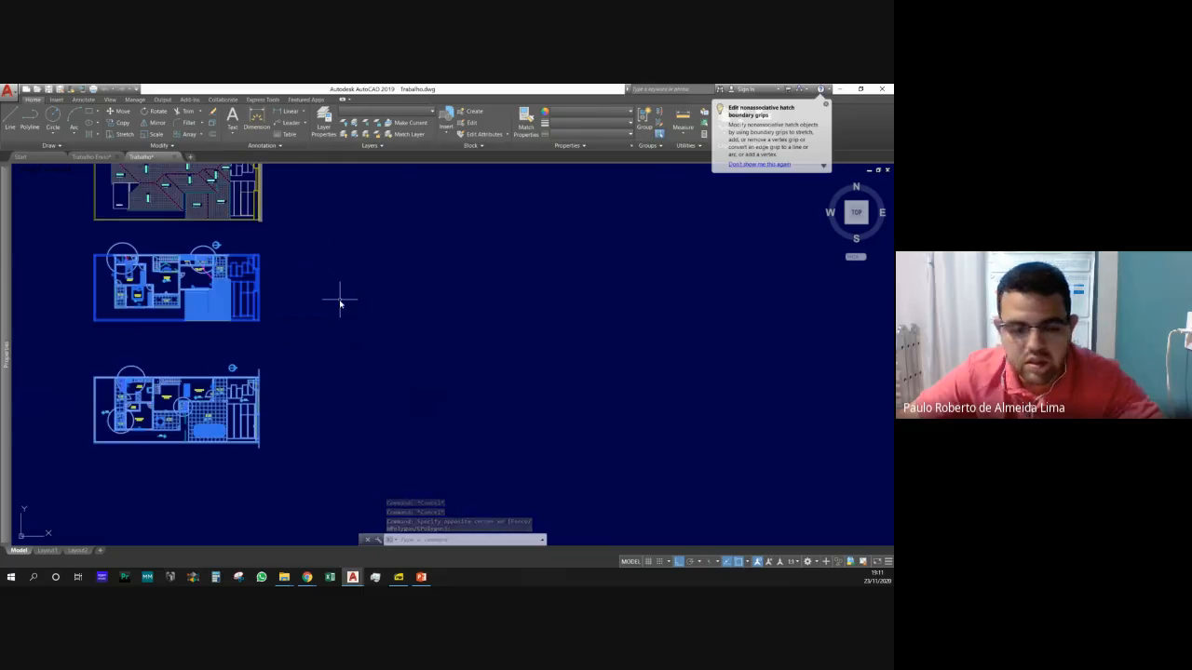
type("c")
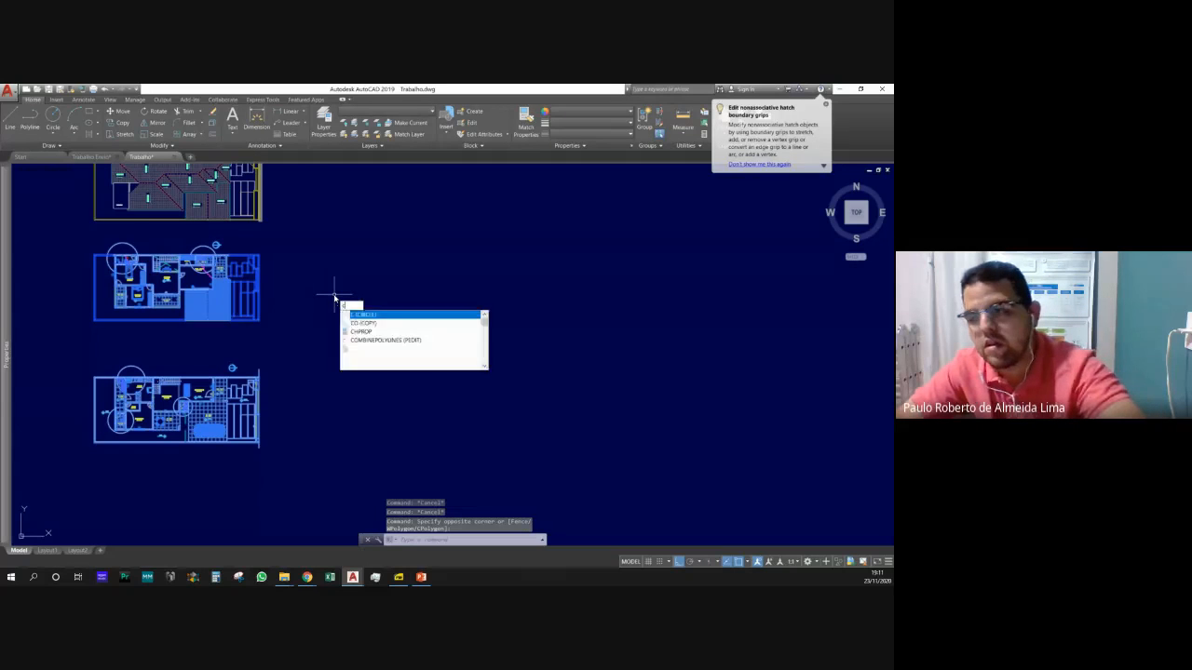
type("o")
key("Return")
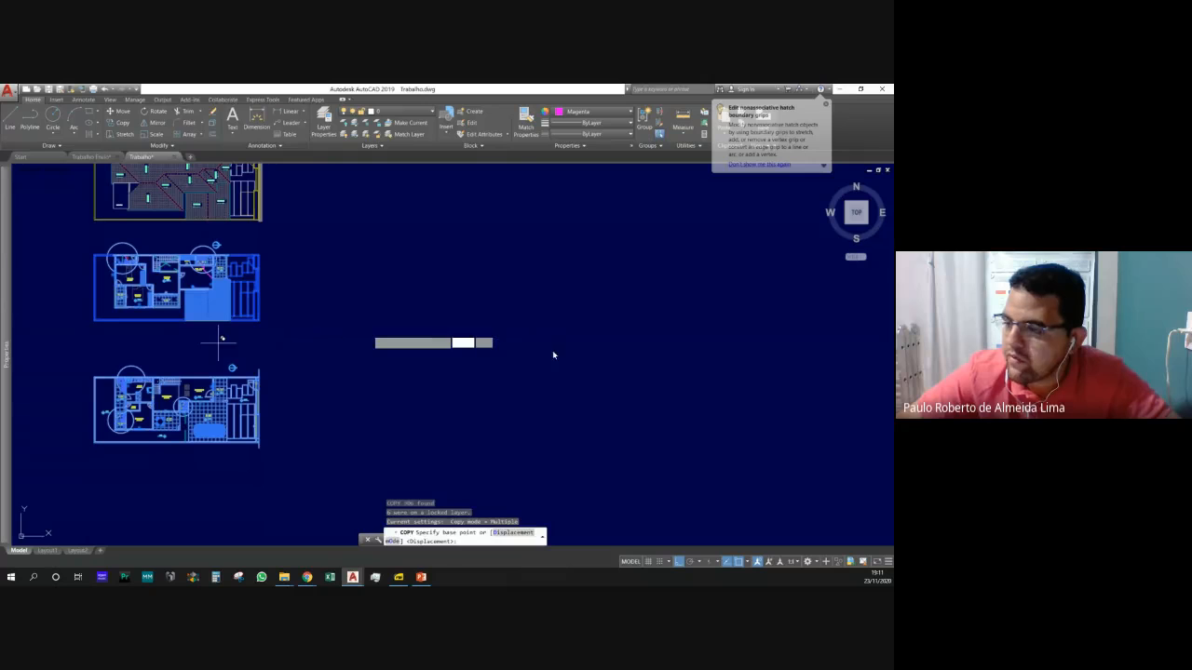
left_click(219, 341)
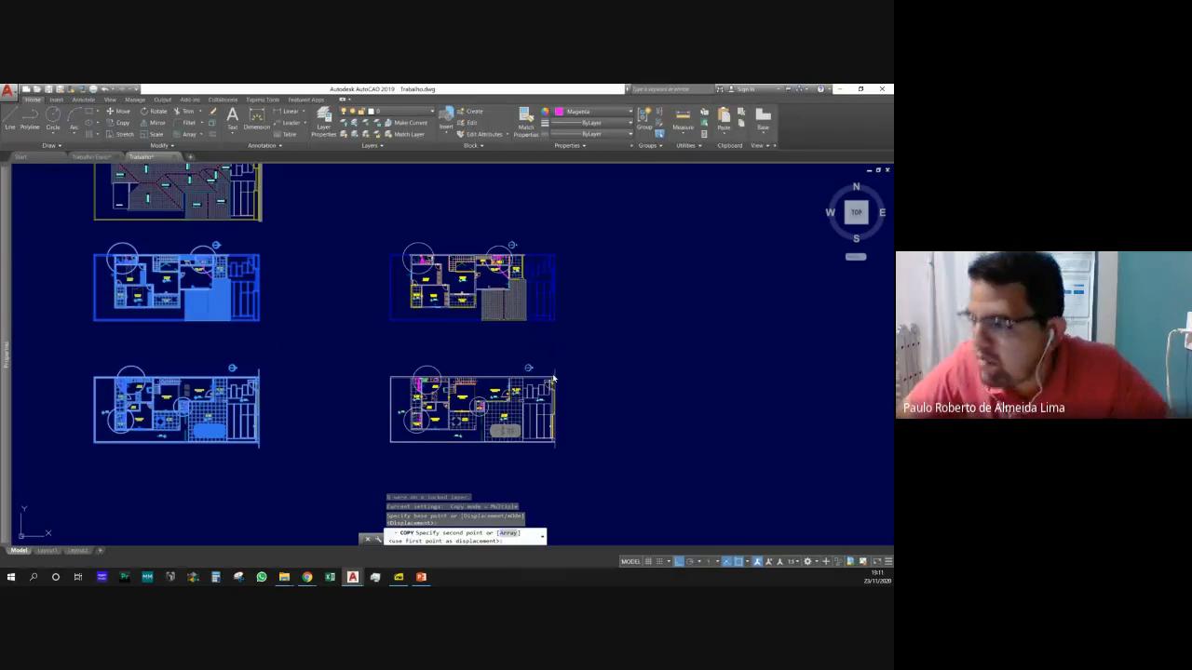
left_click(553, 379)
key("Escape")
key("Escape")
key("Escape")
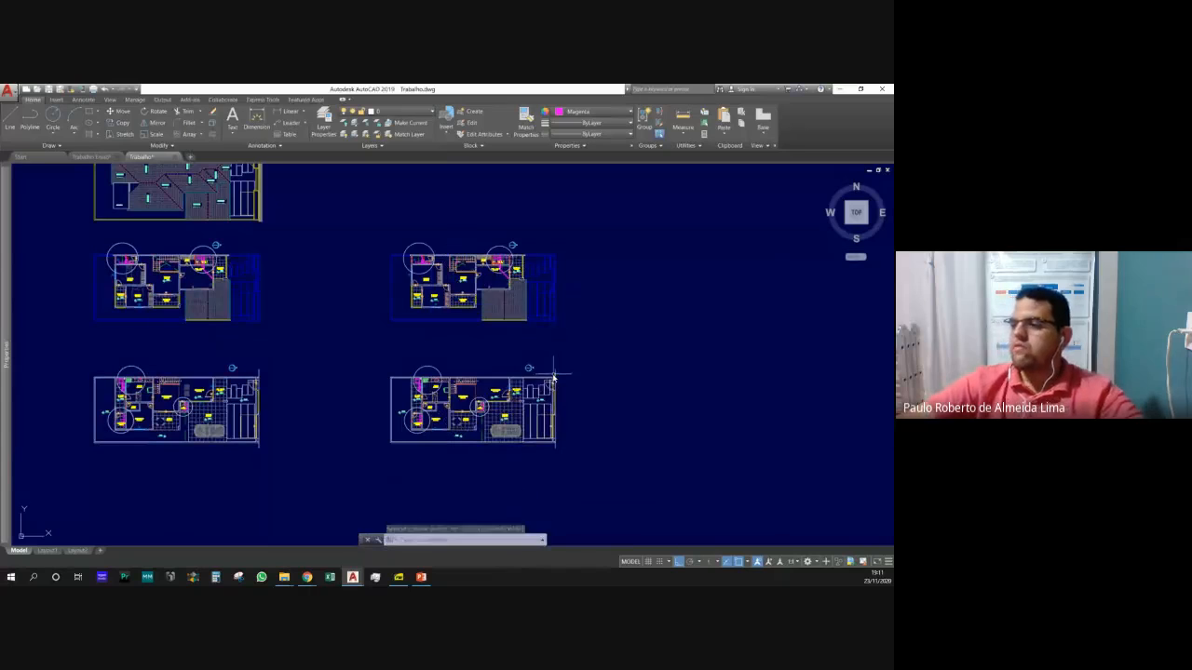
Delete the three circles marking the kitchen and service area, the service W.C. and the lavatory on the copied ground floor plan.
scroll(445, 430, "up", 4)
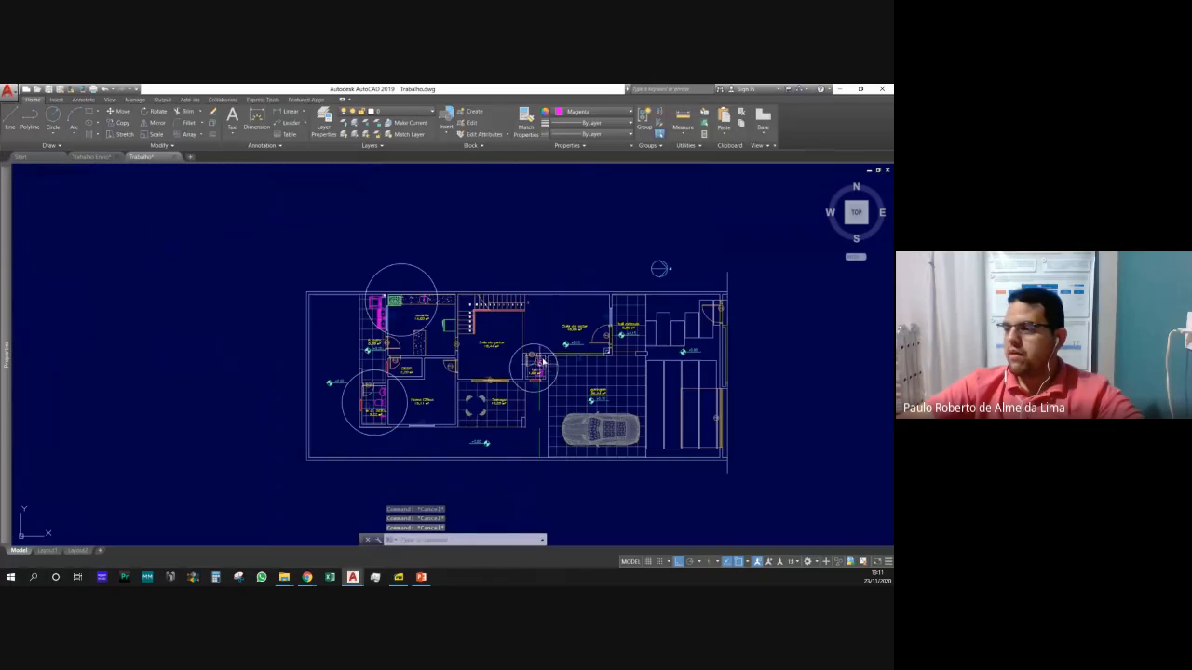
left_click(501, 359)
left_click(501, 358)
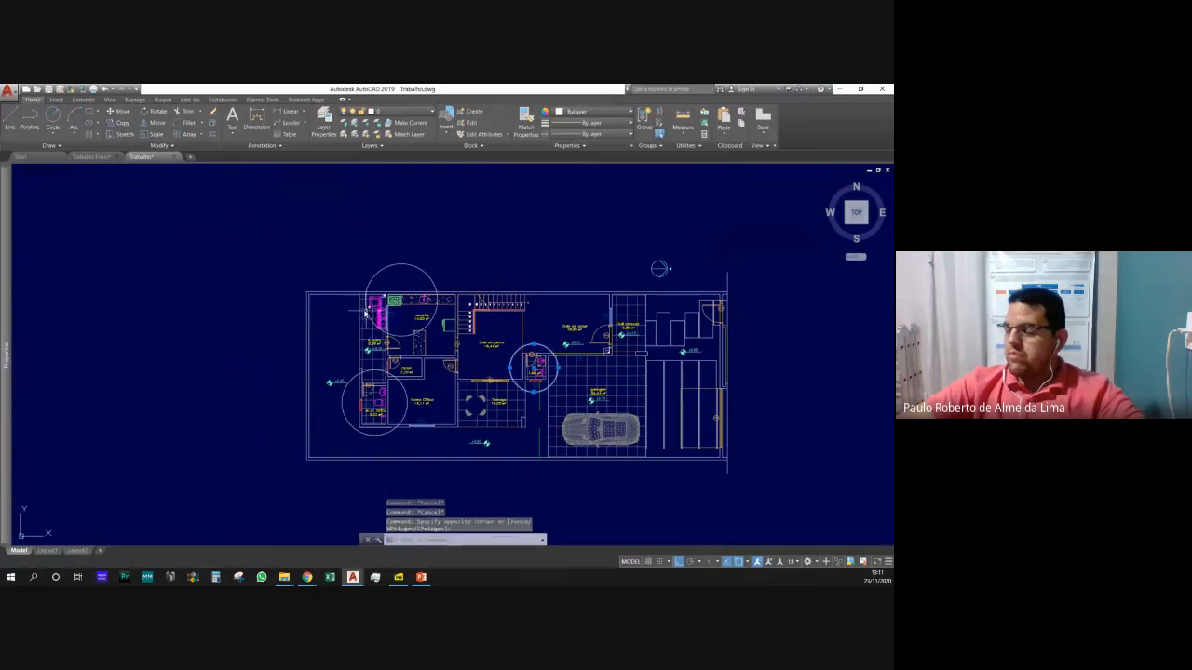
left_click(391, 281)
left_click(377, 258)
left_click(380, 402)
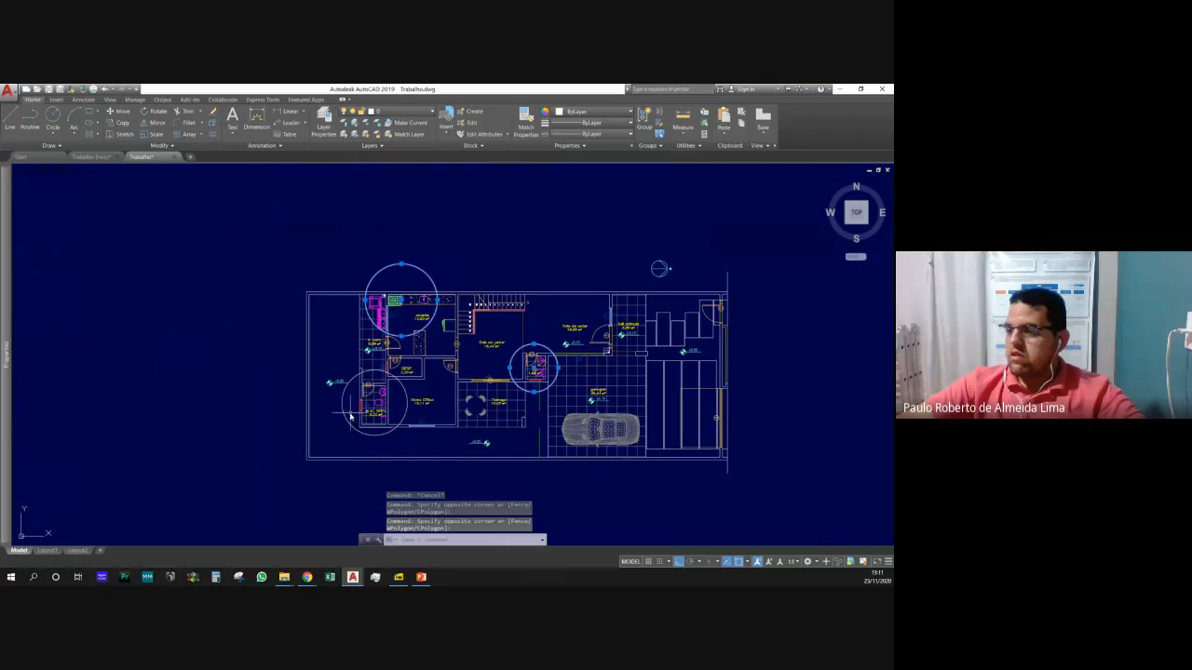
left_click(350, 413)
left_click(335, 406)
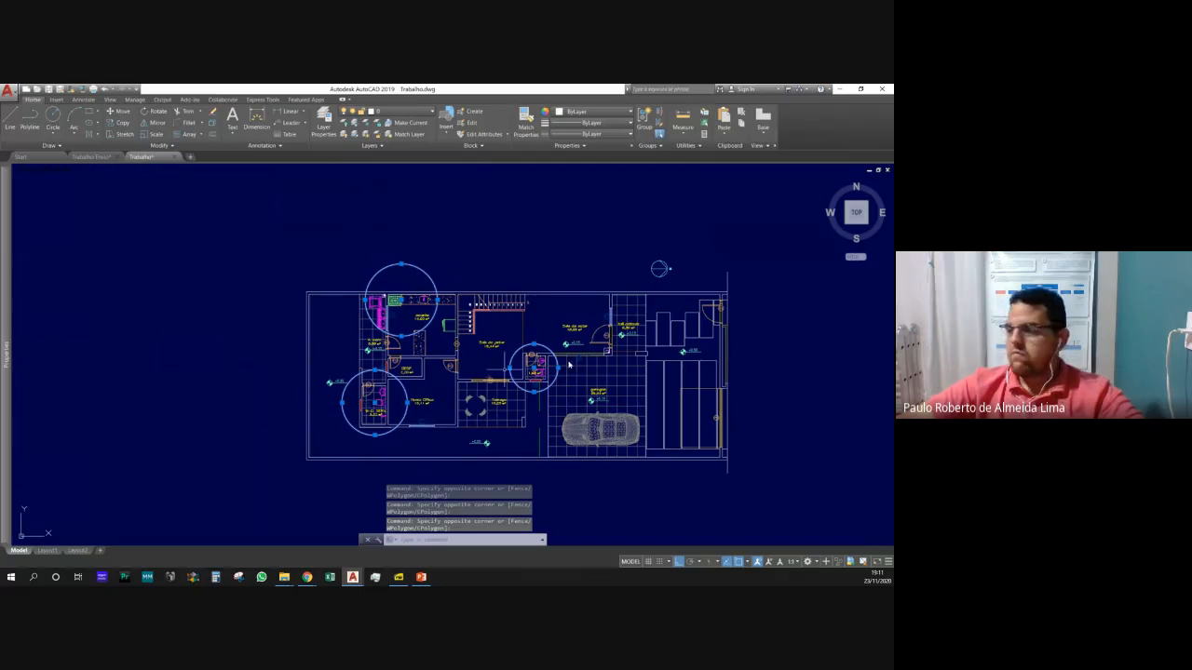
key("Delete")
Delete the pipe and its shaft outlines at the living room corner beside window J4 and door PP6 on the copied ground floor.
scroll(610, 361, "up", 8)
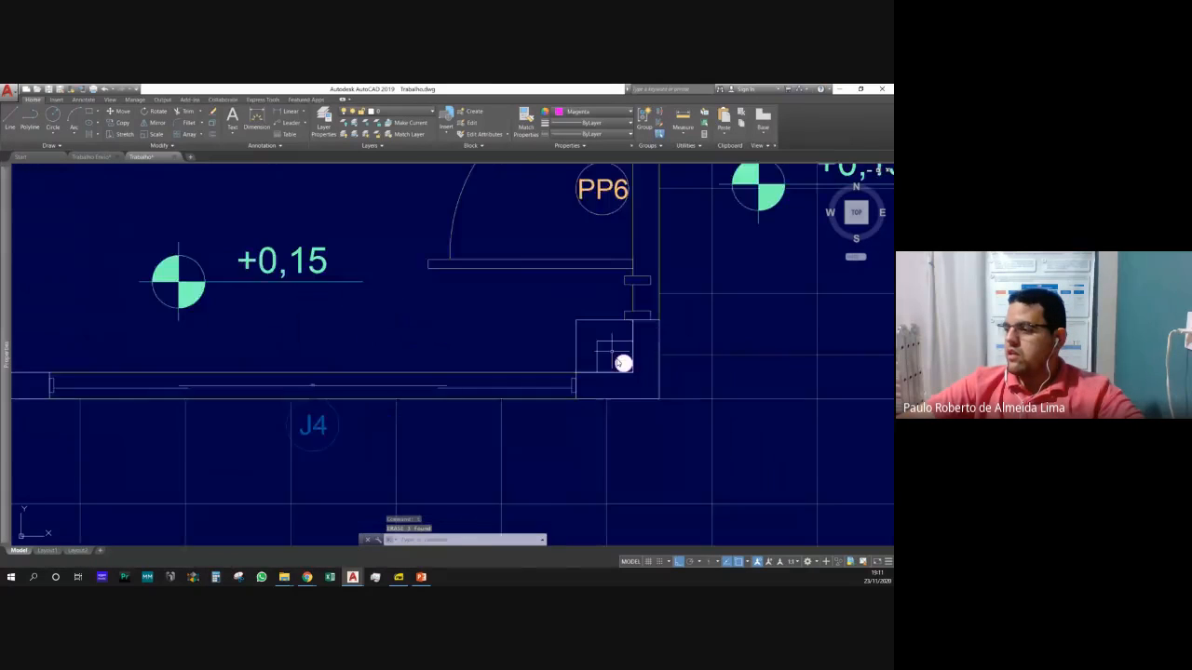
scroll(640, 384, "down", 3)
left_click(668, 384)
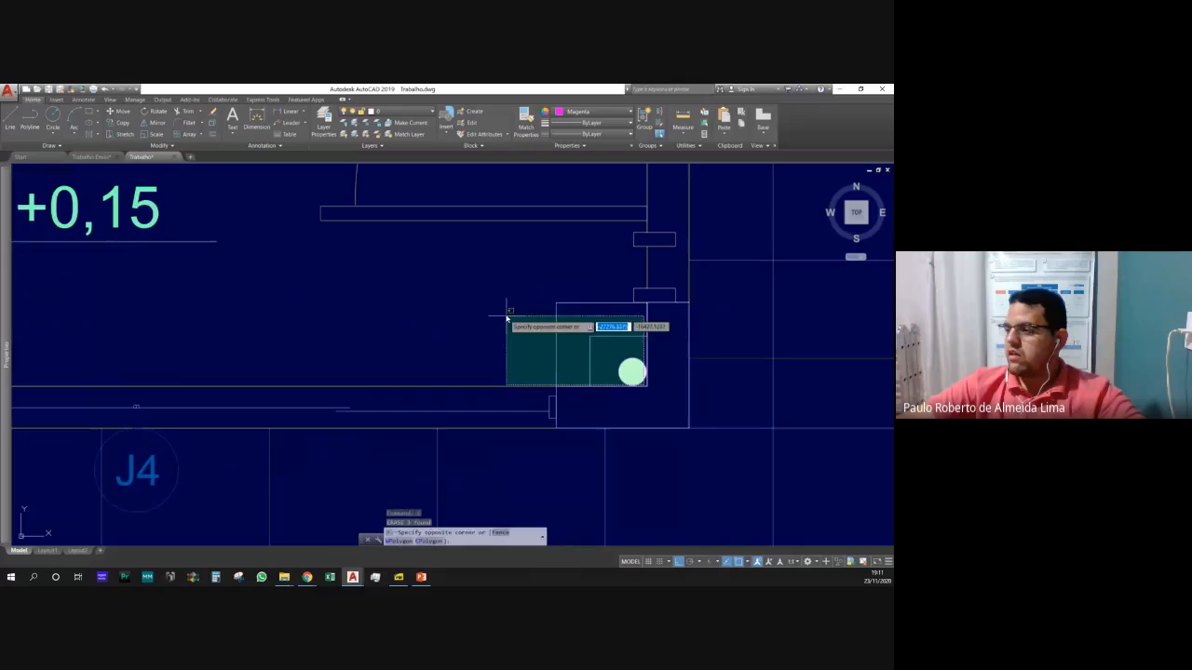
left_click(505, 310)
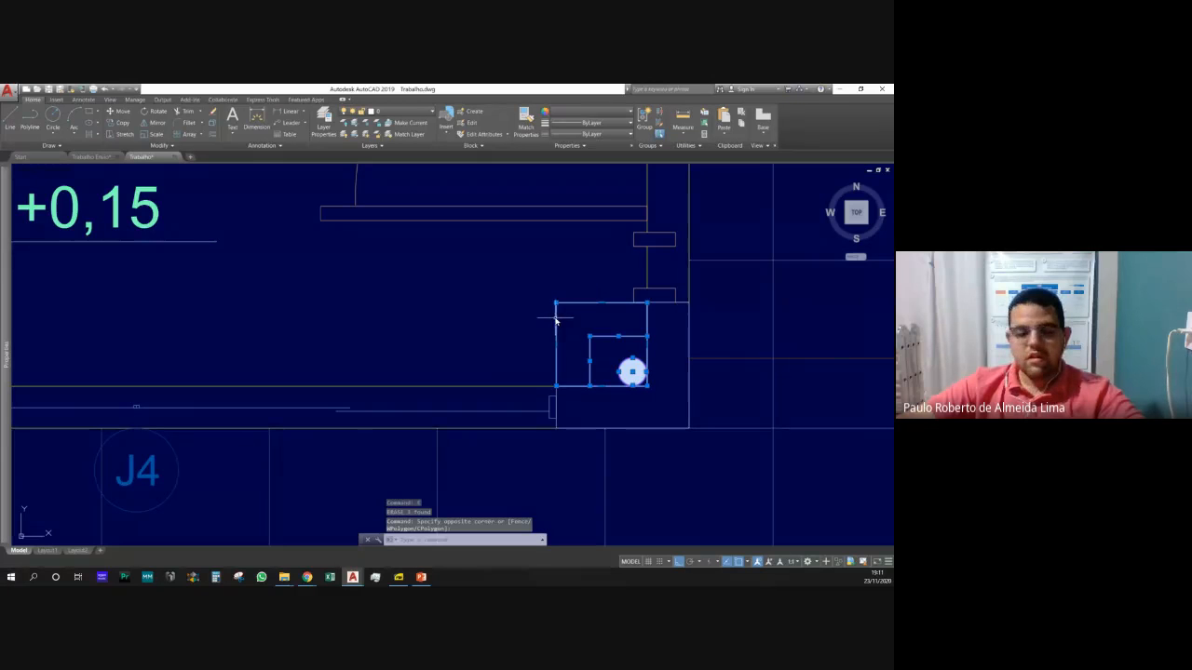
key("Delete")
Delete the pipe and its shaft outlines in the service area corner beside the kitchen stove on the copied ground floor.
scroll(642, 394, "down", 6)
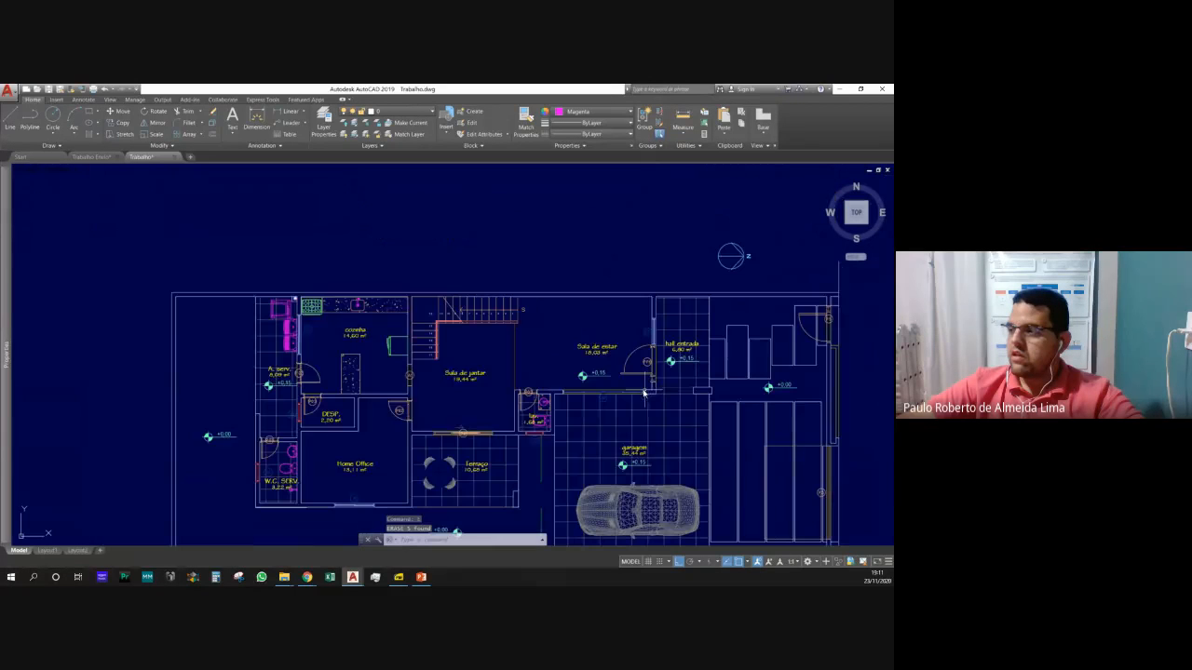
scroll(291, 289, "up", 10)
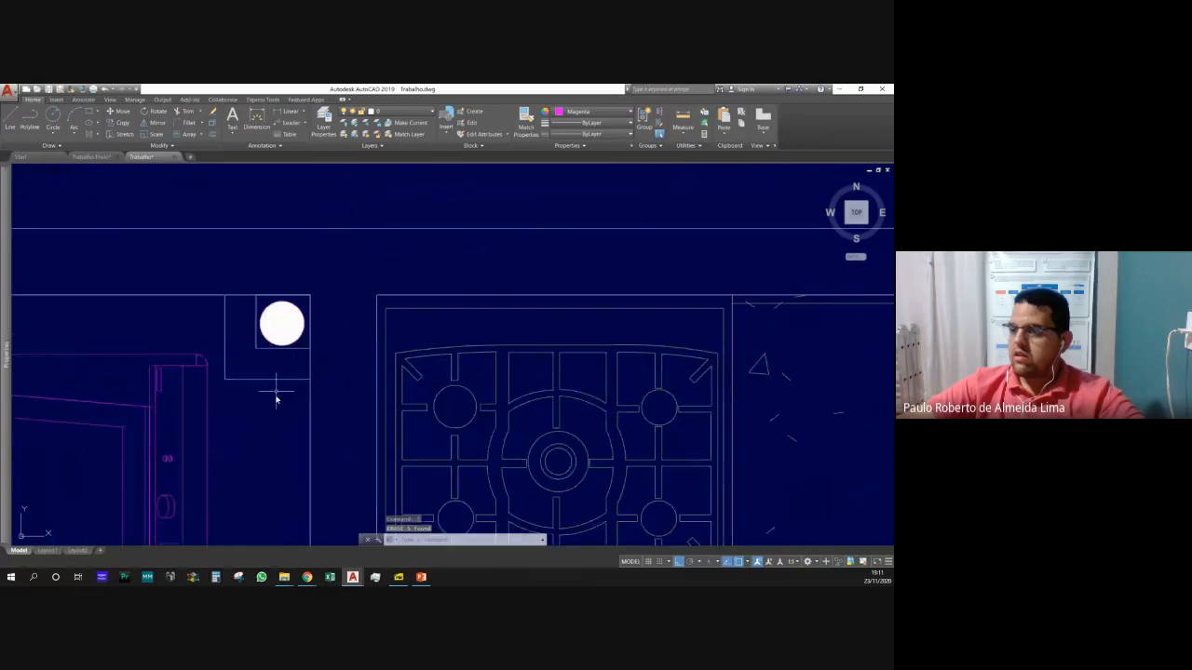
left_click(276, 396)
left_click(216, 309)
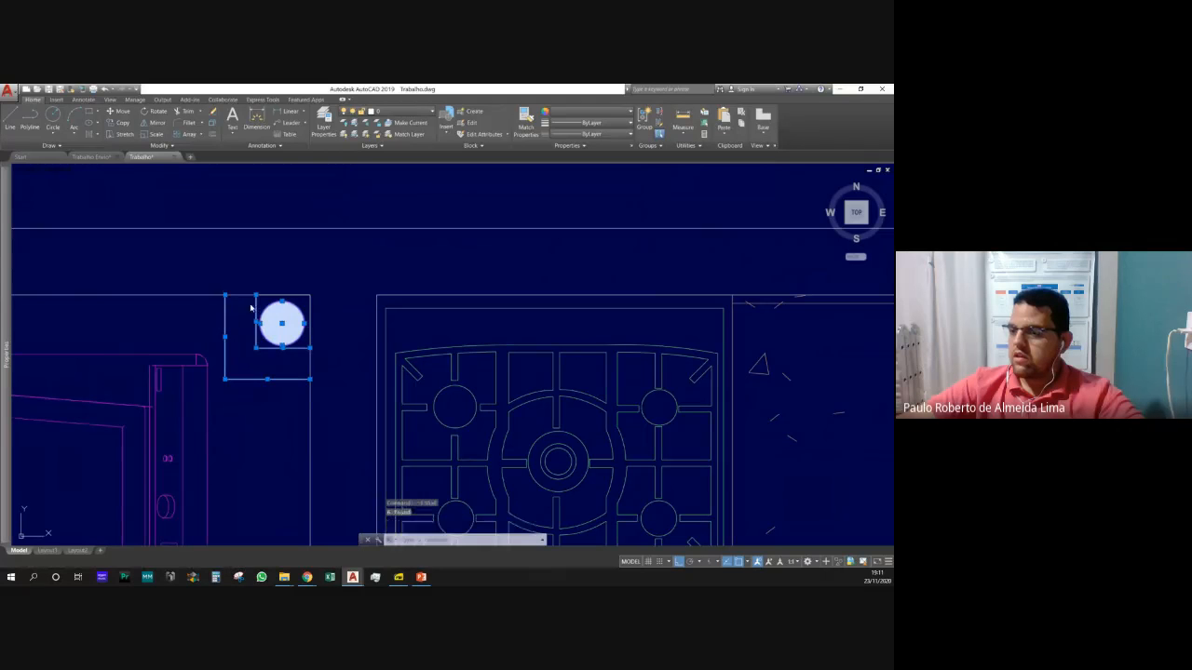
key("Delete")
Explode all the objects of the copied ground floor plan.
scroll(300, 266, "down", 4)
scroll(299, 265, "down", 5)
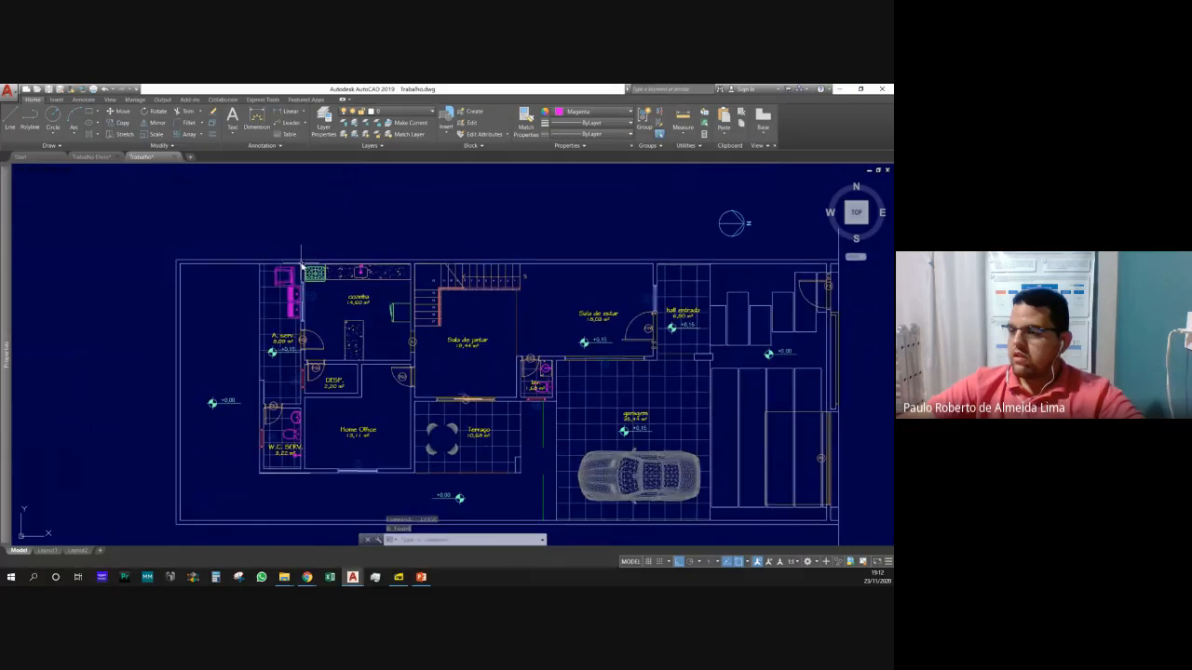
scroll(299, 266, "down", 2)
left_click(764, 483)
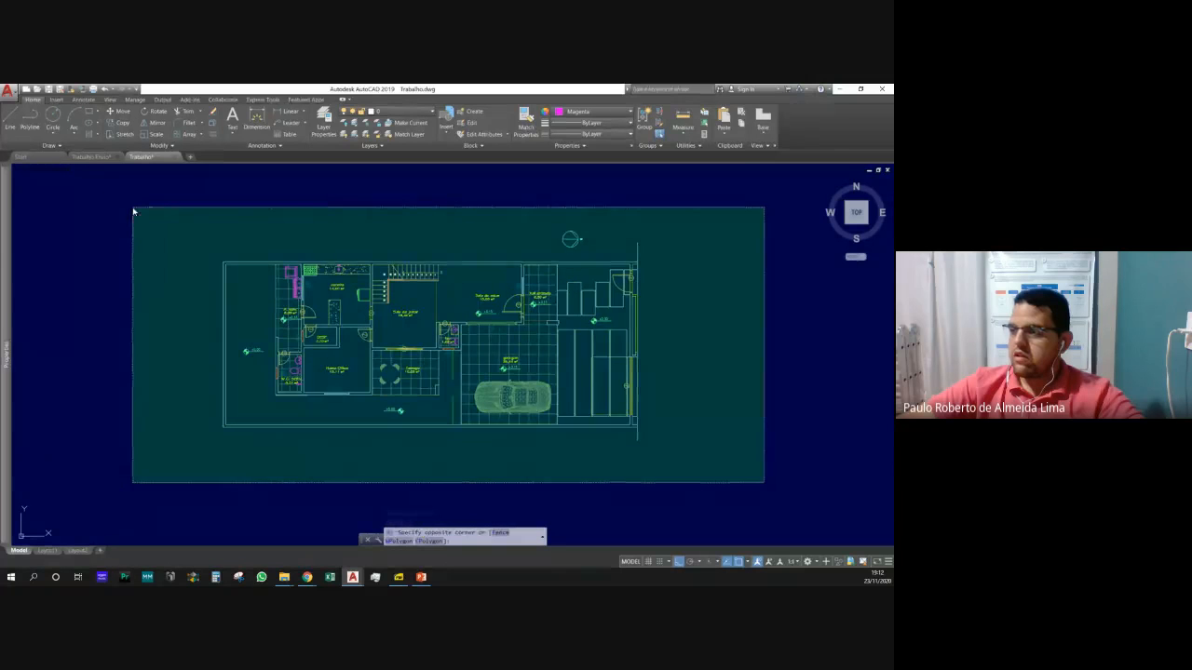
left_click(133, 213)
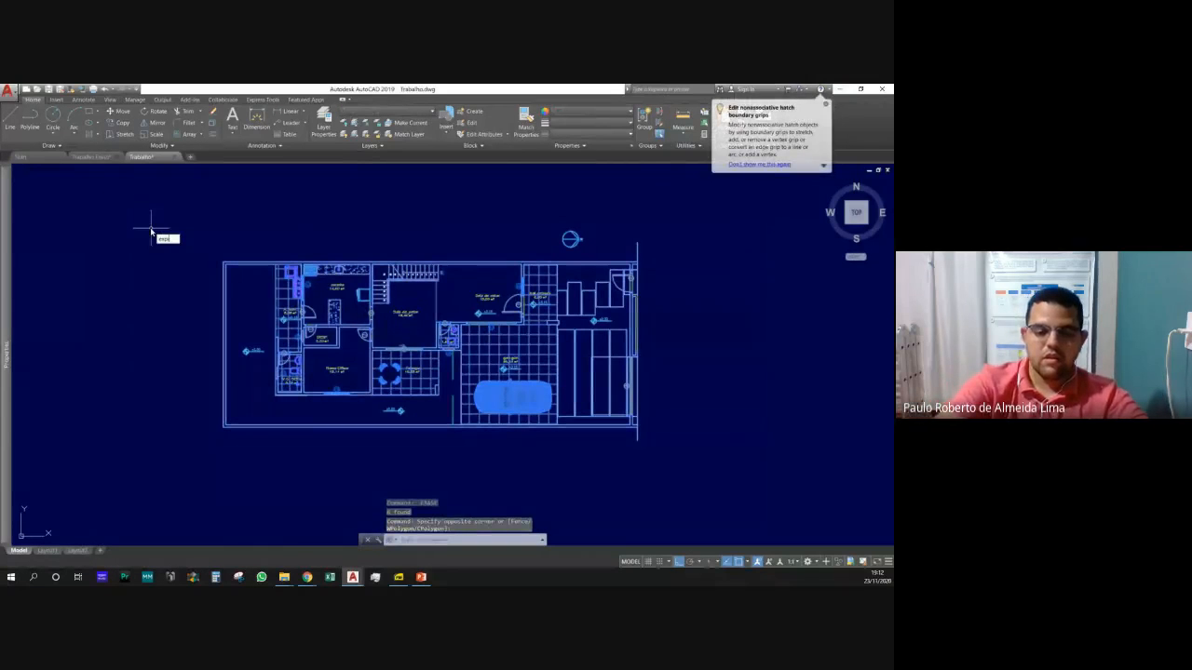
type("explode")
key("Return")
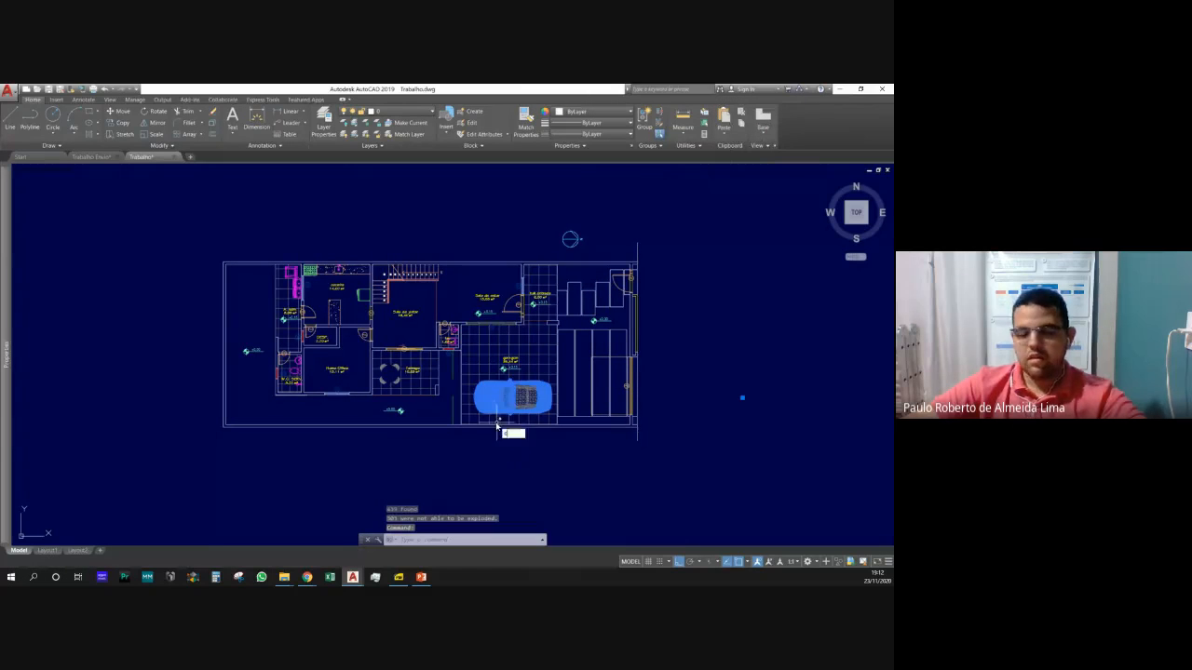
Delete the car block and its leftover side pieces from the garage of the copied ground floor plan.
left_click(513, 395)
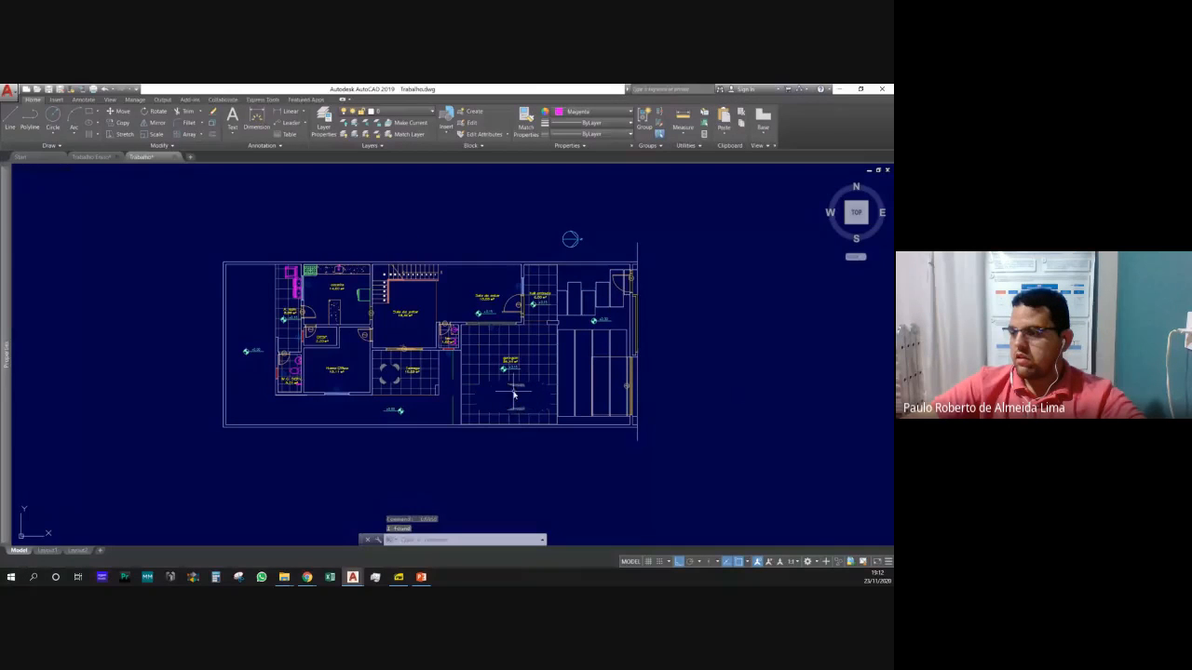
left_click(503, 389)
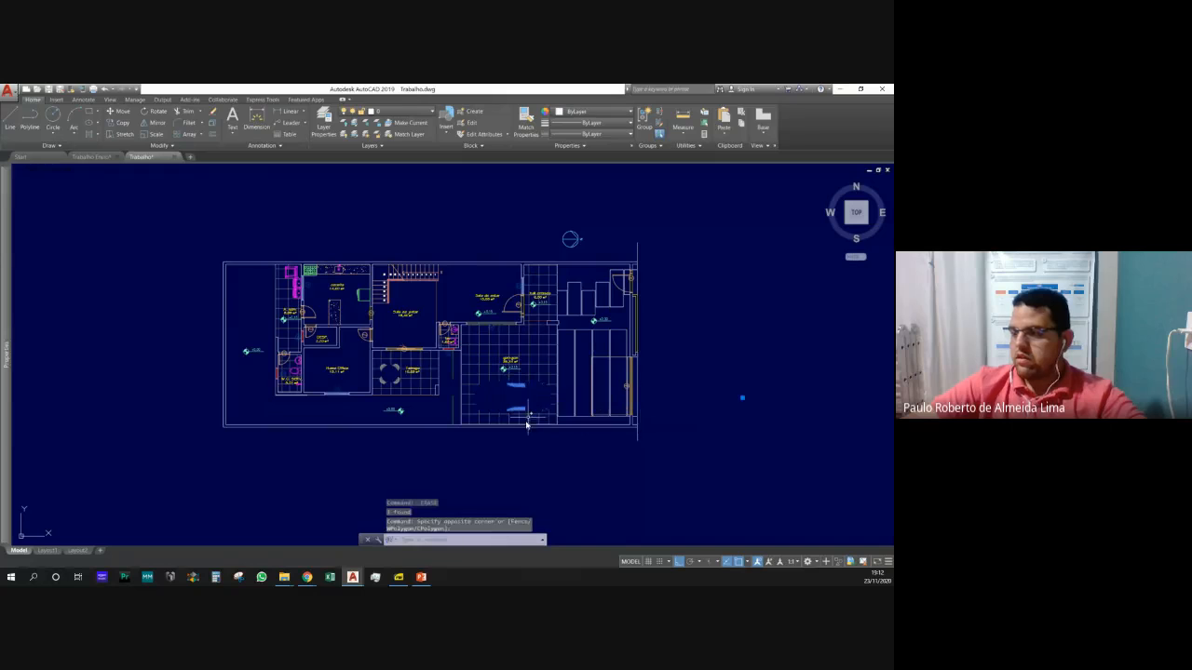
left_click(526, 425)
key("Delete")
key("Escape")
key("Escape")
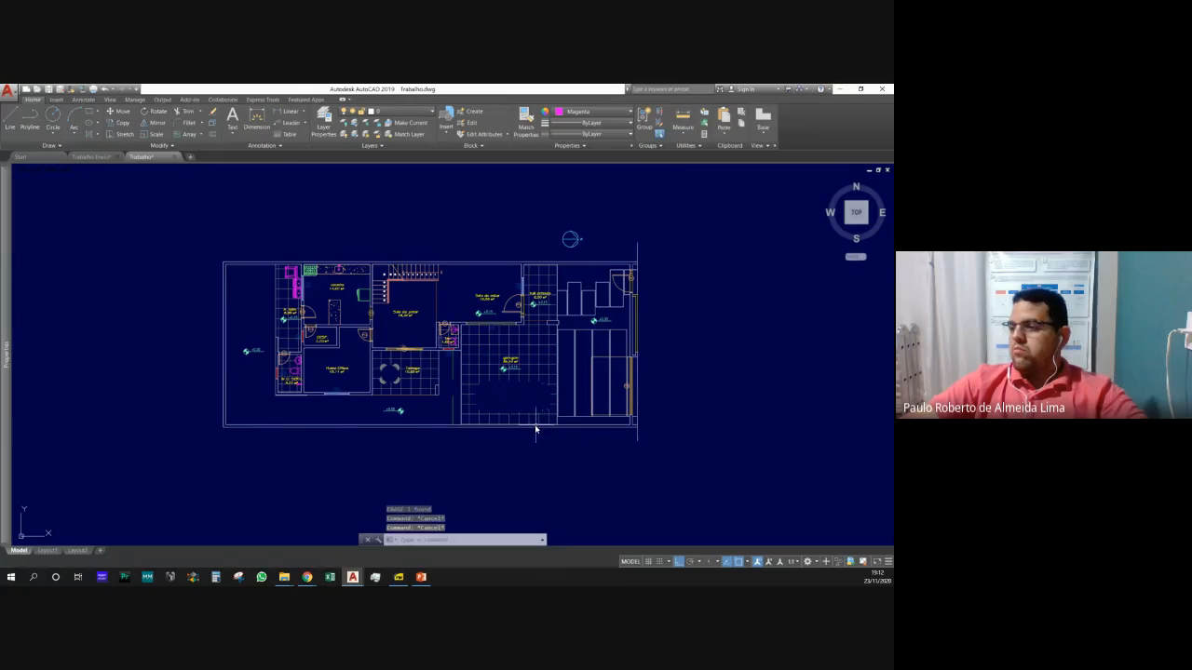
Erase the small remaining car fragments from the garage floor of the copied ground floor plan.
scroll(549, 418, "up", 5)
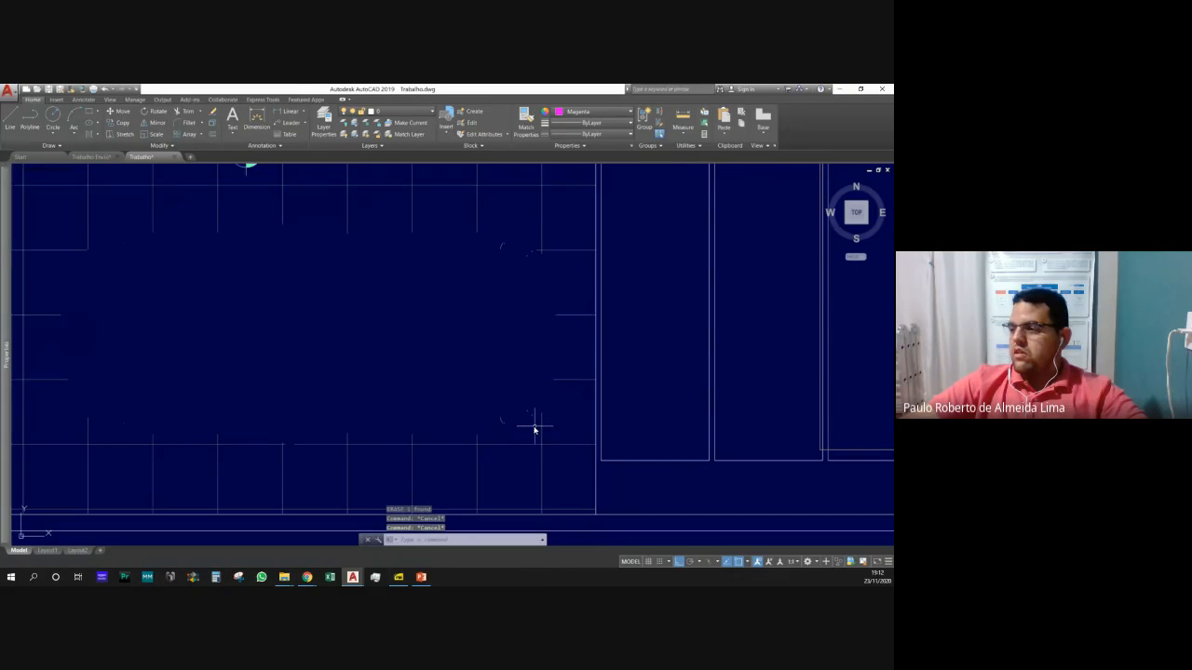
left_click(528, 423)
left_click(473, 259)
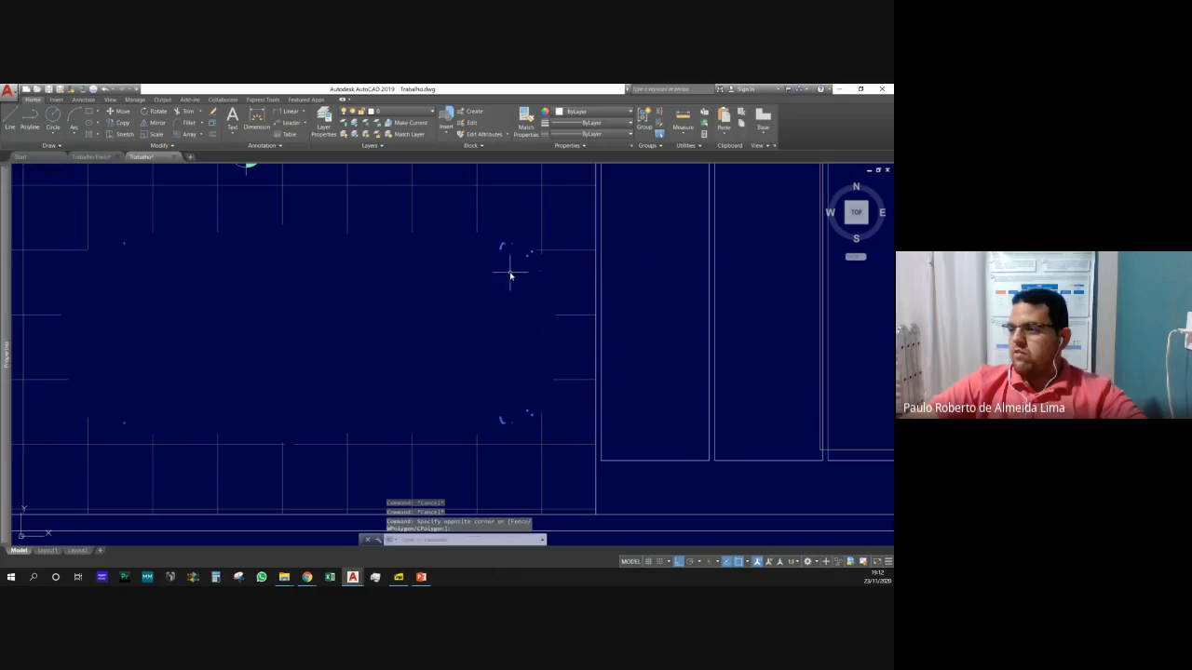
type("e")
key("Return")
scroll(511, 307, "down", 10)
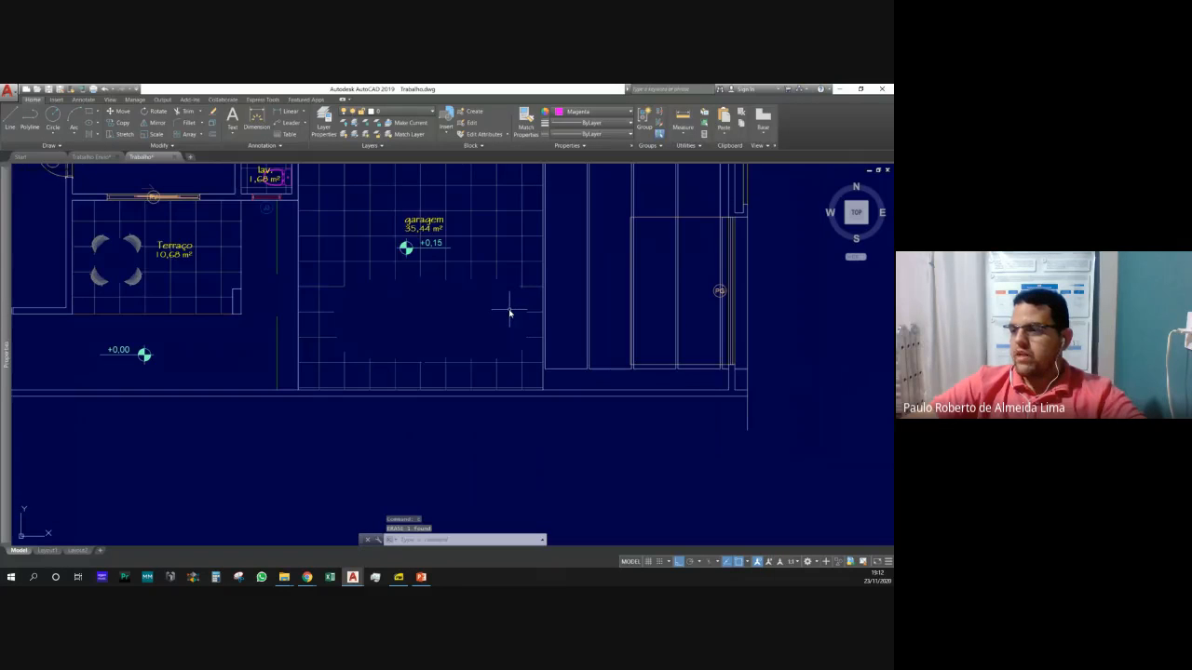
key("Escape")
key("Escape")
key("Escape")
Delete the two circles marking the bathrooms on the copied upper floor plan.
scroll(419, 339, "up", 4)
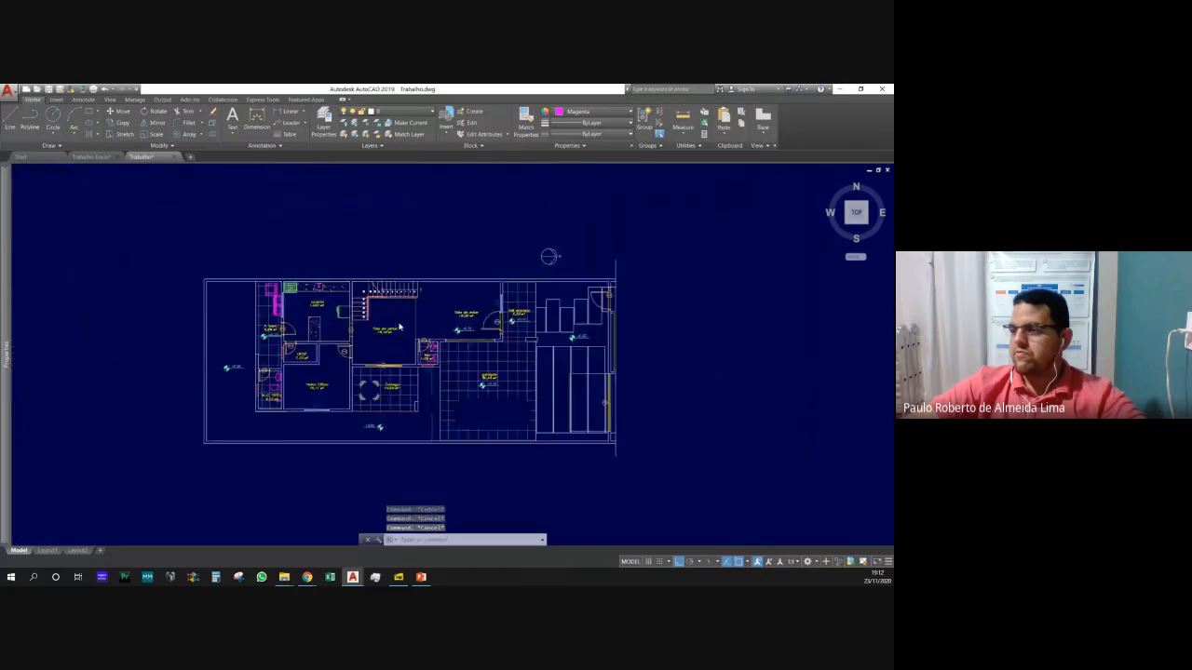
scroll(427, 347, "down", 2)
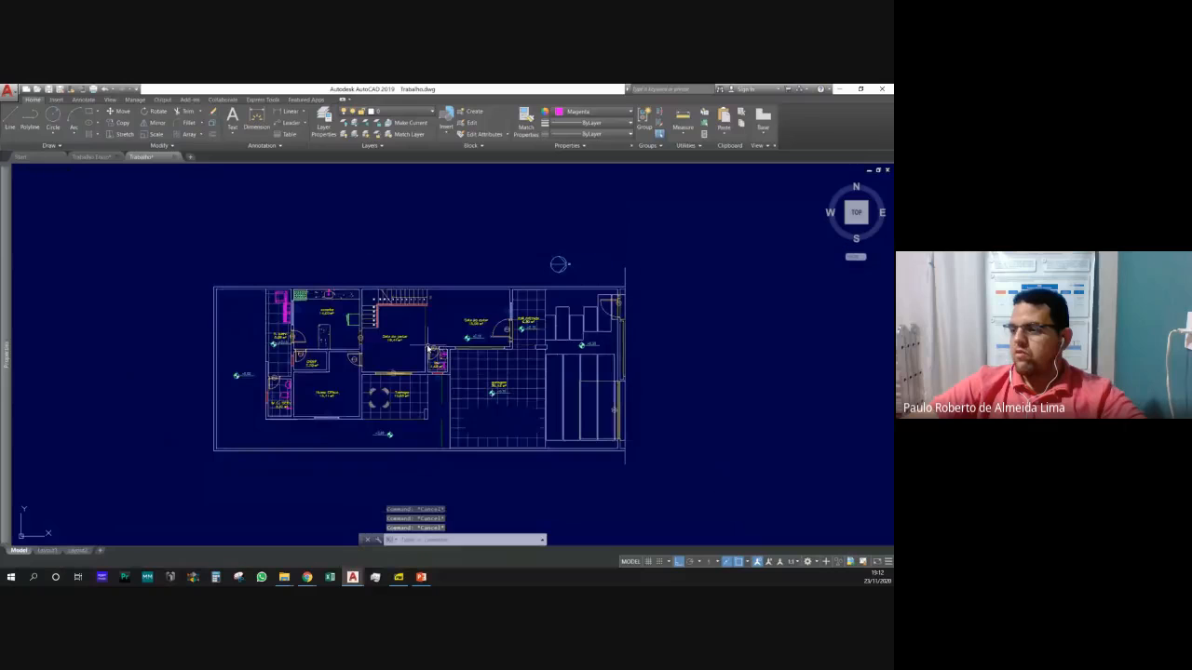
scroll(427, 347, "down", 5)
scroll(456, 316, "up", 4)
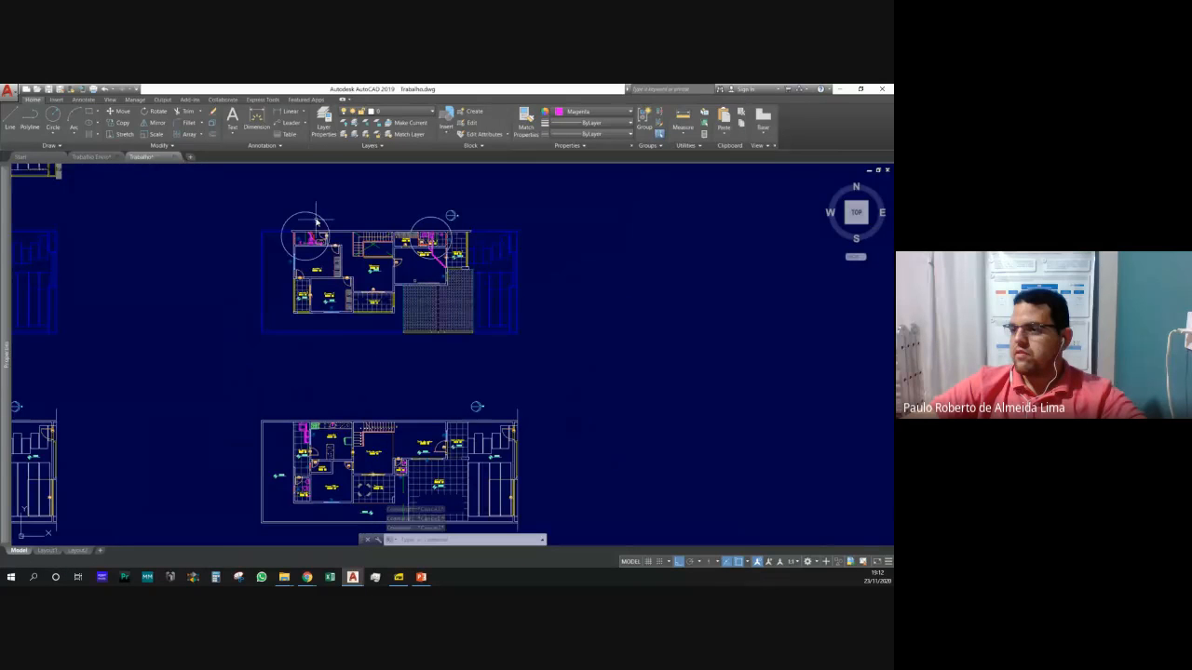
left_click(430, 224)
left_click(285, 211)
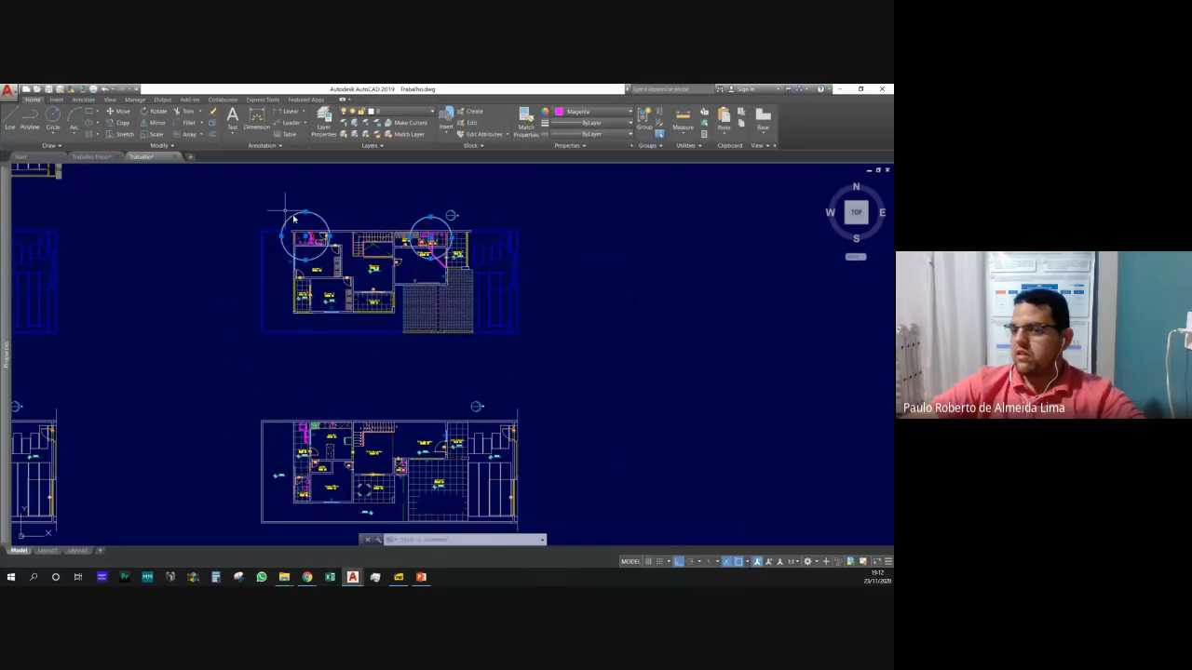
key("Delete")
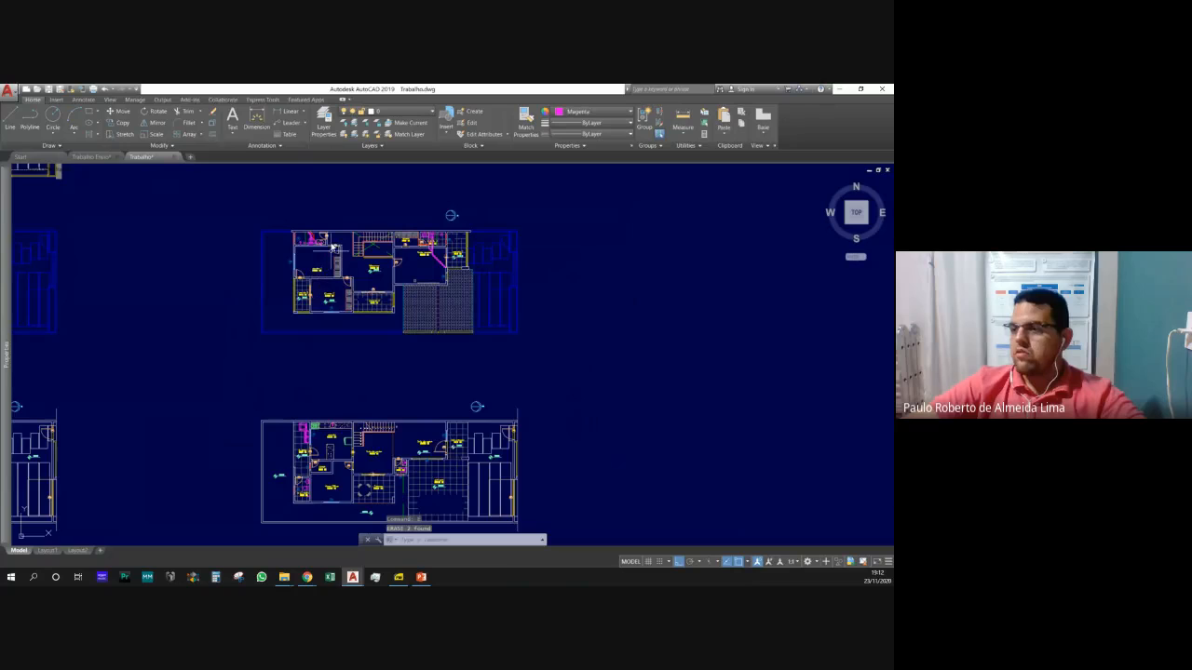
Delete all magenta and red drain piping on the copied upper floor plan using Select Similar, plus the leftover small circles near the quarto 1 bathroom wall.
scroll(410, 270, "up", 6)
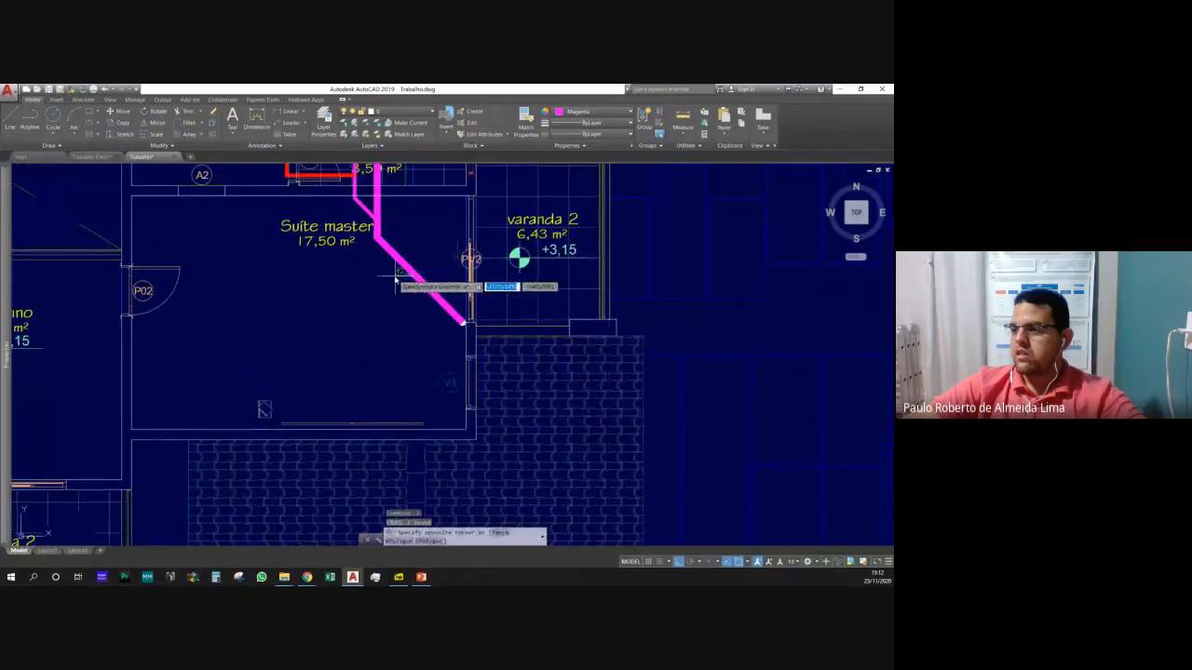
left_click(406, 269)
scroll(415, 333, "down", 5)
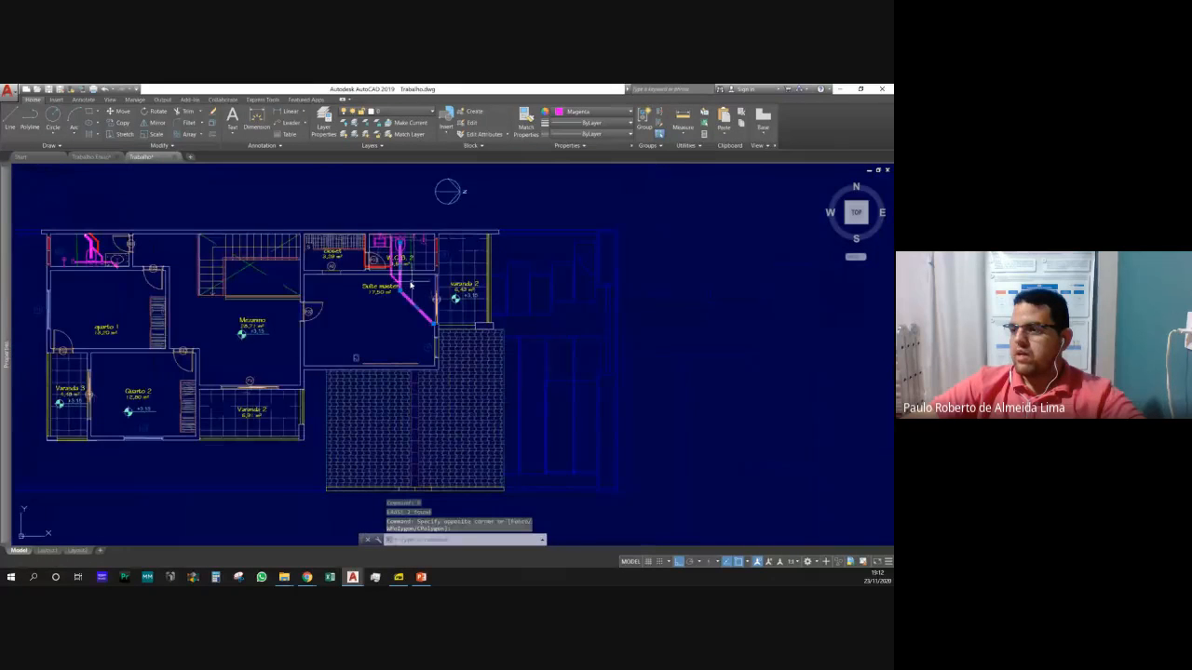
scroll(409, 285, "up", 5)
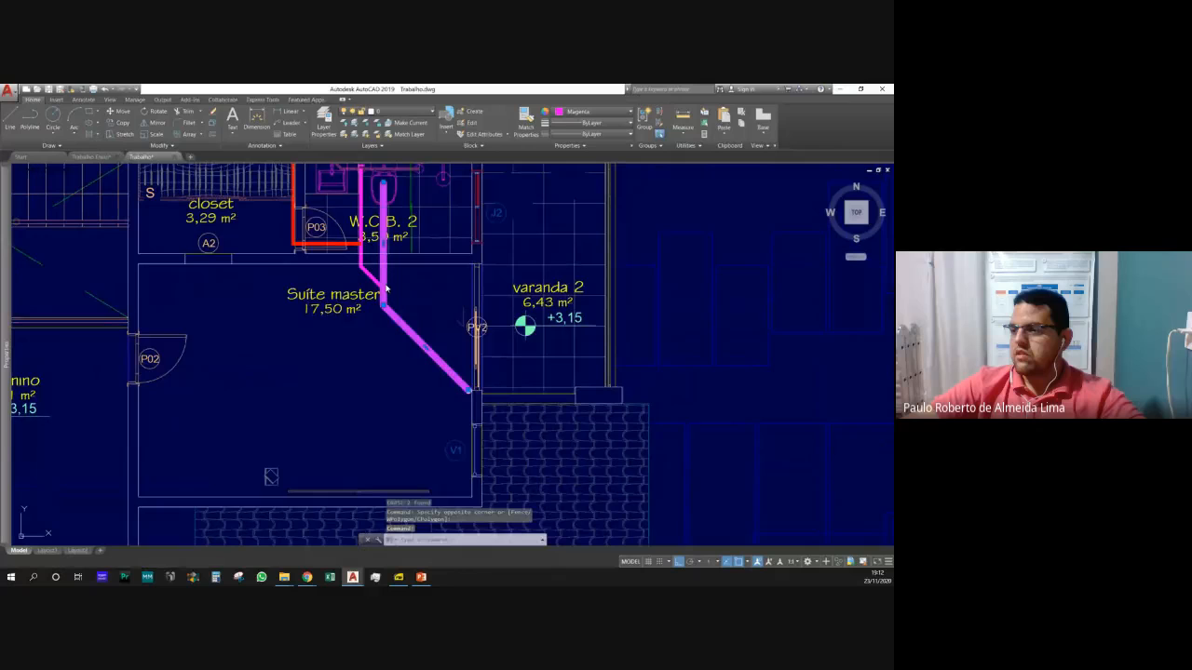
right_click(406, 337)
left_click(442, 464)
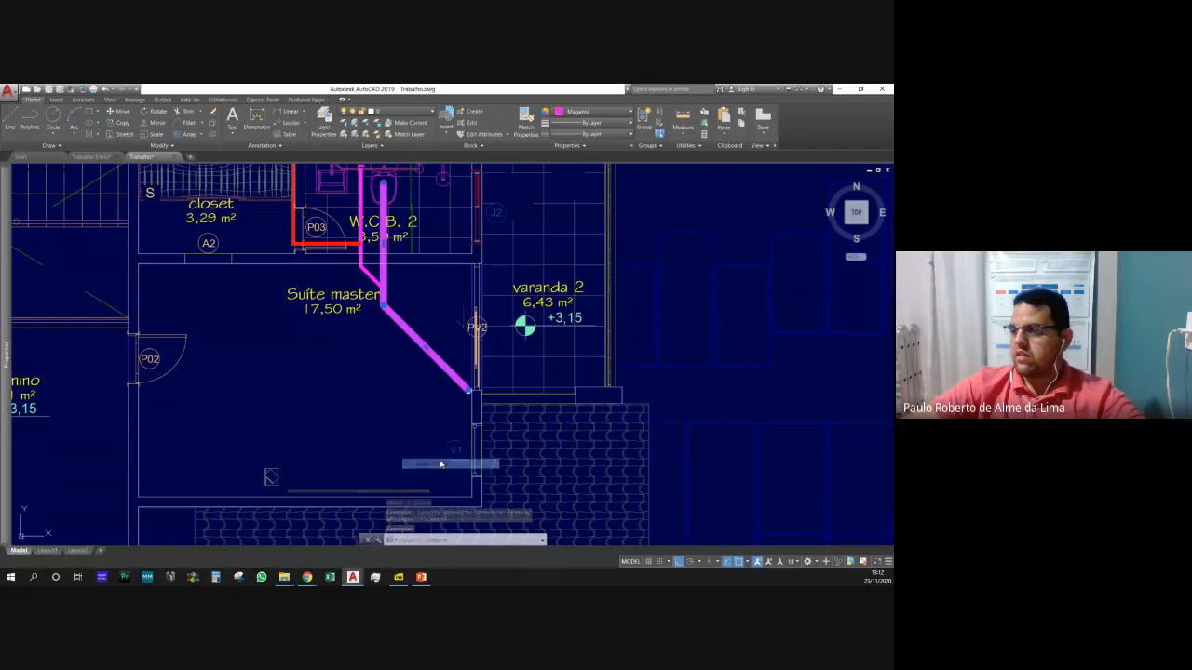
scroll(404, 399, "down", 2)
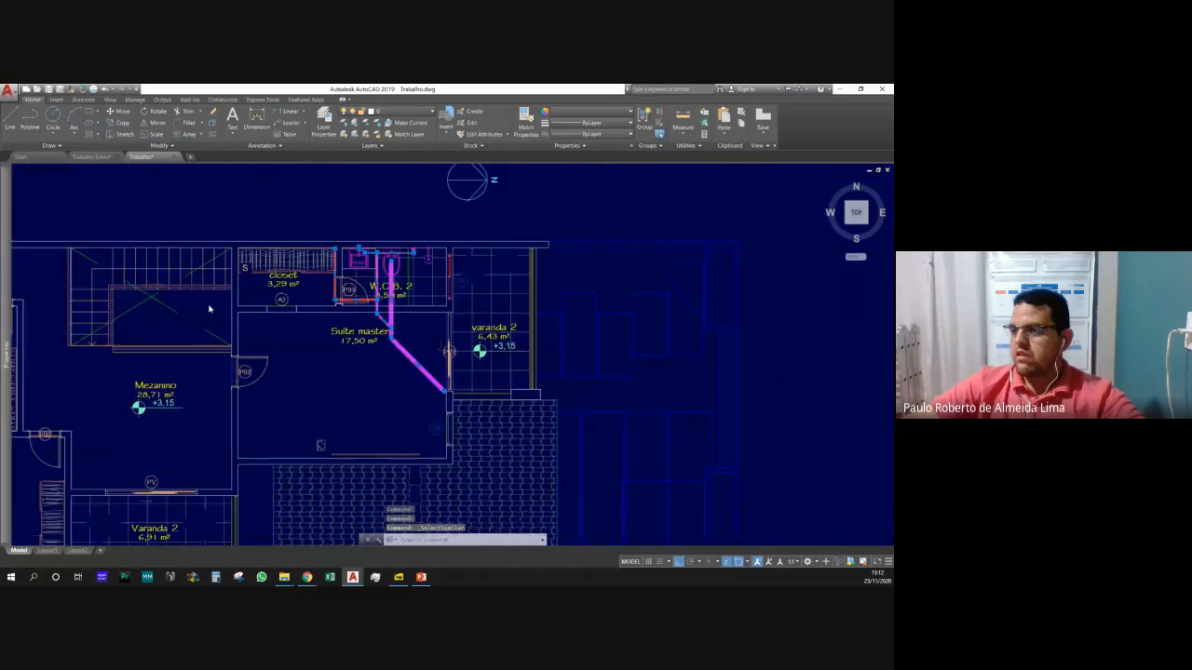
scroll(209, 309, "down", 3)
scroll(146, 304, "up", 1)
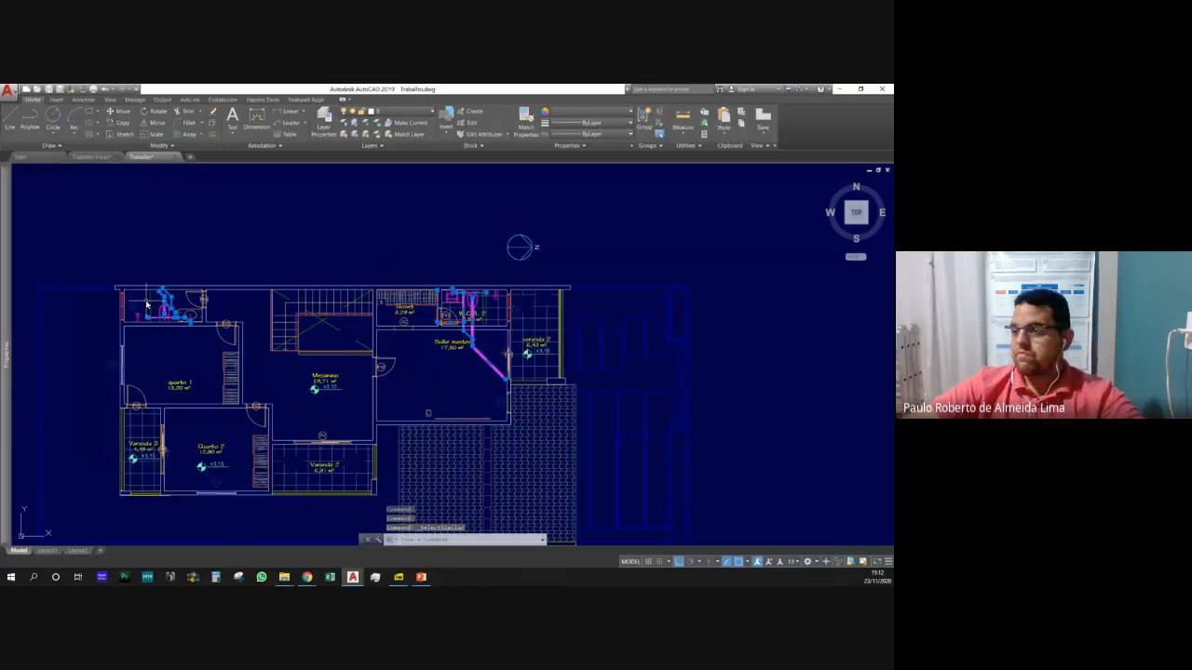
scroll(165, 305, "up", 8)
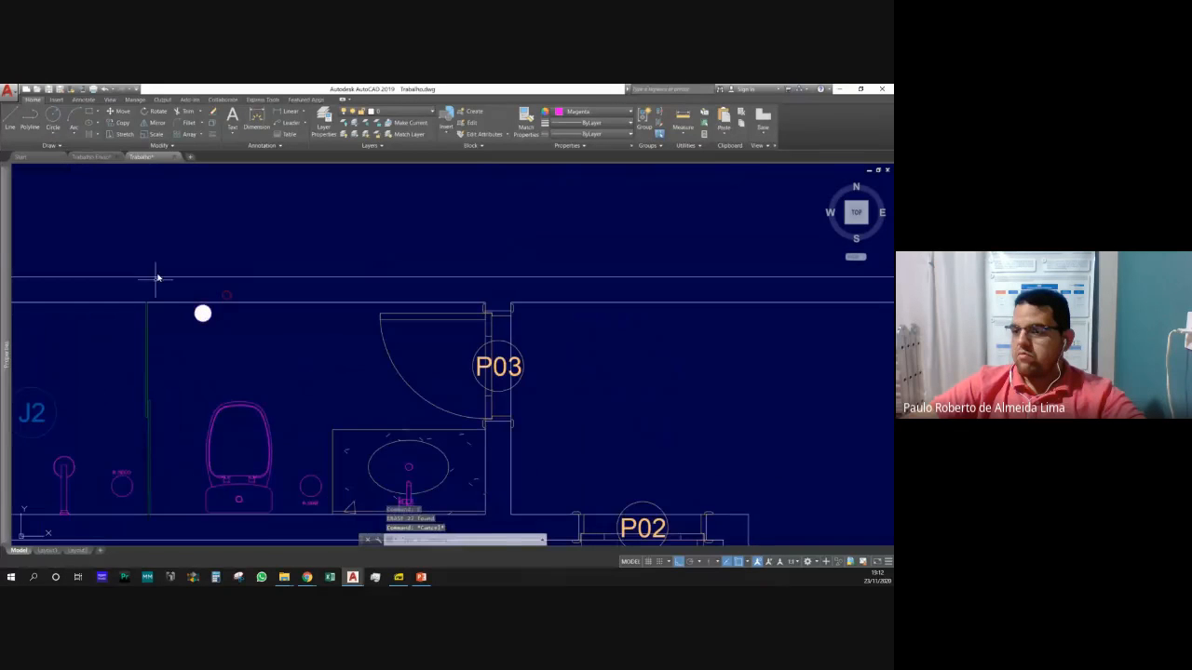
key("Escape")
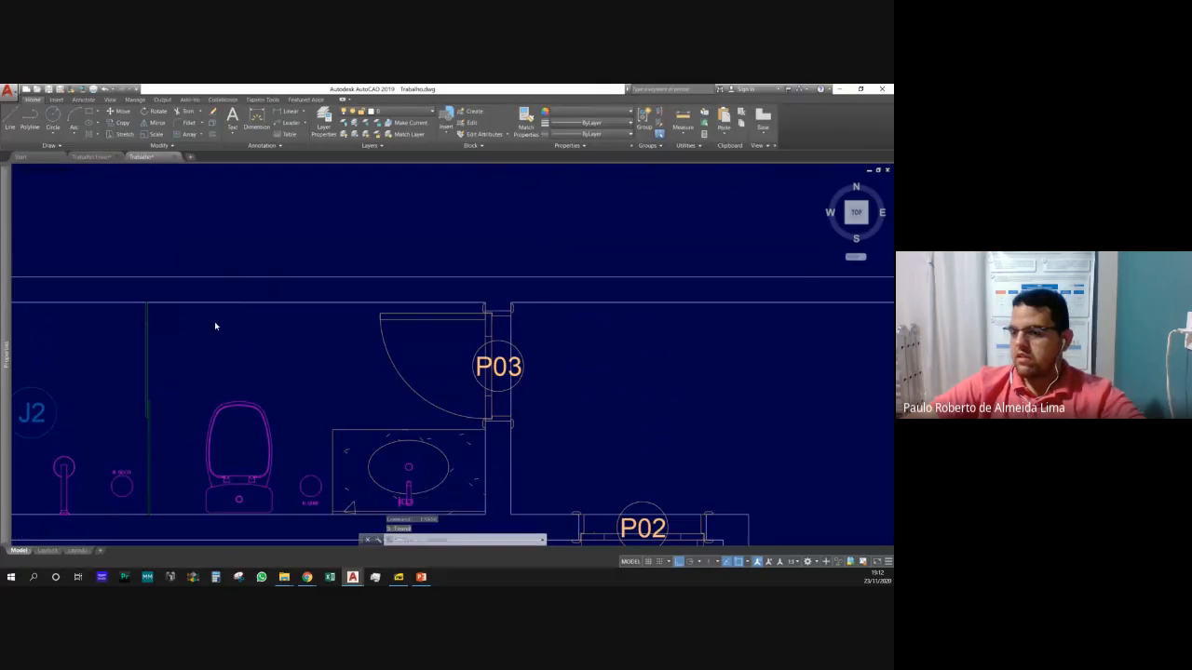
Delete the R.SECO and R.SINF floor drains with their labels from the bathroom above quarto 1 on the copied upper floor plan.
scroll(215, 325, "down", 6)
scroll(615, 366, "up", 4)
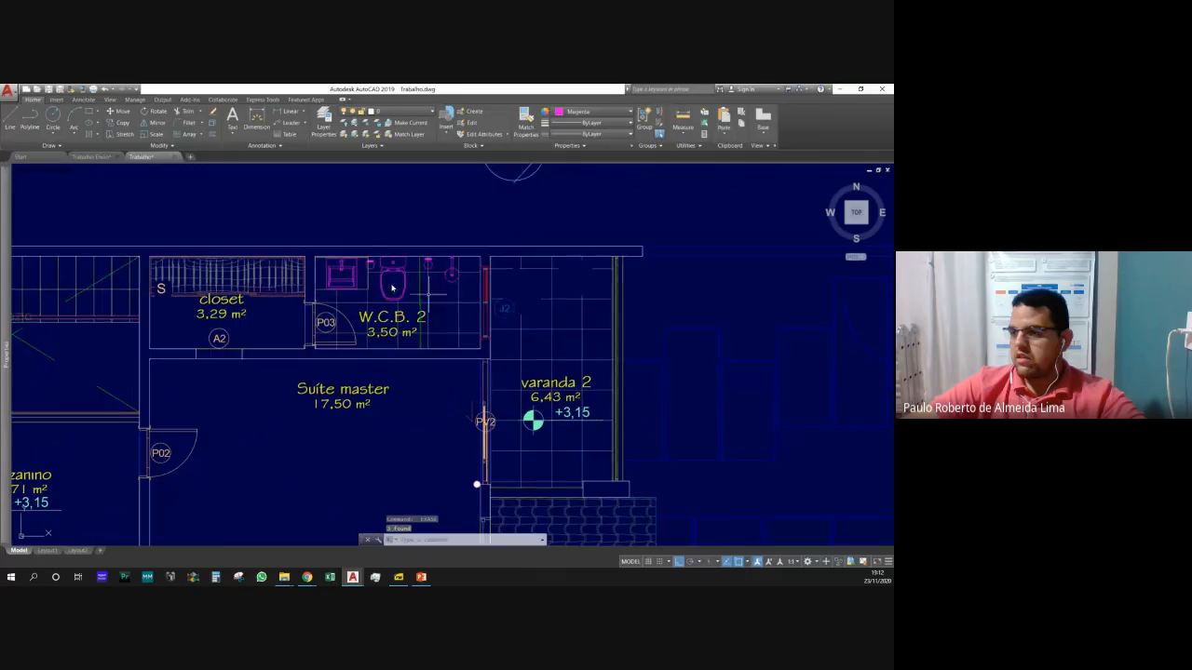
scroll(438, 283, "down", 6)
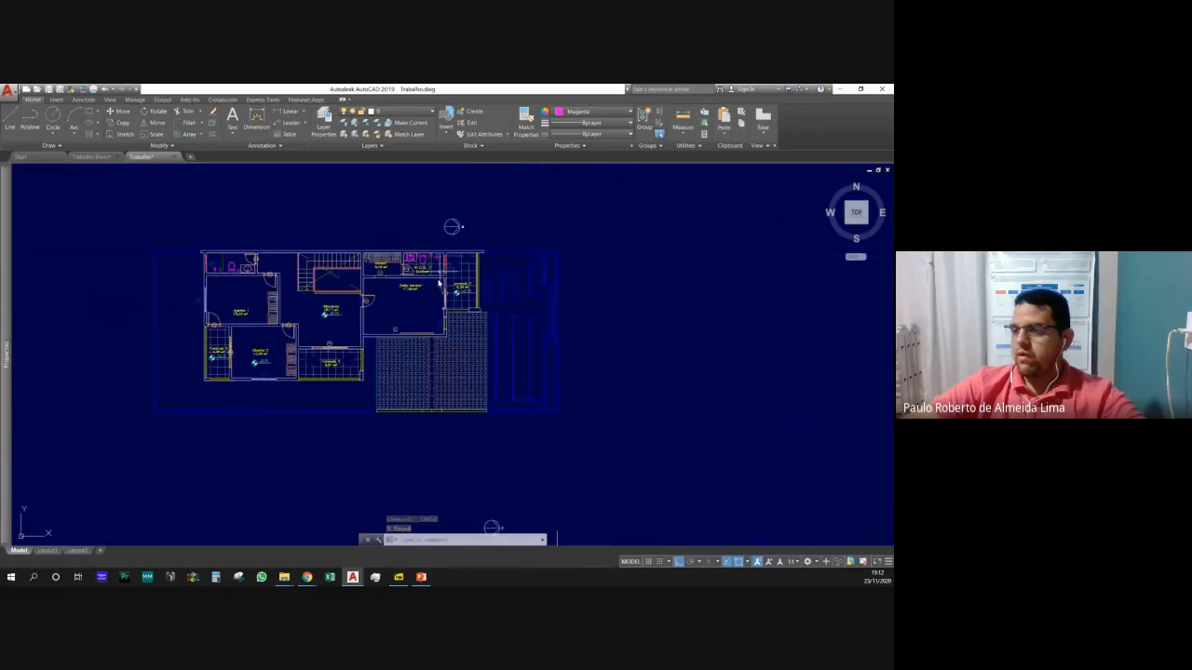
scroll(212, 289, "up", 10)
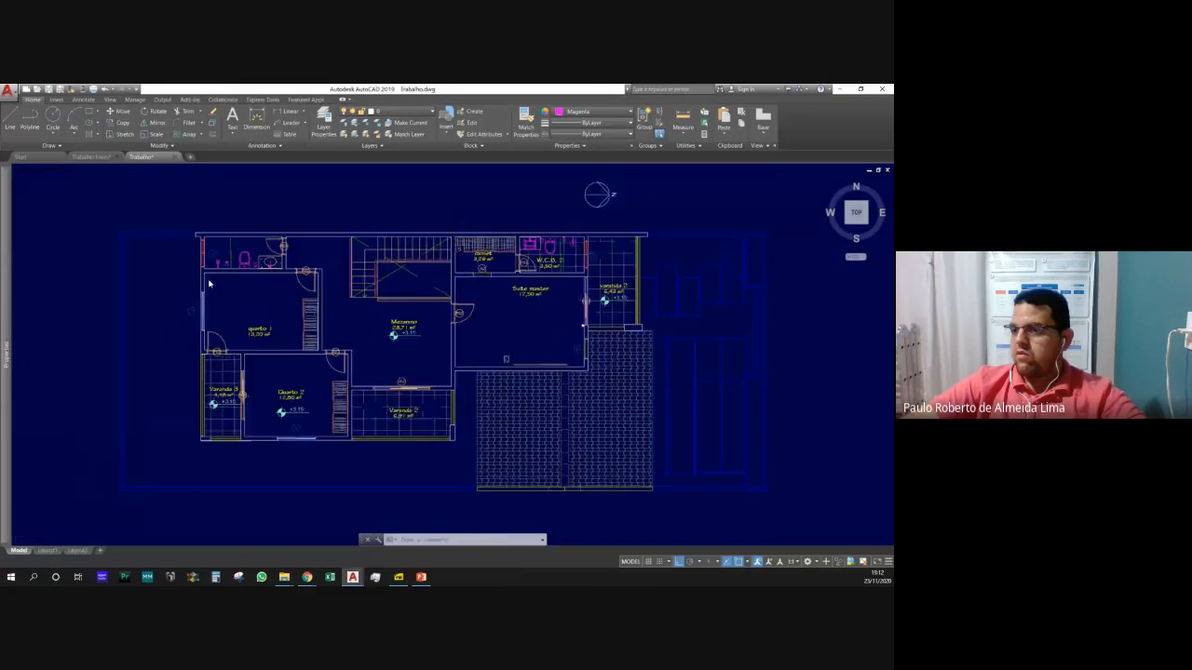
left_click(240, 203)
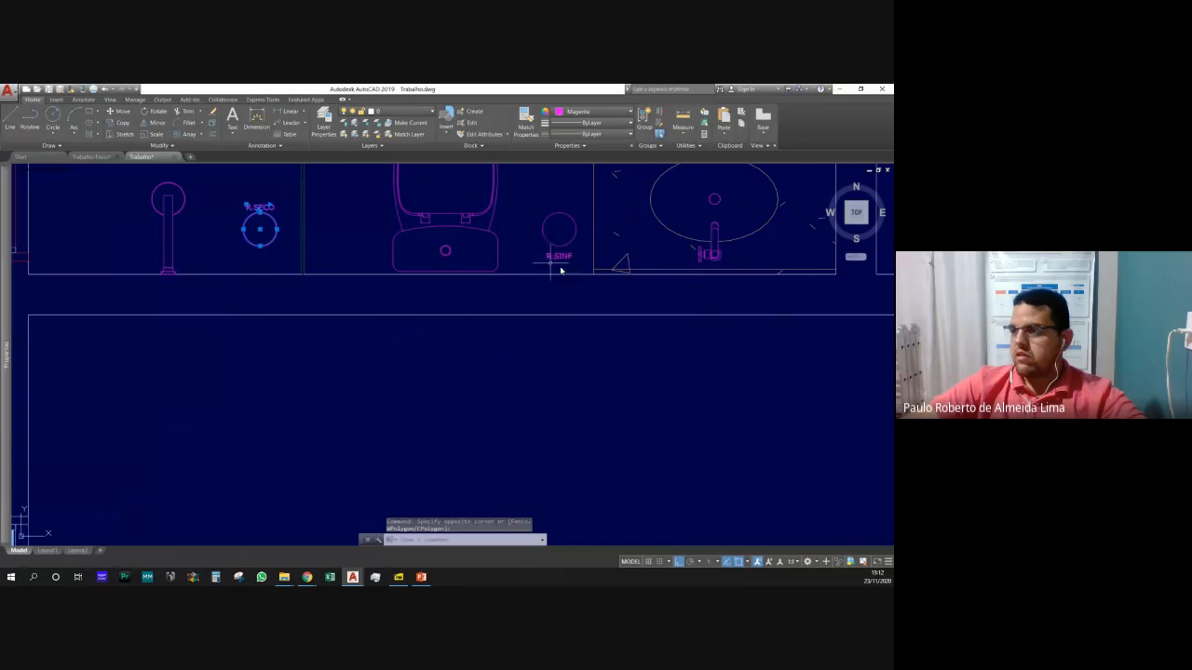
left_click(575, 259)
left_click(540, 216)
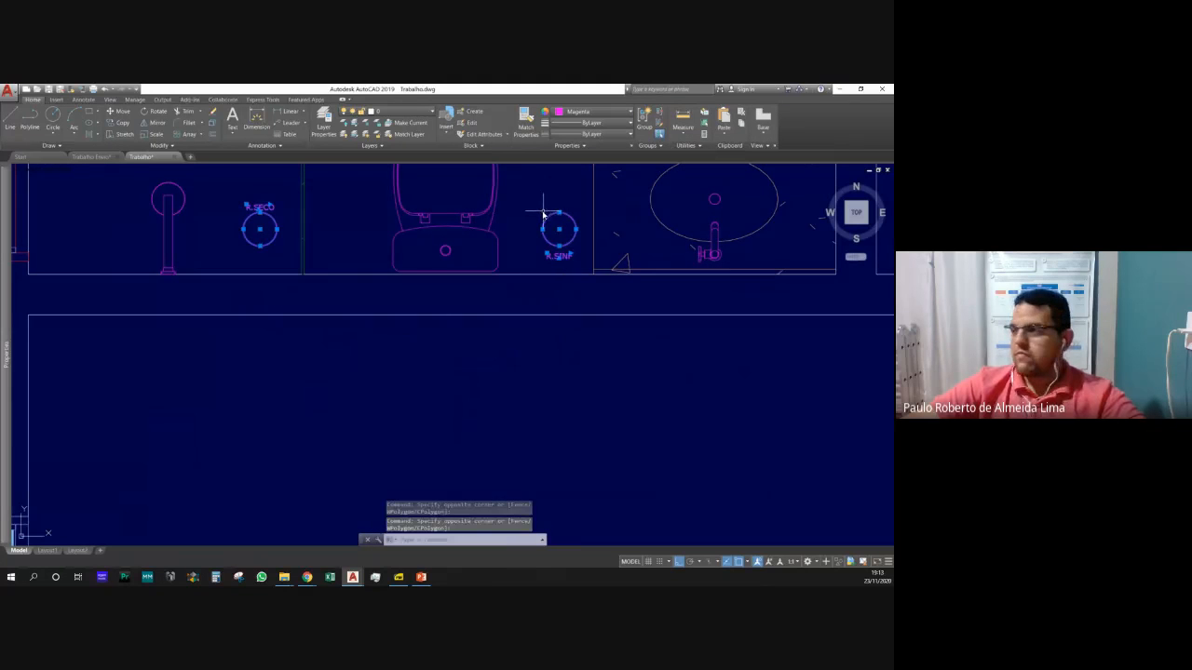
key("Delete")
Delete the R.SECO and R.SINF floor drains with their labels from W.C.B. 2 on the copied upper floor plan.
scroll(510, 270, "down", 8)
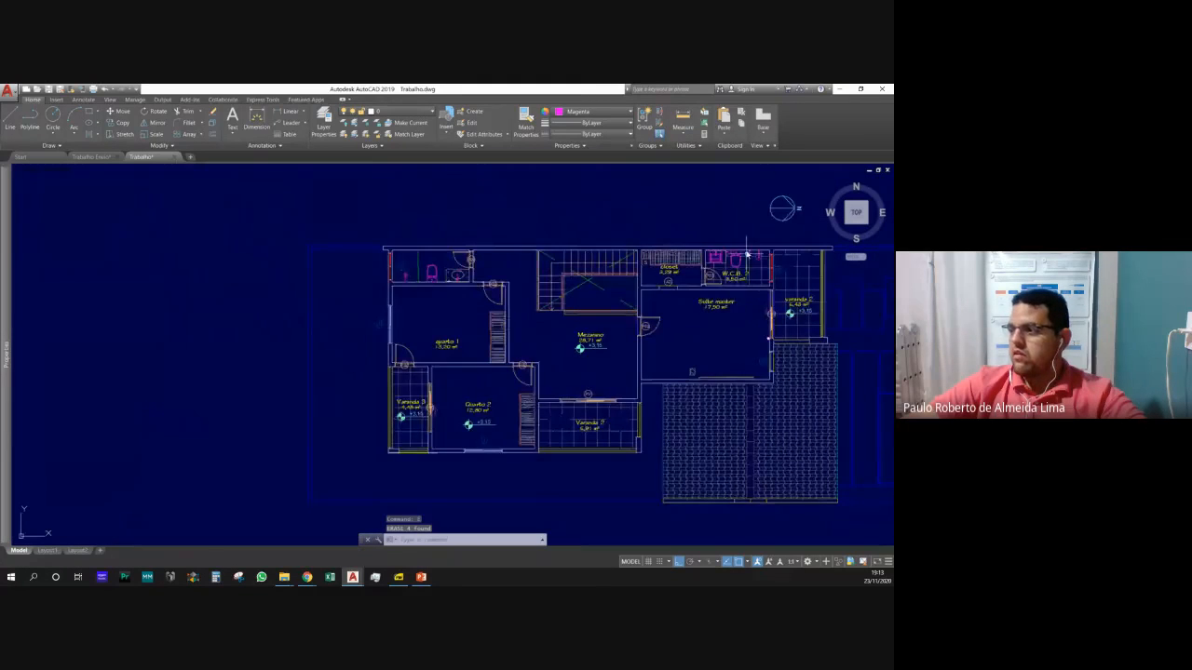
scroll(745, 253, "up", 10)
left_click(769, 316)
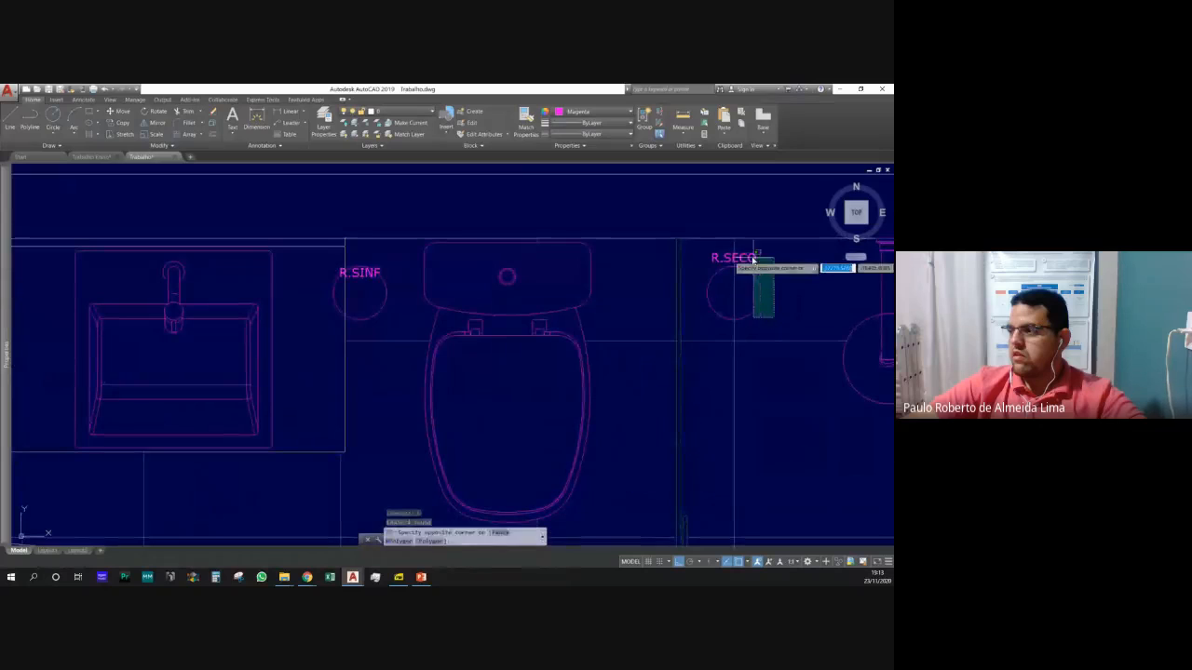
left_click(754, 261)
left_click(378, 320)
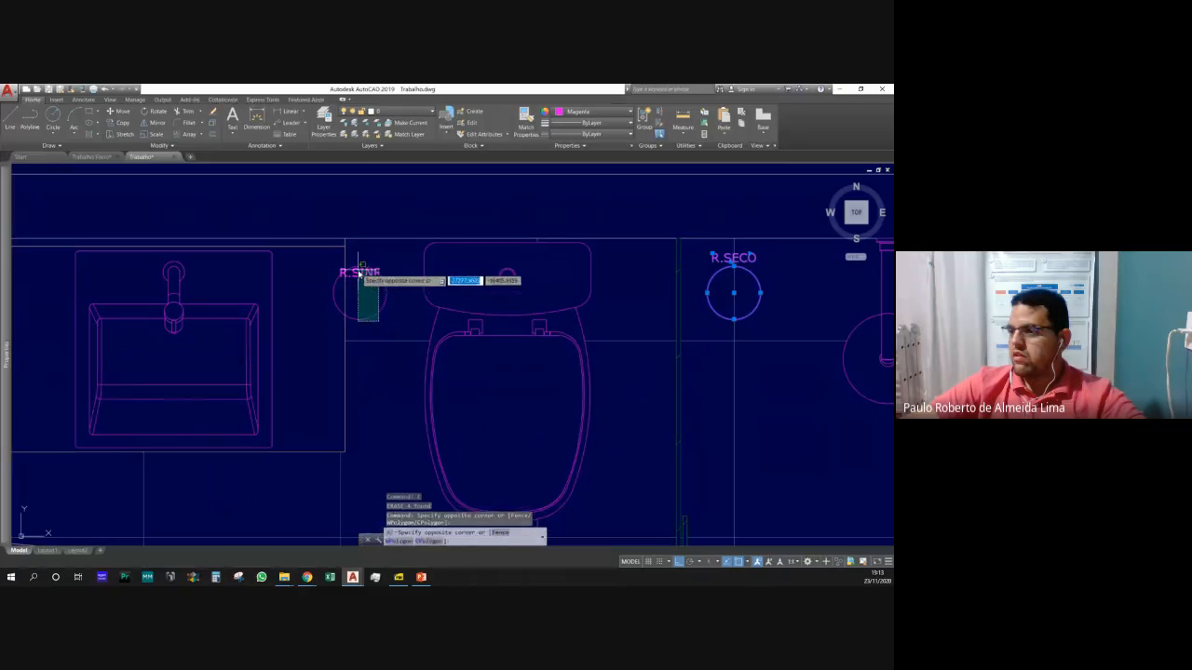
left_click(359, 273)
key("Delete")
scroll(364, 311, "down", 8)
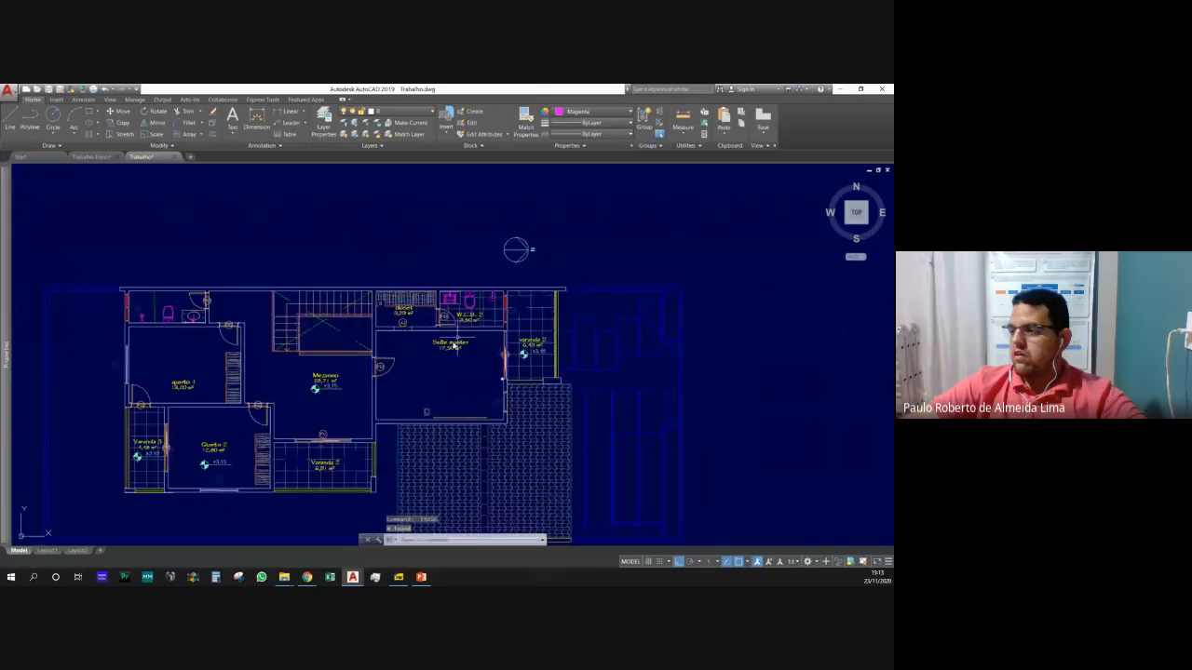
Explode all the objects of the copied upper floor plan.
scroll(466, 358, "down", 2)
scroll(316, 428, "up", 2)
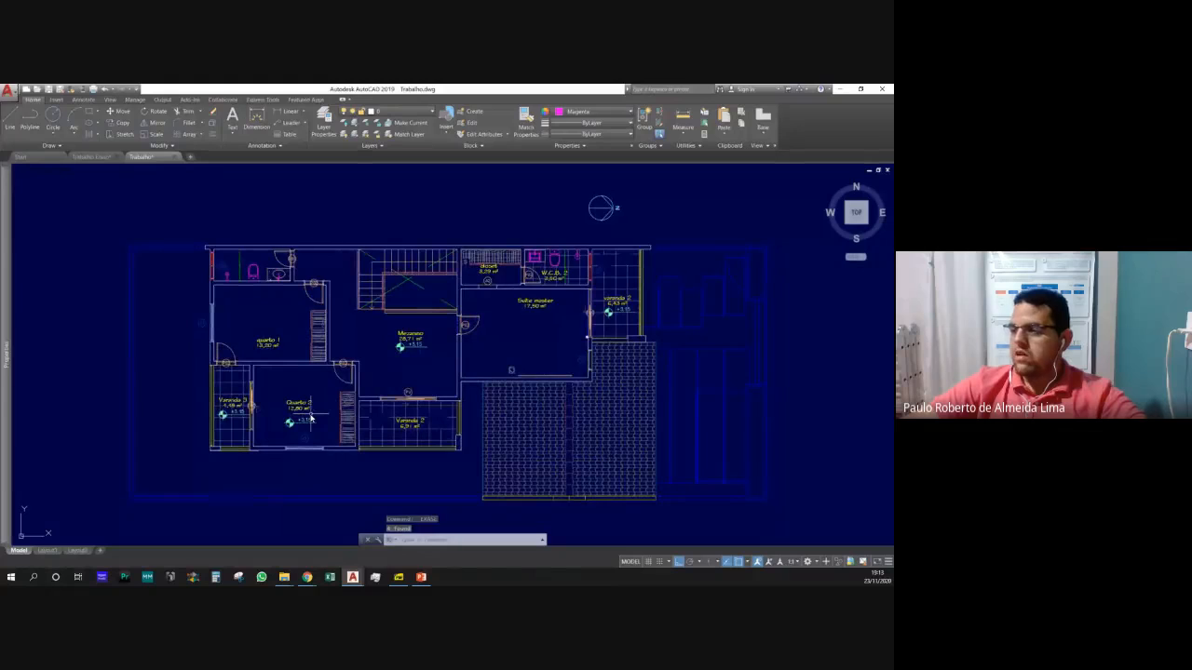
scroll(311, 418, "down", 6)
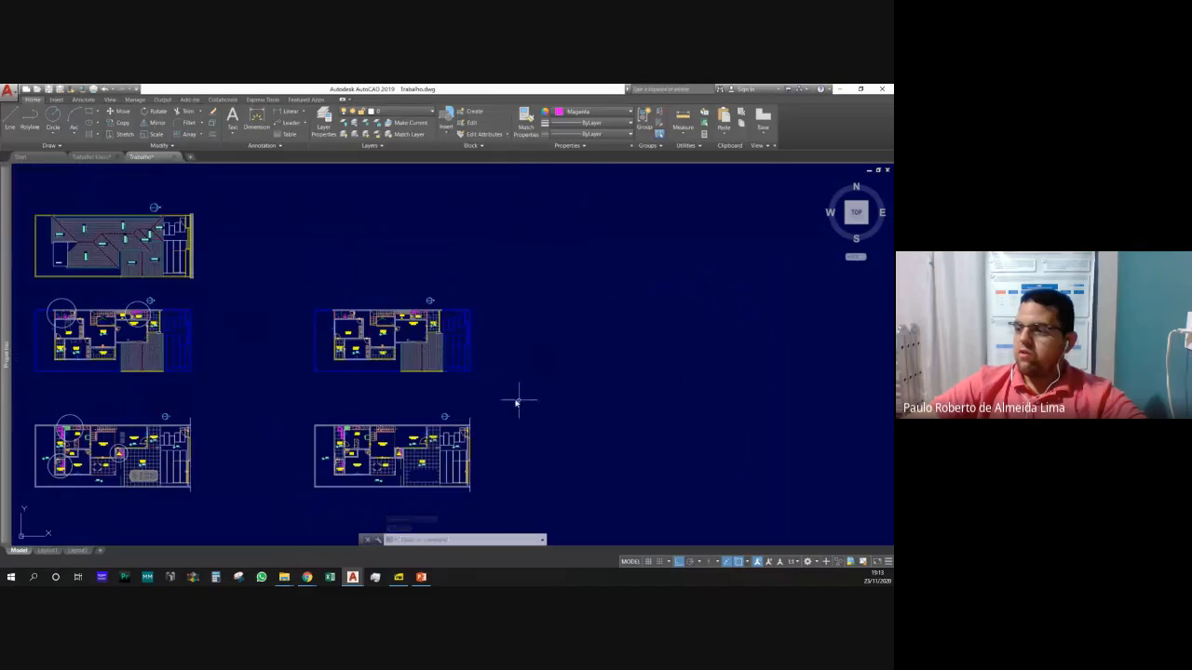
left_click(513, 398)
left_click(271, 261)
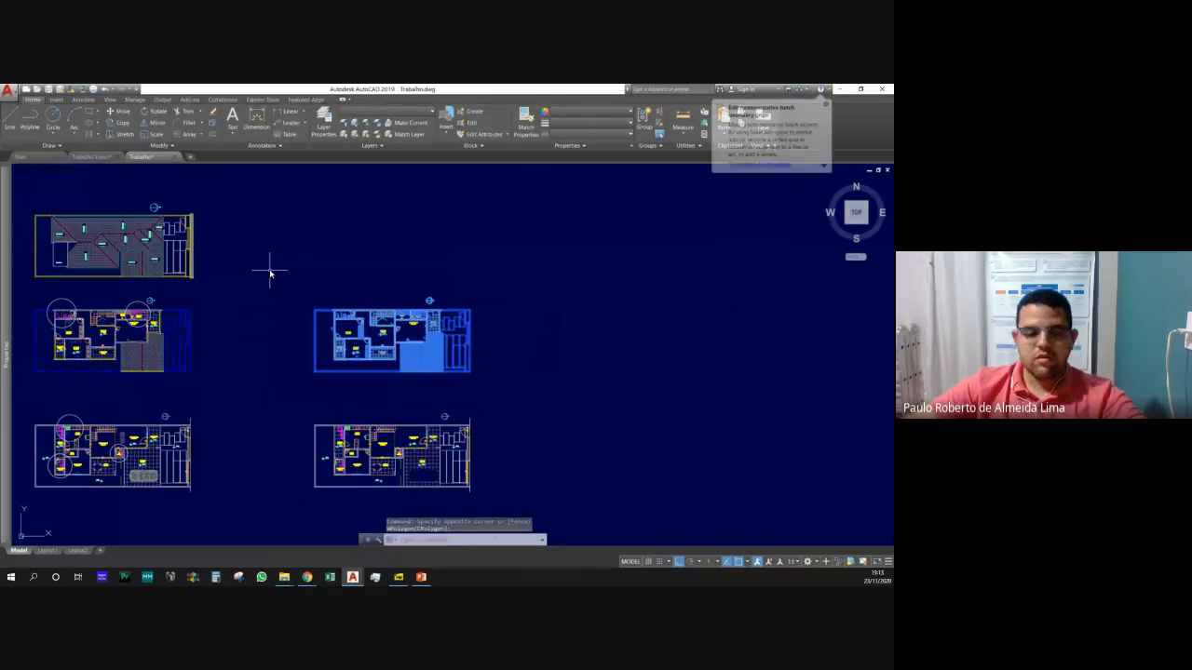
type("EXP")
type("de")
key("Return")
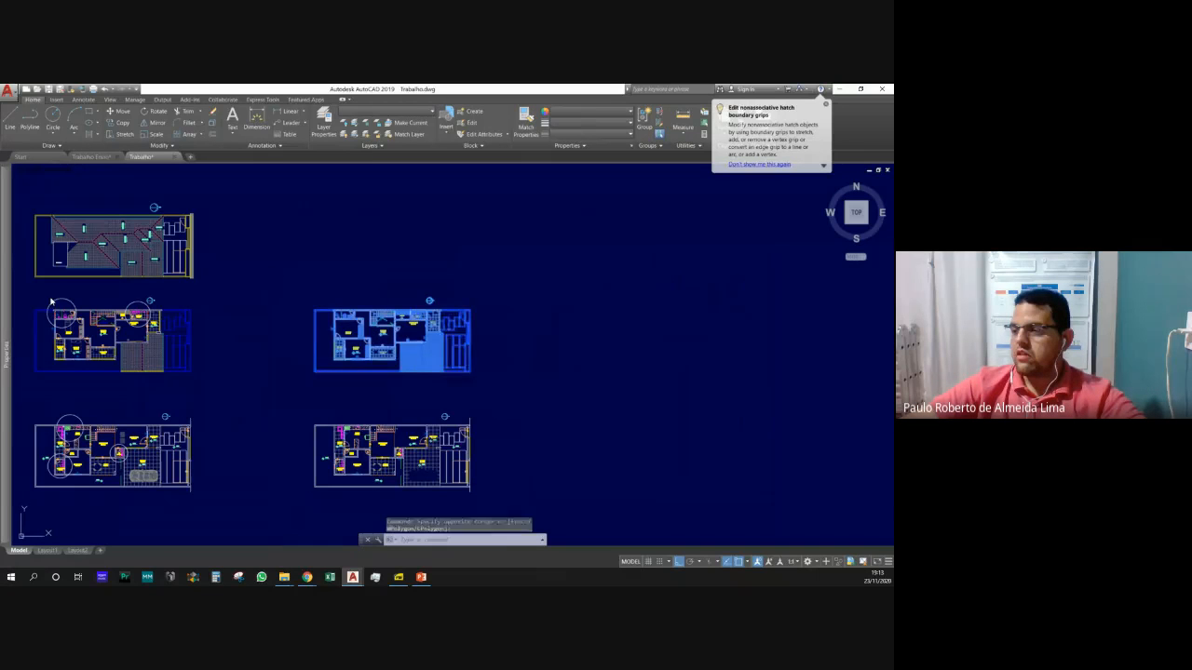
key("Return")
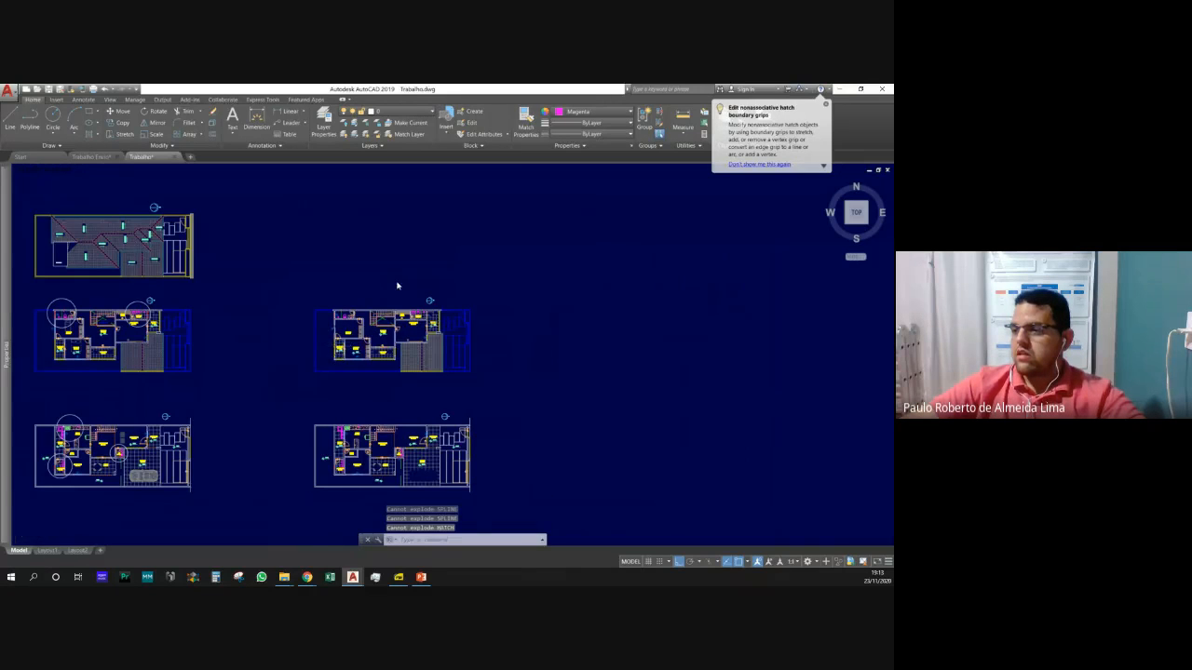
Change the color of the whole copied ground floor plan to green.
middle_click_drag(397, 286, 420, 261)
left_click(529, 488)
left_click(284, 382)
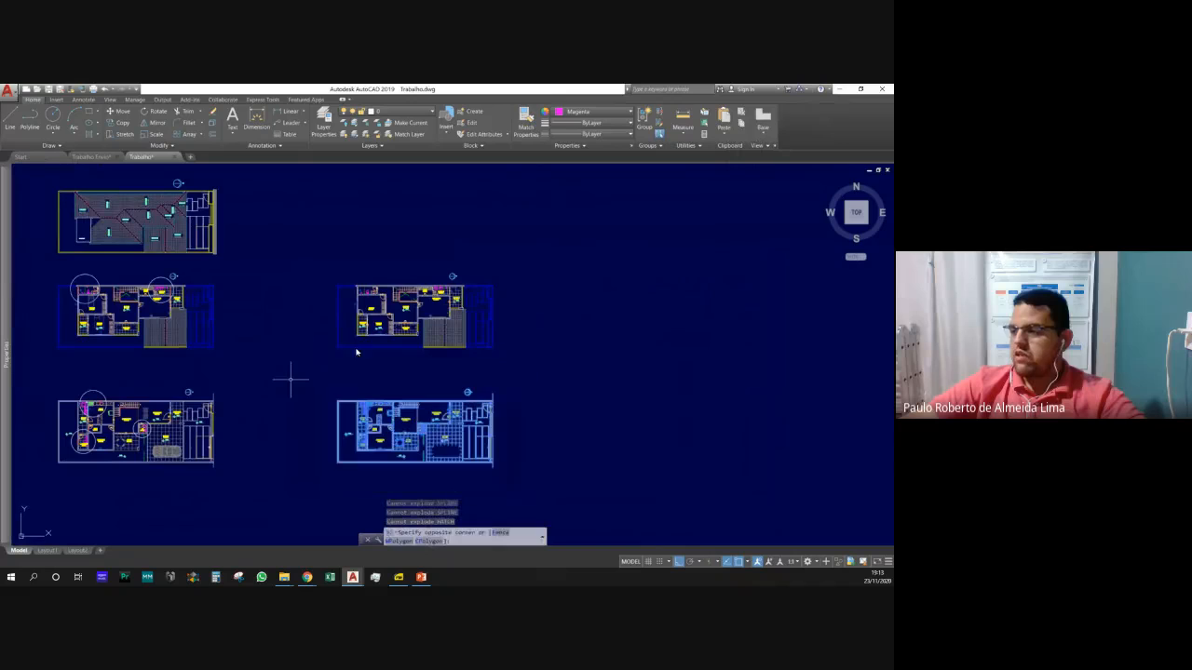
left_click(595, 111)
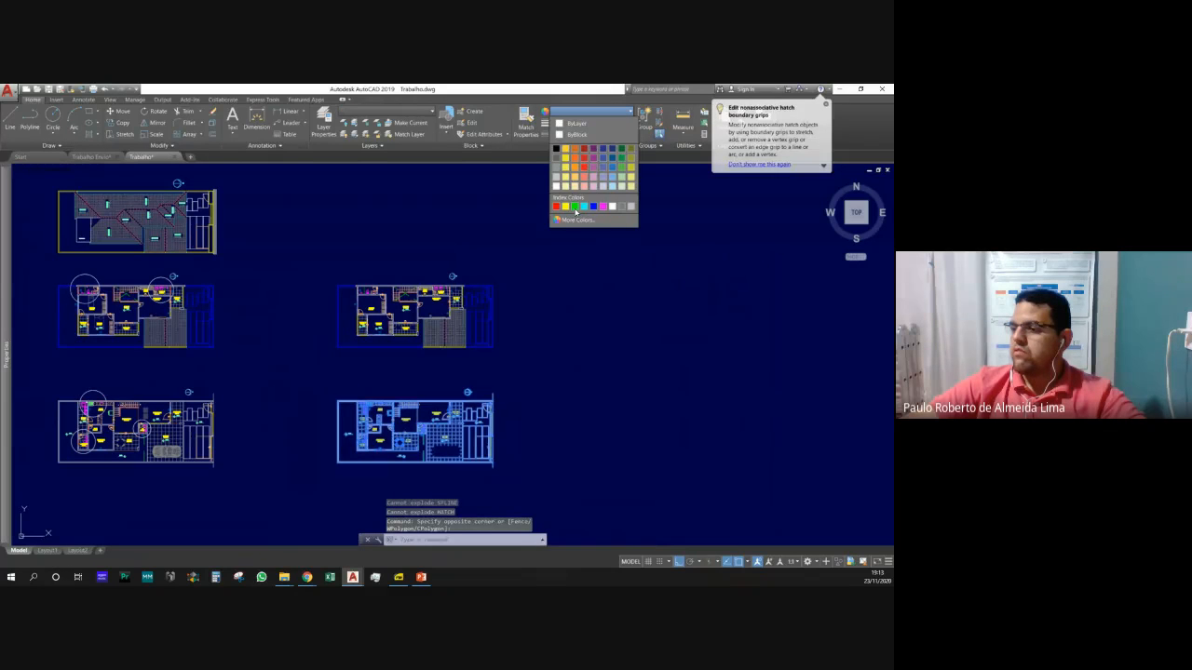
left_click(603, 205)
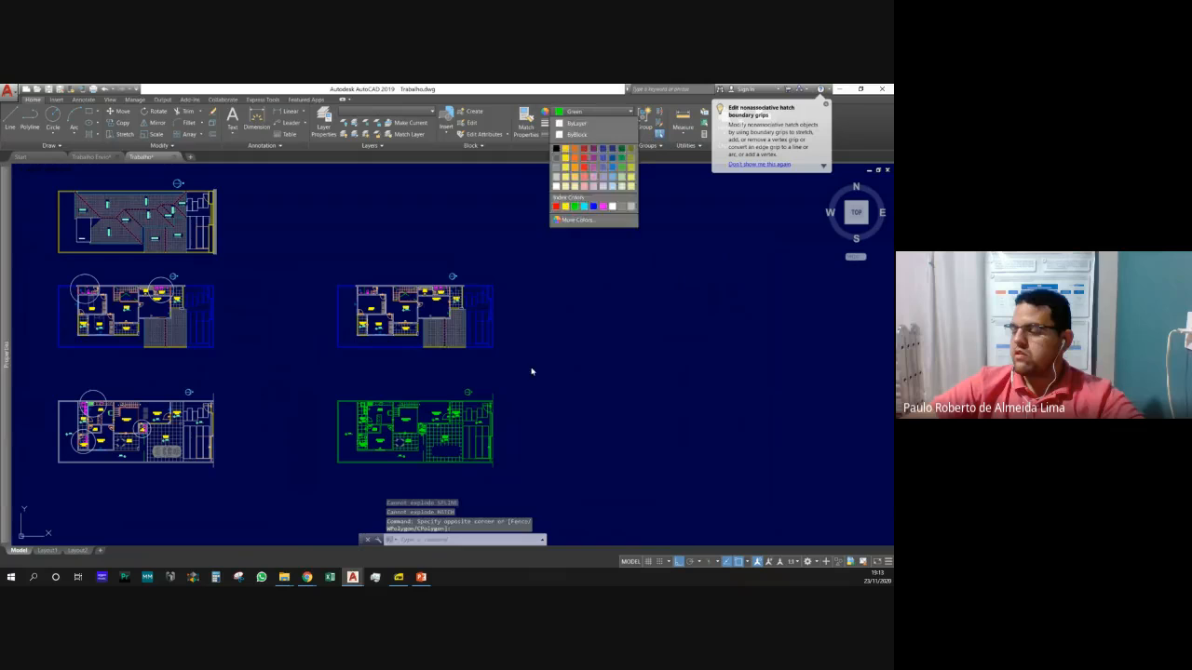
Change the color of the whole copied upper floor plan to yellow.
left_click(317, 251)
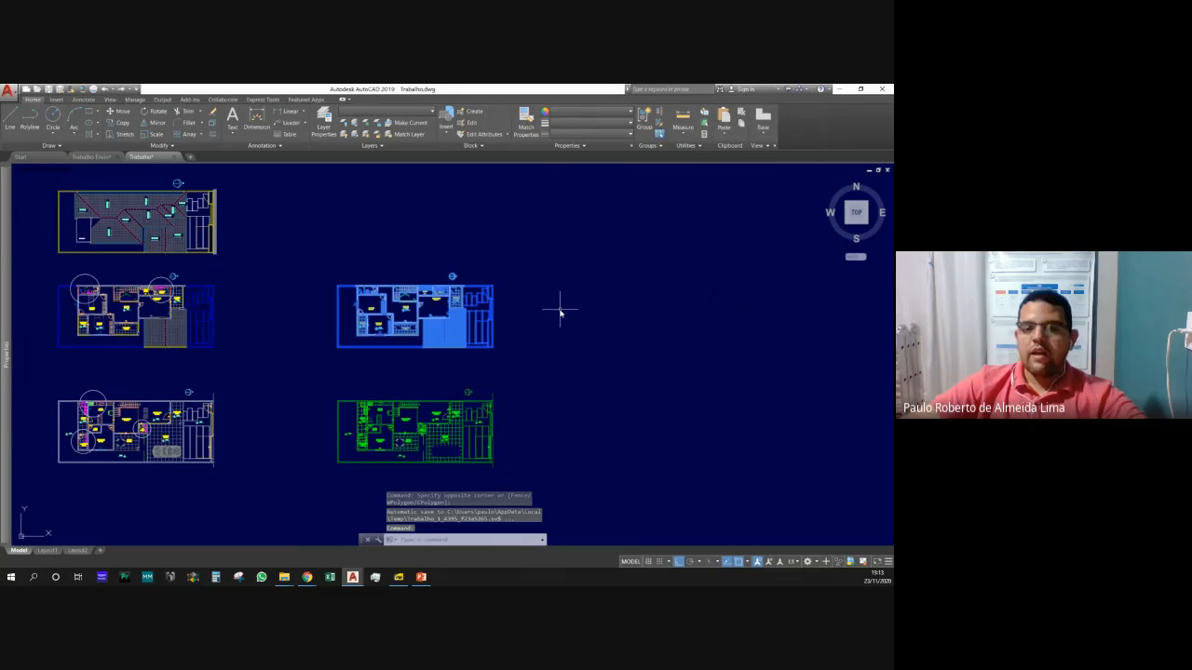
left_click(584, 113)
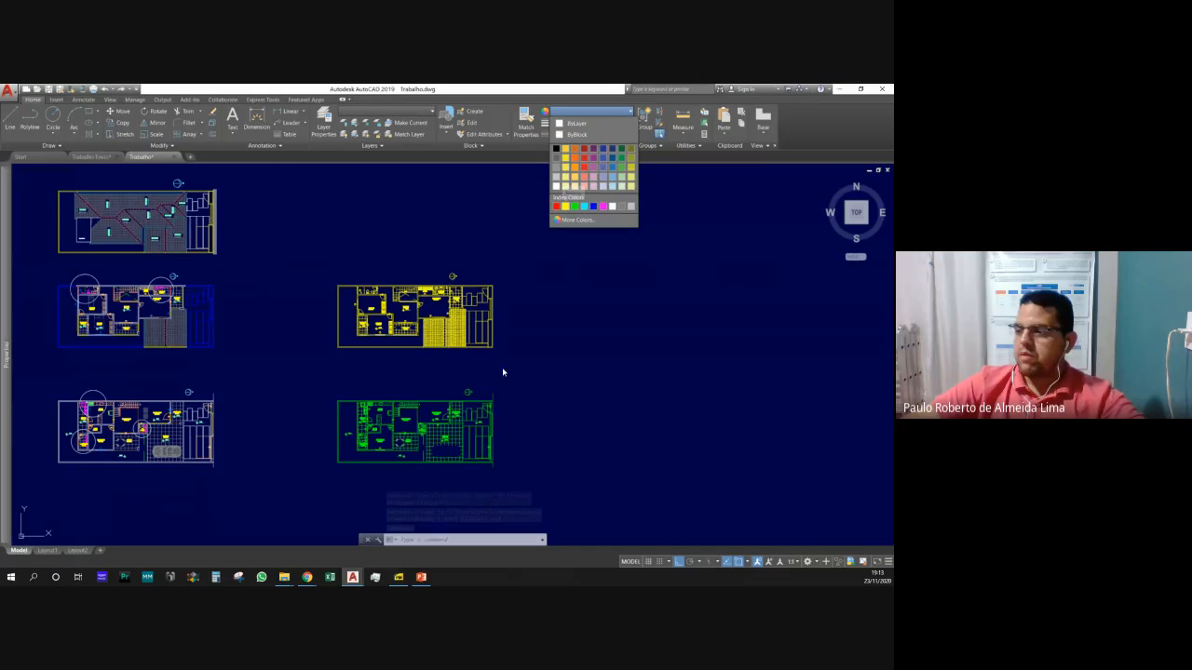
left_click(510, 456)
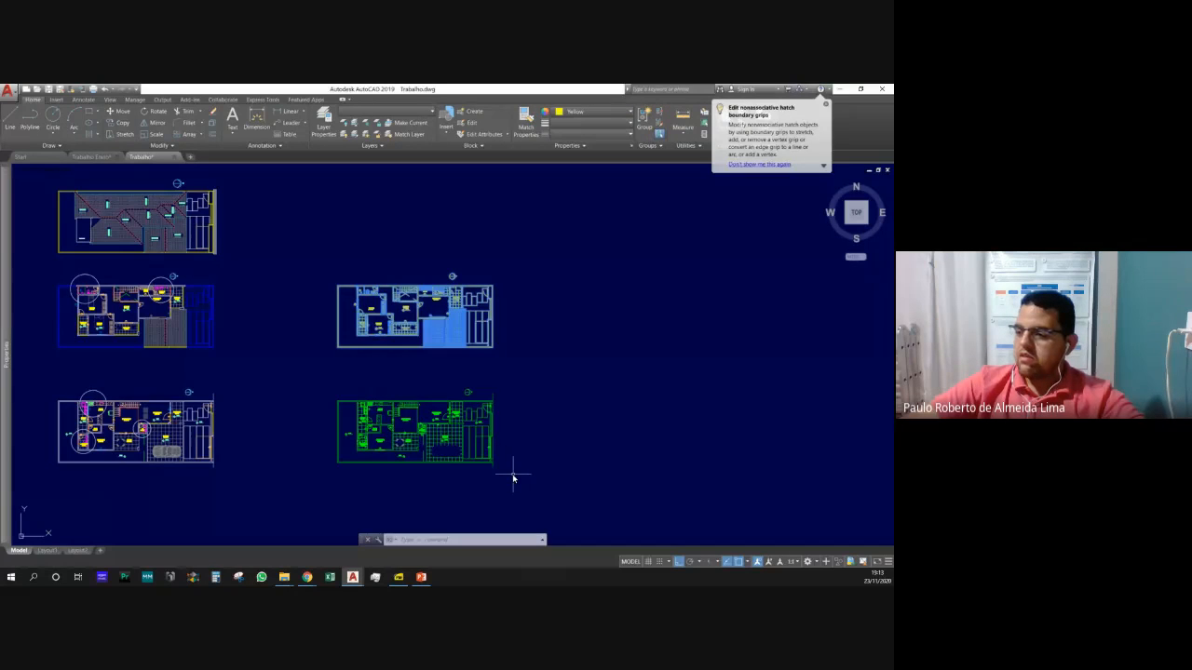
key("Escape")
left_click(508, 357)
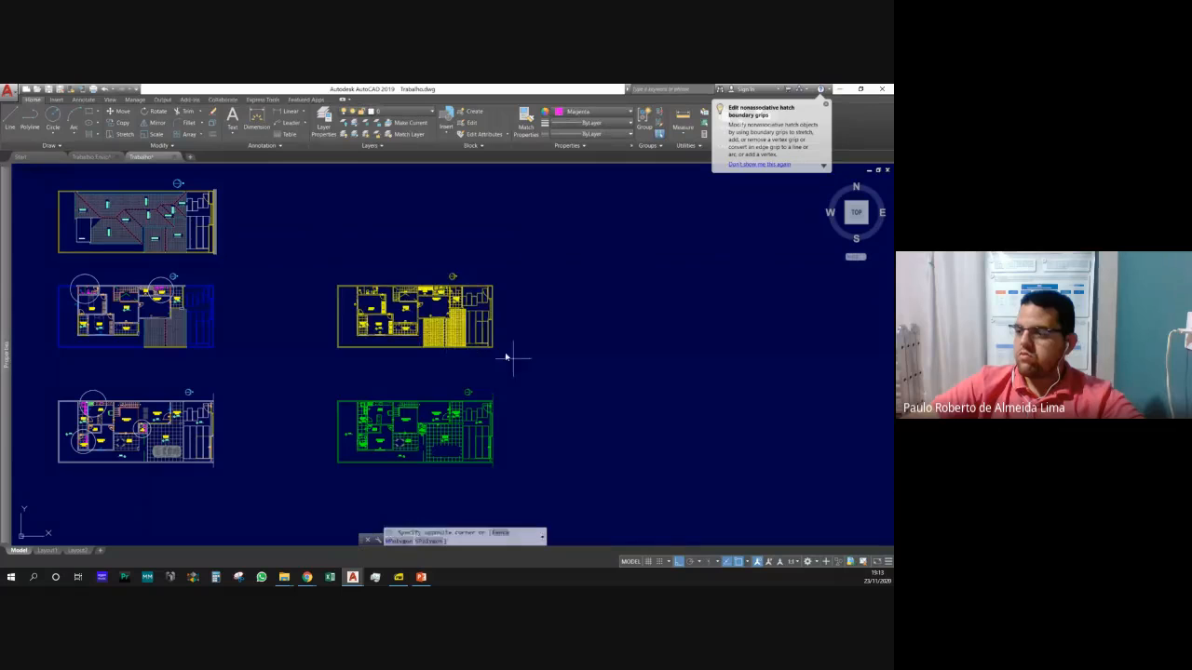
left_click(311, 247)
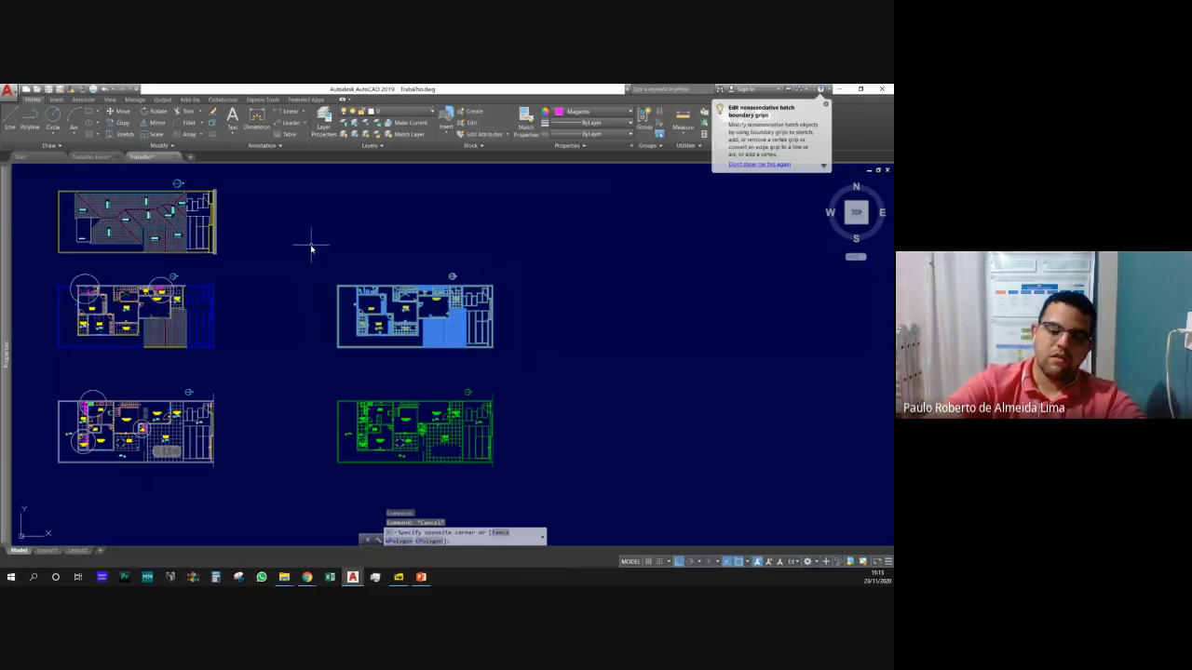
key("Escape")
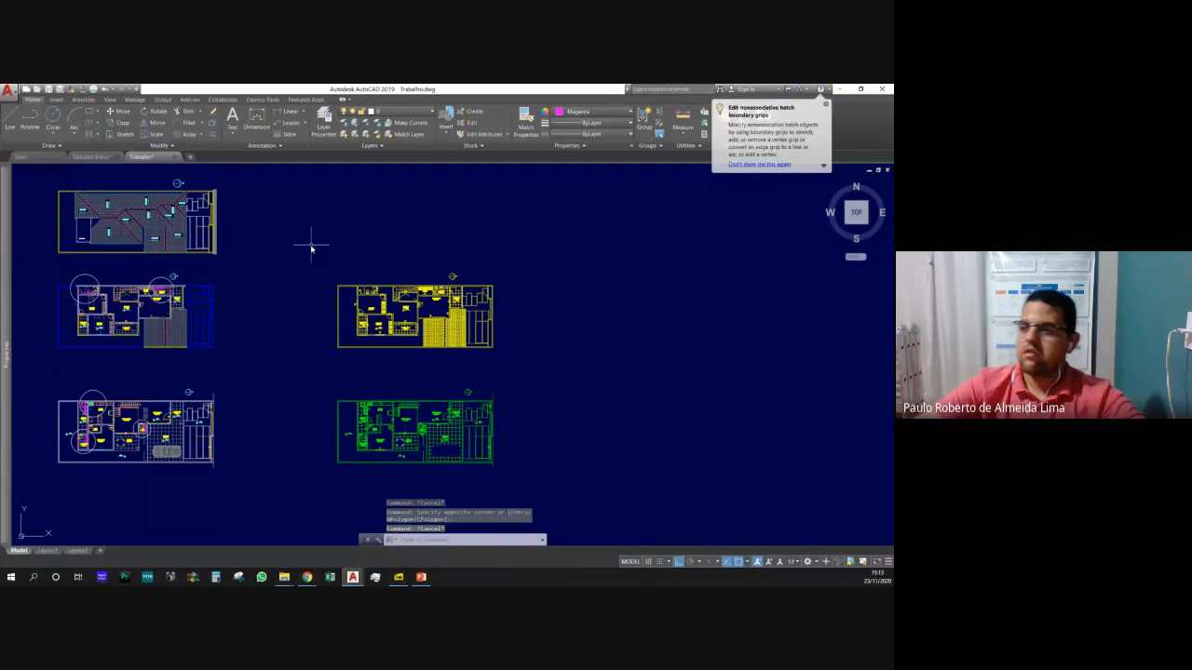
Turn the whole yellow upper floor plan copy into a block with its base point at the outer lower-left corner of the lot.
type("bl")
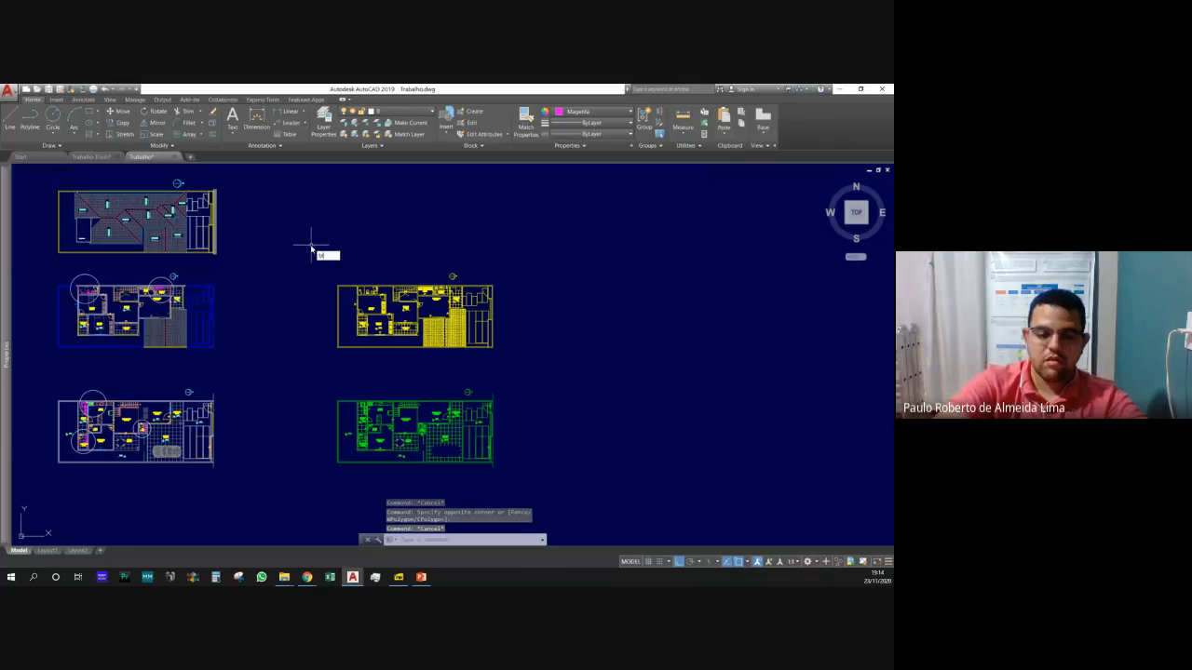
key("Return")
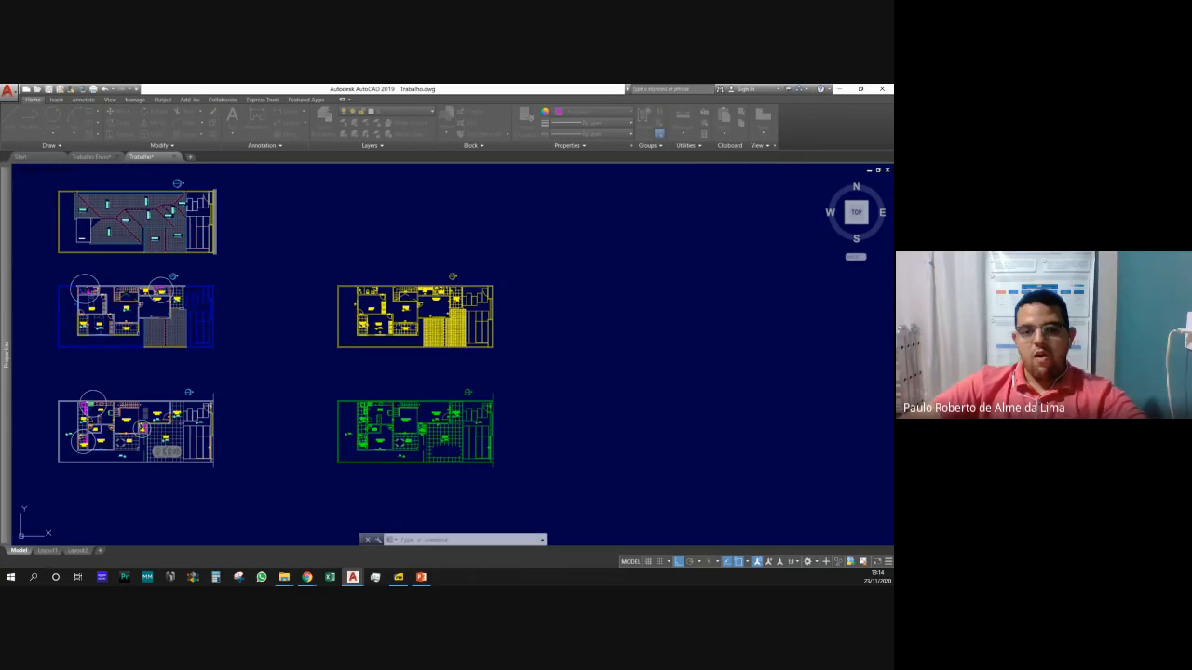
left_click(519, 376)
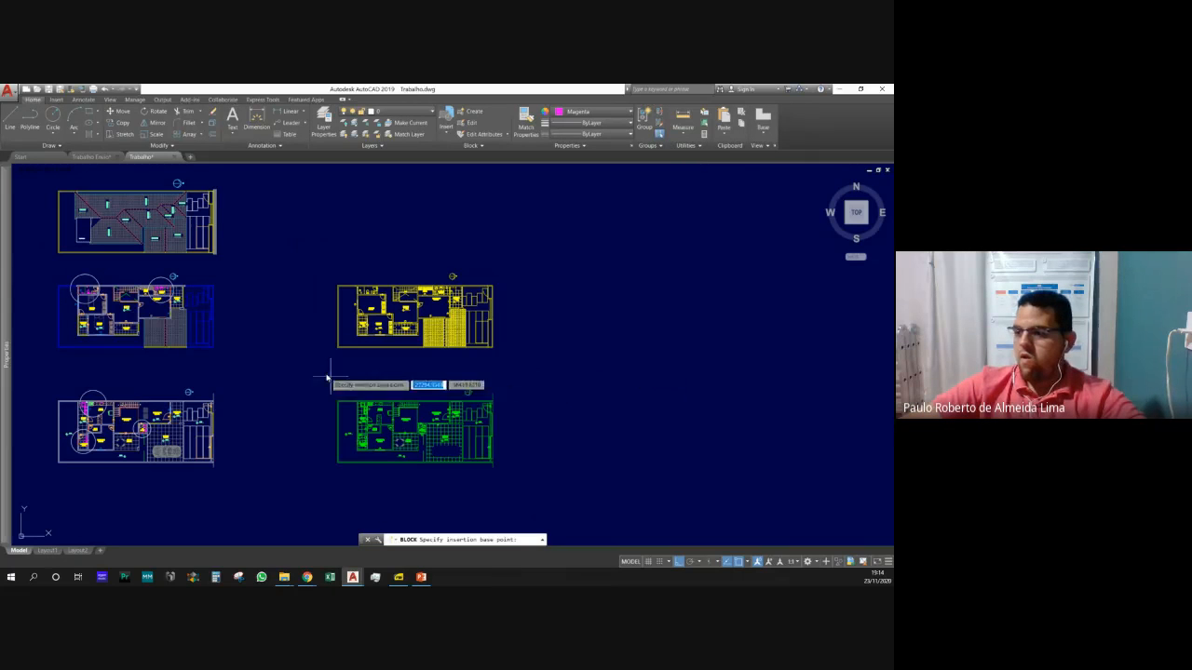
left_click(337, 351)
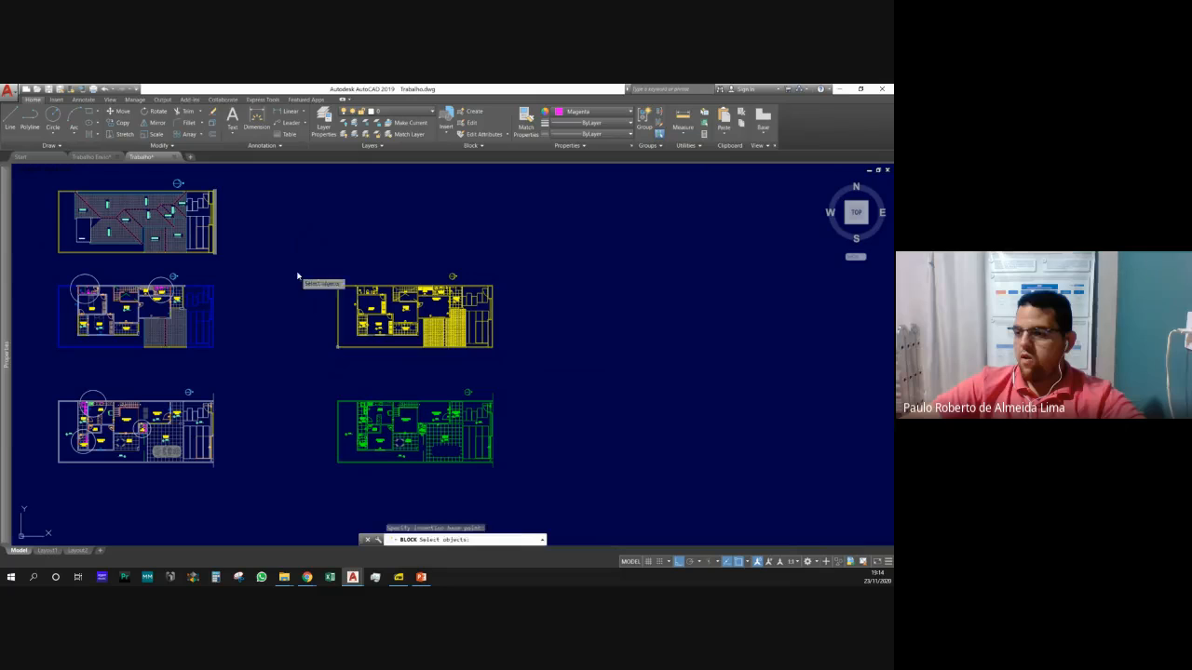
left_click(299, 258)
left_click(548, 373)
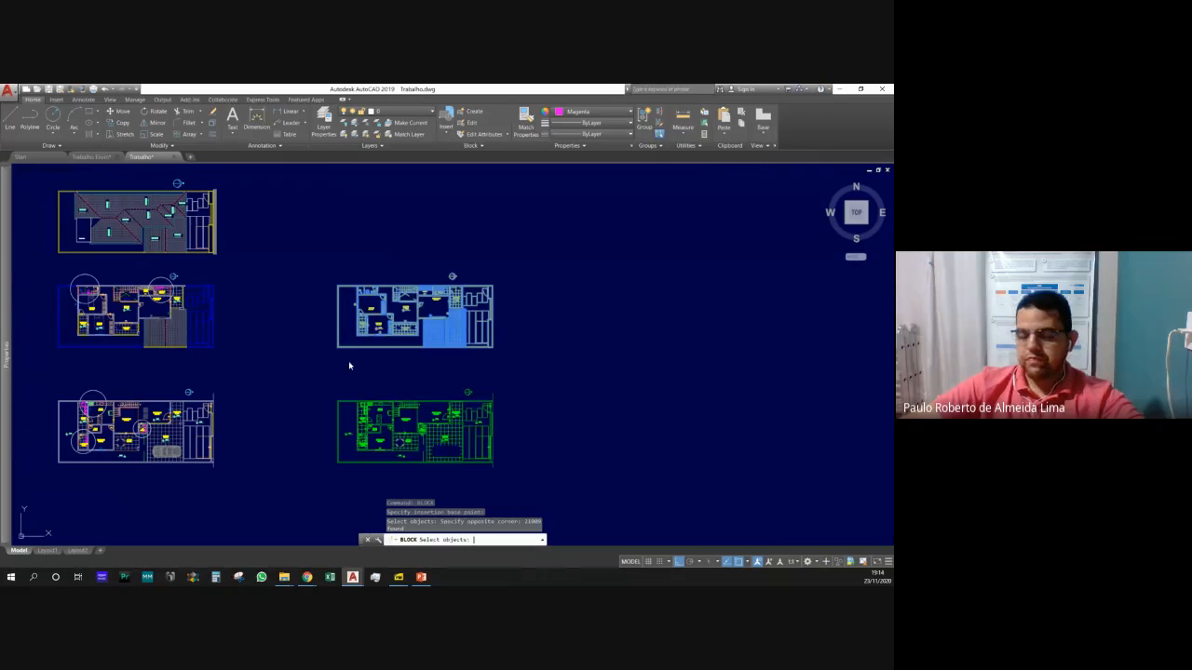
key("Return")
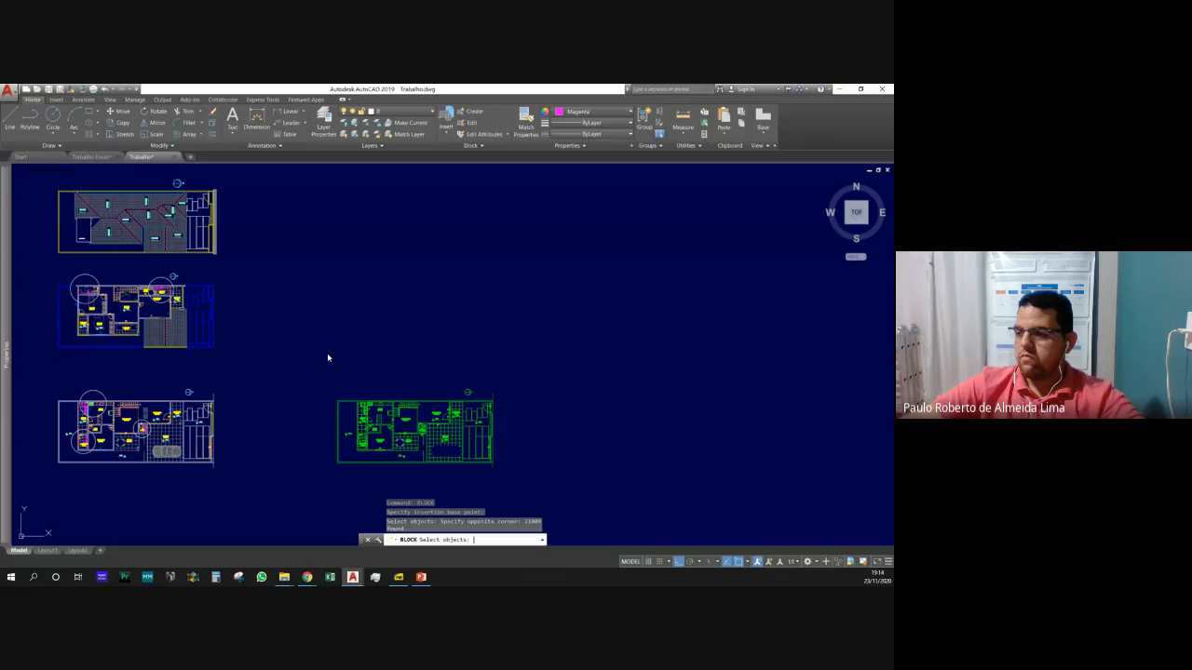
key("Return")
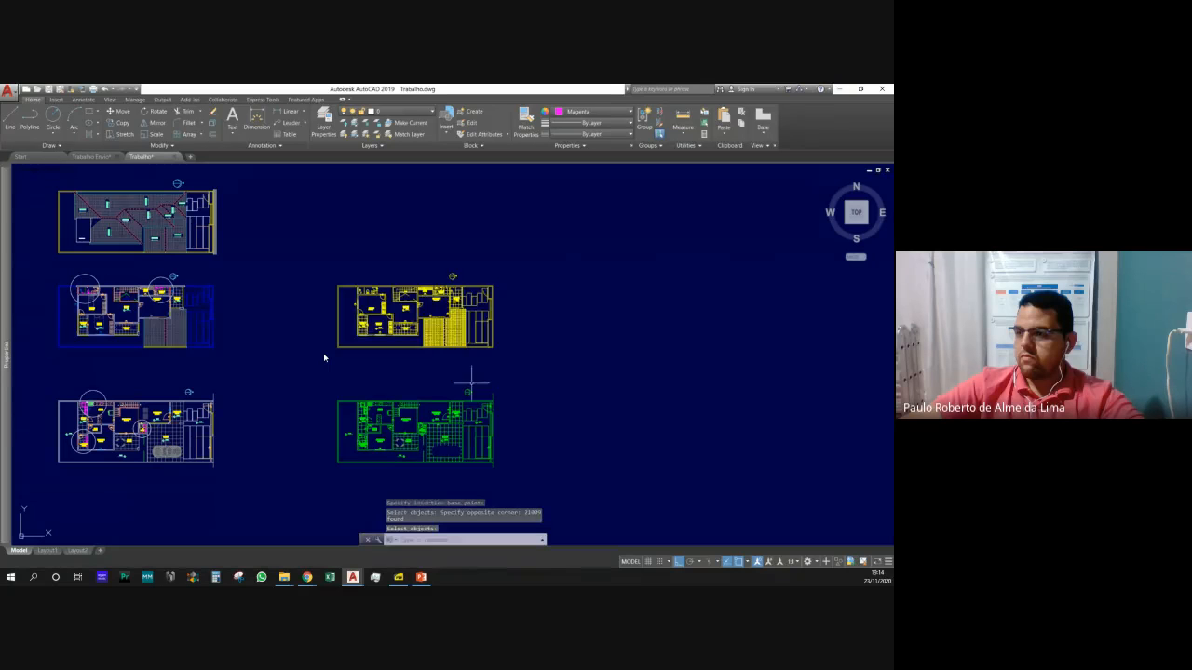
left_click(363, 326)
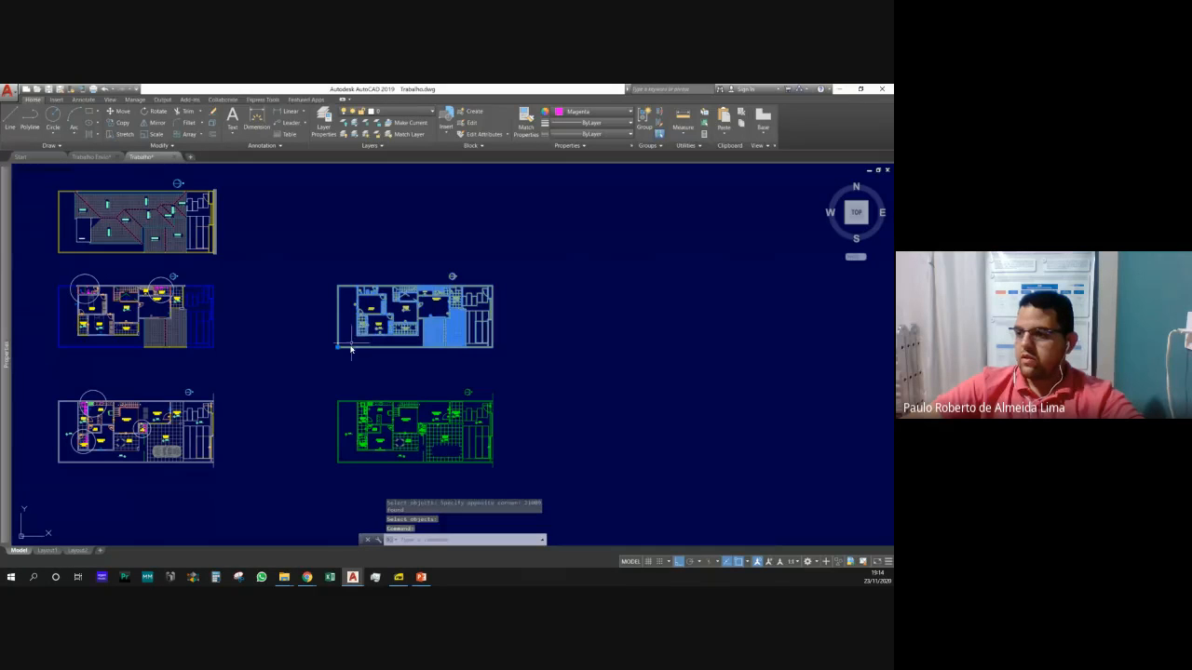
key("Escape")
key("Escape")
Turn the whole green ground floor plan copy into a block based at its outer lower-left corner, and check both blocks by selecting them.
key("Return")
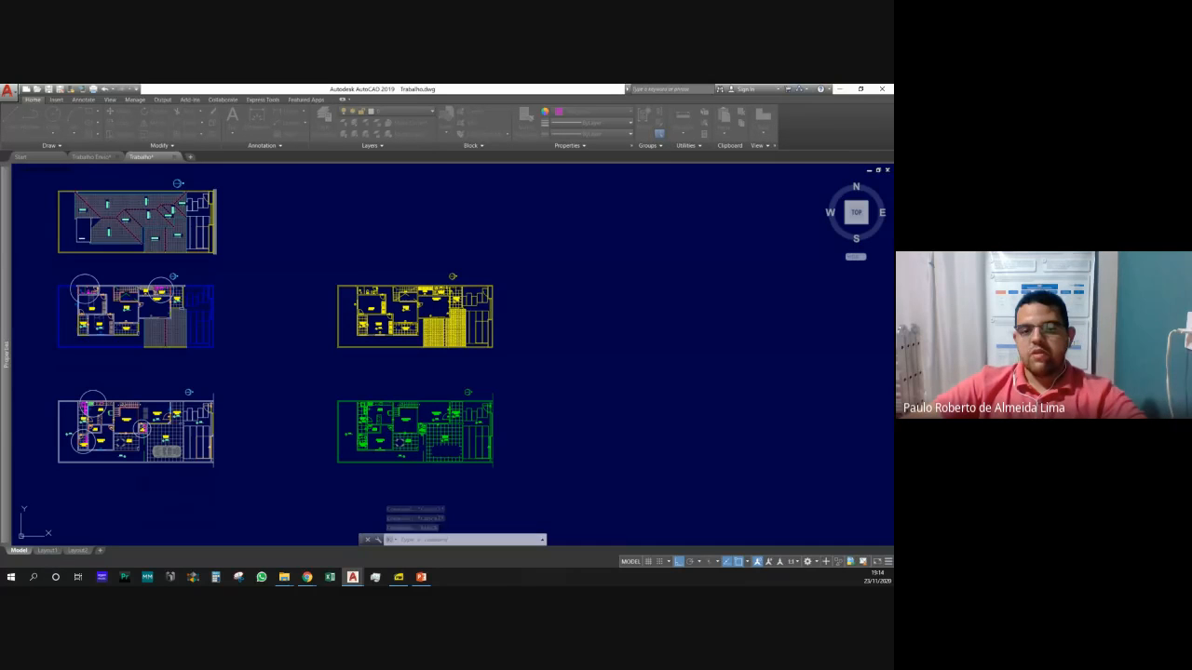
left_click(332, 345)
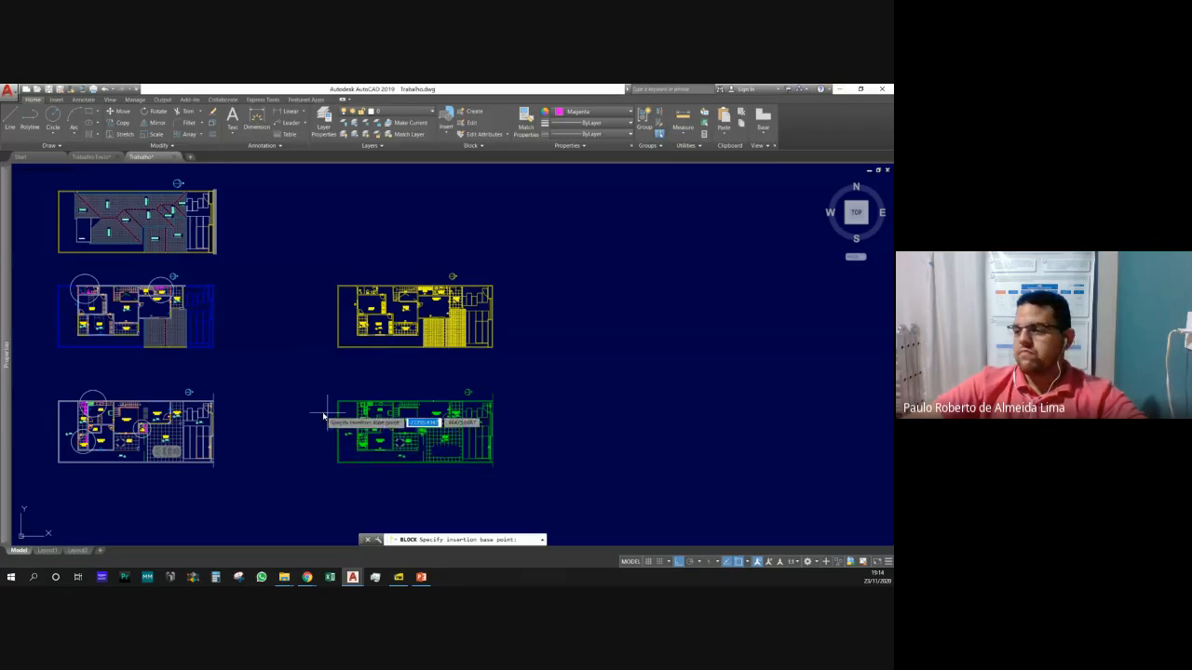
left_click(337, 468)
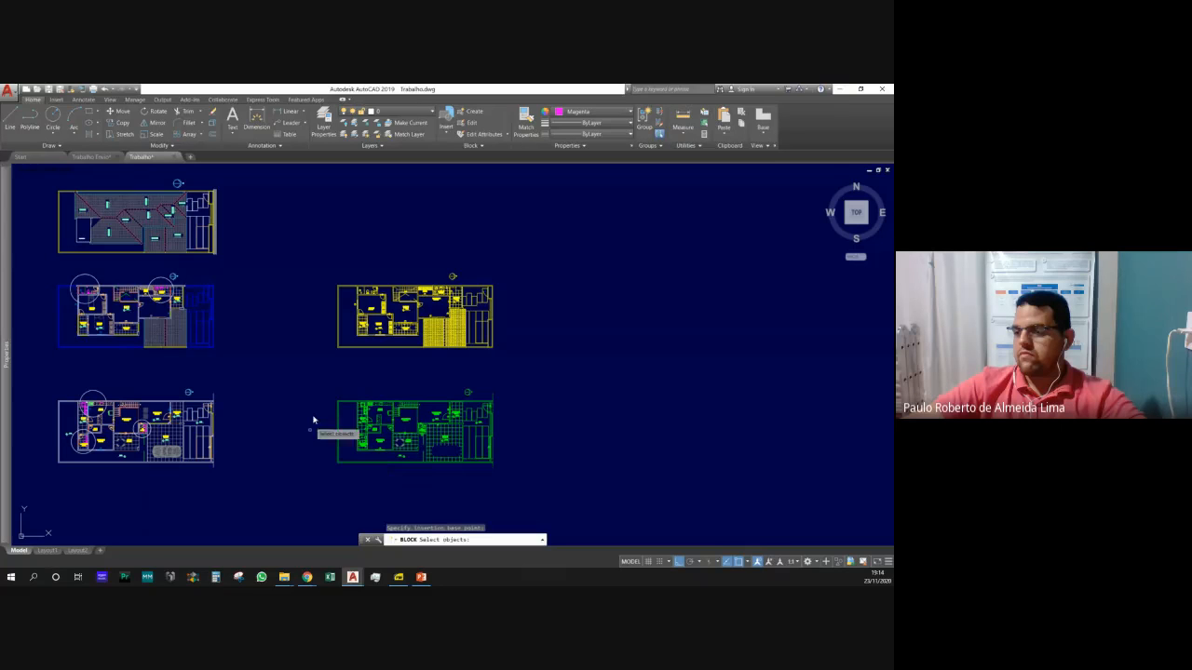
left_click(325, 386)
left_click(559, 485)
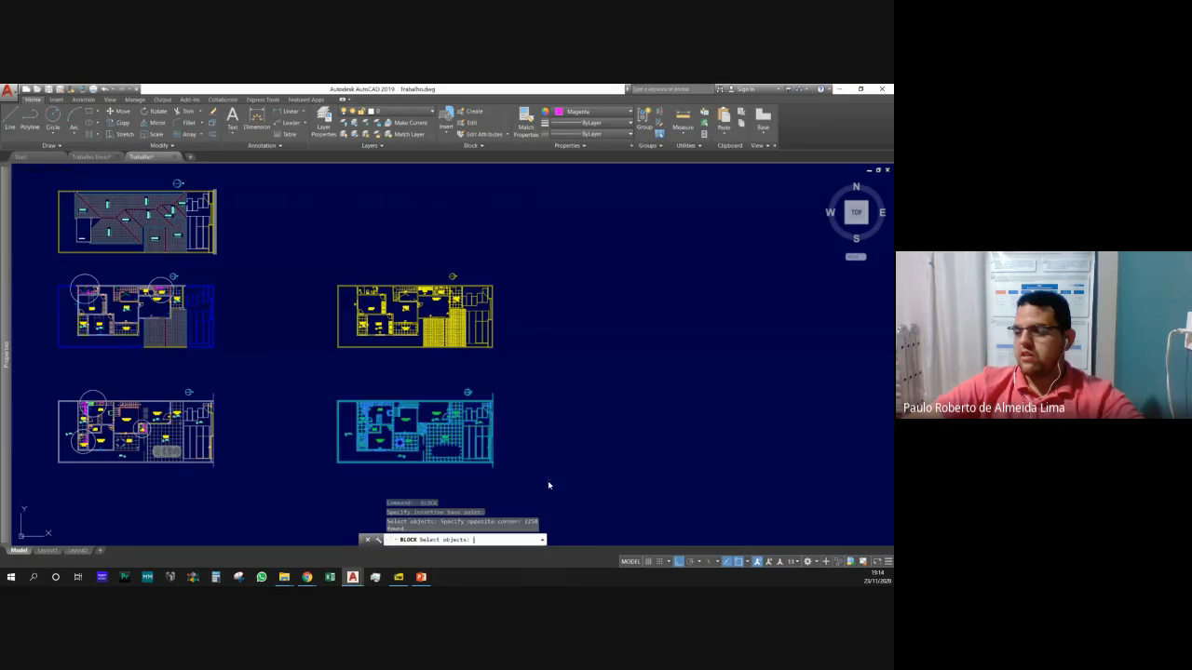
key("Return")
key("Escape")
key("Escape")
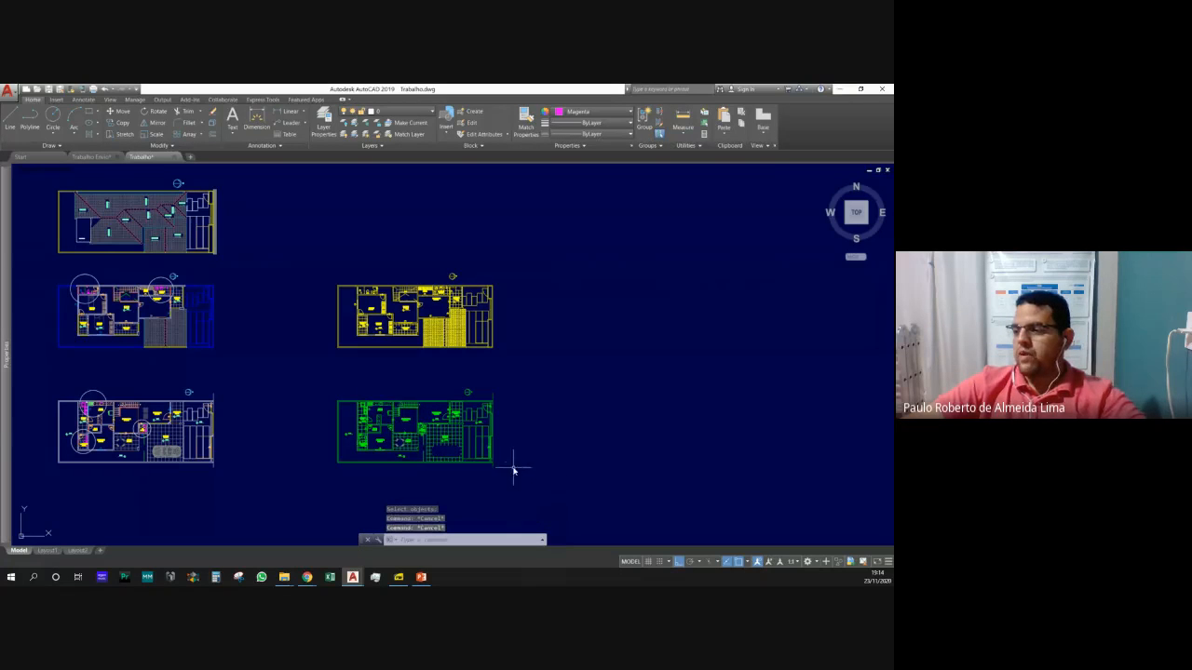
left_click(513, 467)
left_click(341, 292)
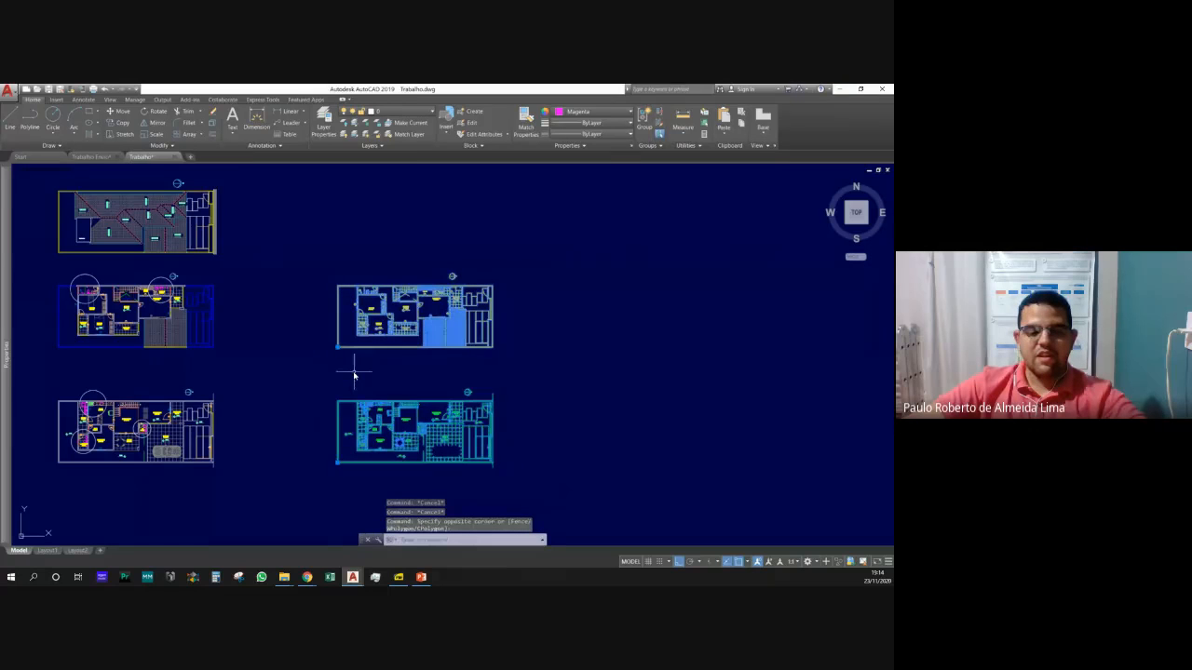
key("Escape")
key("Escape")
Move the yellow upper floor block onto the green ground floor block, matching their outer lower-left wall corners.
left_click(511, 366)
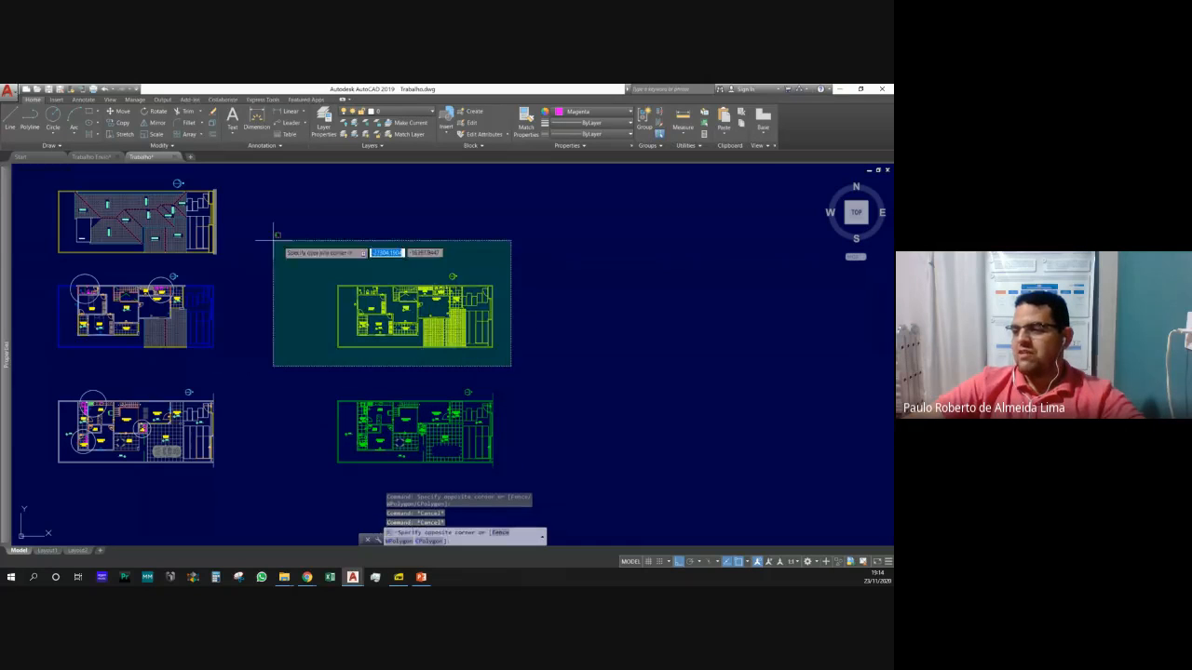
left_click(331, 263)
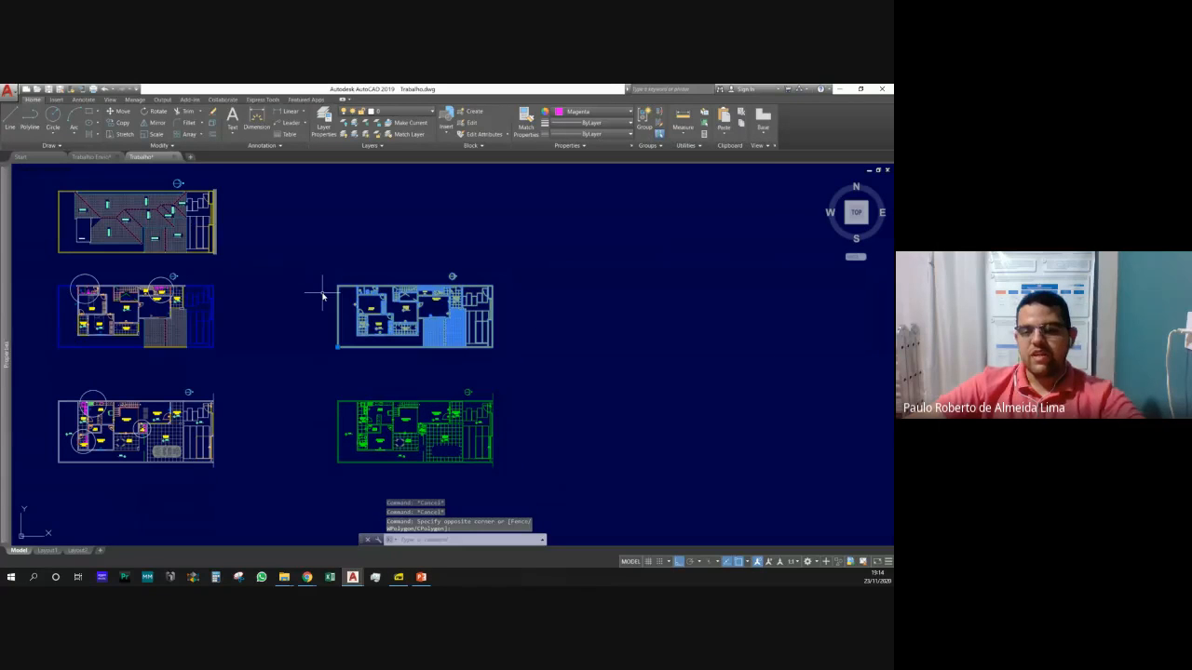
right_click(325, 299)
left_click(328, 351)
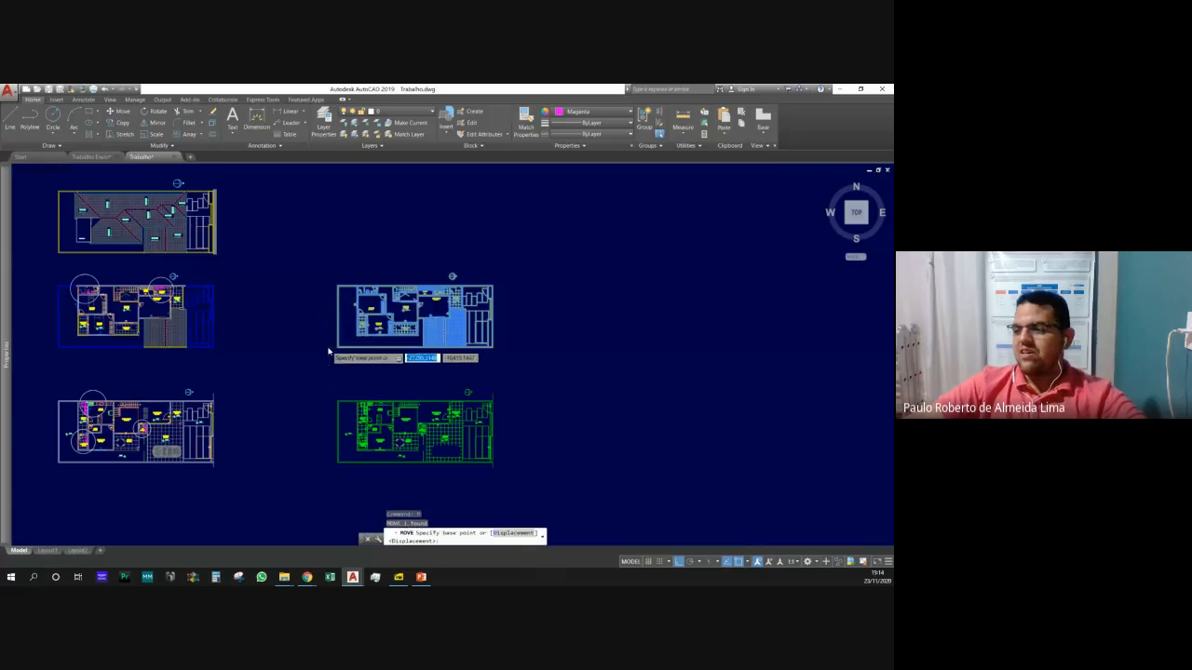
scroll(331, 352, "up", 6)
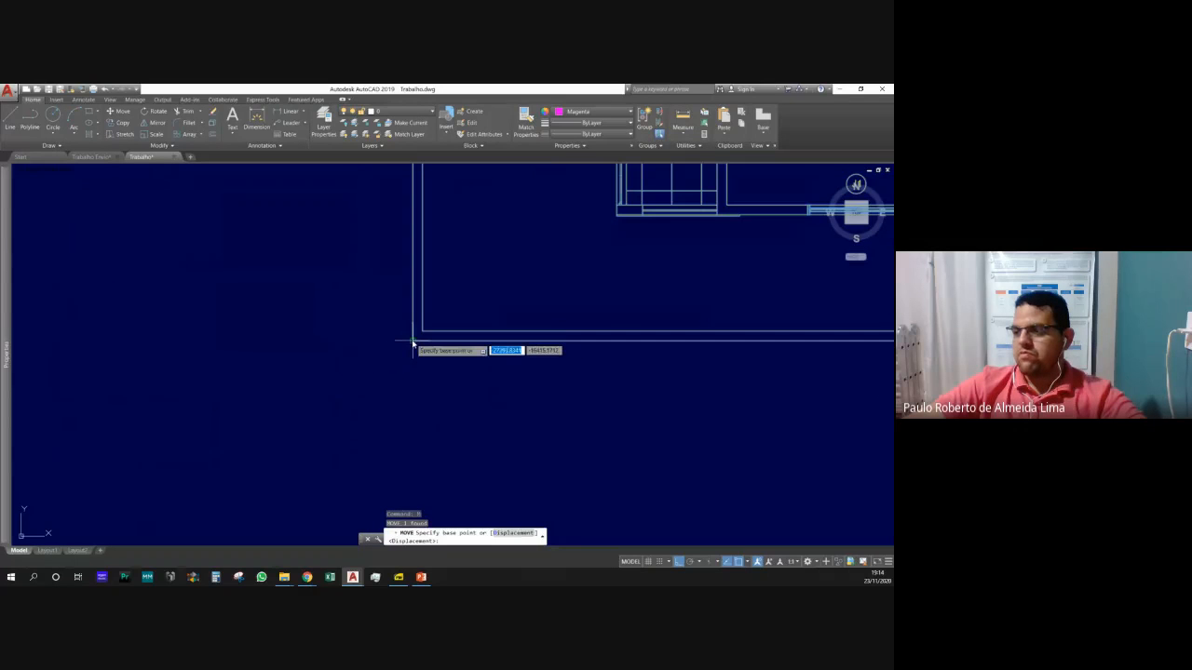
left_click(412, 341)
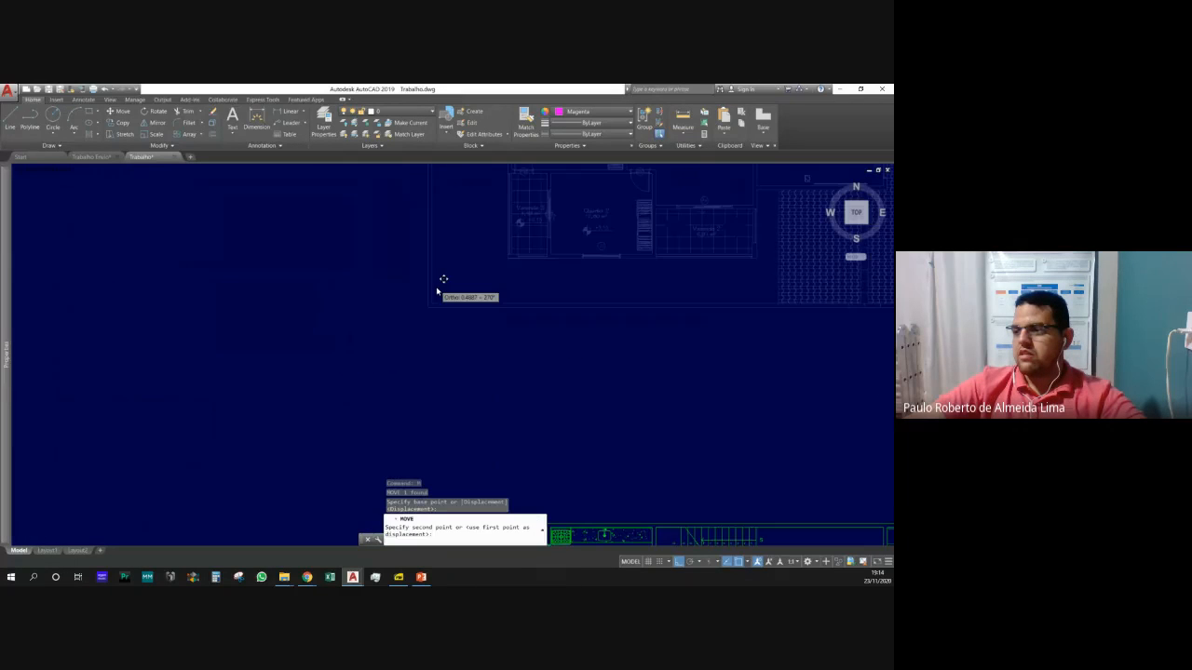
scroll(443, 279, "down", 5)
scroll(413, 351, "up", 7)
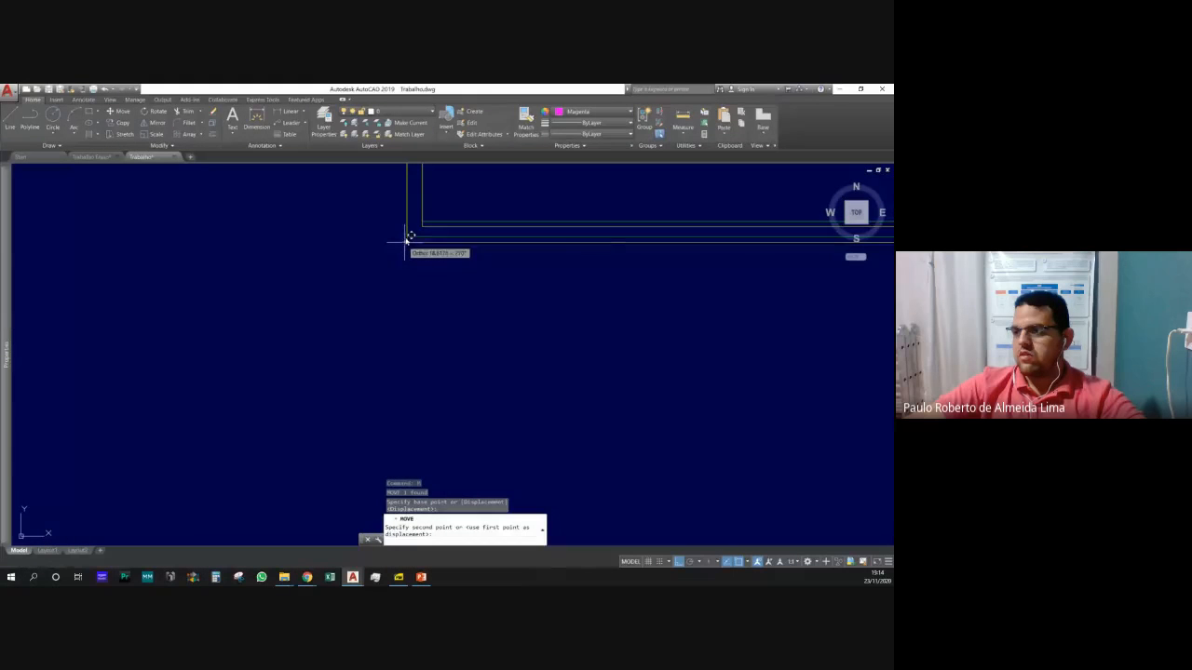
left_click(406, 240)
scroll(313, 332, "down", 5)
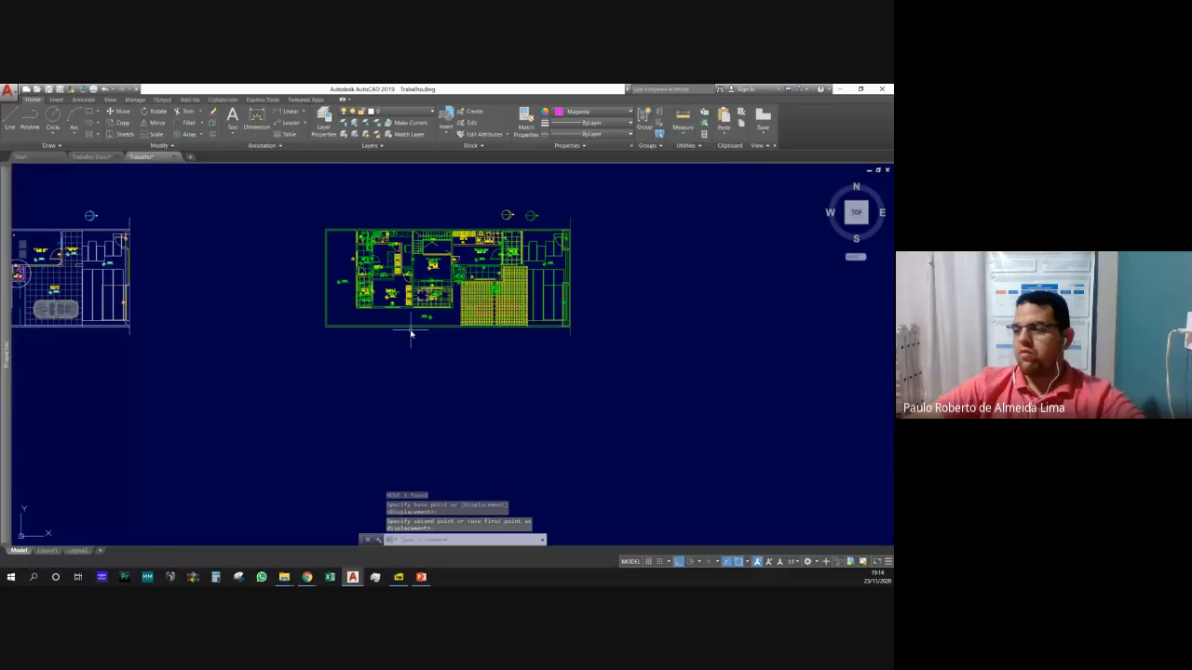
Bring the yellow upper floor block to the front of the draw order.
scroll(410, 333, "up", 4)
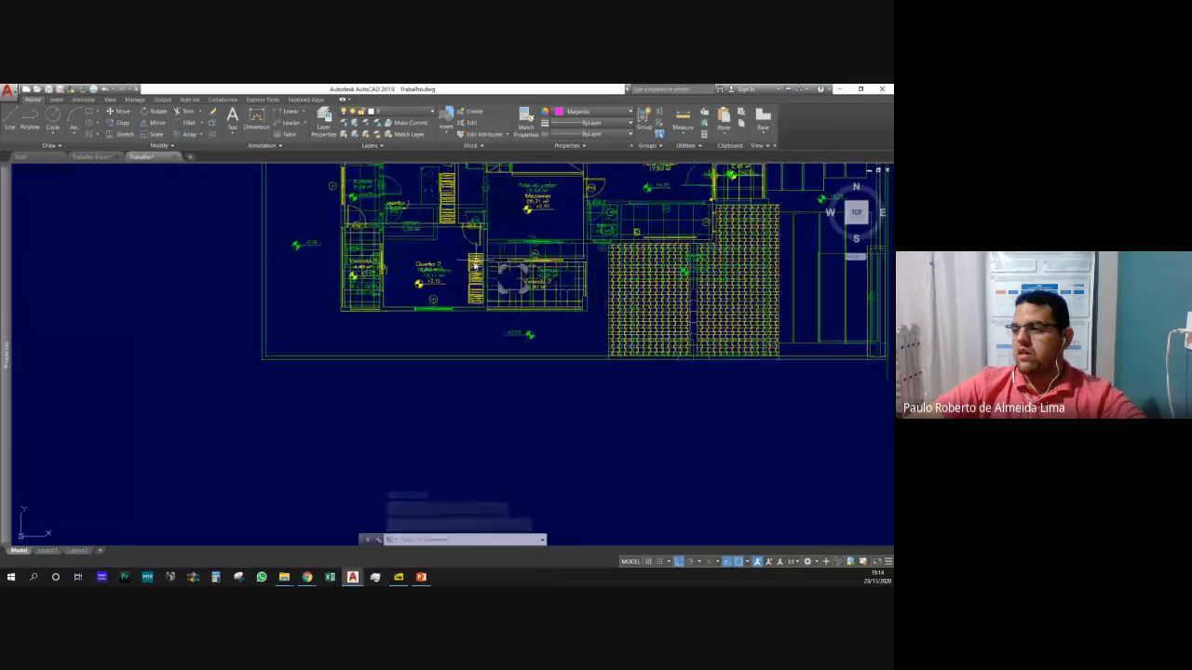
left_click(474, 268)
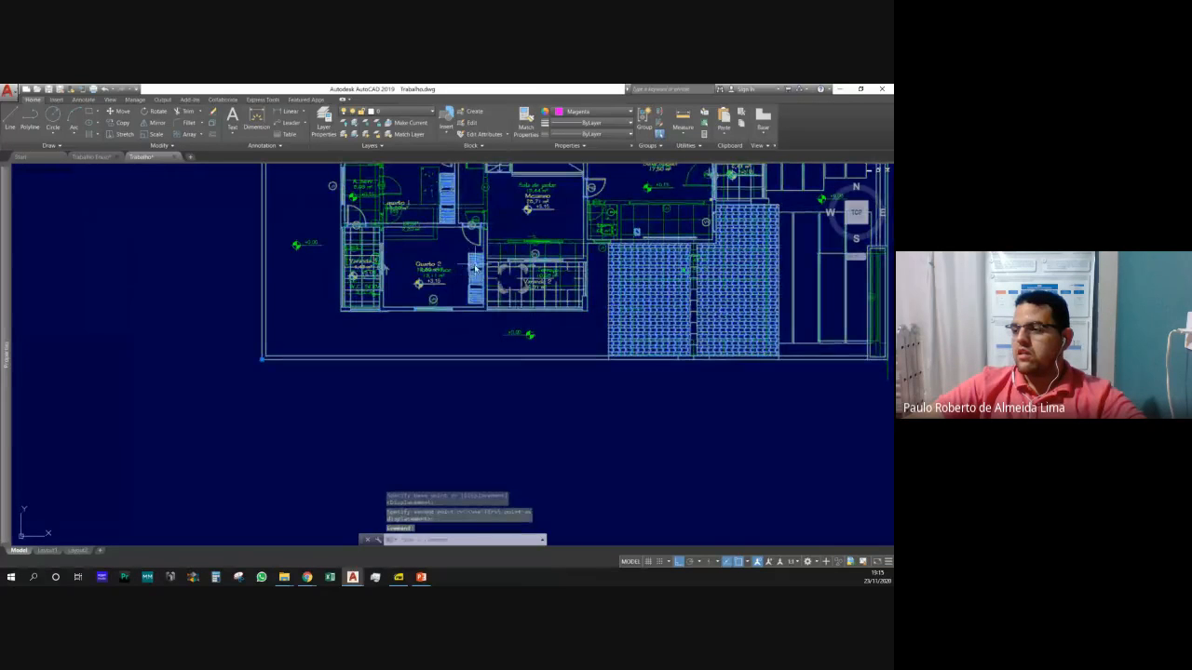
right_click(475, 268)
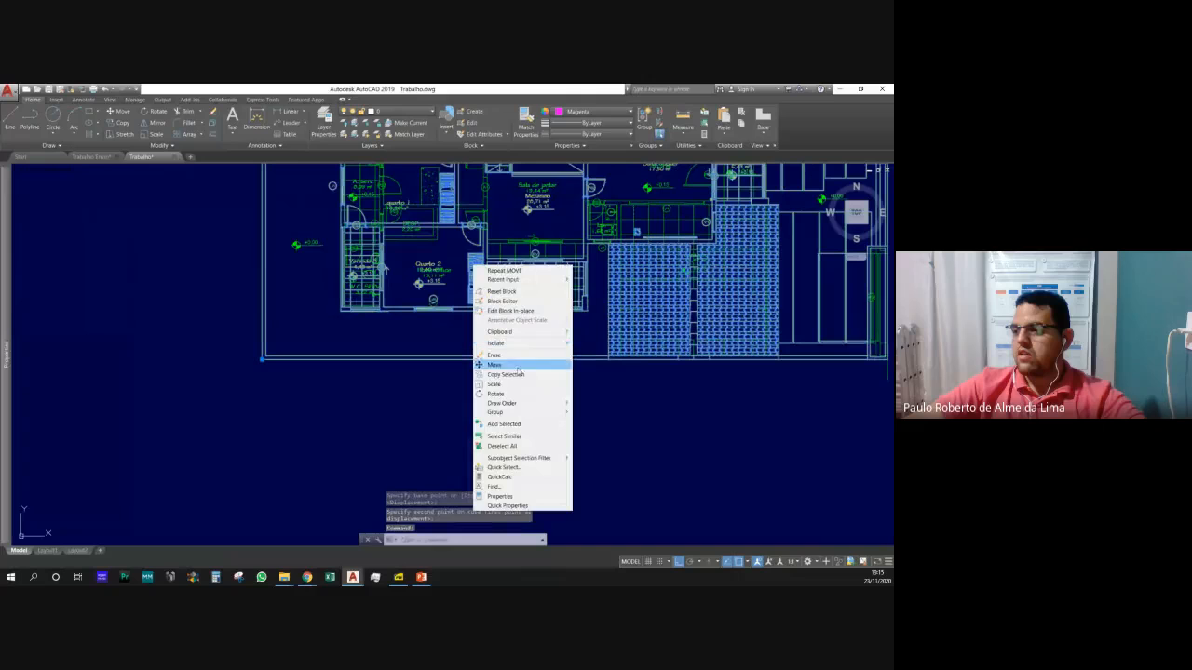
mouse_move(523, 404)
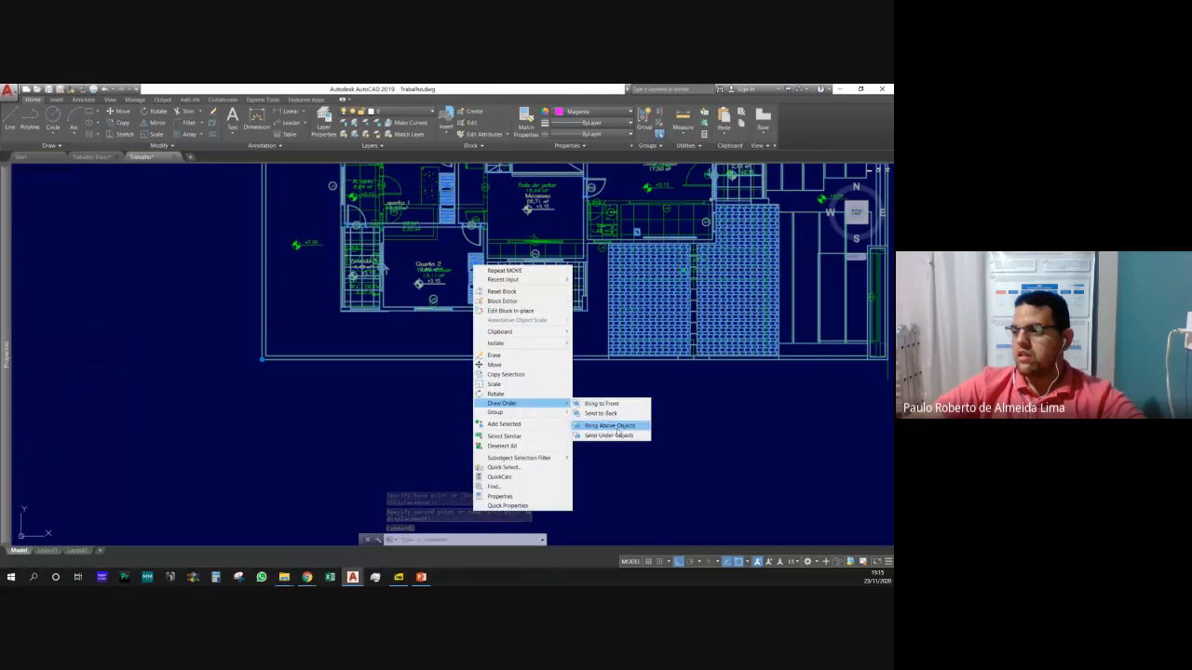
left_click(602, 403)
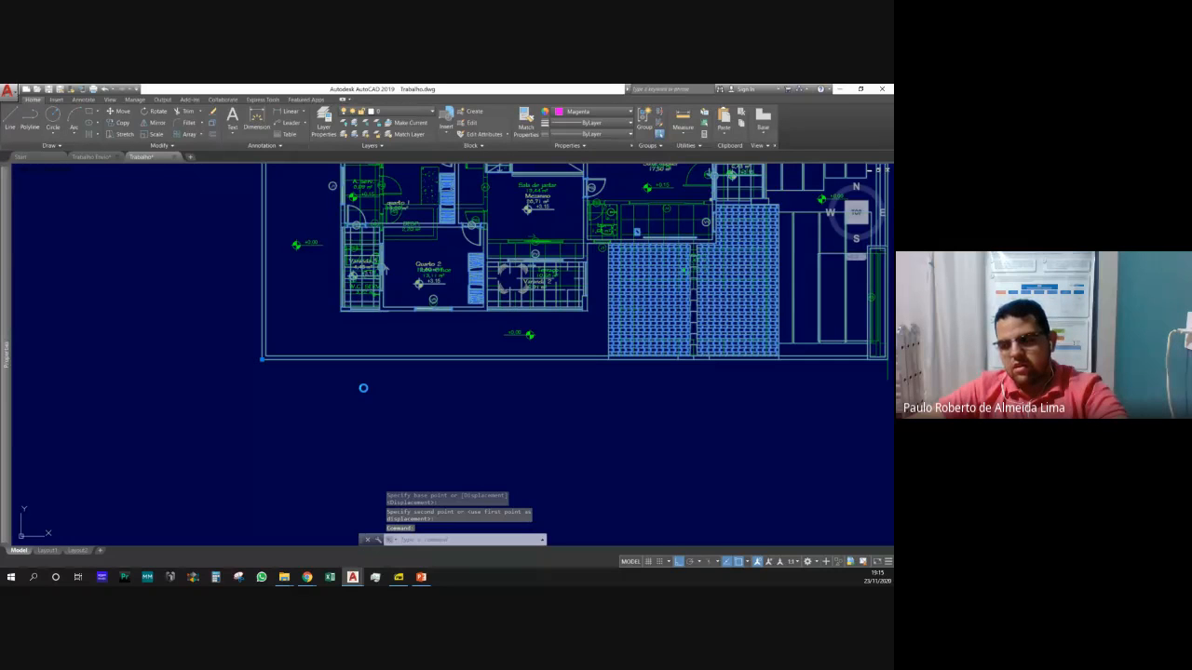
key("Escape")
Change the color of the three circles marking the wet areas on the original ground floor plan to green.
scroll(359, 391, "down", 5)
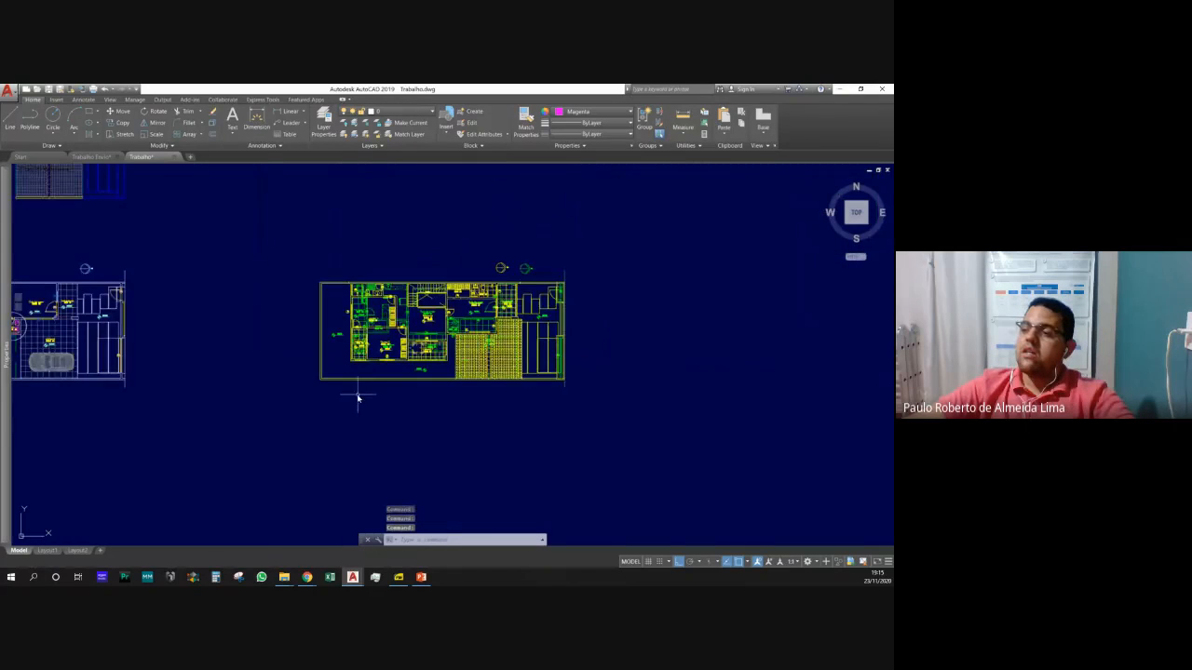
scroll(391, 330, "up", 2)
scroll(391, 331, "down", 6)
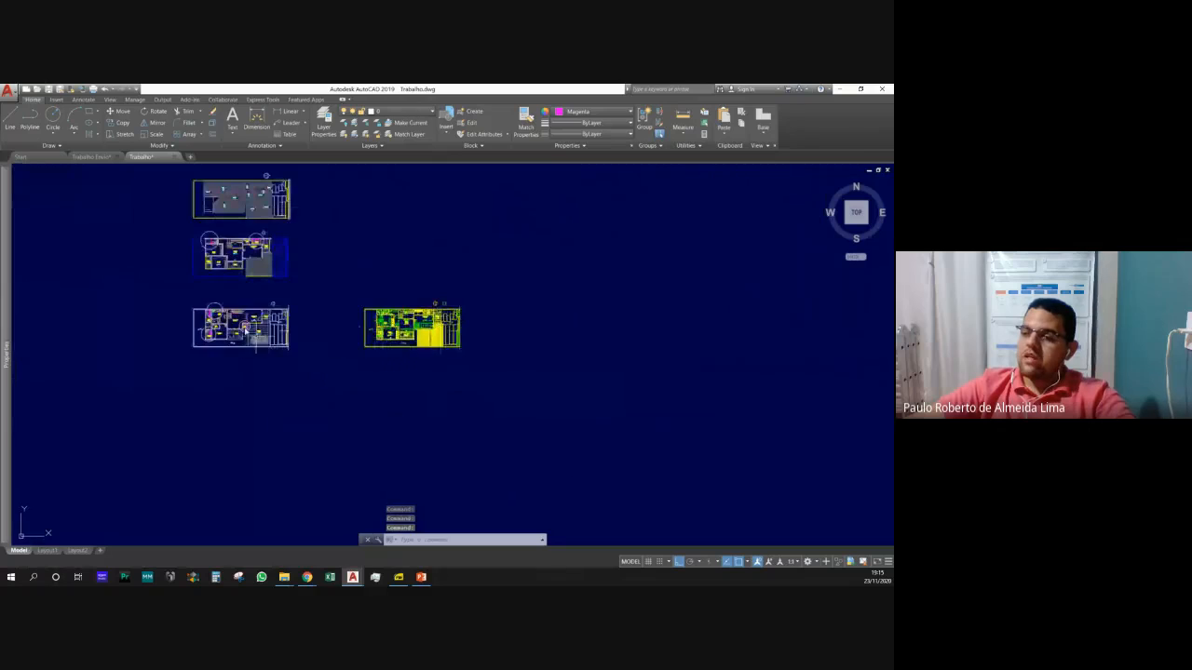
scroll(188, 244, "up", 2)
scroll(210, 389, "up", 2)
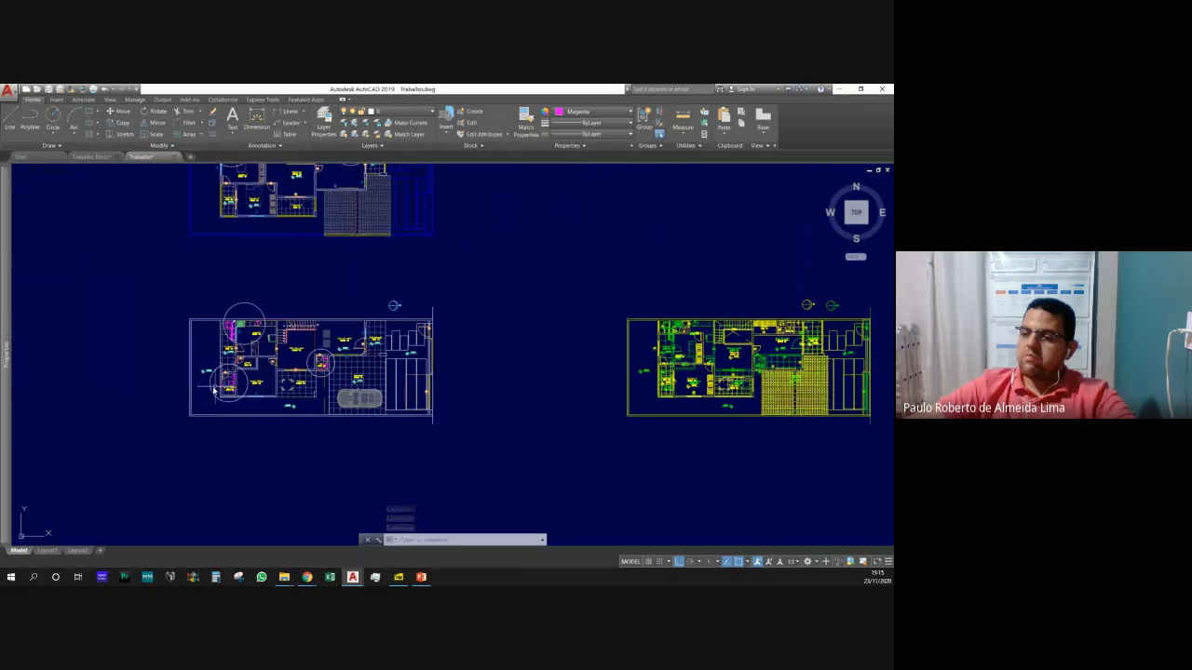
left_click(246, 310)
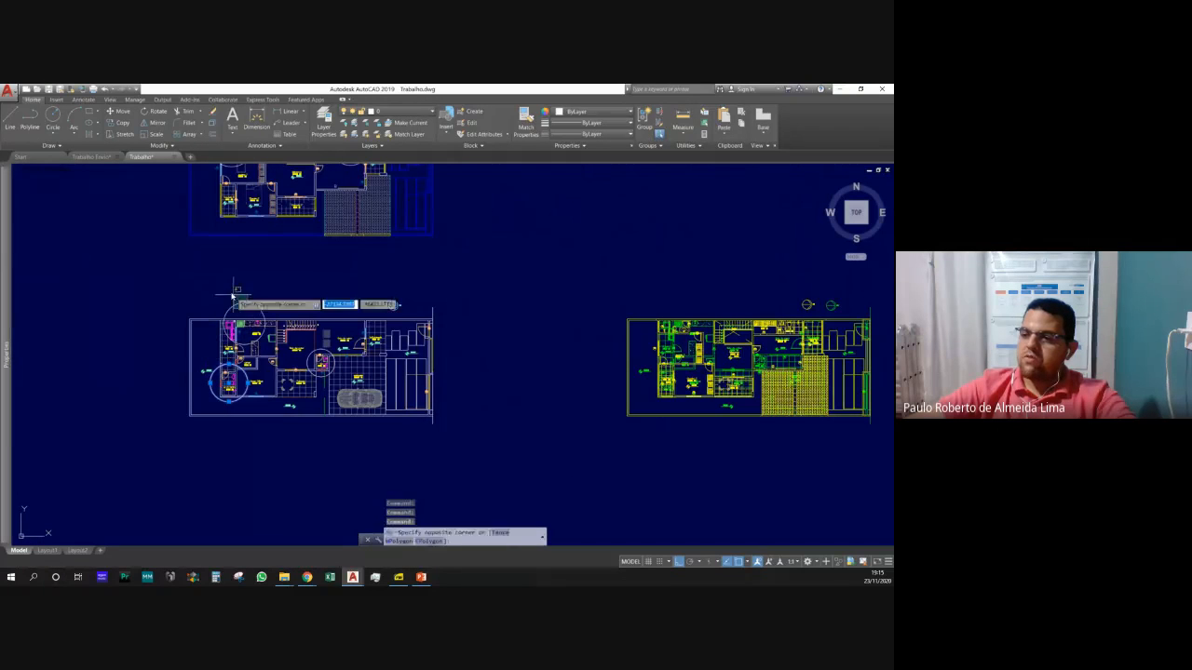
left_click(231, 292)
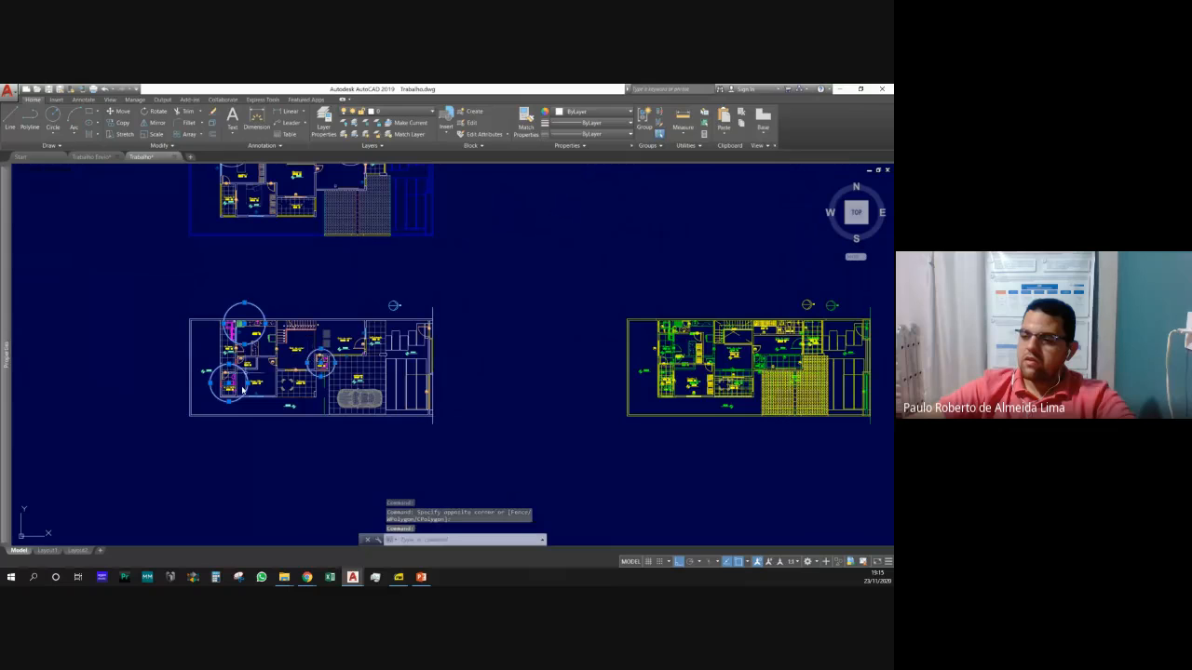
scroll(242, 355, "down", 4)
scroll(245, 336, "up", 2)
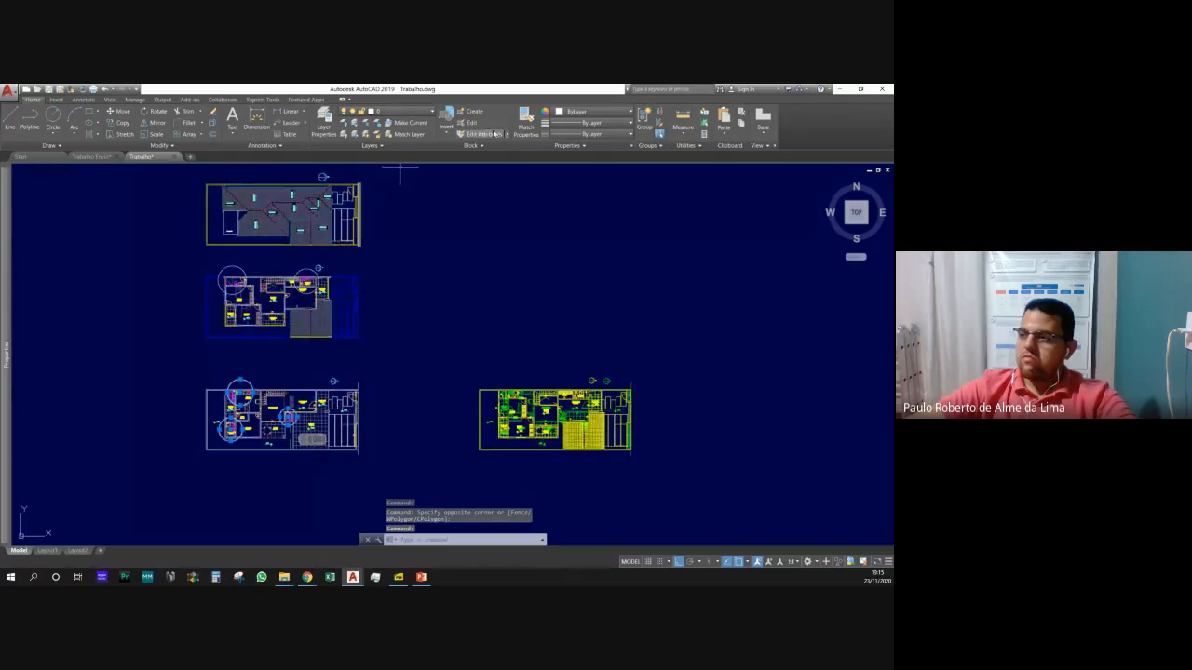
left_click(594, 113)
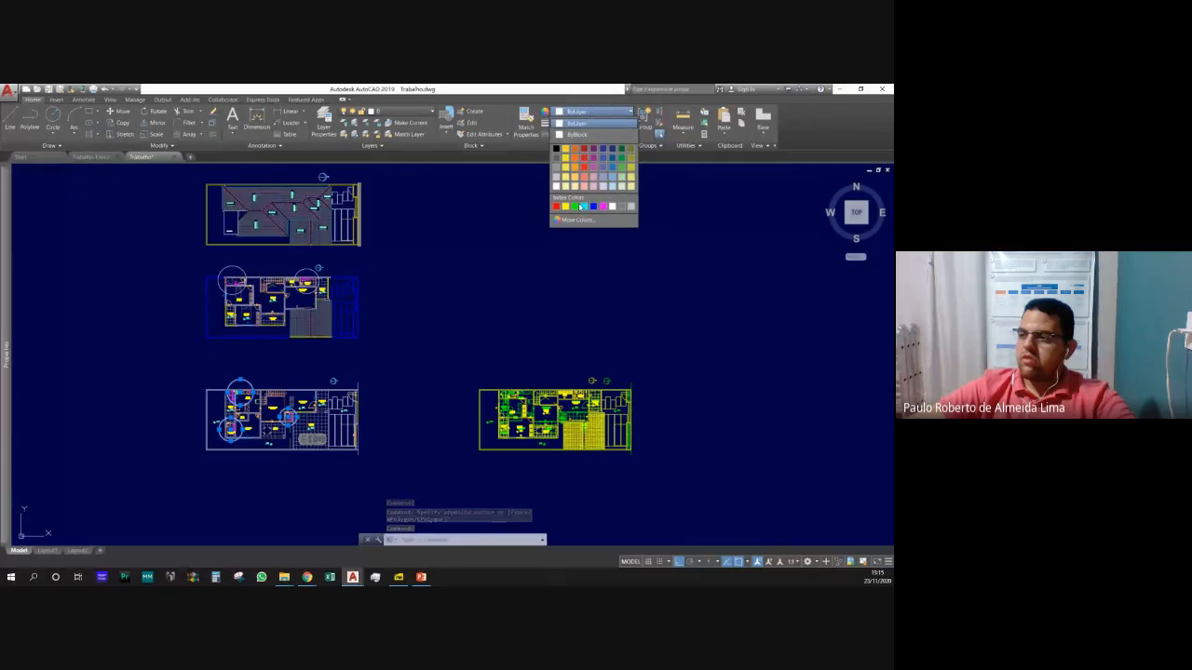
left_click(579, 168)
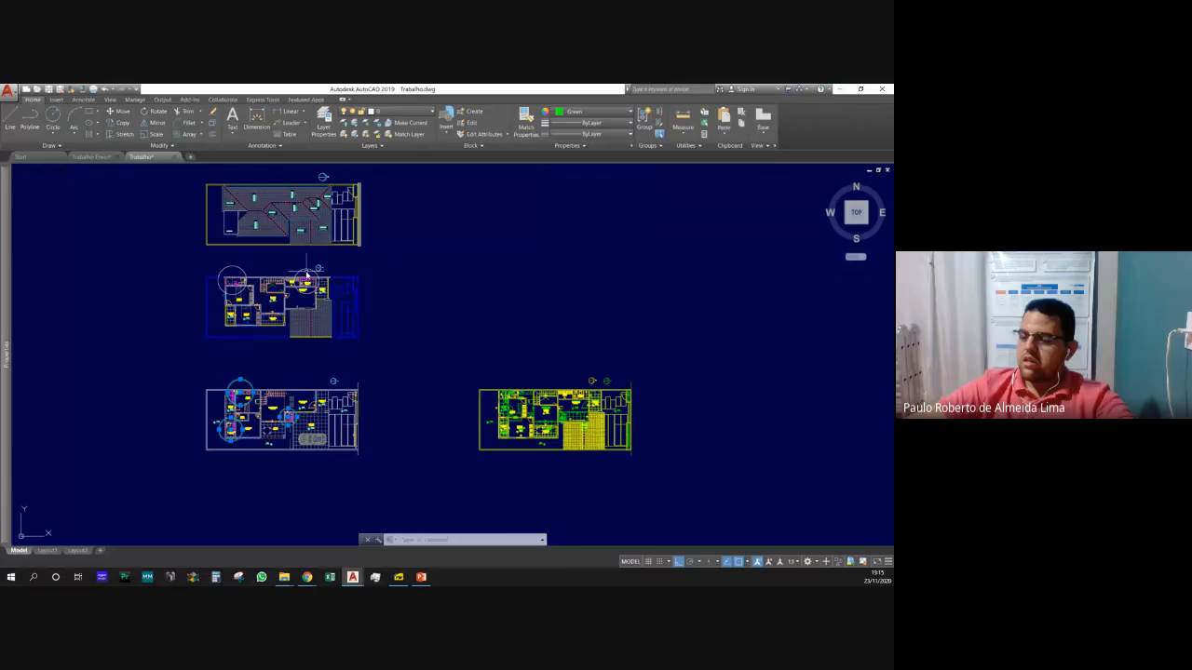
key("Escape")
Change the color of the two circles marking the wet areas on the original upper floor plan to yellow.
left_click(308, 272)
left_click(236, 256)
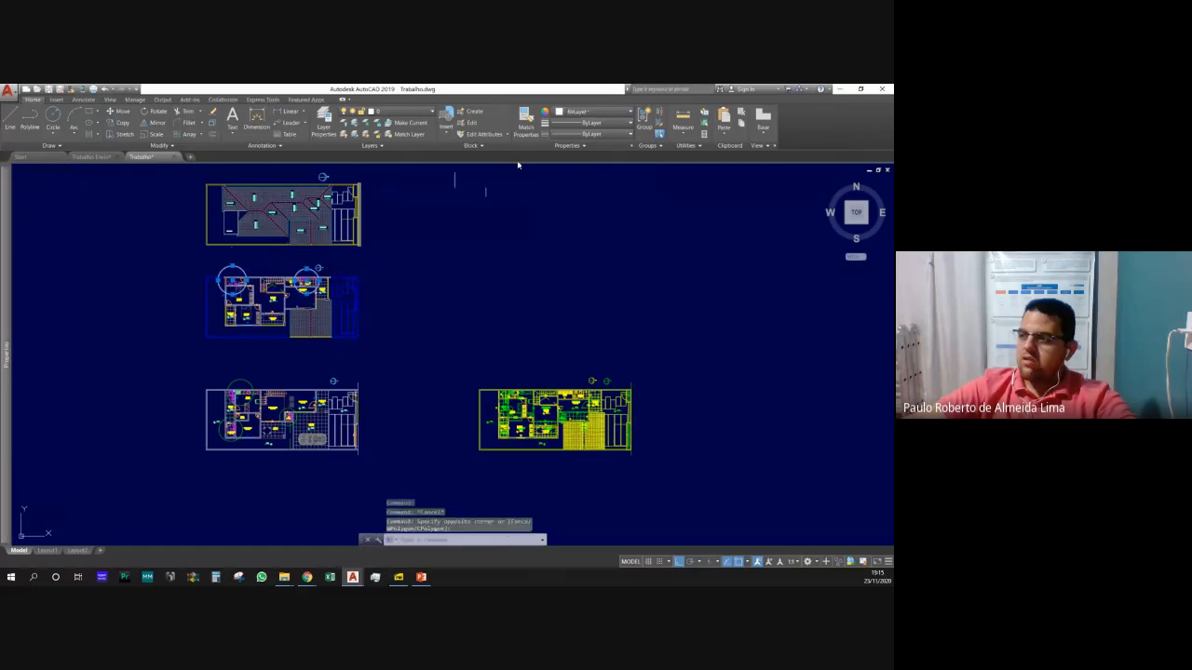
left_click(594, 112)
left_click(570, 158)
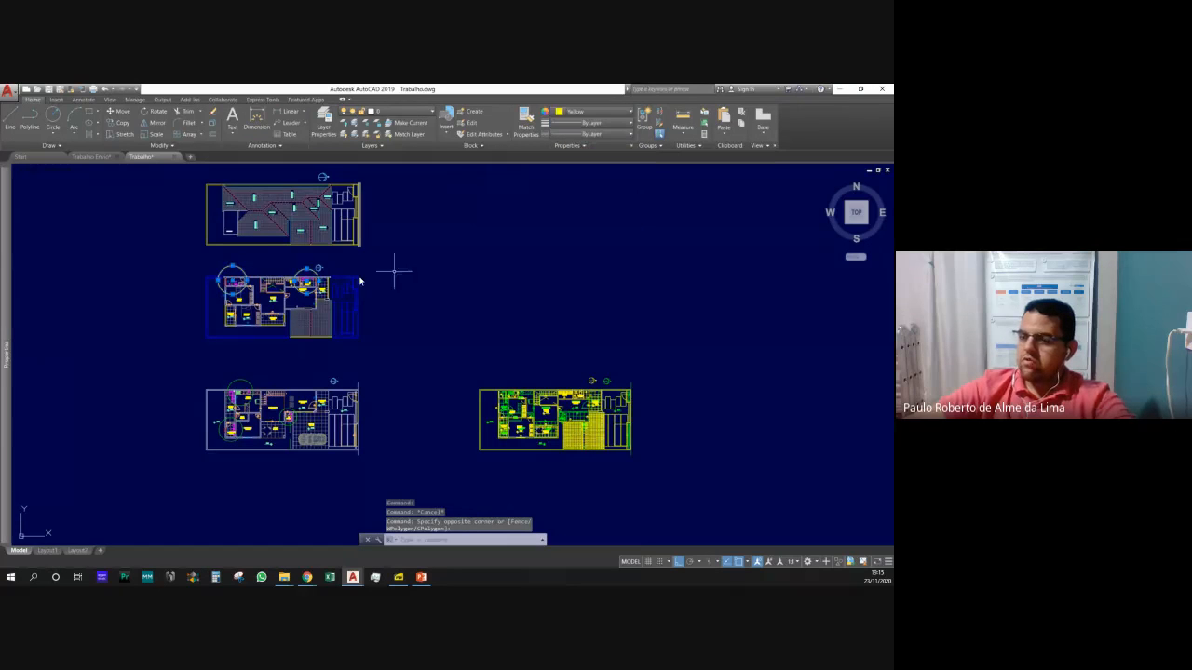
key("Escape")
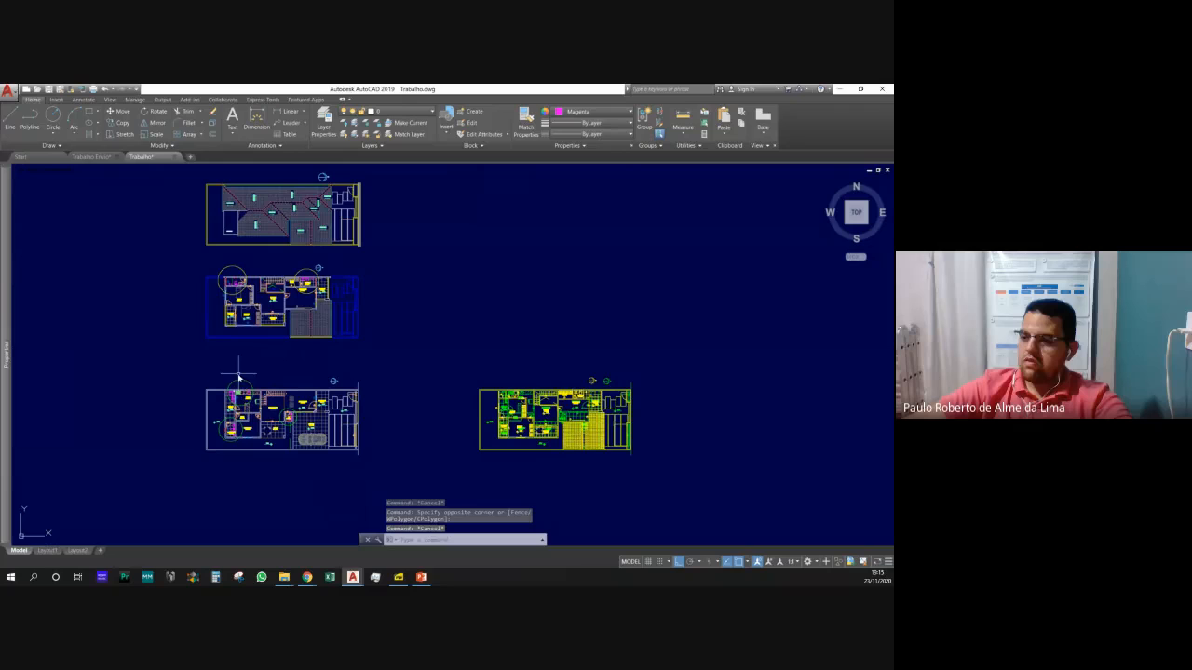
Copy the three green wet-area circles from the ground floor plan onto the overlaid blocks, using the outer lower-left wall corners as reference.
scroll(237, 430, "up", 4)
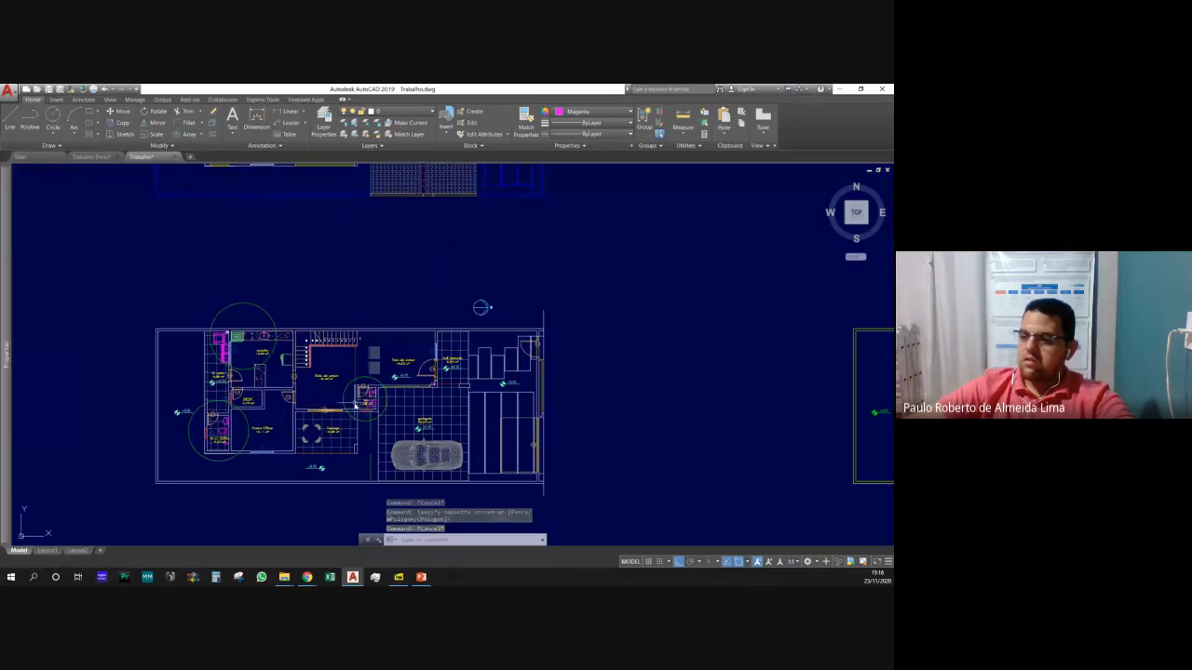
left_click(352, 400)
left_click(339, 394)
left_click(246, 308)
left_click(228, 292)
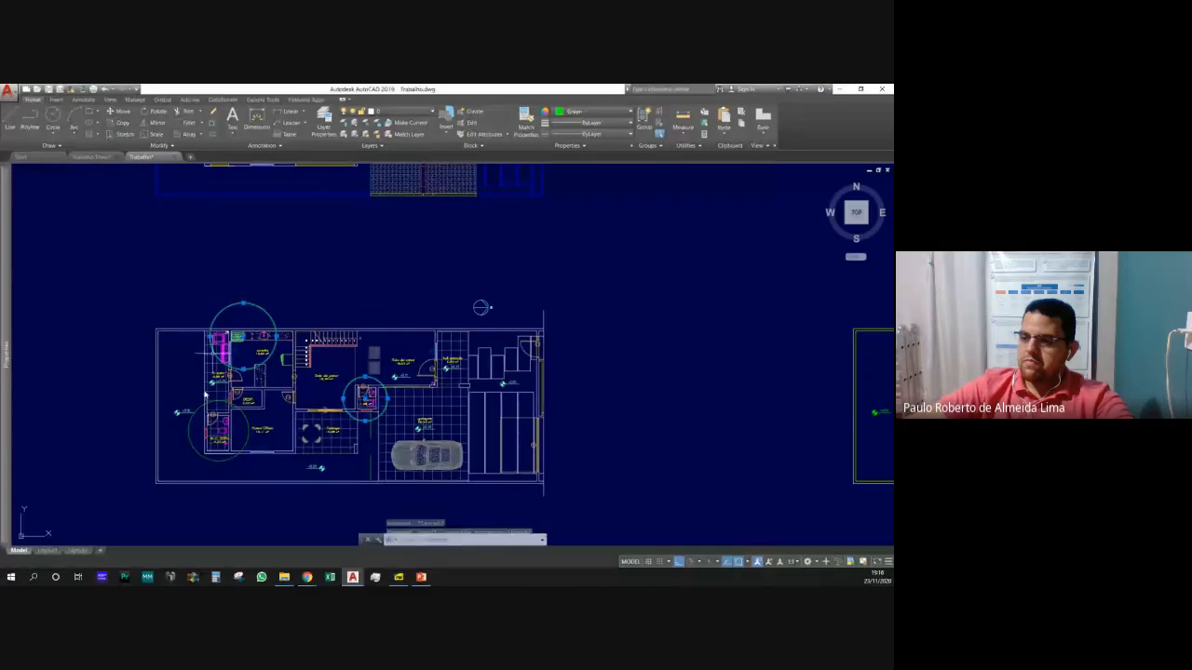
left_click(191, 442)
left_click(183, 437)
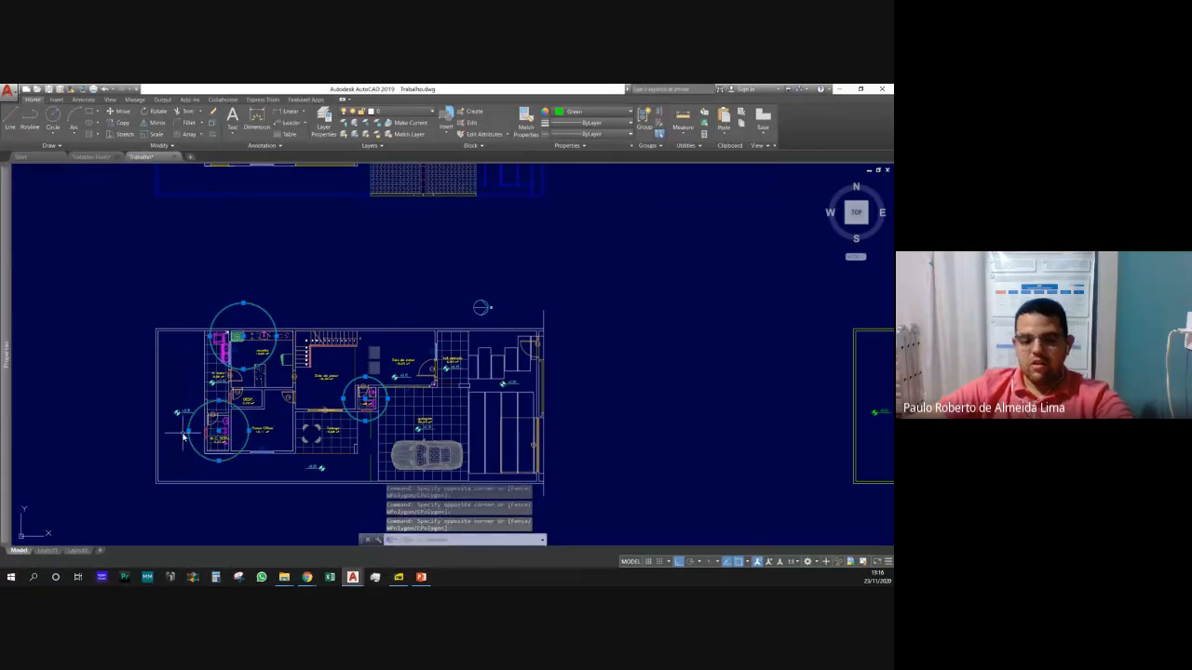
type("cp")
key("Return")
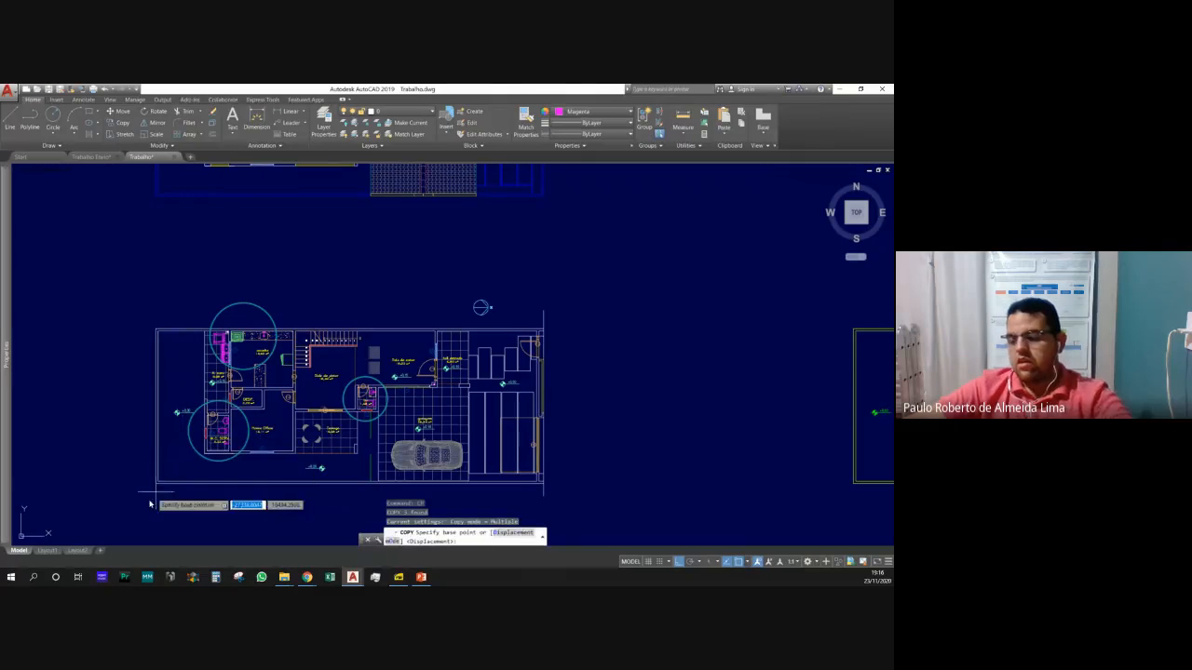
left_click(144, 484)
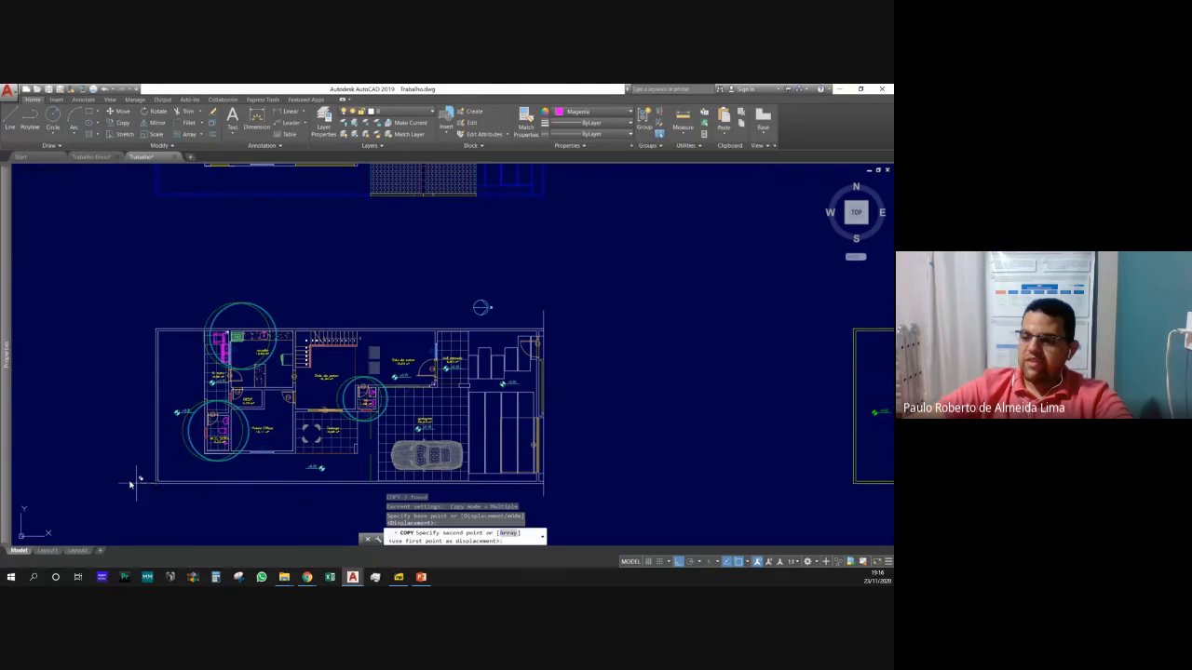
scroll(133, 481, "down", 4)
scroll(436, 493, "up", 4)
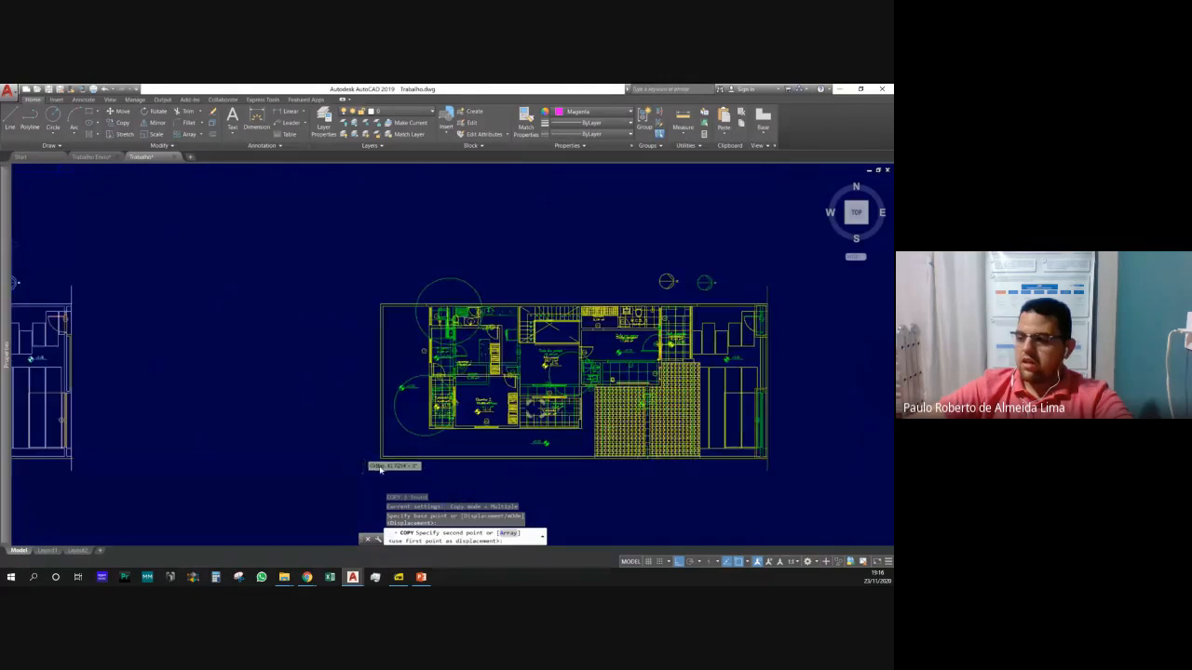
scroll(390, 471, "up", 2)
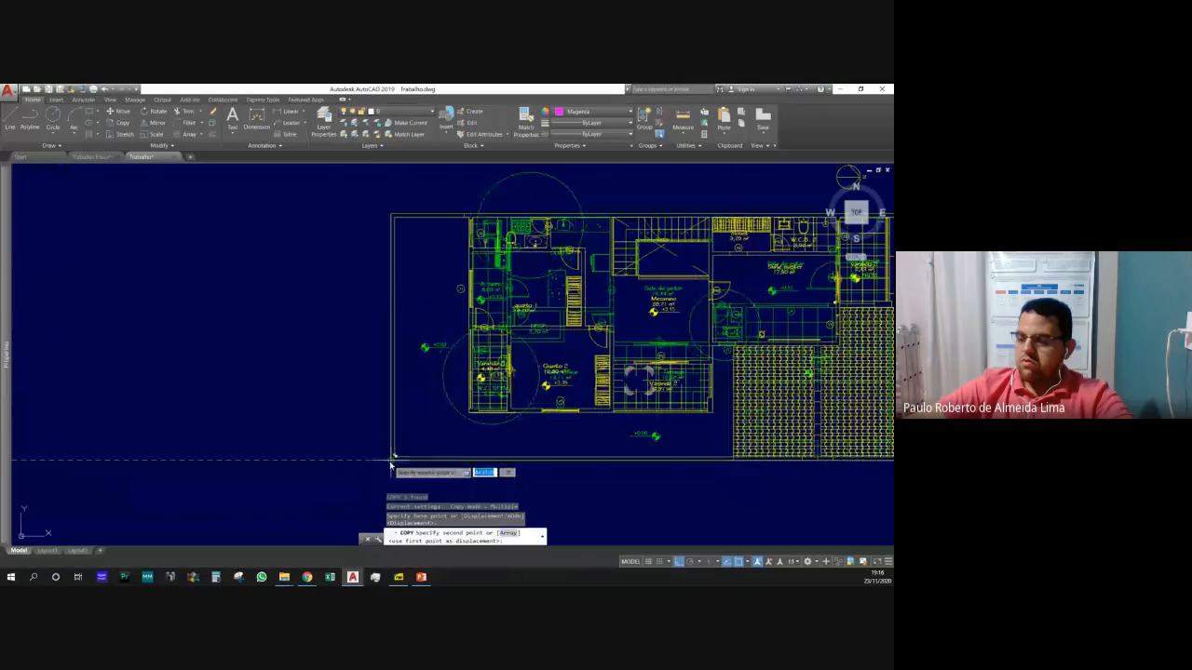
key("Escape")
scroll(279, 457, "down", 4)
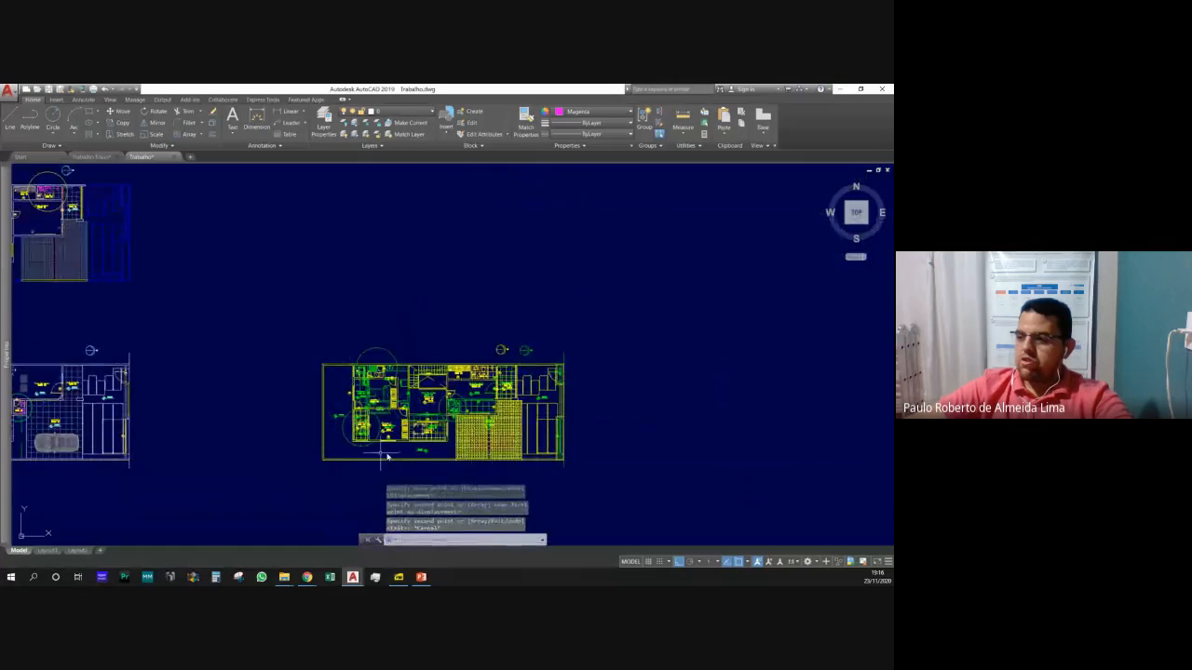
scroll(402, 456, "up", 4)
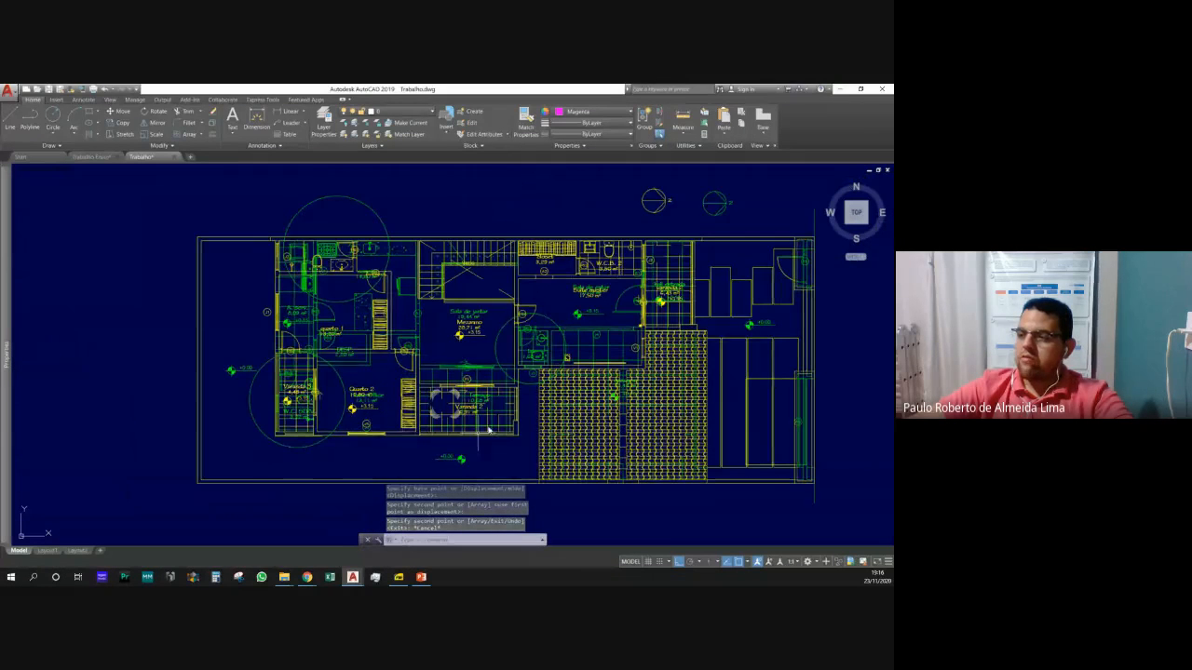
Copy the two yellow wet-area circles from the upper floor plan onto the overlaid blocks, matching the outer lower-left corners.
scroll(477, 432, "down", 5)
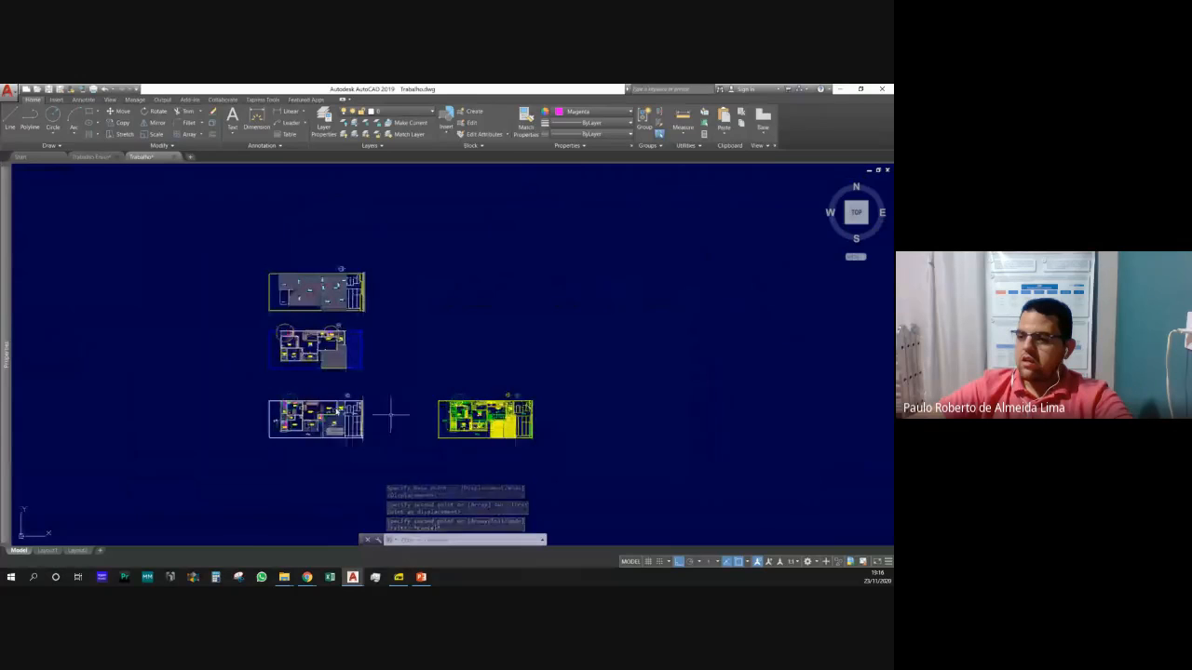
scroll(293, 336, "up", 2)
scroll(299, 327, "up", 4)
left_click(447, 281)
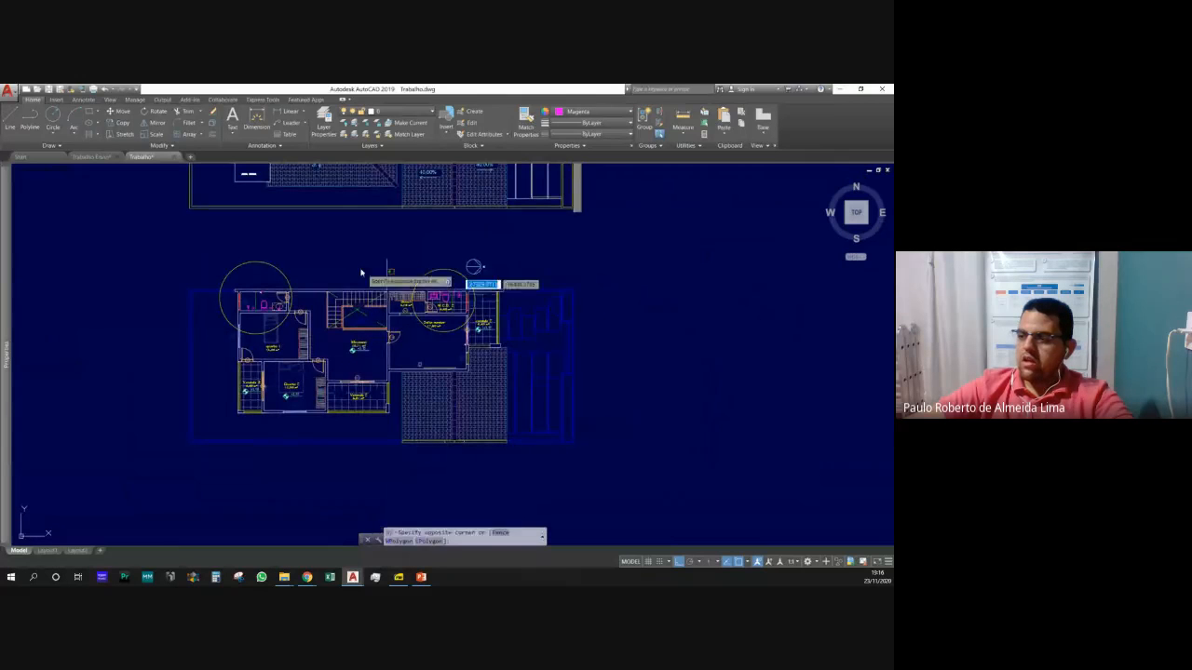
left_click(274, 264)
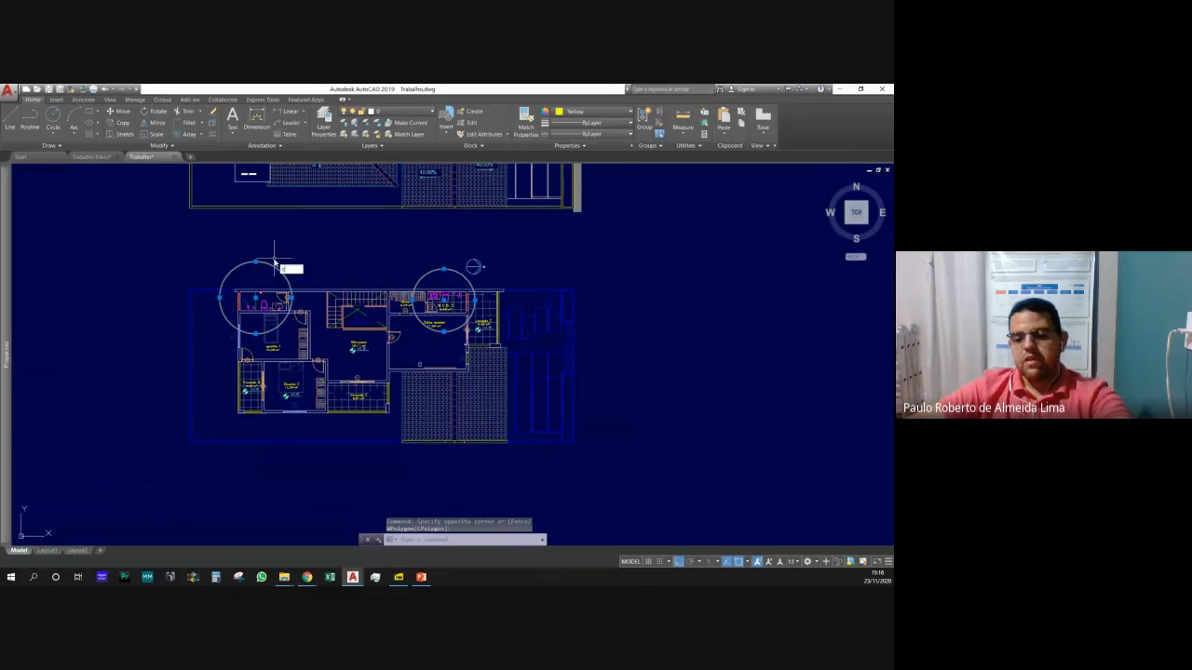
type("co")
key("Return")
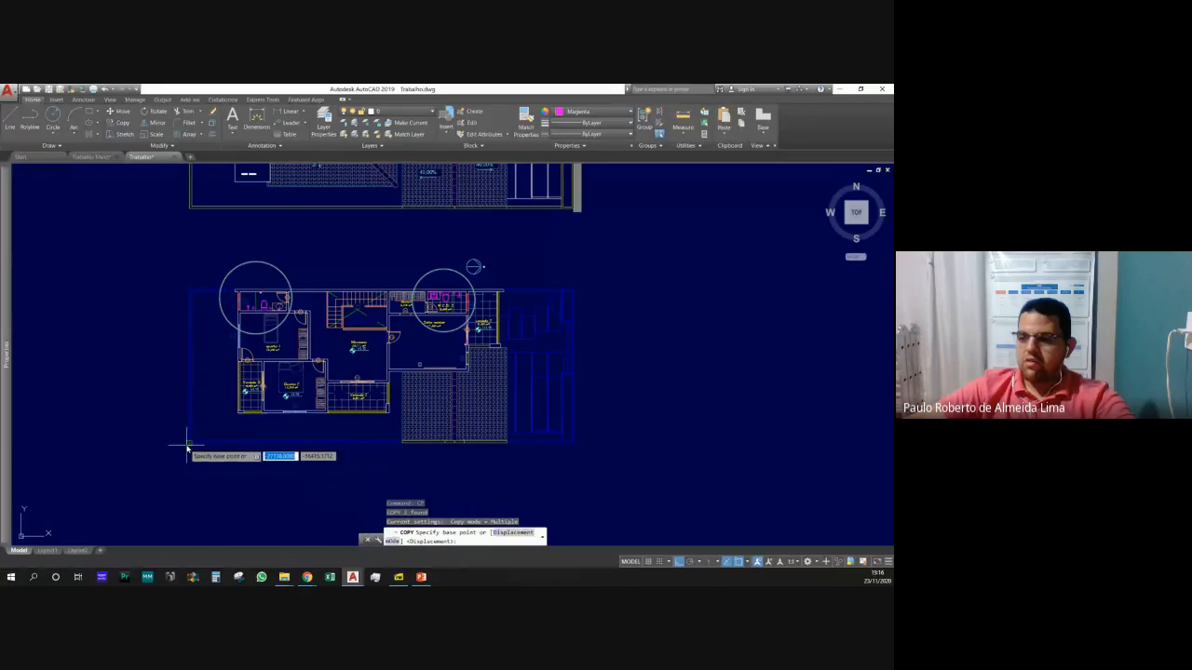
left_click(188, 443)
scroll(151, 416, "down", 5)
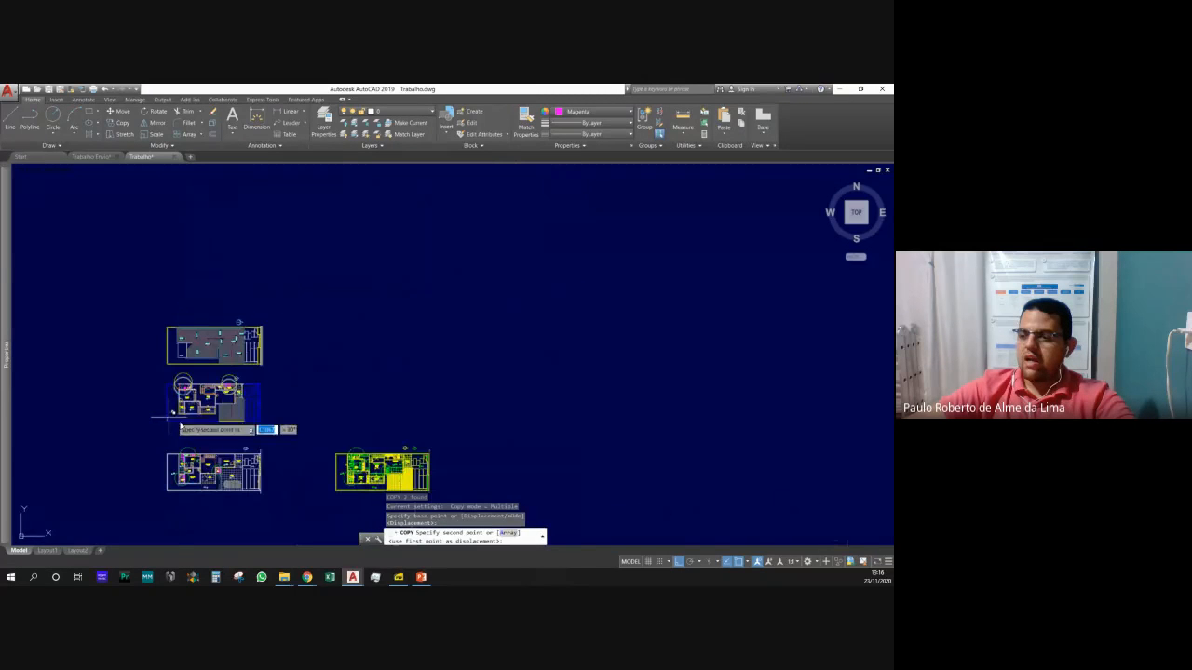
scroll(327, 492, "up", 6)
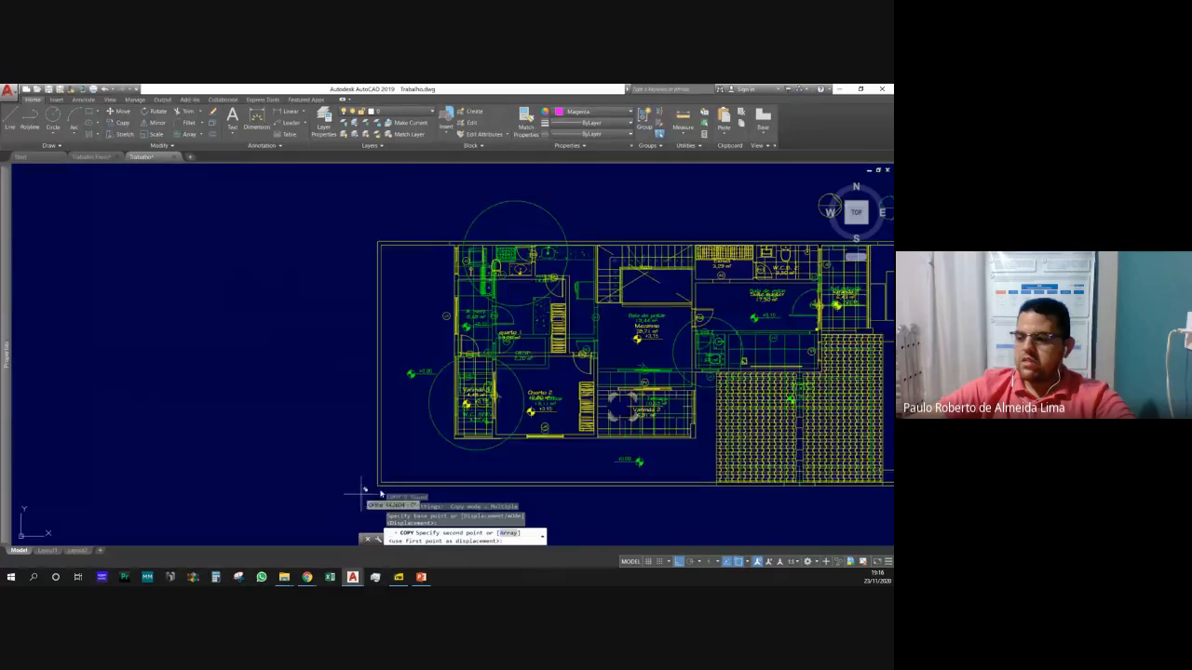
scroll(368, 492, "up", 4)
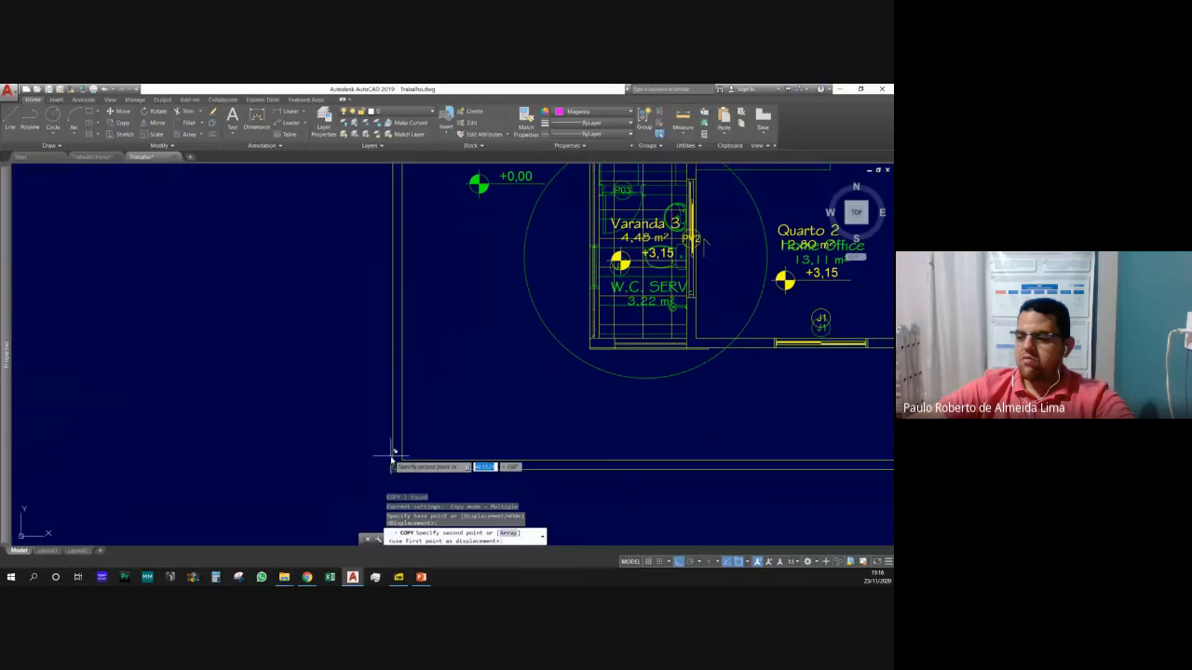
left_click(393, 463)
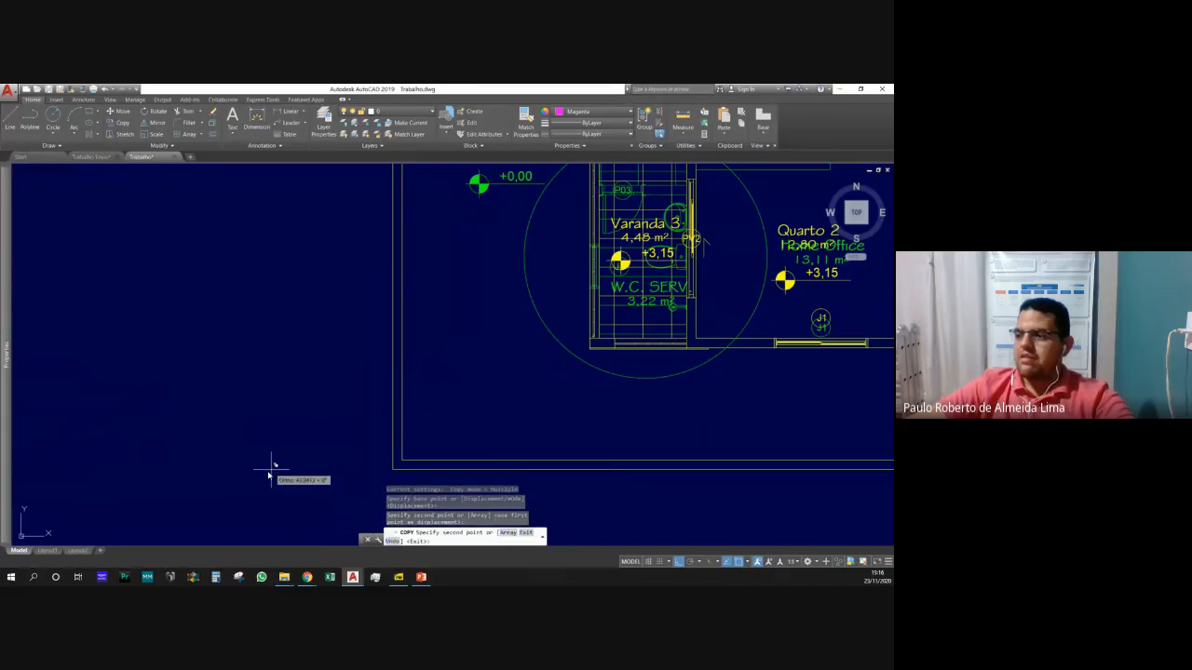
scroll(270, 476, "down", 3)
scroll(266, 458, "down", 3)
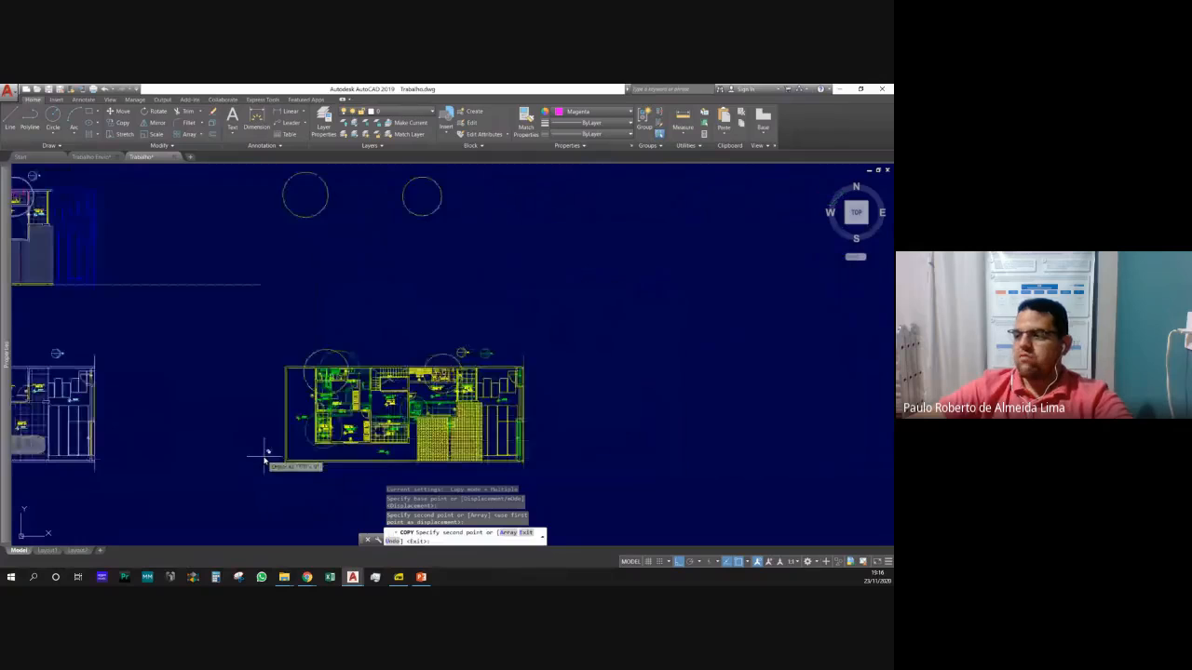
key("Escape")
key("Escape")
Examine where the green and yellow wet-area circles overlap on the combined plan, selecting the overlapping pair and inspecting the W.C.B. 2 area.
scroll(405, 448, "up", 4)
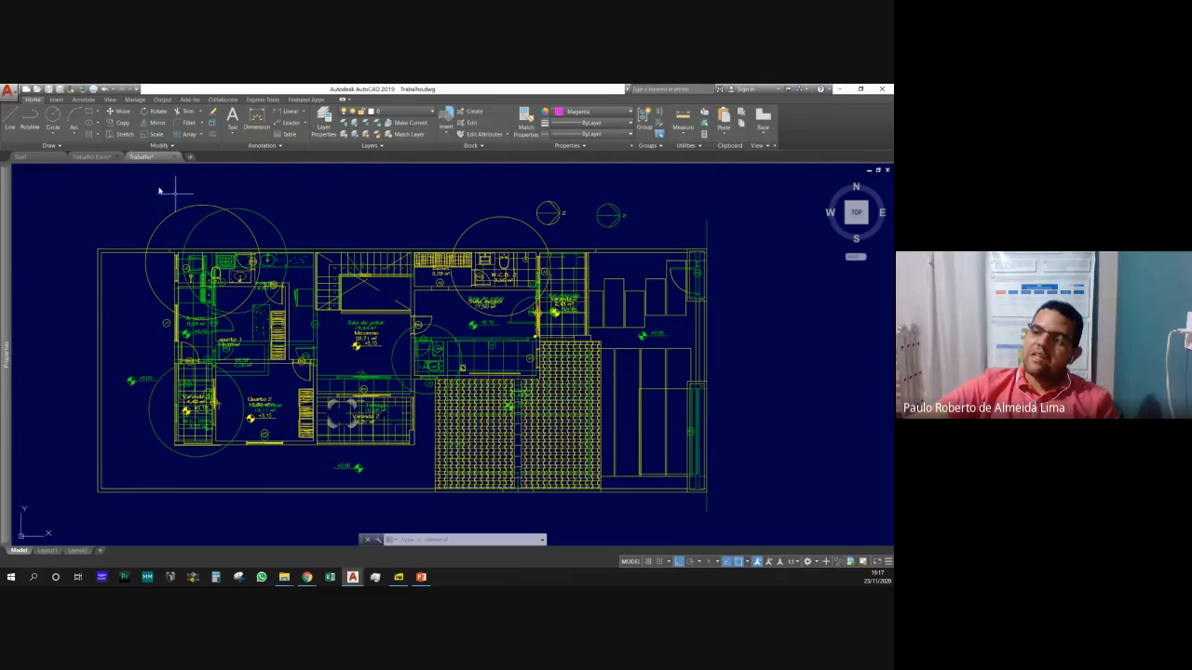
left_click(241, 227)
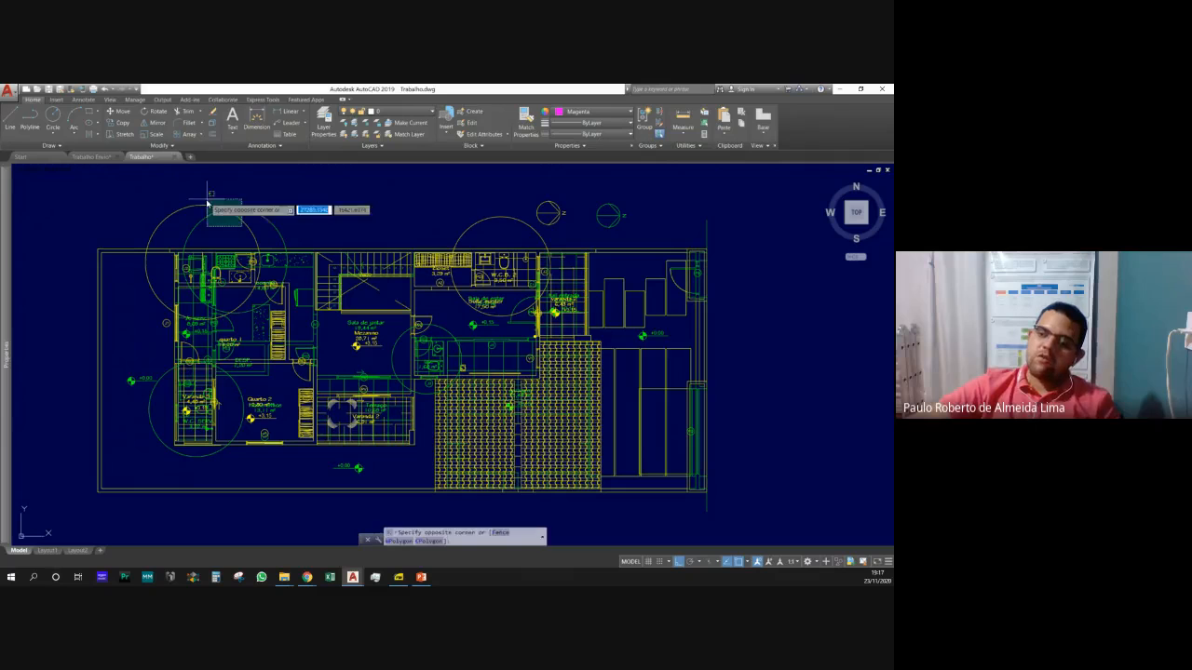
left_click(198, 222)
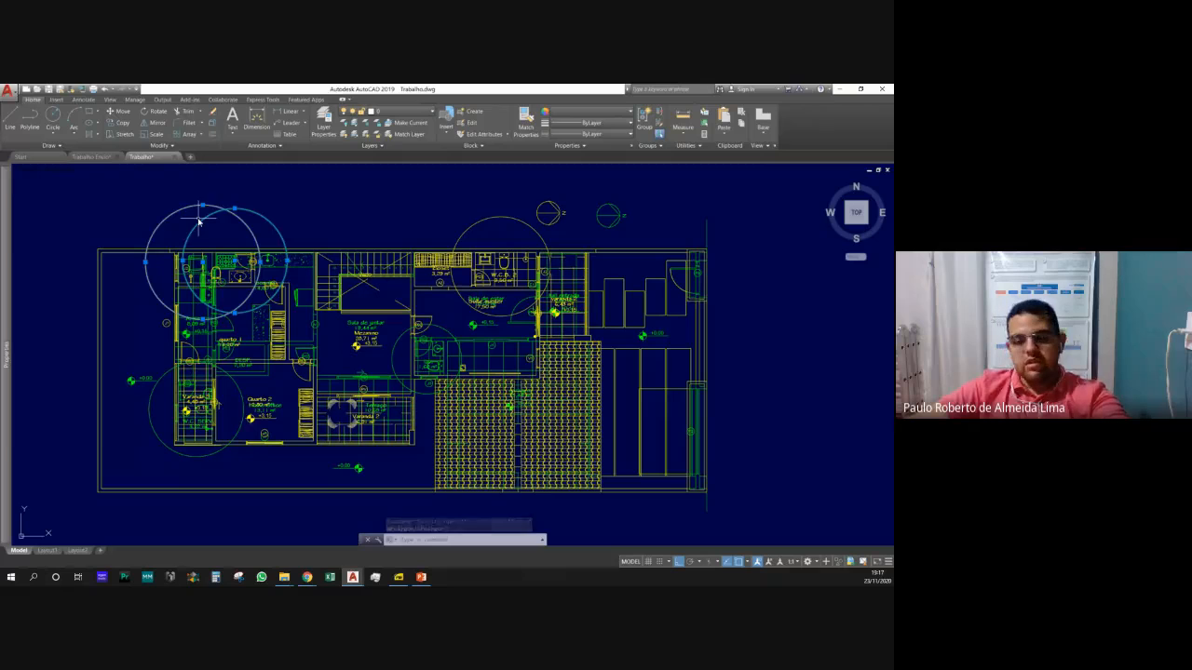
key("Escape")
key("Escape")
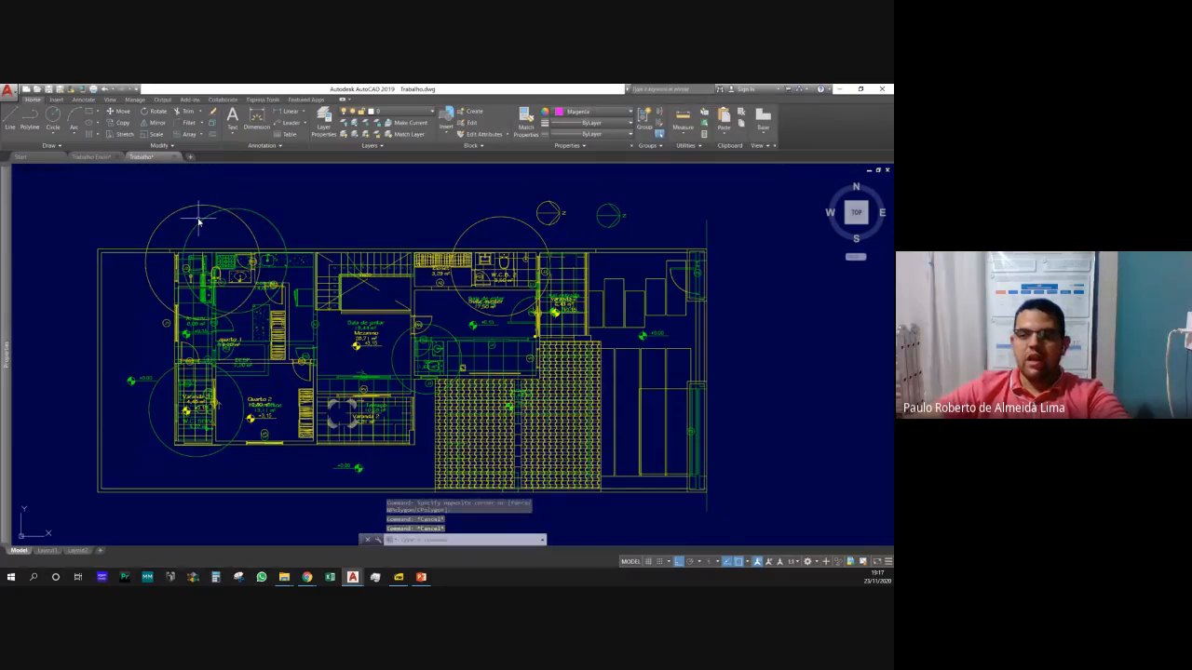
left_click(306, 212)
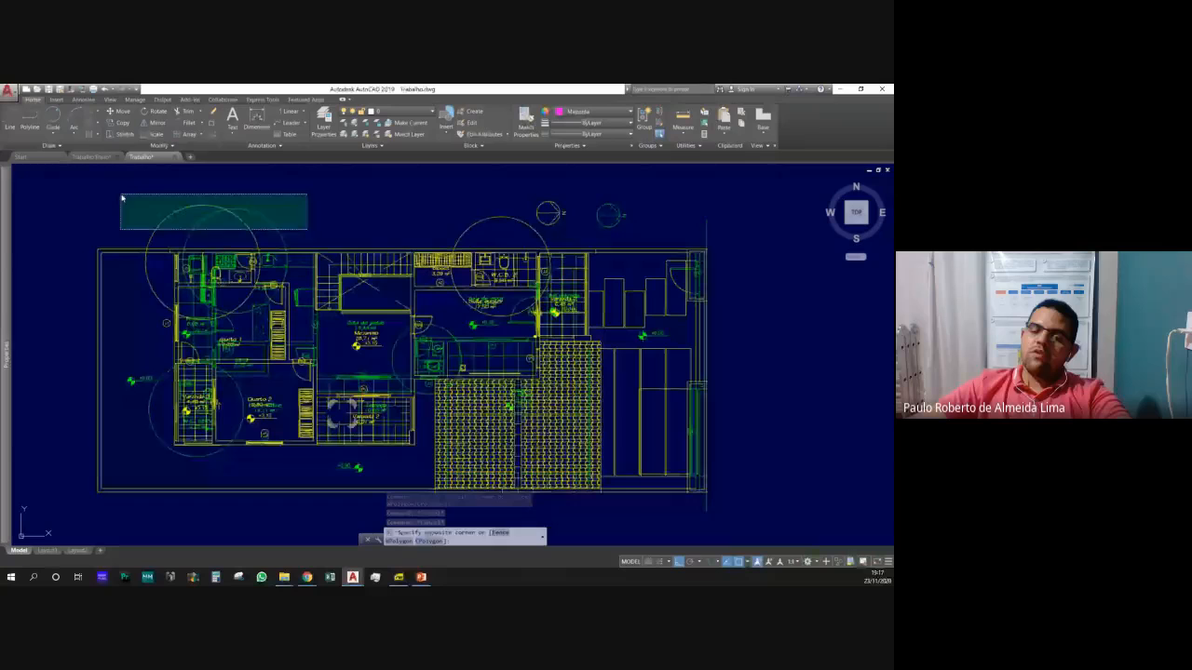
left_click(121, 197)
key("Escape")
key("Escape")
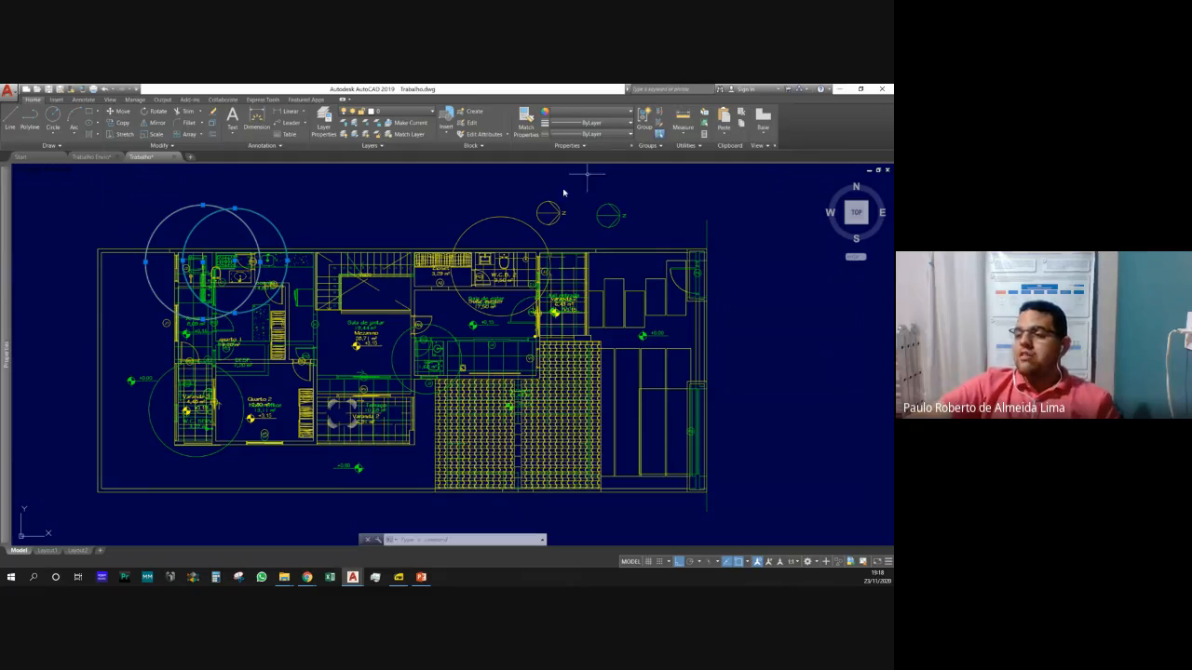
scroll(538, 265, "up", 3)
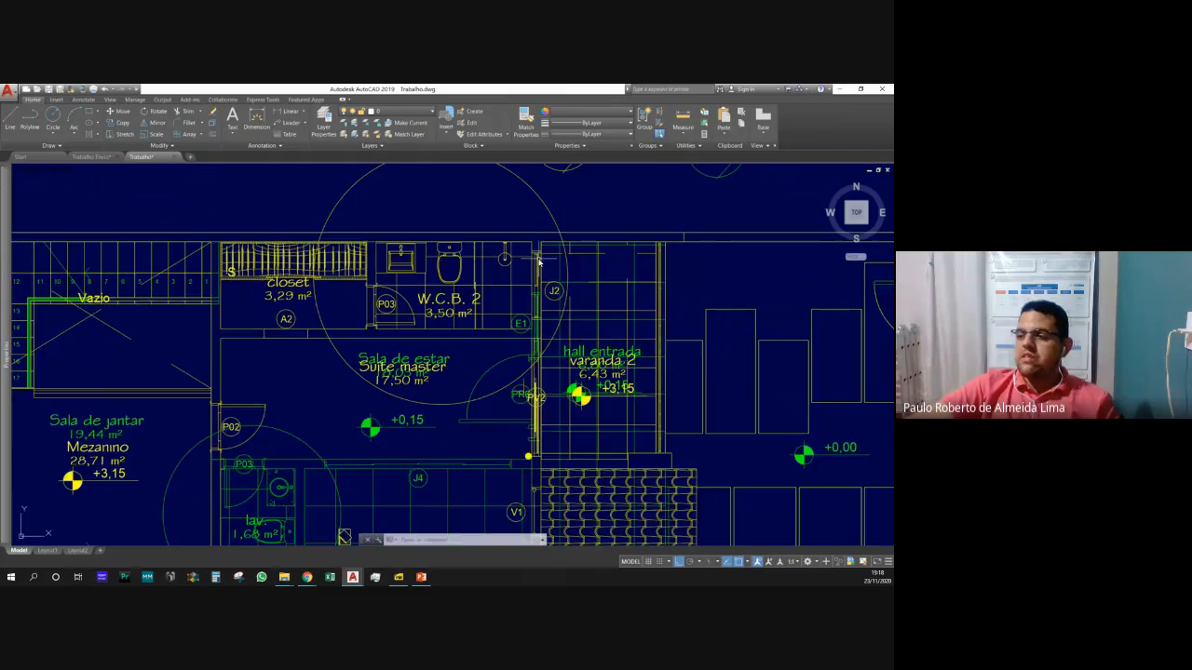
scroll(531, 257, "down", 3)
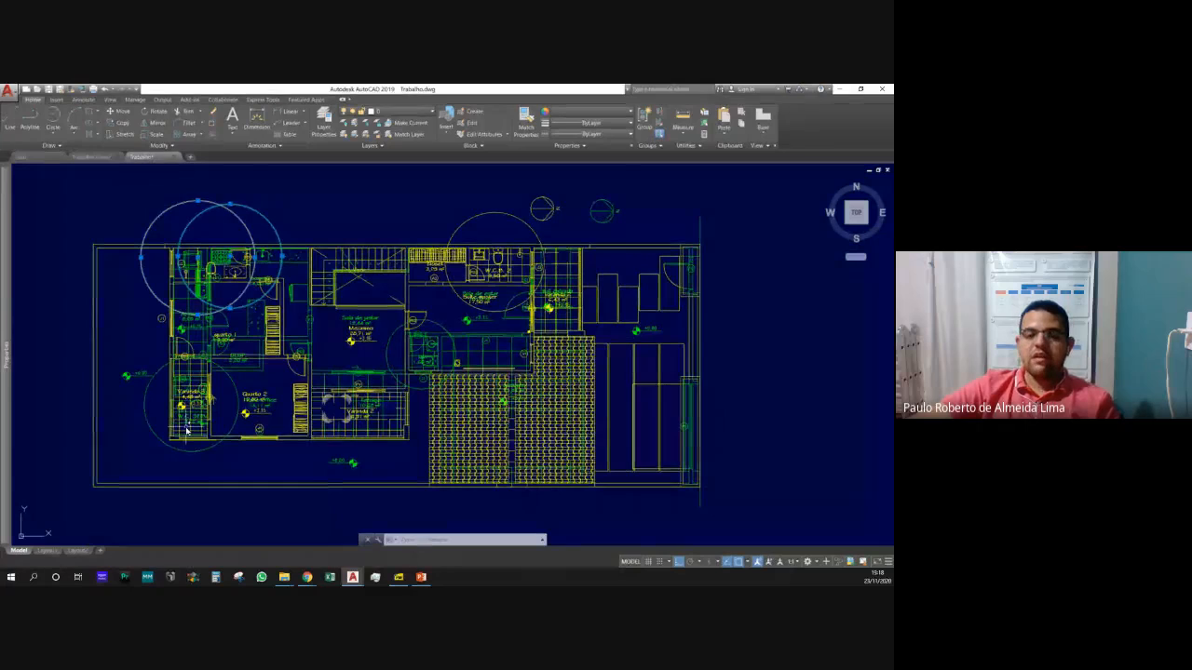
Clear the circle selection and draw a horizontal magenta polyline in the empty space to the right of the overlaid plans.
scroll(180, 372, "down", 5)
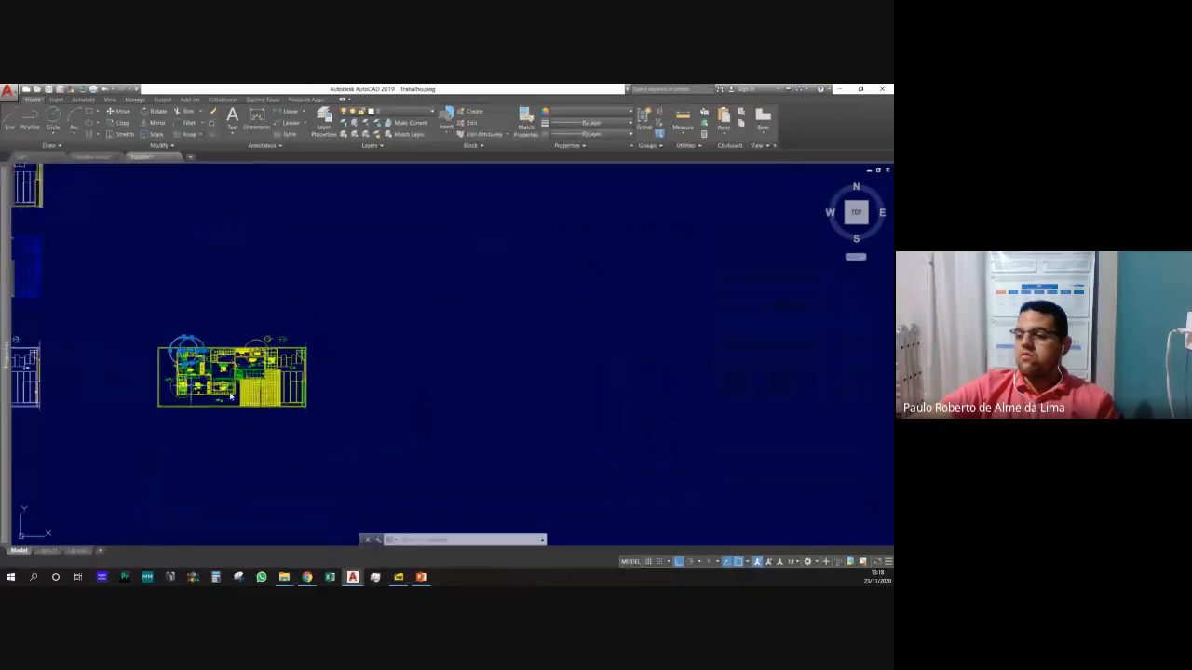
scroll(341, 399, "up", 4)
scroll(337, 402, "up", 2)
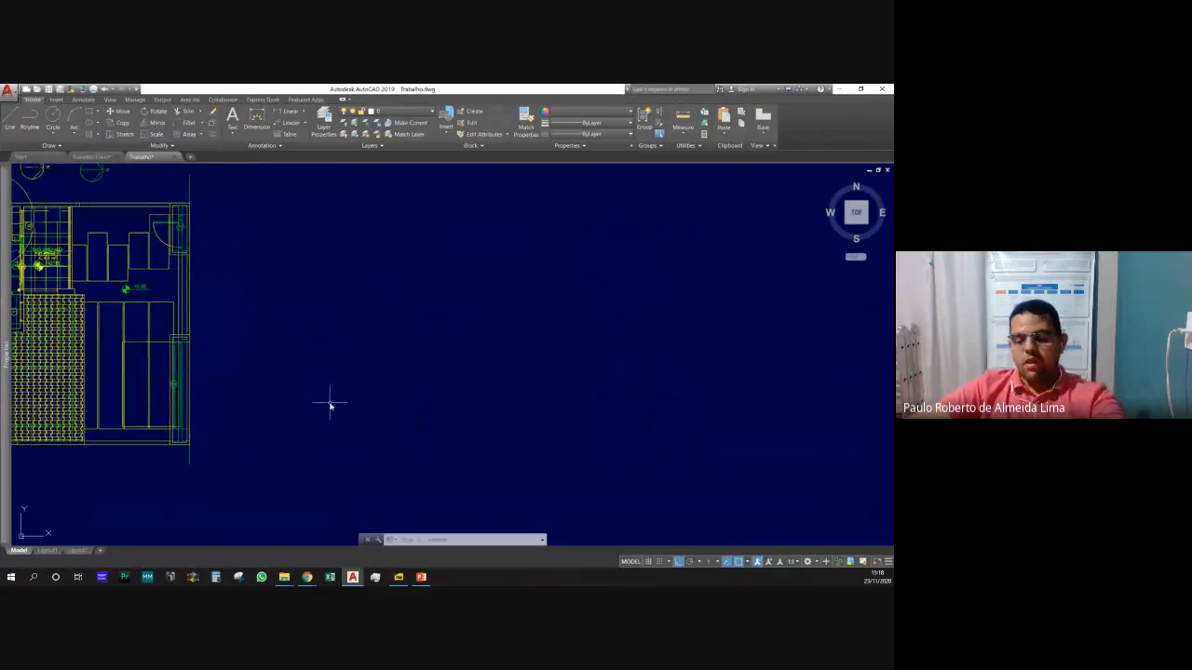
key("Escape")
key("Escape")
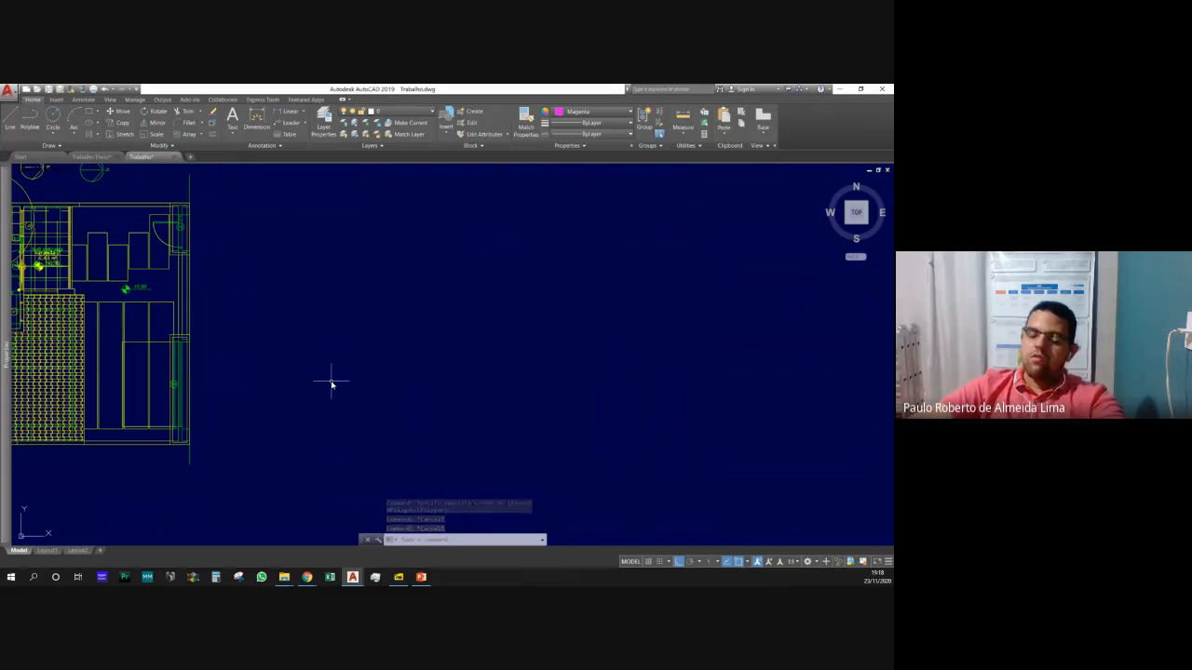
key("Escape")
key("Return")
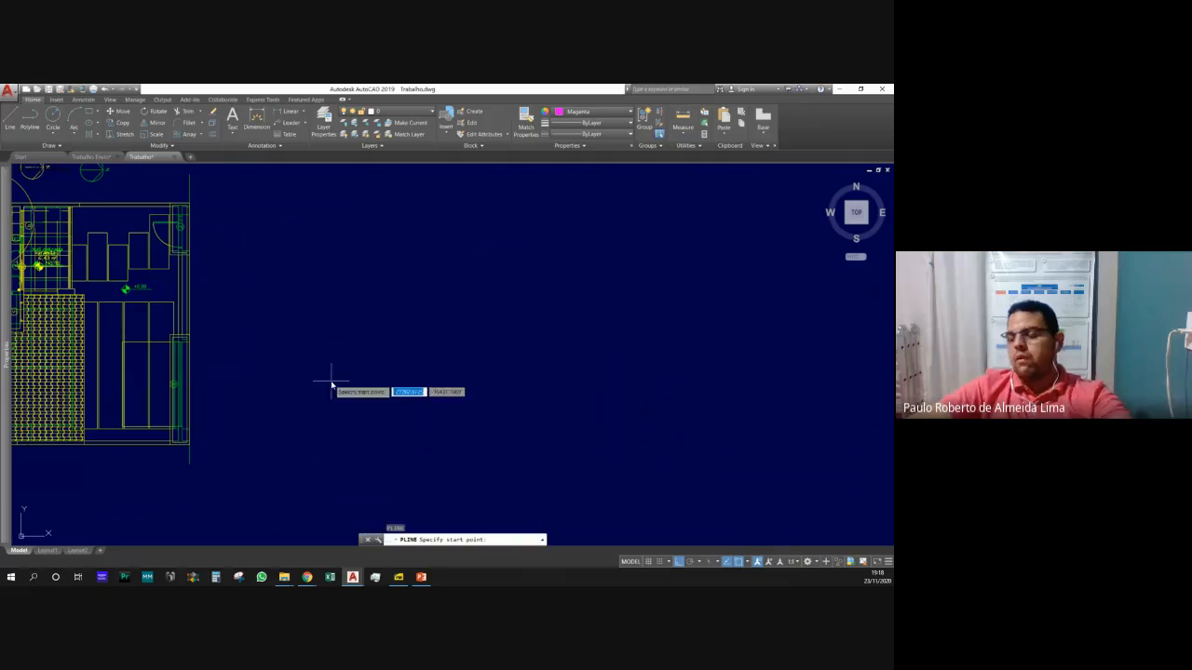
left_click(350, 240)
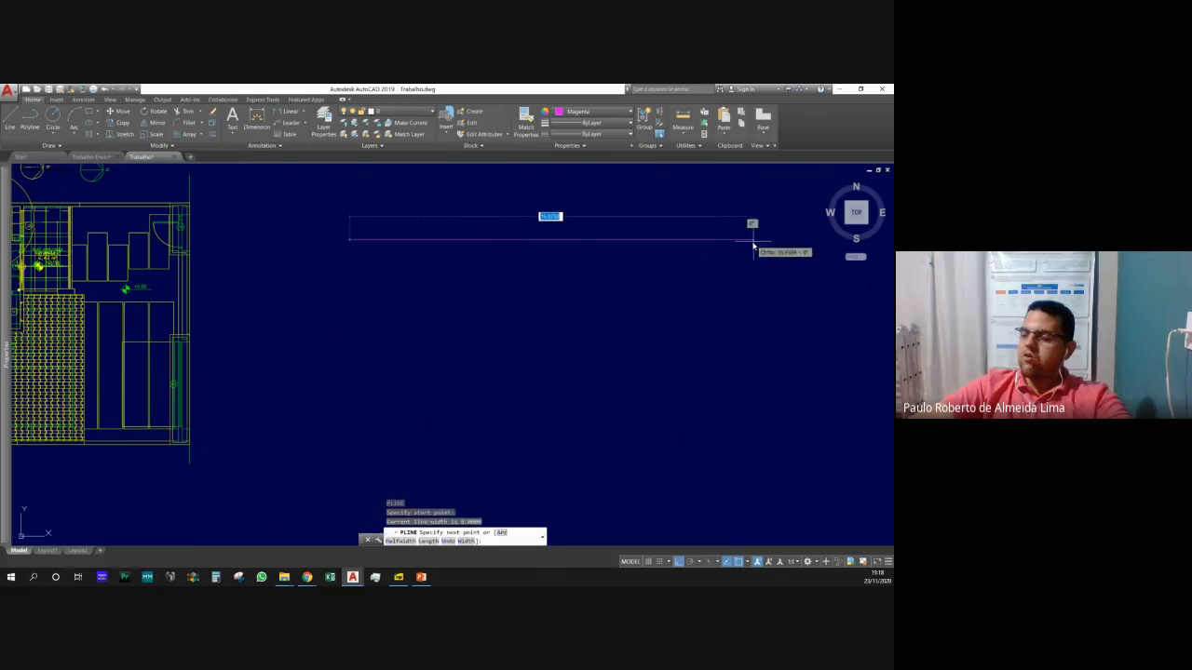
left_click(711, 240)
key("Return")
key("Escape")
key("Escape")
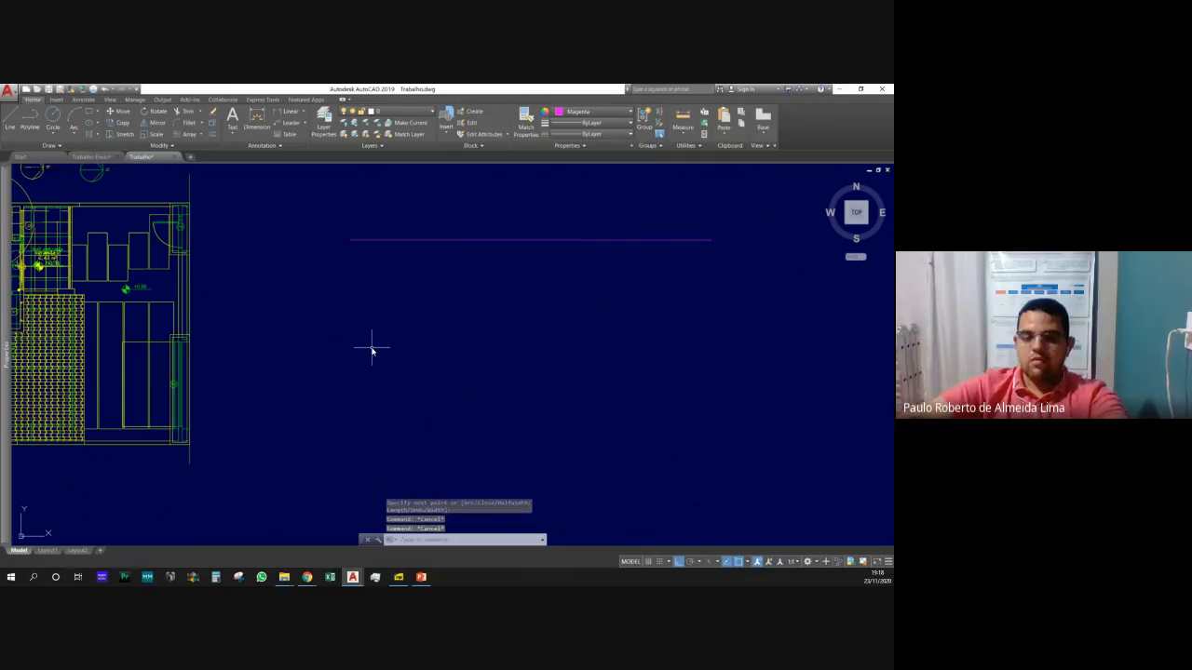
Offset the horizontal magenta line downward twice at 3.20 spacing to make three parallel lines.
type("o")
key("Return")
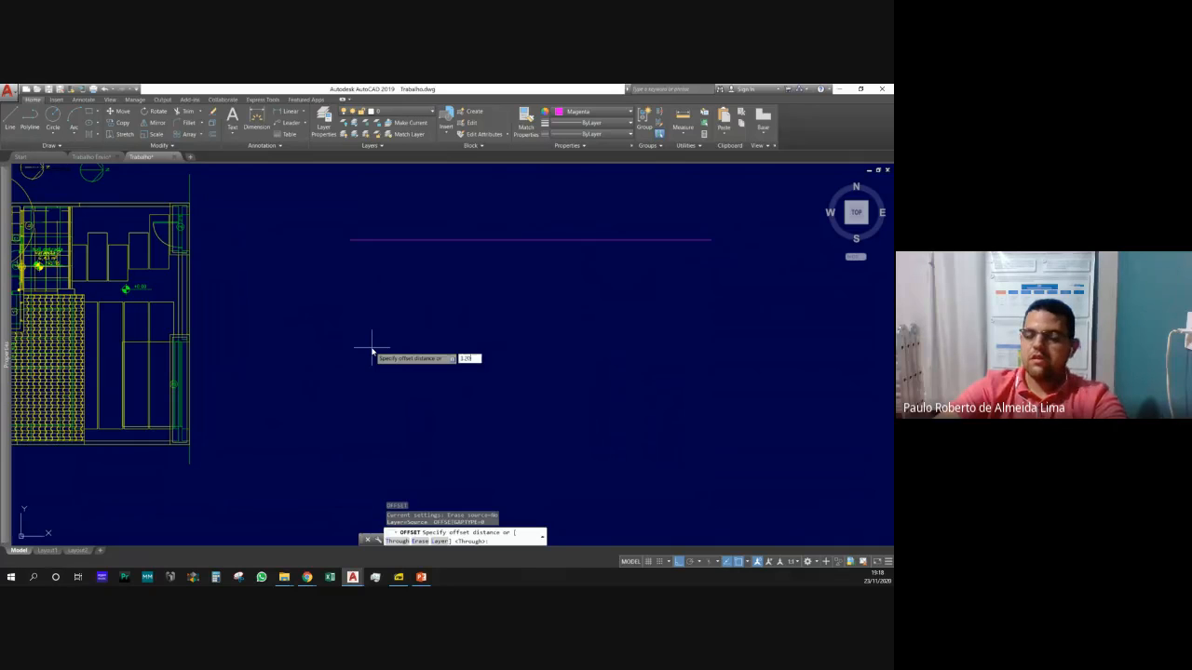
key("Return")
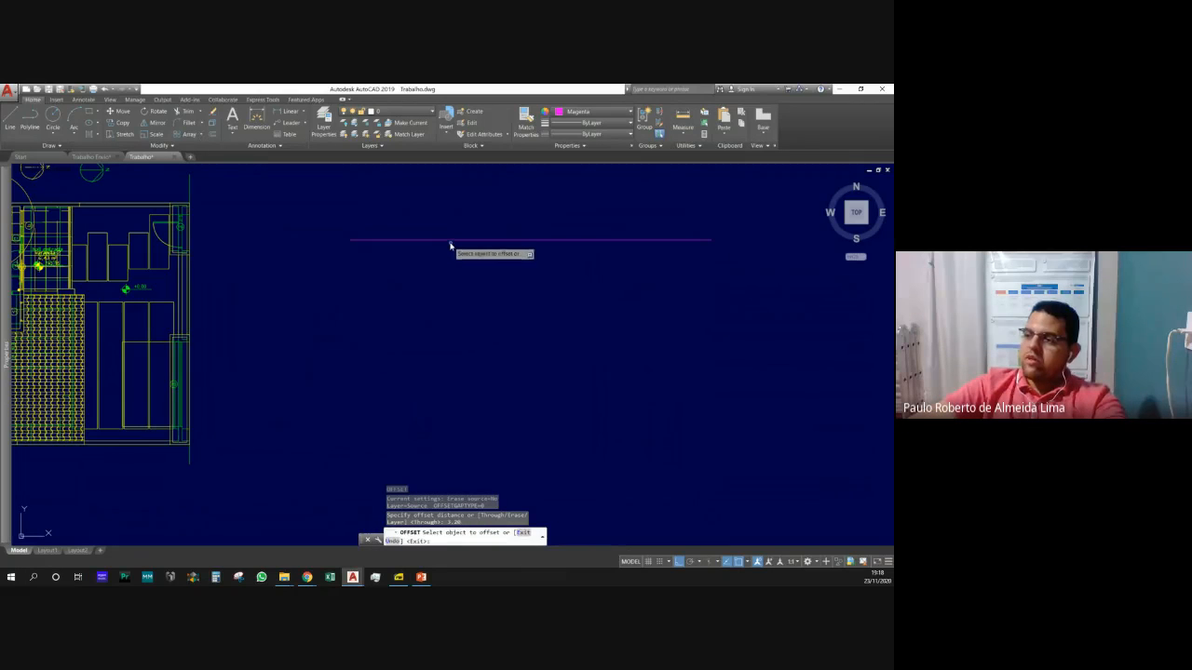
left_click(450, 241)
left_click(452, 374)
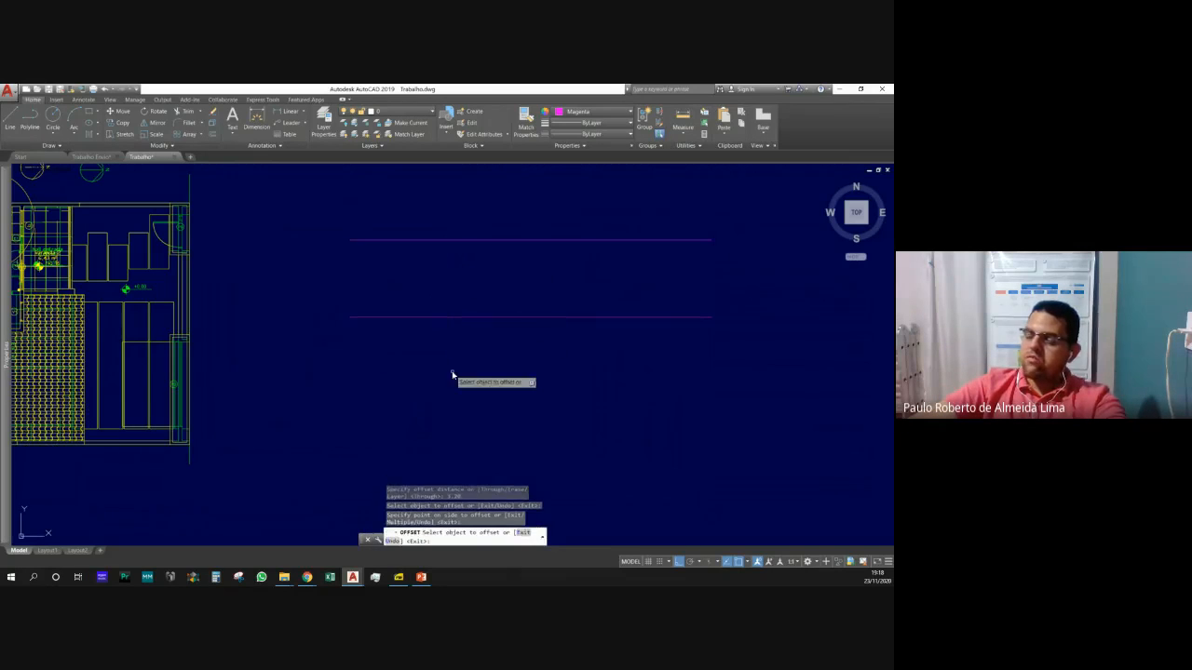
left_click(457, 321)
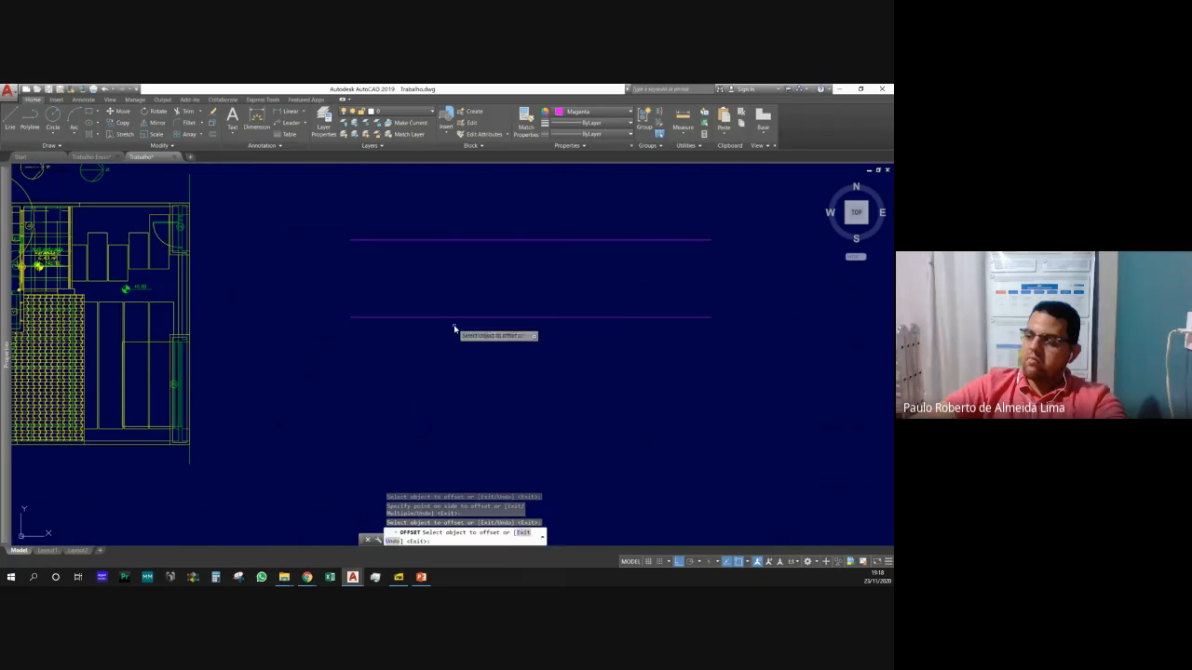
left_click(455, 319)
left_click(440, 379)
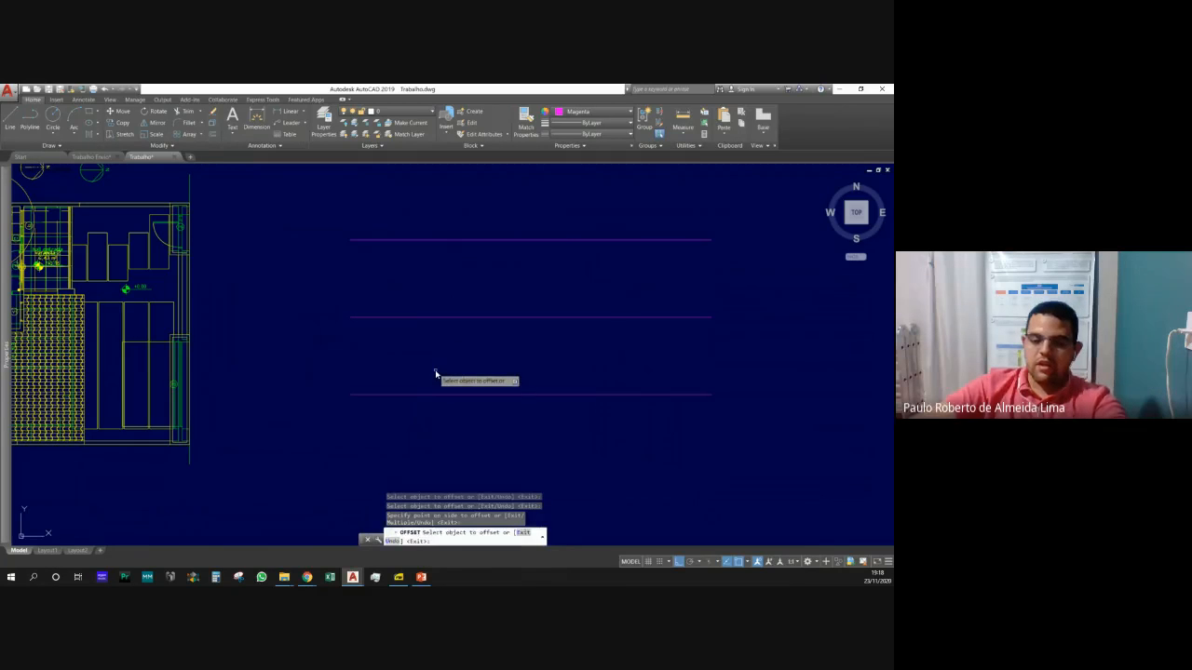
key("Return")
key("Return")
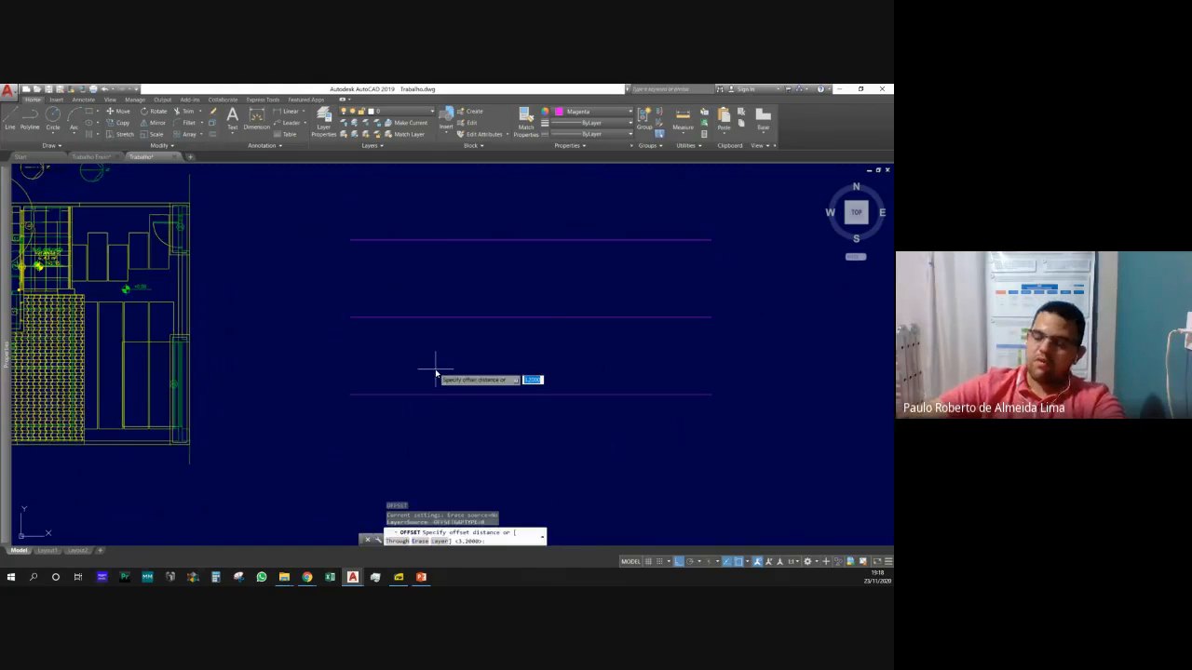
key("Escape")
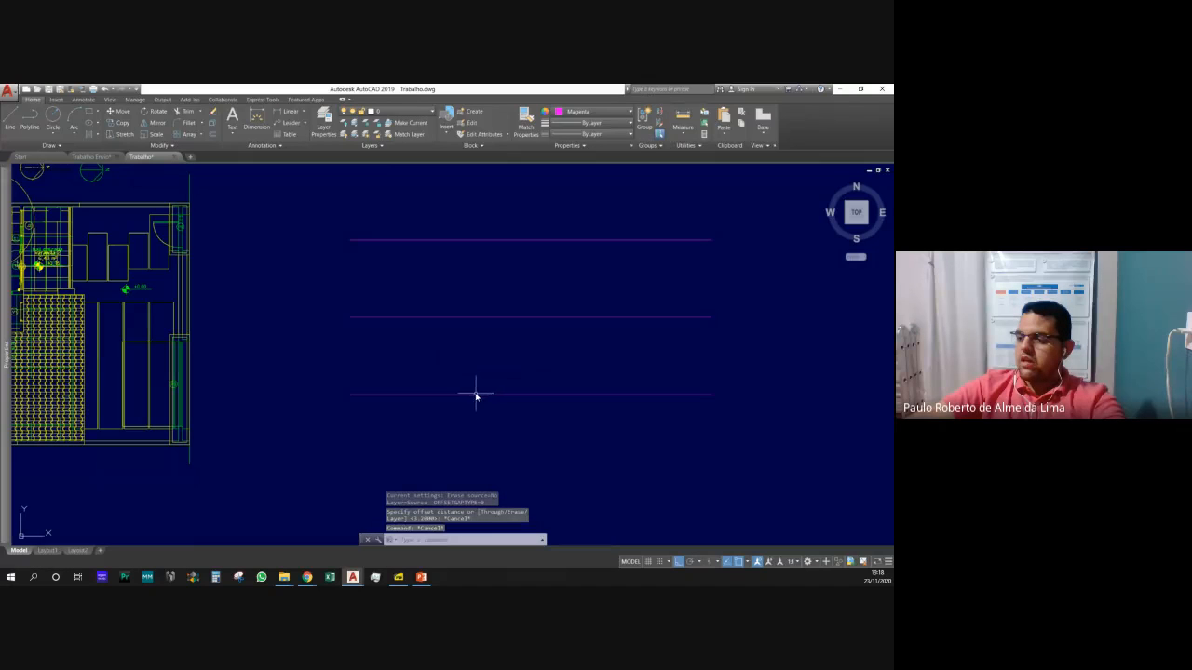
Stretch the right end of the lowest magenta line horizontally well beyond the ends of the upper two lines.
left_click(476, 395)
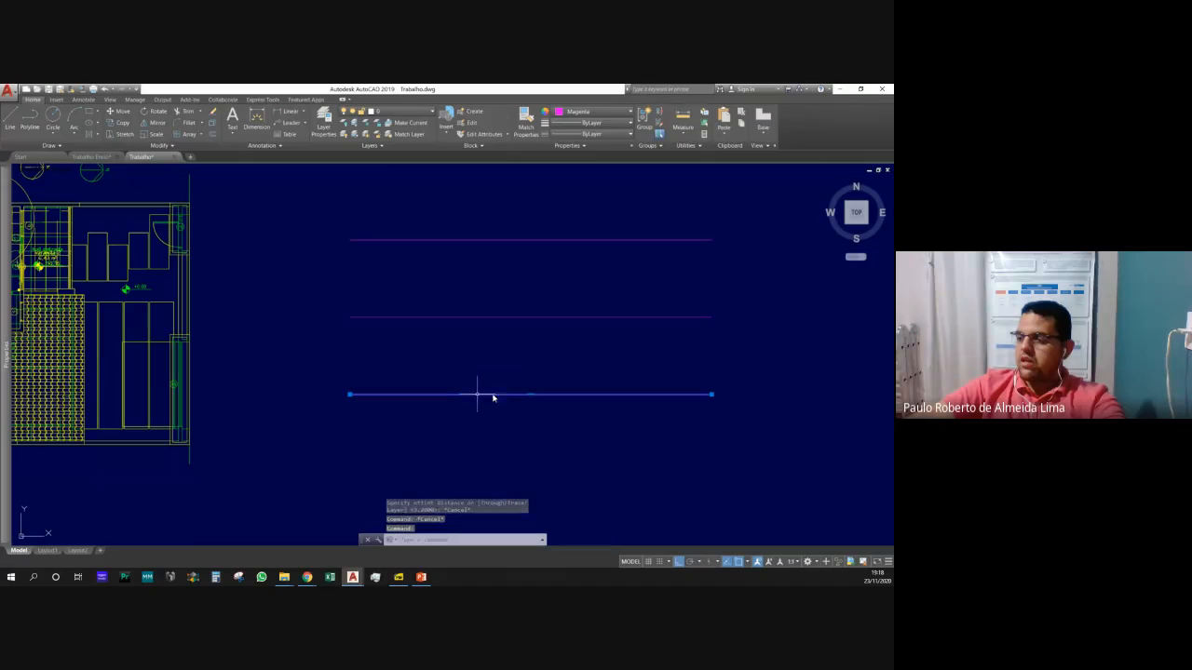
left_click(711, 395)
left_click(848, 395)
key("Escape")
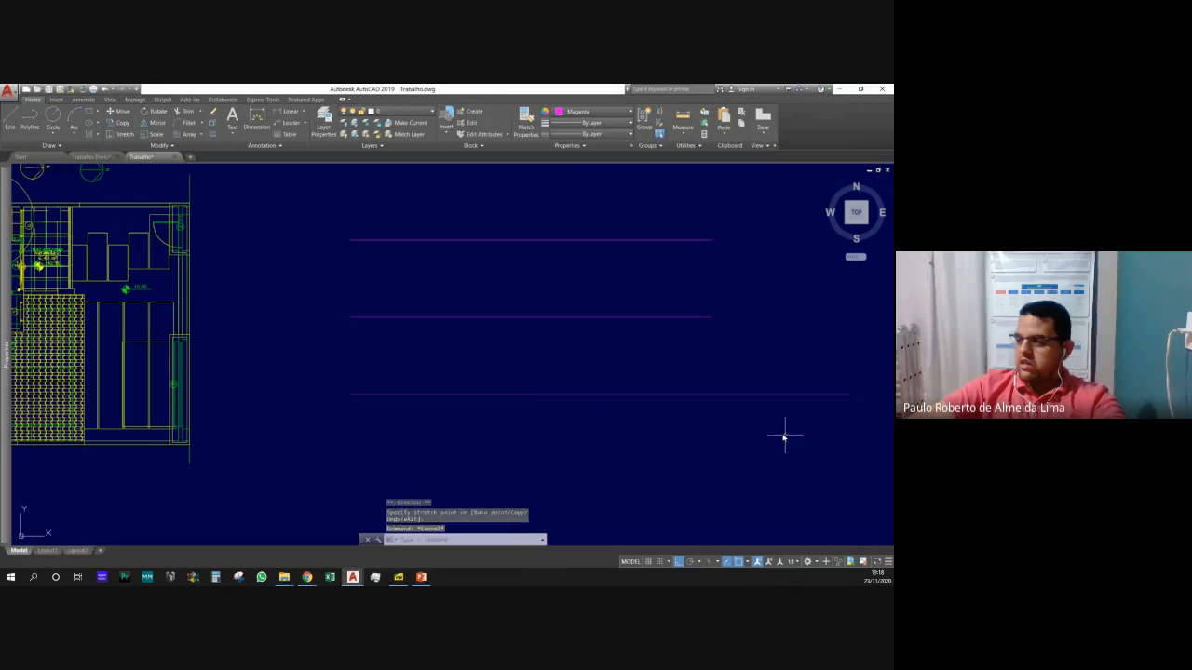
Move the lengthened bottom line horizontally to the left so it extends past both ends of the upper lines.
type("m")
key("Return")
left_click(723, 394)
key("Return")
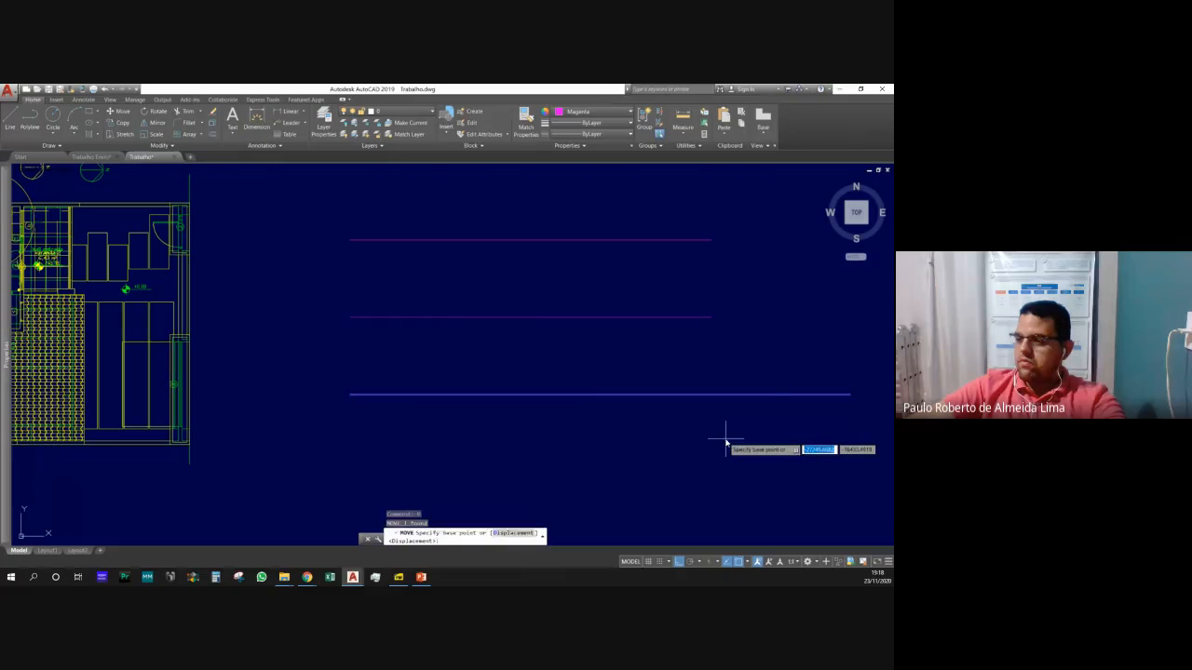
left_click(726, 441)
left_click(662, 434)
key("Escape")
key("Escape")
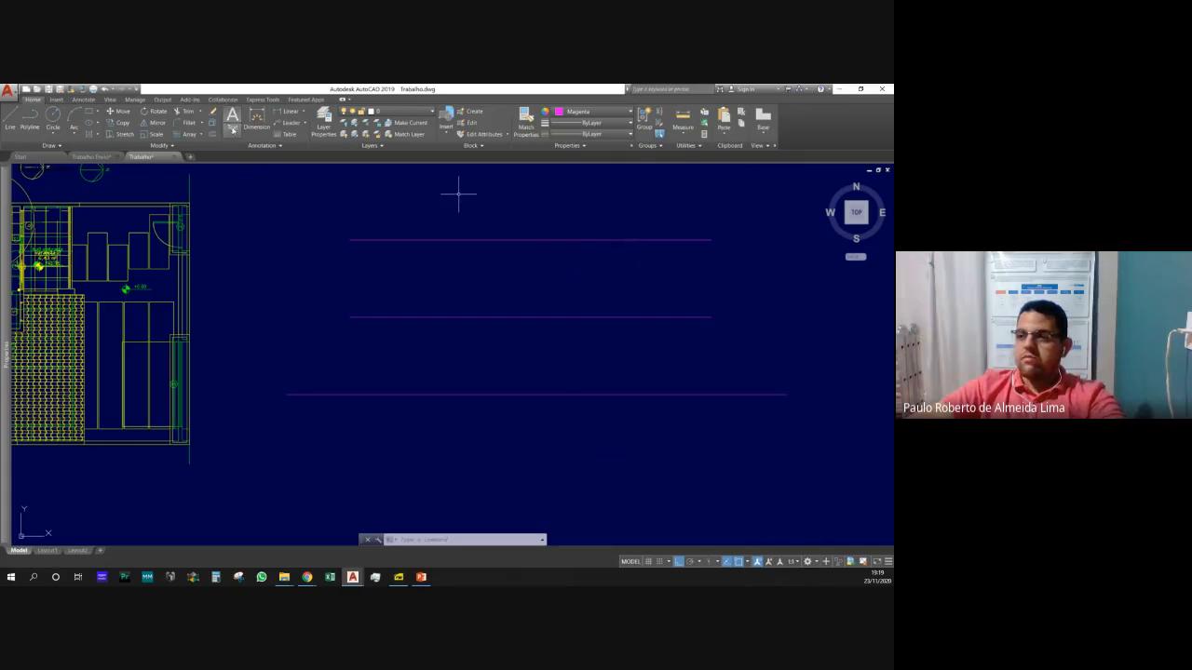
Add the multiline text "Cob" just above the right end of the top magenta line.
left_click(644, 221)
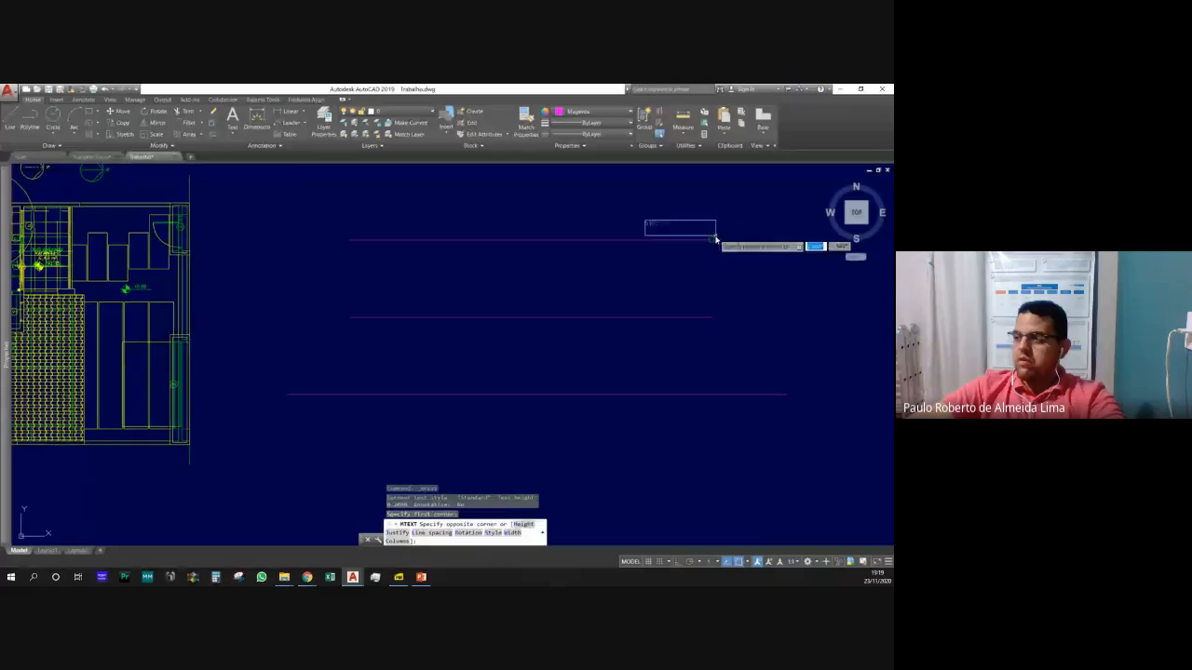
left_click(714, 240)
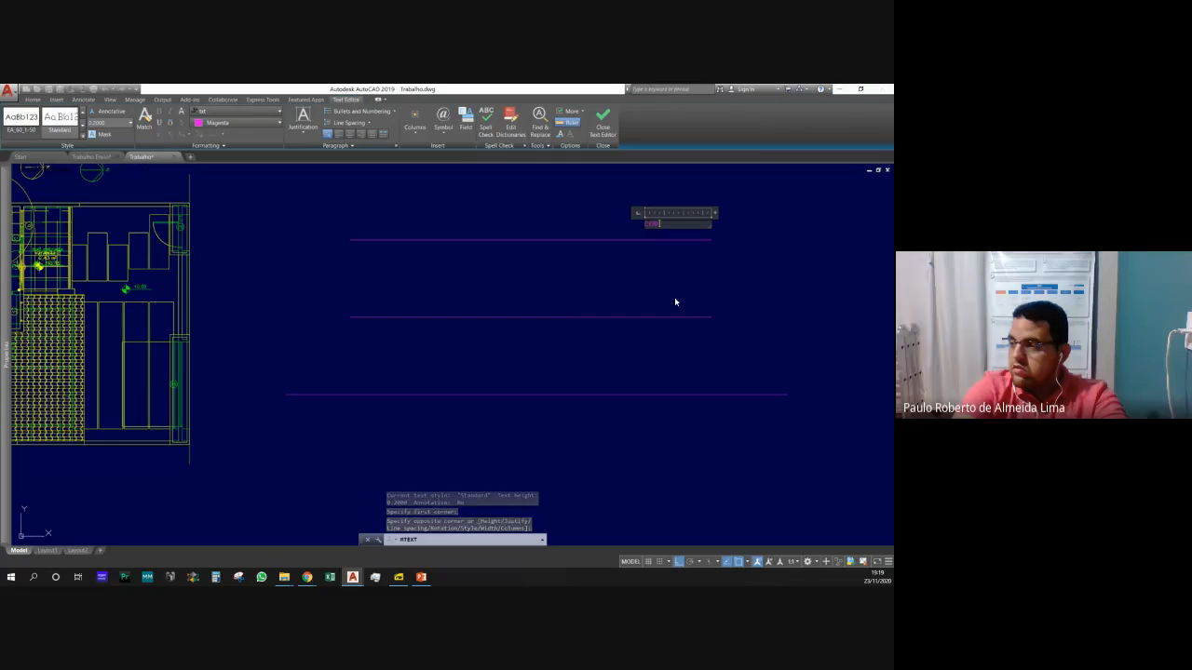
left_click(703, 276)
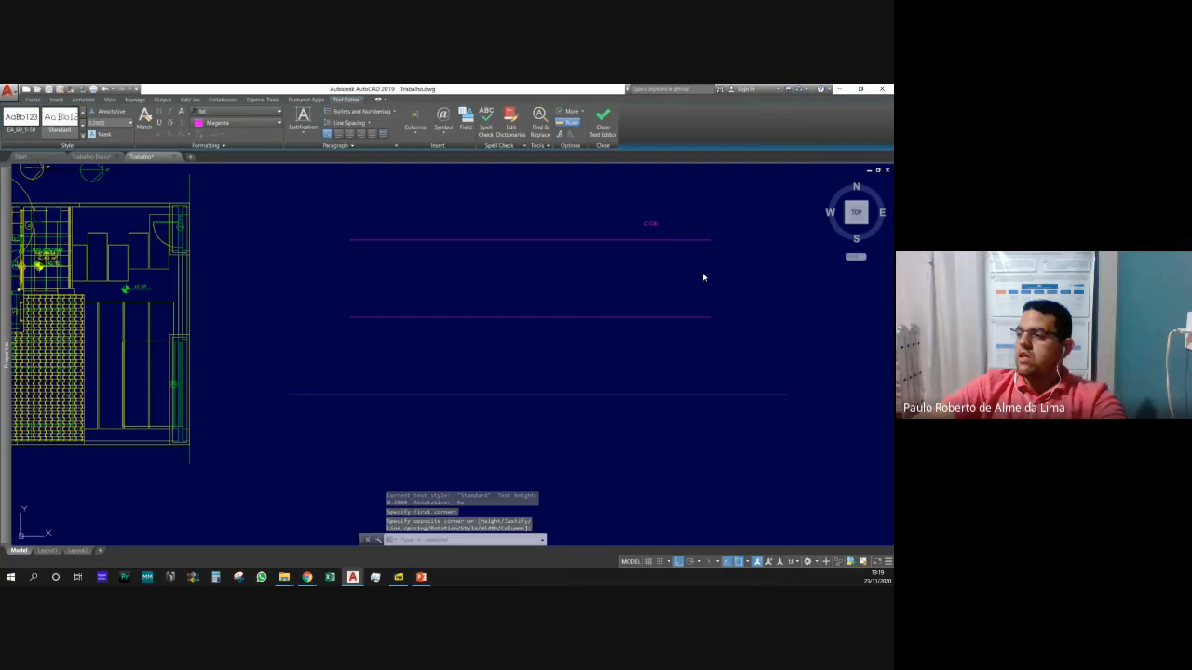
Move the "Cob" text straight down so it sits just above the top line.
left_click(650, 223)
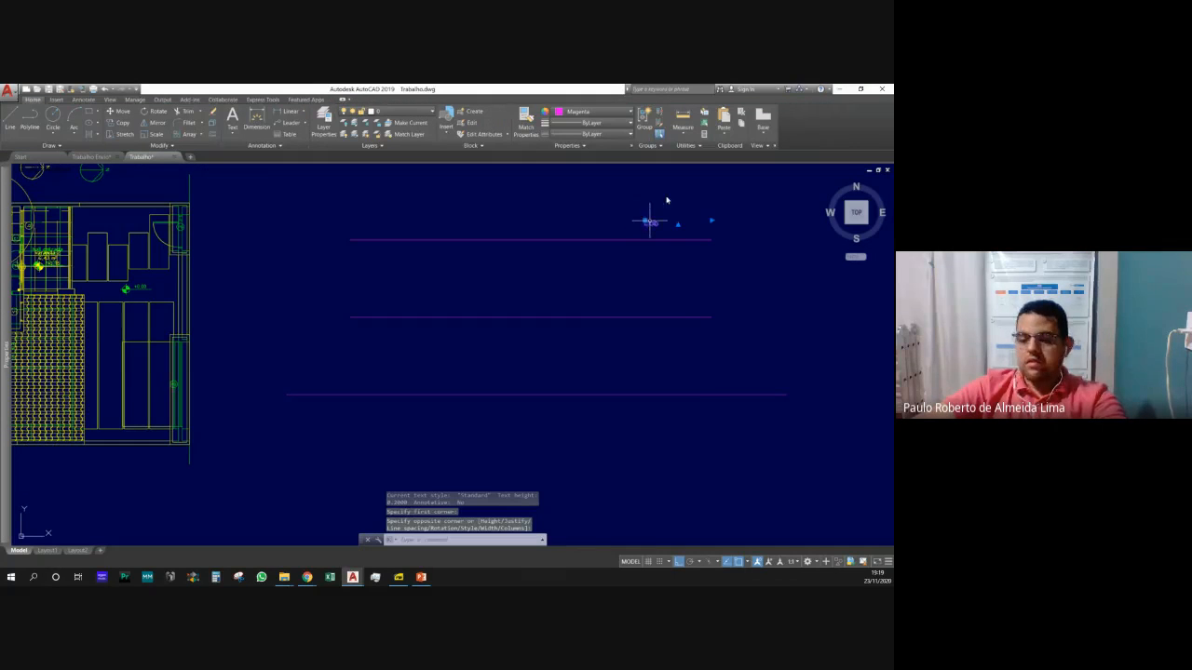
type("m")
key("Return")
left_click(757, 214)
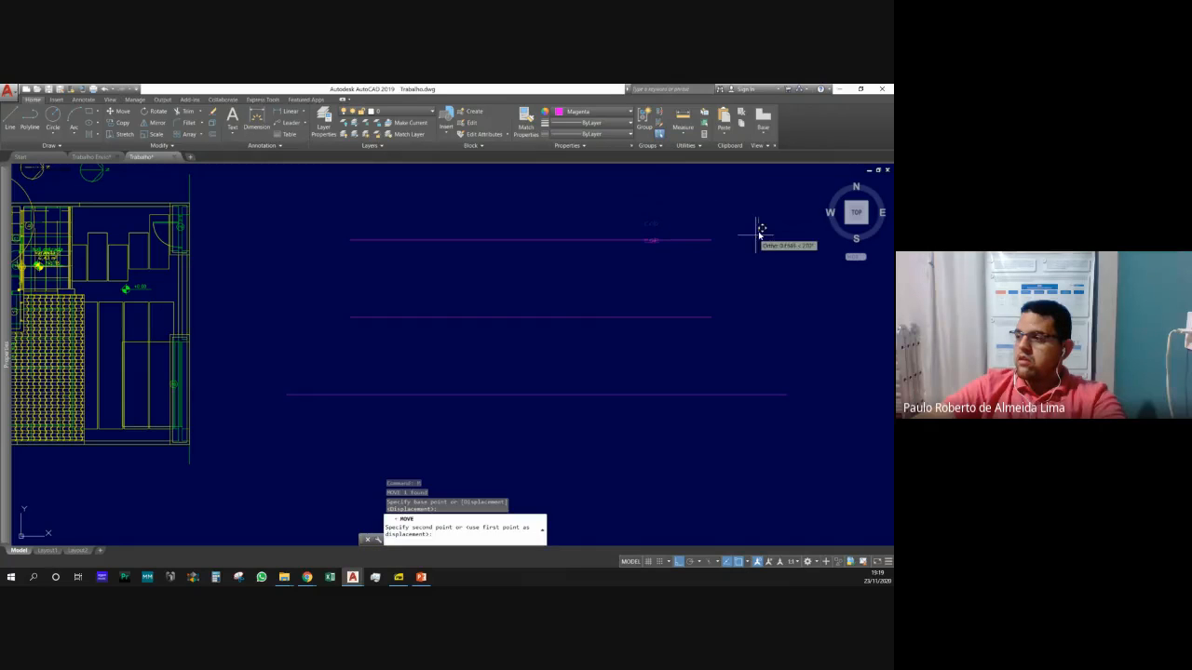
key("Escape")
key("Escape")
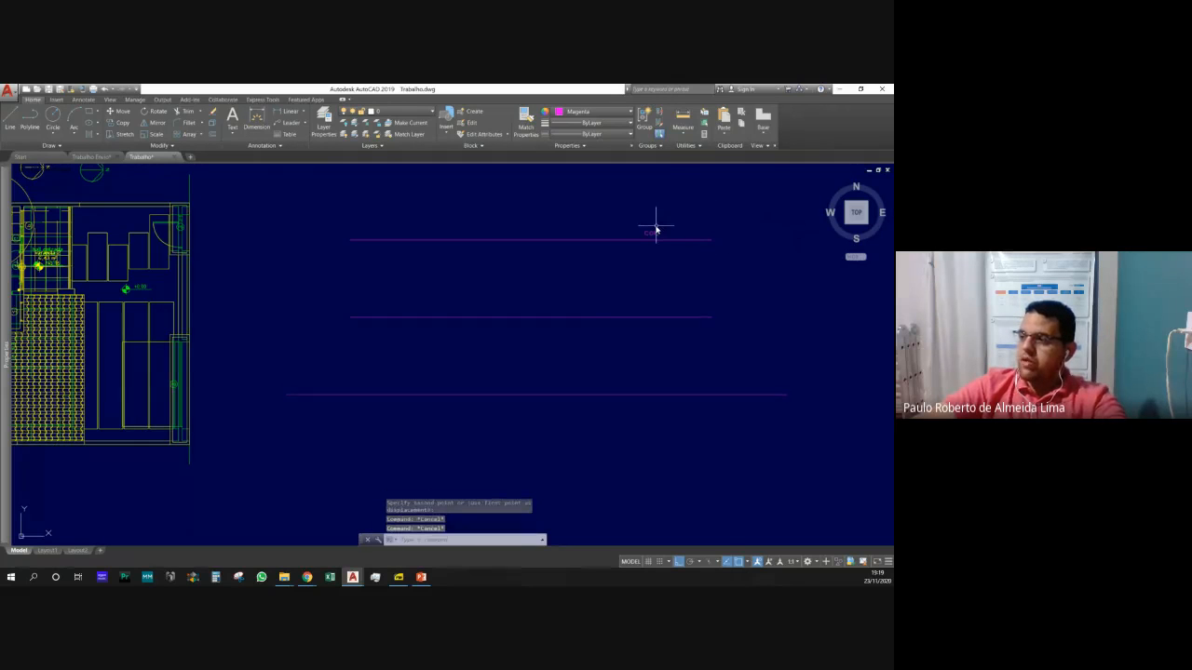
Change the colour of the "Cob" text to White.
left_click(657, 233)
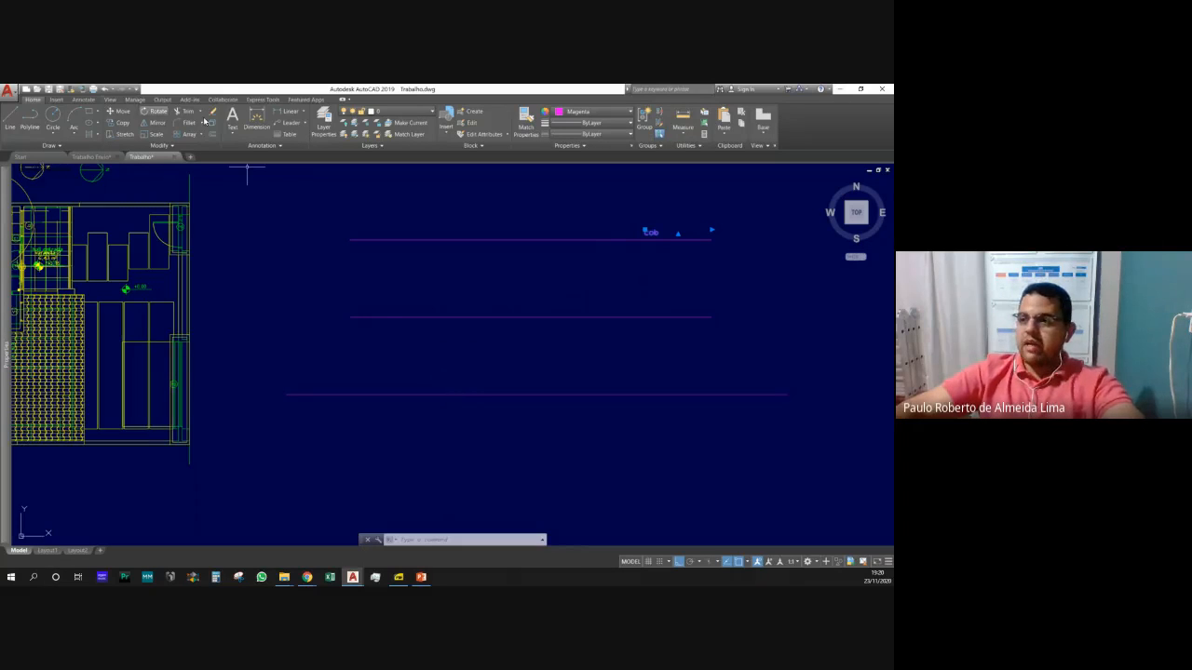
left_click(572, 112)
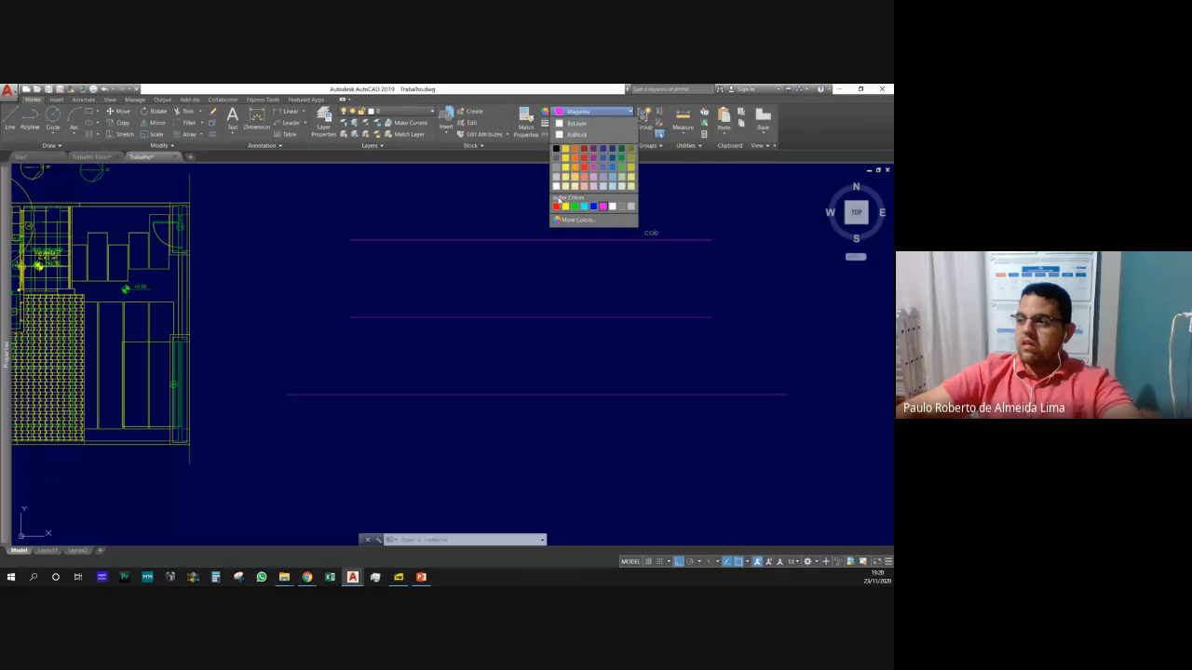
left_click(612, 207)
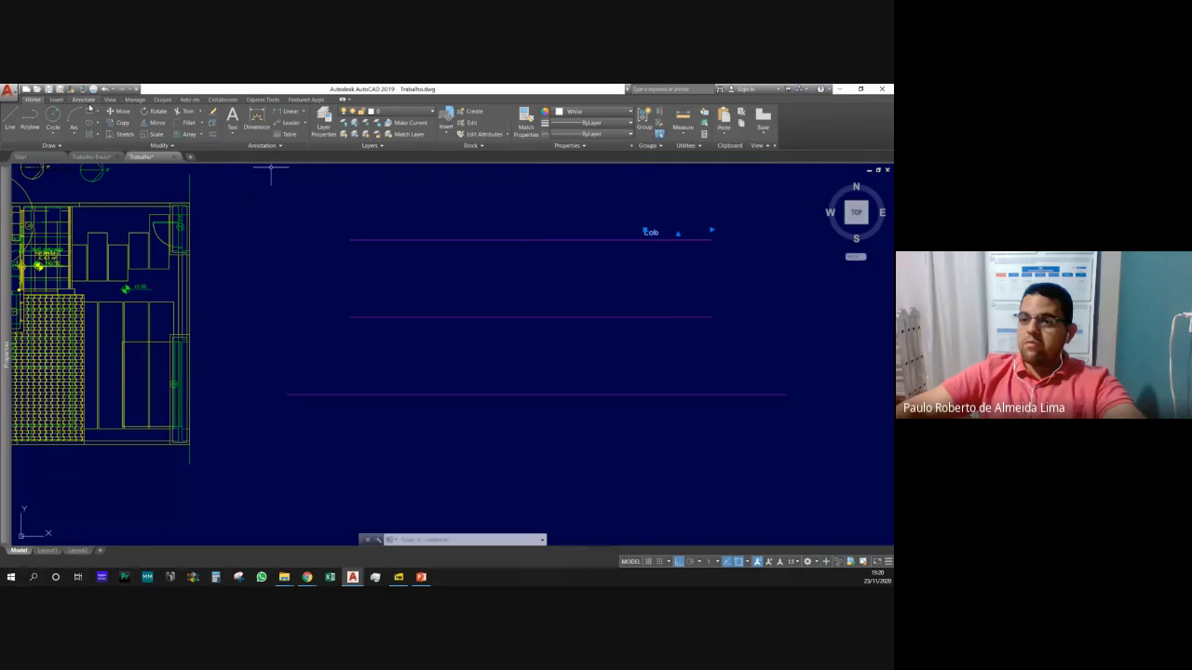
key("Escape")
key("Escape")
Draw a narrow vertical rectangle from the right end of the middle line down to slightly below the bottom line.
key("space")
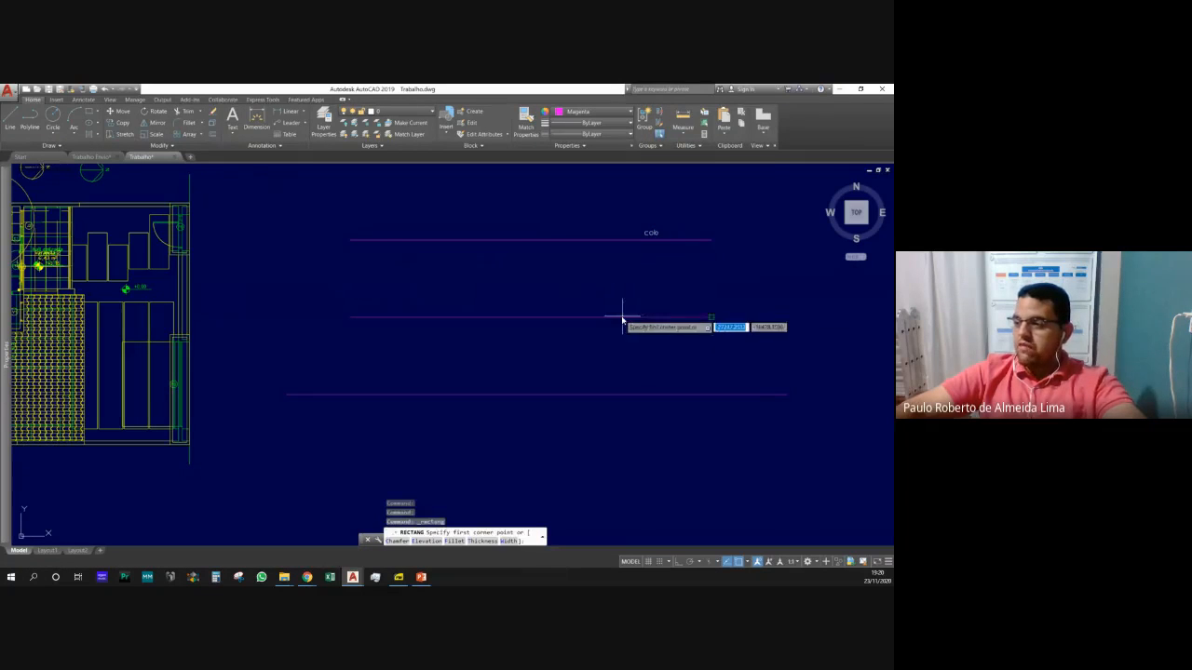
left_click(710, 318)
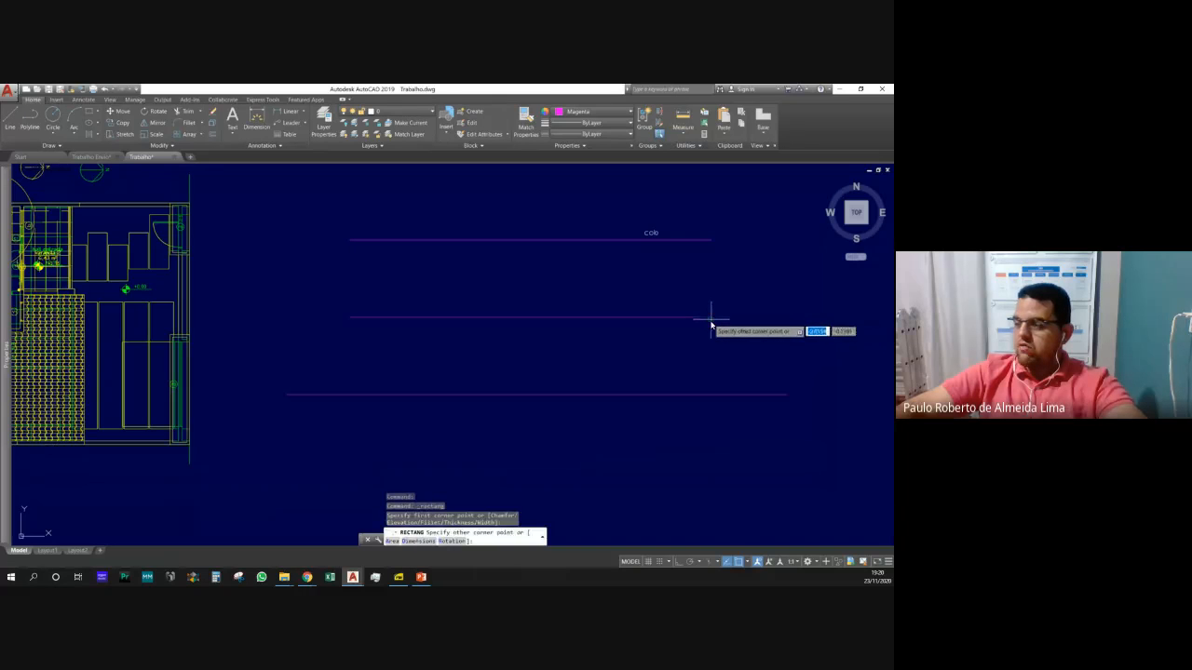
left_click(703, 407)
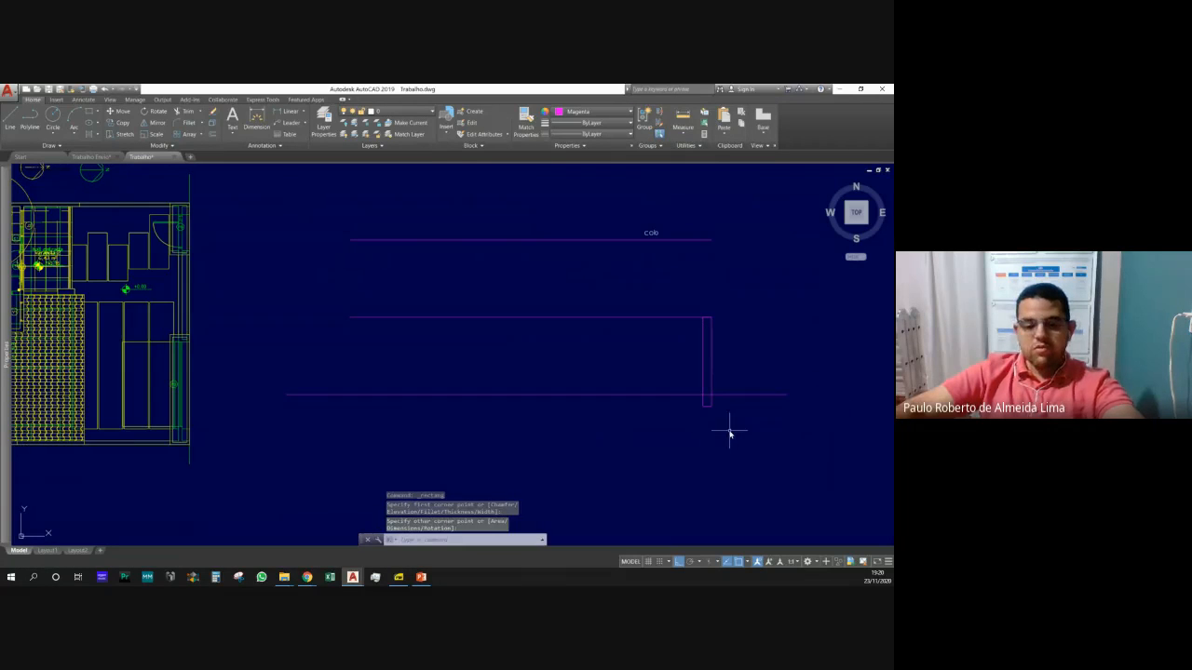
Trim the rectangle's vertical sides where they extend below the bottom line.
type("tr")
key("Return")
key("Return")
left_click(712, 410)
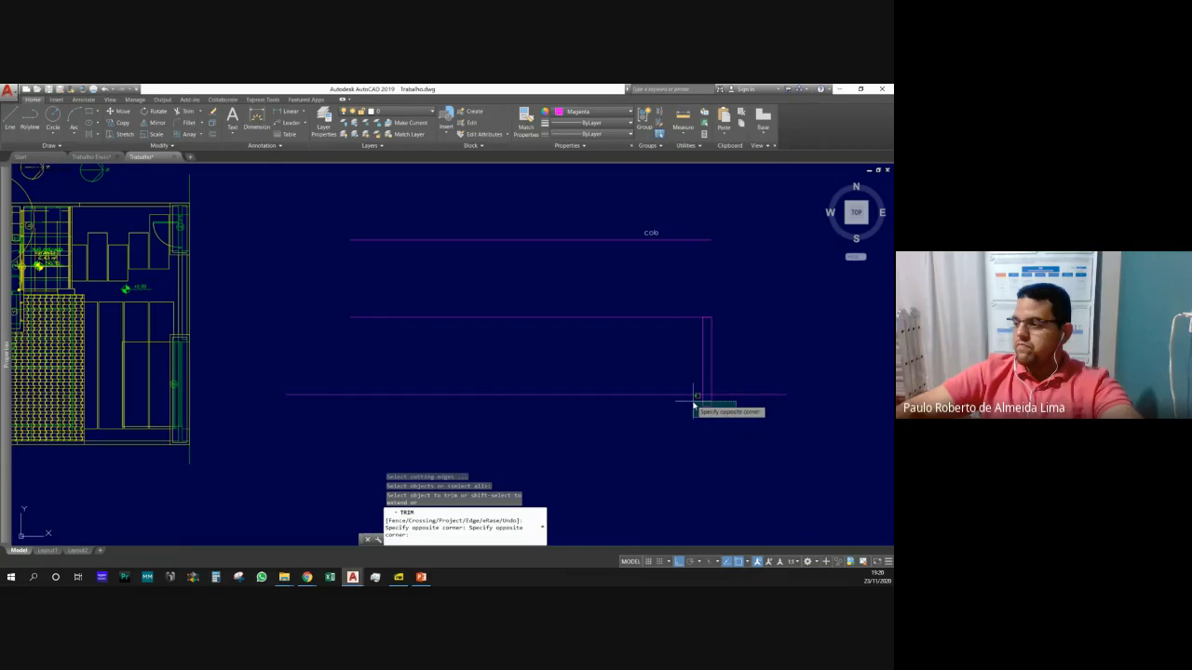
left_click(694, 409)
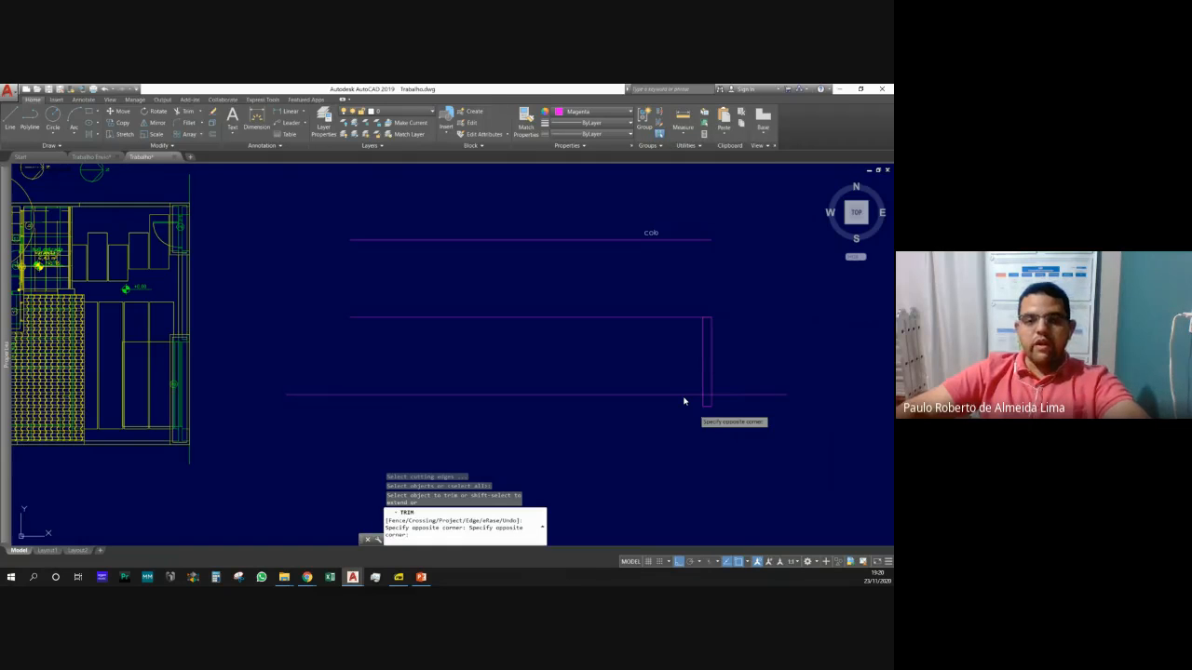
left_click(683, 401)
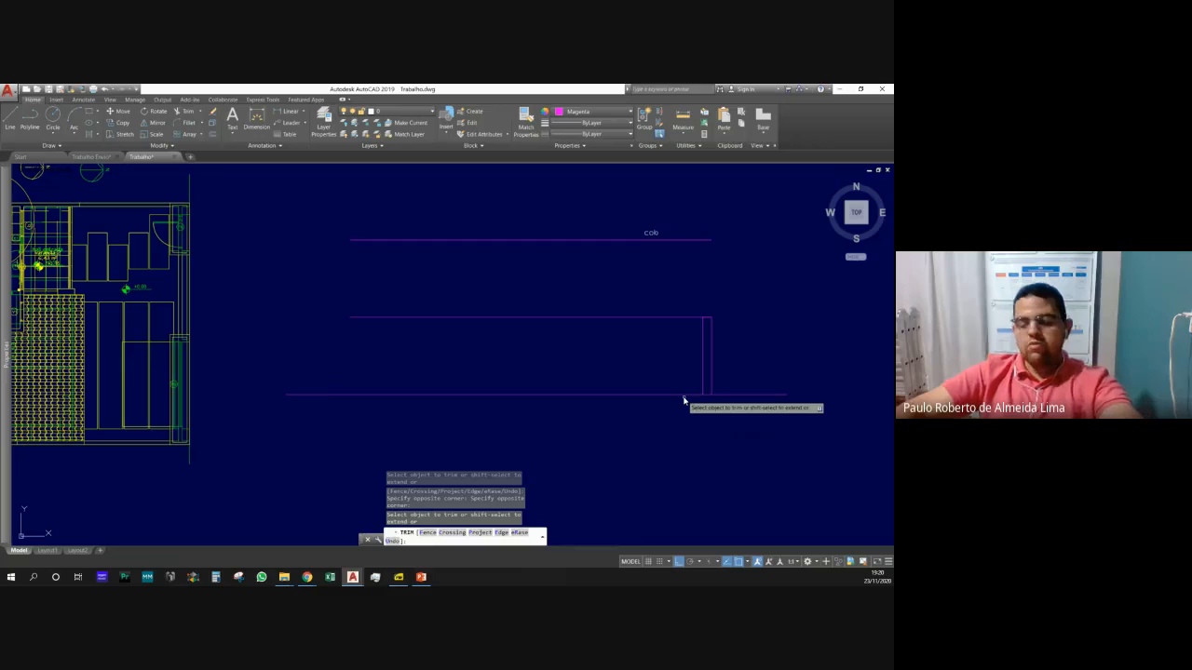
key("Escape")
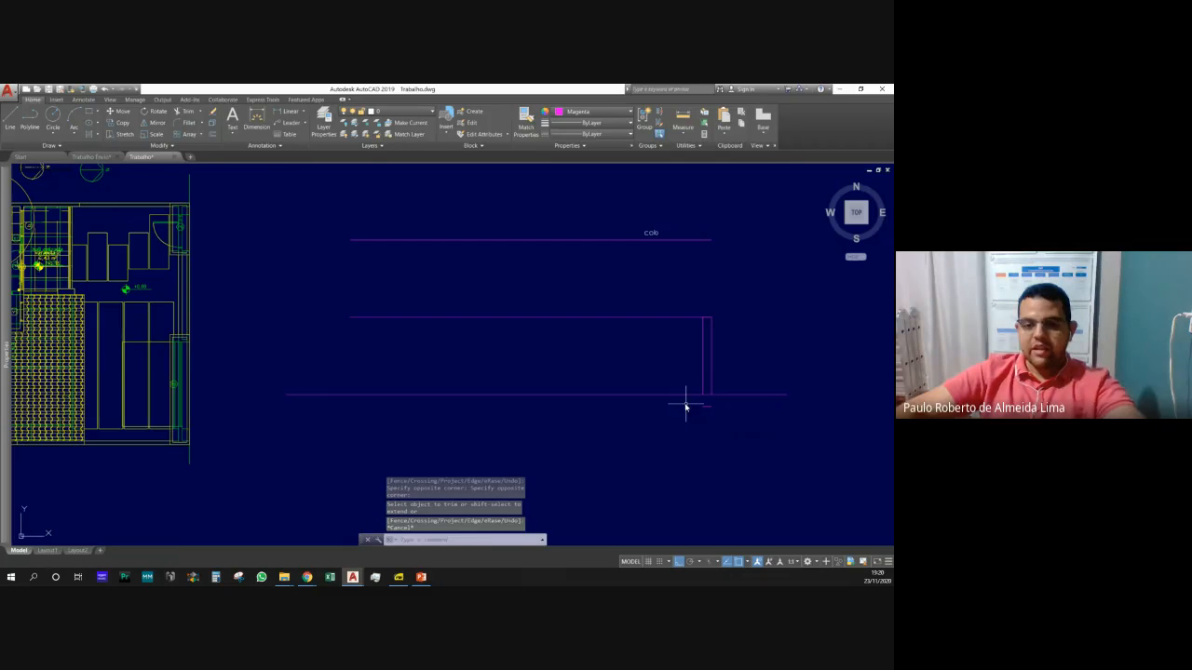
key("Escape")
key("Escape")
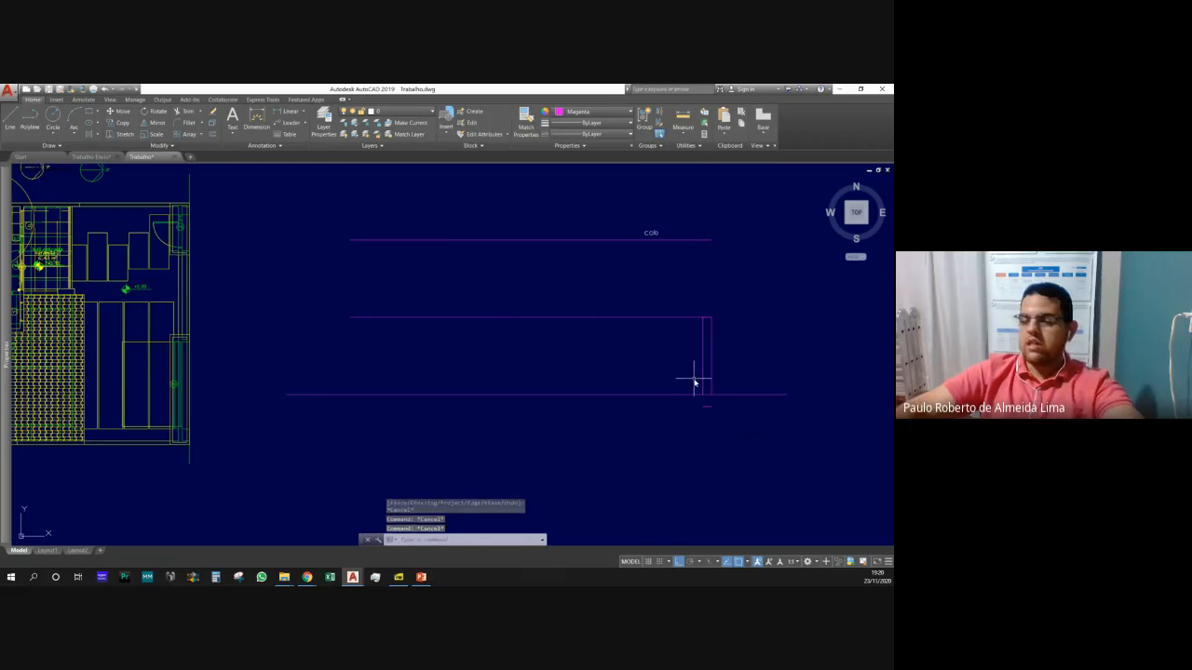
Erase the short leftover rectangle segment below the bottom line.
left_click(736, 428)
left_click(693, 399)
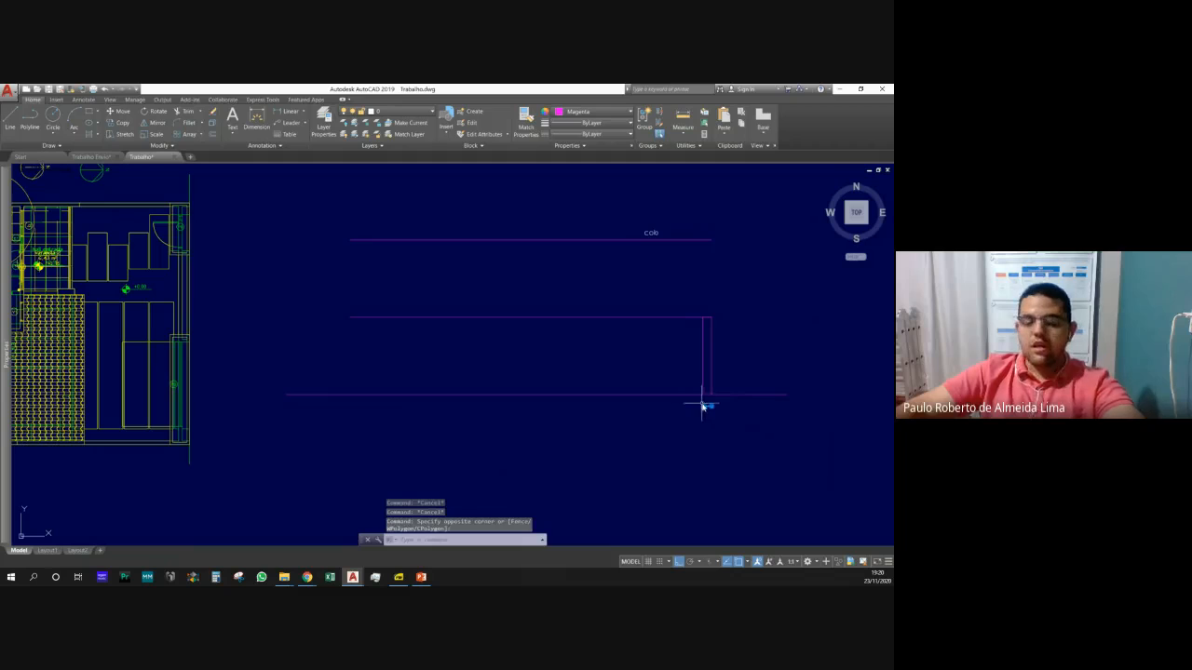
type("e")
key("Return")
key("Escape")
key("Escape")
Change the colour of the trimmed vertical rectangle between the middle and bottom lines to White.
left_click(729, 358)
left_click(693, 345)
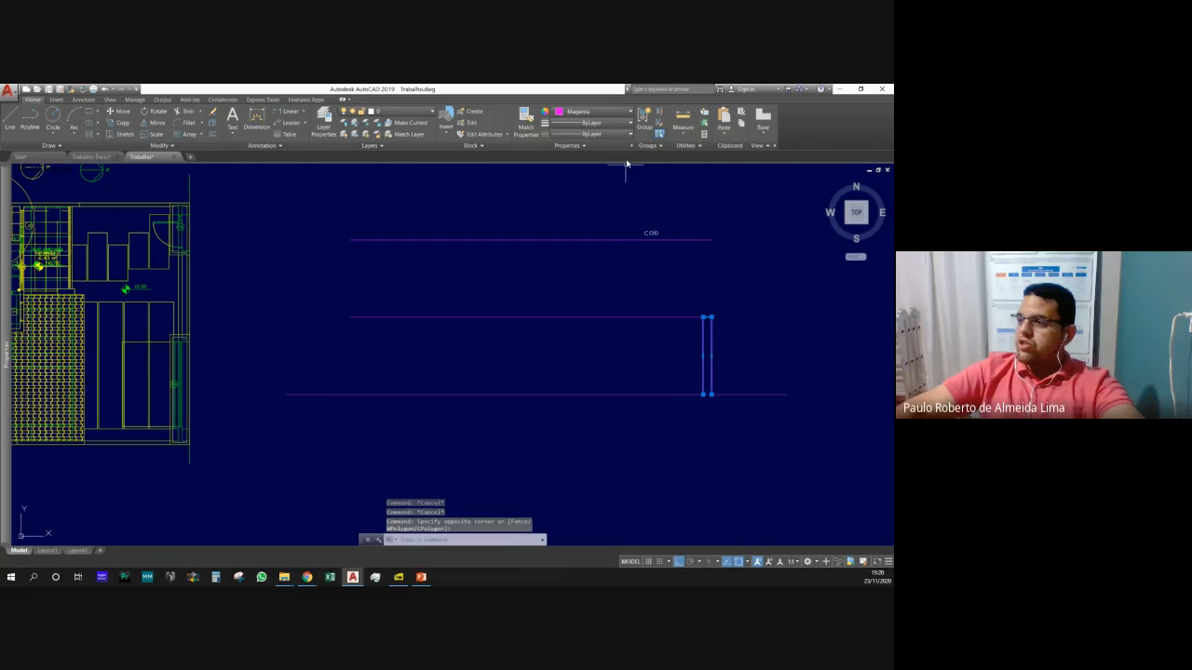
left_click(620, 110)
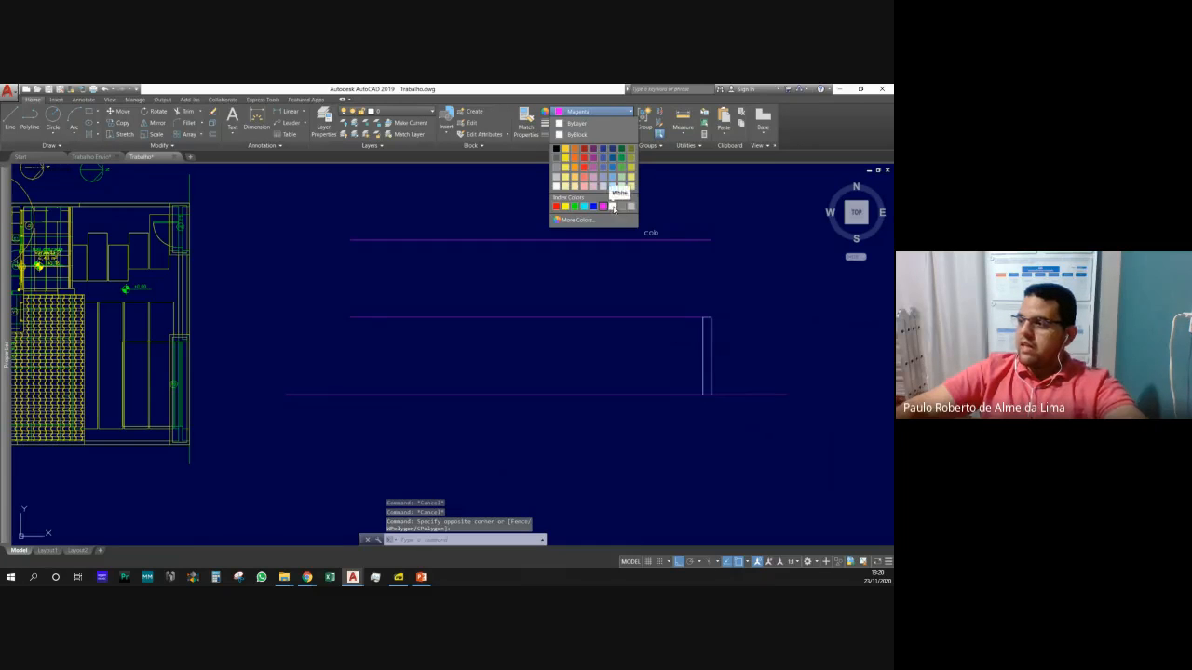
left_click(617, 186)
key("Escape")
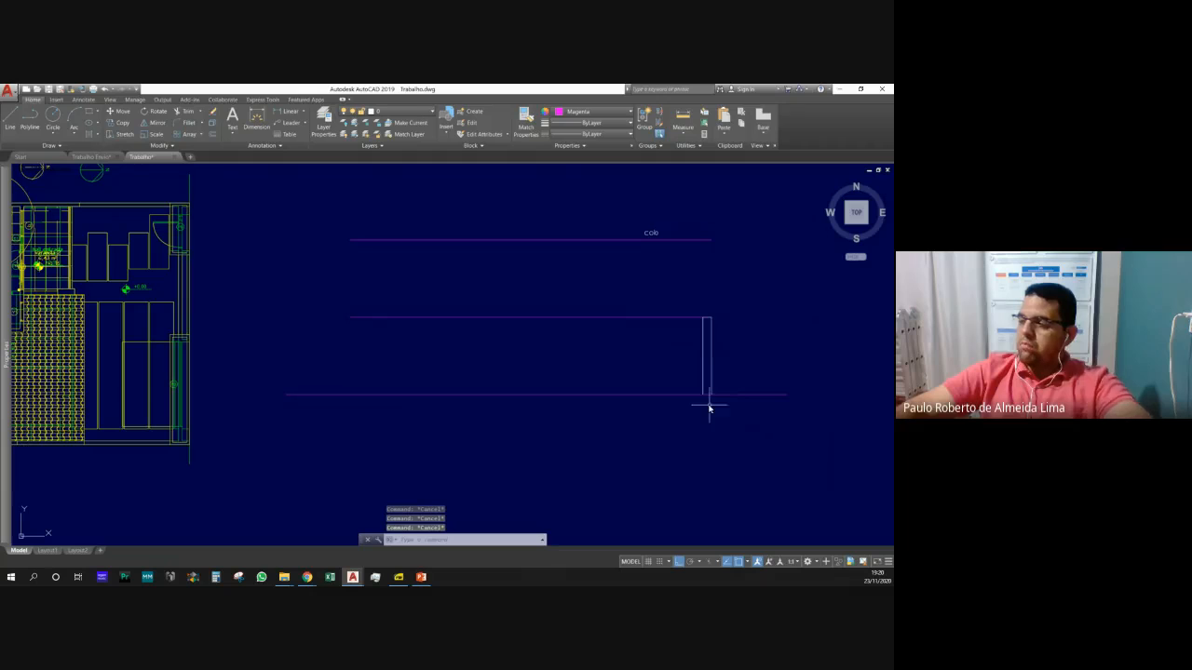
scroll(711, 323, "up", 2)
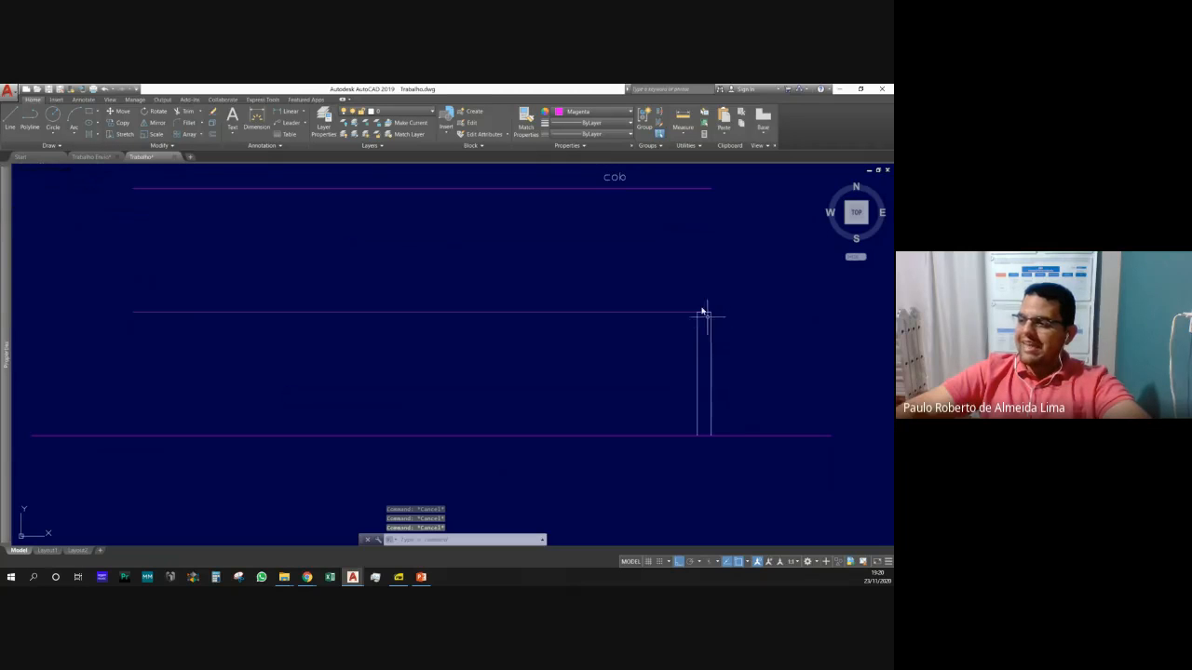
key("Escape")
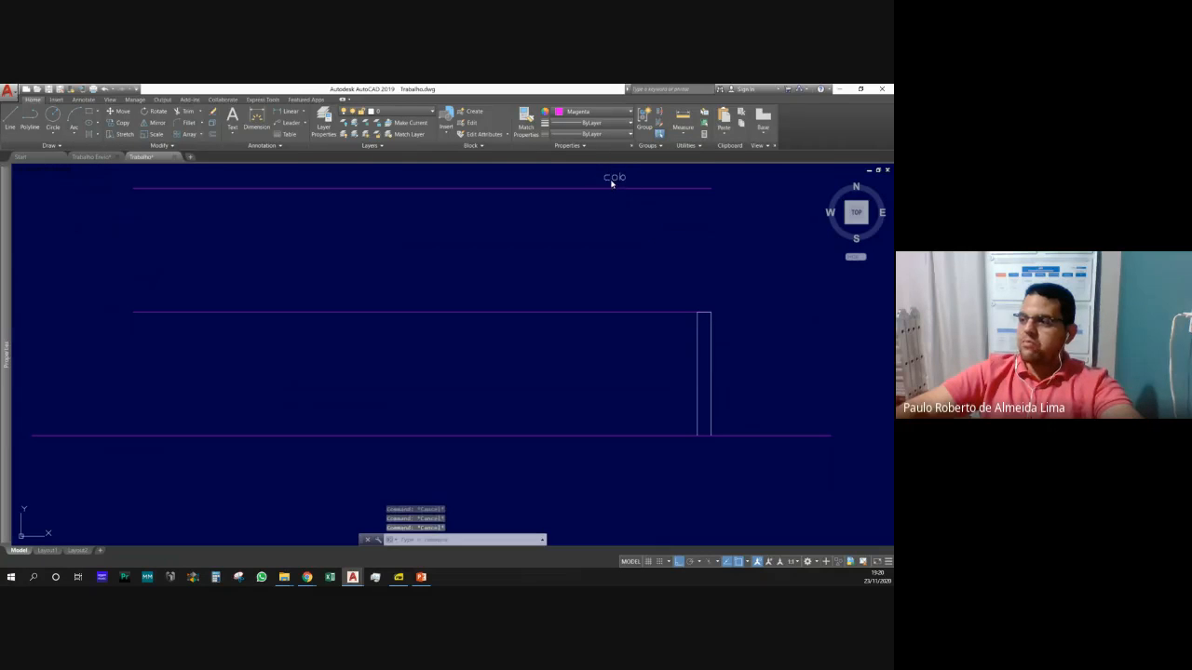
Copy the "cob" label straight down to just above the middle and bottom level lines.
left_click(612, 178)
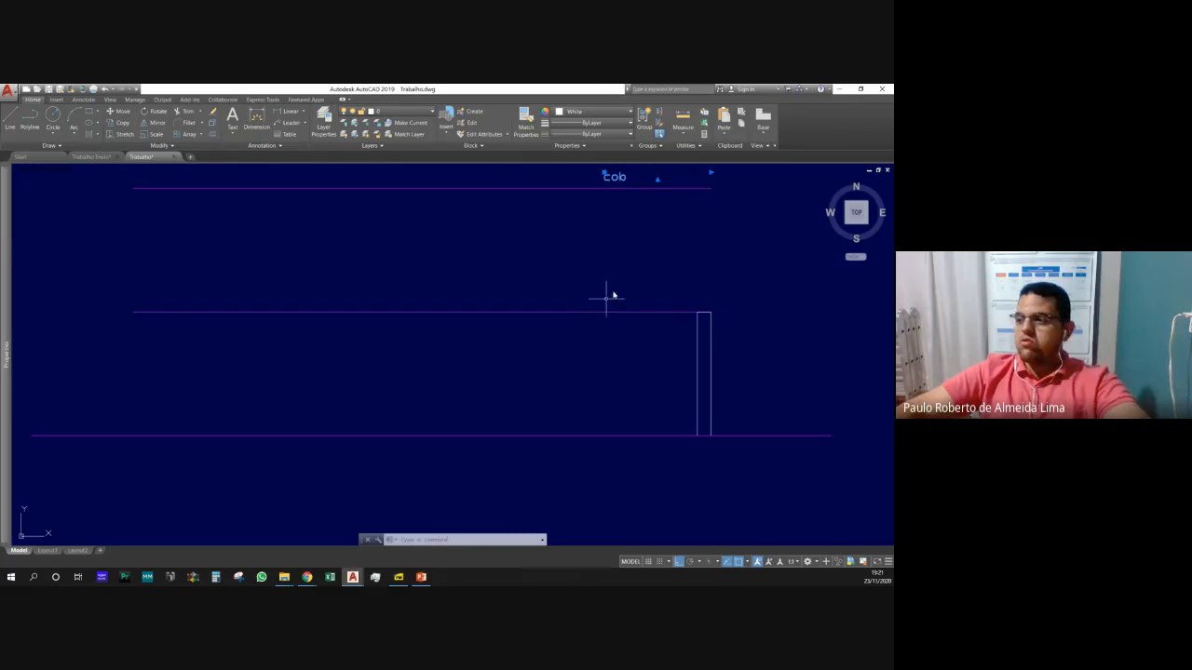
type("co")
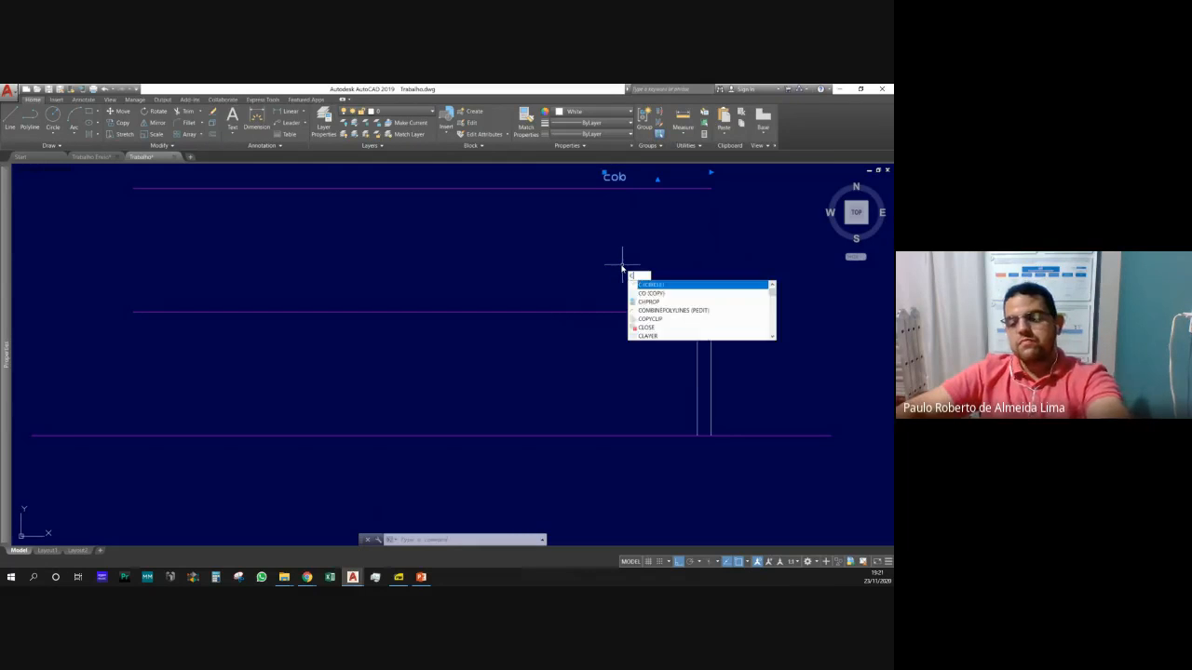
key("Return")
left_click(747, 207)
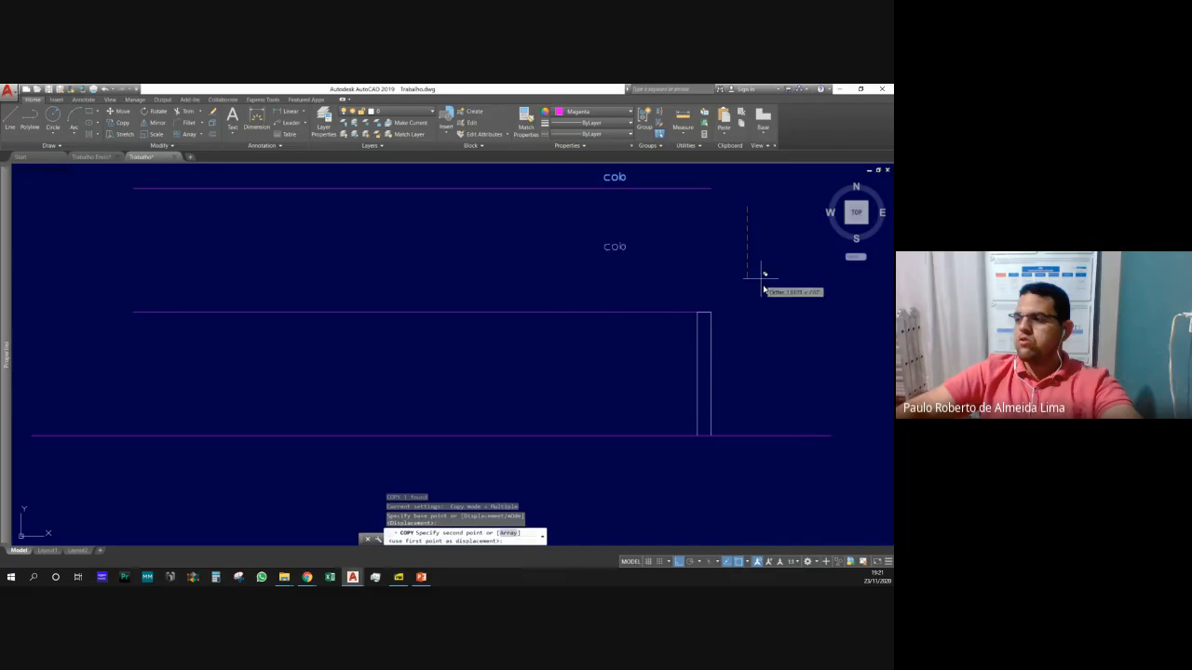
left_click(767, 331)
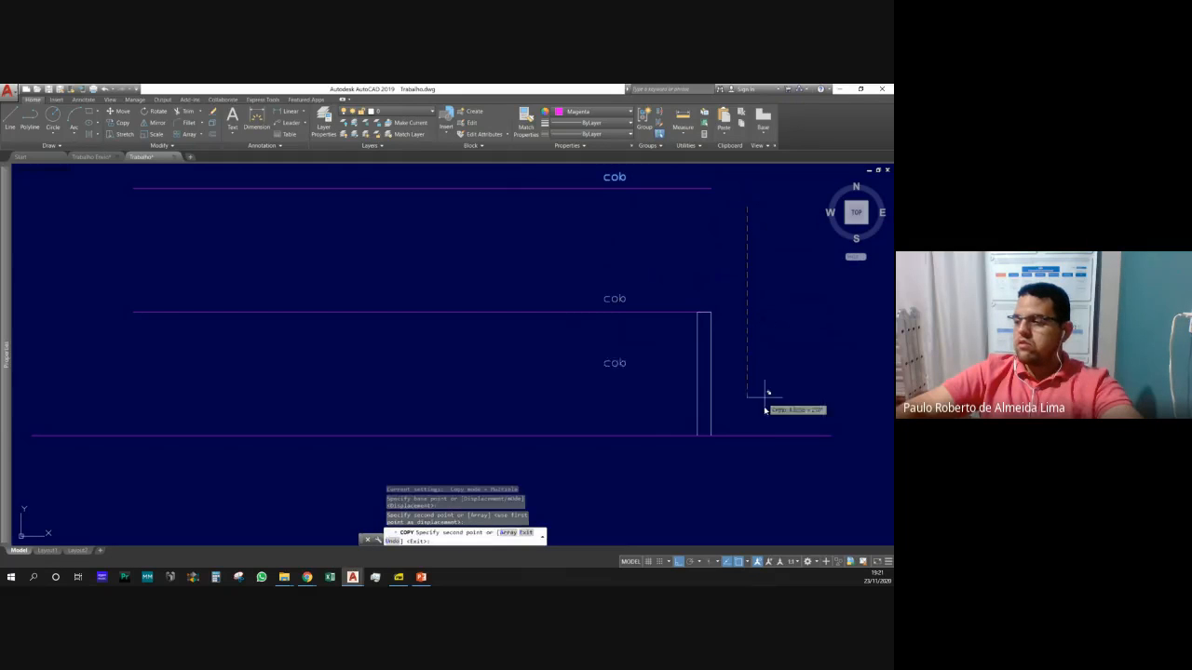
left_click(780, 453)
key("Escape")
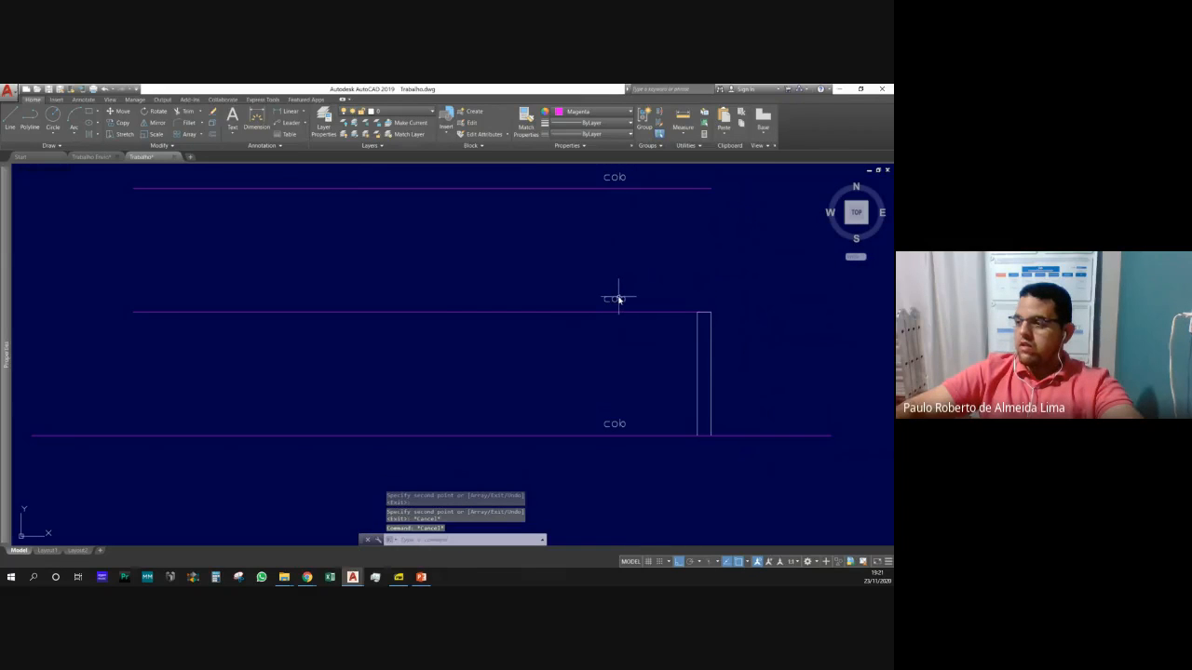
Change the label above the middle level line to "sup".
double_click(618, 299)
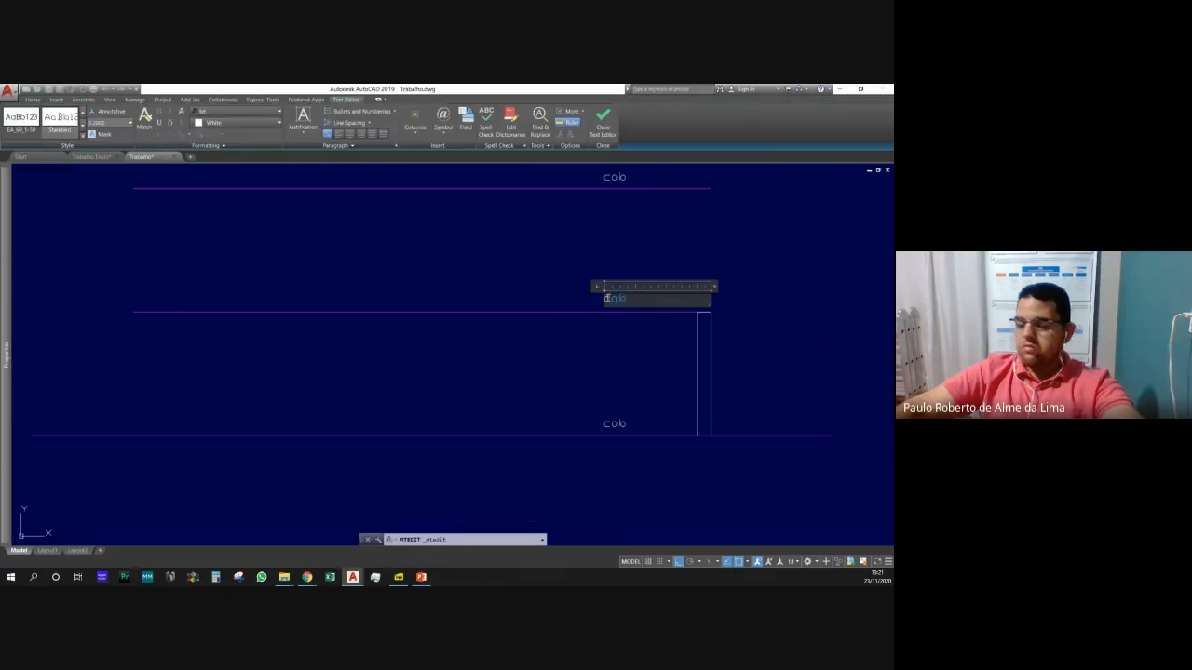
type("sup")
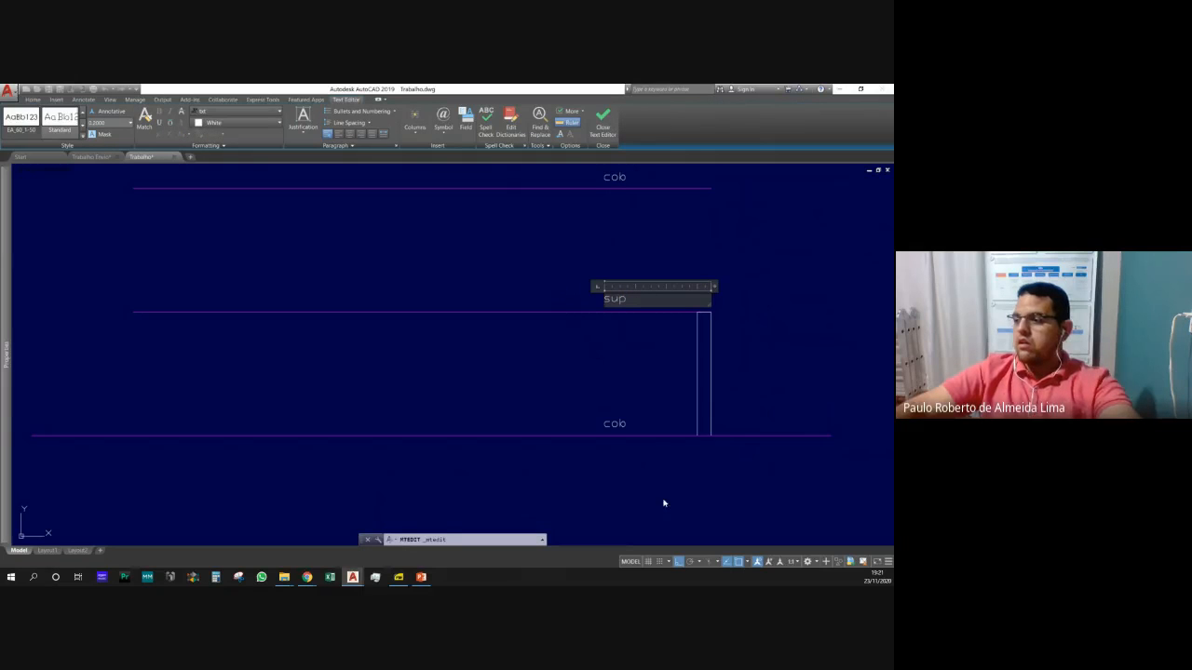
left_click(664, 502)
Change the label above the bottom level line to "ter".
left_click(607, 429)
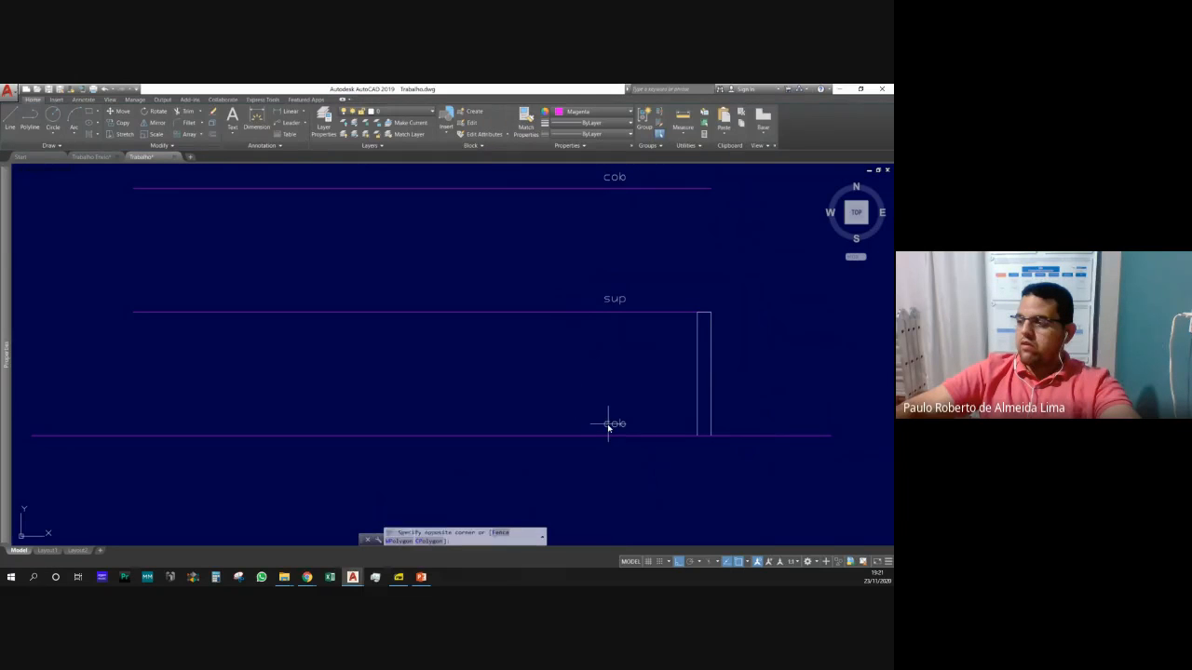
left_click(608, 422)
double_click(611, 423)
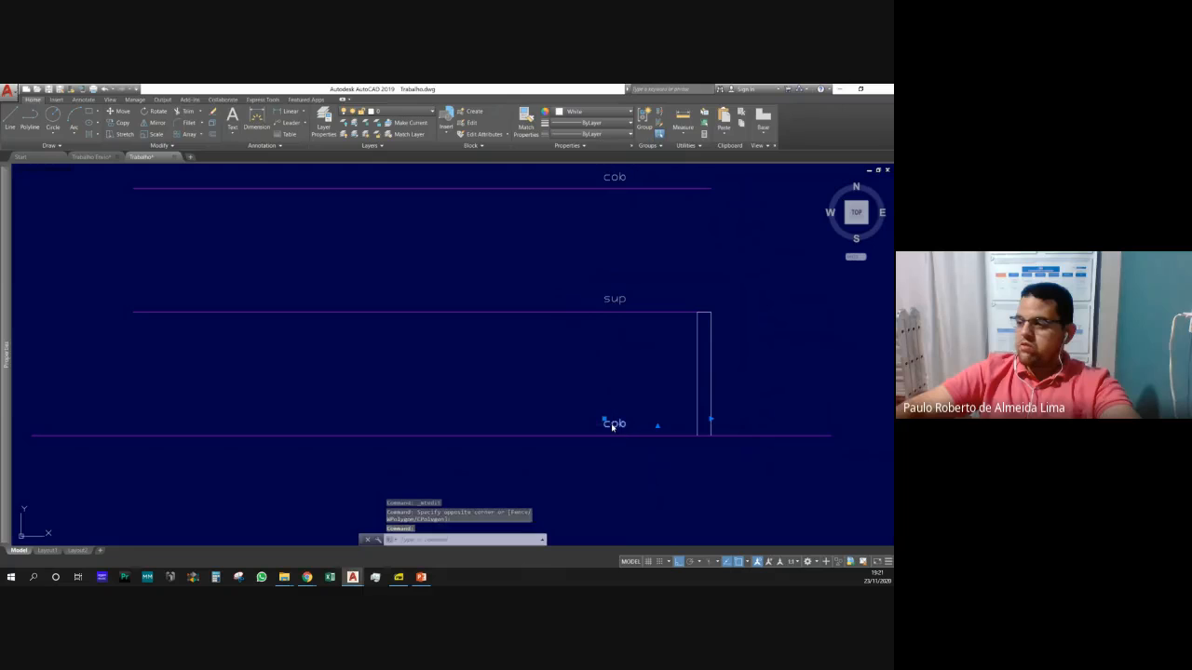
double_click(610, 421)
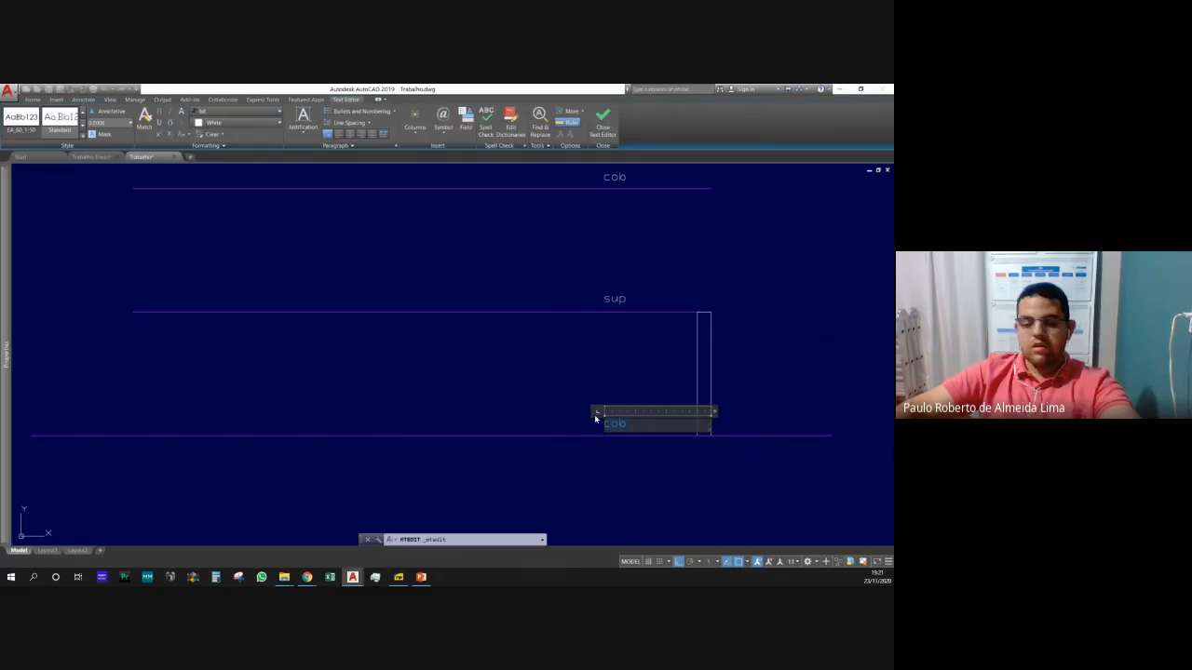
type("ter")
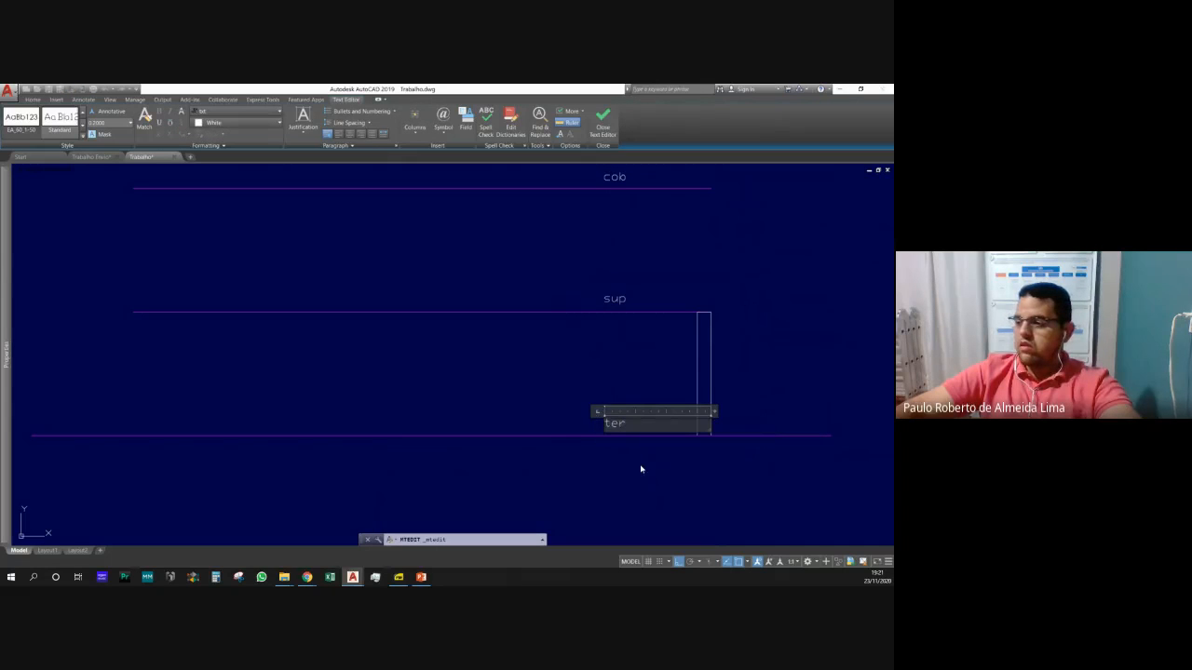
key("Escape")
key("Escape")
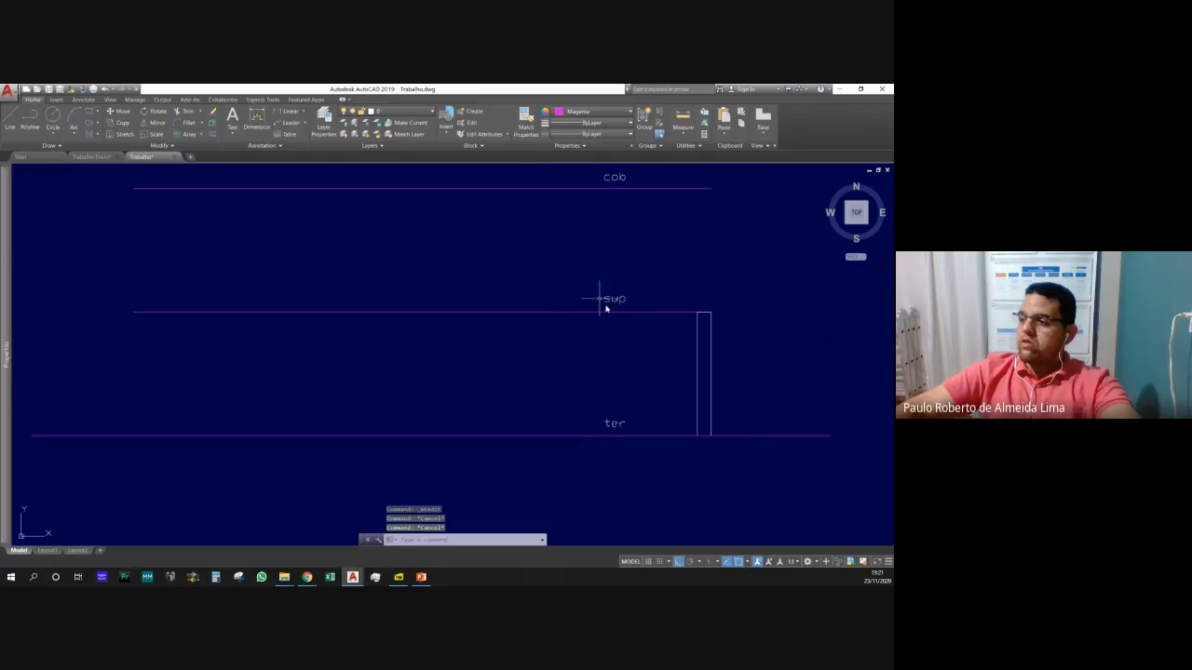
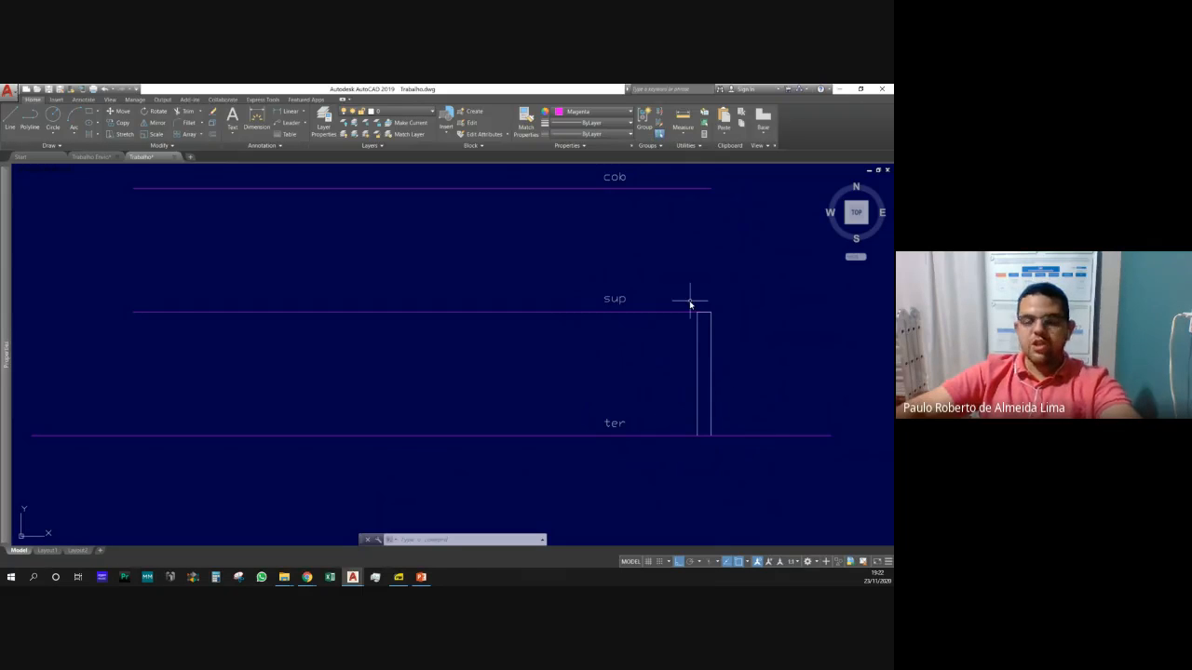
scroll(729, 292, "down", 4)
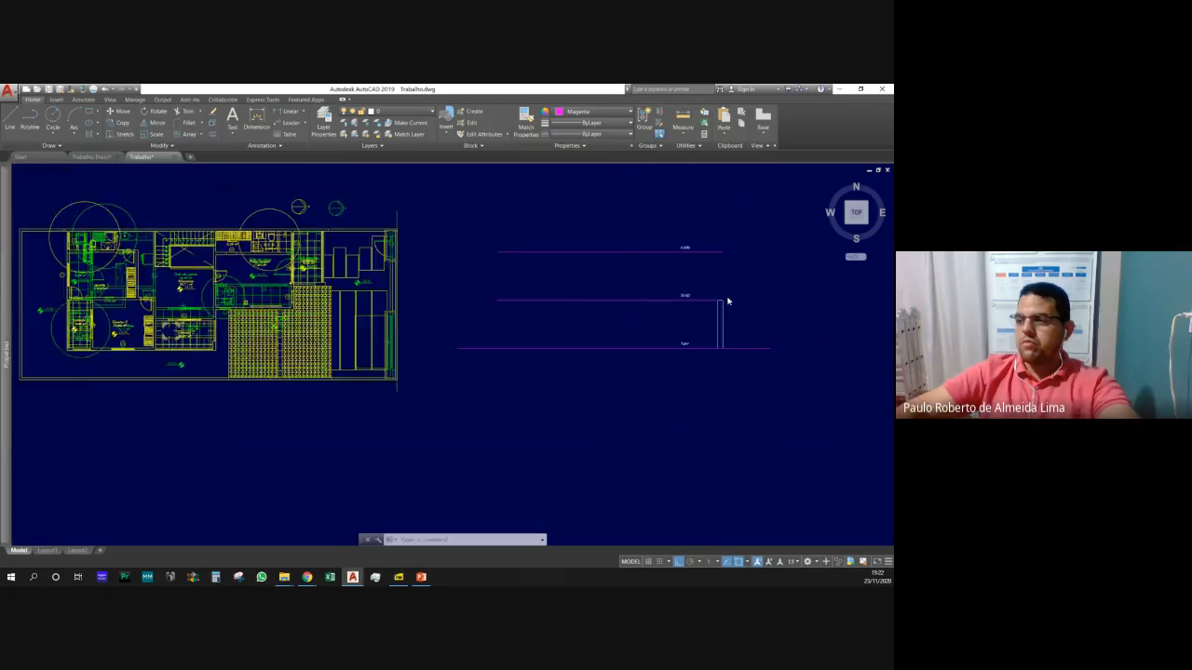
scroll(729, 300, "up", 5)
scroll(652, 378, "down", 2)
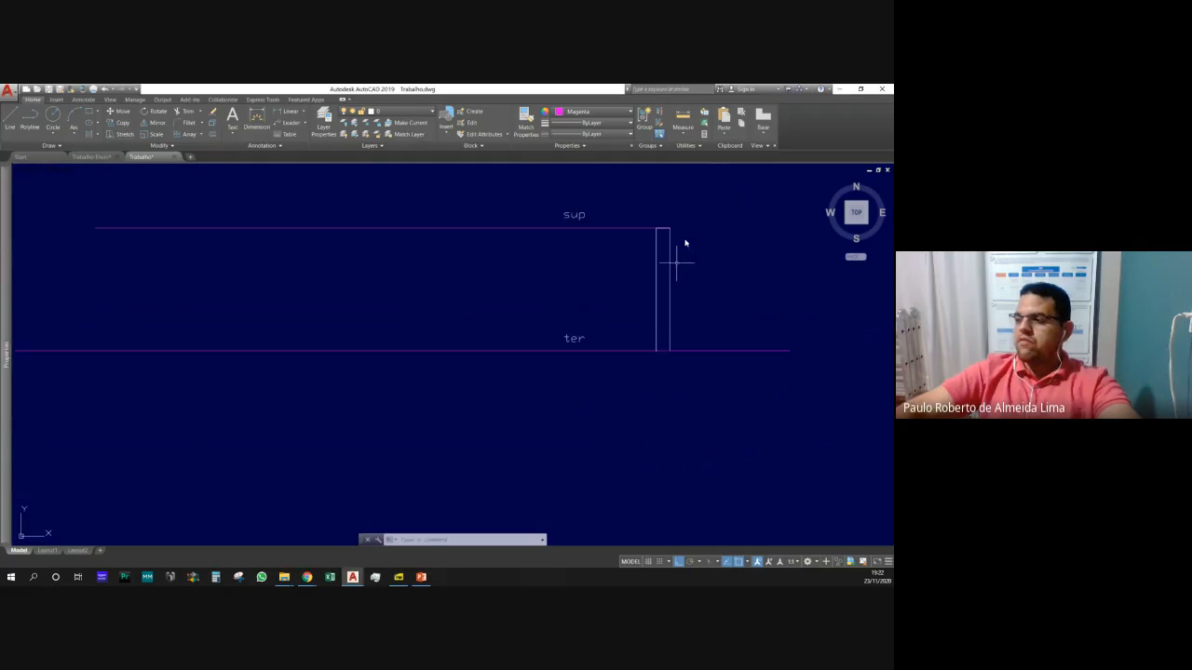
scroll(686, 240, "up", 2)
key("Escape")
key("Escape")
key("Escape")
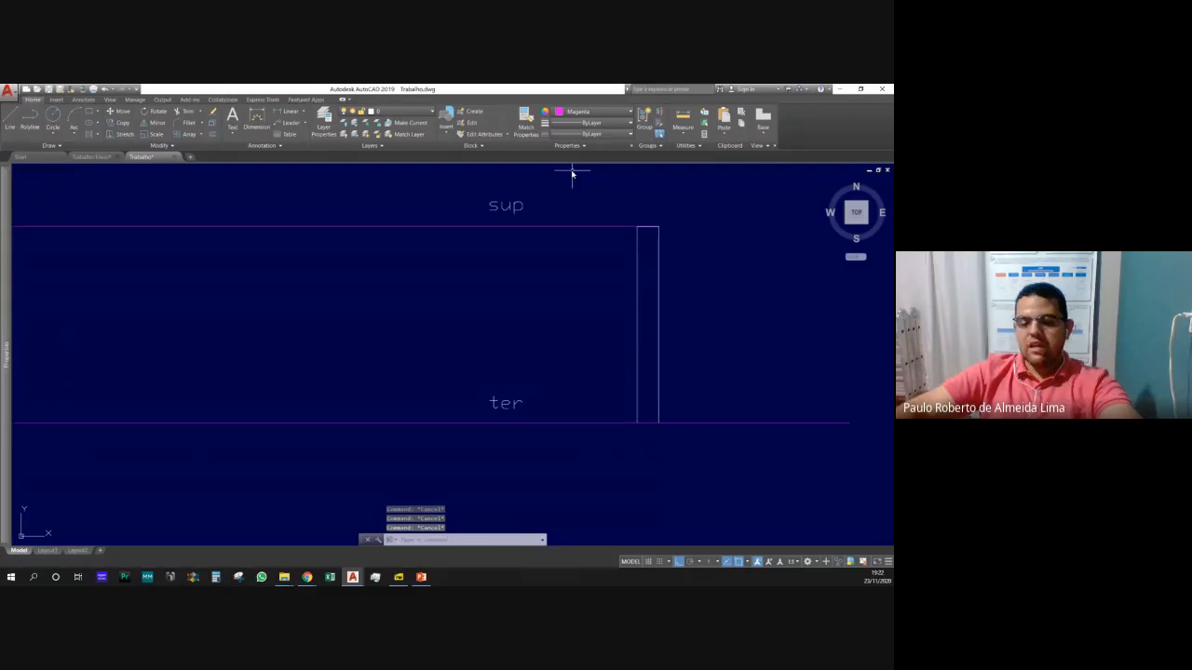
type("pl")
key("Return")
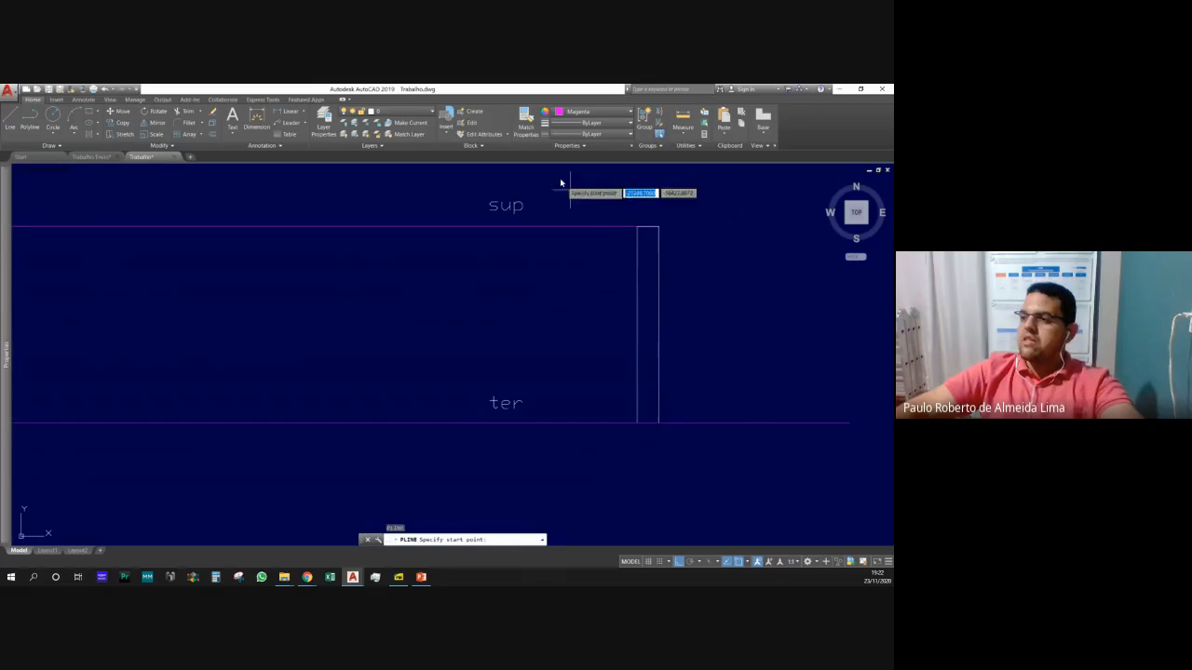
key("Escape")
Set the current drawing colour to Green.
left_click(592, 113)
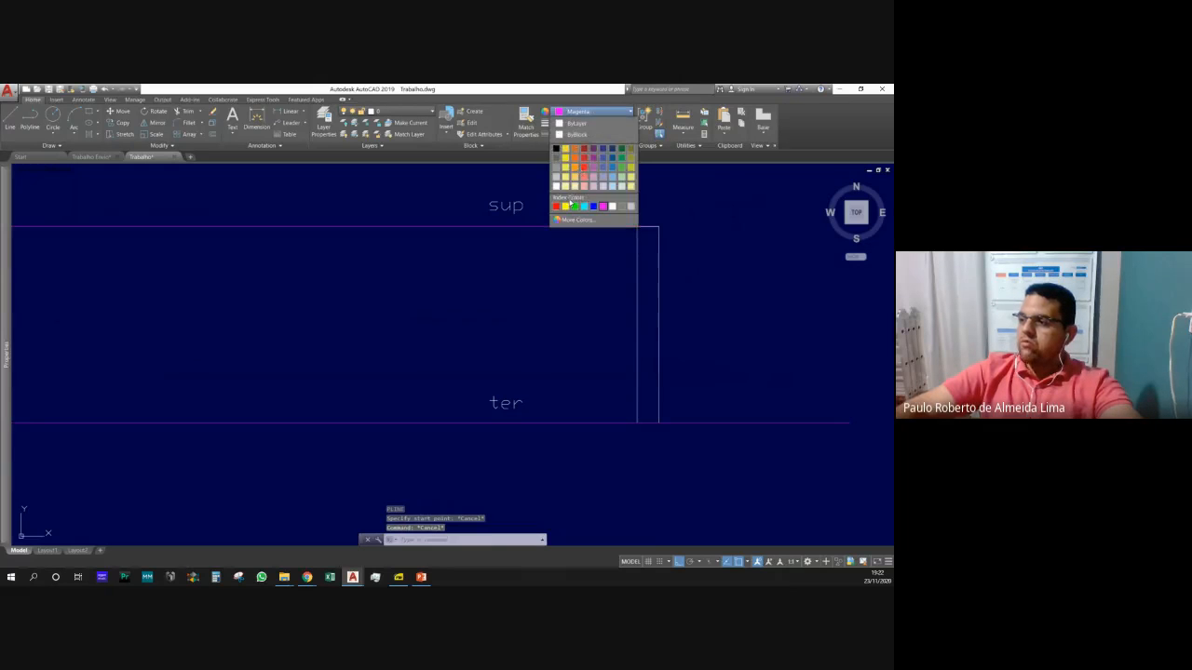
left_click(575, 207)
key("Escape")
key("Escape")
Start a polyline beneath the "sup" label, dropping vertically through the middle level line and sloping gently down into the vertical shaft.
type("p")
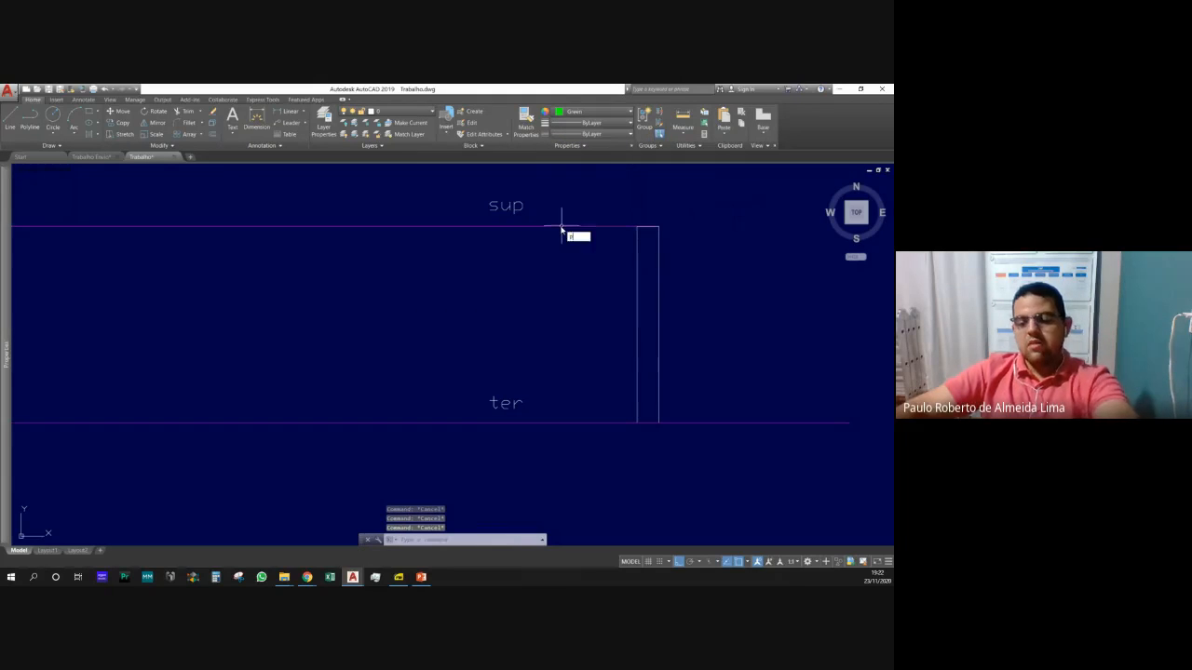
type("l")
key("Return")
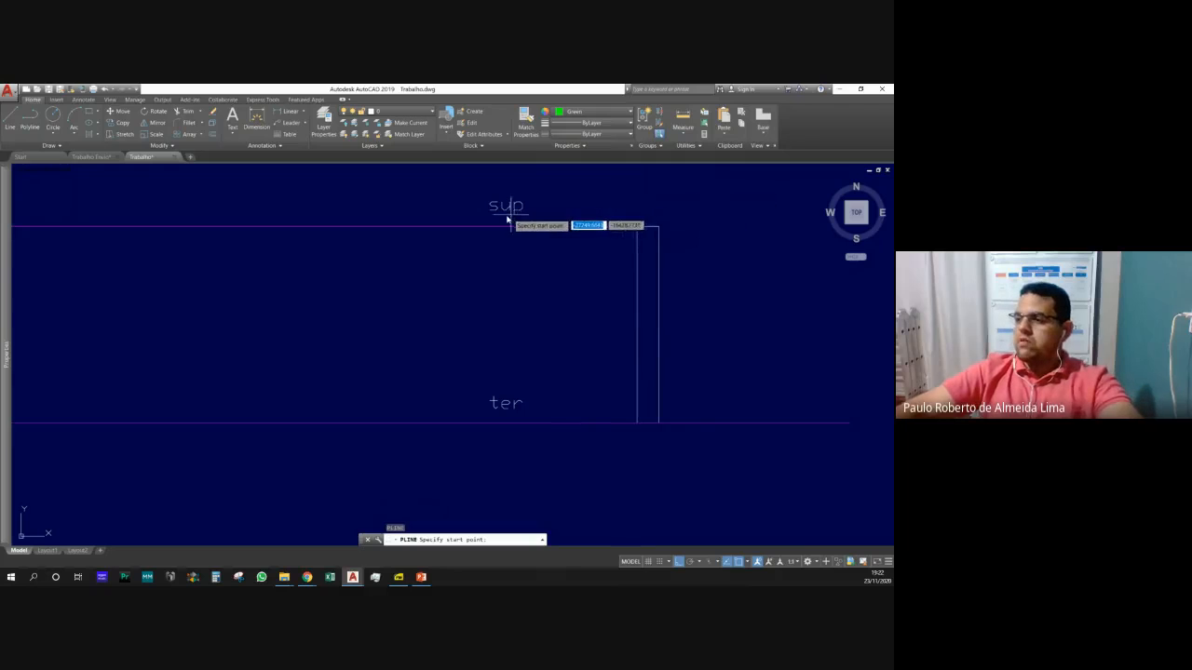
scroll(505, 220, "up", 2)
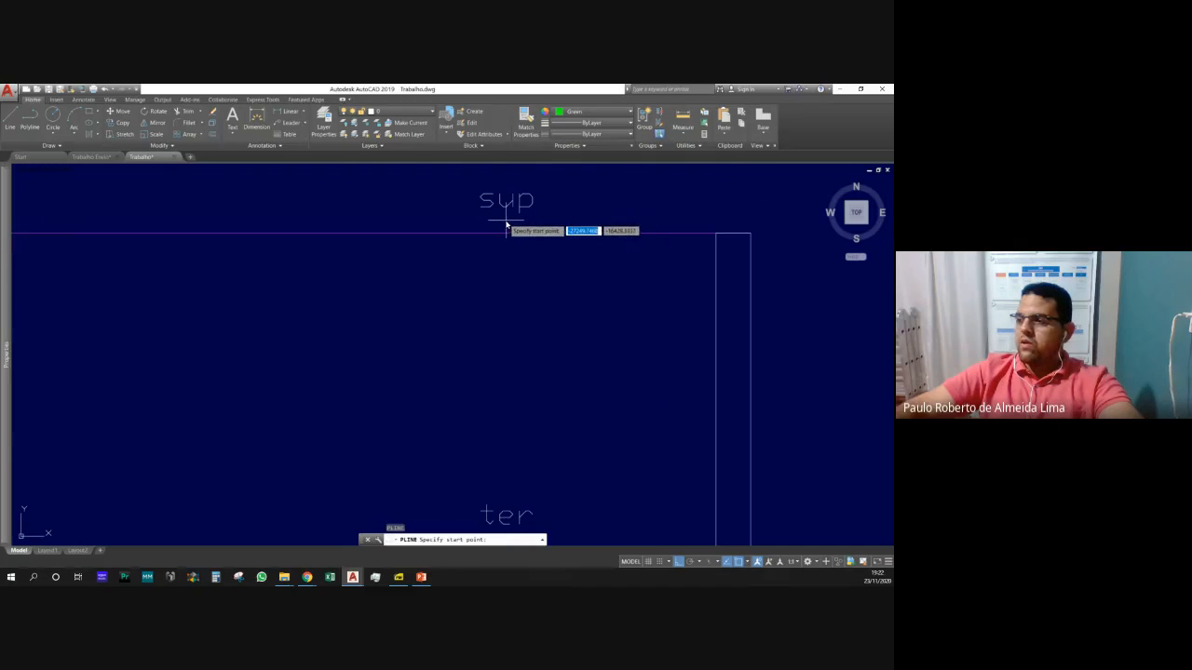
left_click(506, 225)
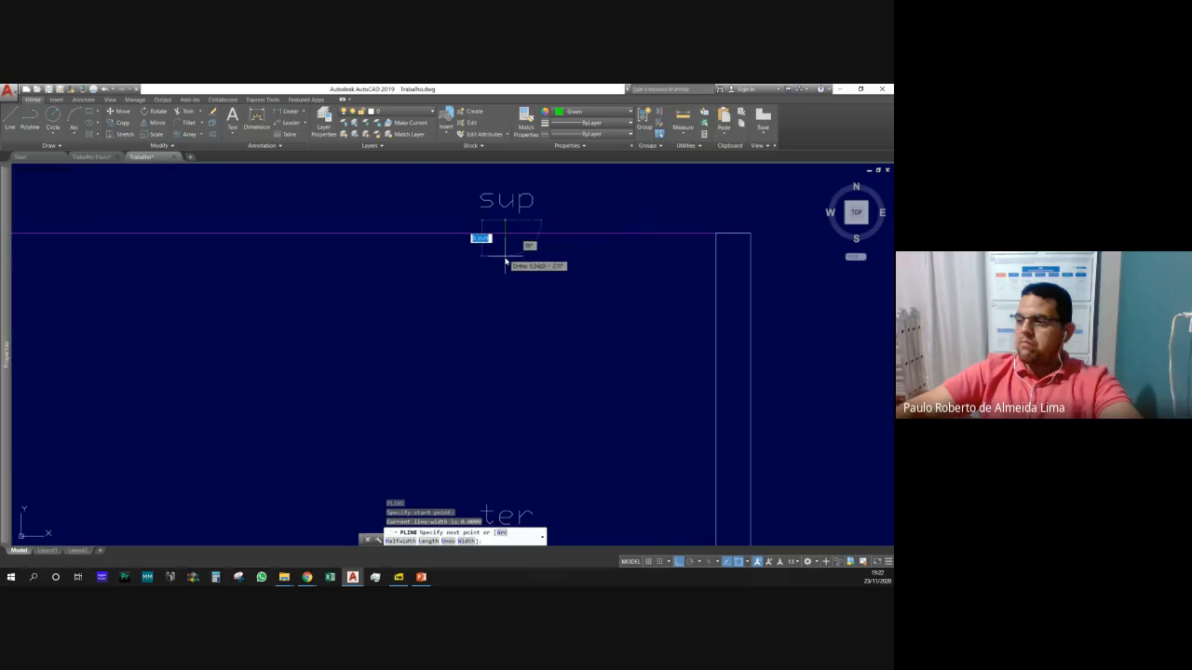
left_click(505, 258)
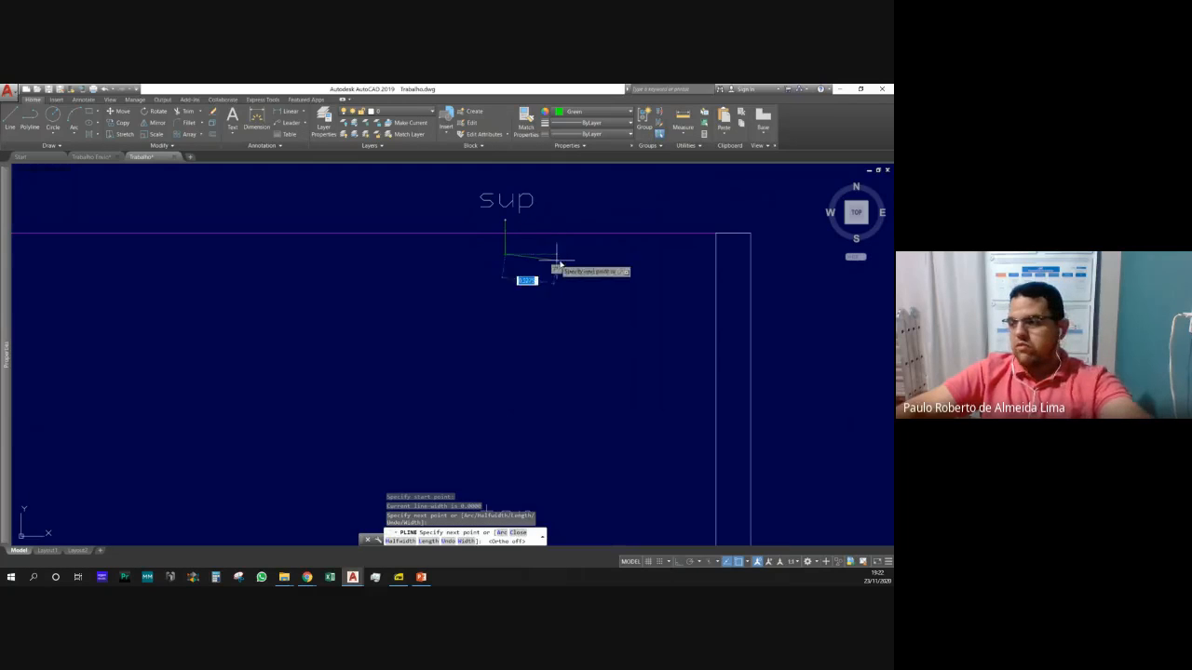
key("F8")
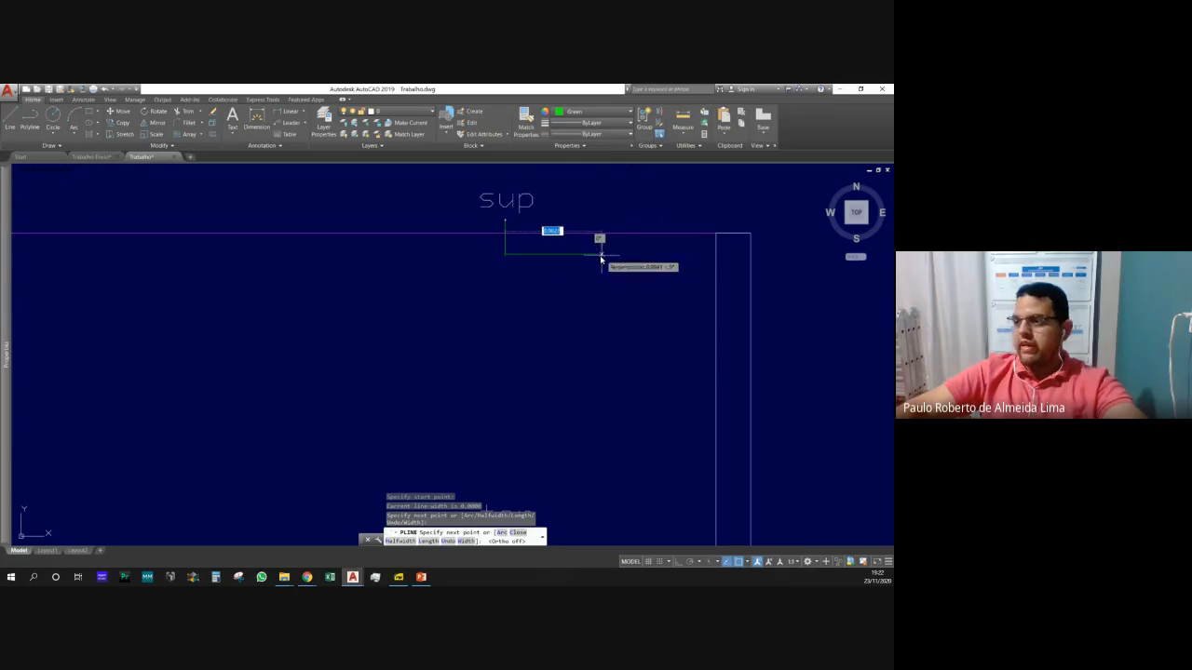
left_click(730, 263)
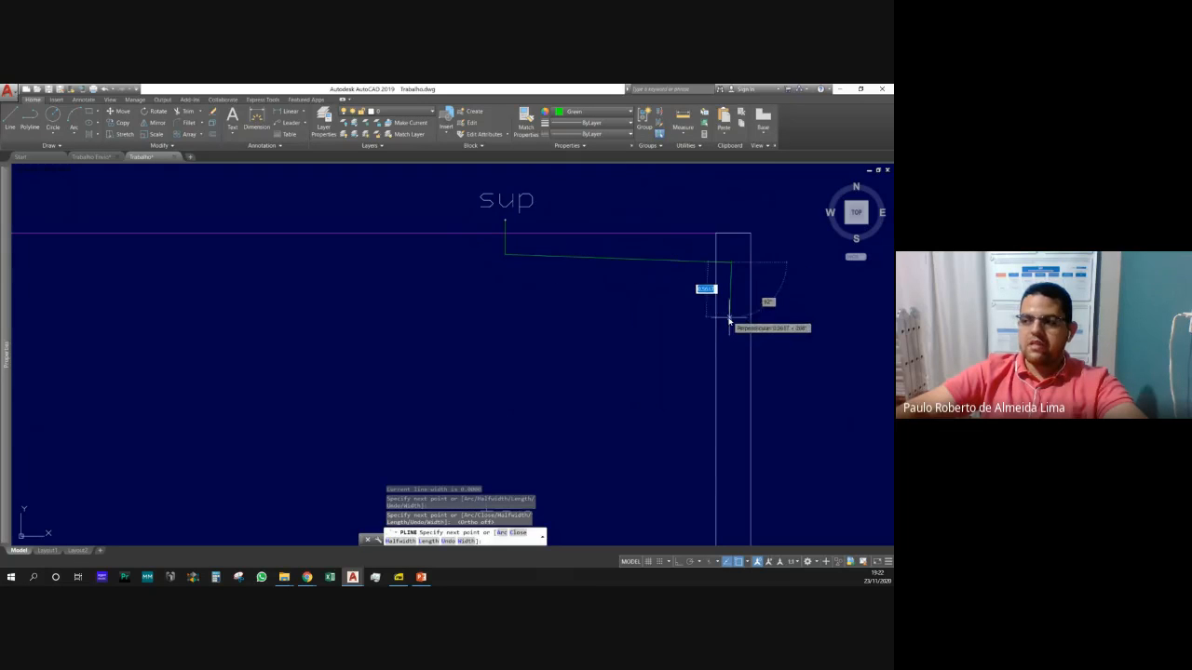
Continue the polyline vertically down inside the shaft to slightly below the bottom level line.
scroll(726, 205, "down", 3)
scroll(707, 207, "up", 4)
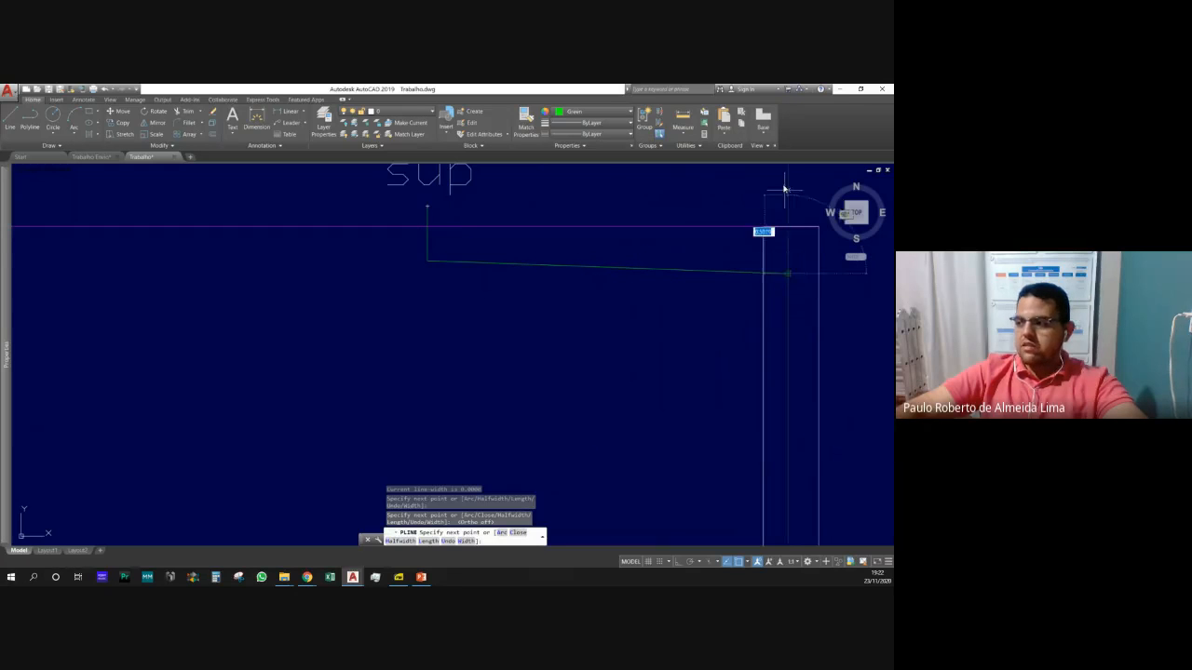
scroll(784, 189, "down", 4)
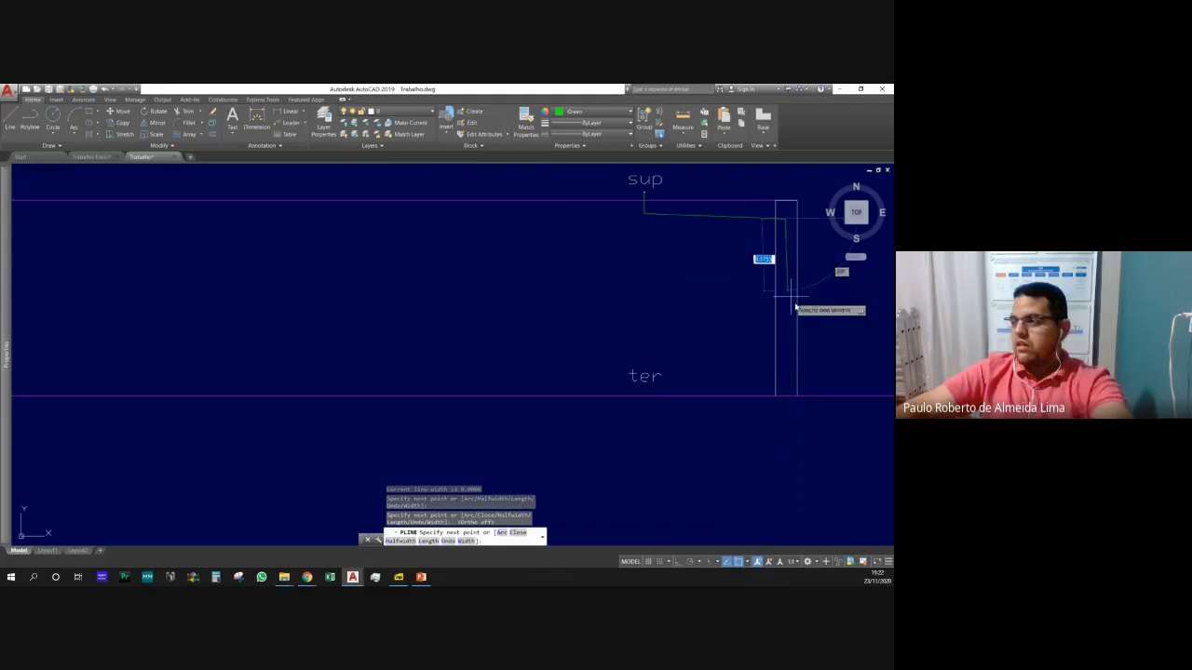
key("F8")
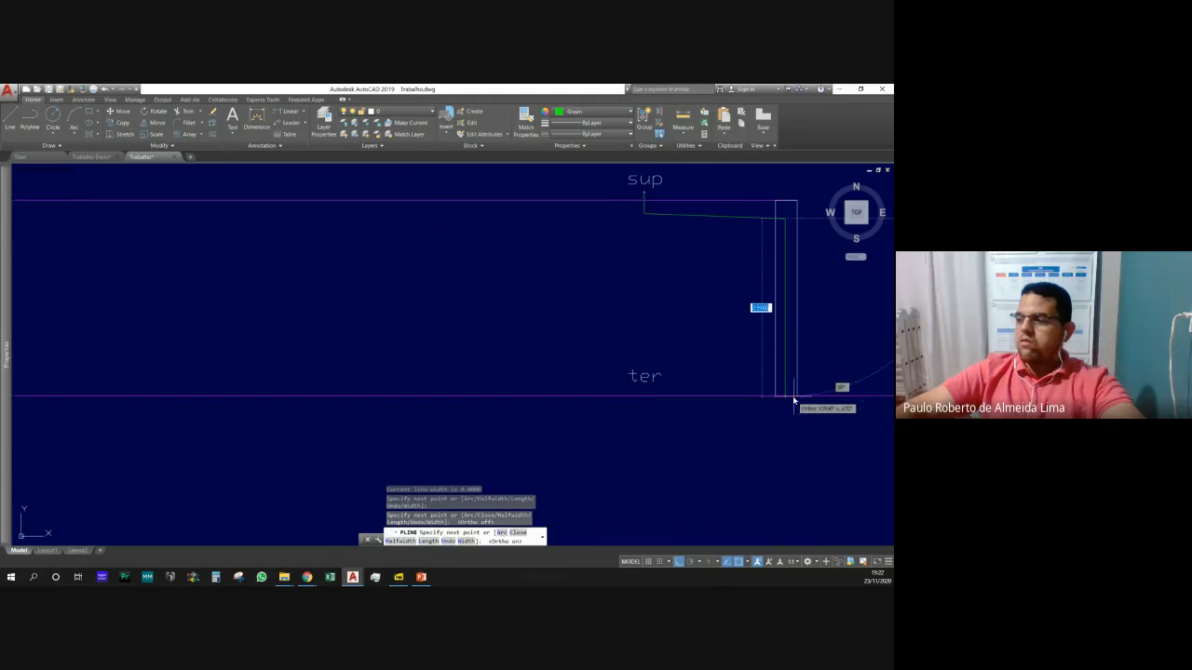
scroll(786, 400, "up", 4)
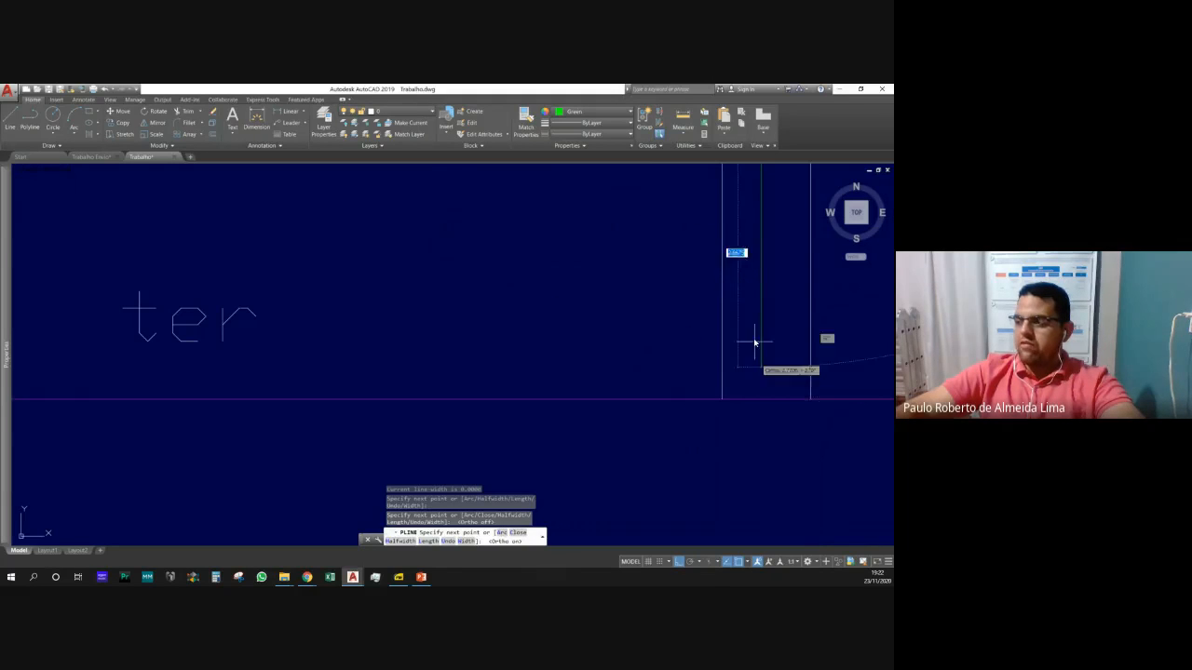
scroll(756, 345, "down", 4)
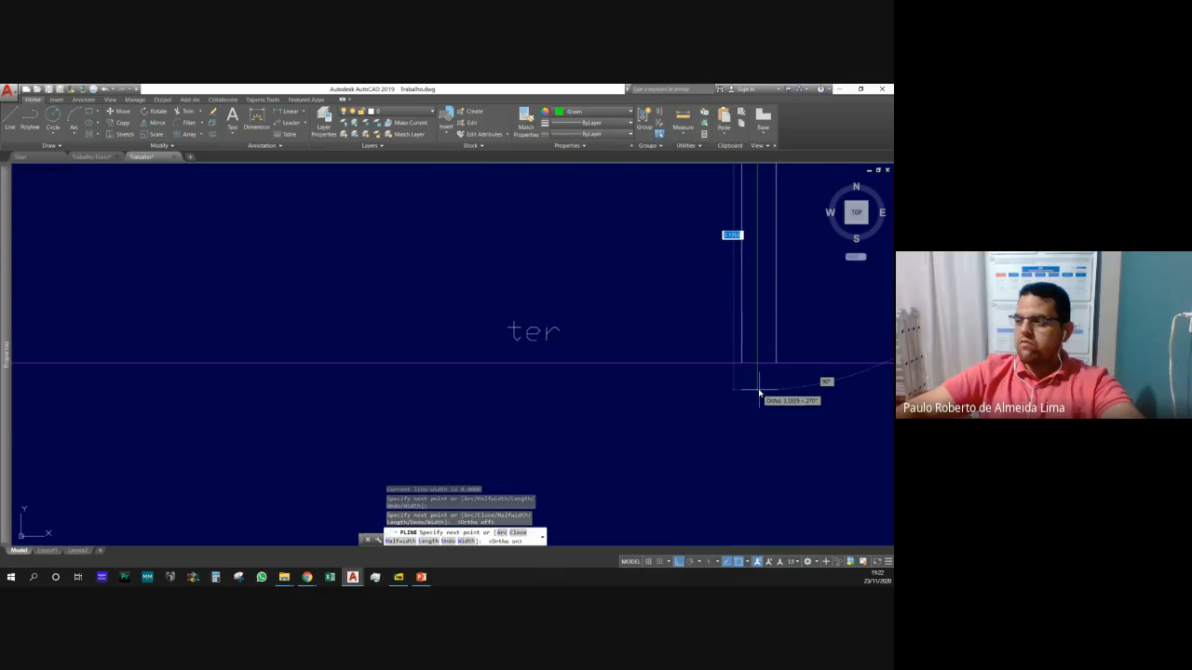
left_click(757, 398)
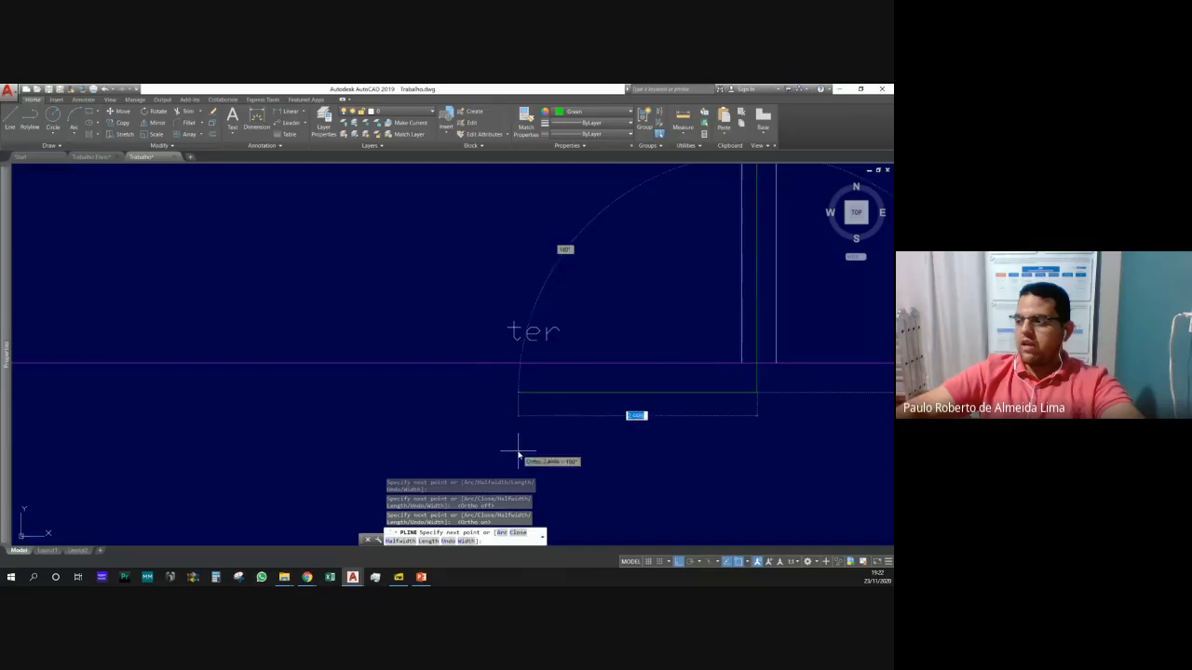
Finish the polyline with a gently descending segment running outward from the shaft, below the bottom line, to near that line's end.
scroll(497, 385, "down", 5)
scroll(492, 379, "up", 6)
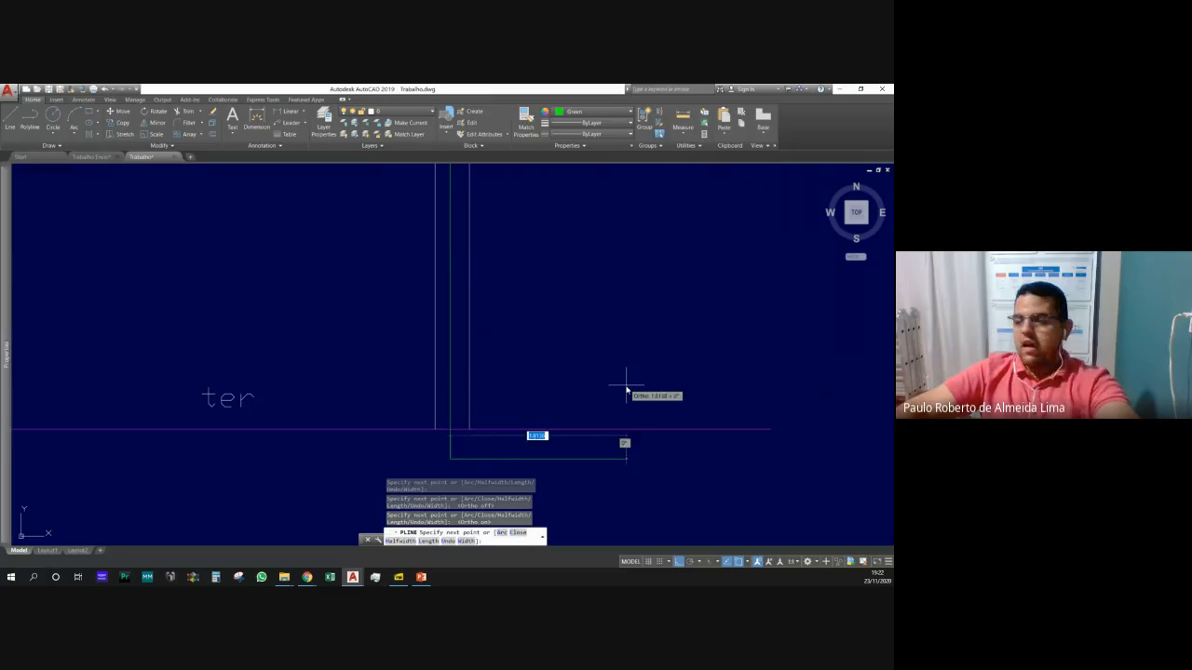
key("F8")
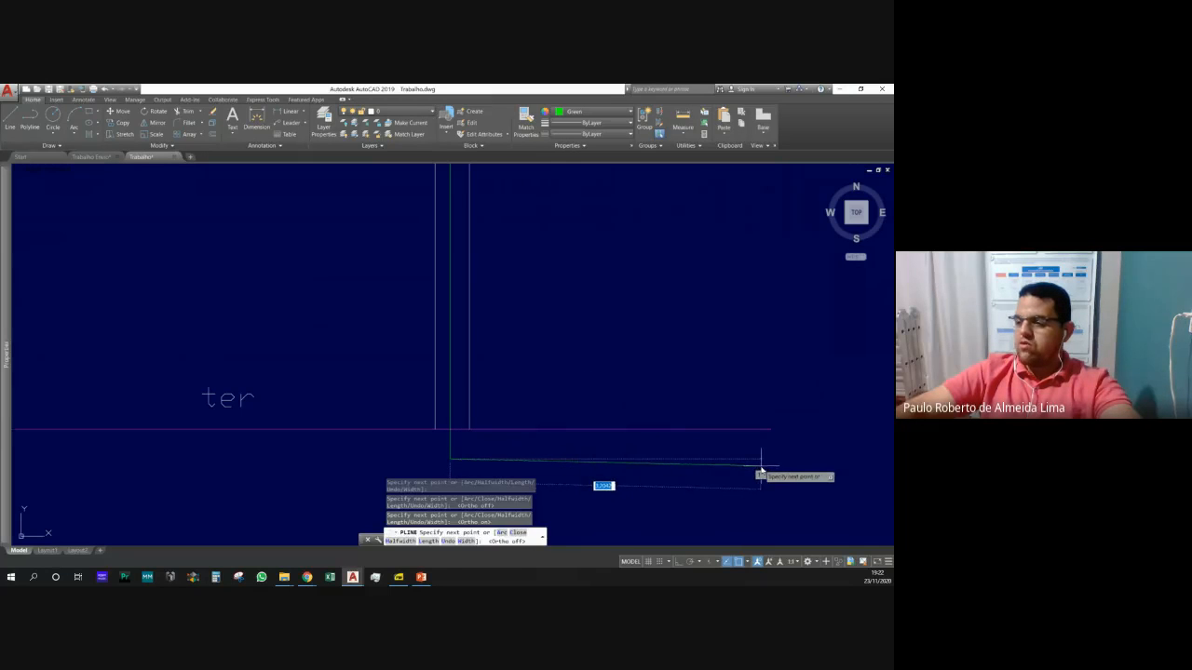
left_click(753, 468)
key("Escape")
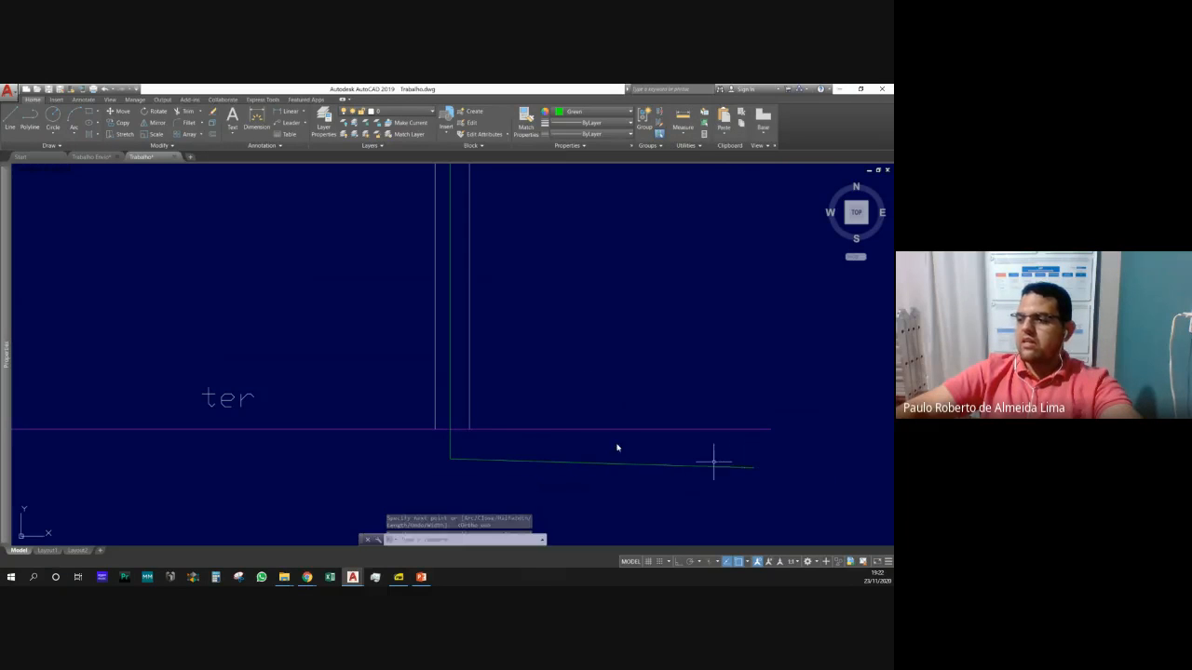
key("Escape")
key("Escape")
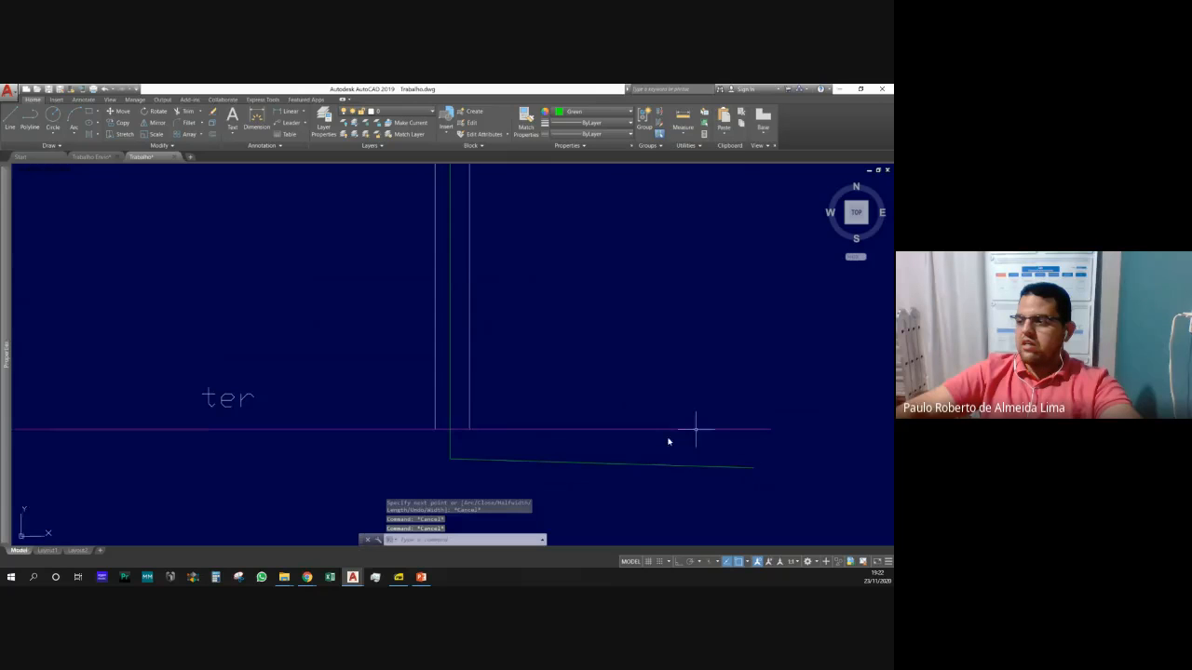
Draw a horizontal green polyline just below the "sup" level line, from just outside the shaft to past the level line's far end.
scroll(554, 424, "down", 4)
scroll(519, 386, "up", 4)
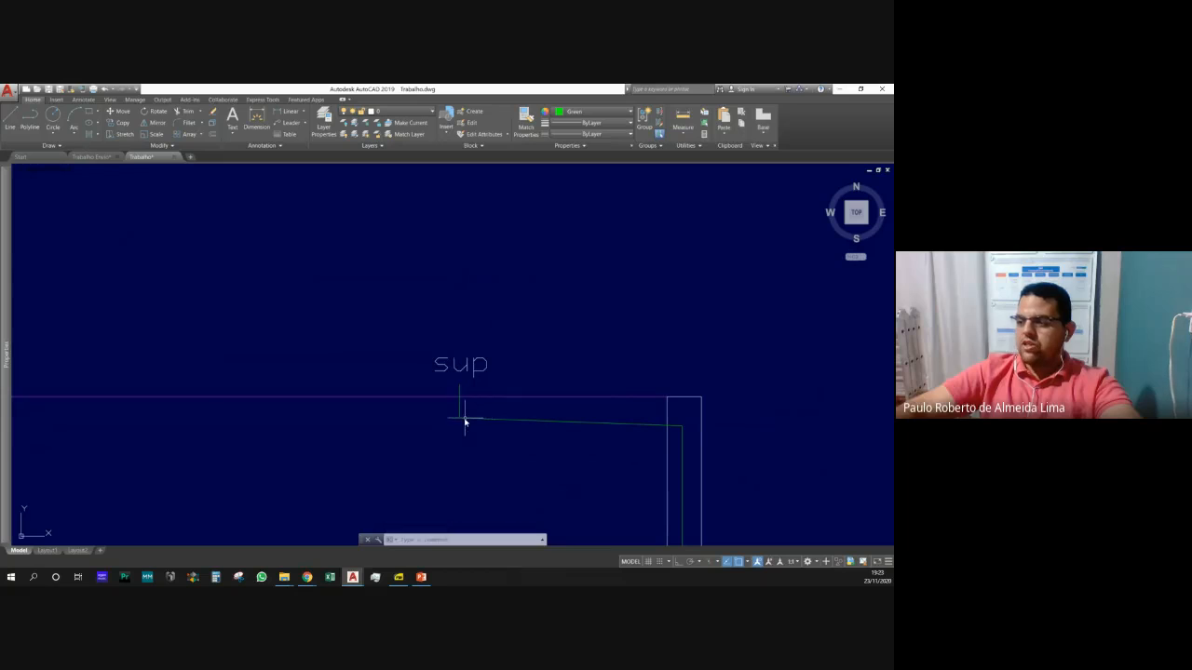
key("Escape")
key("Escape")
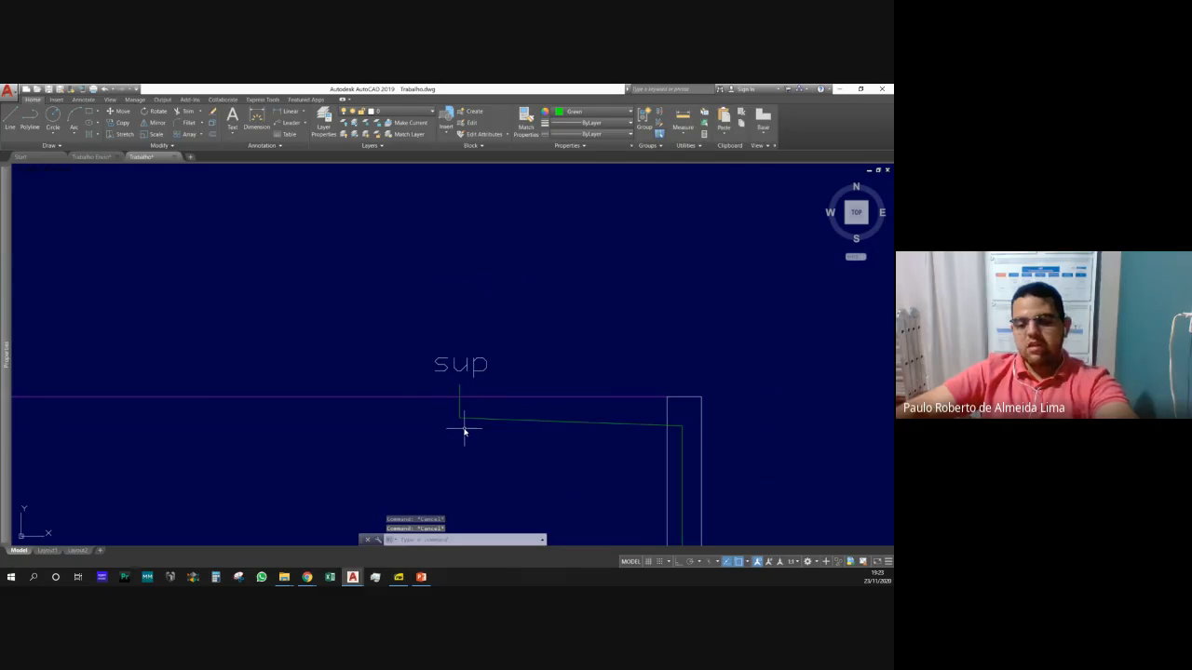
type("pl")
key("Return")
scroll(577, 404, "down", 2)
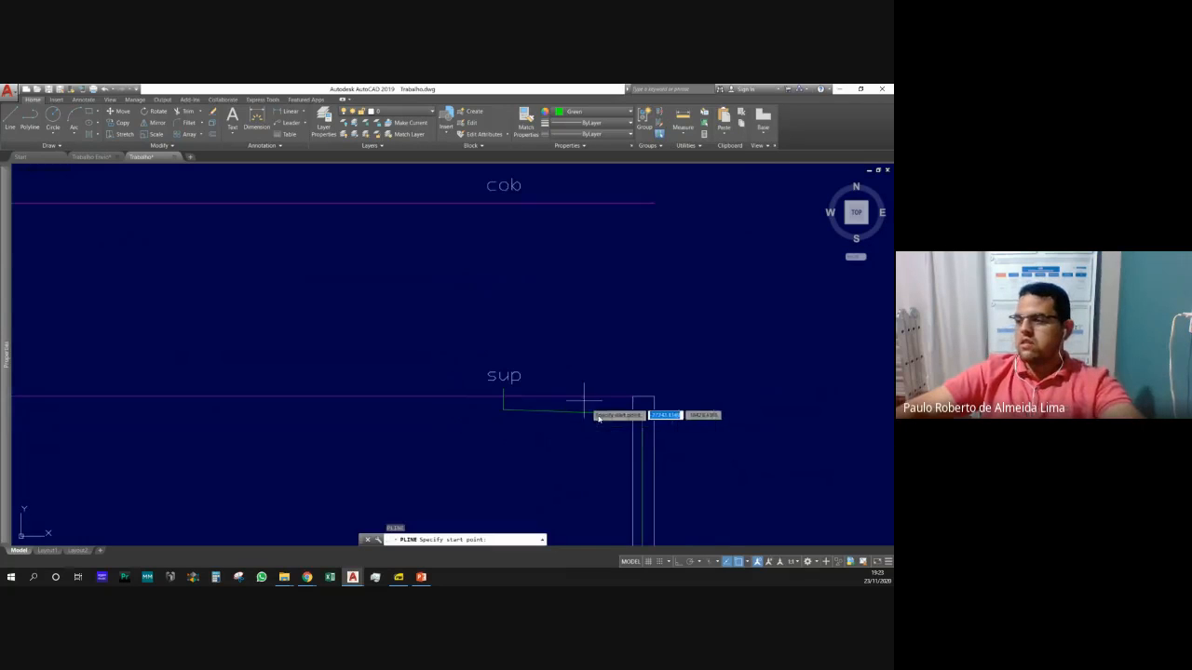
left_click(684, 425)
scroll(689, 433, "down", 3)
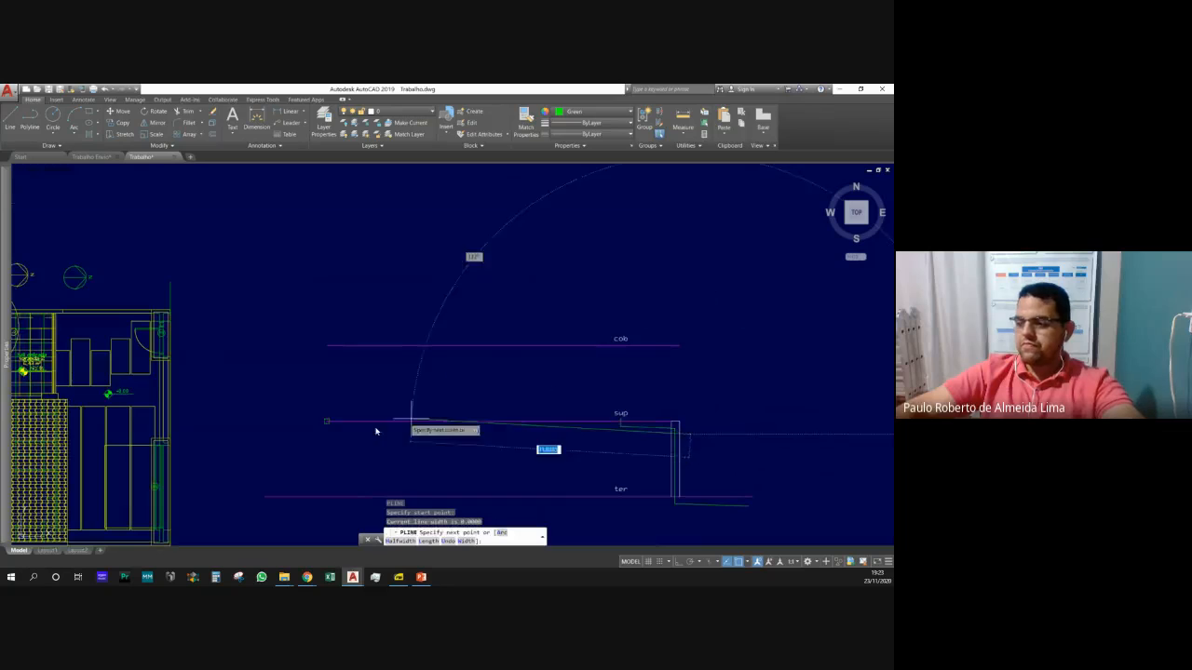
key("F8")
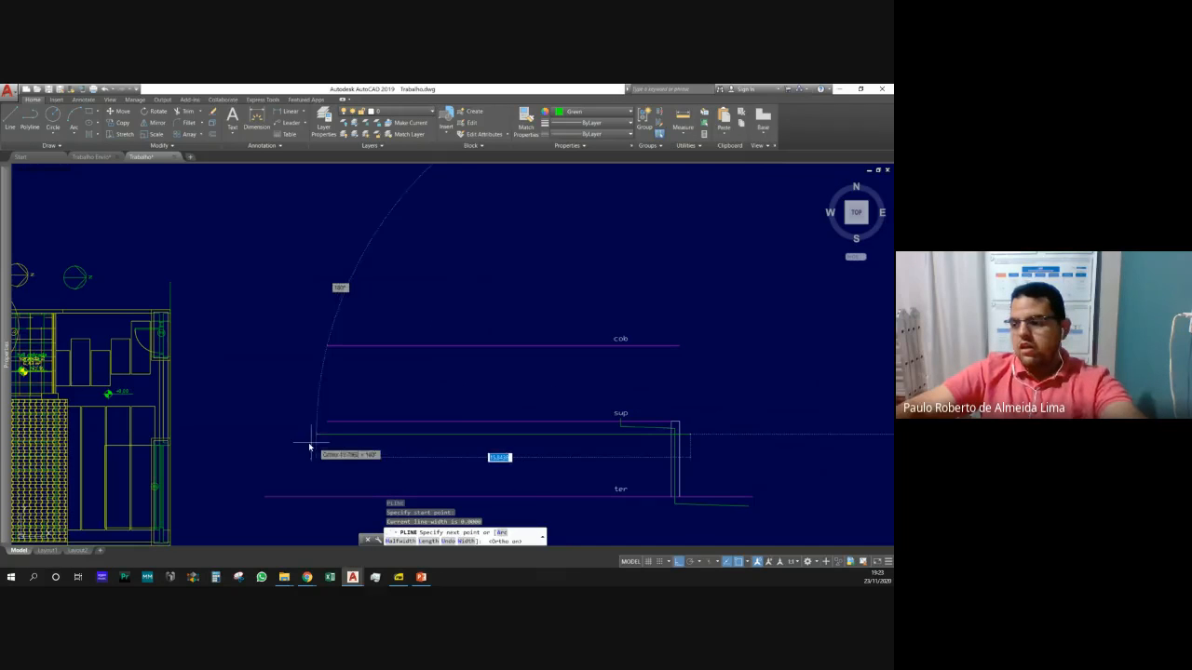
key("Escape")
key("Escape")
key("Escape")
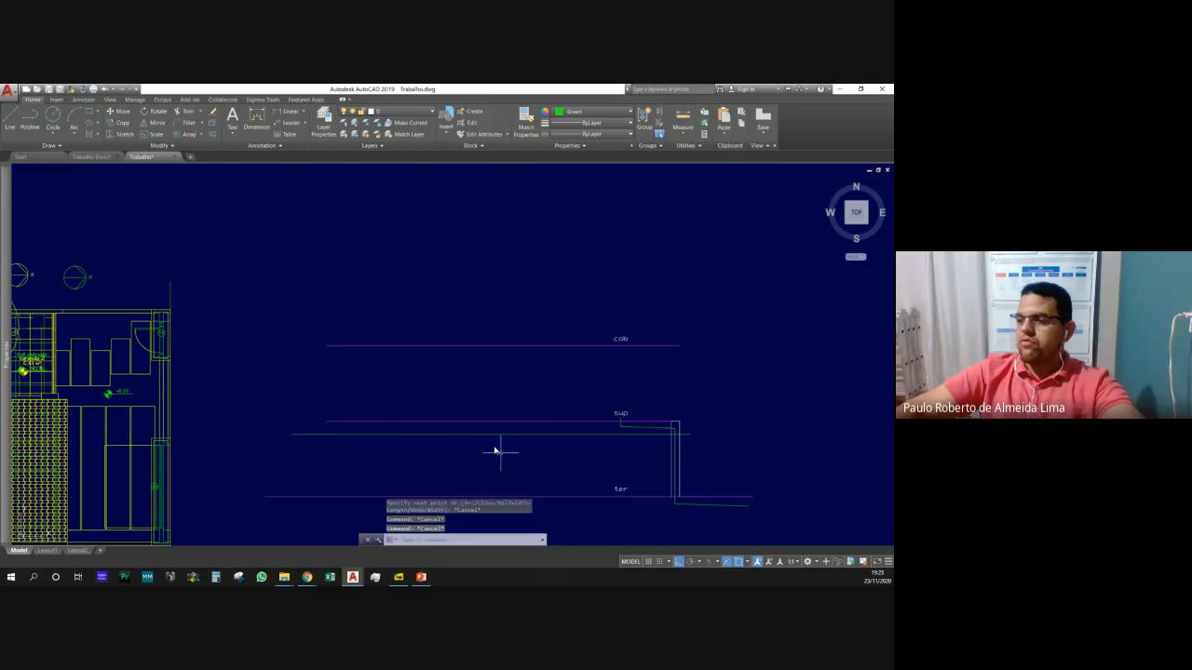
Draw a vertical polyline from the left end of the "cob" level line straight down to the "ter" line.
key("Return")
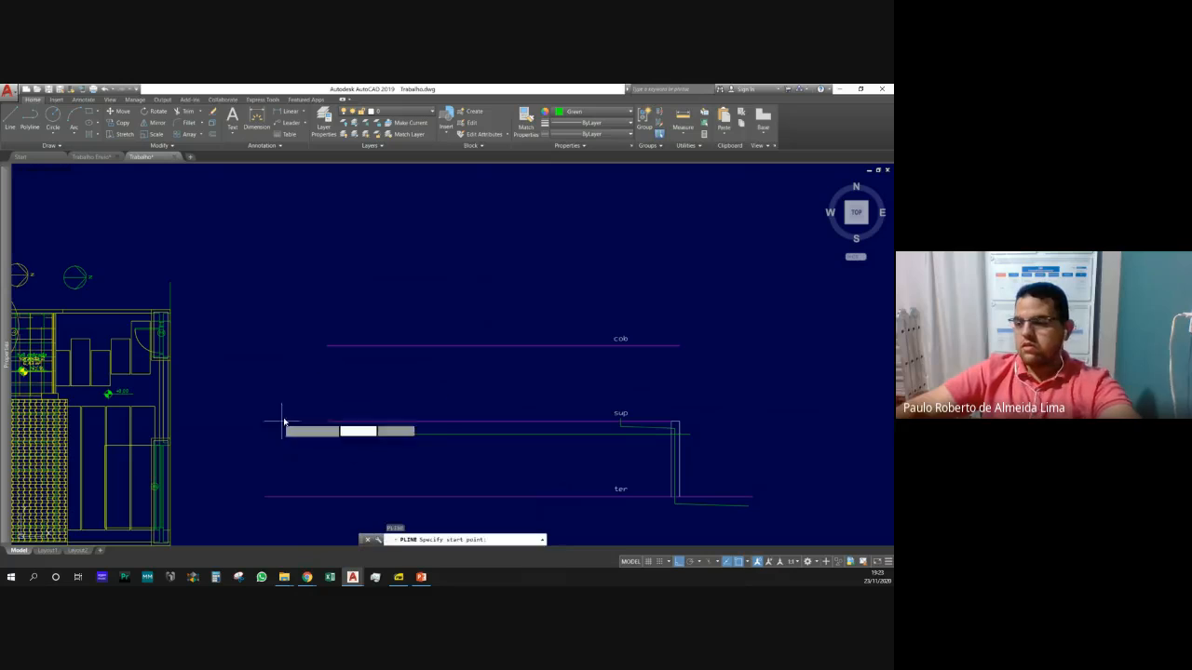
left_click(326, 346)
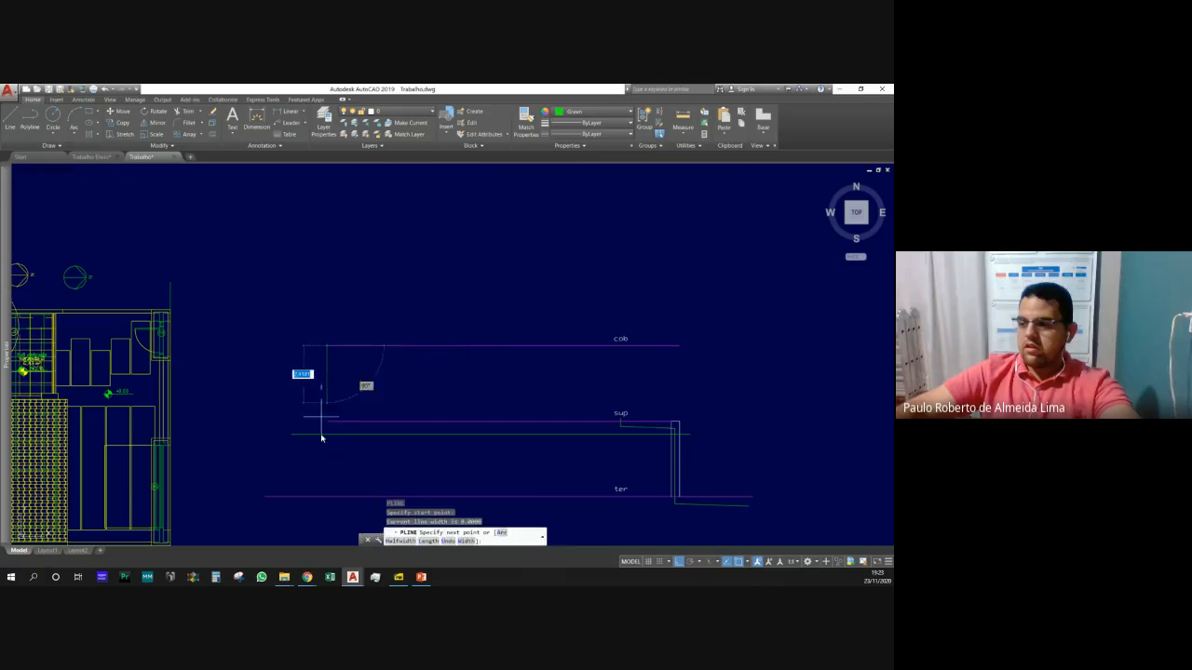
left_click(327, 497)
key("Return")
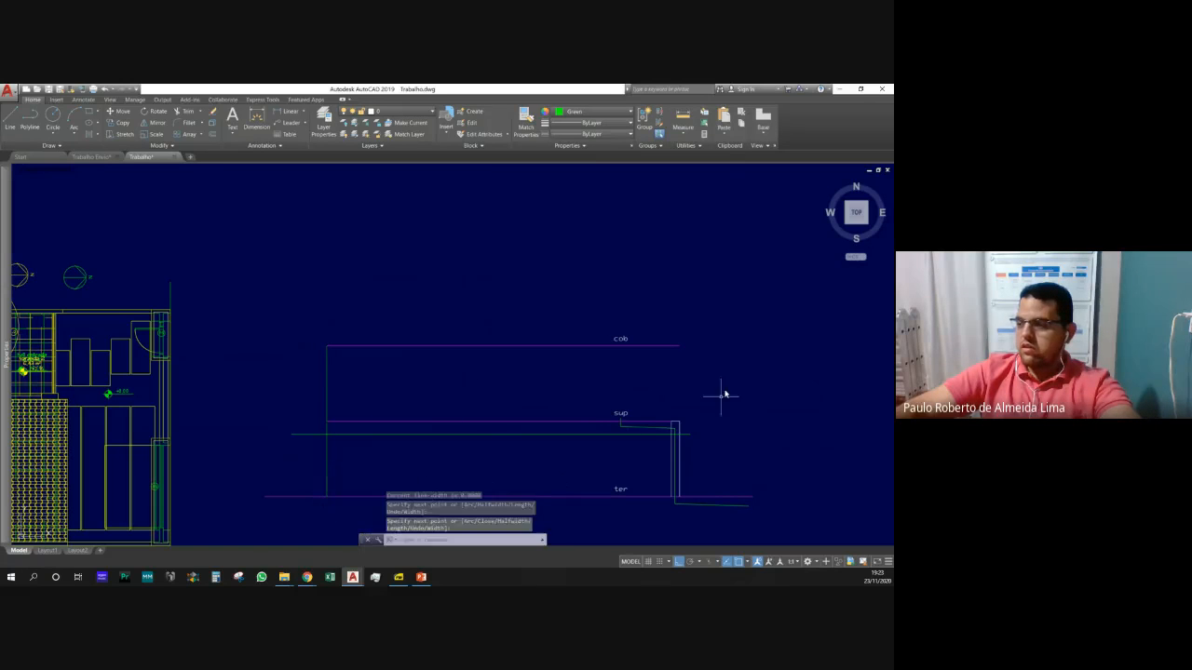
Draw a polyline continuing the "cob" line outward past the shaft, then straight down to the "ter" line.
key("Return")
left_click(679, 346)
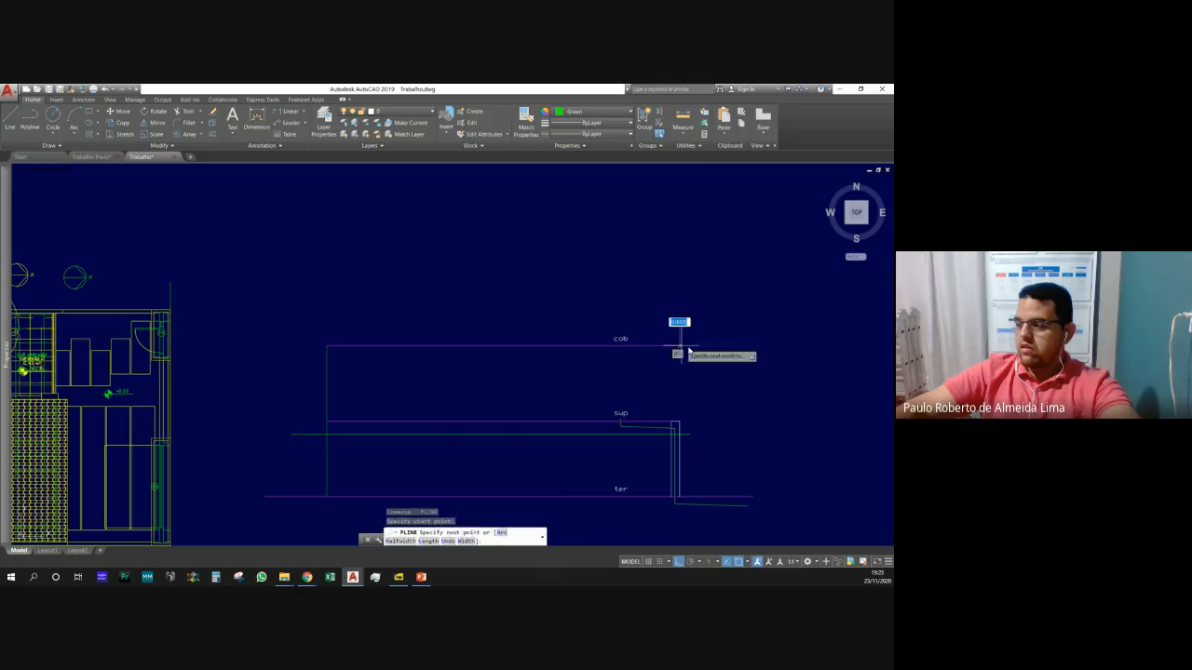
left_click(721, 346)
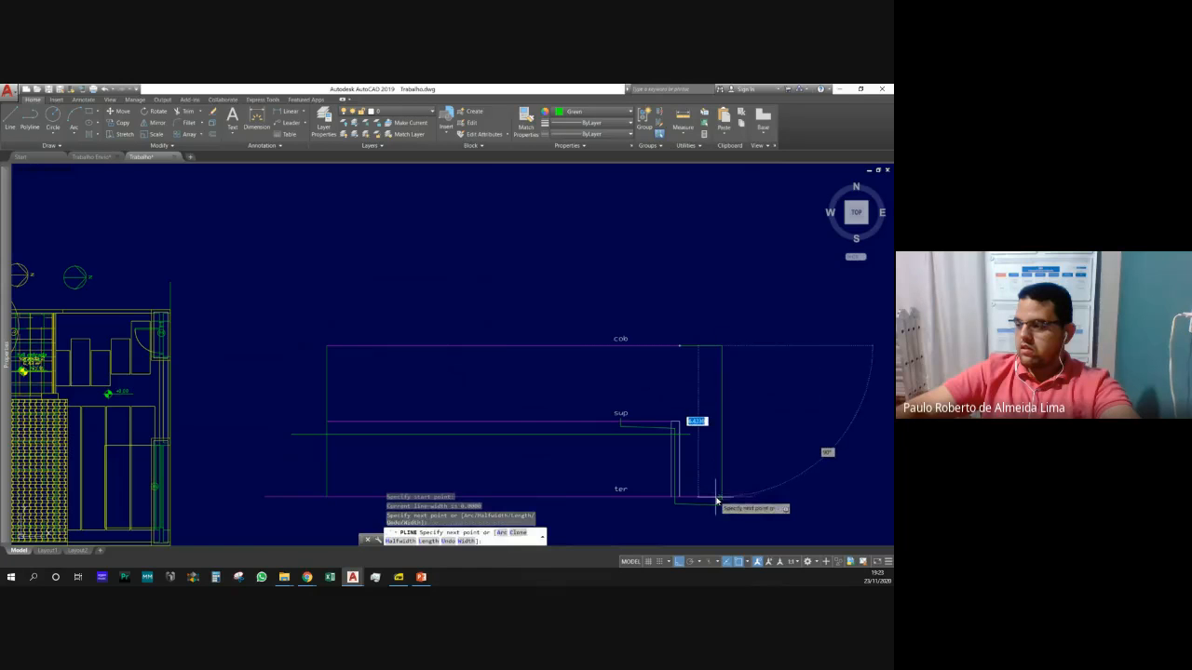
key("Escape")
key("Escape")
key("Escape")
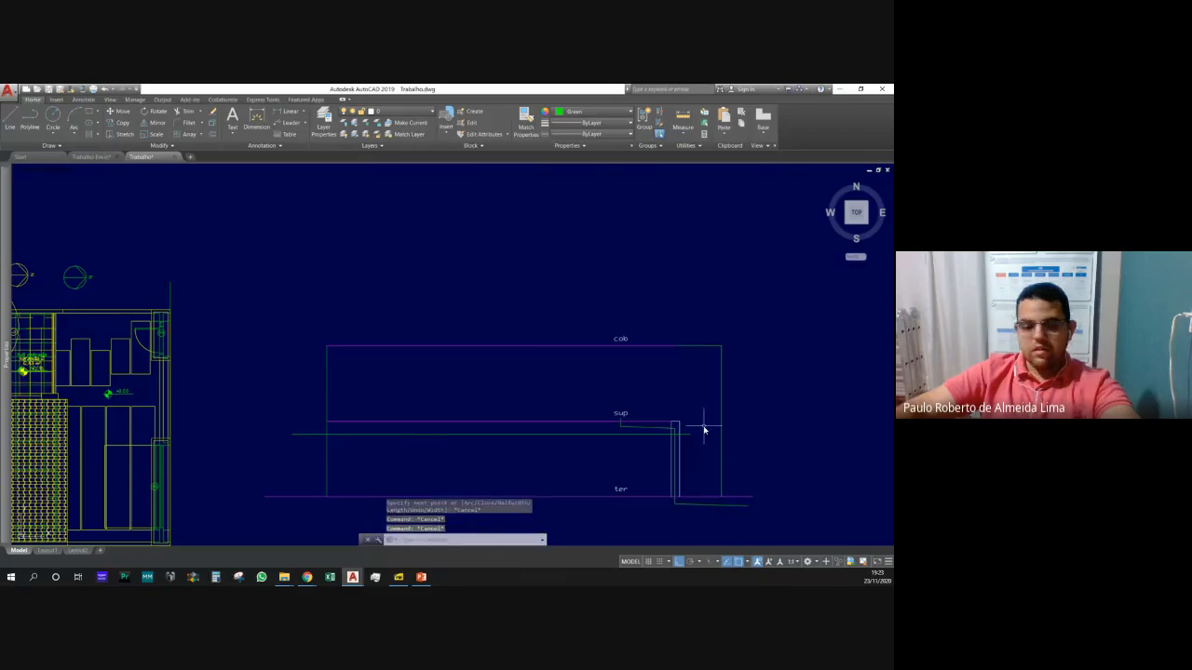
Extend the "sup" level line to the new vertical wall line beyond the shaft.
key("Return")
left_click(741, 456)
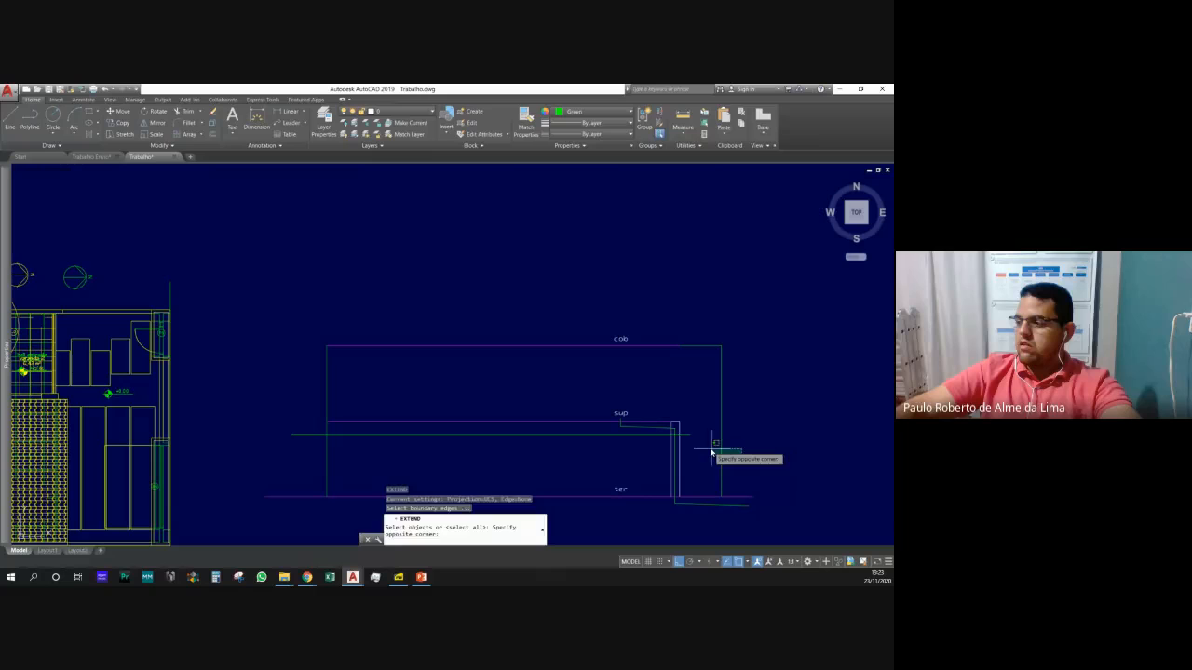
left_click(708, 447)
key("Return")
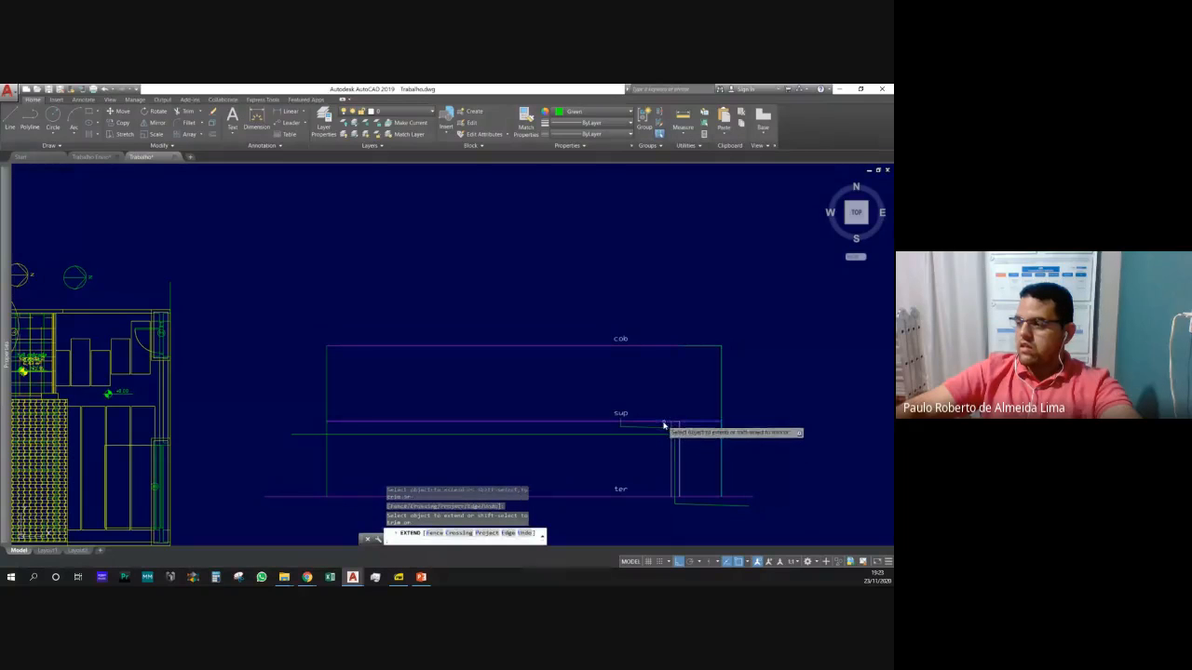
left_click(664, 422)
key("Escape")
key("Escape")
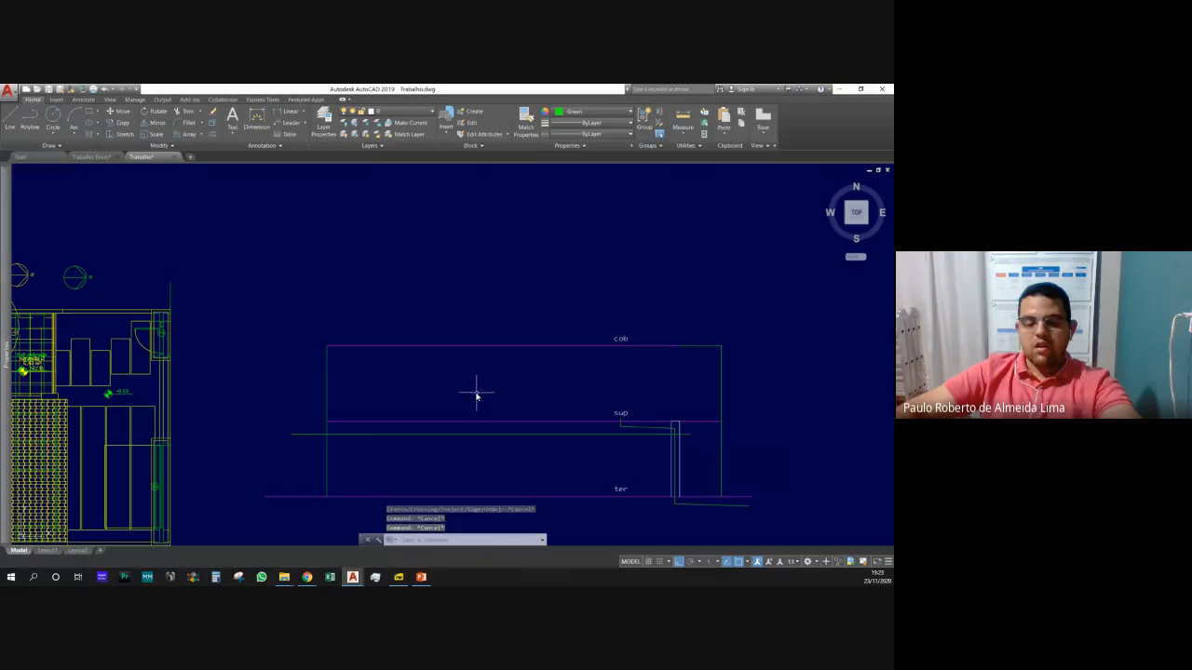
Change the "cob" line and both vertical outer wall lines to magenta.
left_click(742, 354)
left_click(652, 312)
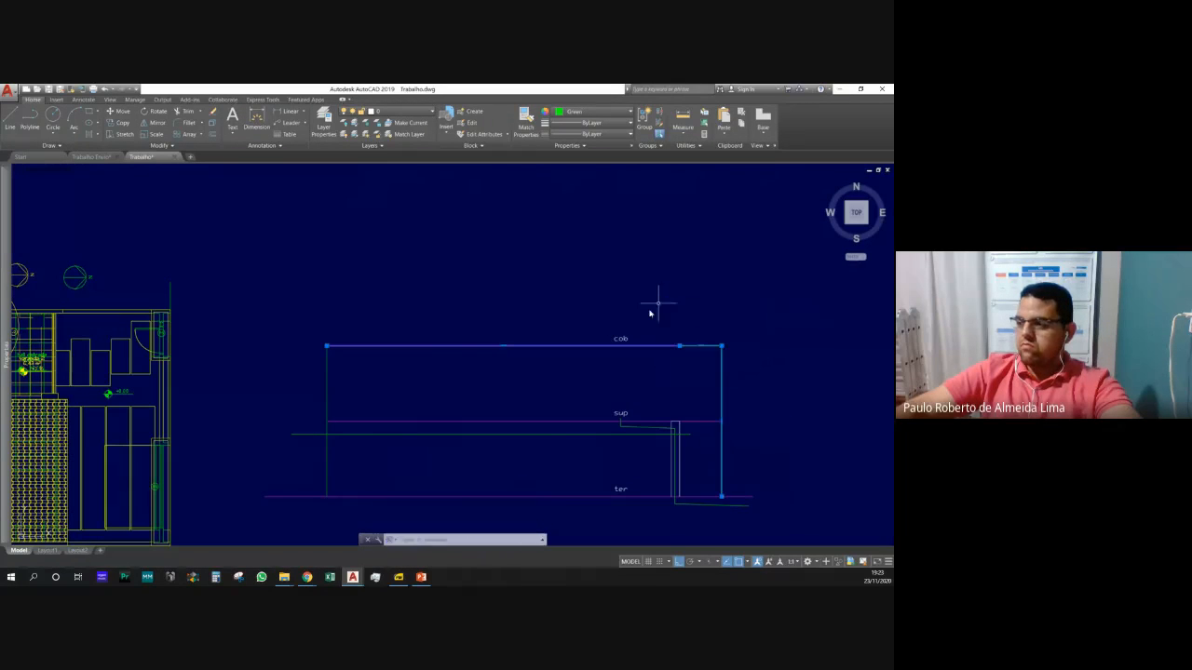
left_click(333, 478)
left_click(310, 473)
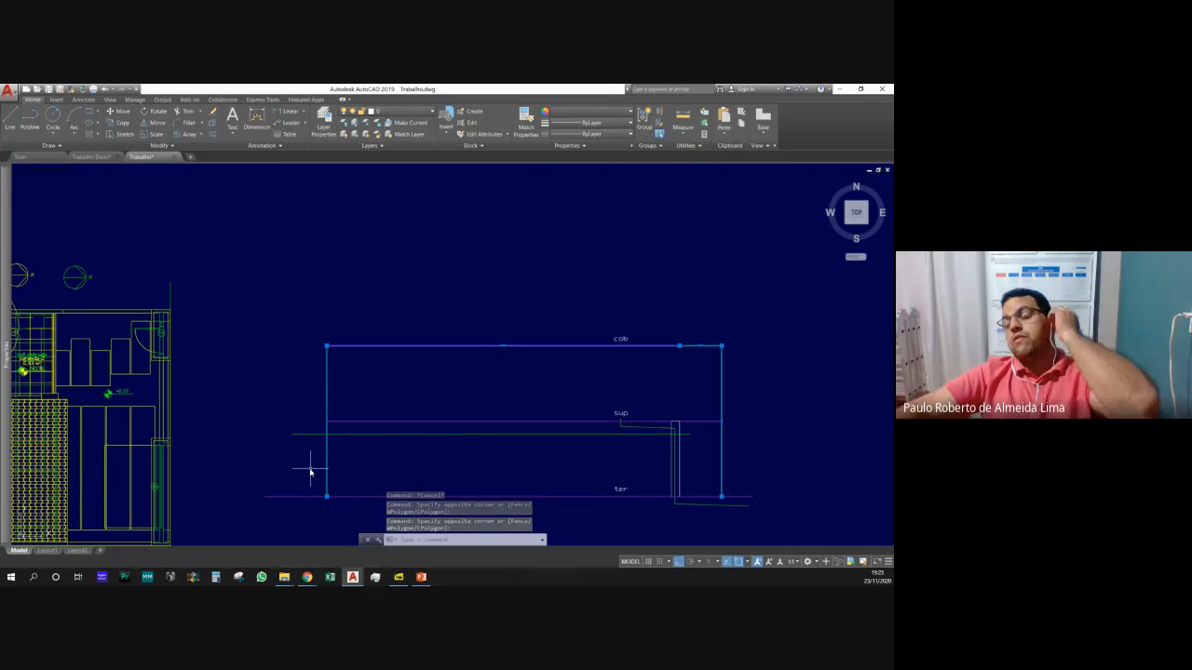
left_click(588, 111)
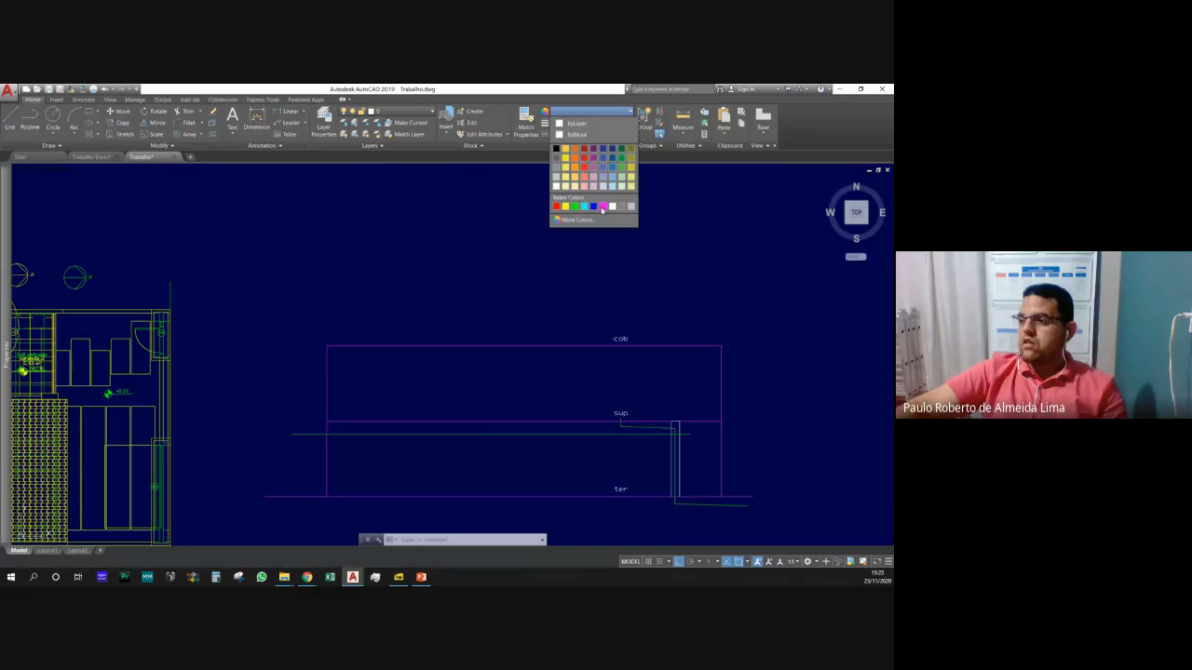
left_click(604, 208)
key("Escape")
key("Escape")
key("Escape")
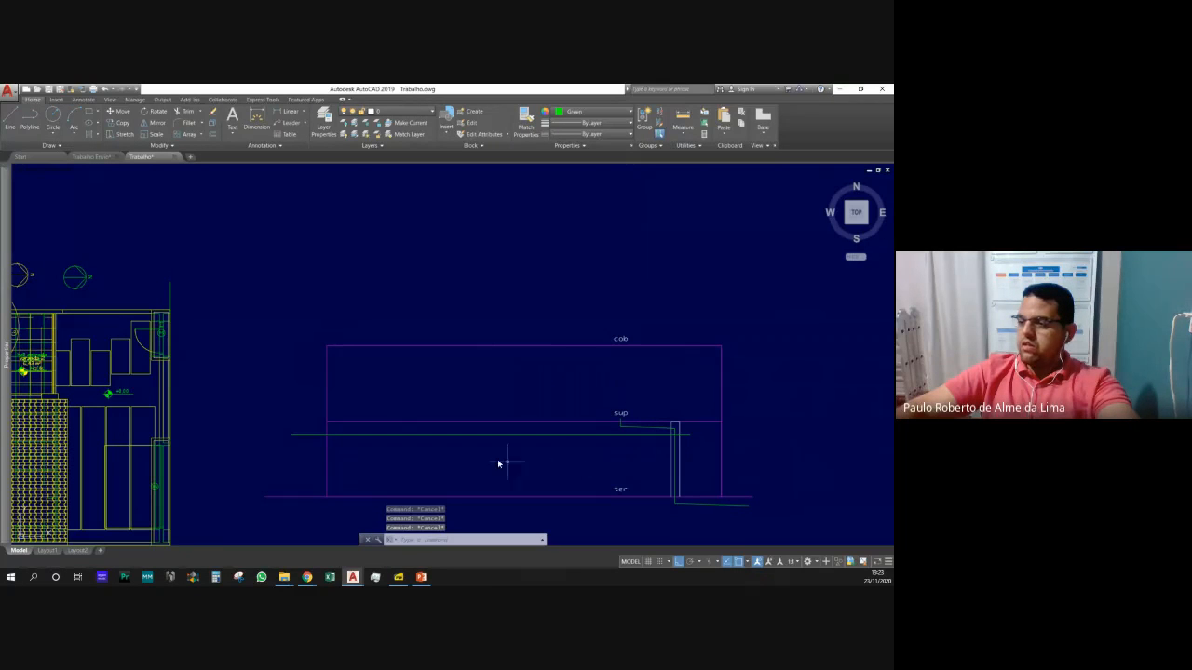
Extend the horizontal green line beneath the "sup" level to the outer wall beyond the shaft.
left_click(404, 435)
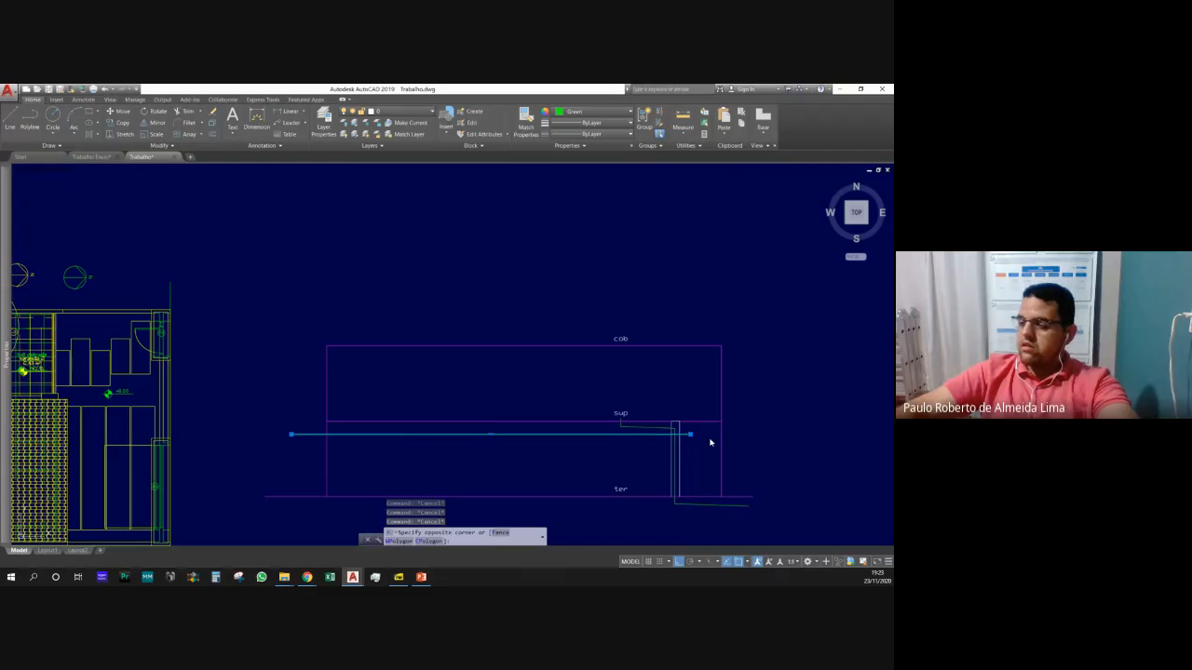
key("Escape")
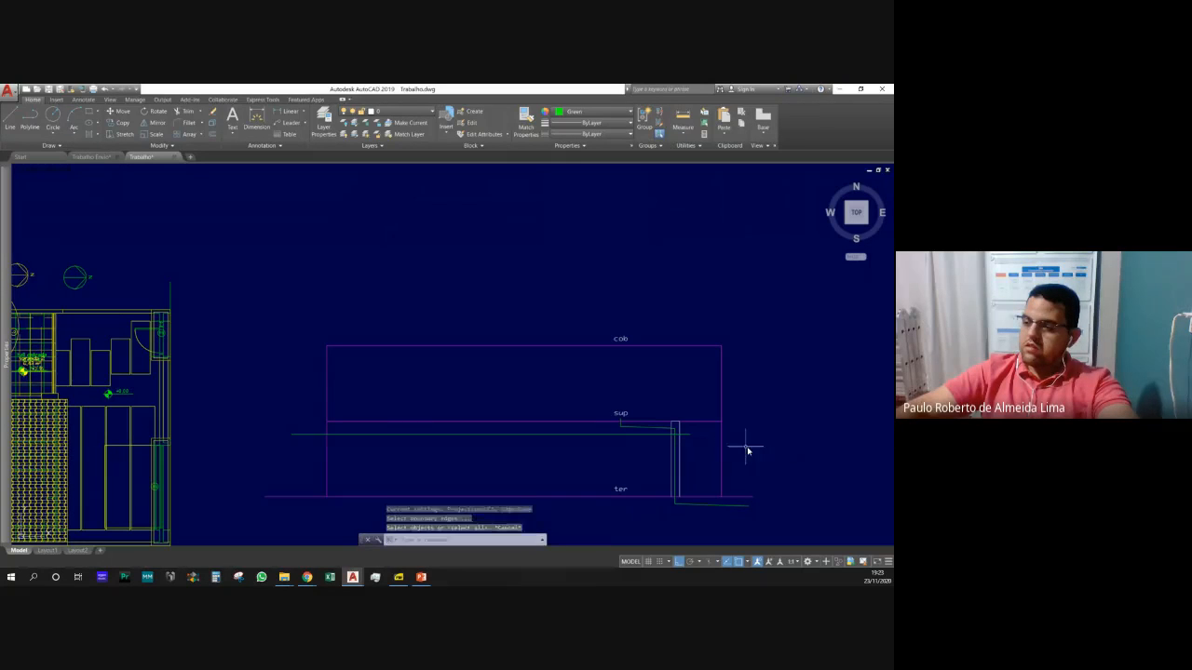
type("ex")
key("Return")
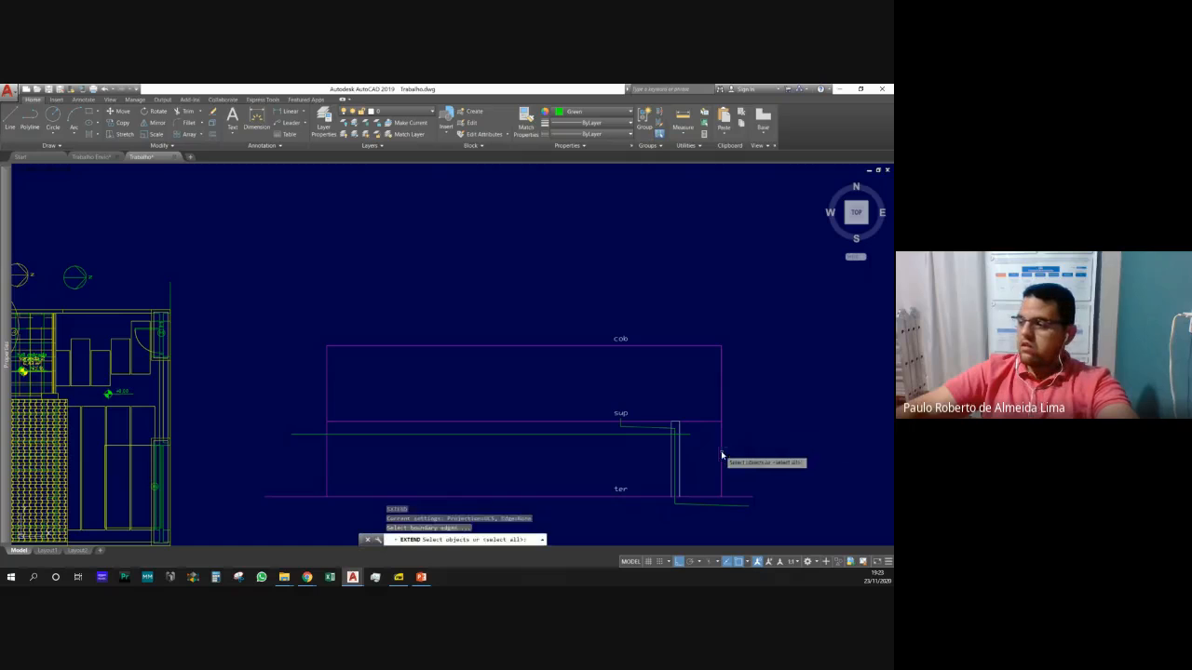
left_click(721, 454)
key("Return")
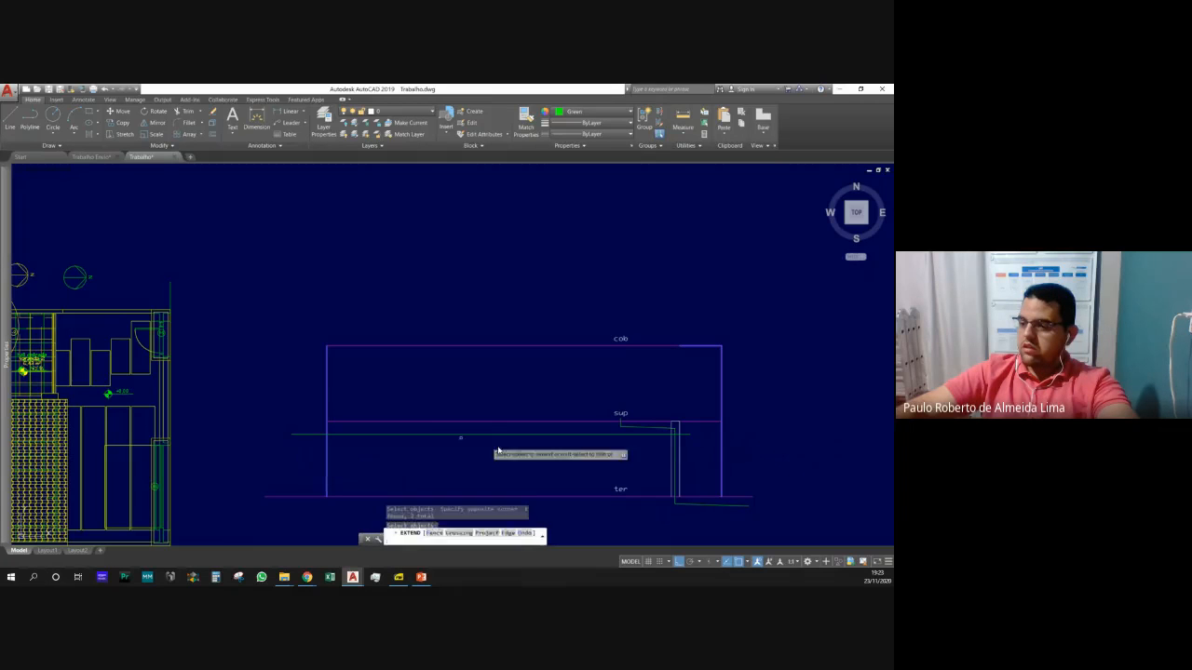
left_click(658, 436)
key("Escape")
Trim the part of the horizontal green line that projects outside the left wall.
type("tr")
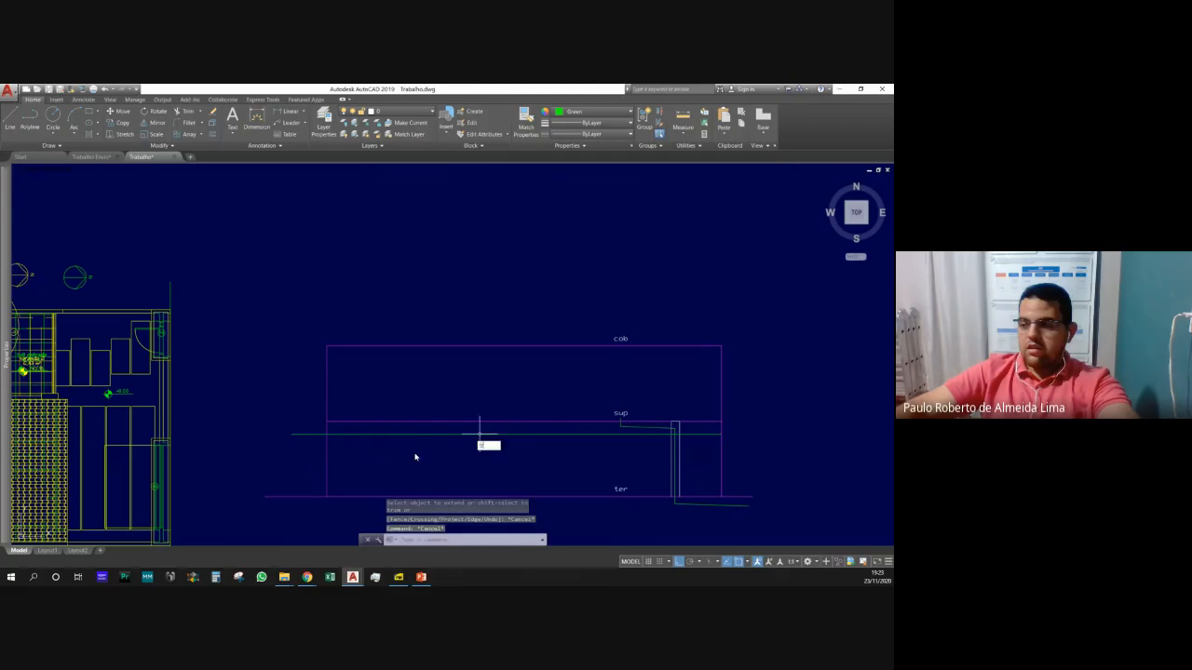
key("Return")
key("Return")
left_click(305, 452)
left_click(277, 407)
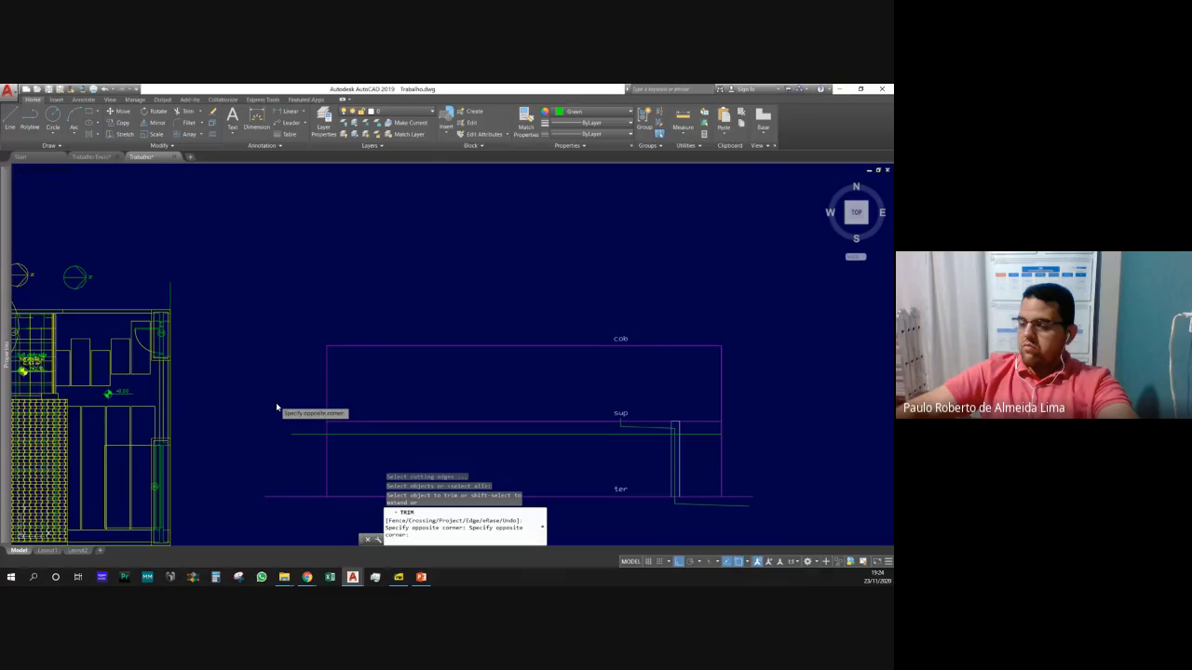
key("Escape")
key("Escape")
key("Escape")
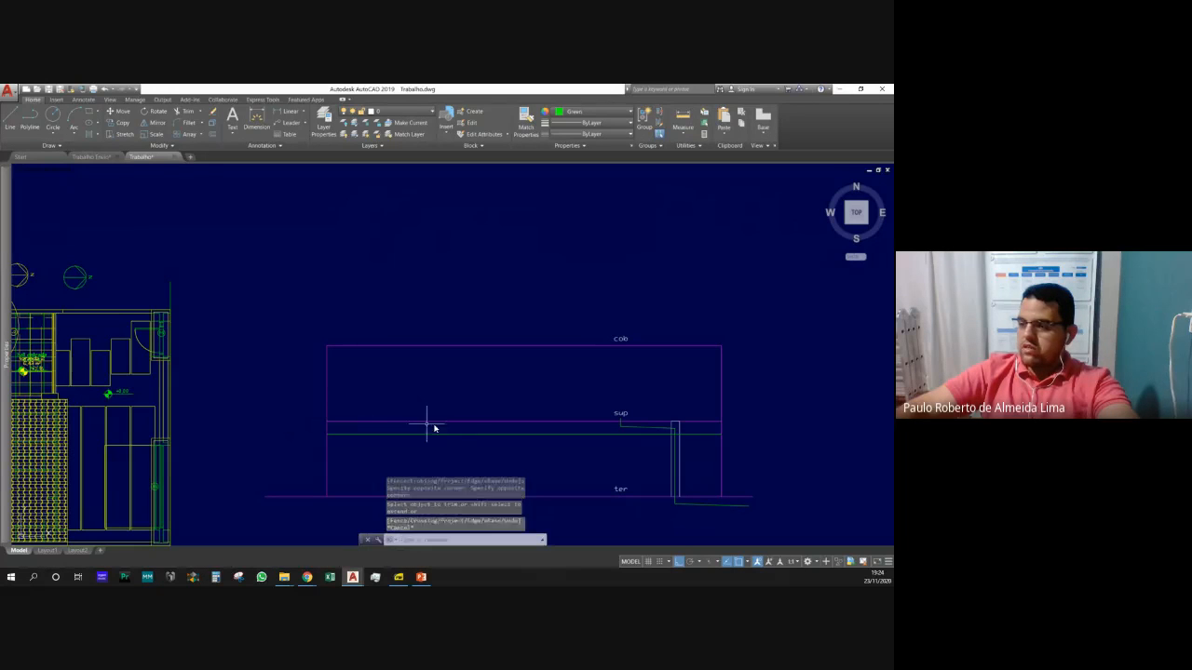
Change the horizontal line beneath the "sup" level to dark grey.
left_click(428, 434)
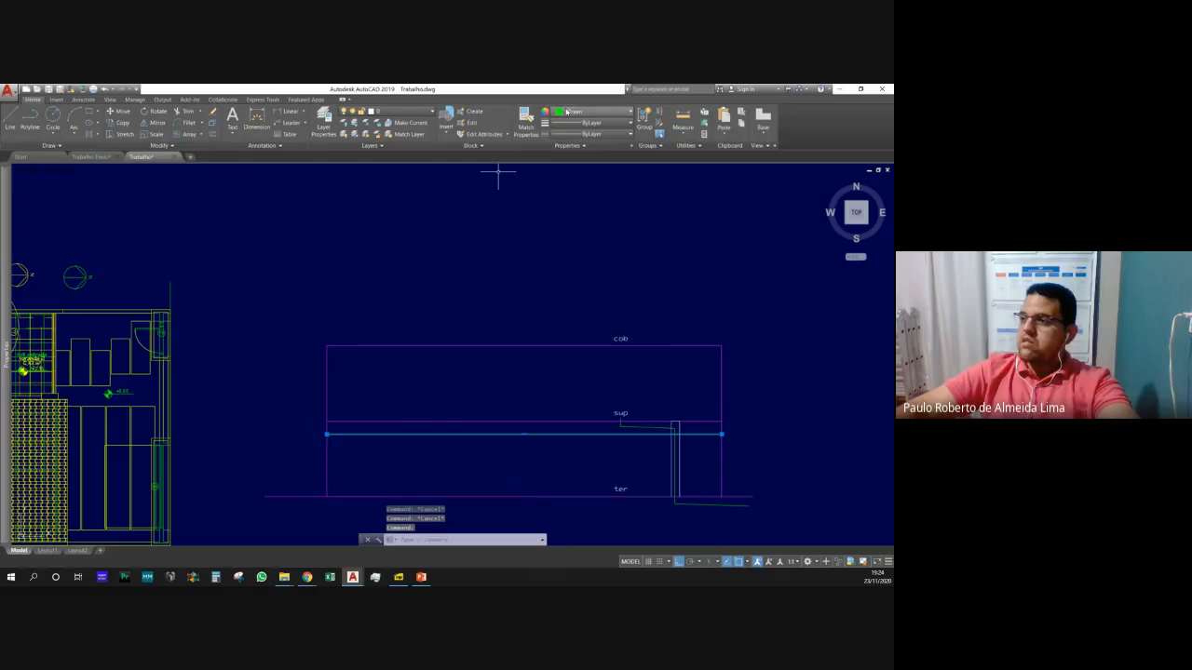
left_click(596, 112)
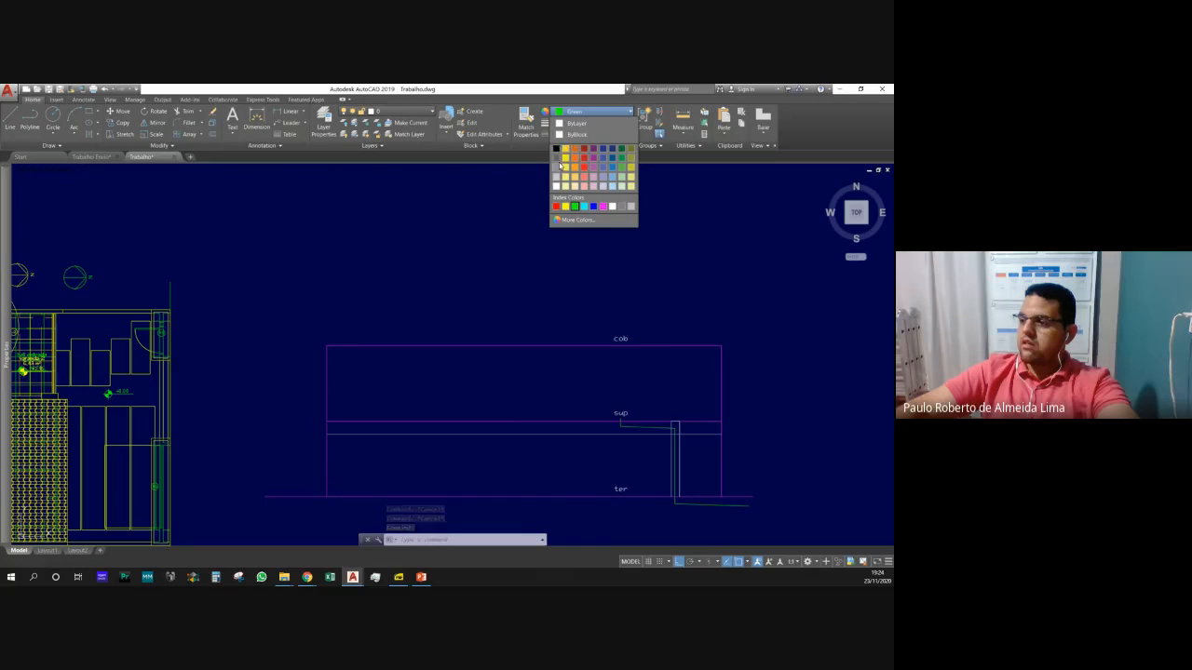
left_click(562, 159)
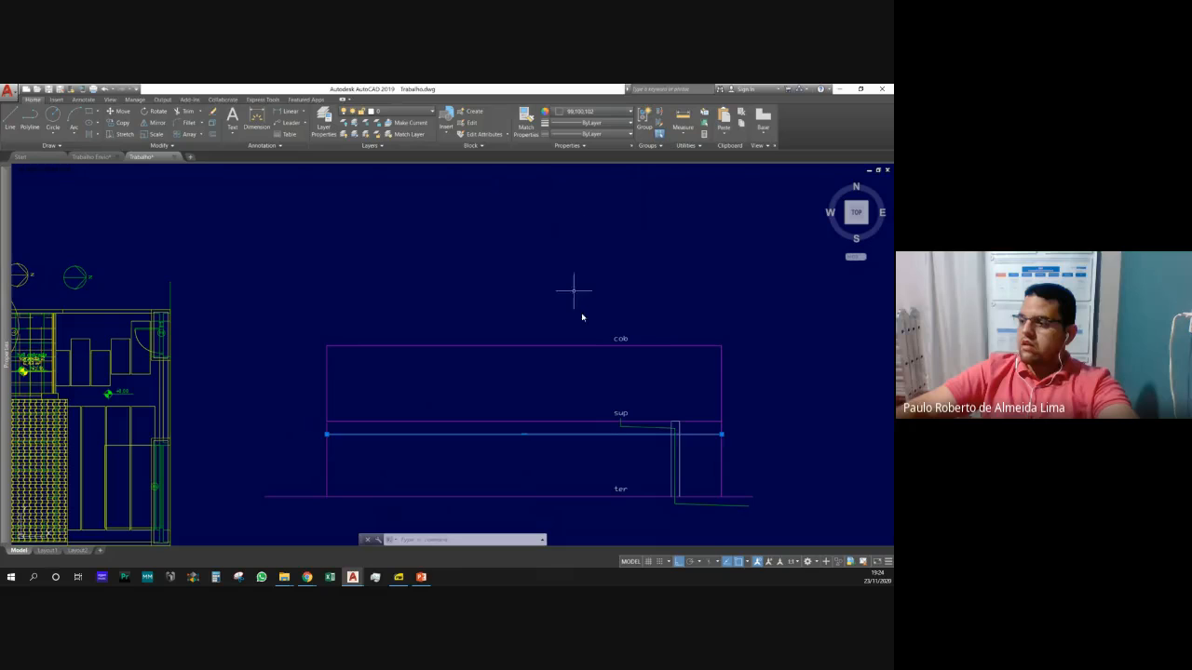
key("Escape")
key("Escape")
key("Escape")
scroll(689, 457, "up", 5)
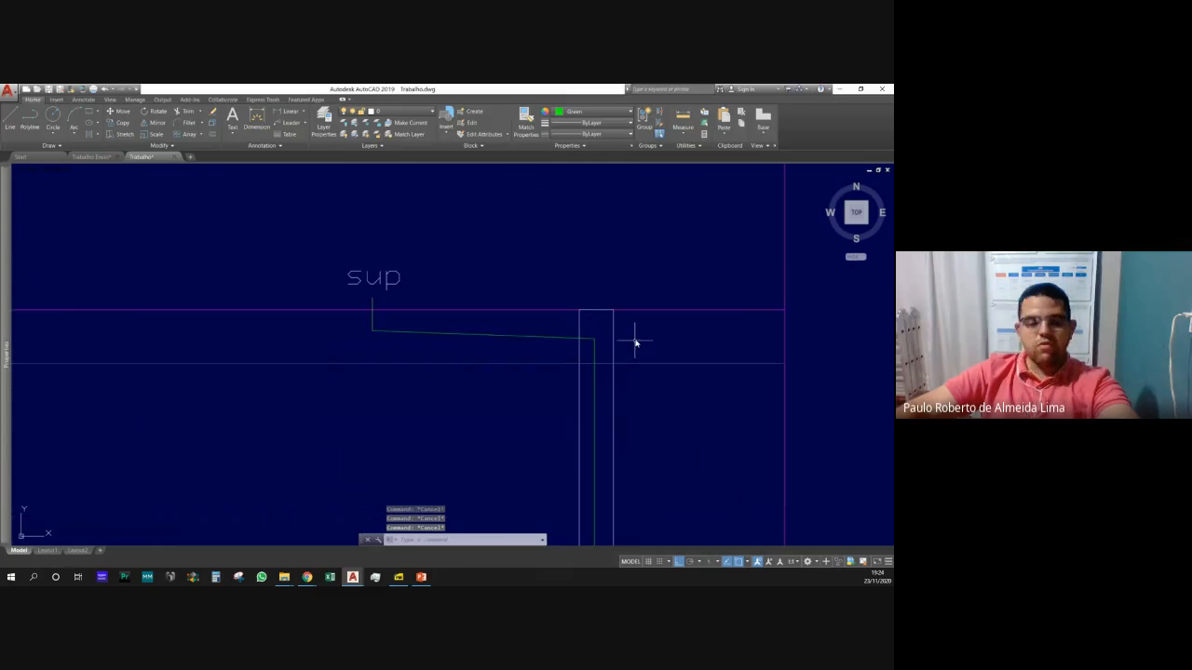
type("tr")
key("Return")
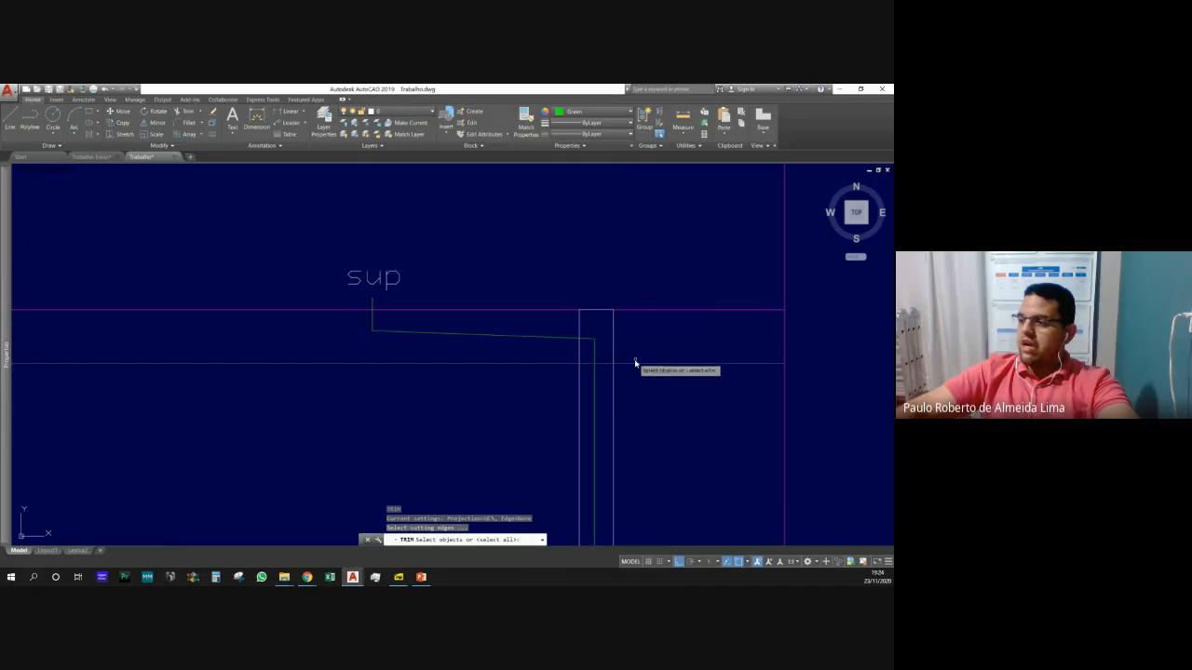
left_click(634, 364)
key("Escape")
key("Escape")
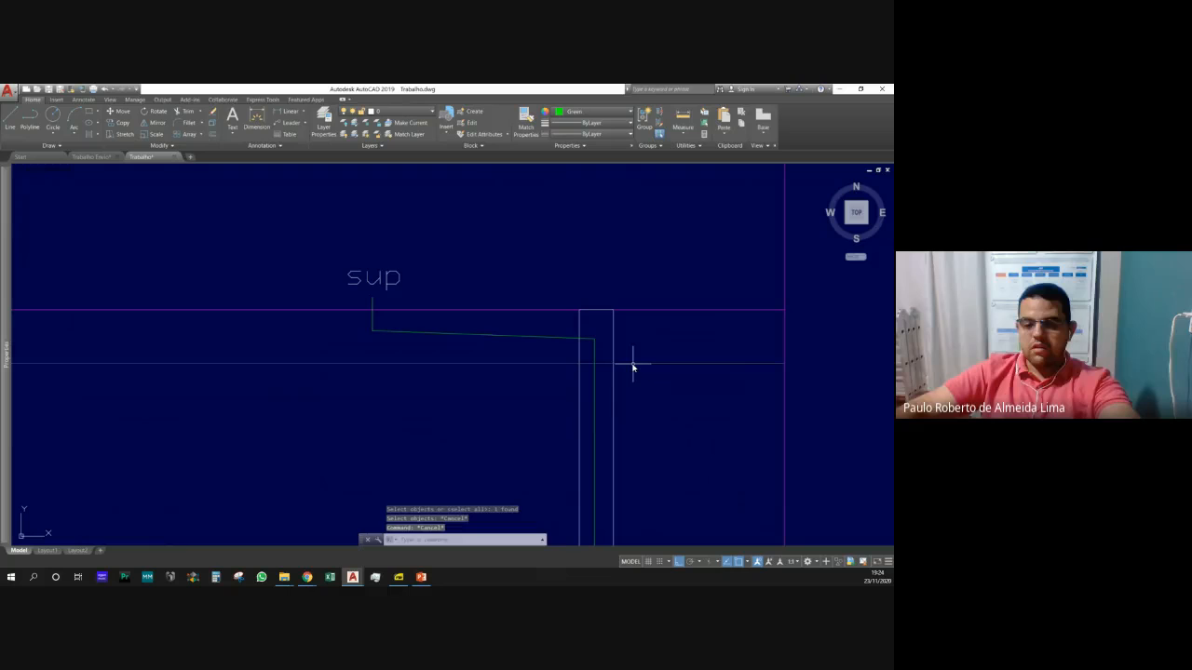
Offset the grey horizontal line beneath the "sup" level upward by 0.1.
type("o")
key("Return")
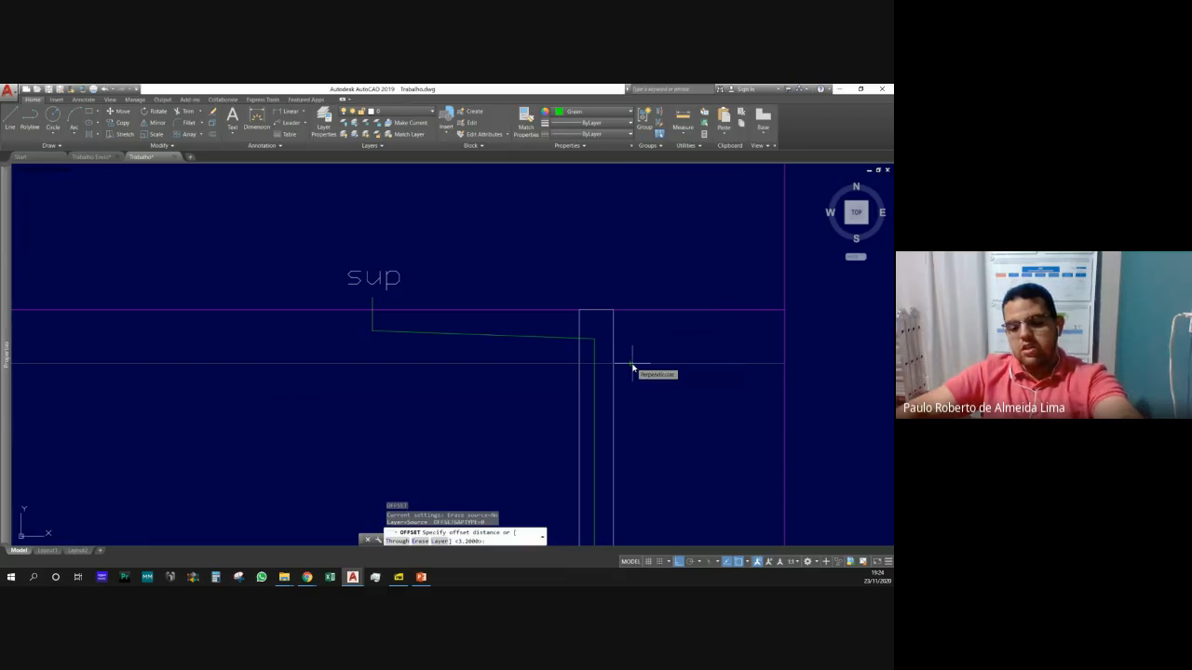
type(".1")
key("Return")
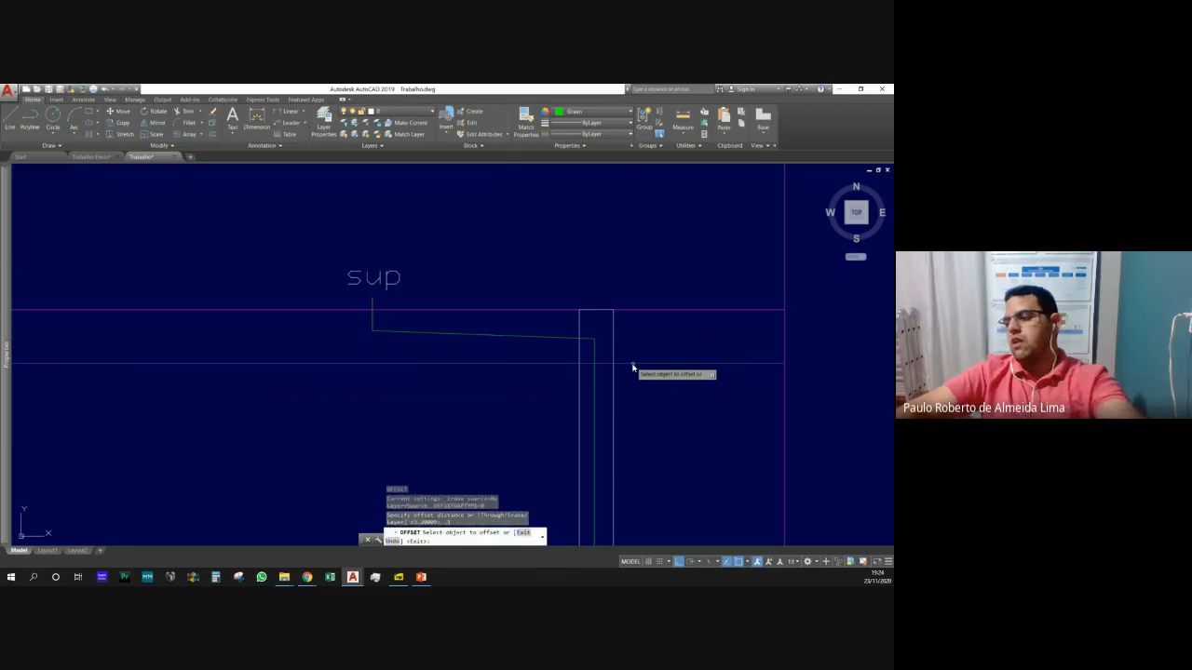
left_click(632, 364)
left_click(643, 325)
key("Escape")
key("Escape")
scroll(637, 354, "up", 2)
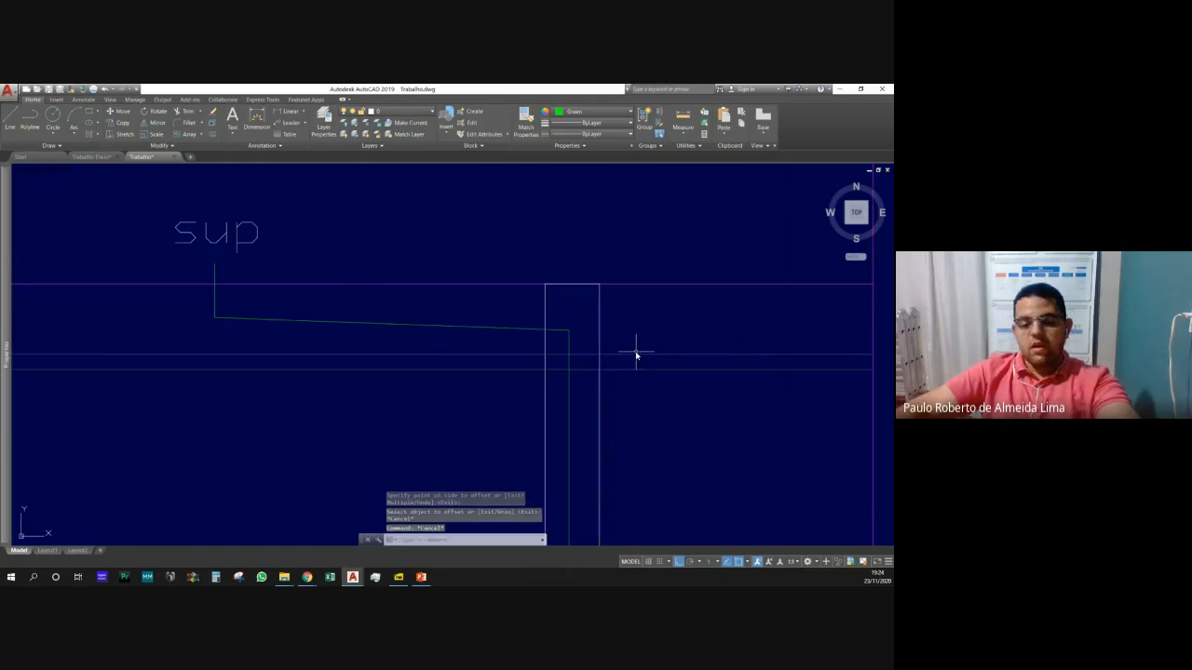
Trim the top of the shaft outline down to the upper offset line beneath the "sup" level.
type("tr")
key("Return")
left_click(635, 361)
left_click(628, 346)
key("Return")
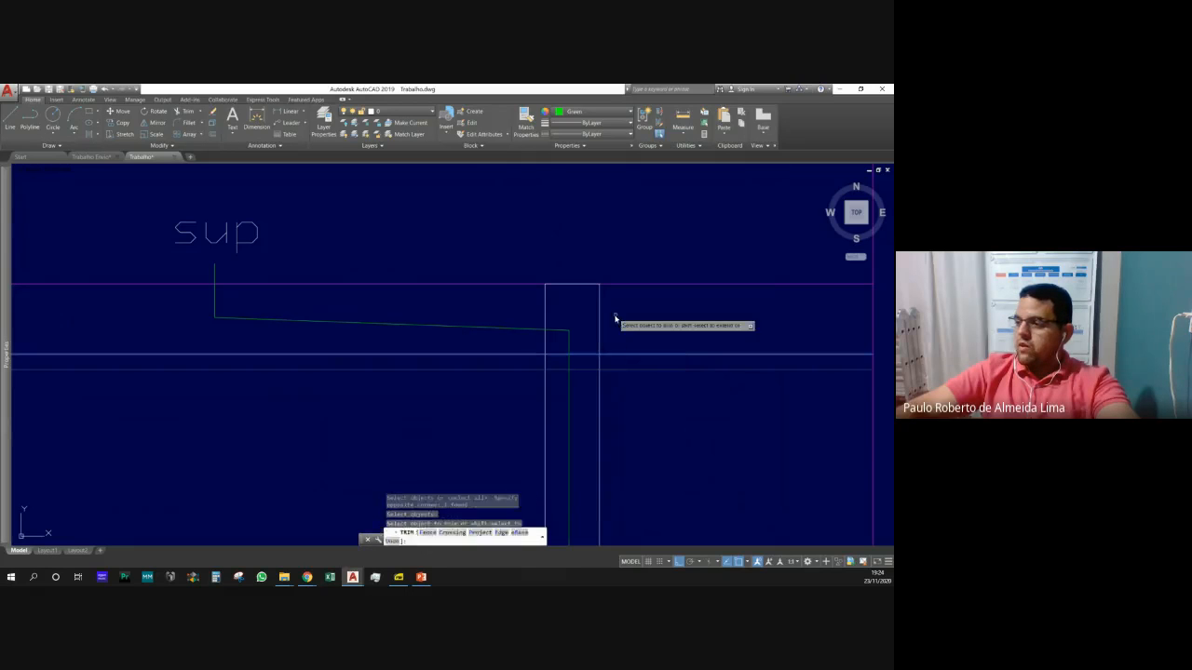
left_click(614, 306)
key("Escape")
key("Escape")
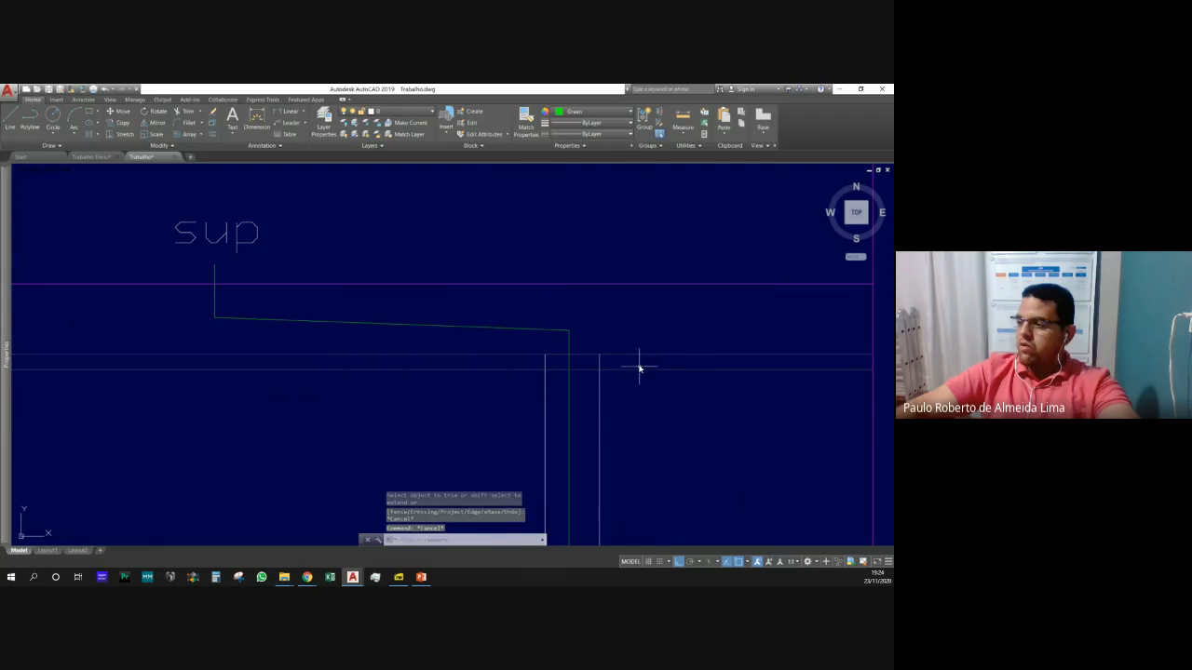
Delete the upper offset line beneath the "sup" level.
left_click(635, 363)
left_click(631, 350)
key("Delete")
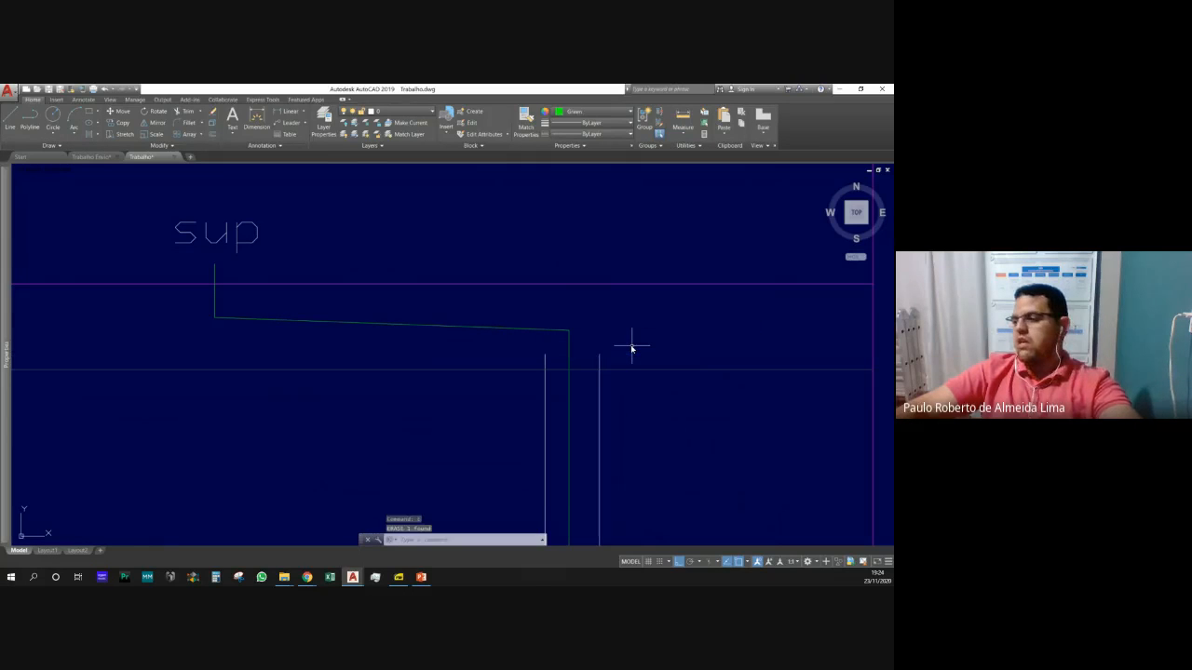
key("Escape")
key("Escape")
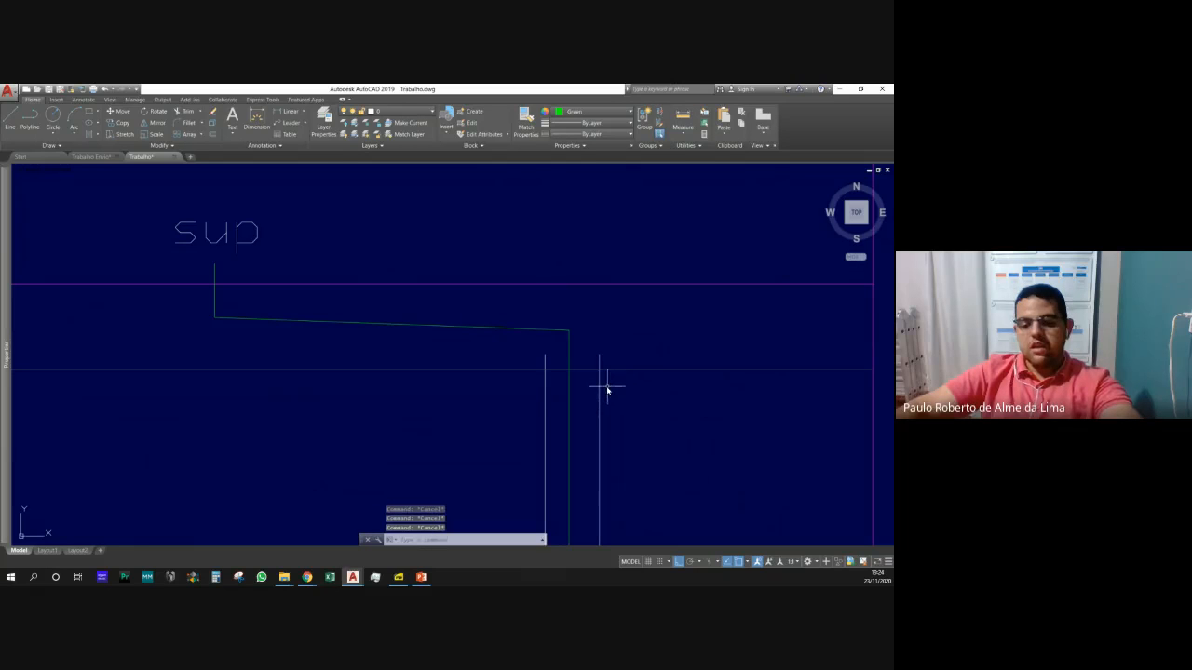
Trim the grey ceiling line where it crosses the inside of the shaft.
type("tr")
key("space")
key("space")
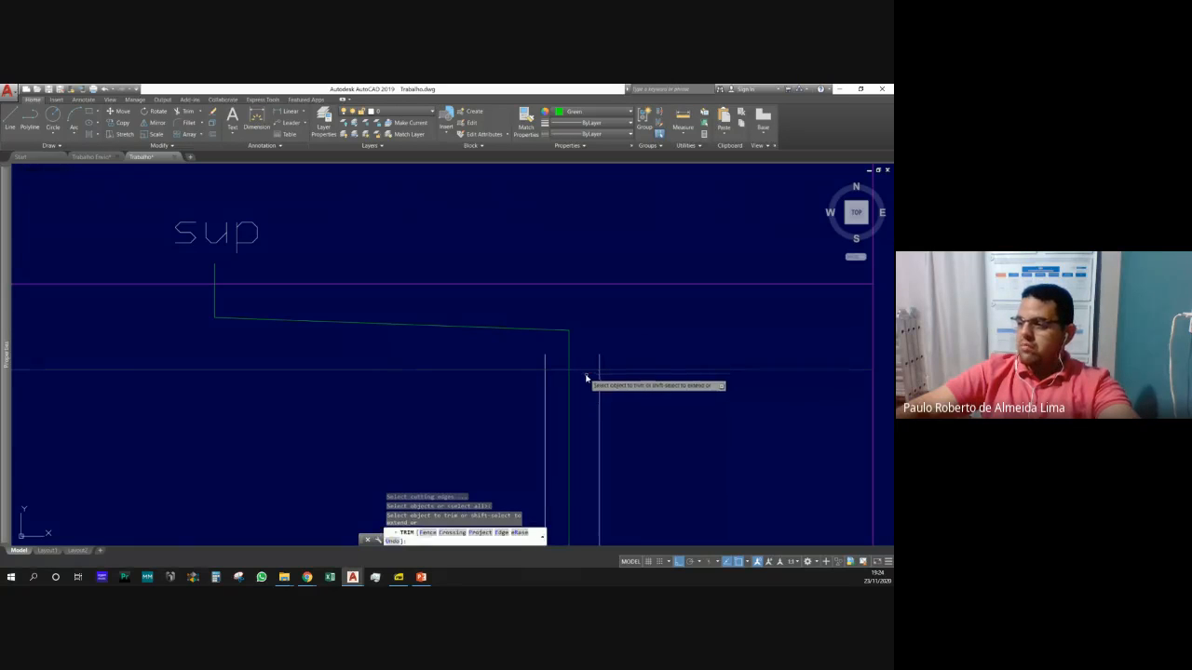
key("Escape")
key("Escape")
type("r")
key("space")
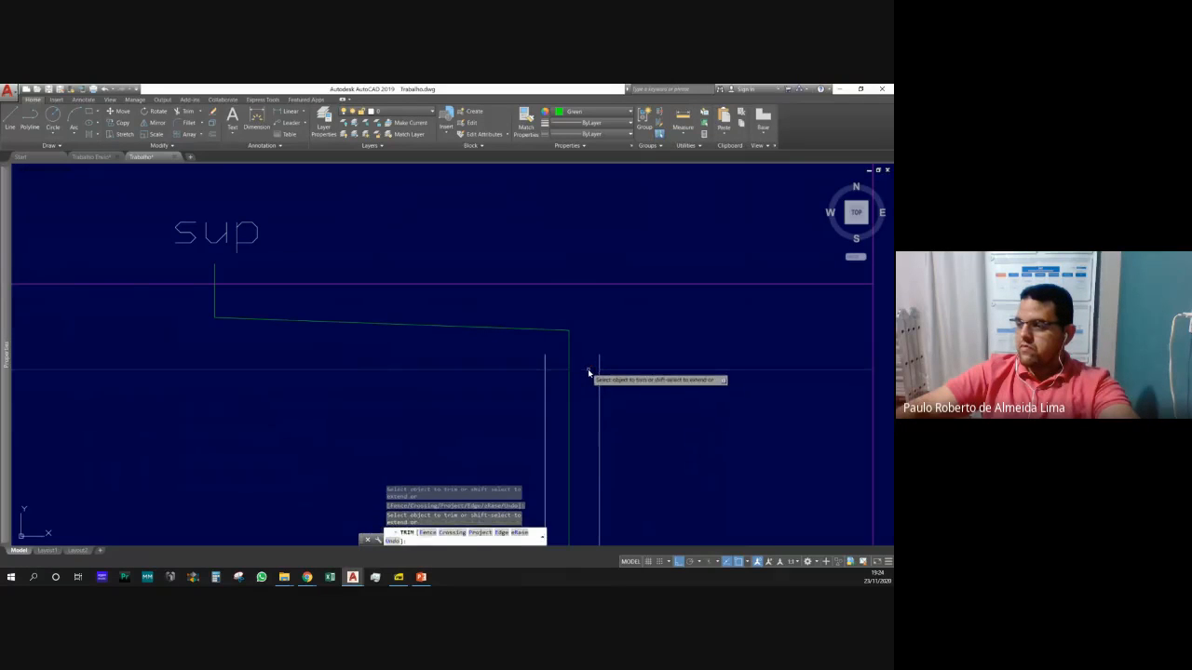
key("Escape")
key("Escape")
key("Escape")
scroll(624, 372, "down", 4)
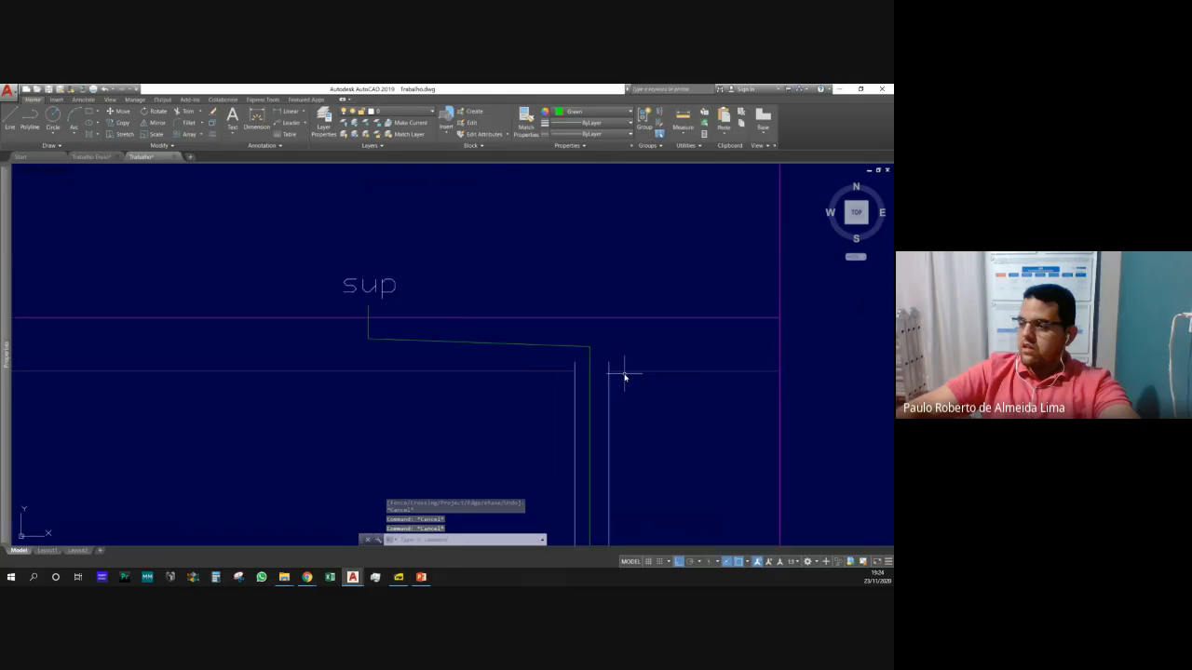
scroll(681, 438, "up", 4)
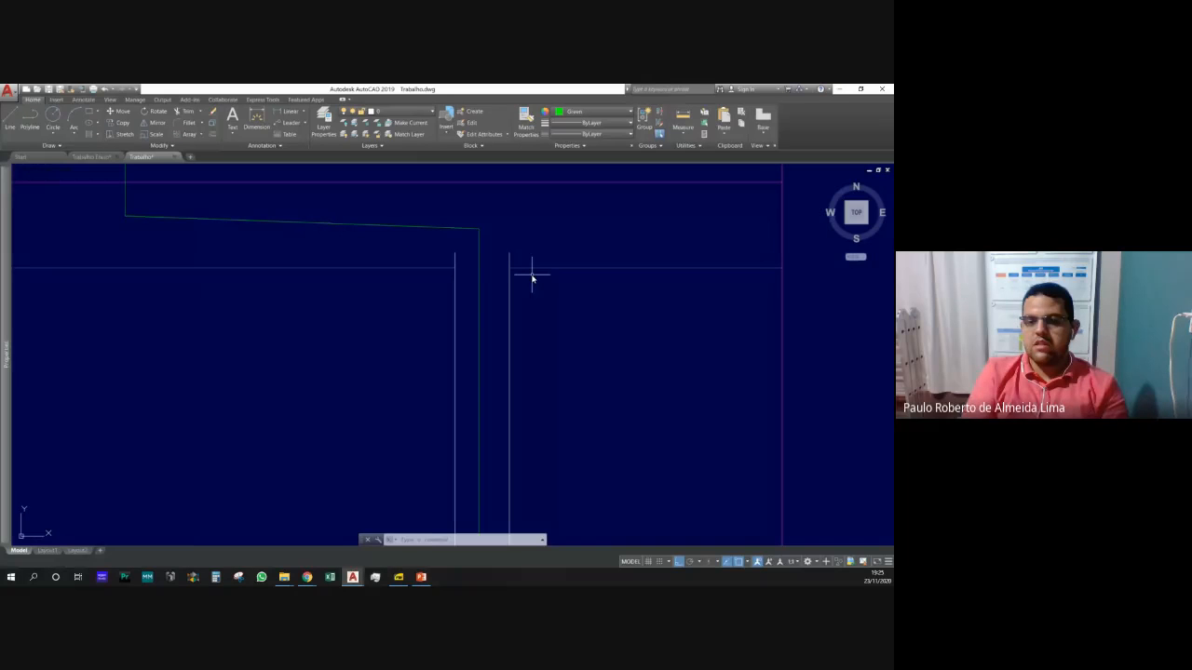
Set the global width of the green pipe polyline to 0.05.
scroll(551, 328, "down", 5)
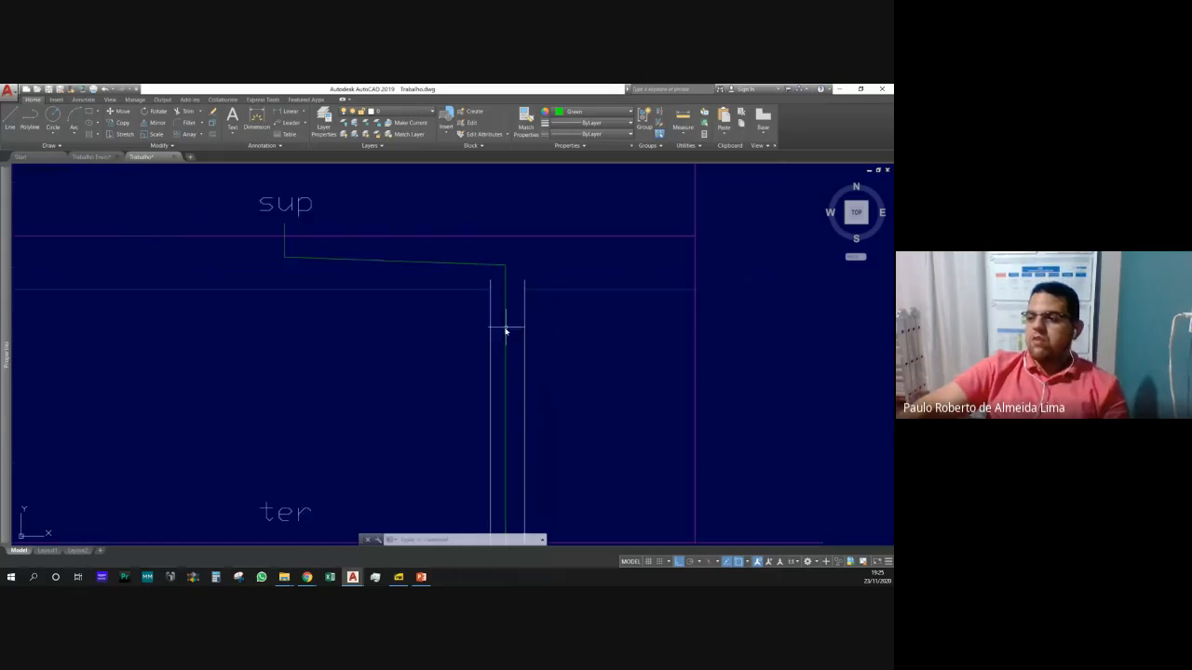
left_click(390, 288)
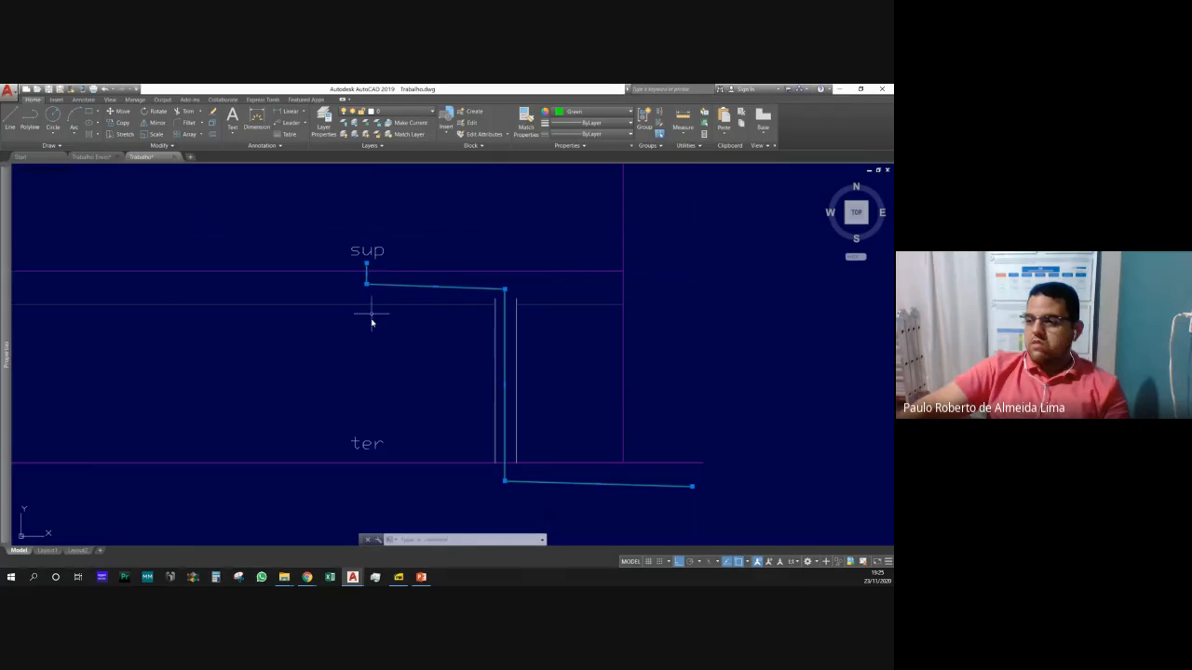
left_click(373, 323)
mouse_move(7, 291)
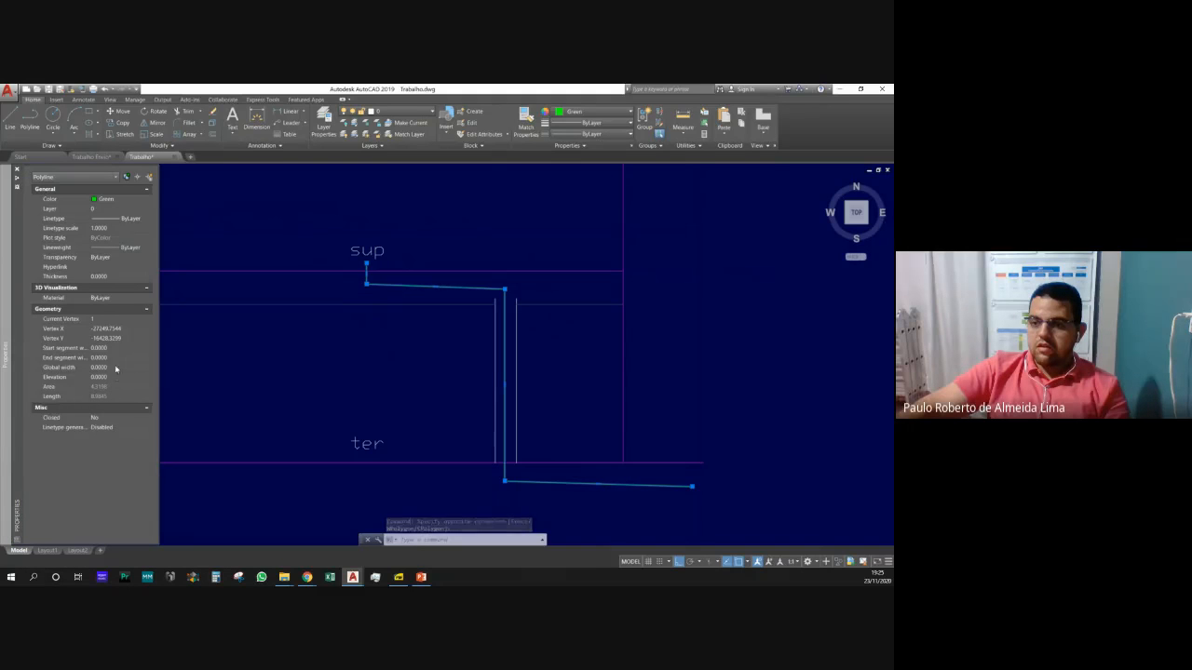
left_click(114, 367)
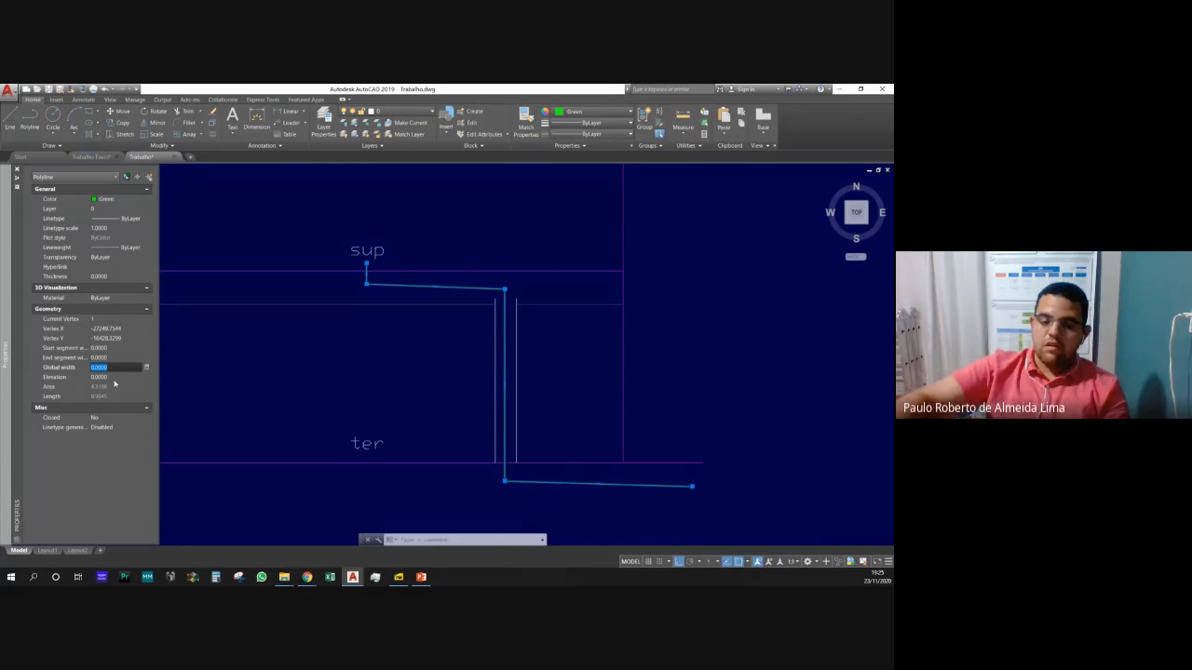
key("BackSpace")
type("0.05")
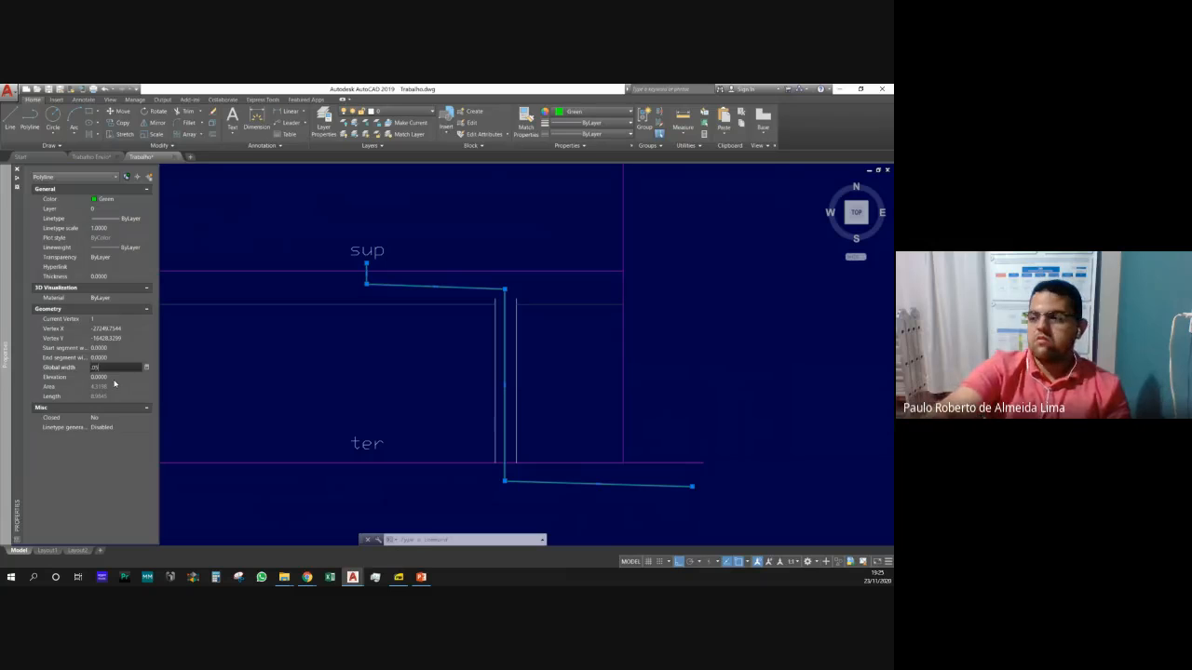
key("Tab")
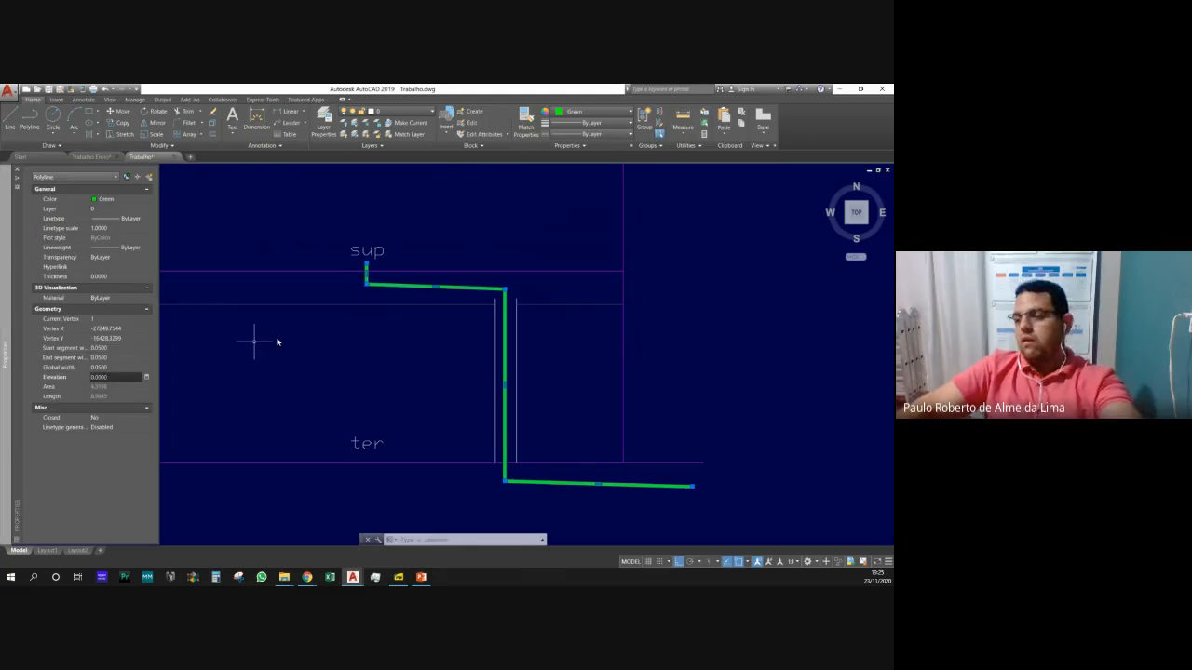
key("Escape")
key("Escape")
key("Escape")
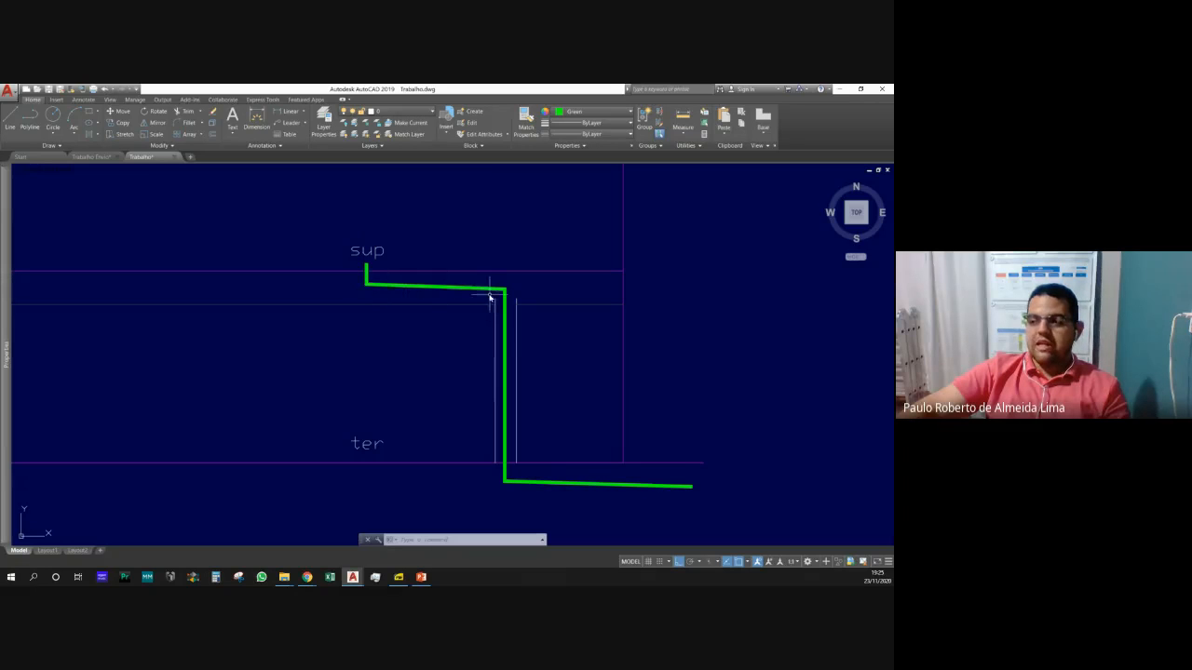
Draw a short vertical green polyline through the "sup" level line near the outer wall opposite the shaft.
scroll(397, 291, "up", 2)
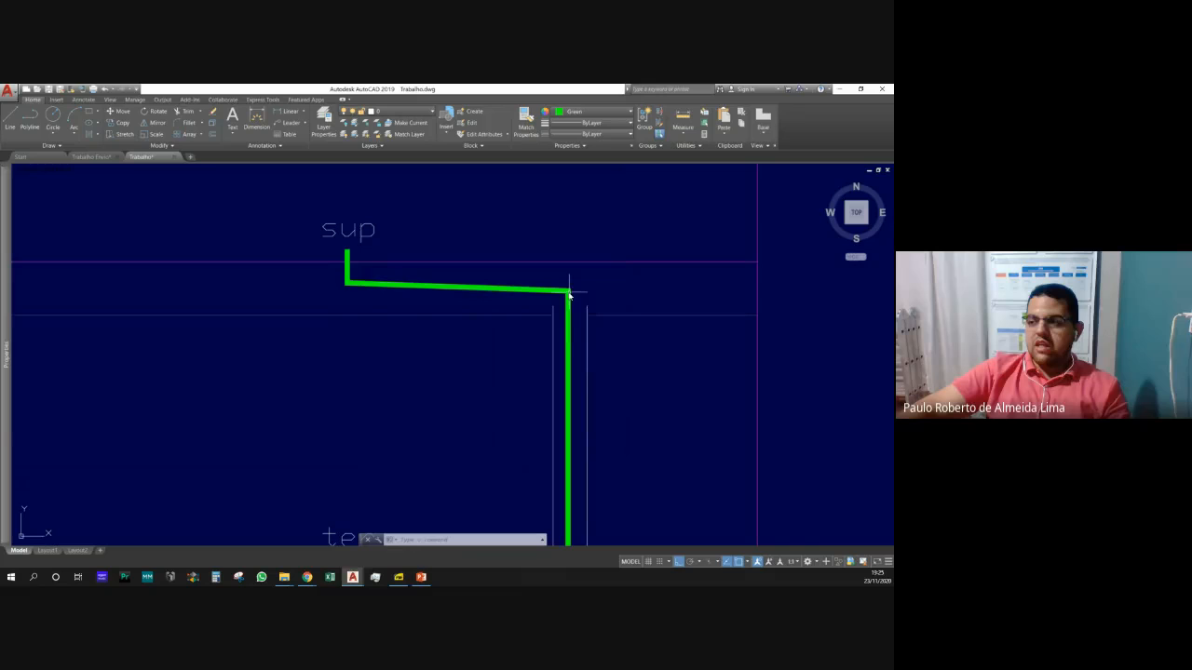
scroll(633, 300, "down", 6)
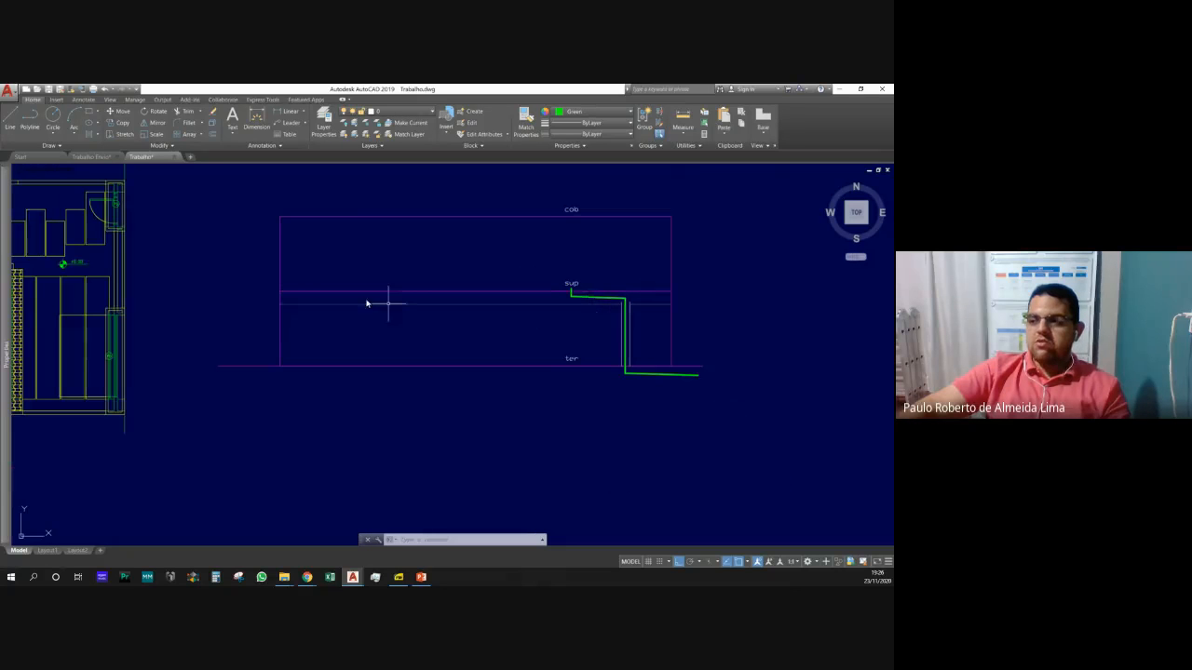
type("pl")
key("Return")
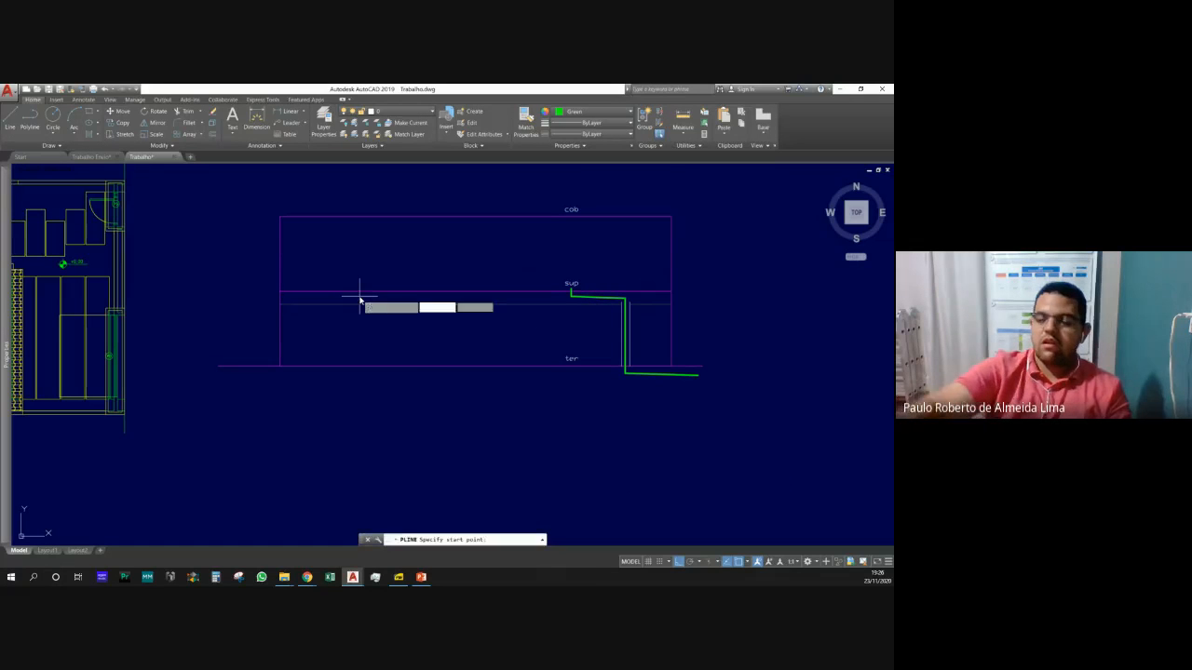
scroll(293, 285, "up", 7)
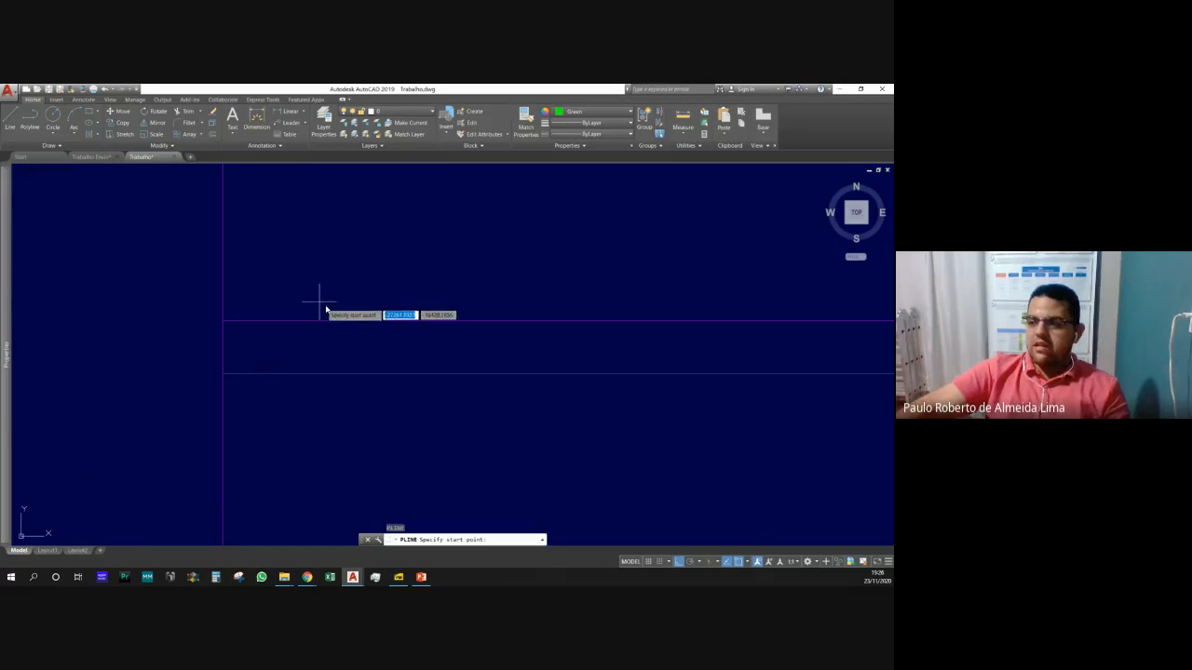
left_click(325, 308)
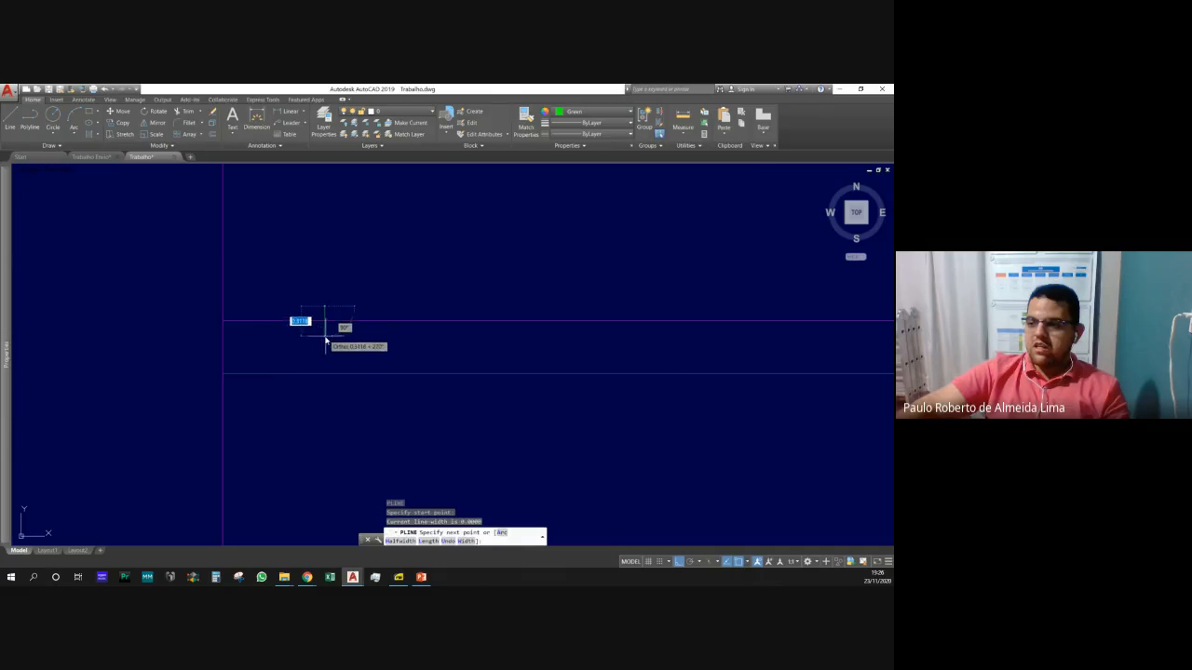
left_click(324, 341)
scroll(300, 343, "down", 5)
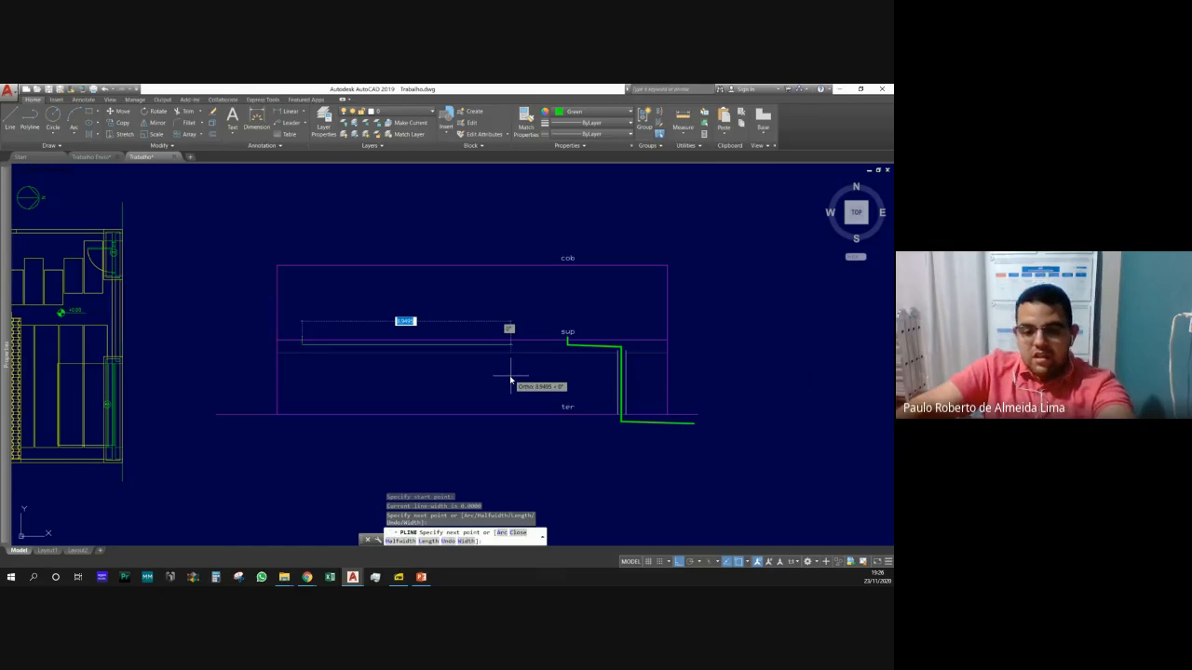
key("F8")
scroll(570, 346, "up", 4)
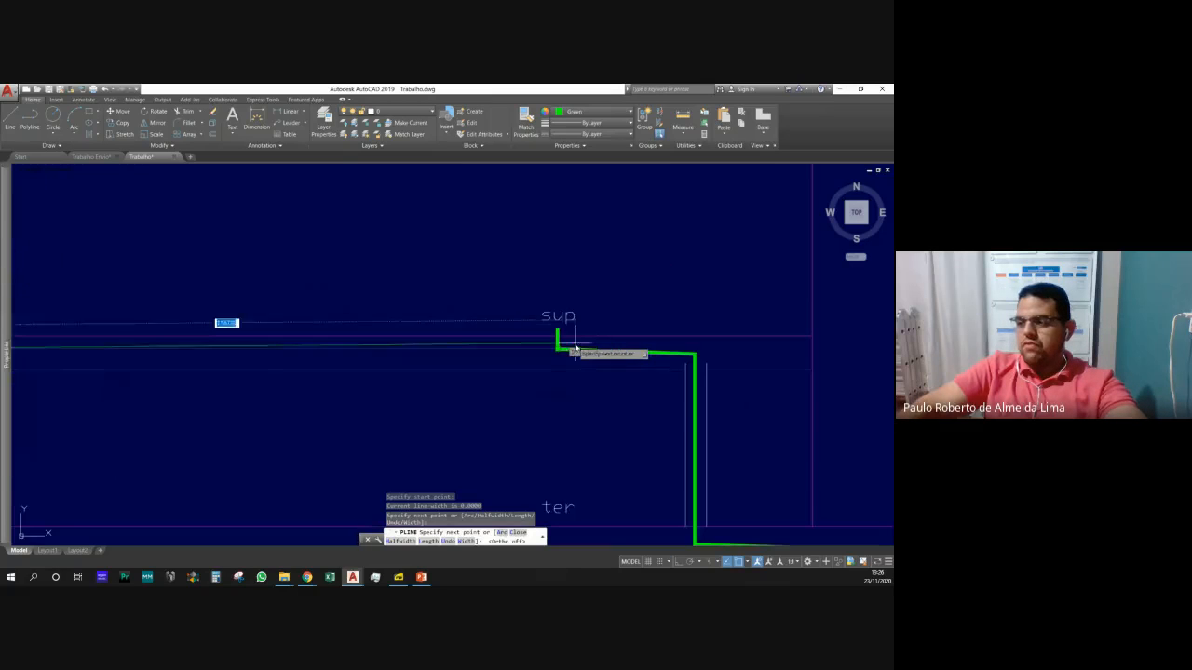
scroll(621, 389, "down", 3)
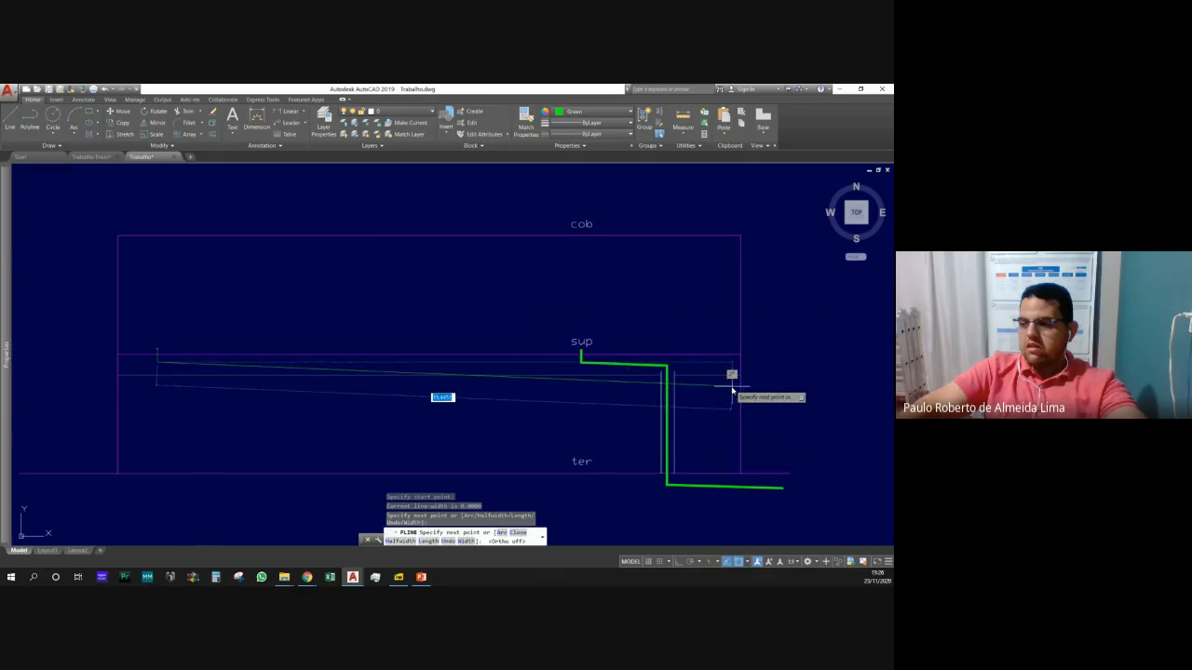
scroll(735, 377, "up", 4)
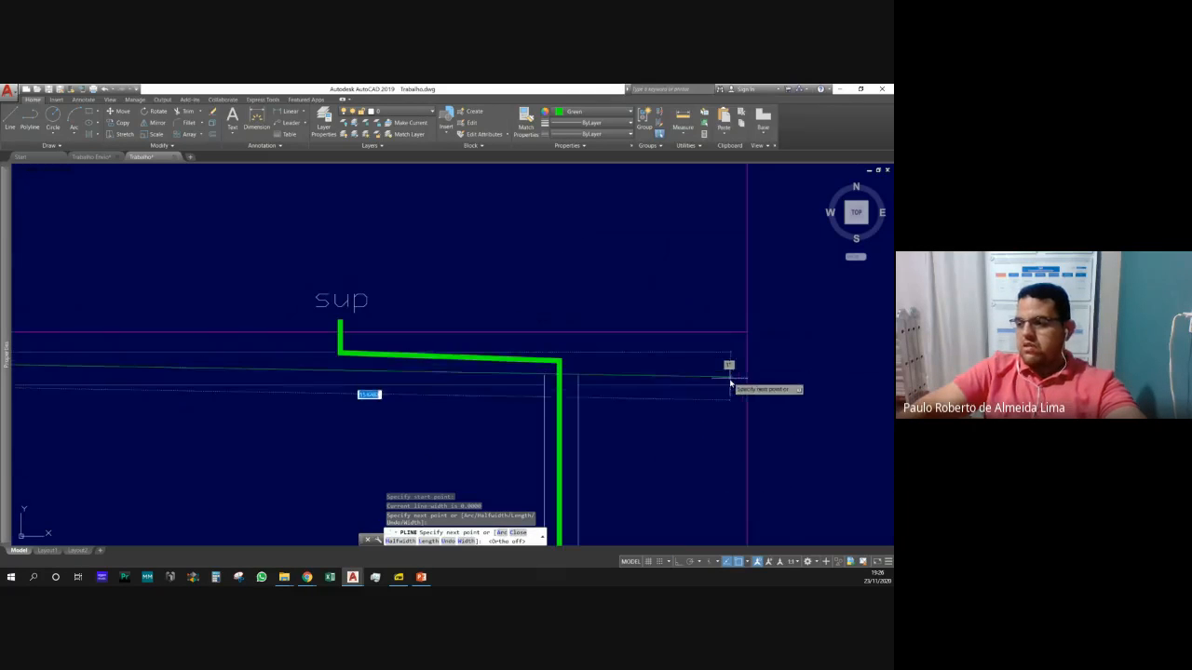
key("Escape")
key("Escape")
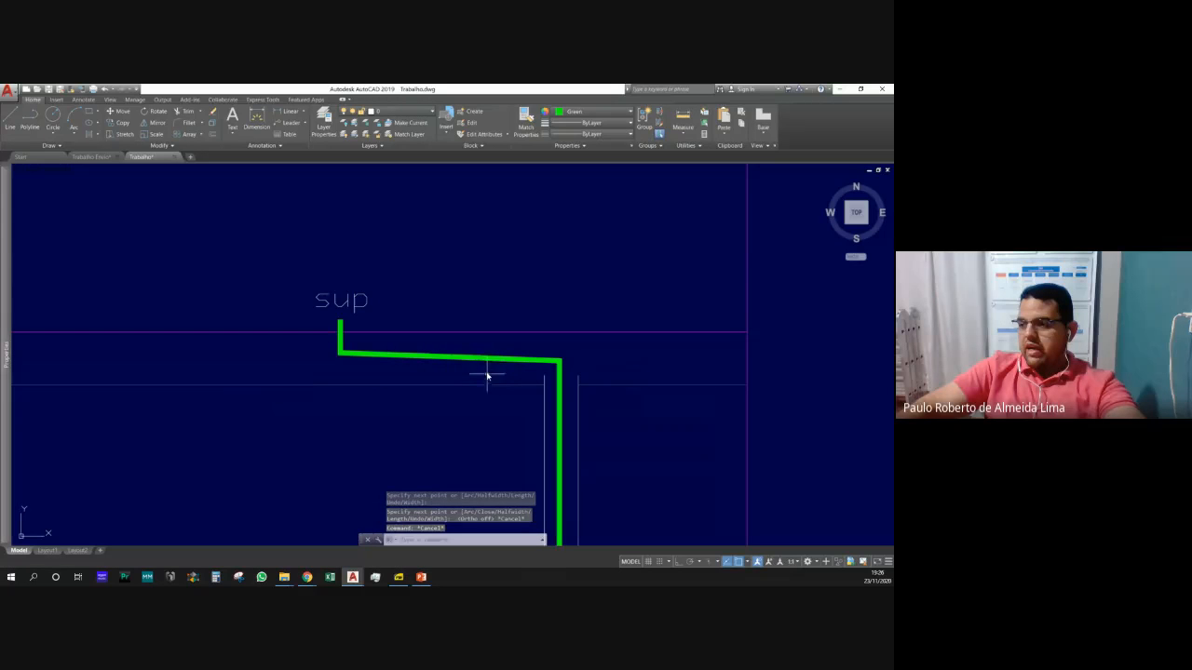
Explode the green pipe polyline into separate segments.
left_click(482, 361)
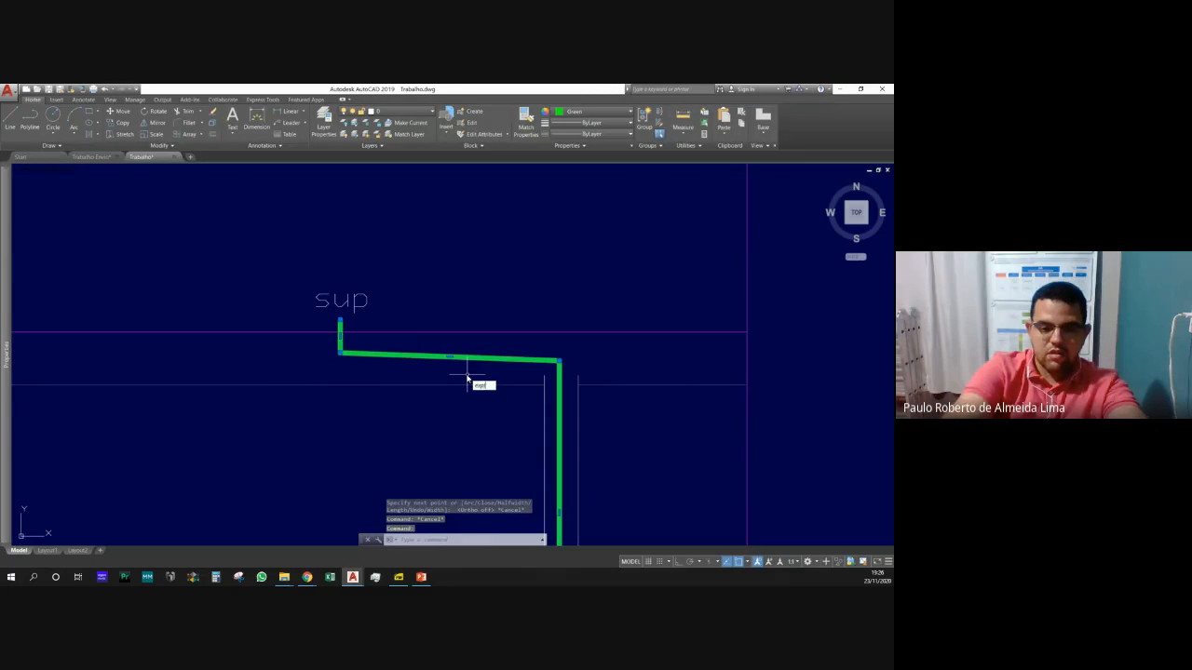
type("x")
key("Return")
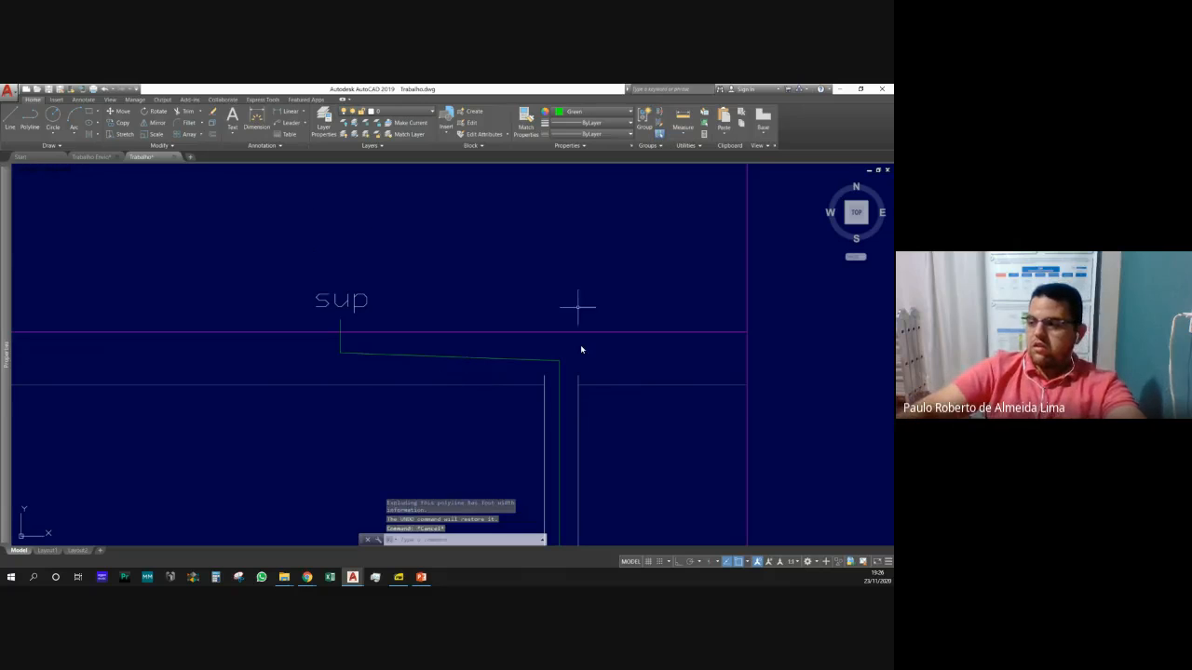
Copy the sloped green segment horizontally from its high end to beneath the new vertical stub near the opposite wall.
left_click(445, 355)
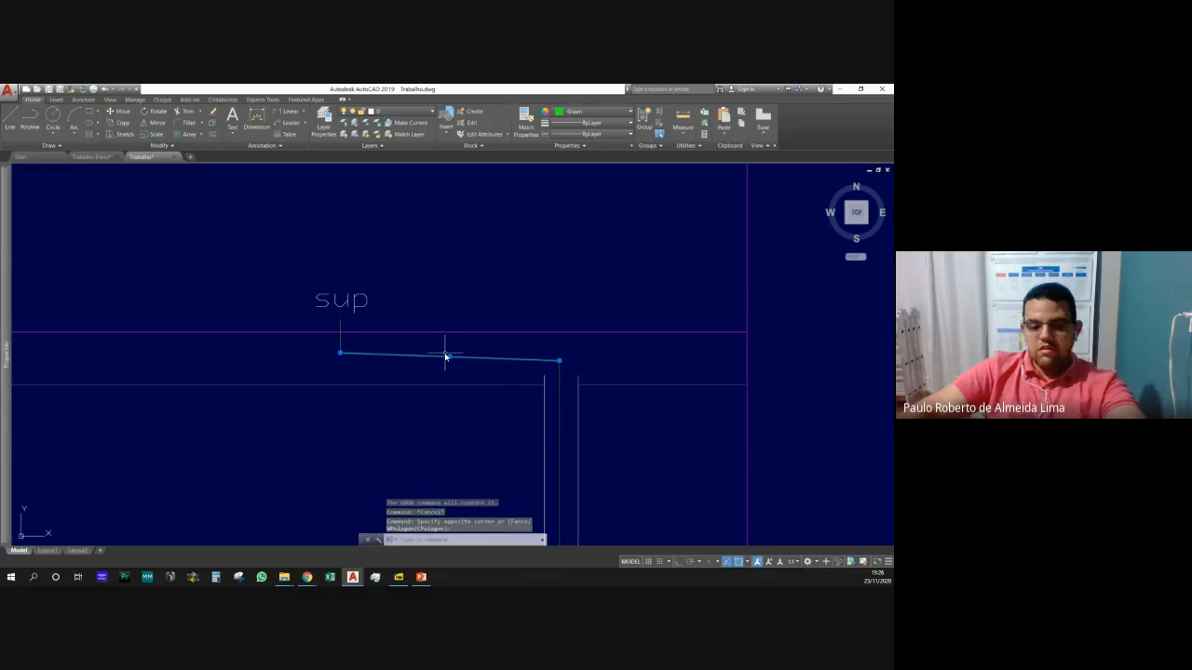
type("cp")
key("Return")
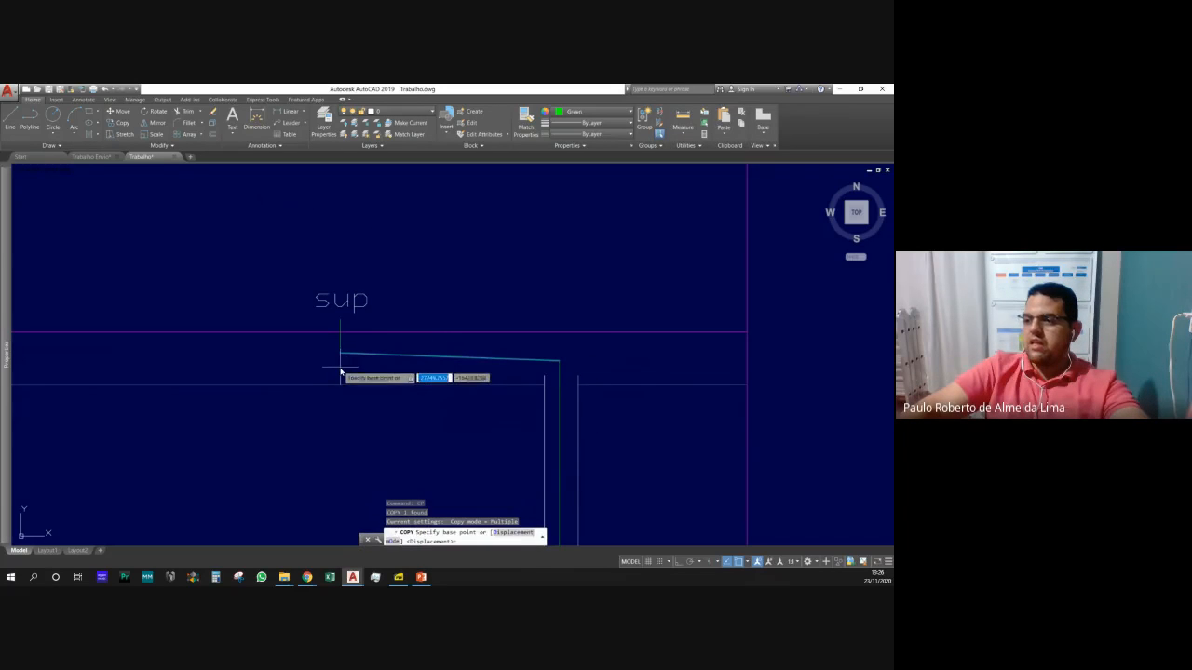
left_click(341, 356)
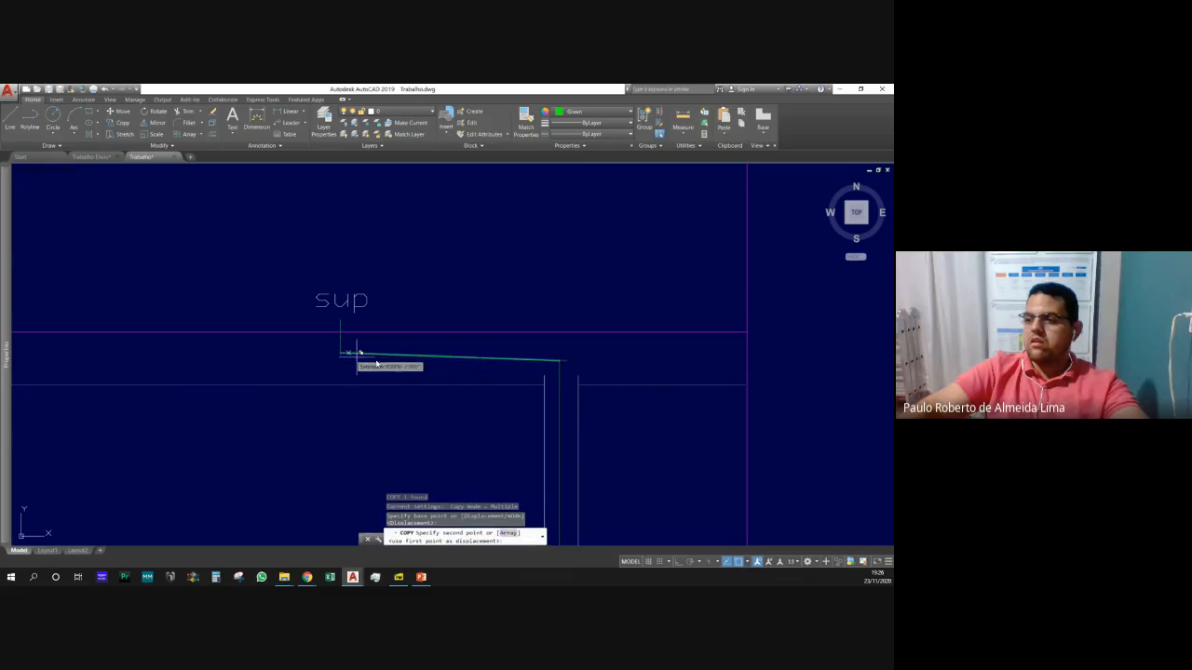
scroll(432, 365, "down", 5)
scroll(135, 391, "up", 5)
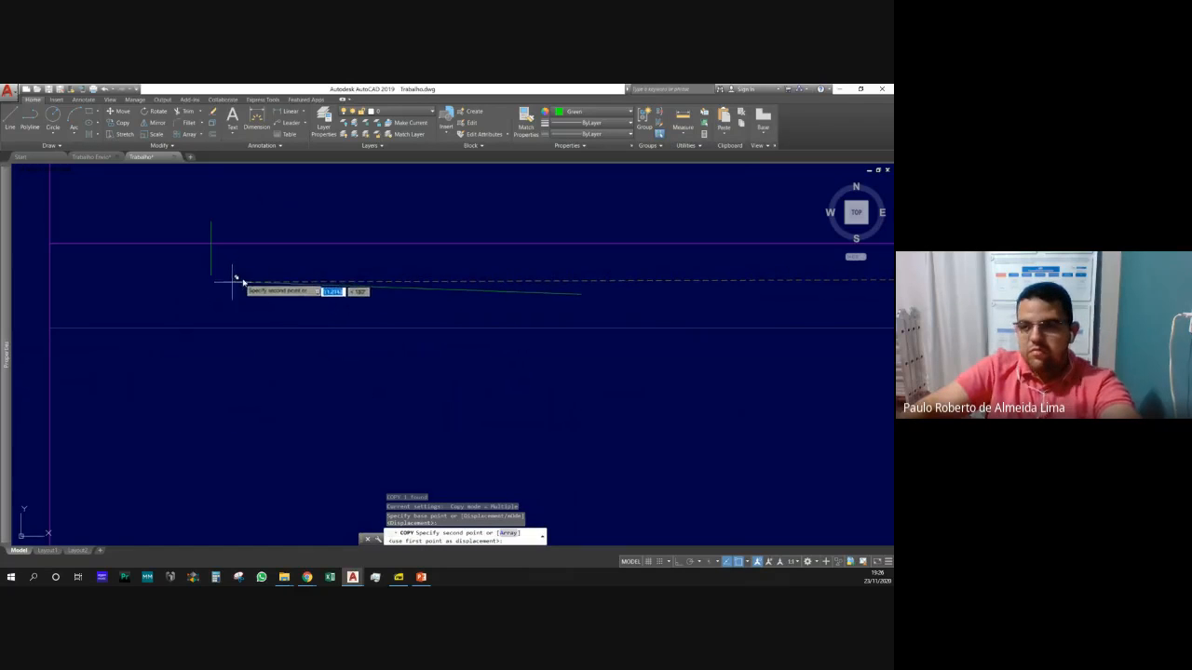
key("F8")
scroll(211, 285, "up", 5)
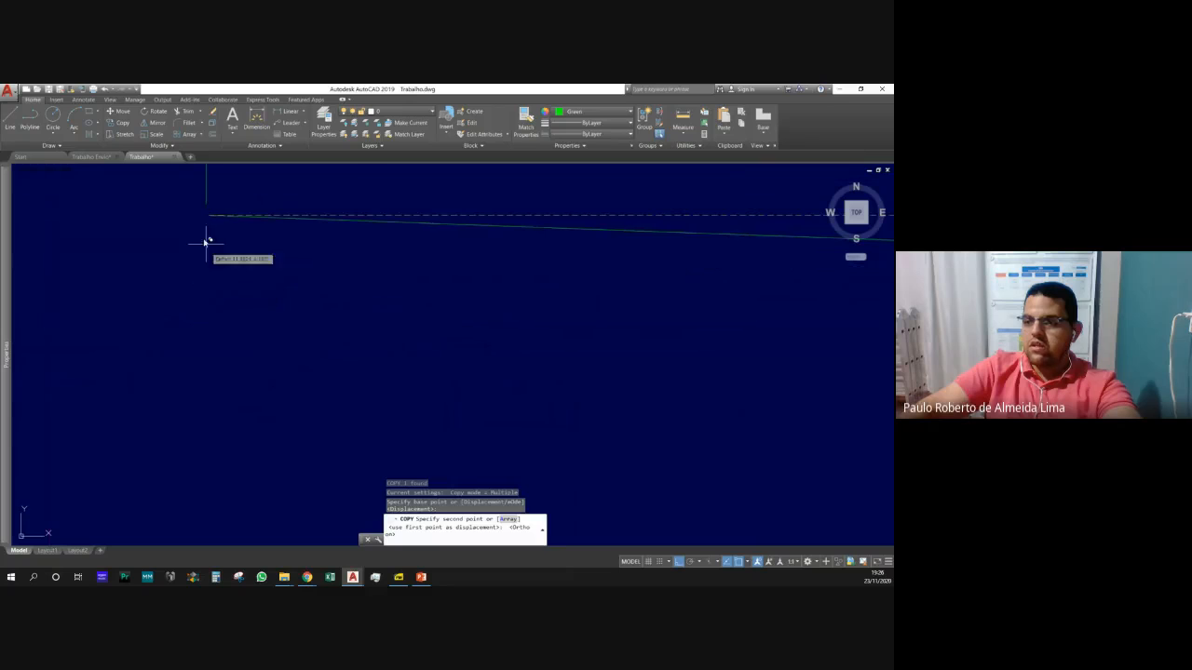
left_click(207, 216)
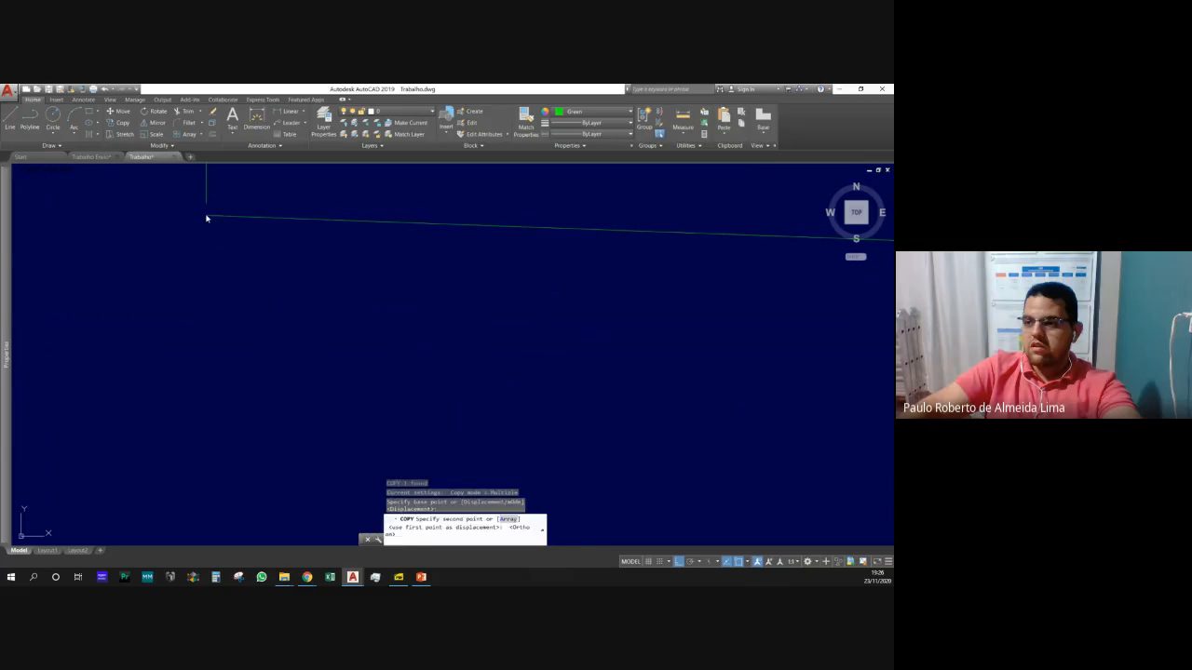
key("Escape")
key("Escape")
key("Escape")
Extend the new vertical green stub down to the start of the copied sloped line.
type("ex")
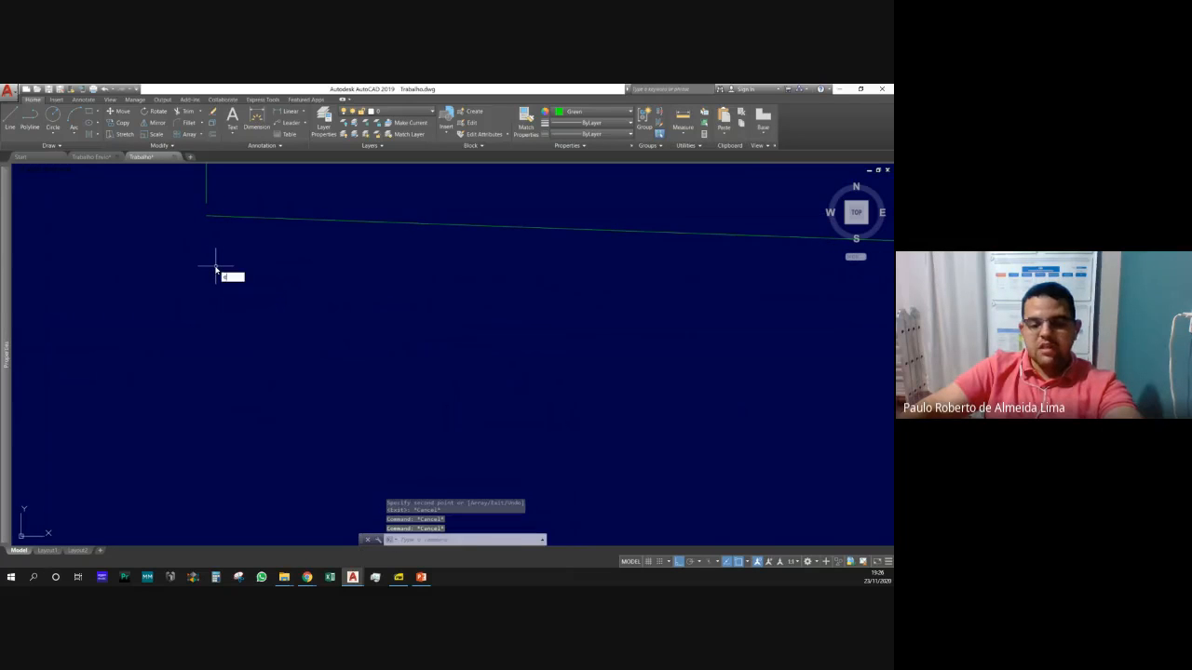
key("Return")
key("Return")
left_click(221, 193)
key("Escape")
key("Escape")
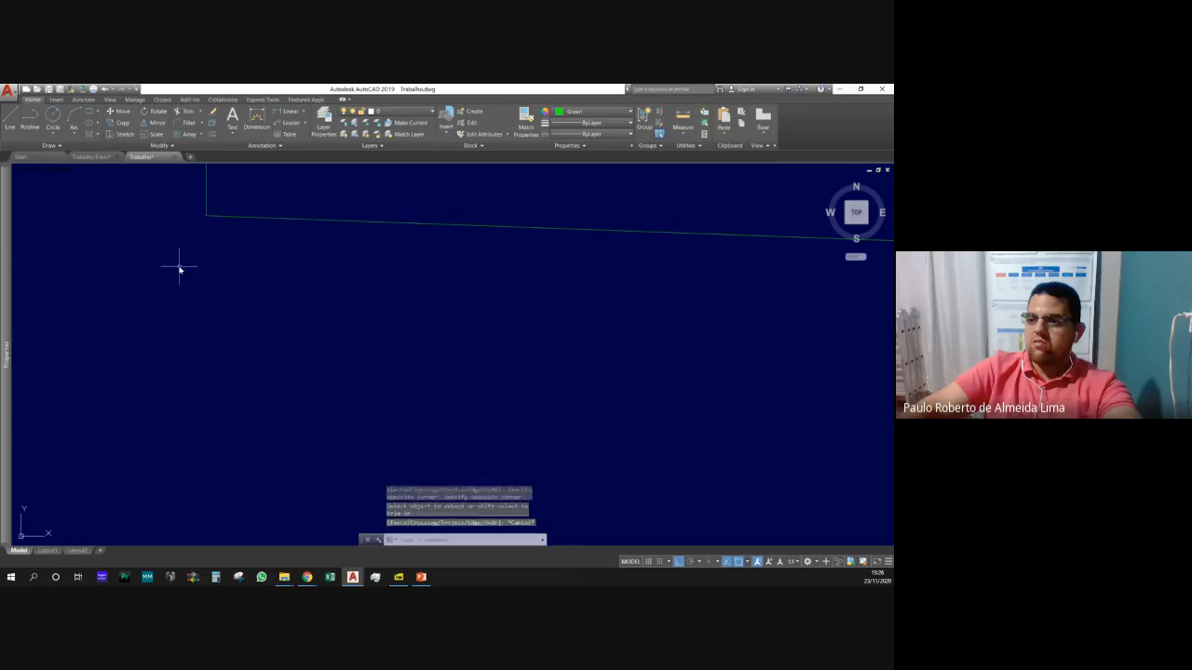
Join the green stub, sloped run, vertical shaft pipe and lower outlet run into a single polyline.
scroll(171, 258, "down", 6)
scroll(352, 281, "up", 4)
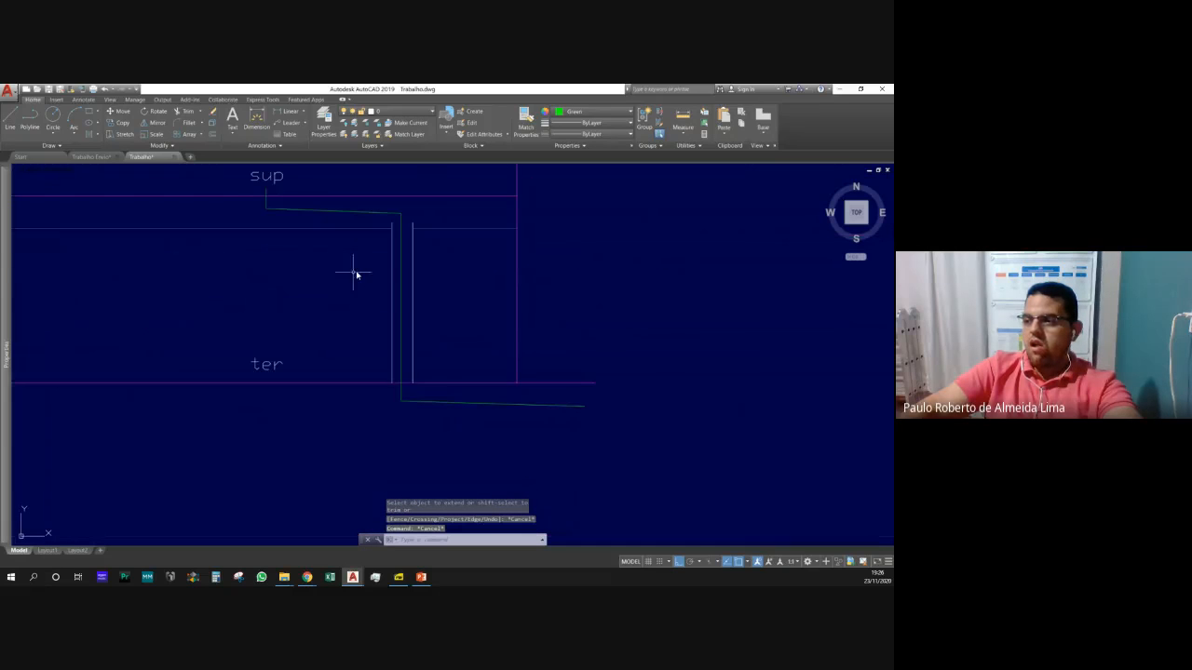
left_click(394, 407)
left_click(355, 247)
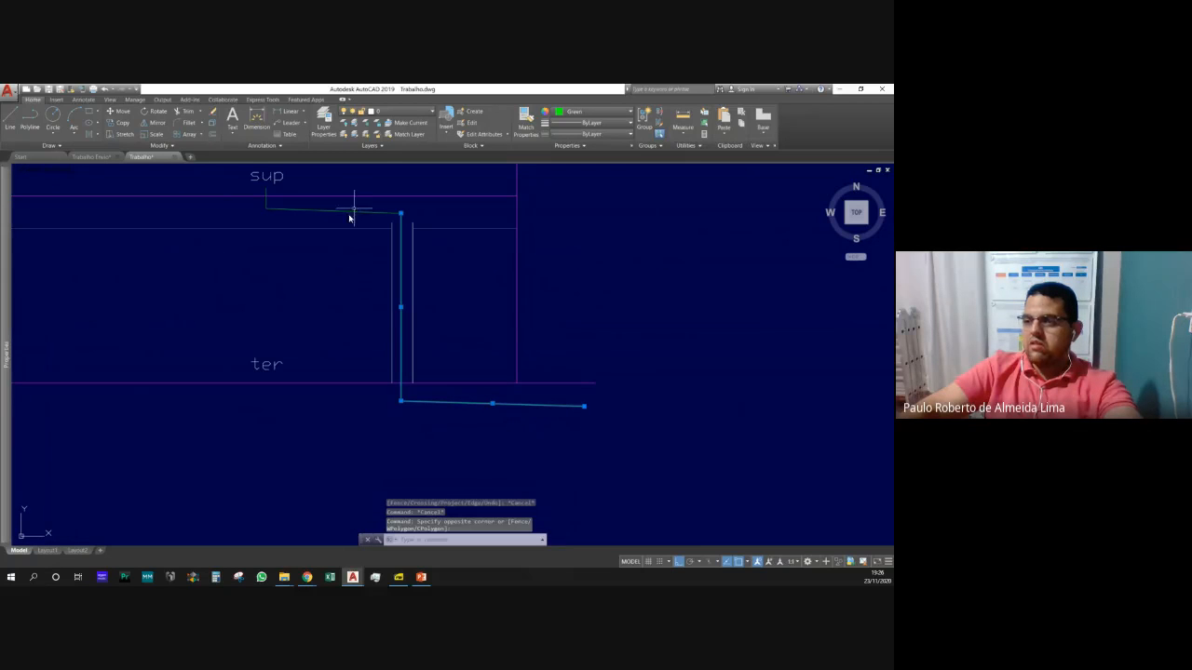
left_click(328, 219)
left_click(248, 202)
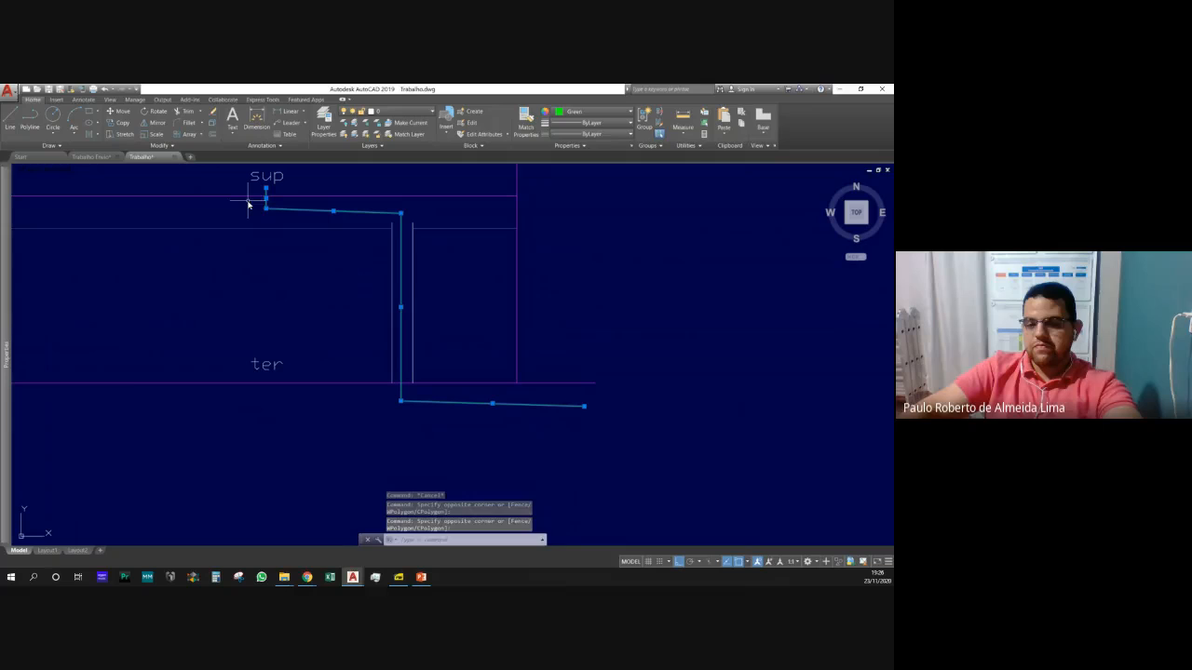
type("j")
key("Return")
mouse_move(6, 314)
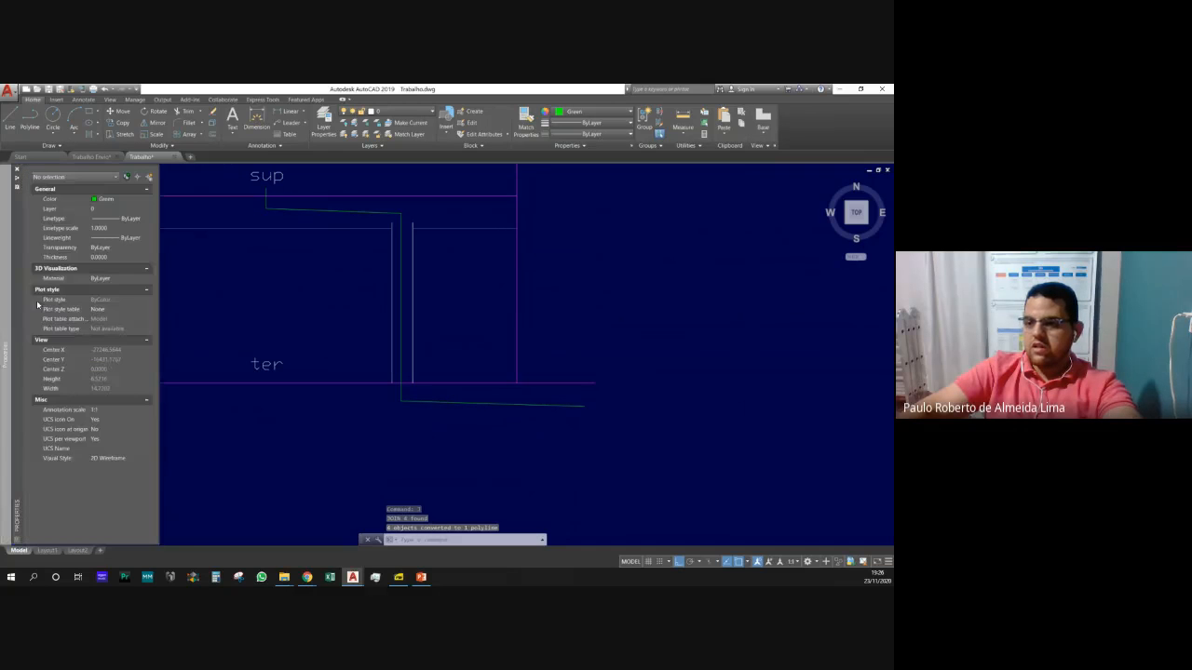
key("Escape")
key("Escape")
key("Escape")
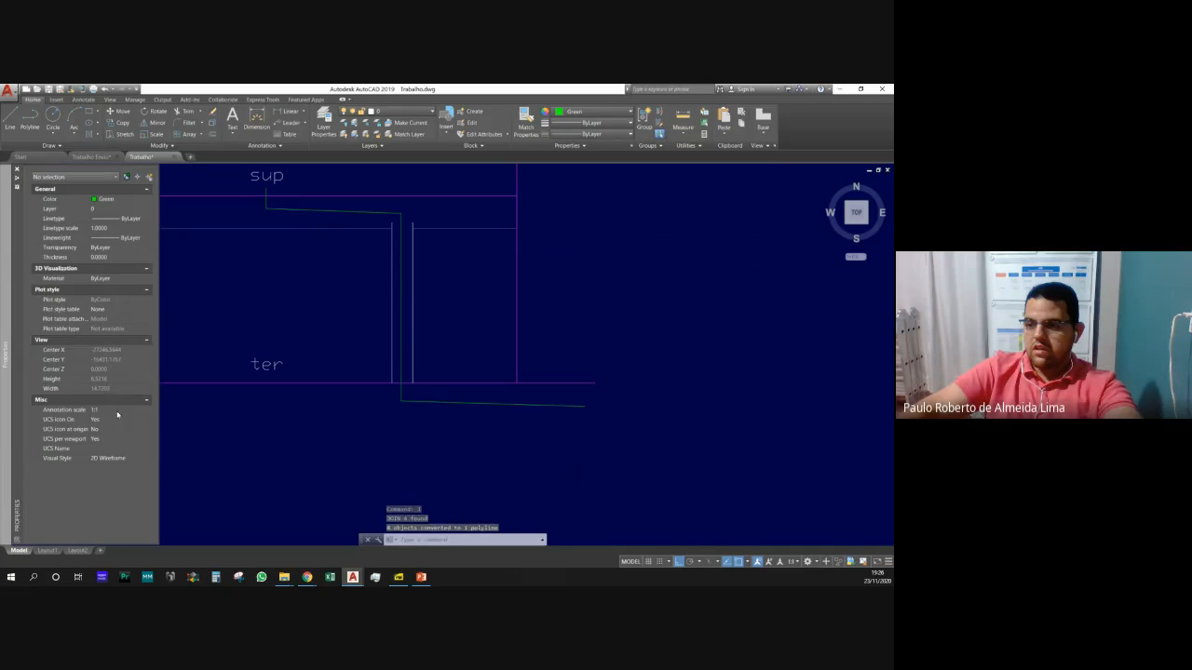
Set the global width of the joined green pipe polyline to 0.05.
left_click(389, 216)
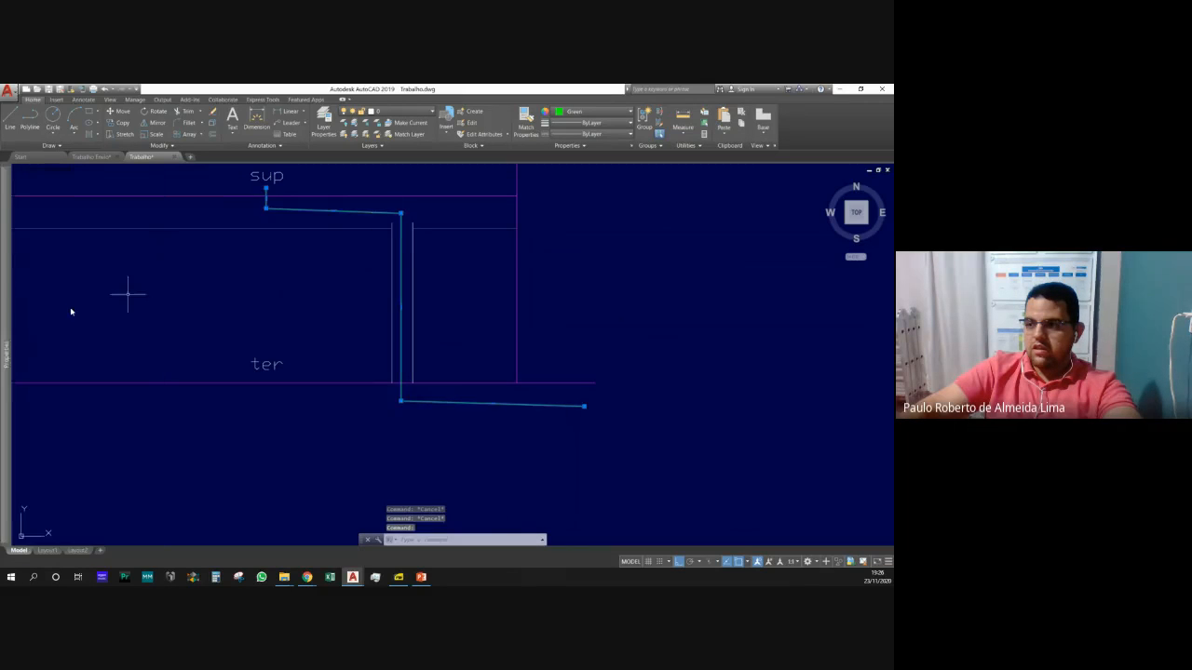
mouse_move(8, 309)
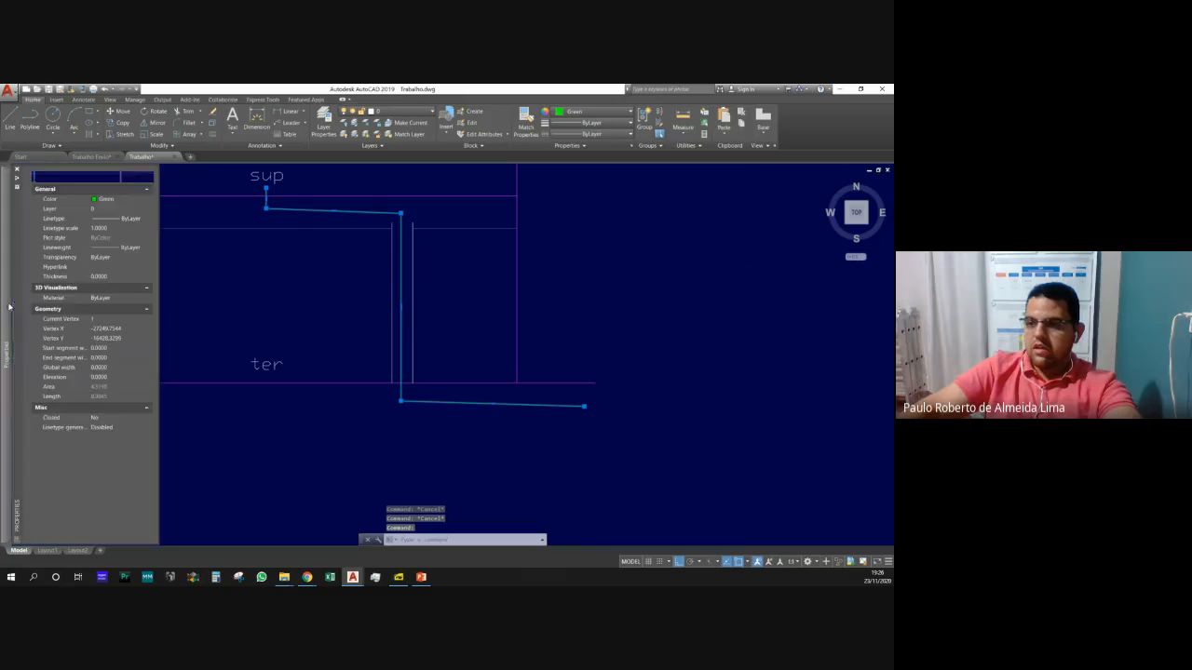
left_click(111, 369)
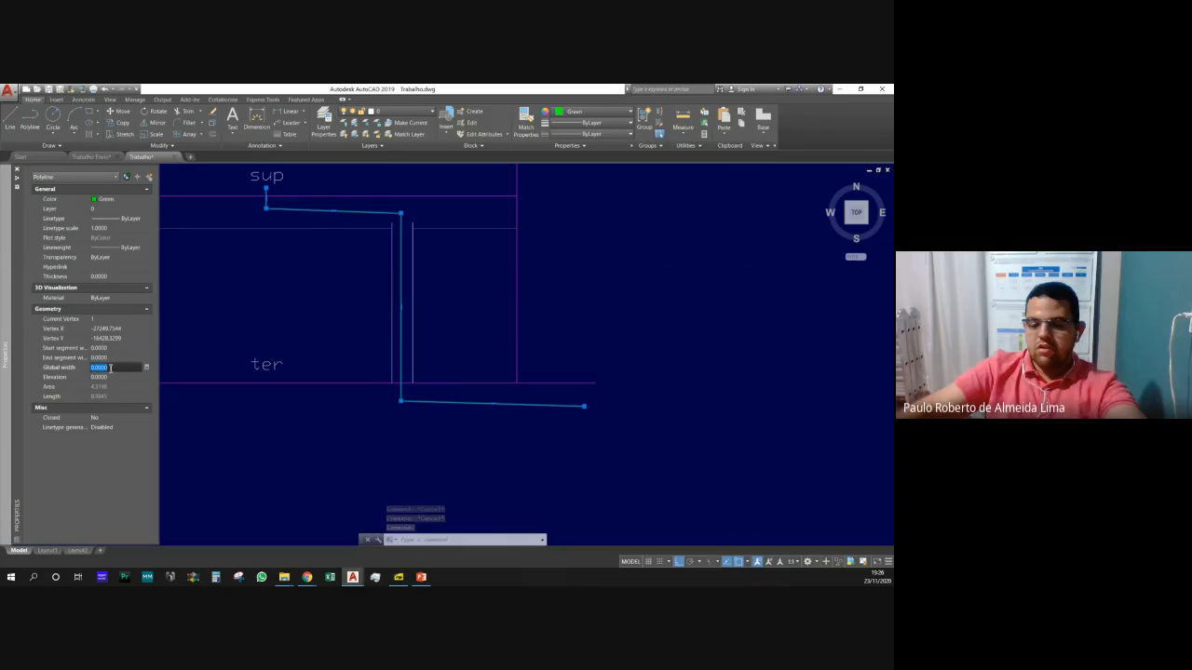
type(".05")
key("Return")
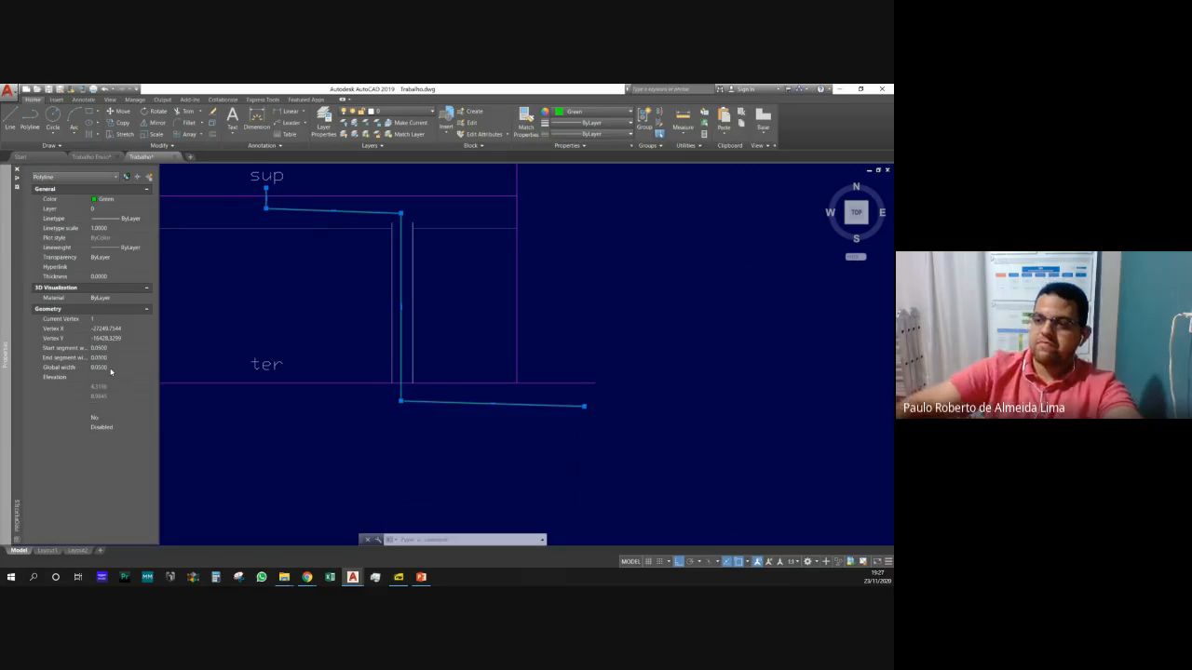
key("Escape")
key("ctrl+1")
Extend the copied sloped green line near the opposite wall to the thick green vertical pipe in the shaft.
scroll(316, 413, "down", 4)
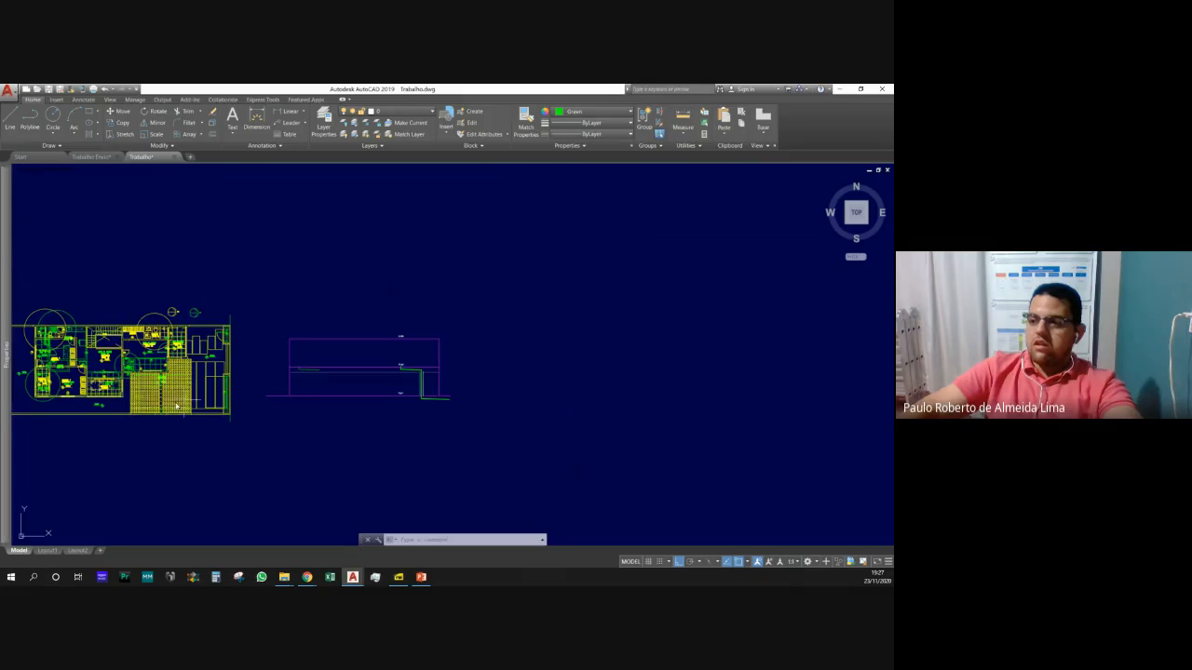
scroll(313, 380, "up", 4)
type("ex")
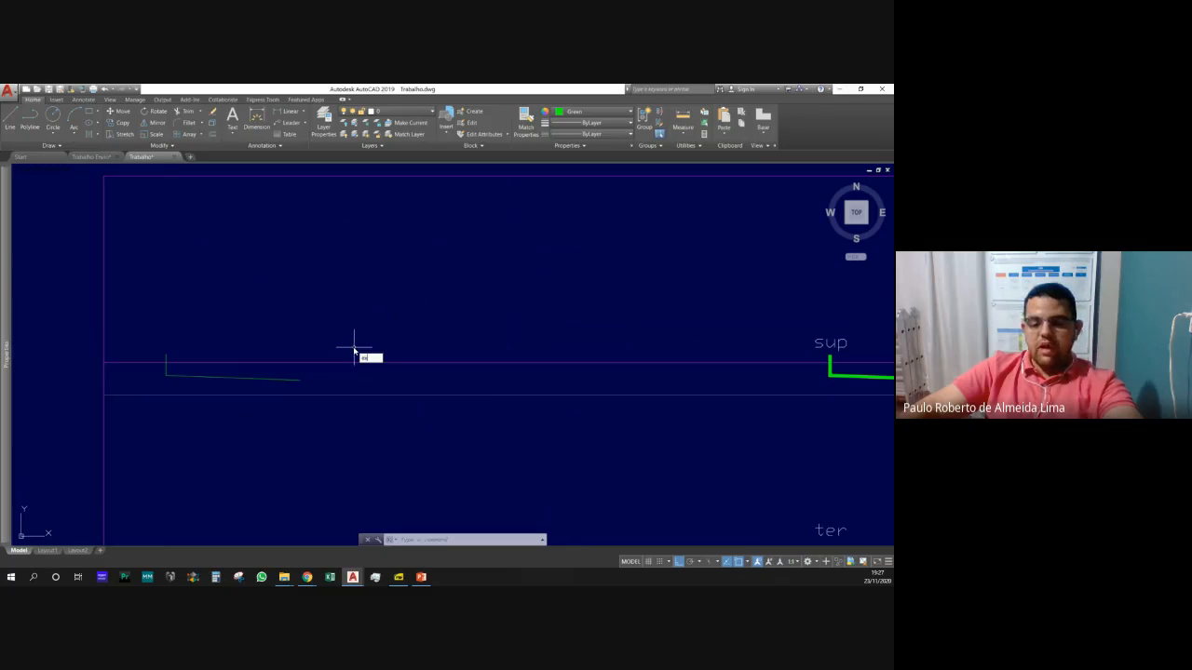
key("Return")
scroll(350, 357, "down", 4)
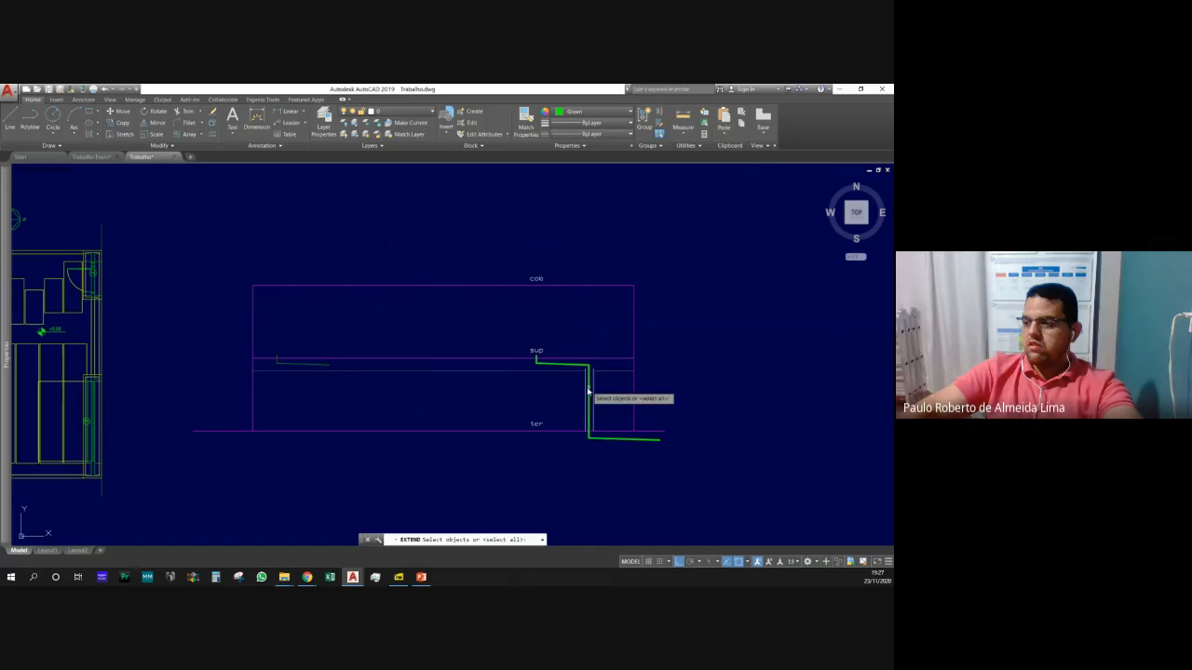
left_click(587, 392)
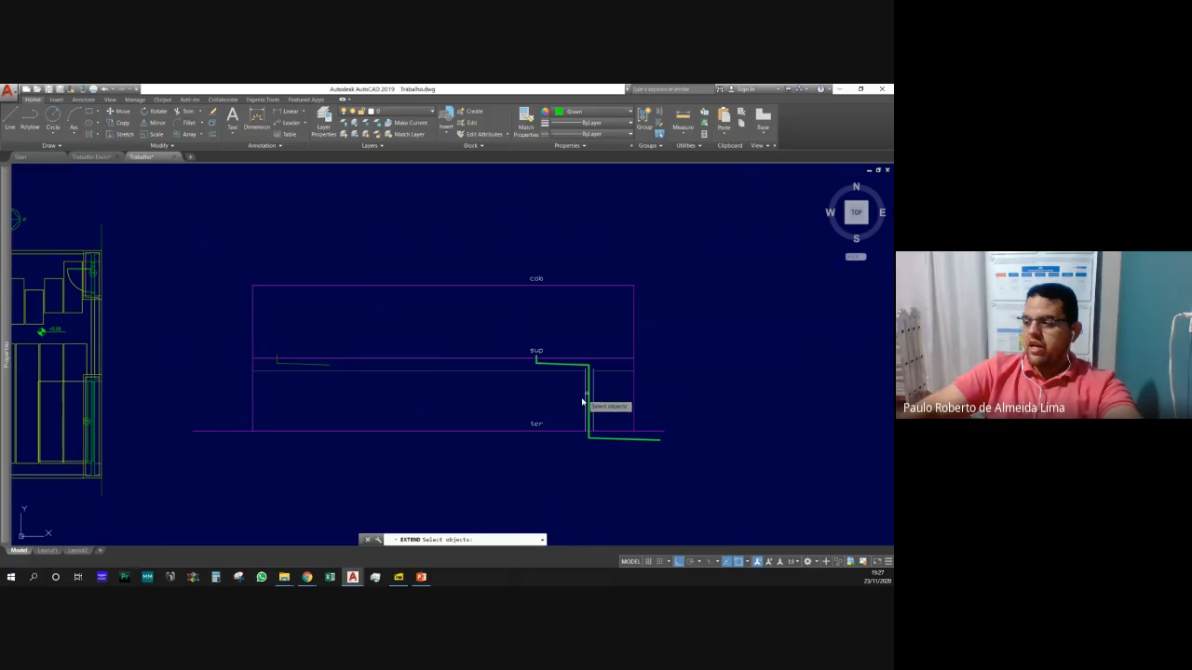
scroll(586, 391, "up", 4)
scroll(585, 389, "down", 4)
key("Return")
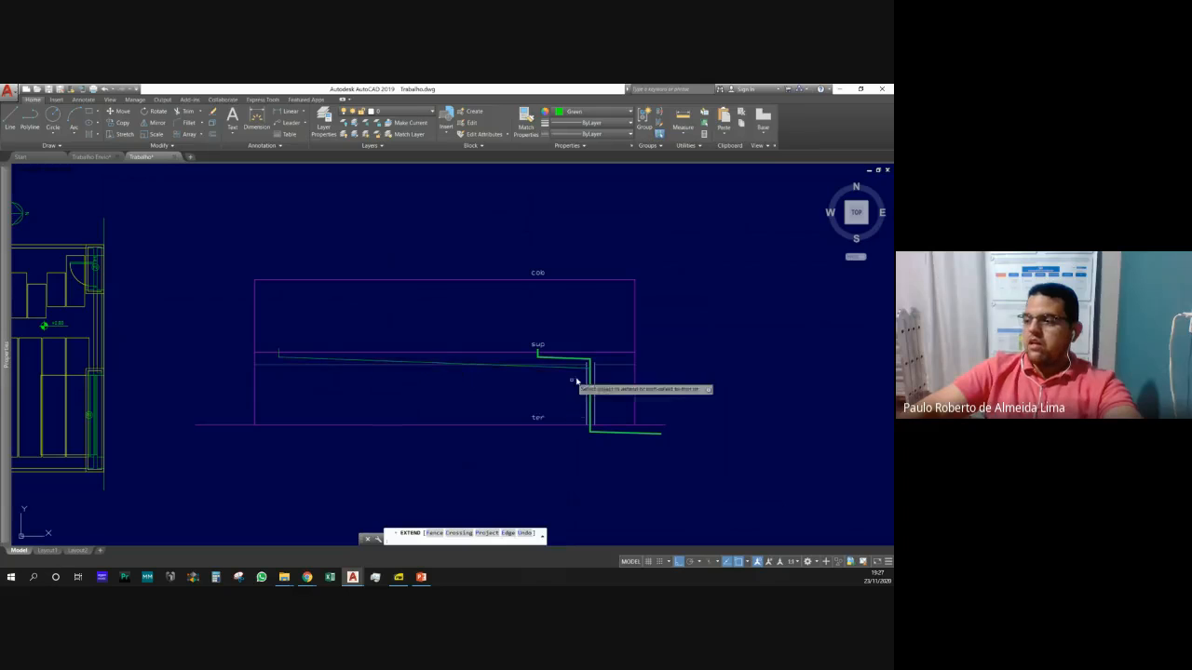
scroll(580, 385, "up", 6)
scroll(618, 397, "up", 2)
key("Escape")
key("Escape")
key("Escape")
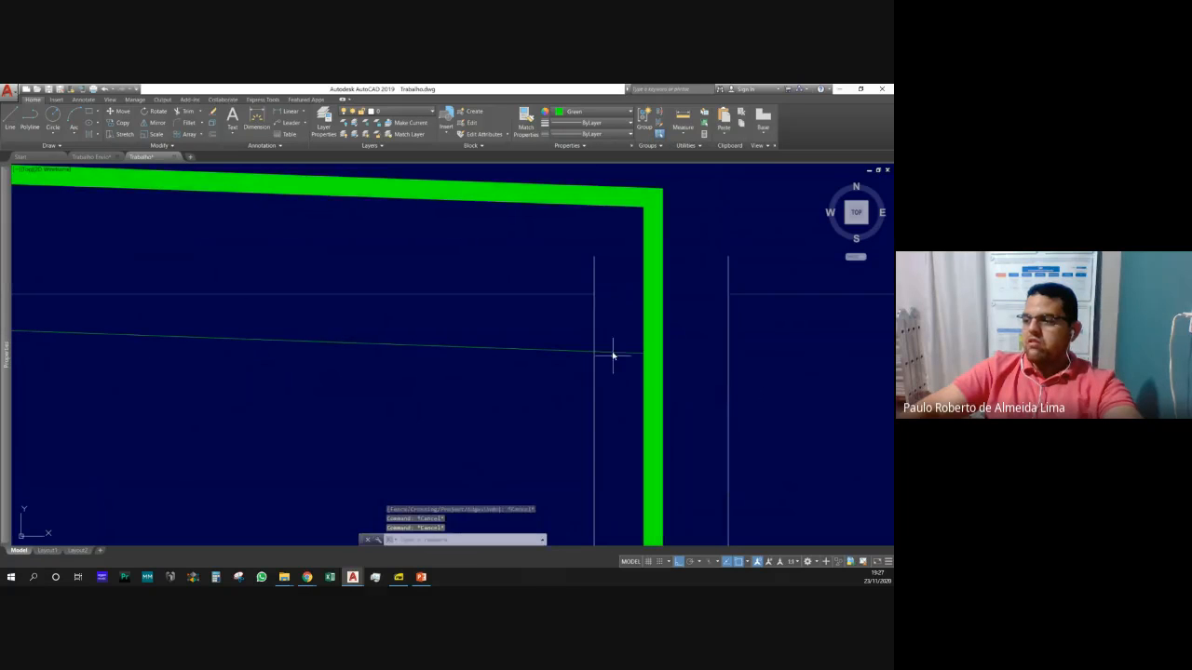
Join the long sloped line and its short vertical stub near the opposite wall into one polyline.
left_click(610, 353)
scroll(531, 214, "down", 5)
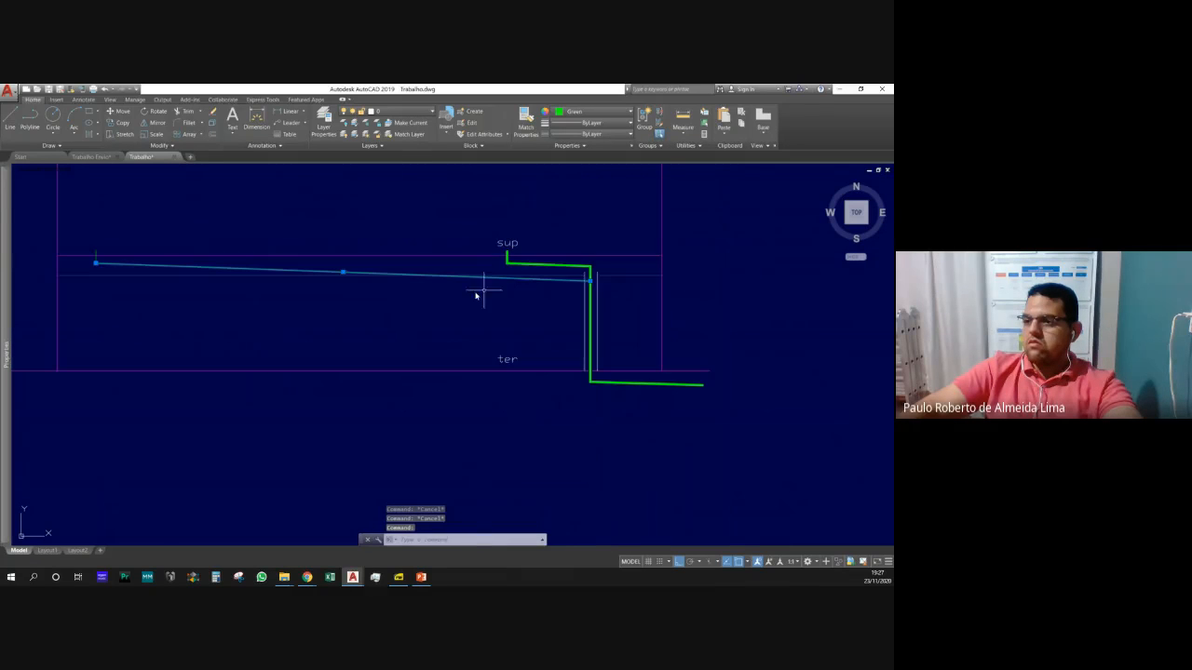
scroll(122, 279, "up", 4)
left_click(168, 312)
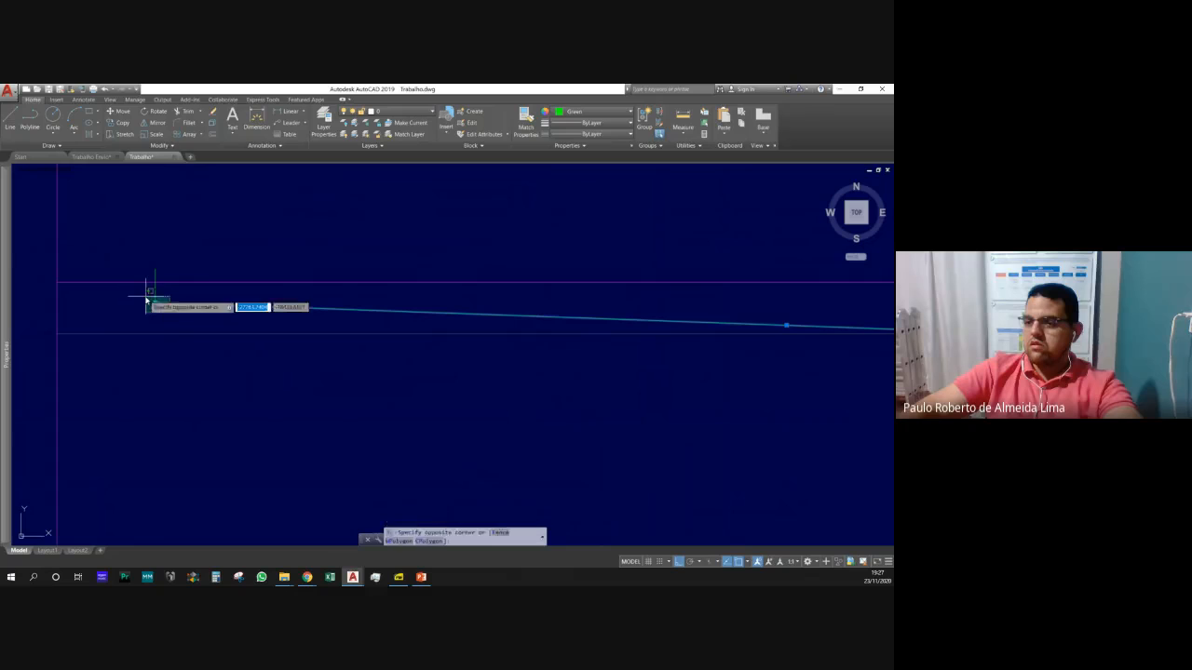
left_click(145, 296)
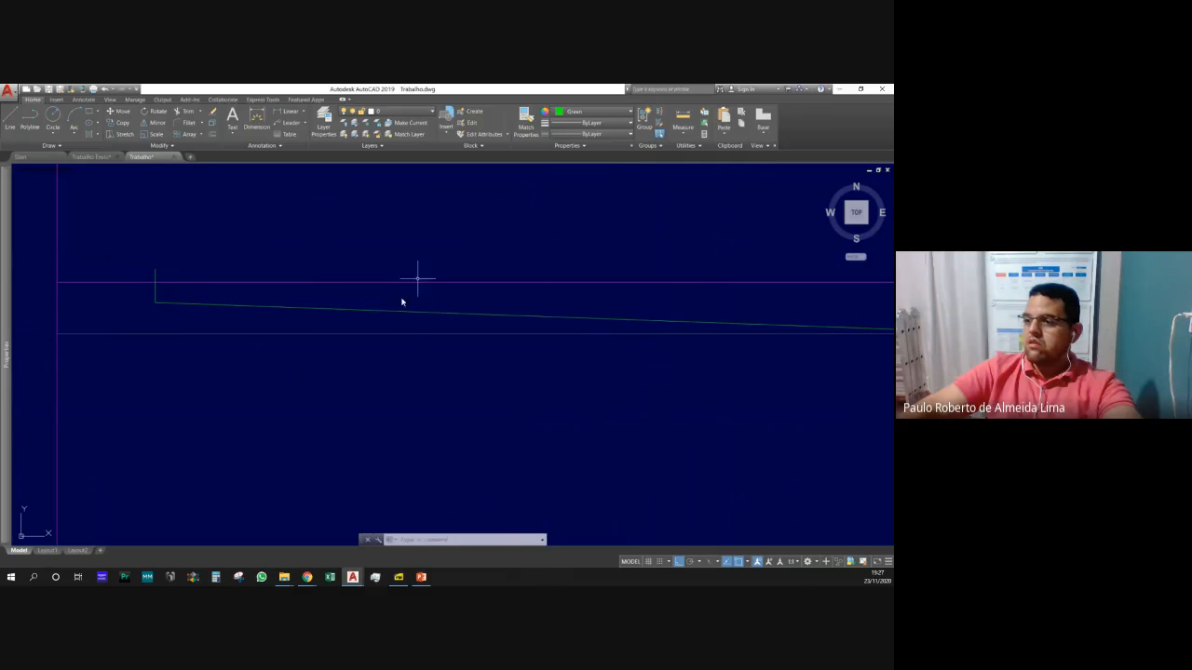
Change the color of the long sloped pipe polyline to red.
left_click(276, 309)
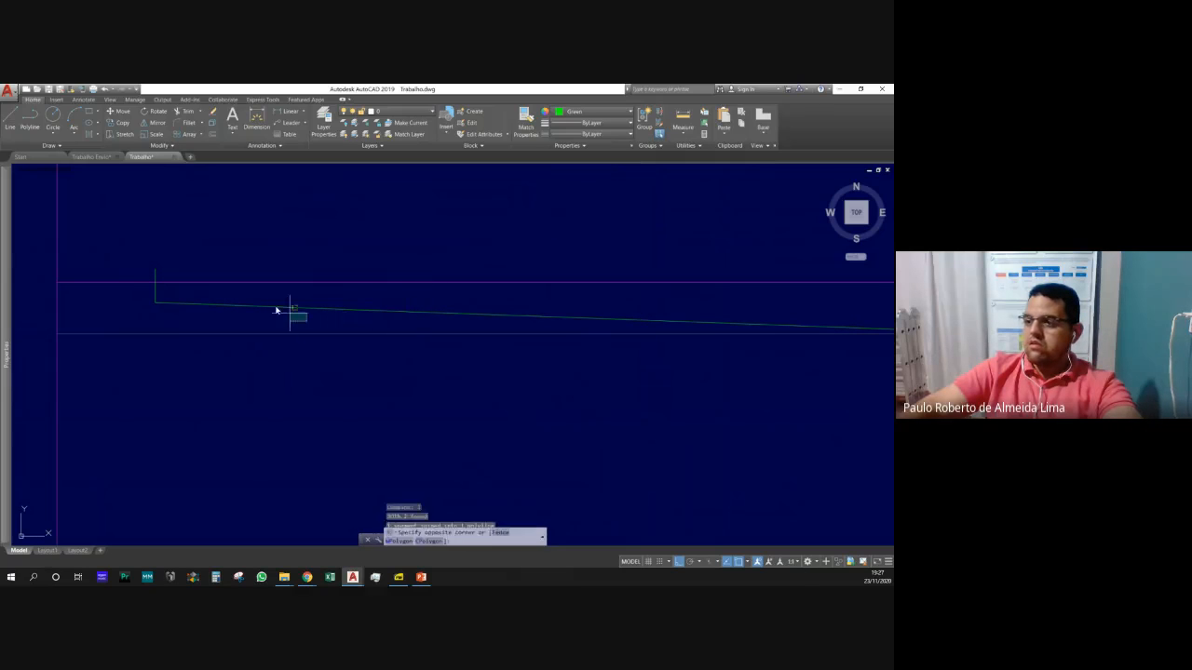
left_click(582, 111)
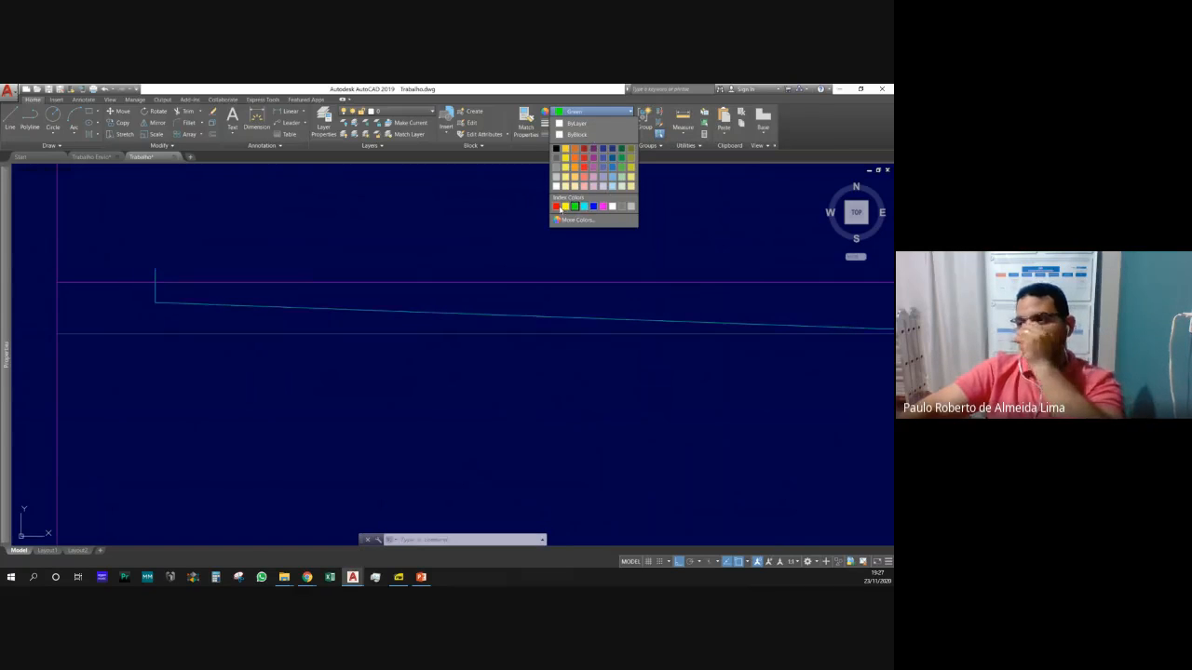
left_click(557, 207)
scroll(198, 328, "down", 8)
key("Escape")
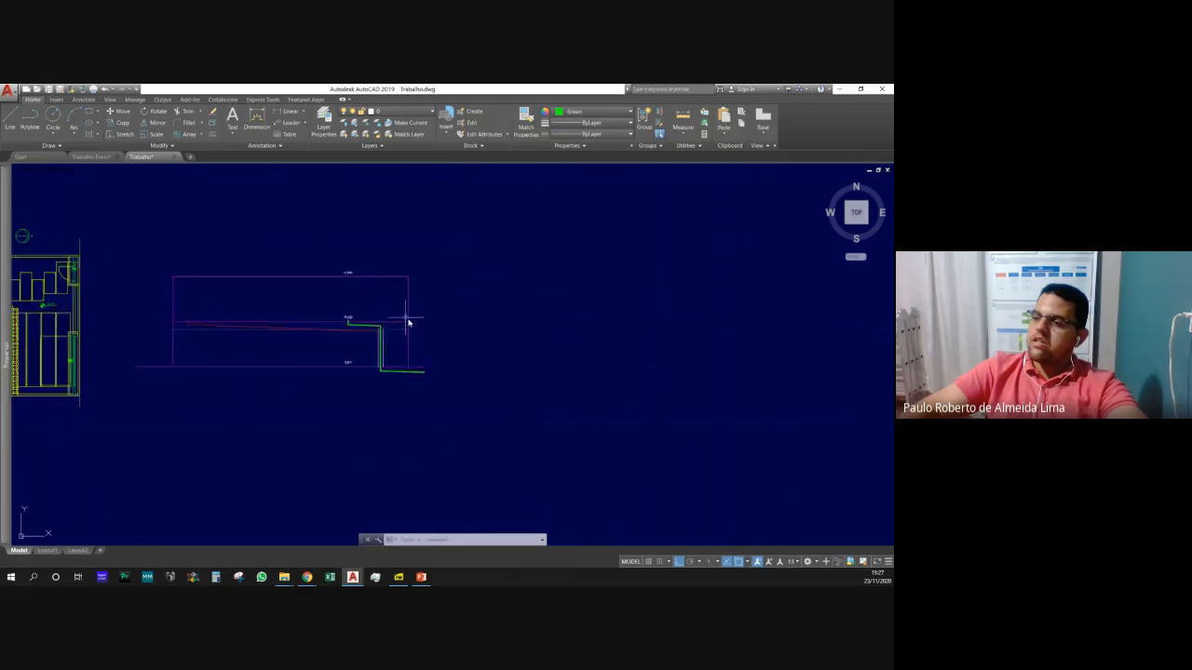
Examine the long red run's slope against the ceiling line and its connection to the shaft pipe.
scroll(407, 320, "up", 4)
scroll(230, 370, "up", 4)
scroll(507, 324, "down", 8)
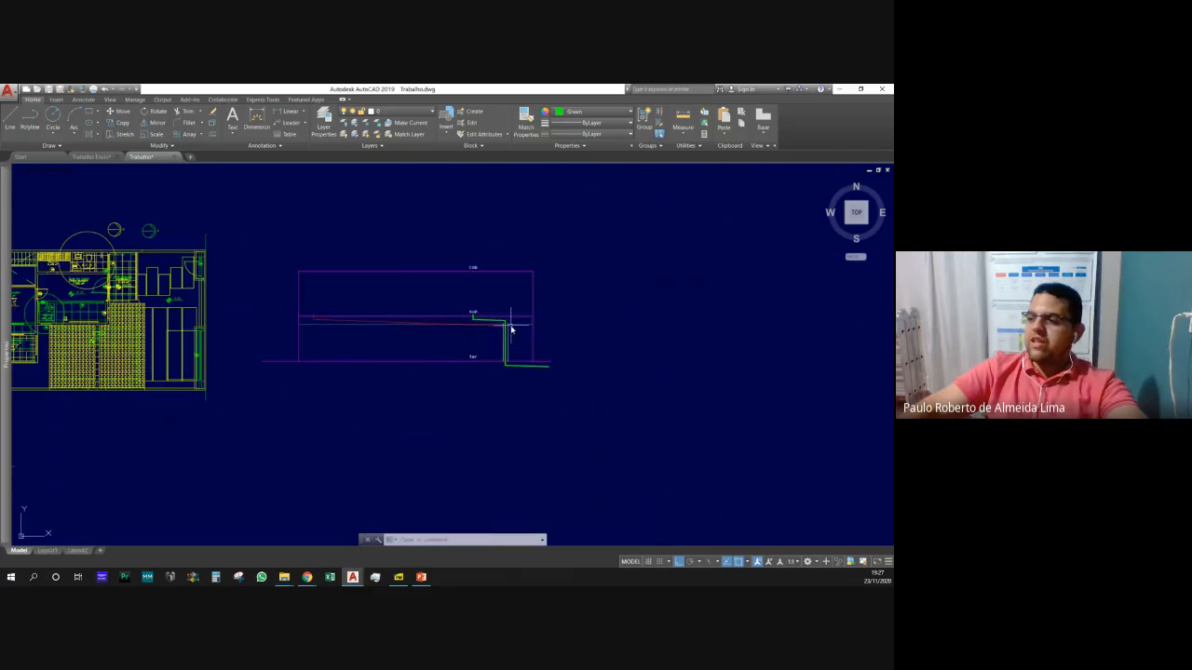
scroll(338, 326, "up", 5)
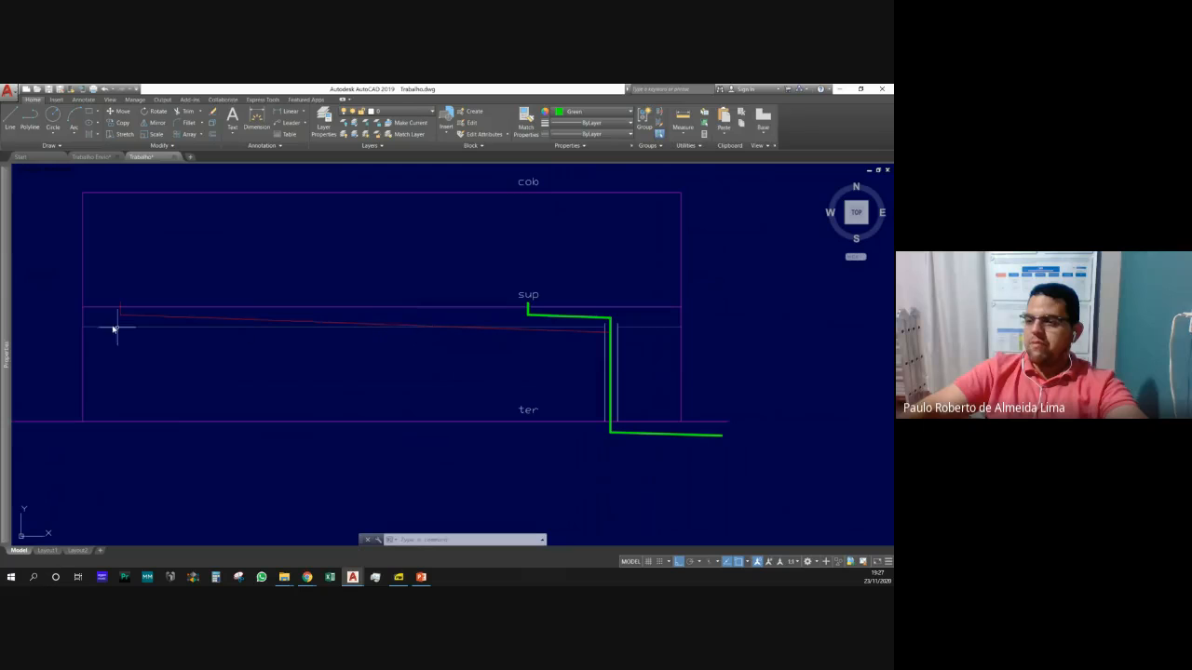
scroll(605, 294, "up", 3)
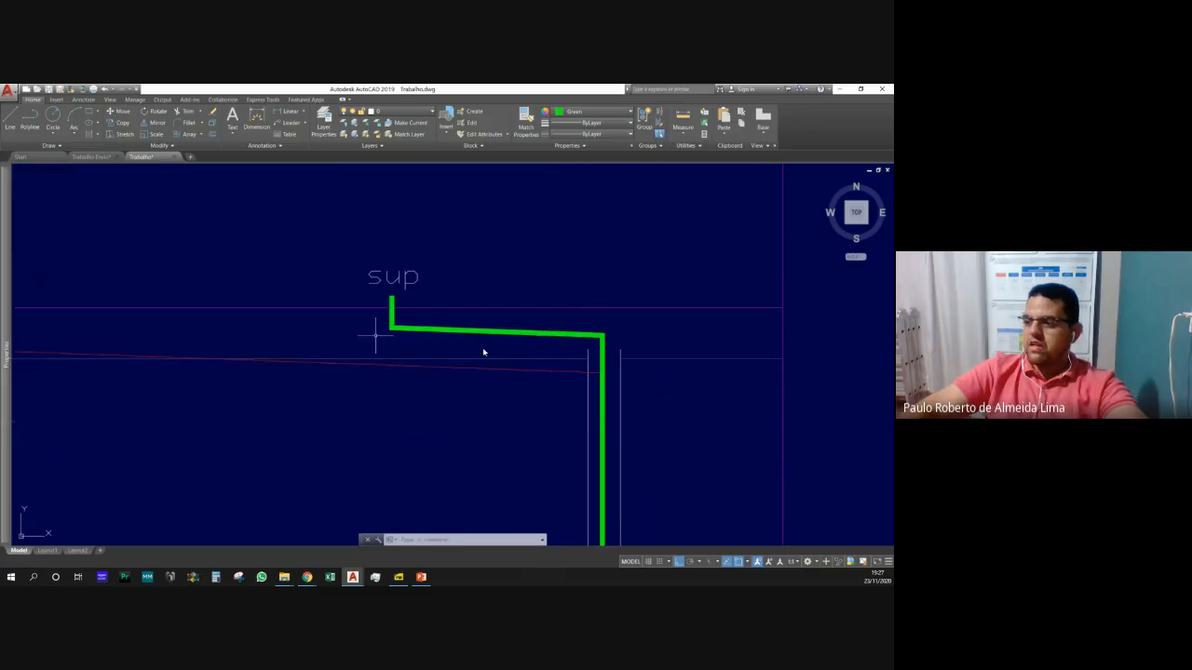
scroll(600, 387, "up", 4)
scroll(590, 371, "up", 3)
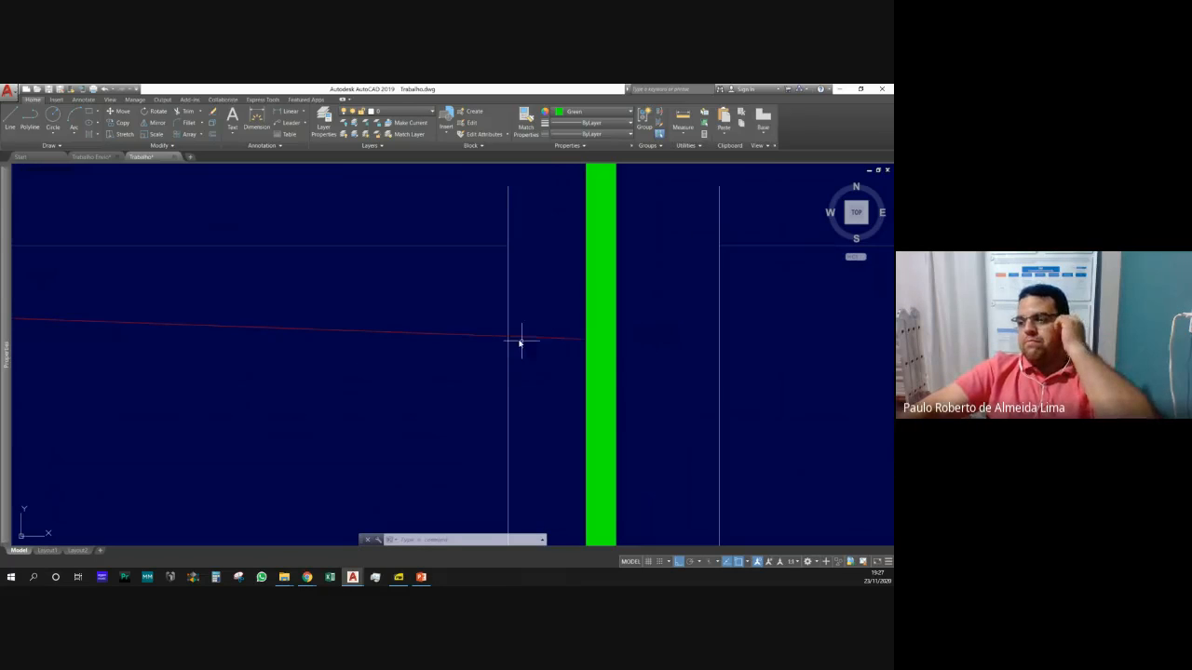
scroll(581, 341, "down", 4)
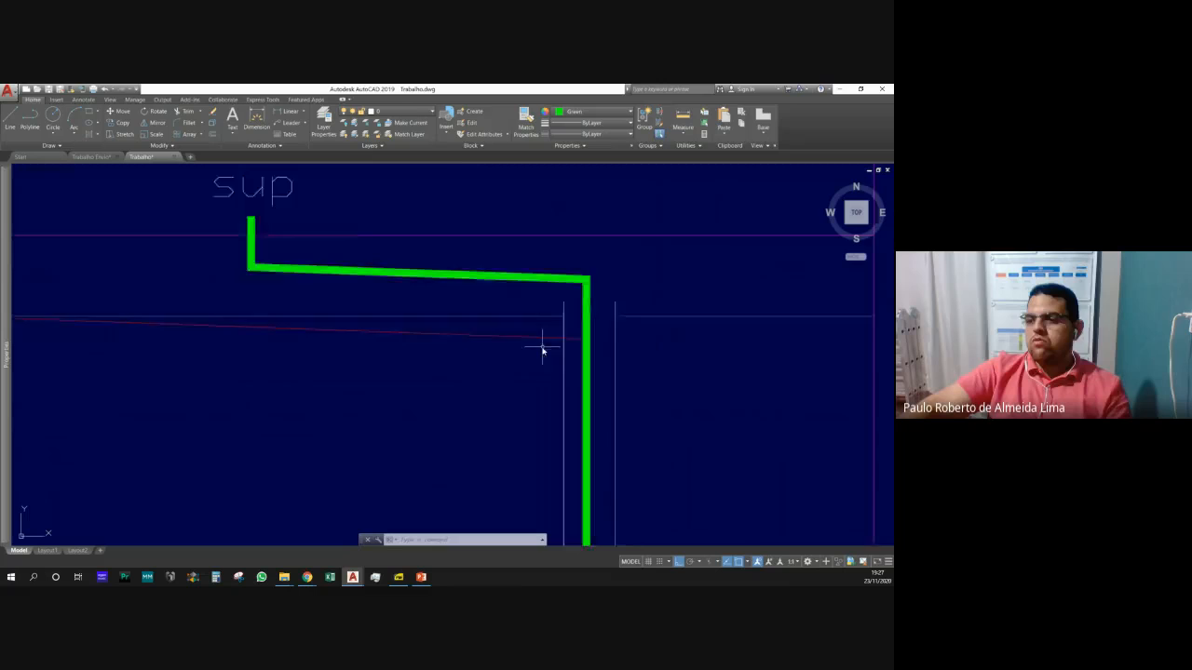
scroll(413, 373, "down", 2)
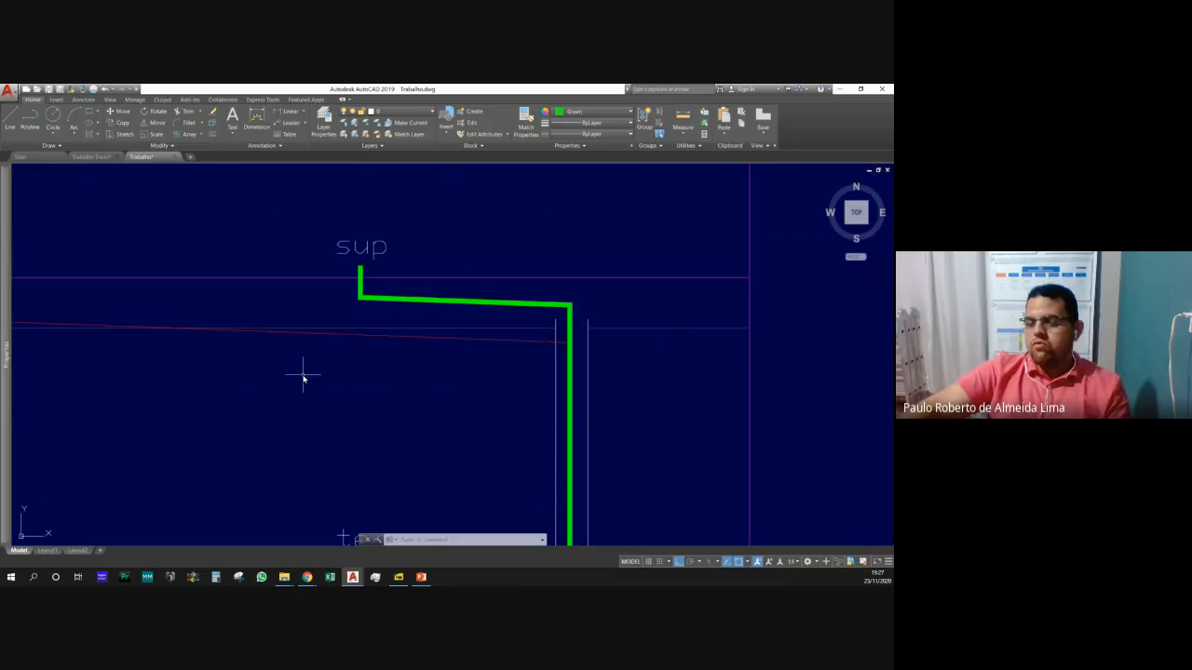
Move the thin horizontal line beneath the upper floor down so it clears the lower end of the red sloped pipe.
left_click(447, 330)
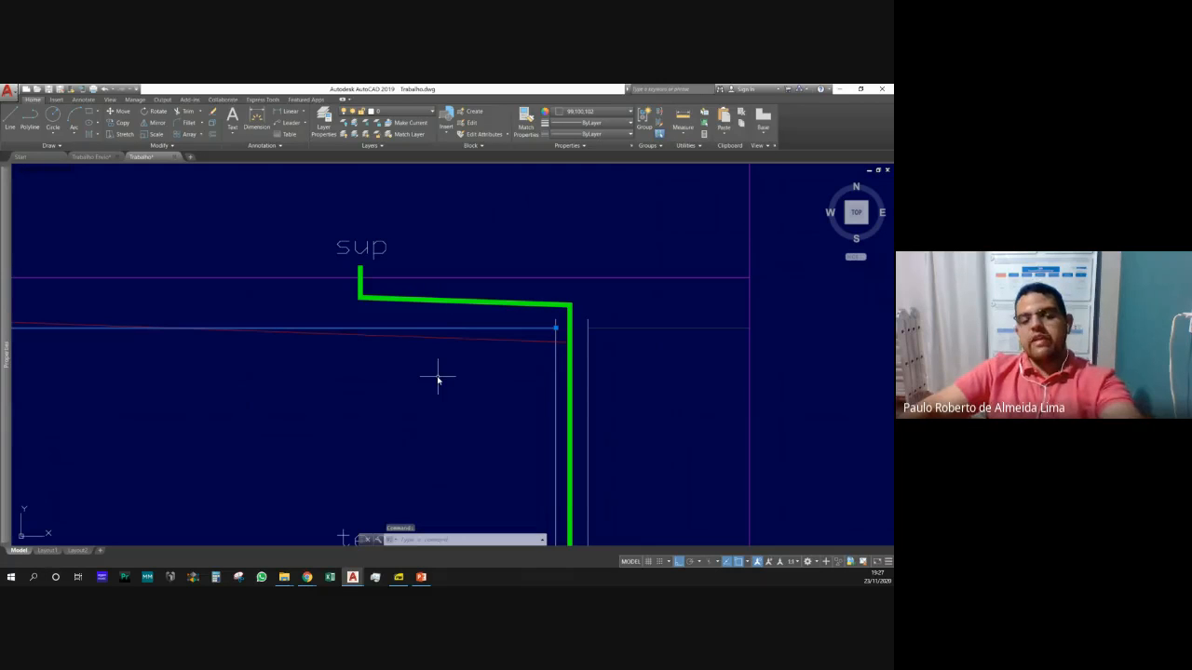
type("m")
key("Return")
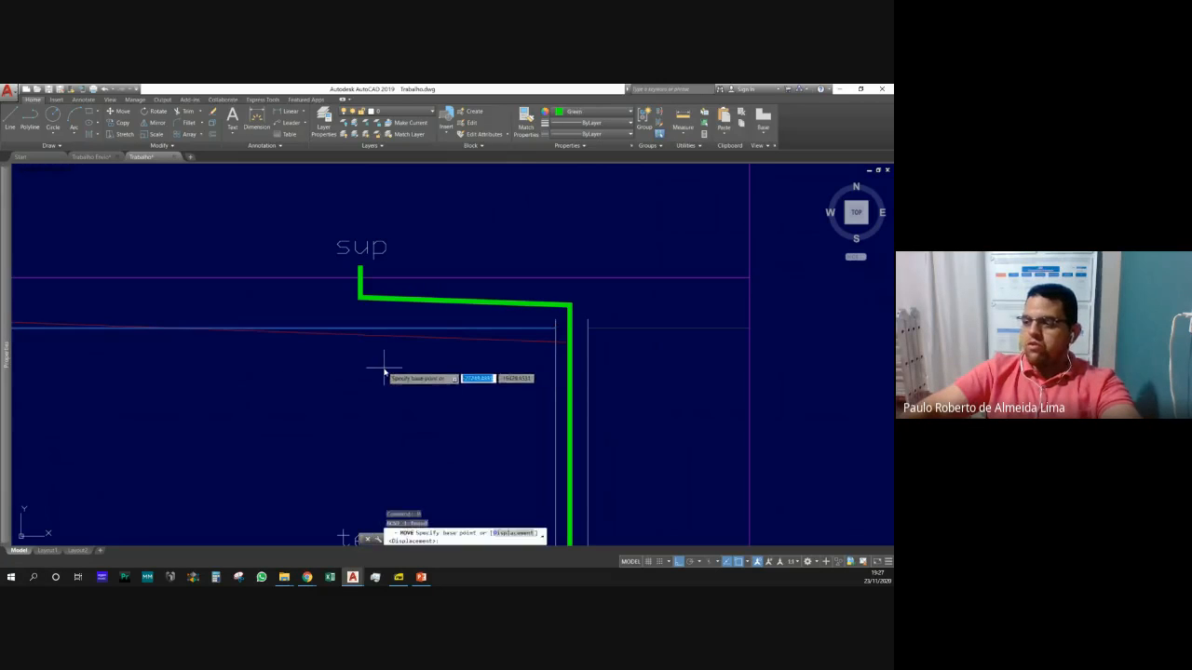
left_click(385, 374)
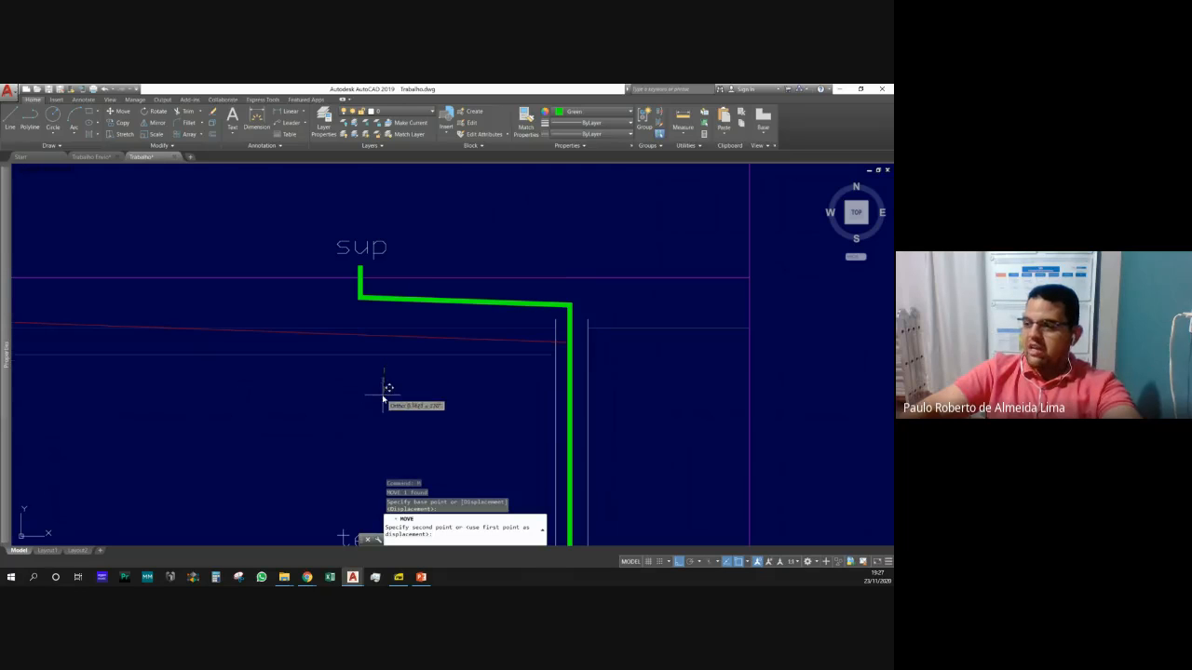
key("Escape")
key("Escape")
Set the global width of the red sloped pipe polyline to 0.05.
left_click(380, 335)
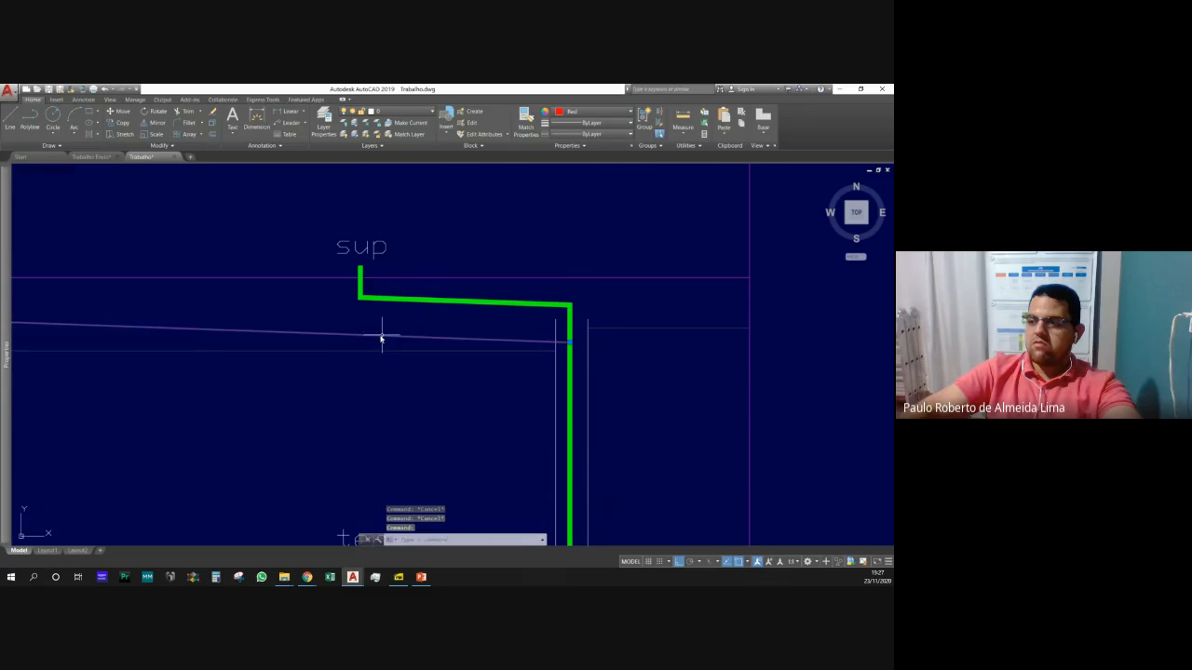
mouse_move(6, 337)
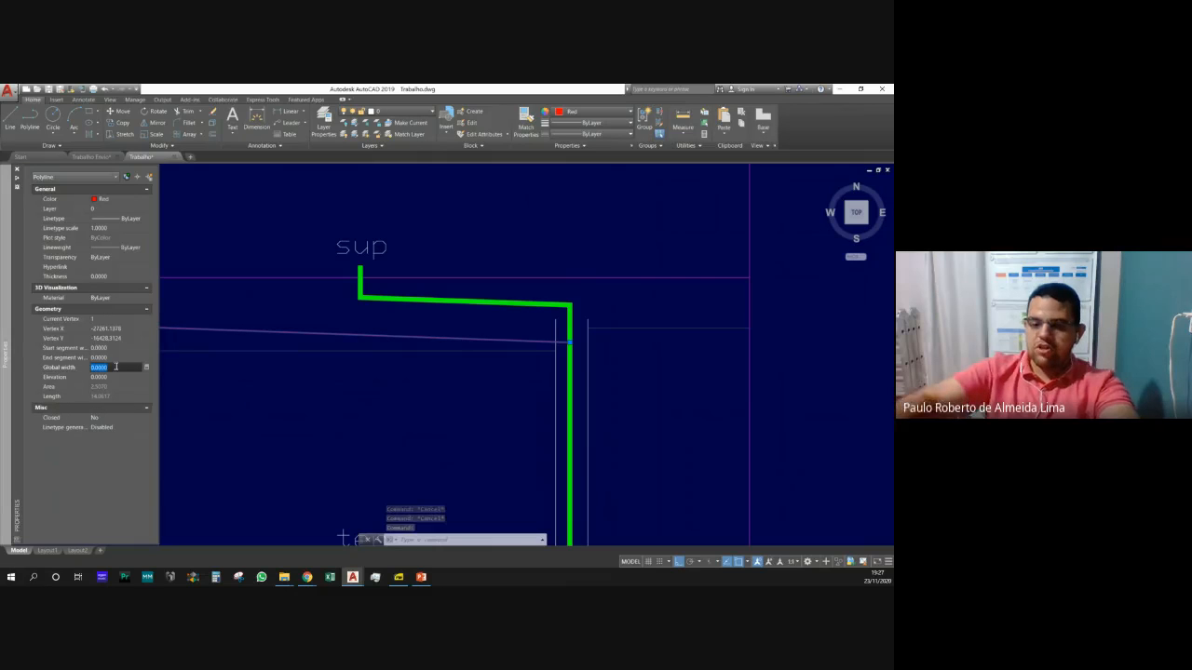
left_click(115, 368)
type(".05")
key("Return")
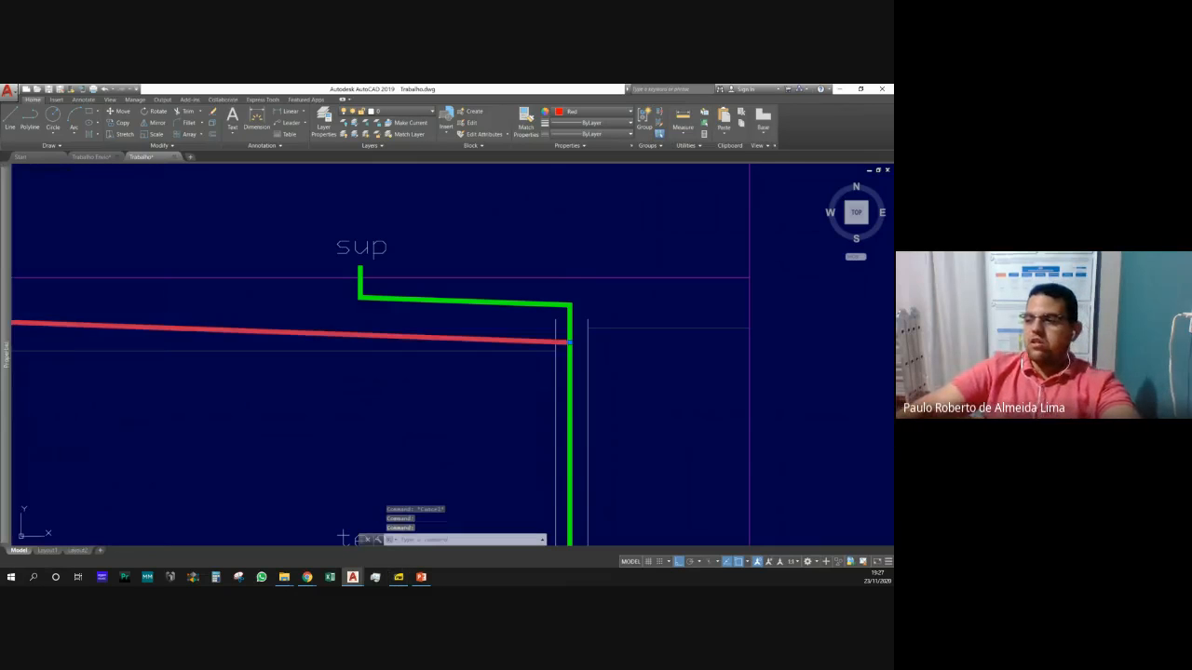
key("Escape")
key("Escape")
key("Escape")
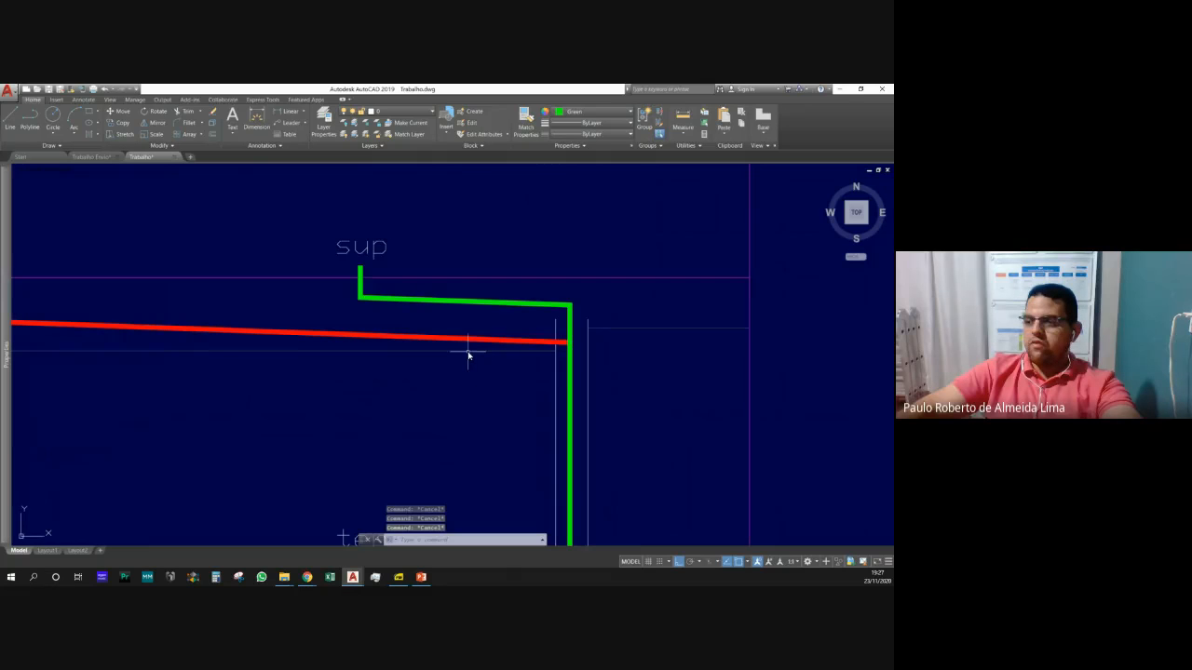
Copy the two vertical lines enclosing the green drop pipe horizontally, placing them under the red pipe near its raised start.
scroll(477, 366, "down", 2)
scroll(477, 366, "up", 2)
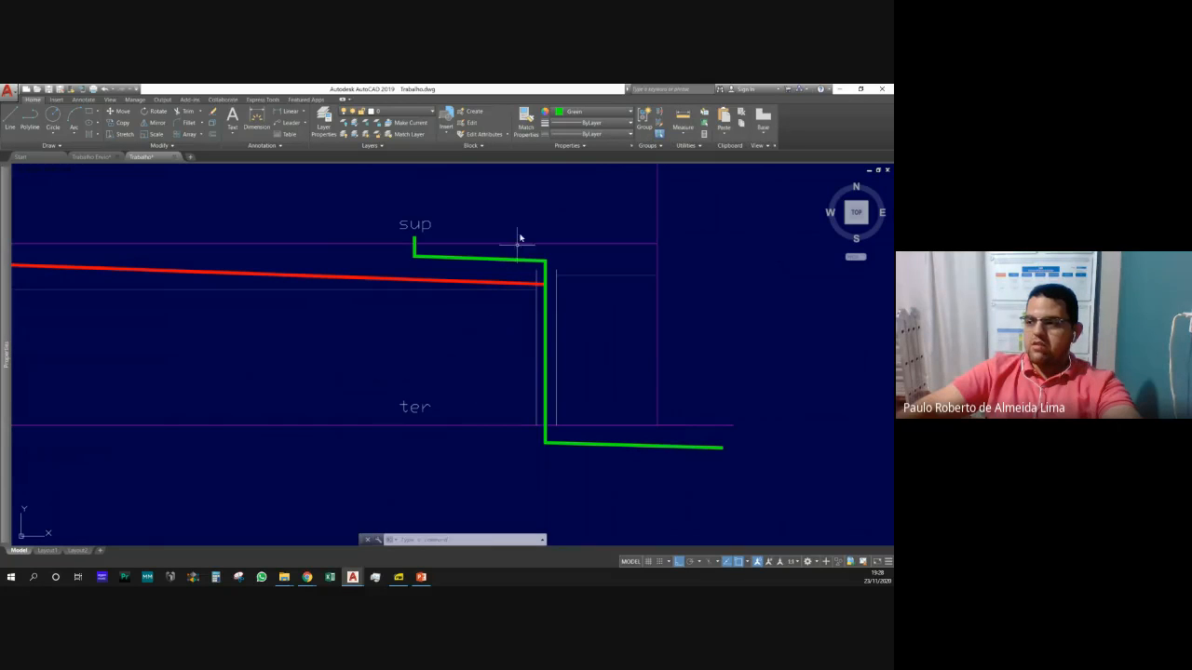
scroll(462, 426, "up", 2)
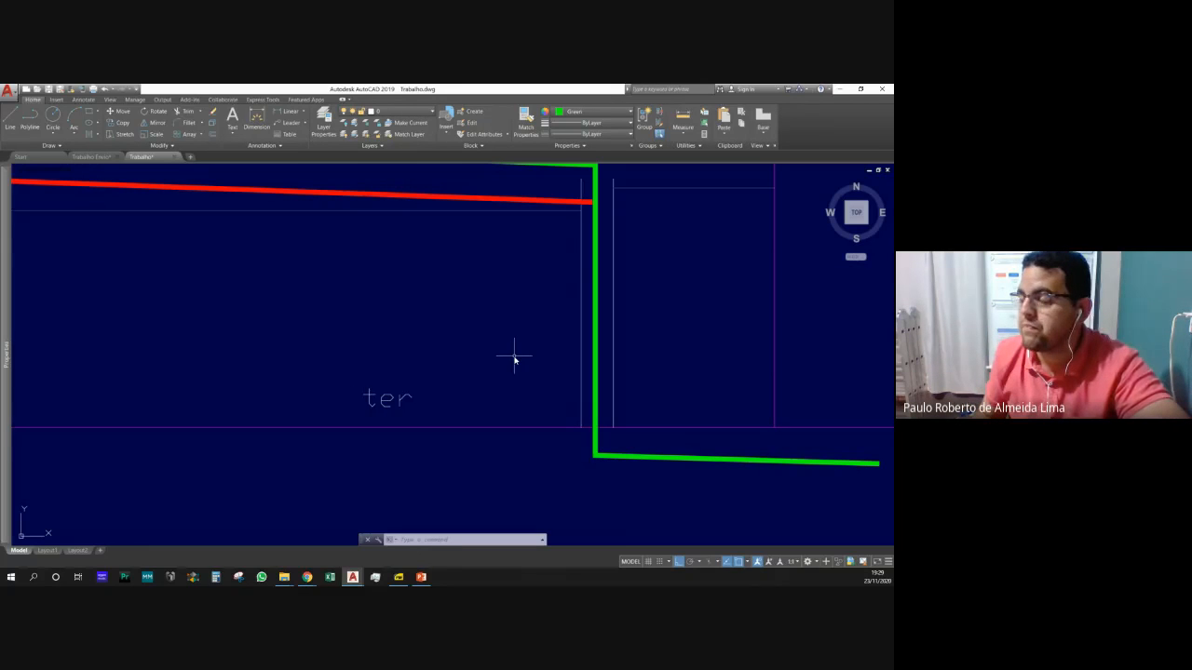
scroll(484, 356, "down", 2)
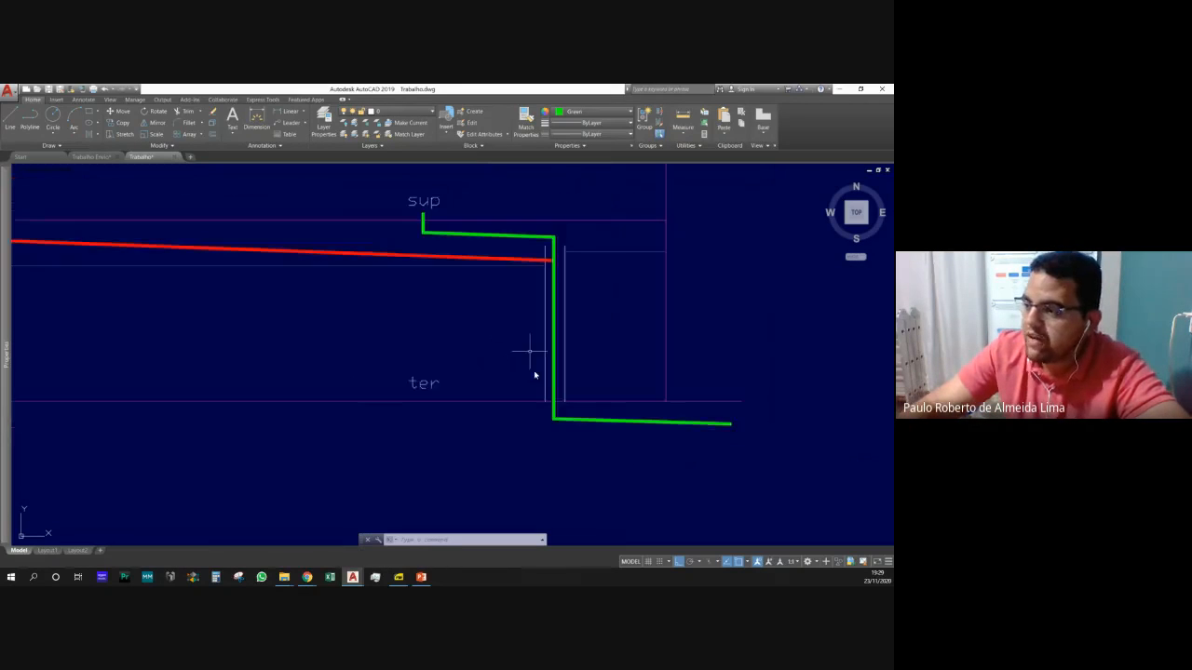
scroll(532, 359, "down", 4)
scroll(223, 357, "up", 2)
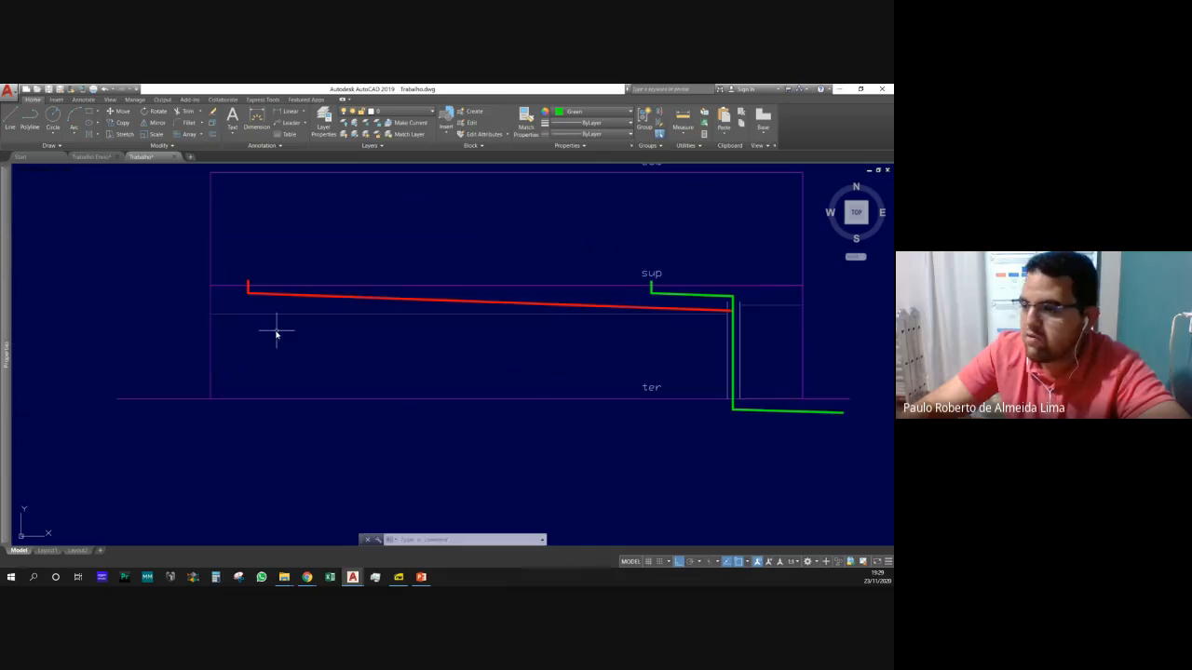
left_click(738, 346)
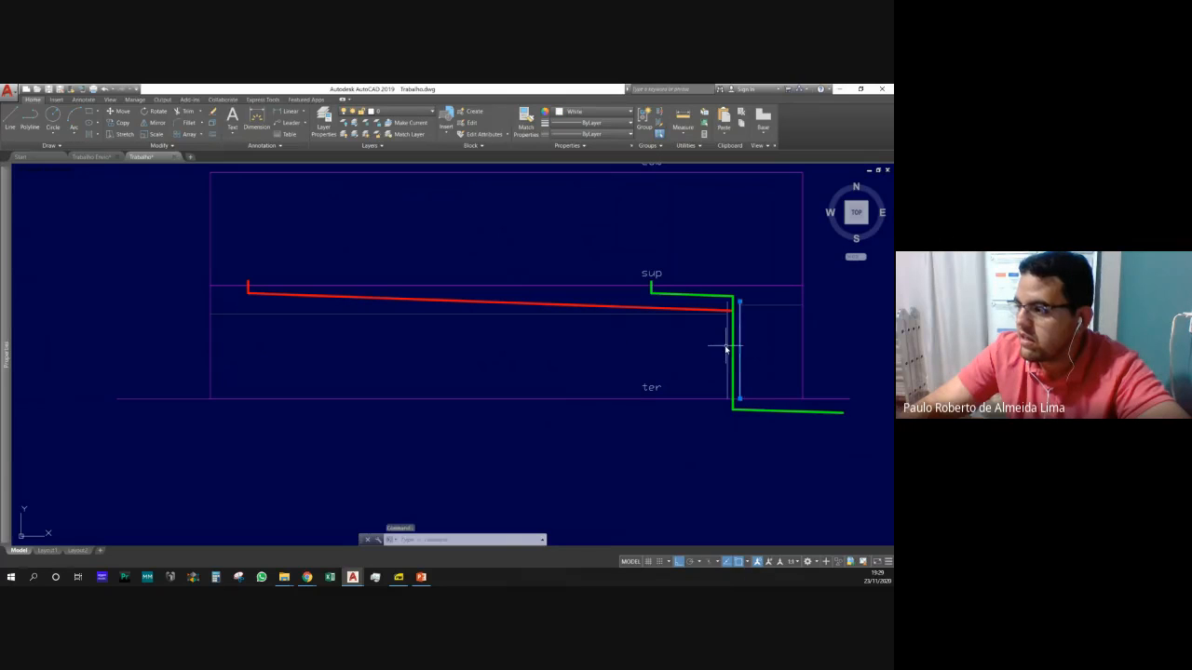
left_click(727, 346)
left_click(716, 344)
left_click(725, 343)
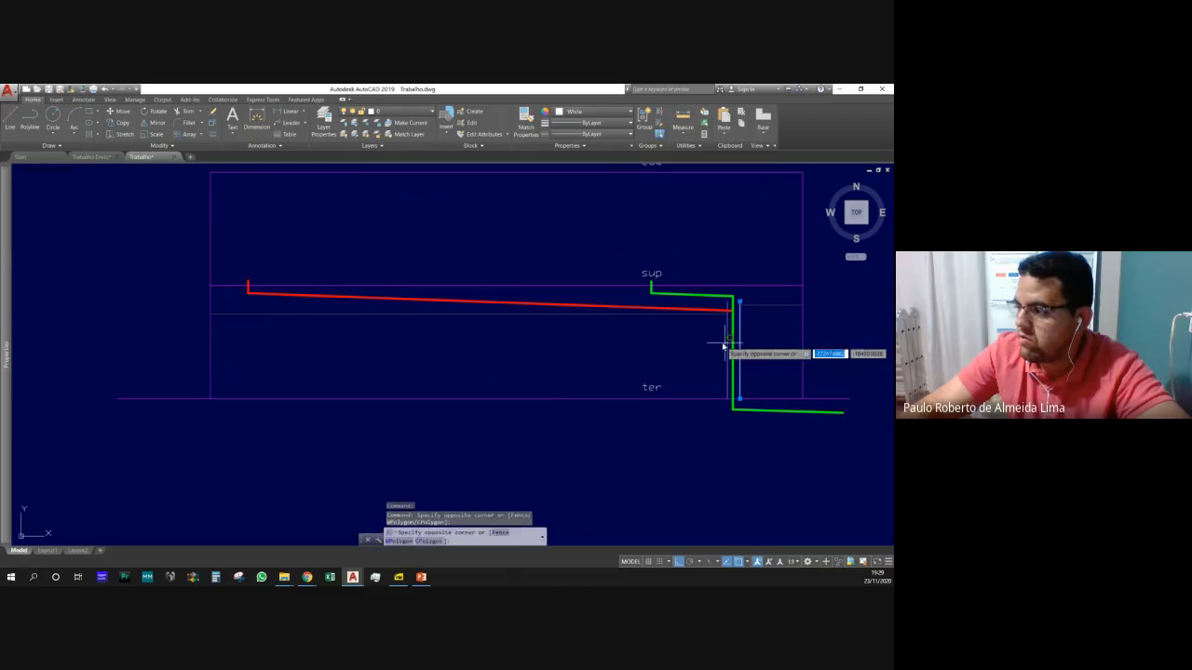
left_click(728, 343)
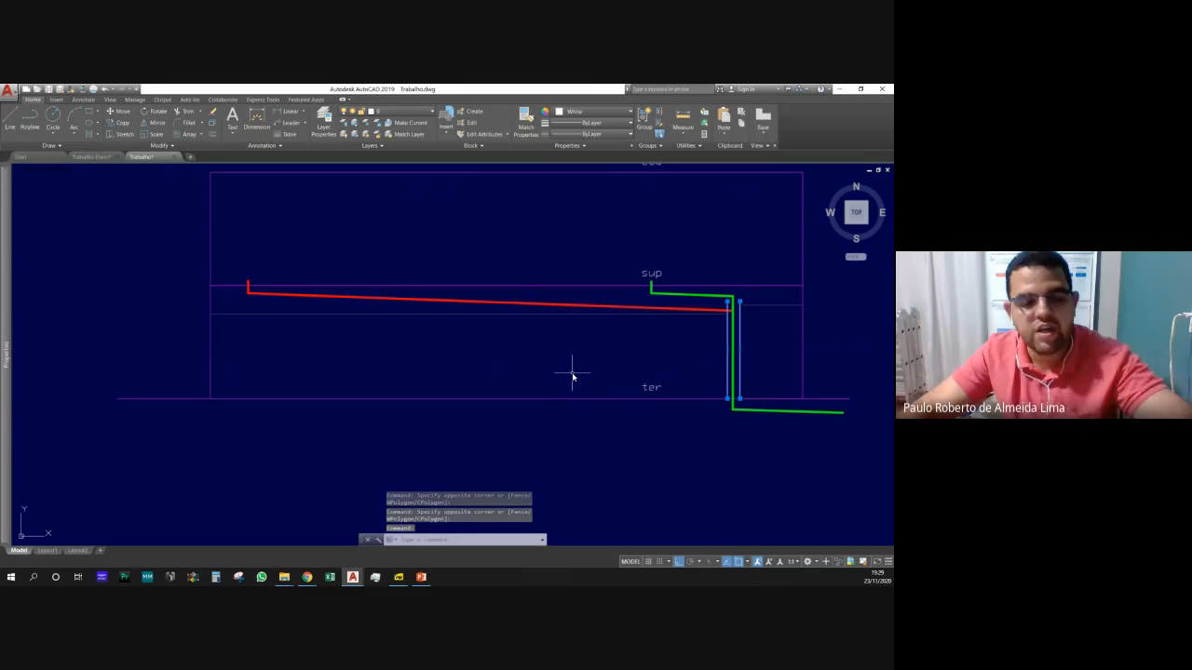
type("cp")
key("Return")
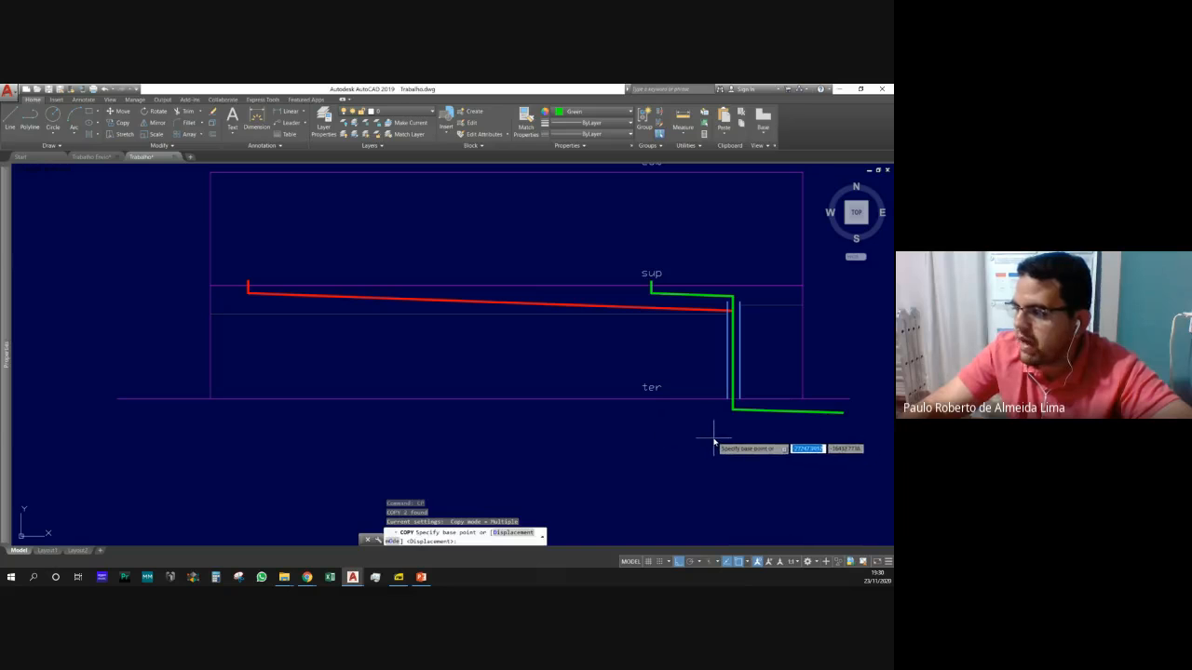
left_click(713, 438)
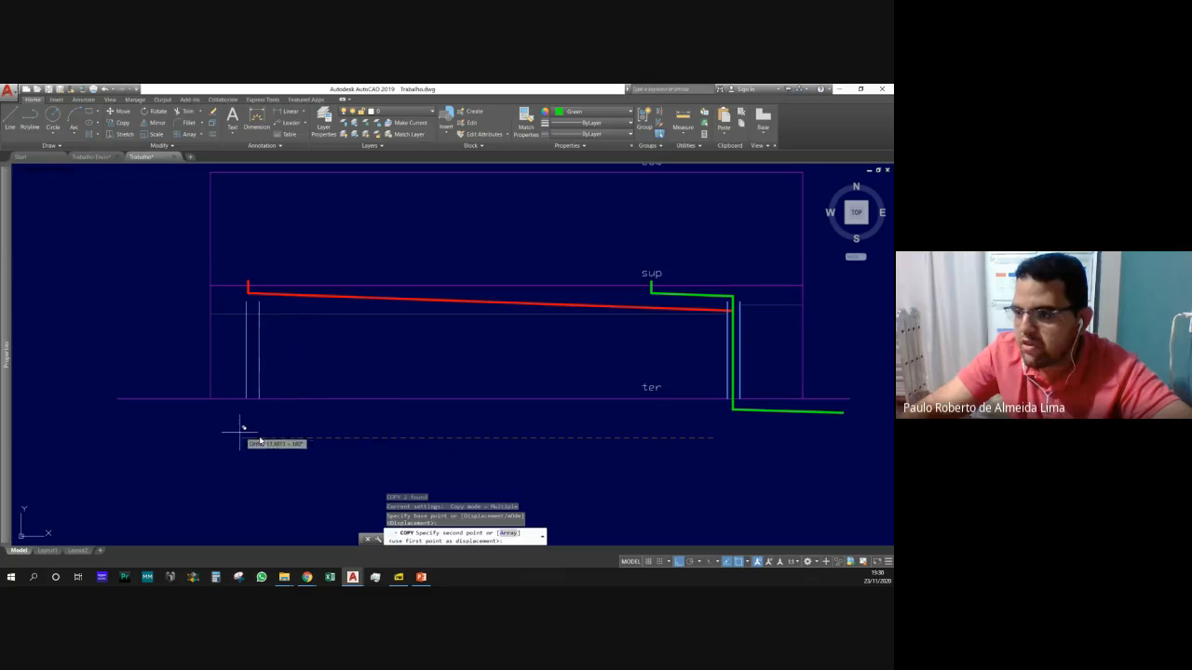
type("0.15")
key("Return")
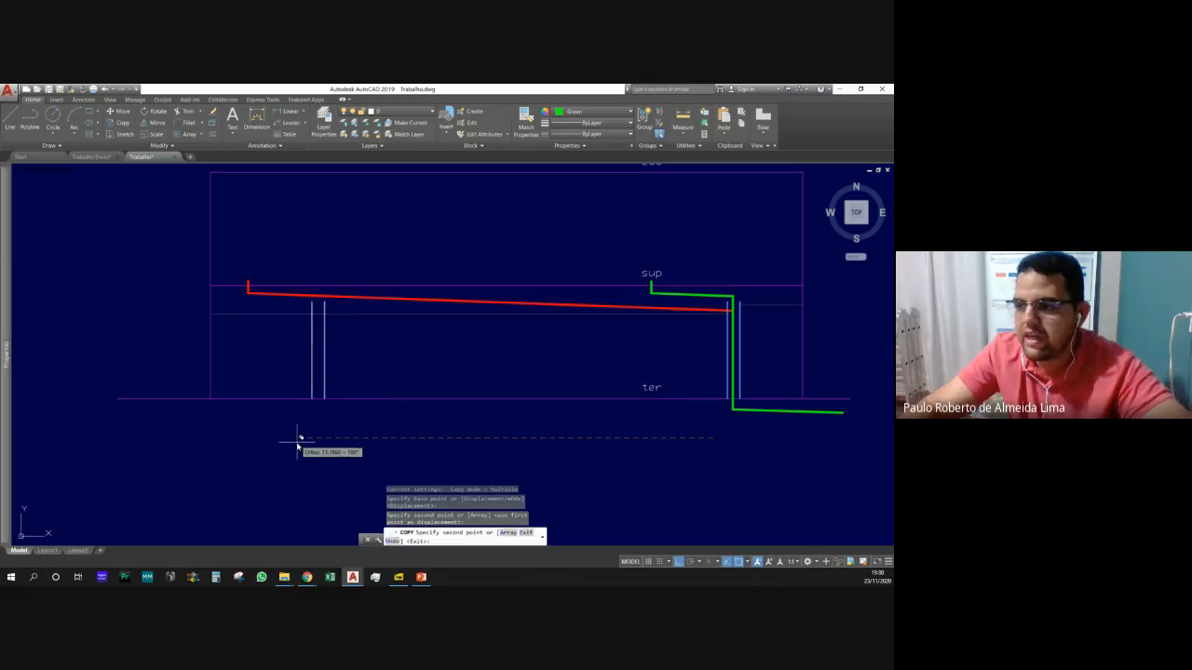
key("Escape")
key("Escape")
key("Escape")
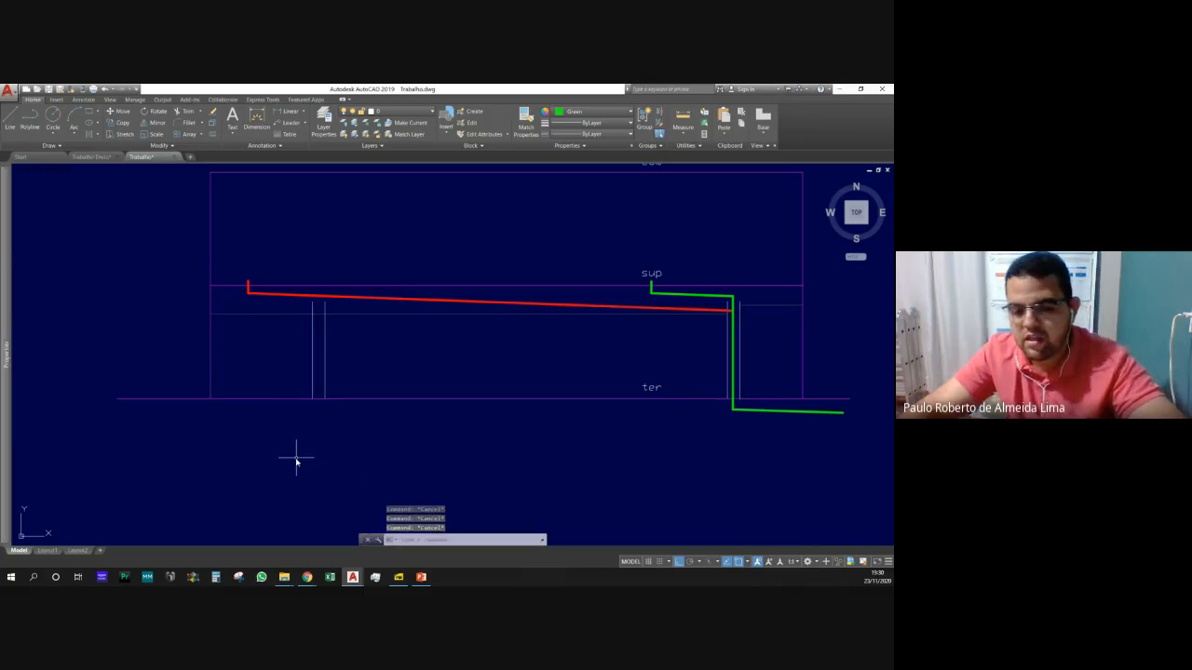
Draw a polyline from above the red pipe down between the copied vertical lines to below ground, then sloping gently past the building's far side.
type("PL")
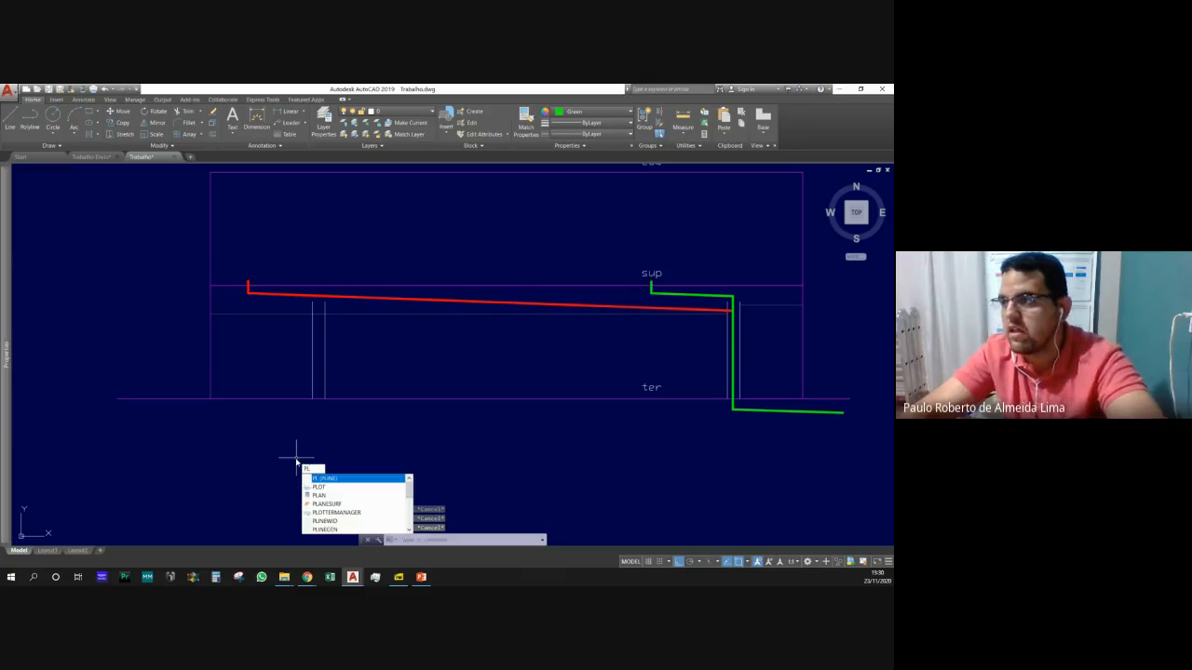
key("Return")
scroll(314, 321, "up", 2)
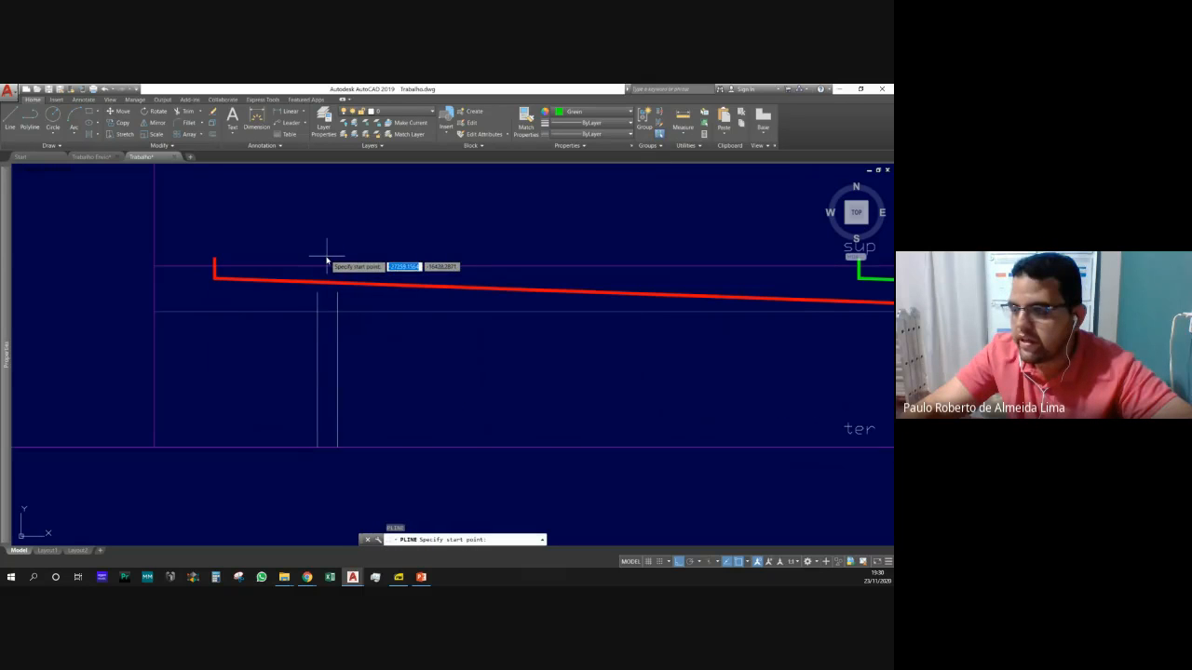
left_click(326, 261)
scroll(326, 261, "down", 3)
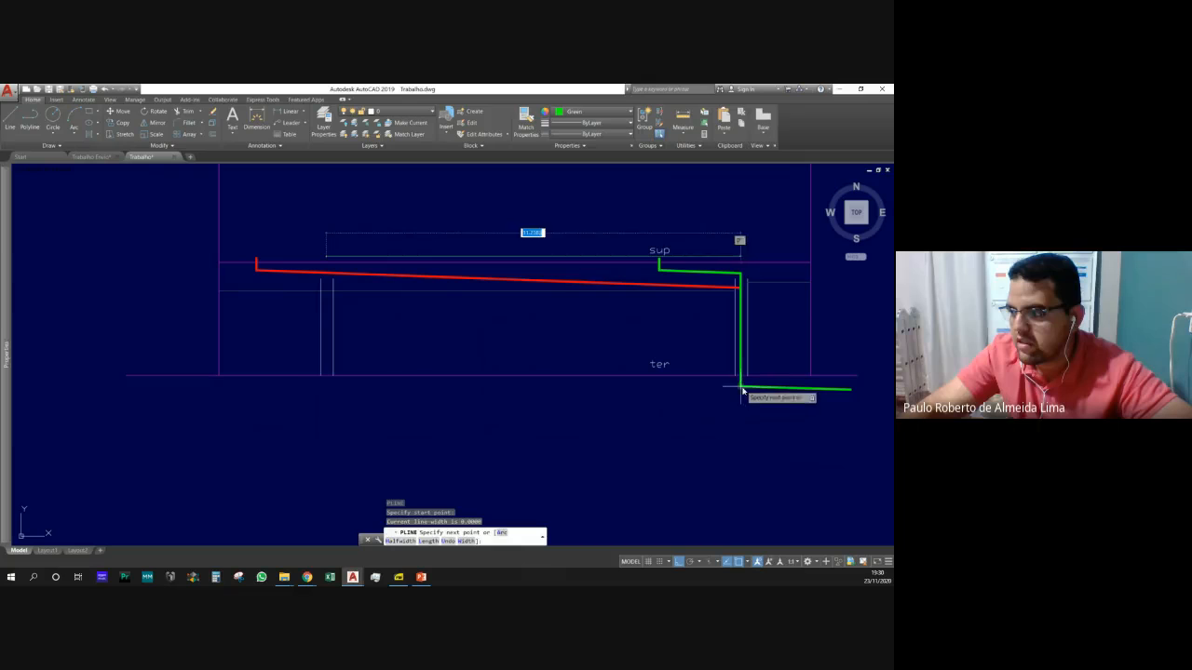
left_click(326, 387)
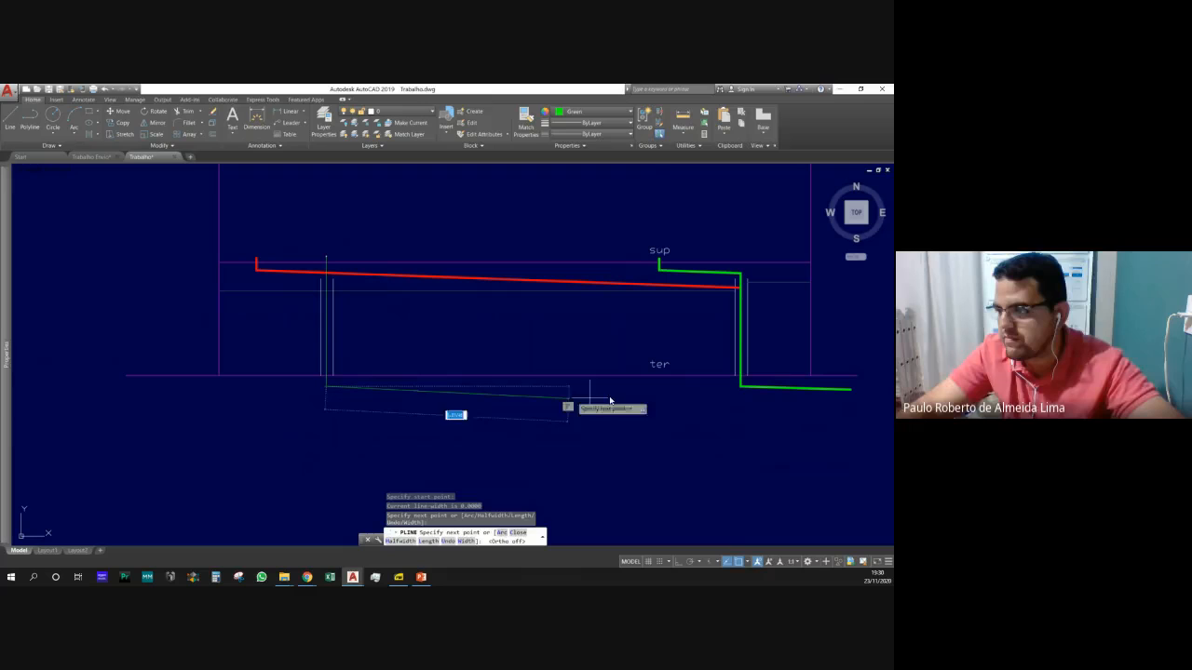
key("F8")
scroll(575, 386, "down", 2)
scroll(782, 380, "up", 2)
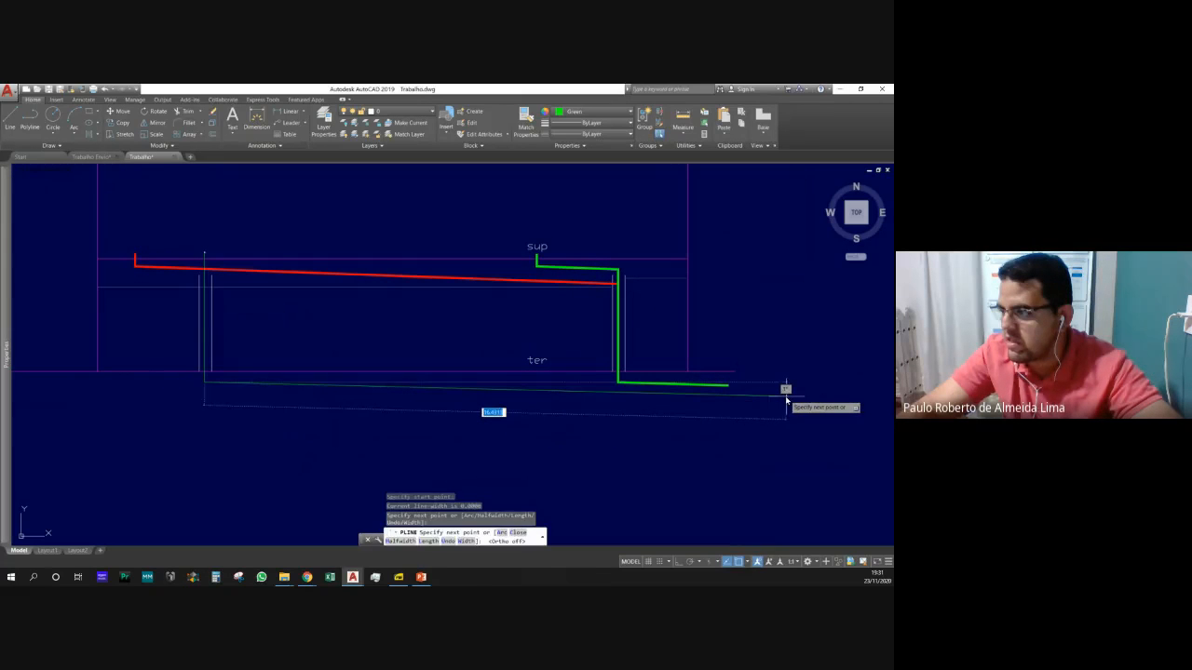
key("Escape")
key("Escape")
Trim the red pipe beyond the new drop line and the drop line's excess above the red pipe so they meet at a corner.
scroll(694, 394, "up", 4)
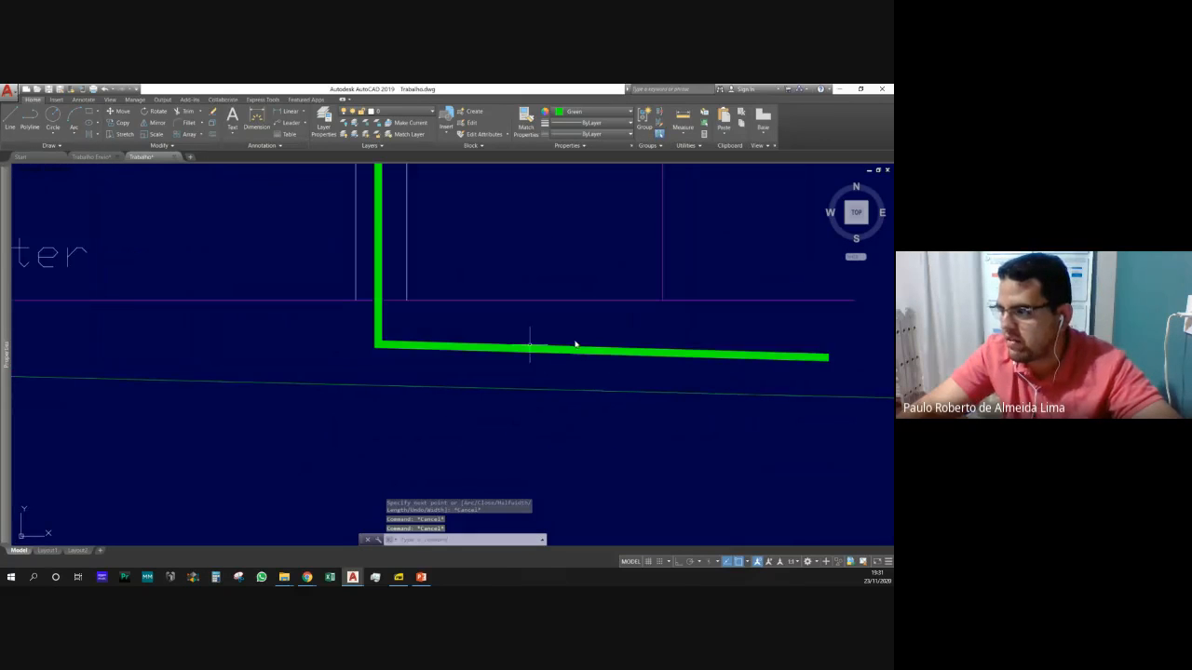
scroll(749, 388, "down", 2)
scroll(479, 394, "down", 2)
scroll(223, 389, "down", 1)
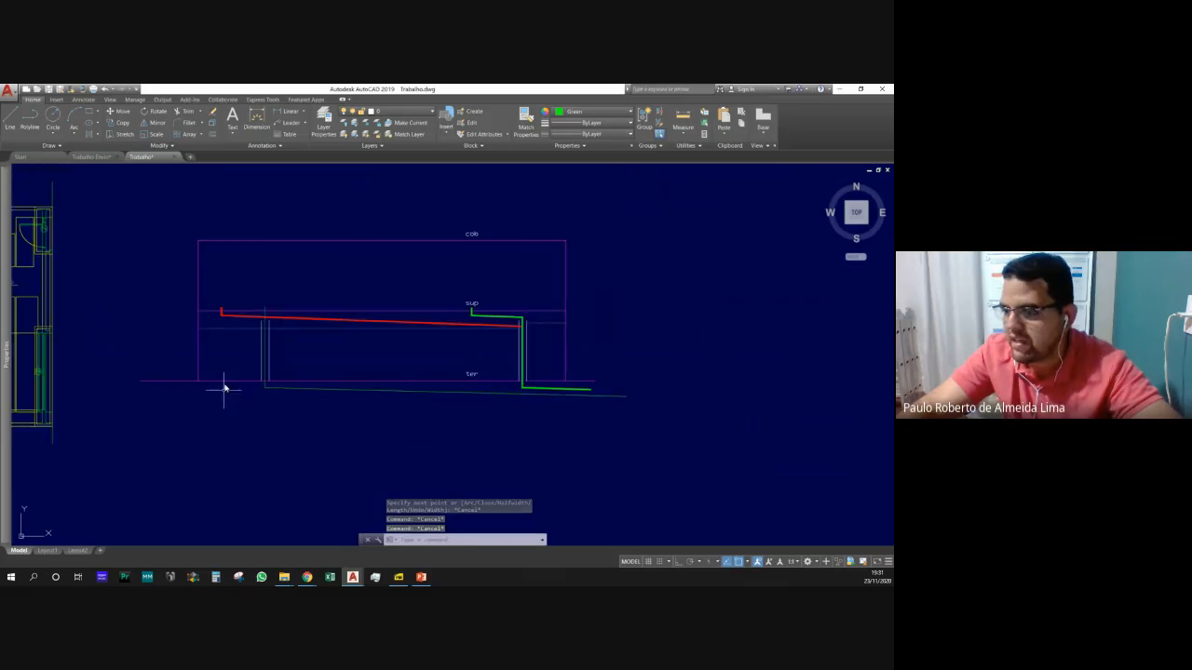
scroll(224, 389, "up", 4)
key("Escape")
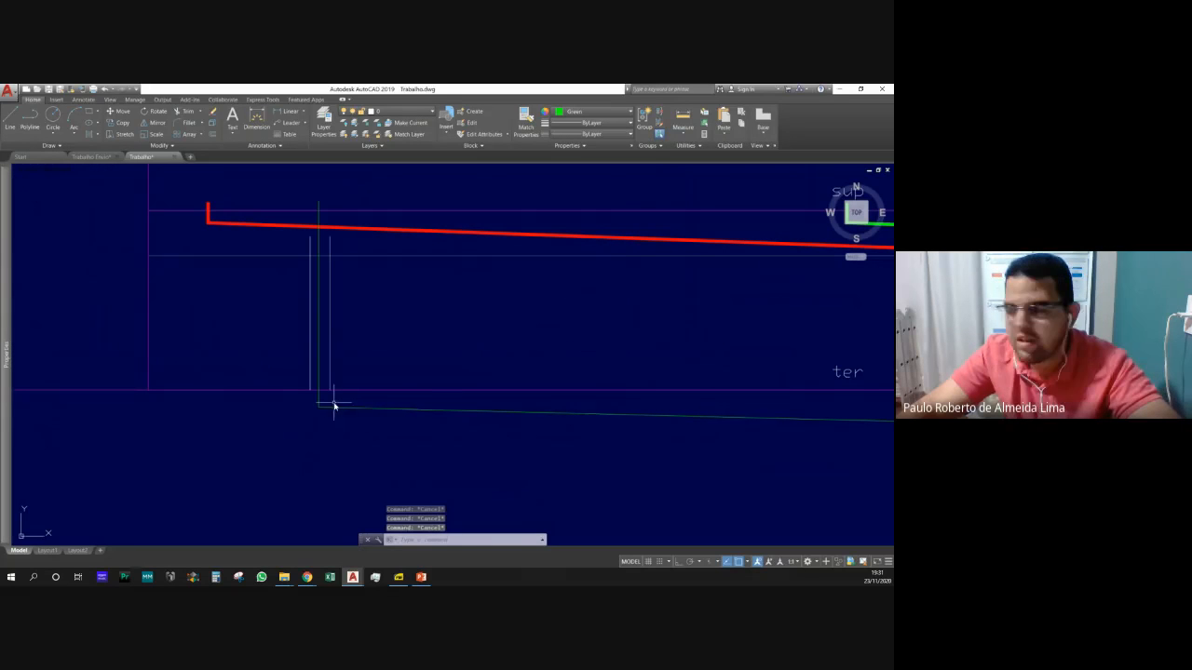
type("tr")
key("Return")
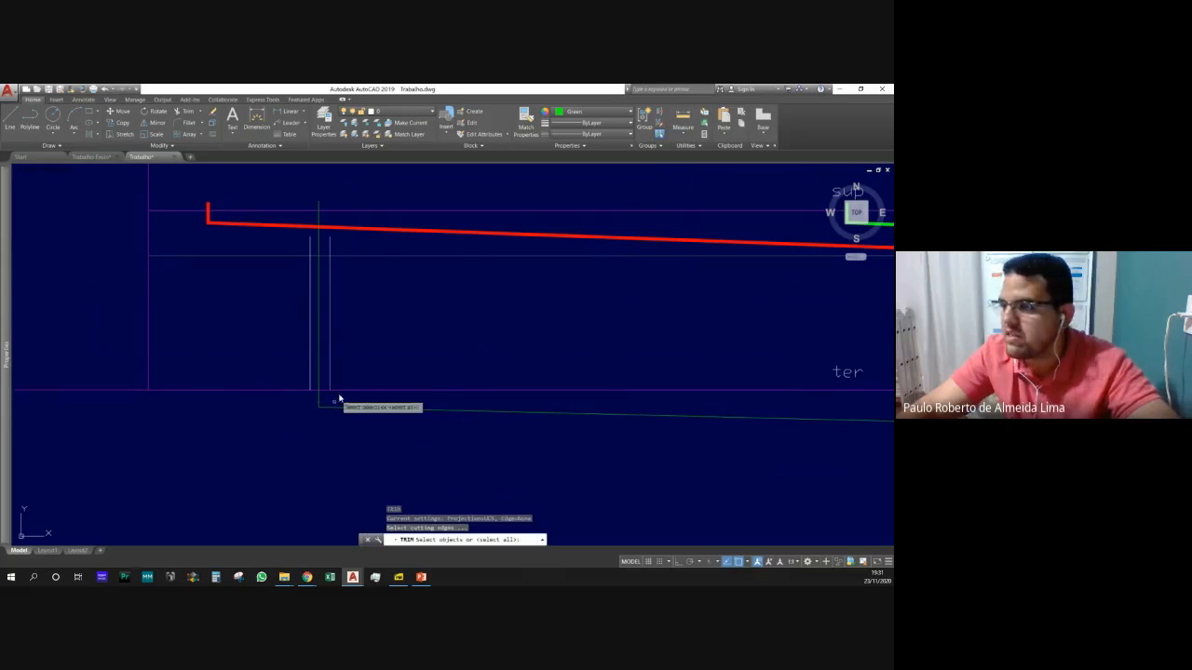
left_click(324, 240)
left_click(321, 230)
key("Return")
left_click(328, 228)
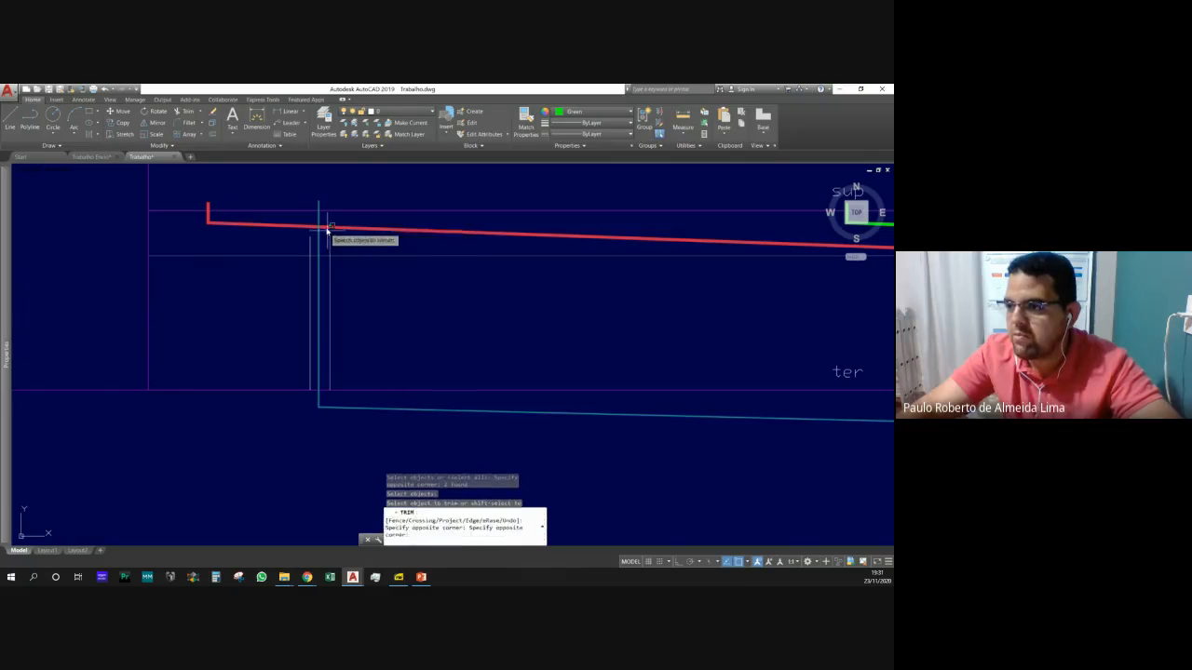
left_click(325, 225)
key("Escape")
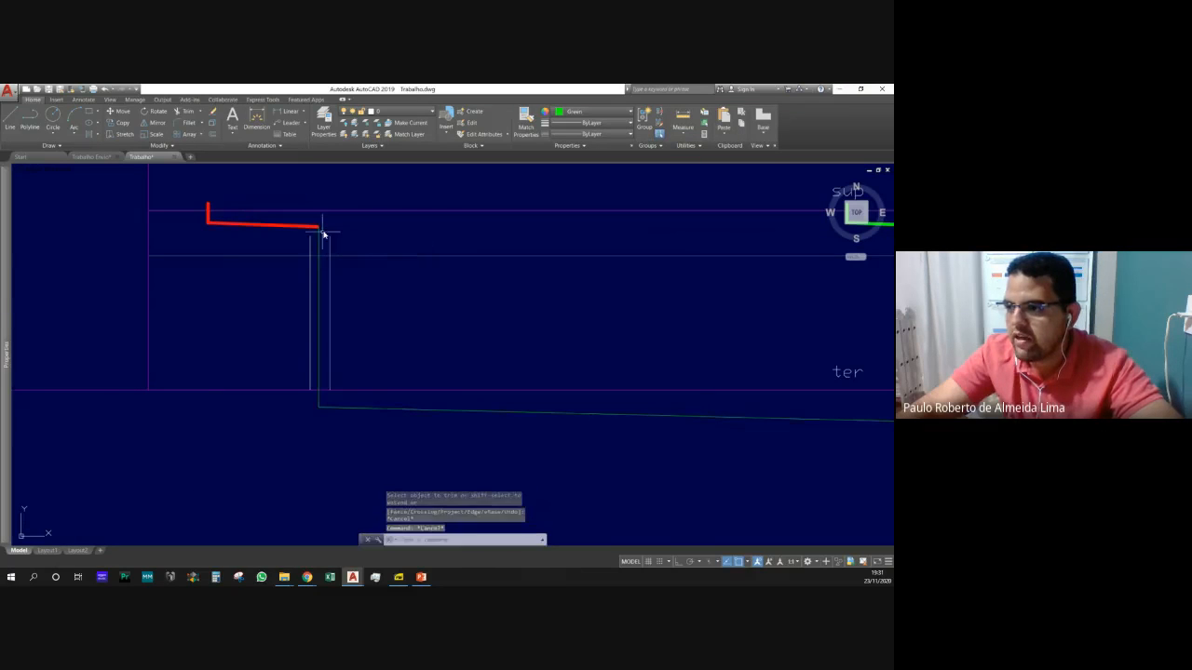
Join the shortened red pipe and the new drop line into one polyline.
left_click(324, 231)
left_click(310, 225)
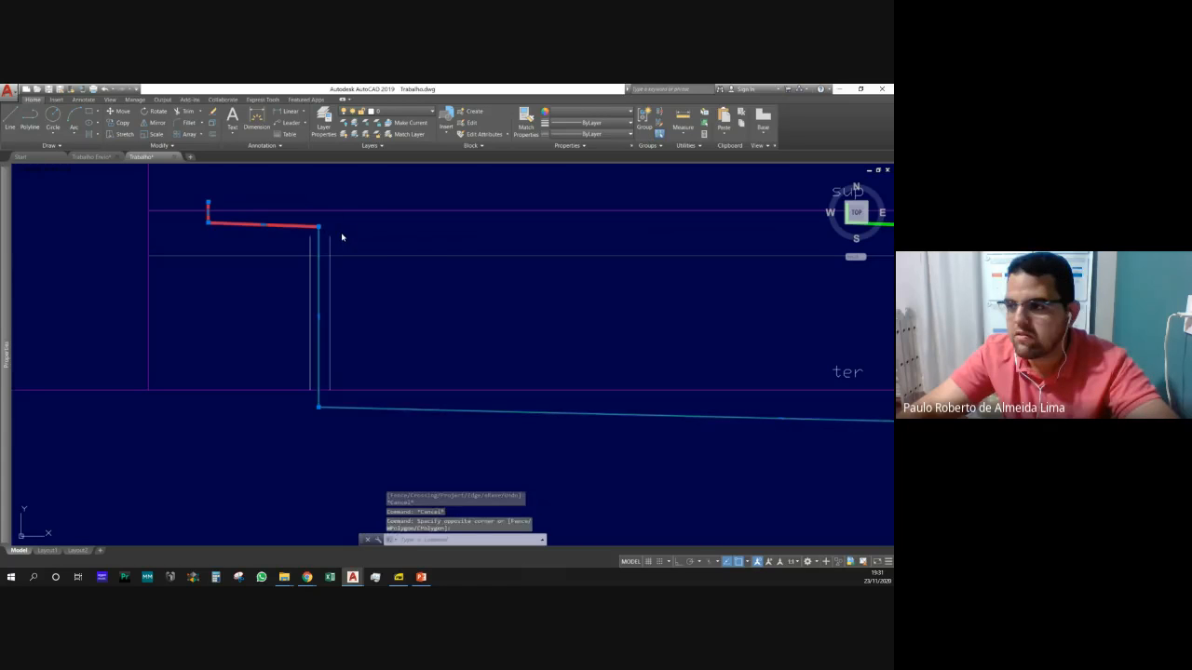
type("j")
key("Return")
key("Escape")
Set the global width of the joined pipe polyline to 0.05.
left_click(324, 233)
left_click(312, 222)
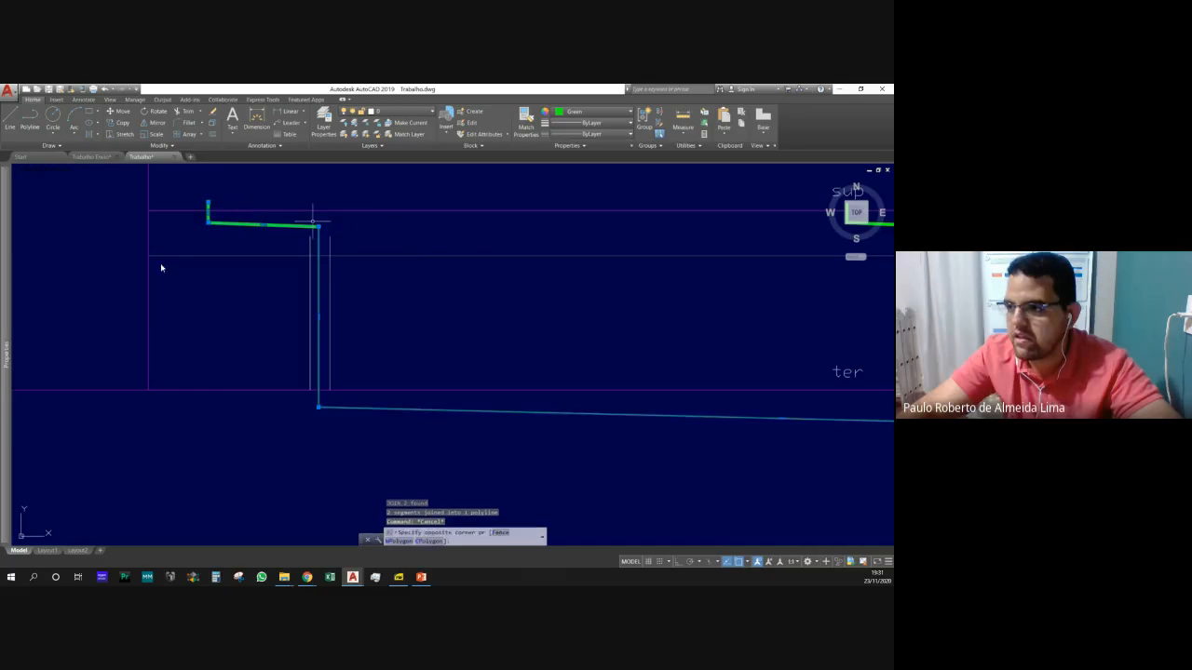
mouse_move(5, 323)
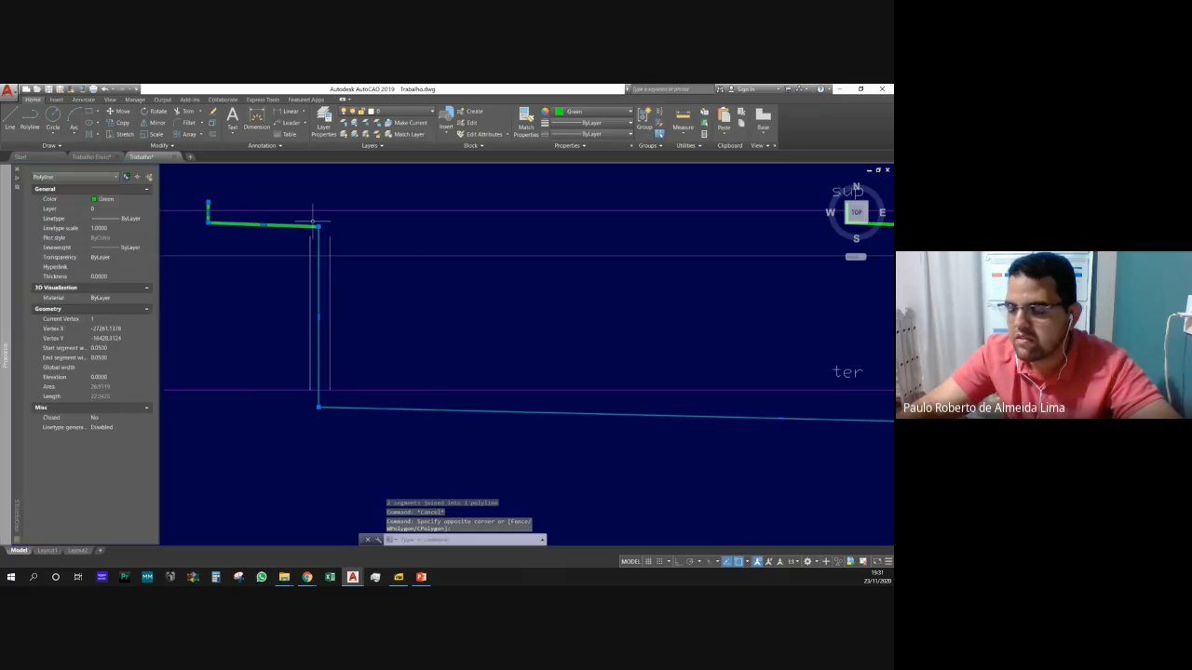
left_click(113, 370)
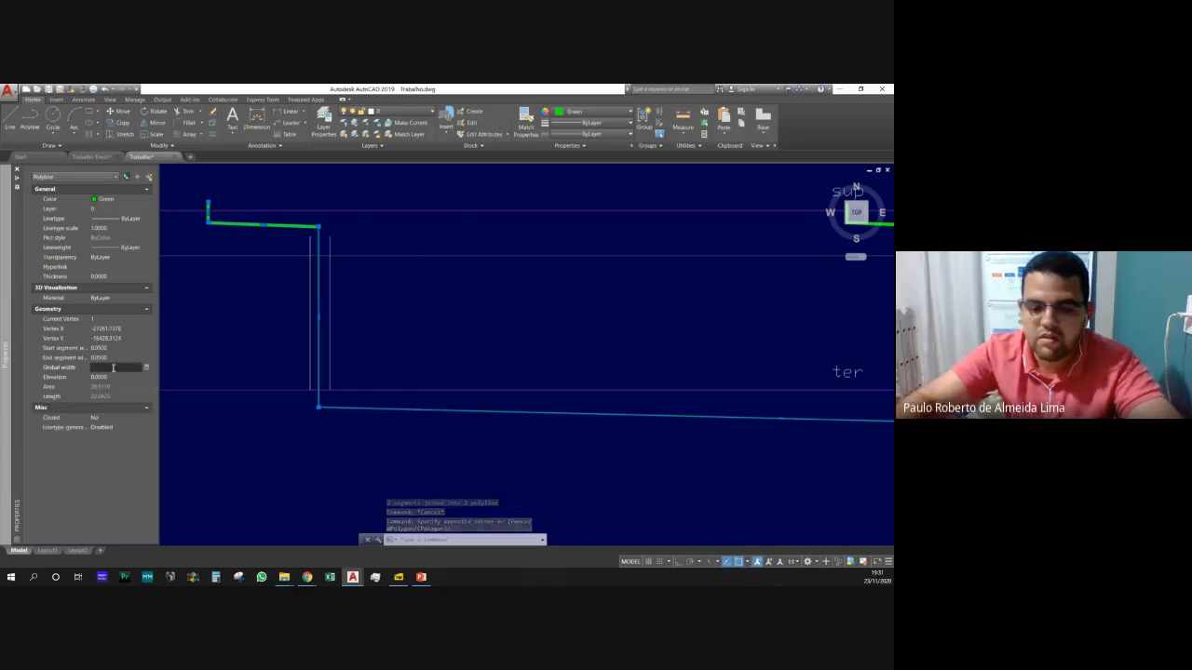
type("0.05")
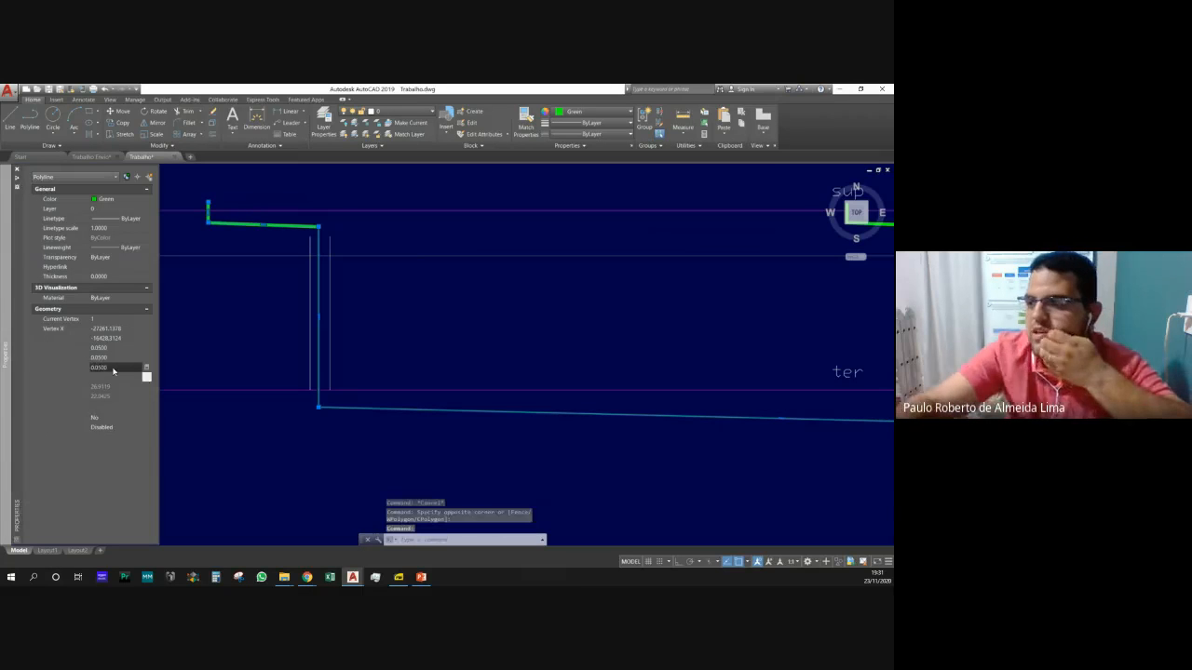
key("Tab")
key("Escape")
key("Escape")
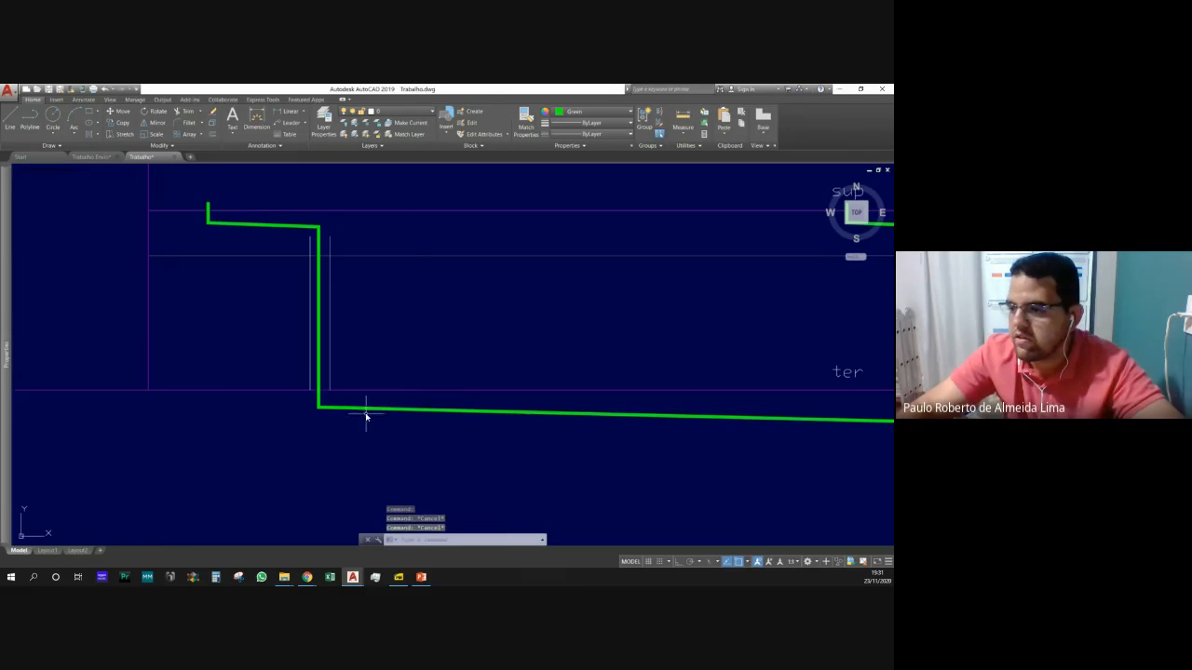
Change the colour of the joined drop pipe polyline on the building's far side from the green pipe to red.
left_click(348, 406)
left_click(313, 408)
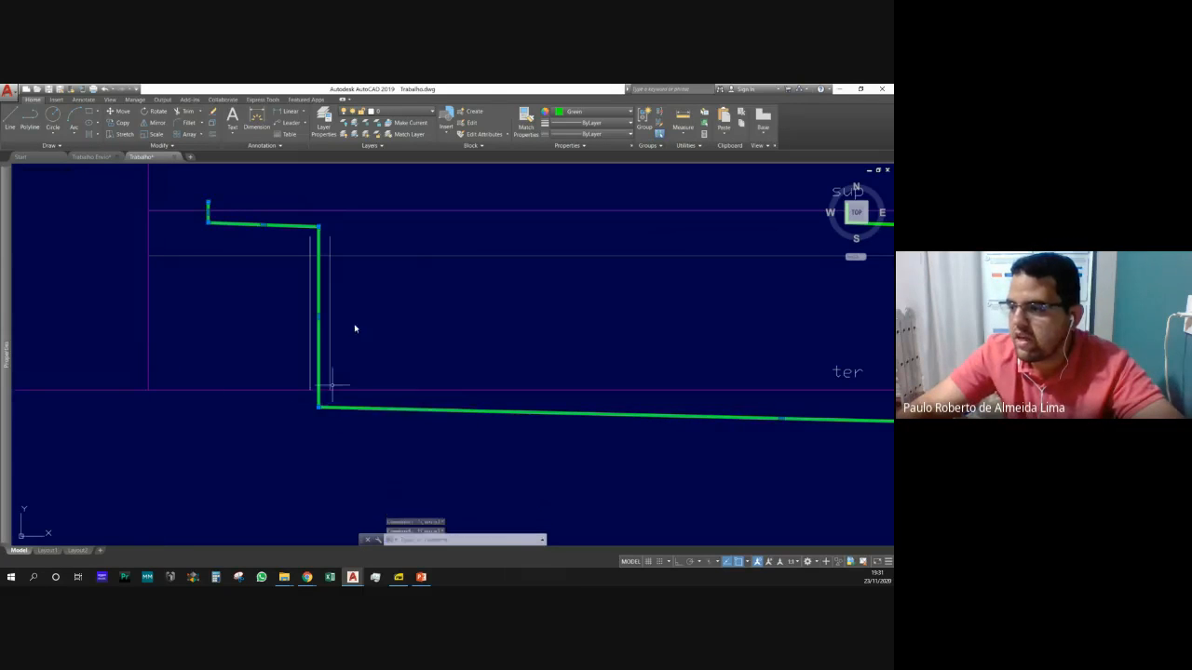
left_click(596, 112)
left_click(556, 205)
key("Escape")
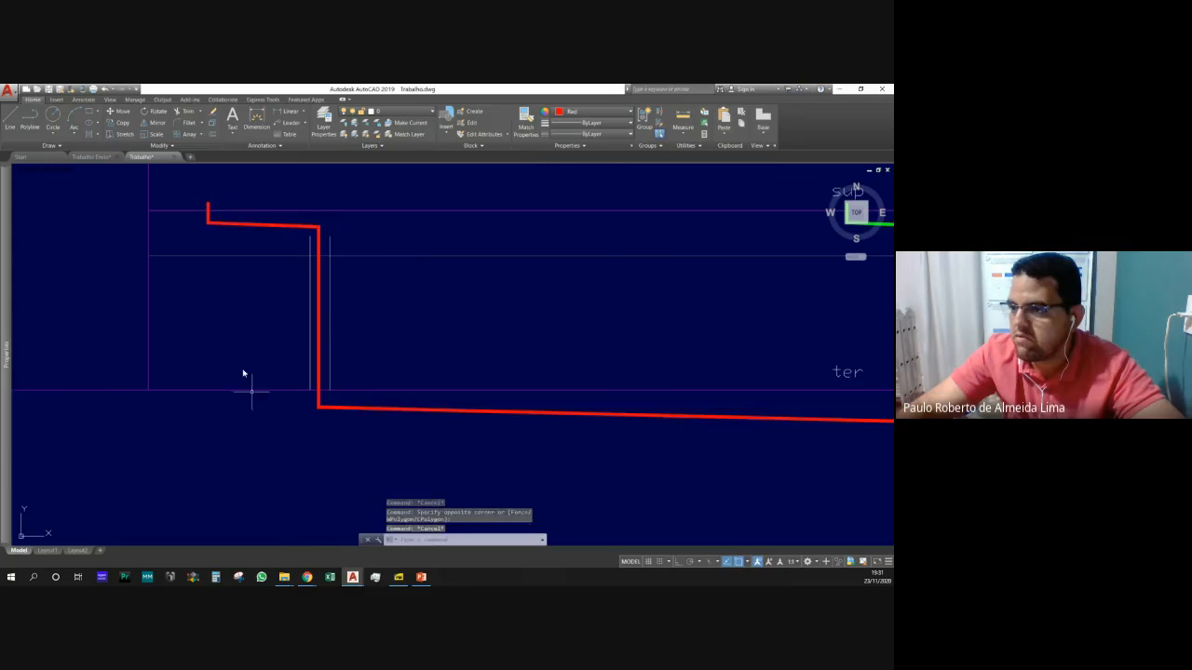
Move the slab underside line beside the green drop pipe up to align with the slab line across the shaft.
scroll(252, 223, "up", 4)
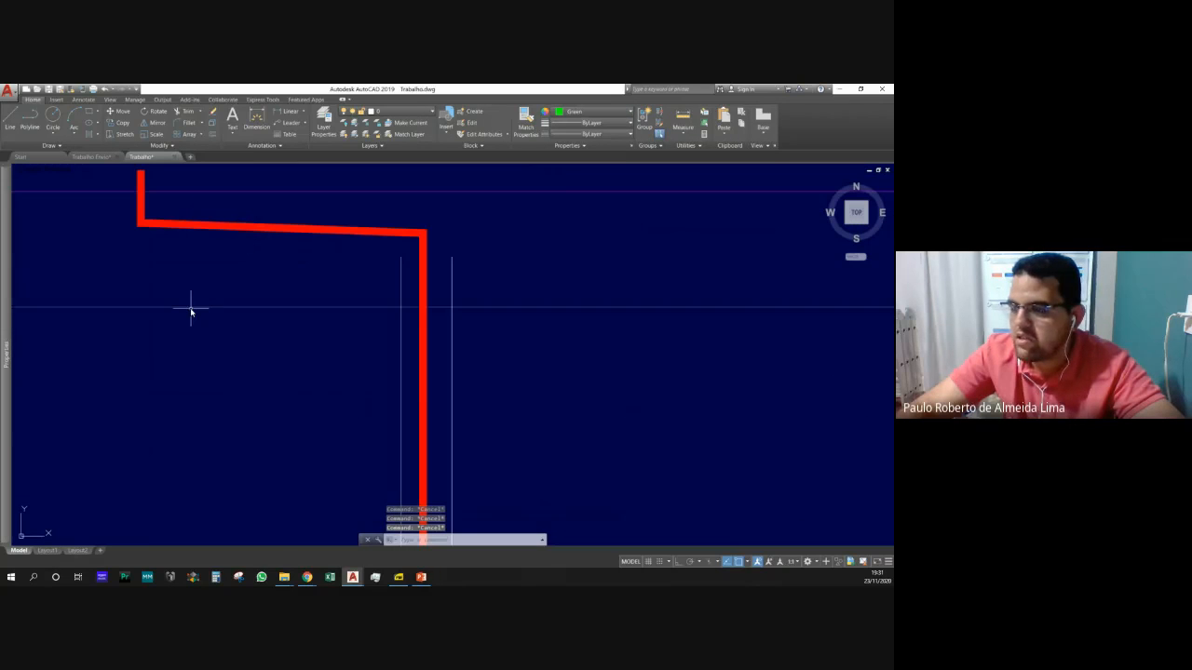
scroll(190, 312, "down", 5)
scroll(474, 306, "up", 5)
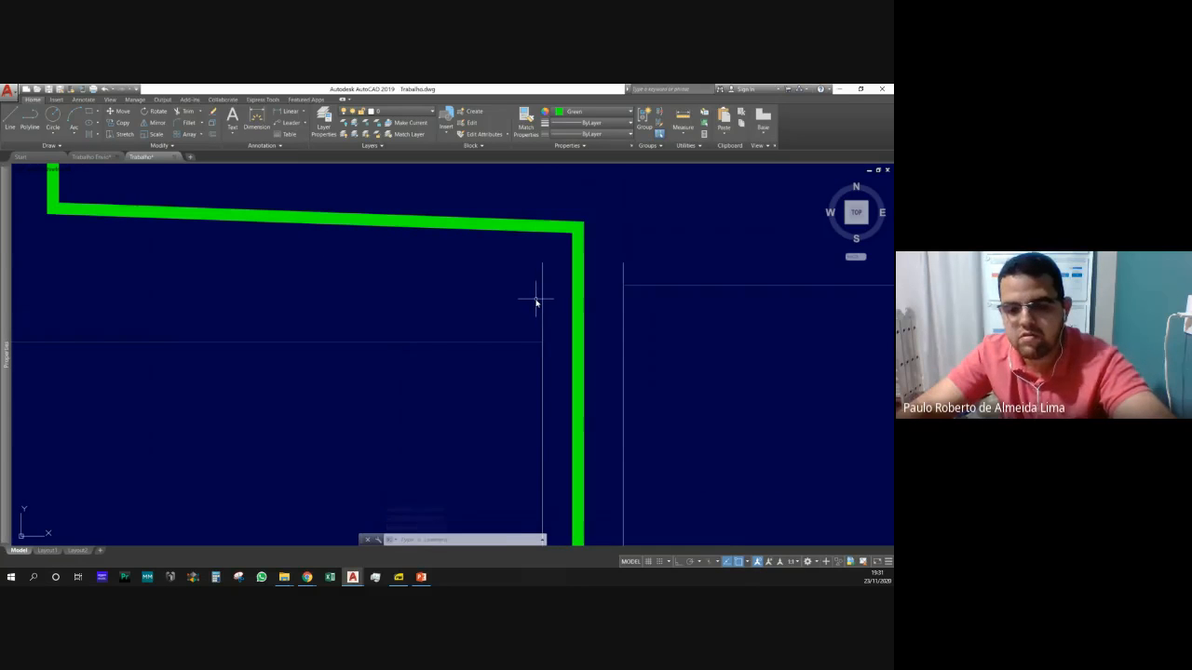
left_click(456, 360)
left_click(443, 326)
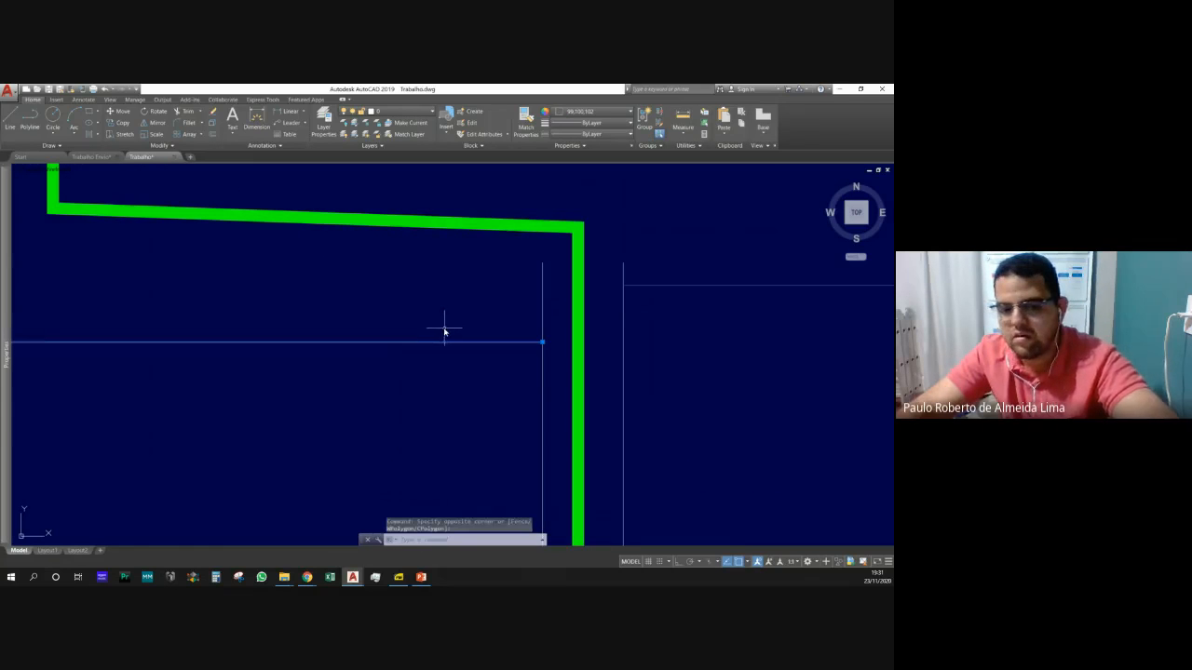
type("m")
key("Return")
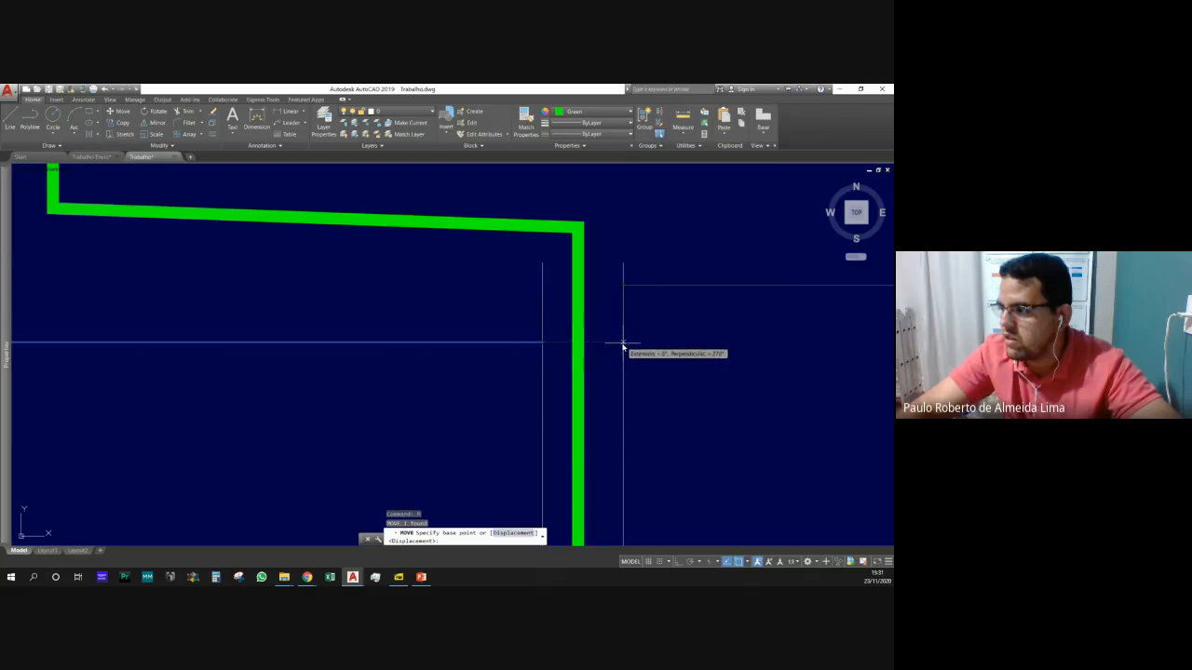
left_click(624, 343)
left_click(625, 285)
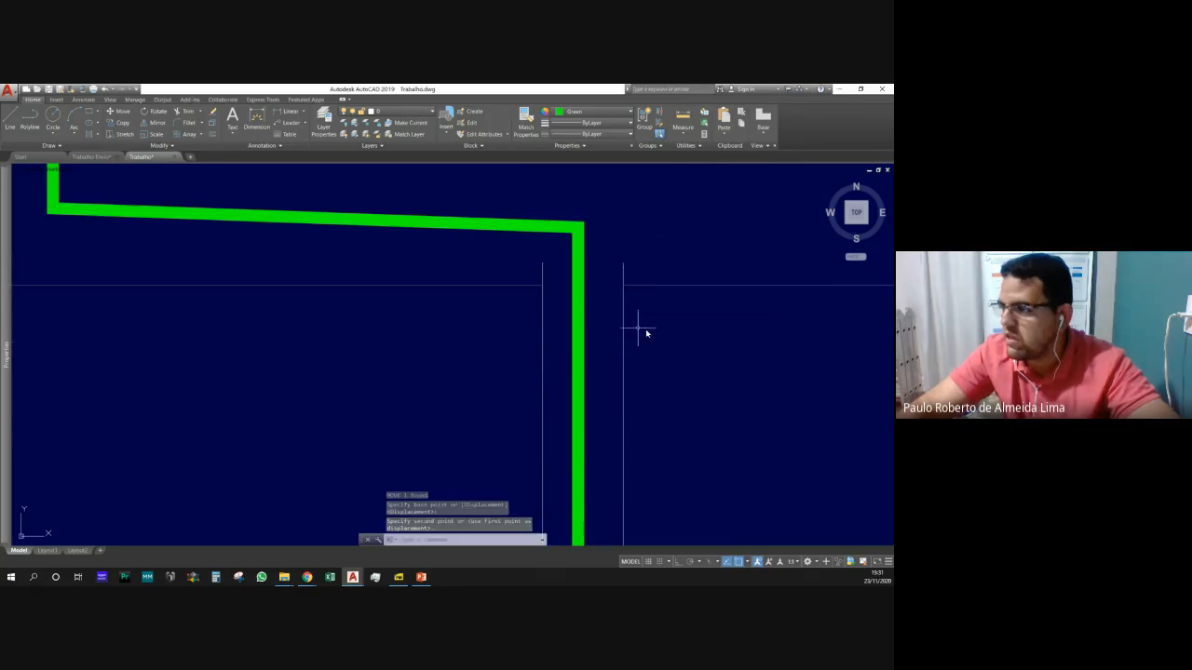
key("Escape")
Examine the red pipe, its shaft and the slab lines in the building section.
scroll(717, 330, "down", 5)
scroll(279, 316, "up", 6)
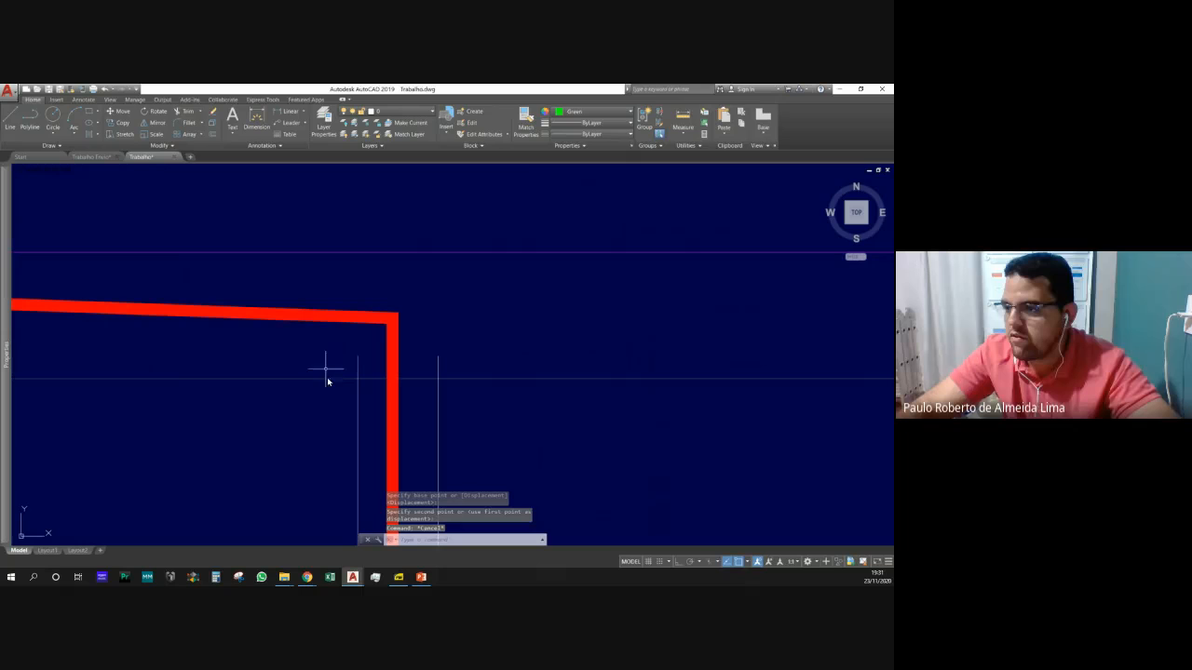
scroll(455, 298, "down", 2)
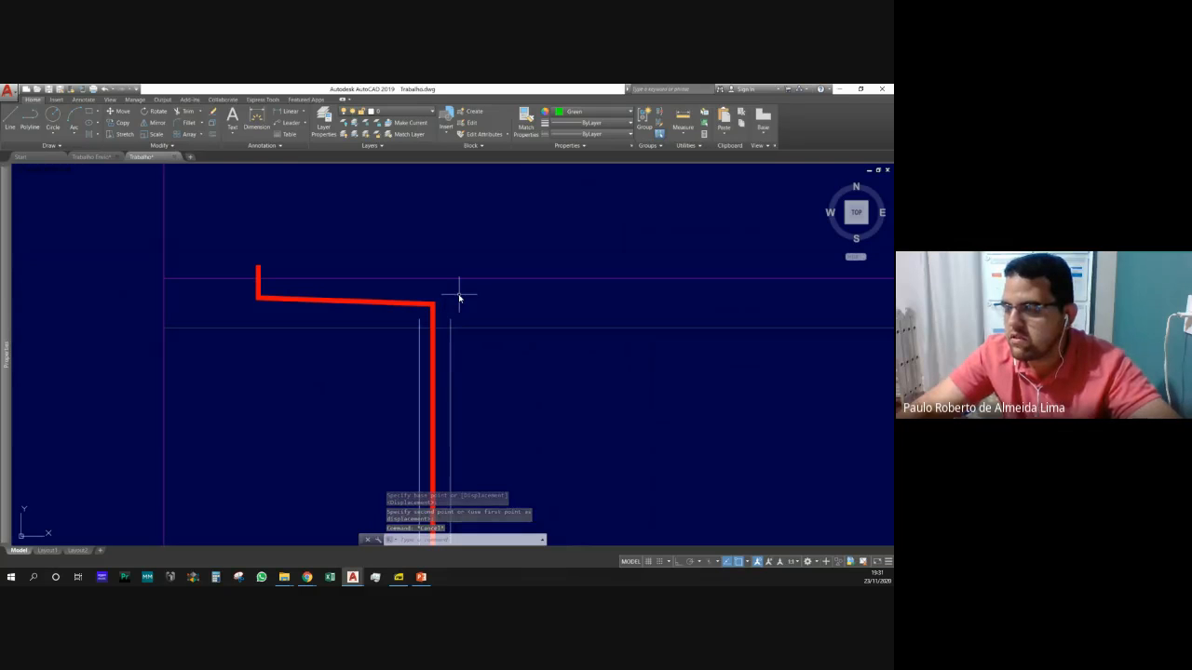
scroll(289, 263, "down", 5)
scroll(366, 290, "up", 4)
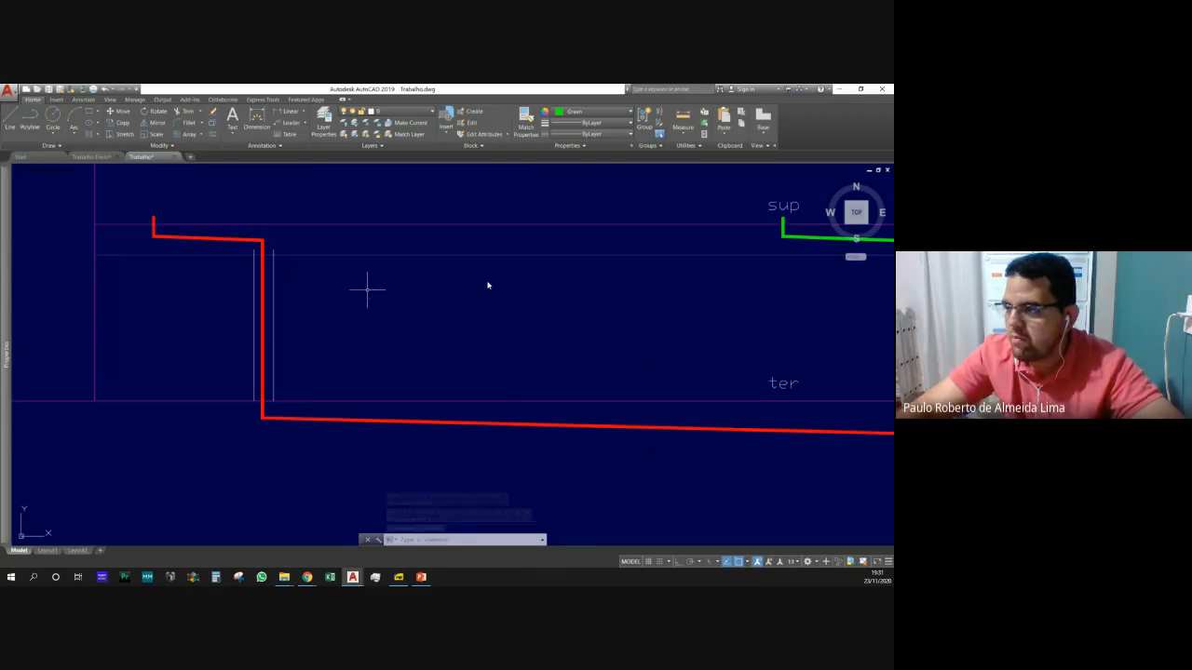
scroll(708, 312, "down", 2)
scroll(420, 265, "up", 4)
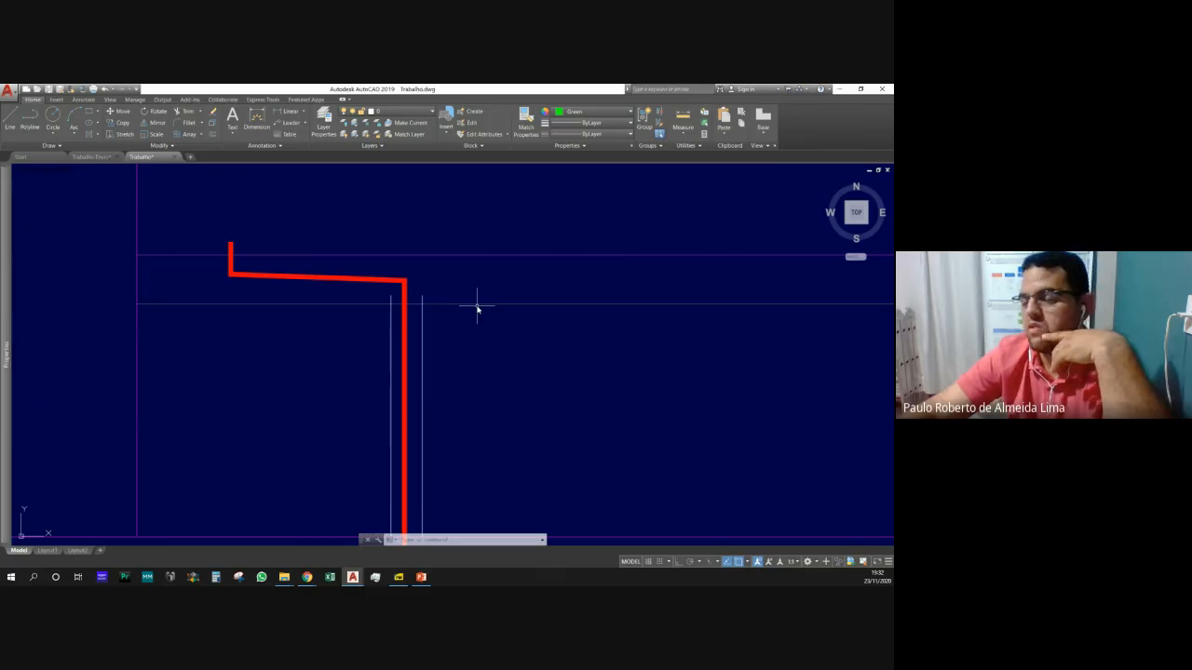
scroll(423, 363, "down", 4)
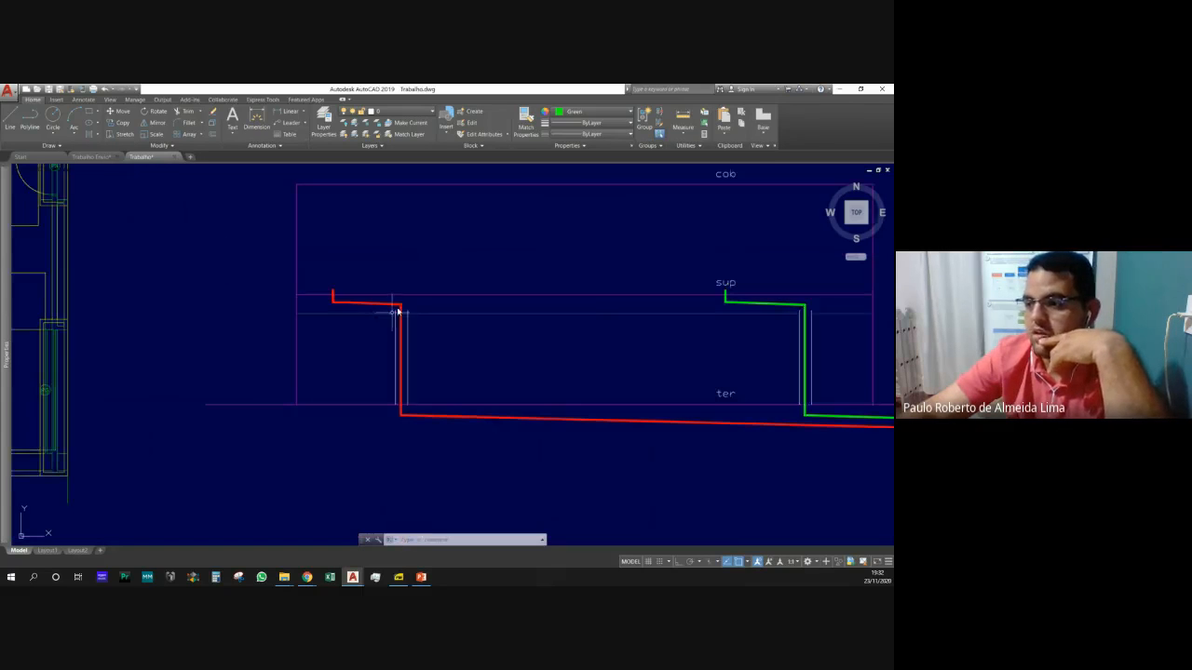
scroll(380, 286, "up", 2)
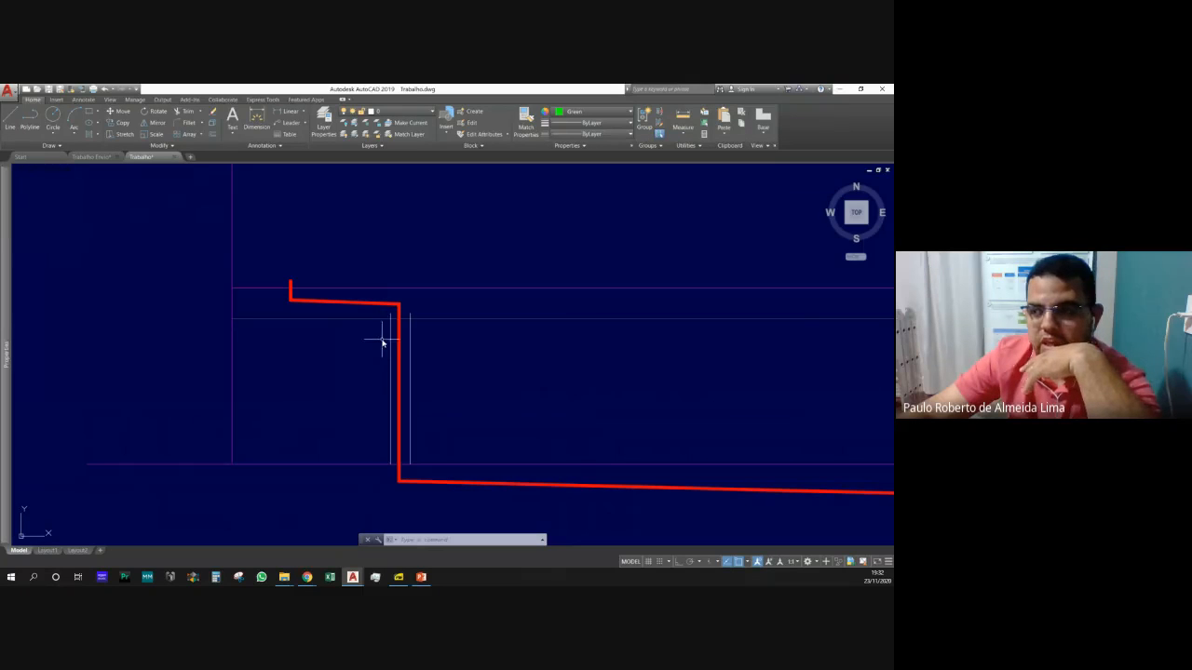
Examine the circled wet areas on the upper-floor, ground-floor and overlaid plans.
scroll(382, 344, "down", 10)
scroll(339, 375, "up", 4)
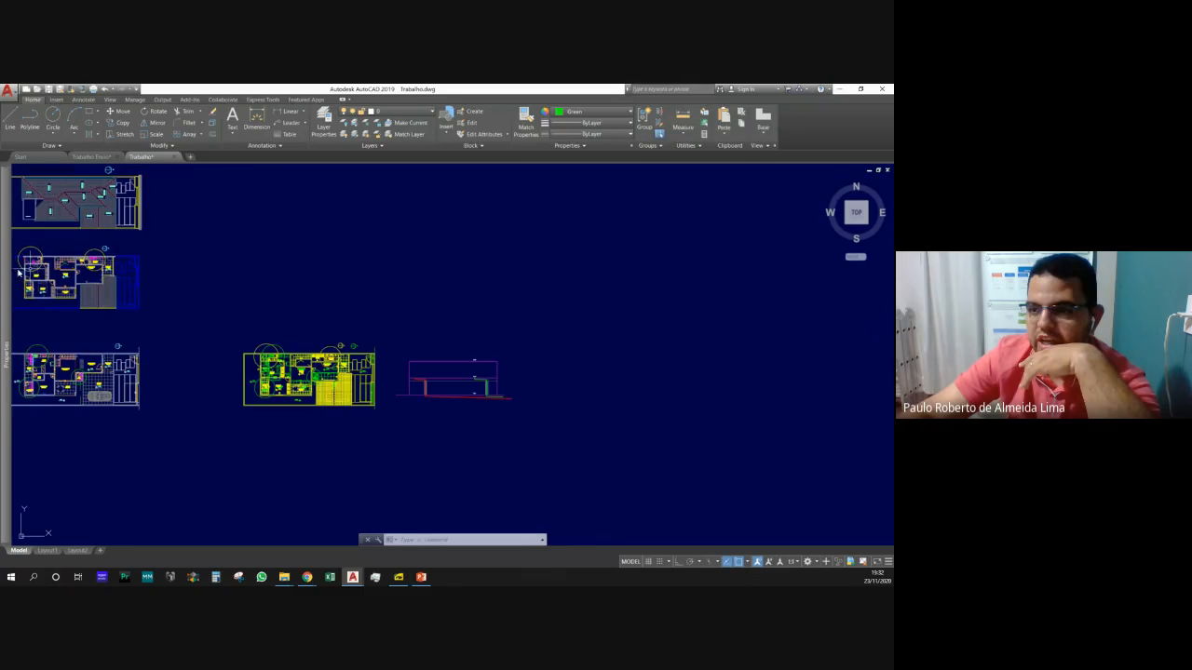
scroll(139, 284, "up", 5)
scroll(481, 372, "down", 5)
scroll(356, 355, "up", 4)
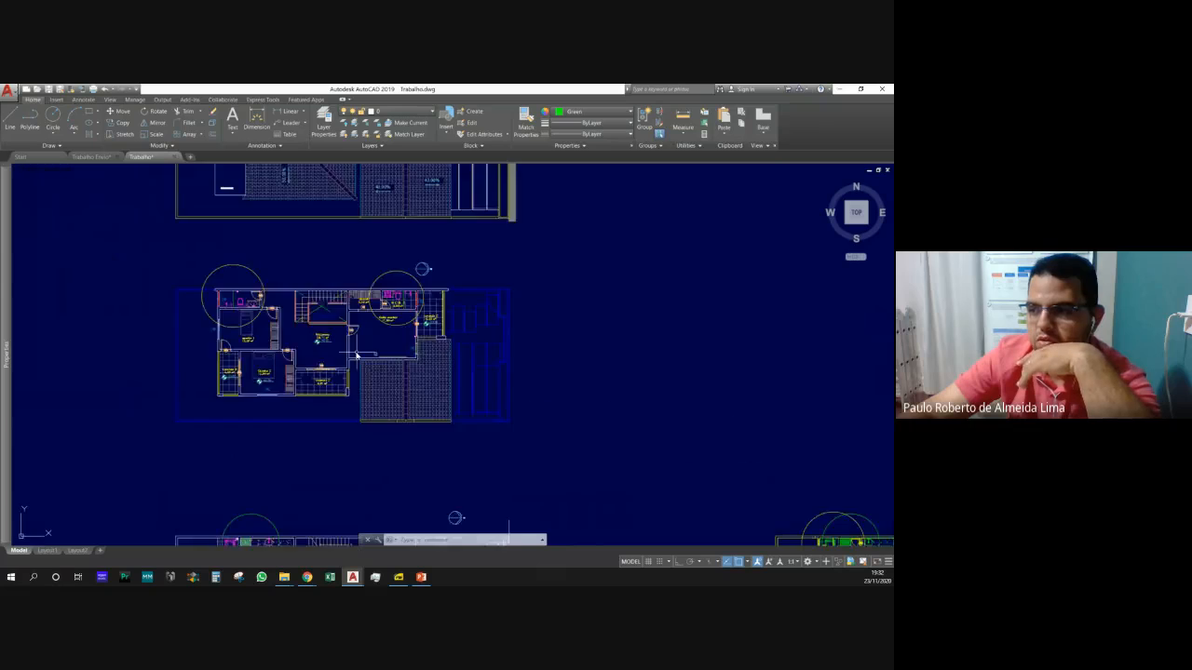
scroll(357, 355, "up", 2)
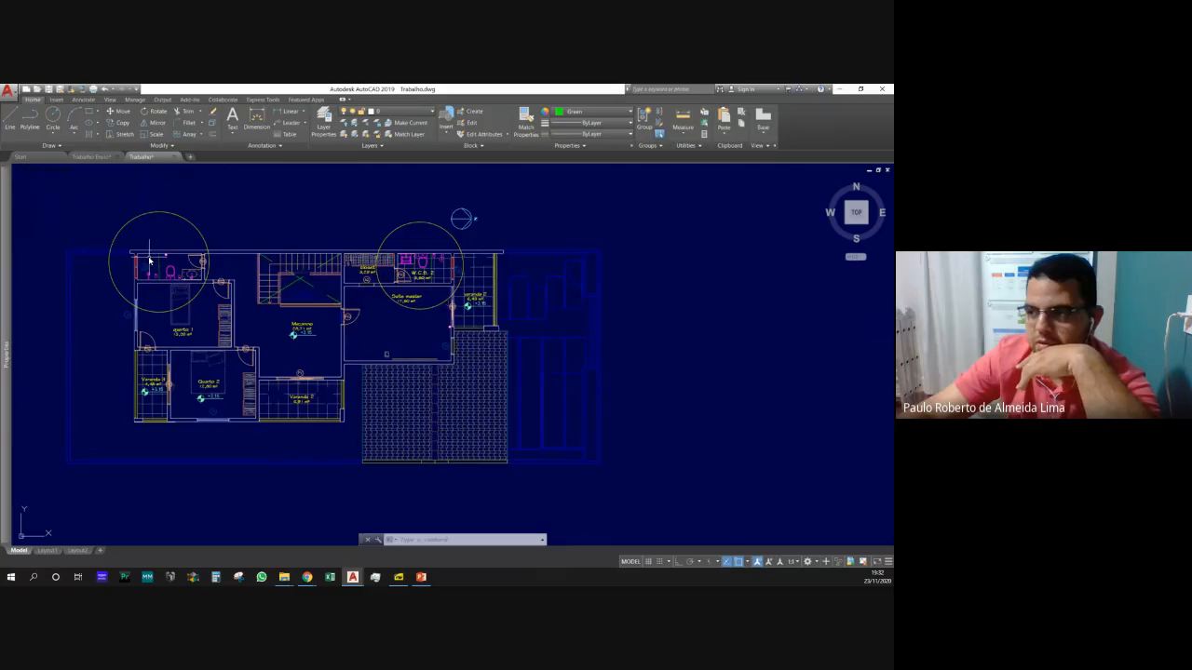
scroll(423, 228, "down", 5)
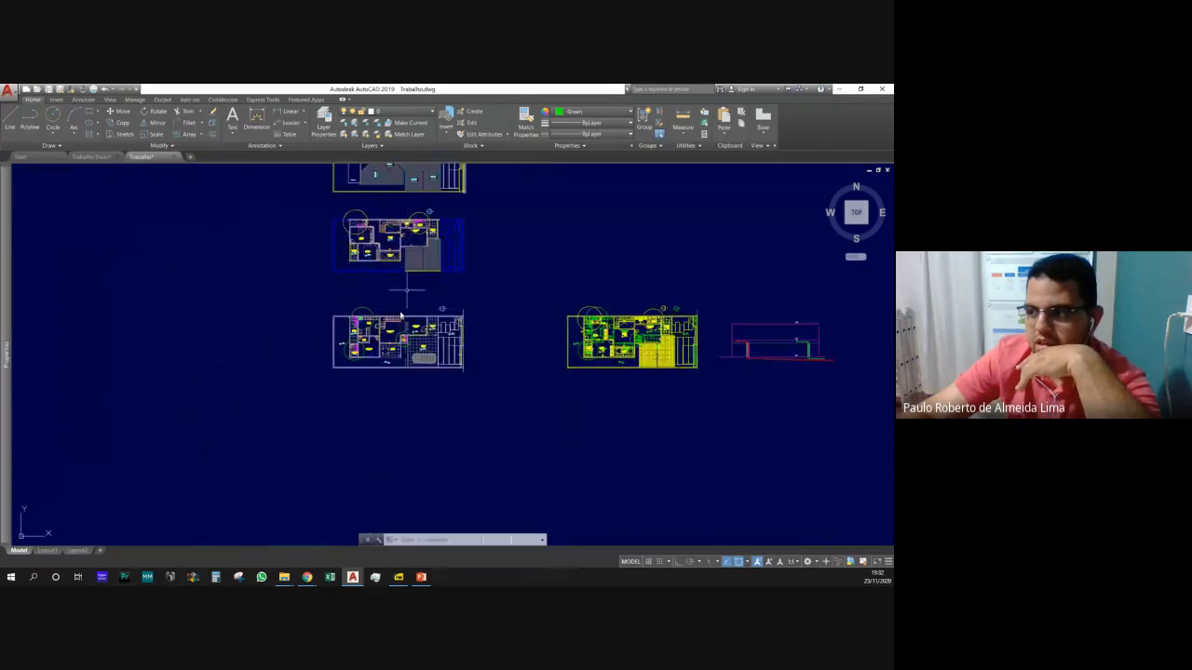
scroll(400, 317, "up", 5)
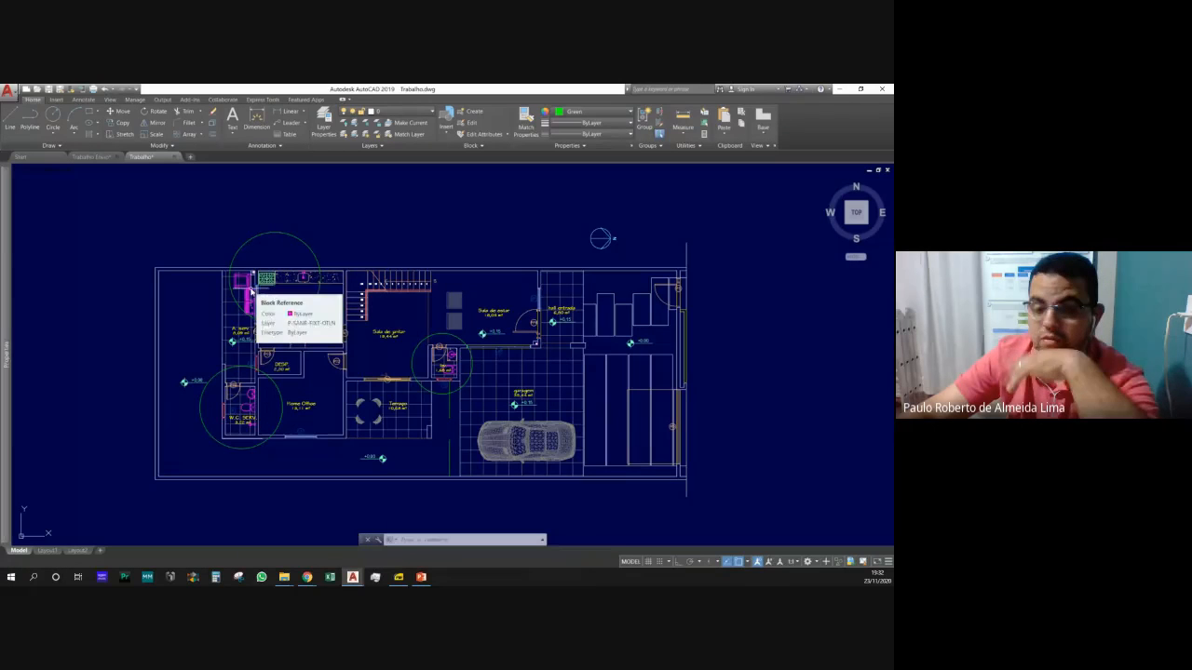
scroll(255, 275, "down", 5)
scroll(577, 298, "up", 5)
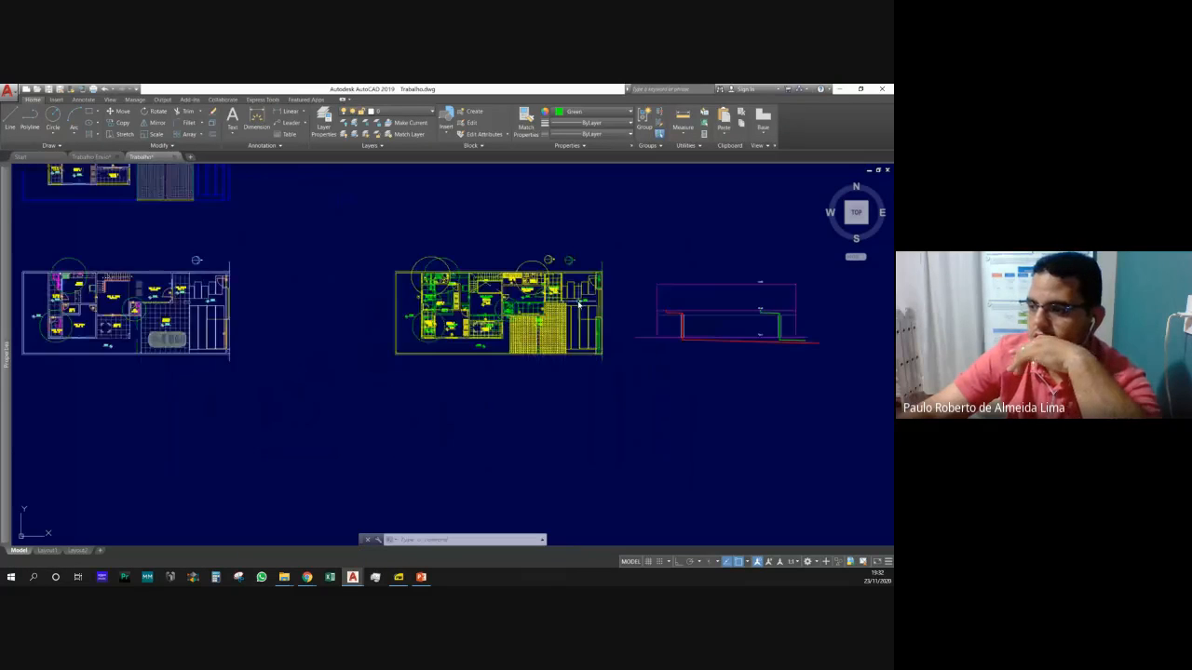
scroll(220, 263, "up", 4)
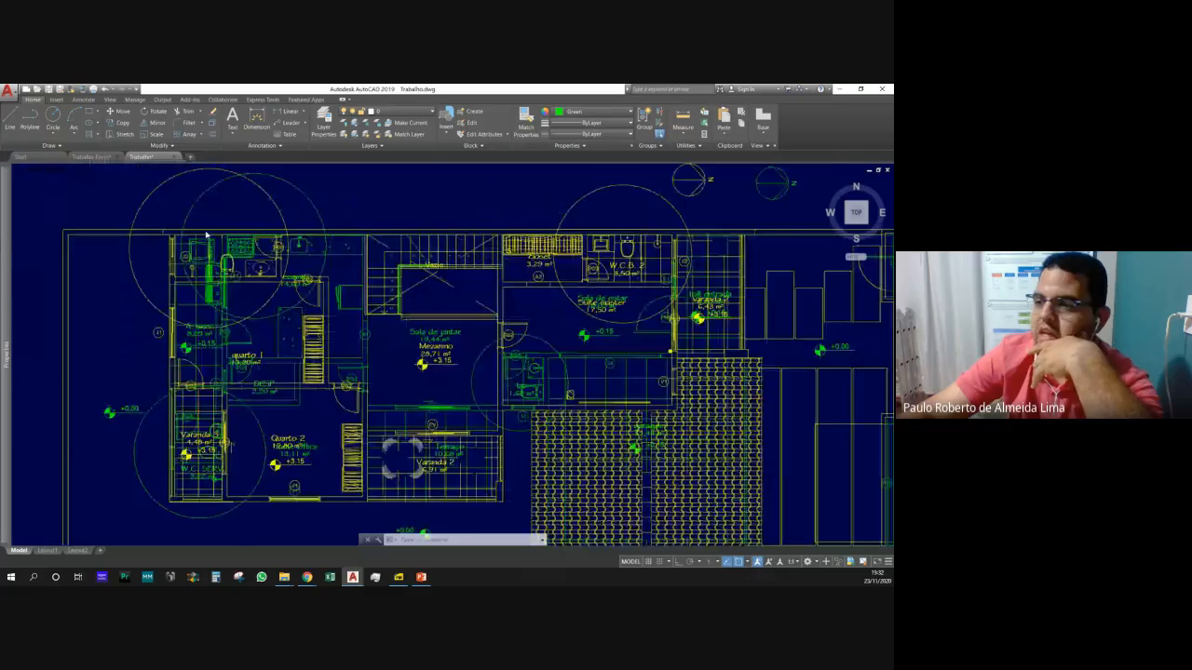
scroll(312, 398, "down", 3)
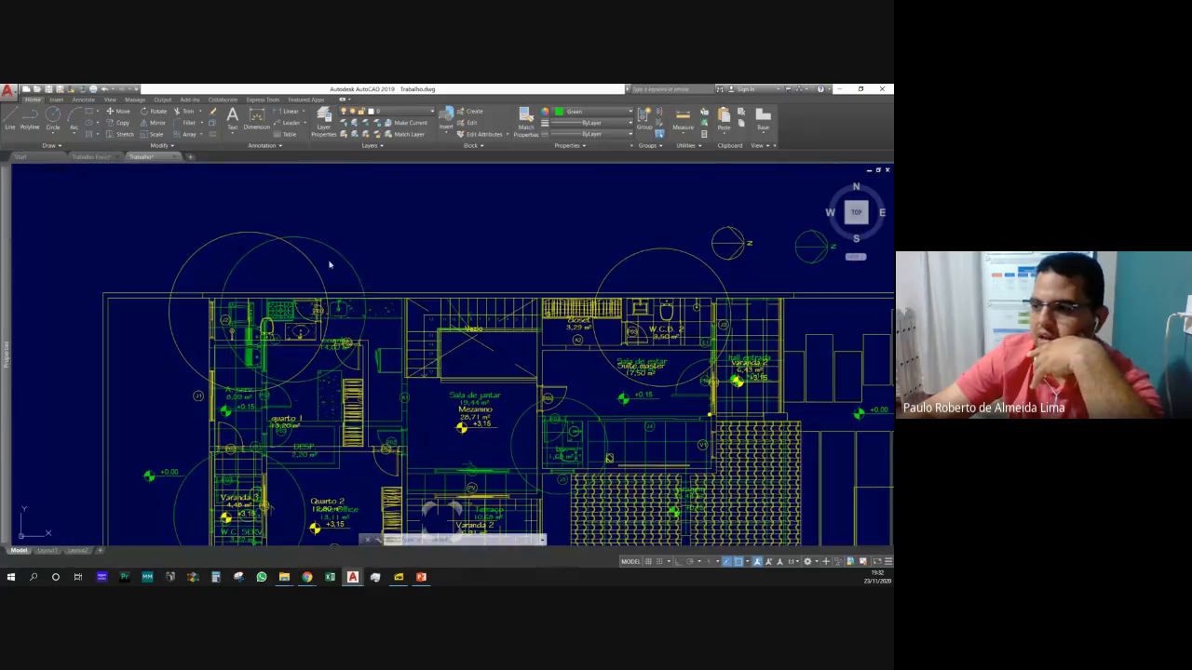
Highlight the two overlapping wet-area circles on the overlaid plan, clear them, and select the circle around W.C. SERV.
left_click(385, 283)
left_click(163, 210)
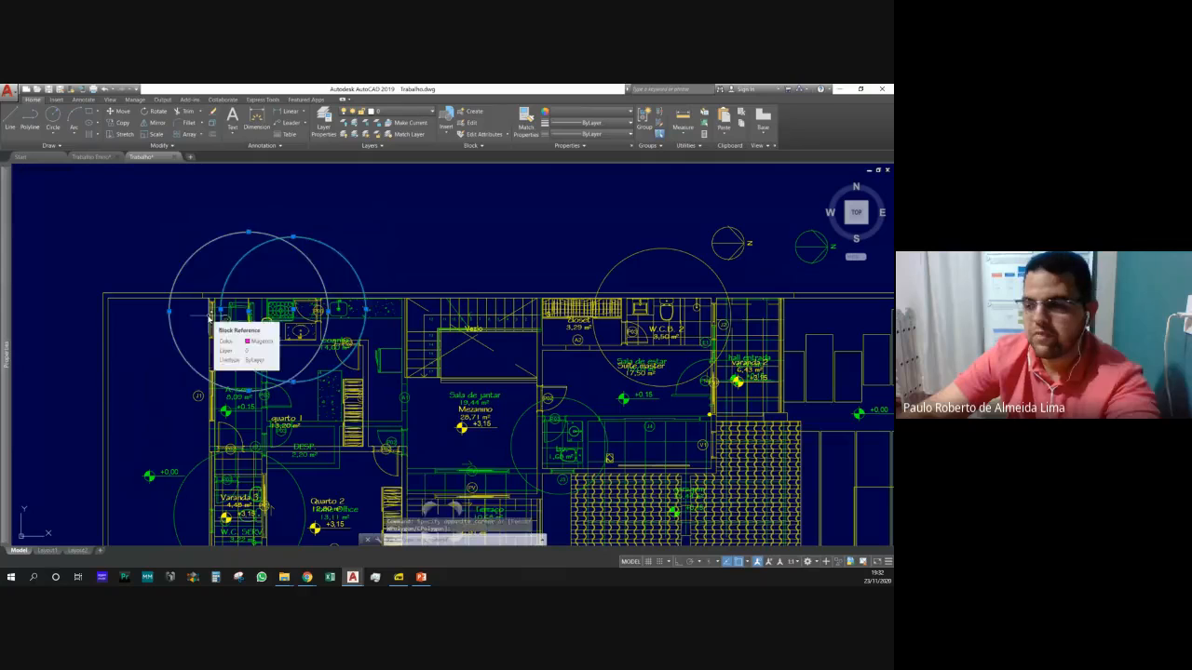
key("Escape")
key("Escape")
scroll(263, 255, "down", 2)
scroll(267, 457, "up", 5)
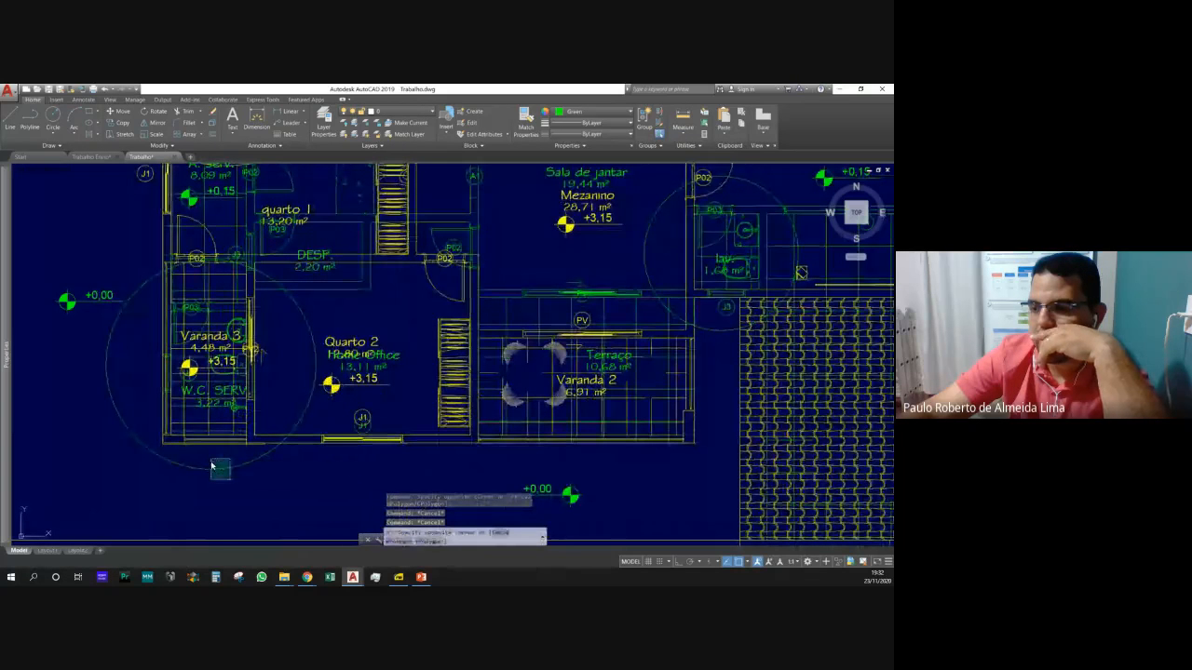
left_click(211, 465)
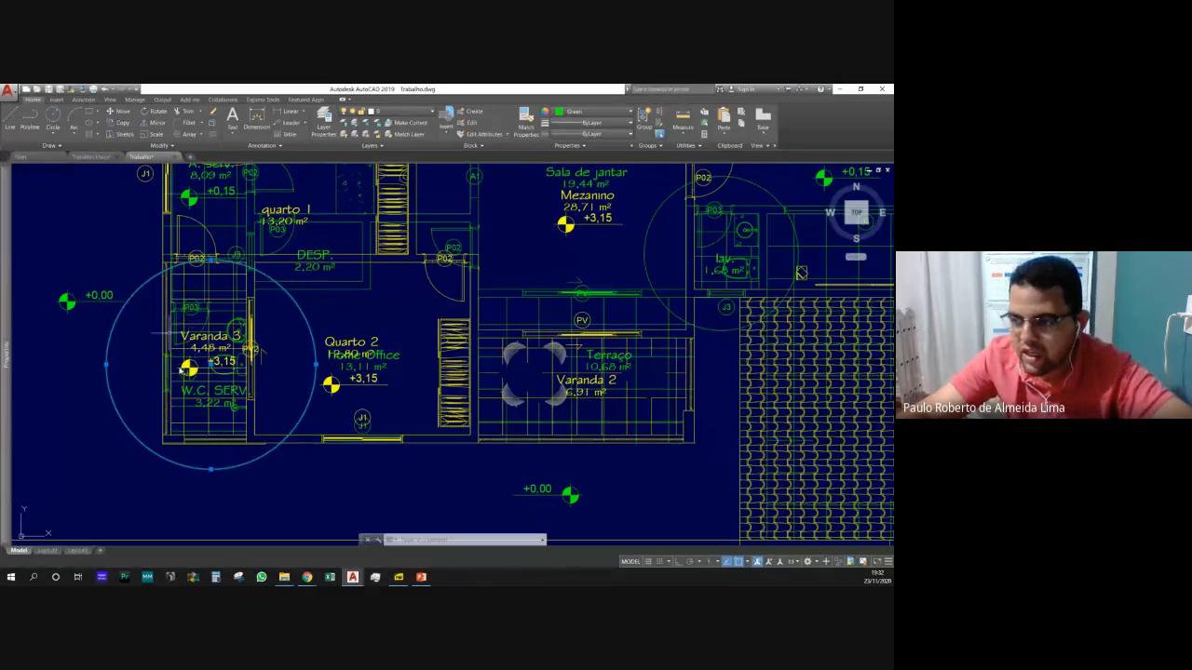
Compare W.C. SERV. on the ground-floor plan with the Varanda 3 area on the upper-floor plan.
scroll(241, 352, "down", 8)
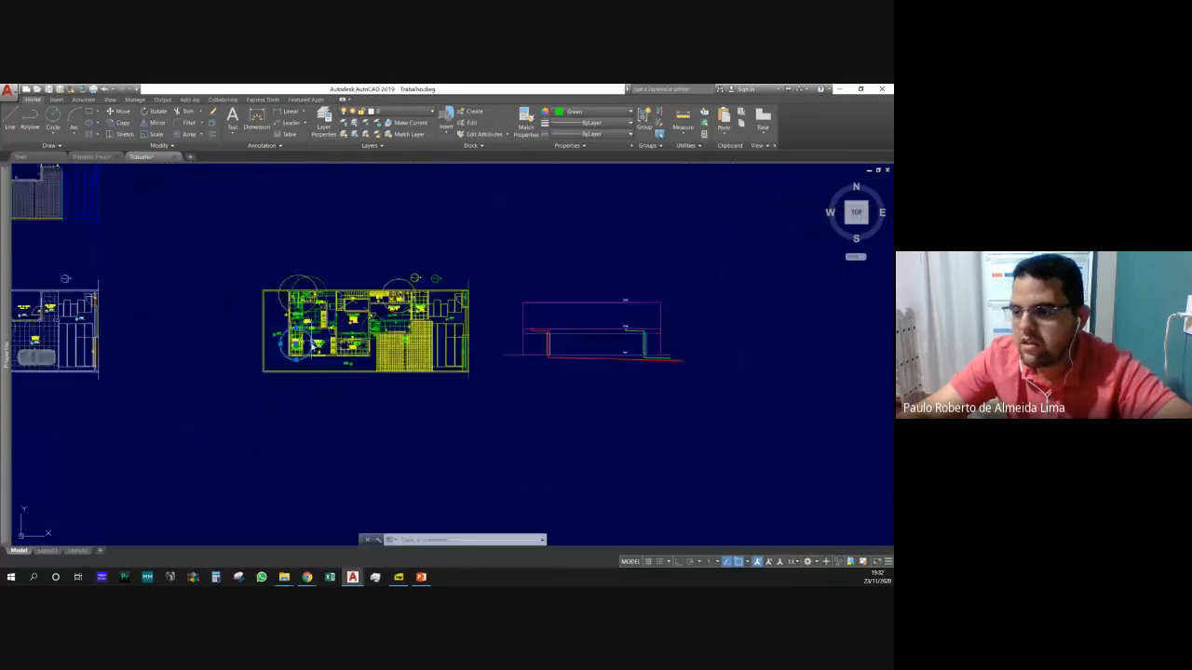
scroll(225, 380, "up", 10)
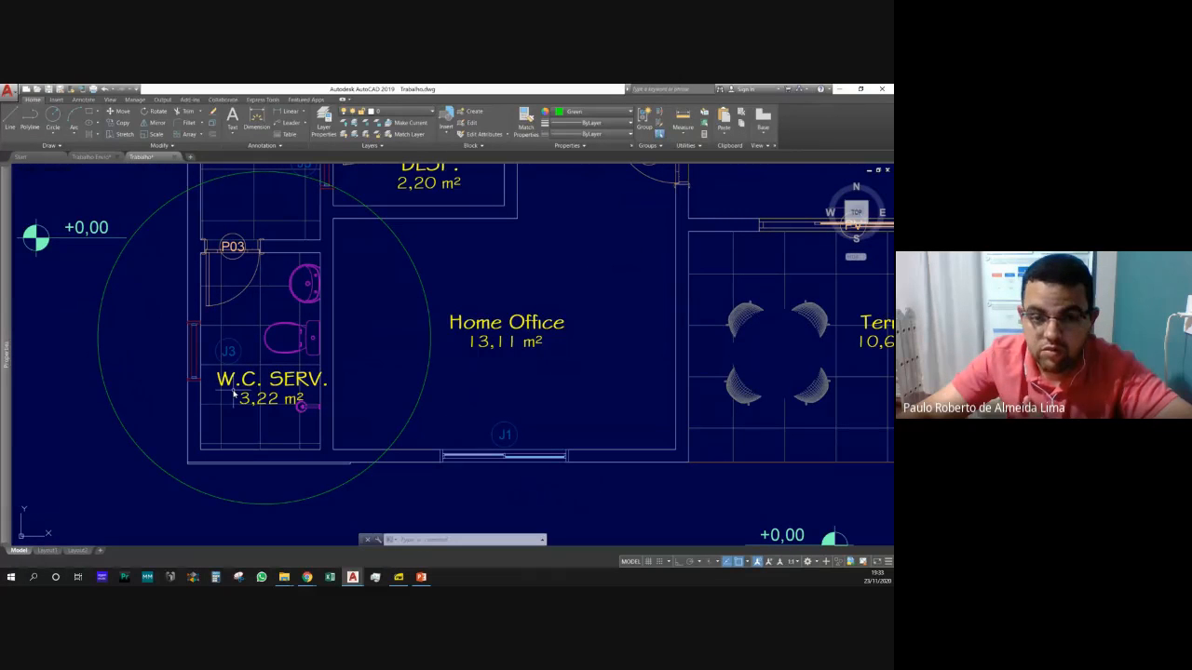
scroll(223, 372, "down", 8)
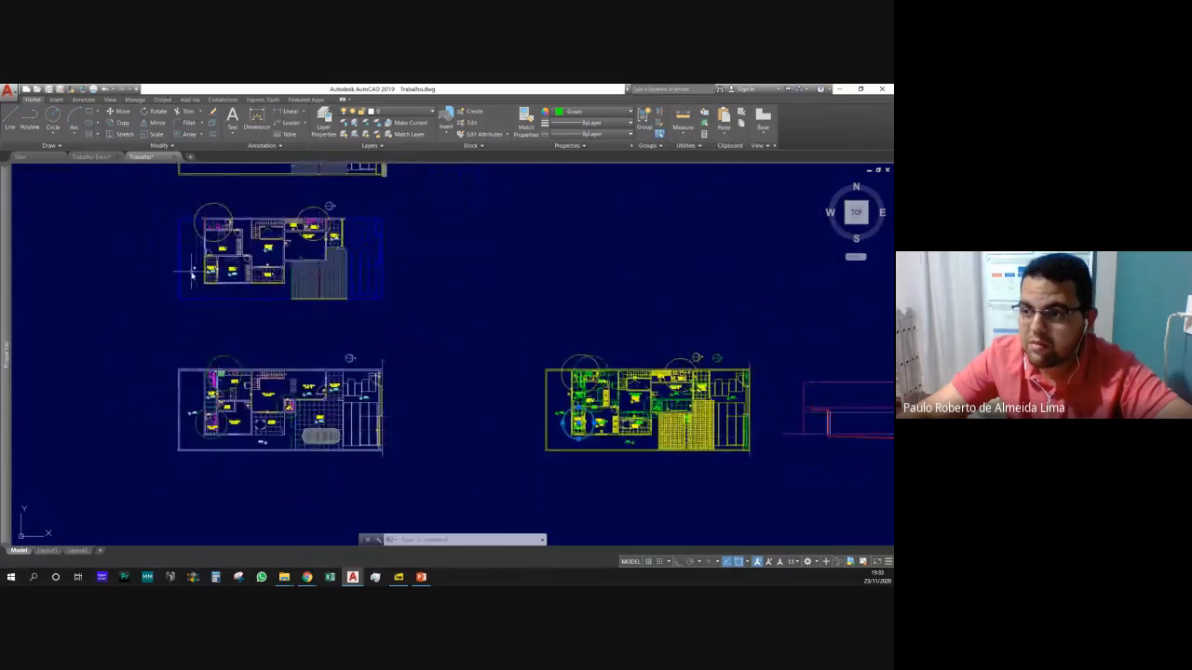
scroll(193, 275, "up", 8)
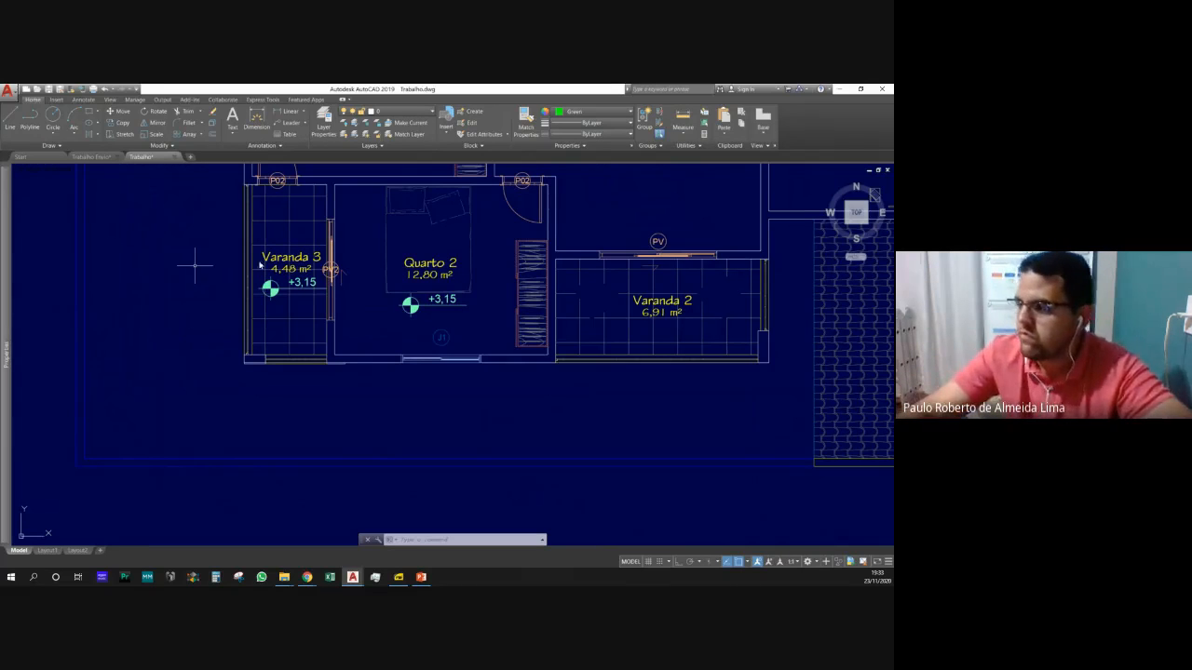
scroll(196, 266, "down", 5)
scroll(318, 471, "up", 6)
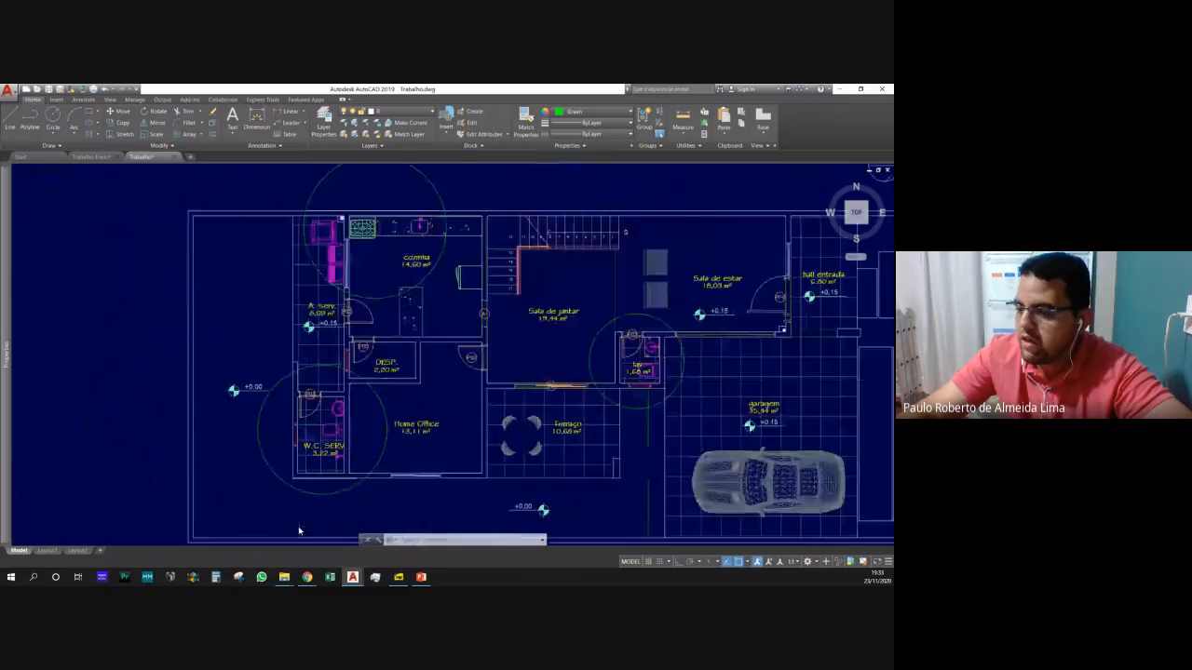
scroll(318, 470, "up", 2)
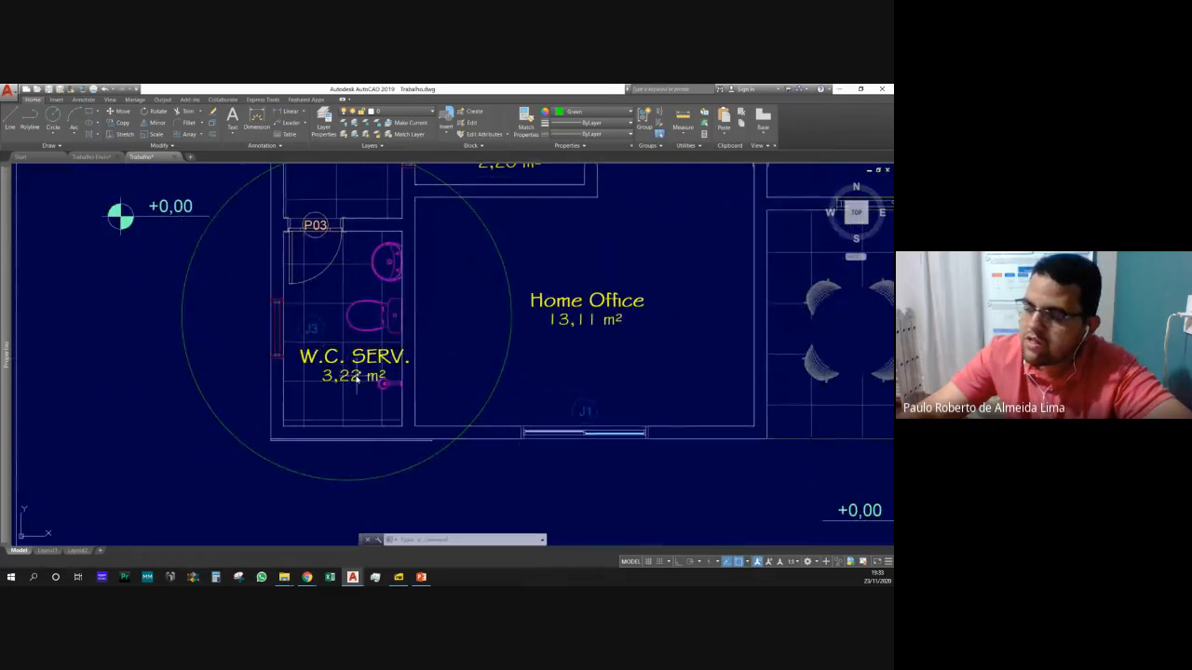
scroll(326, 376, "down", 6)
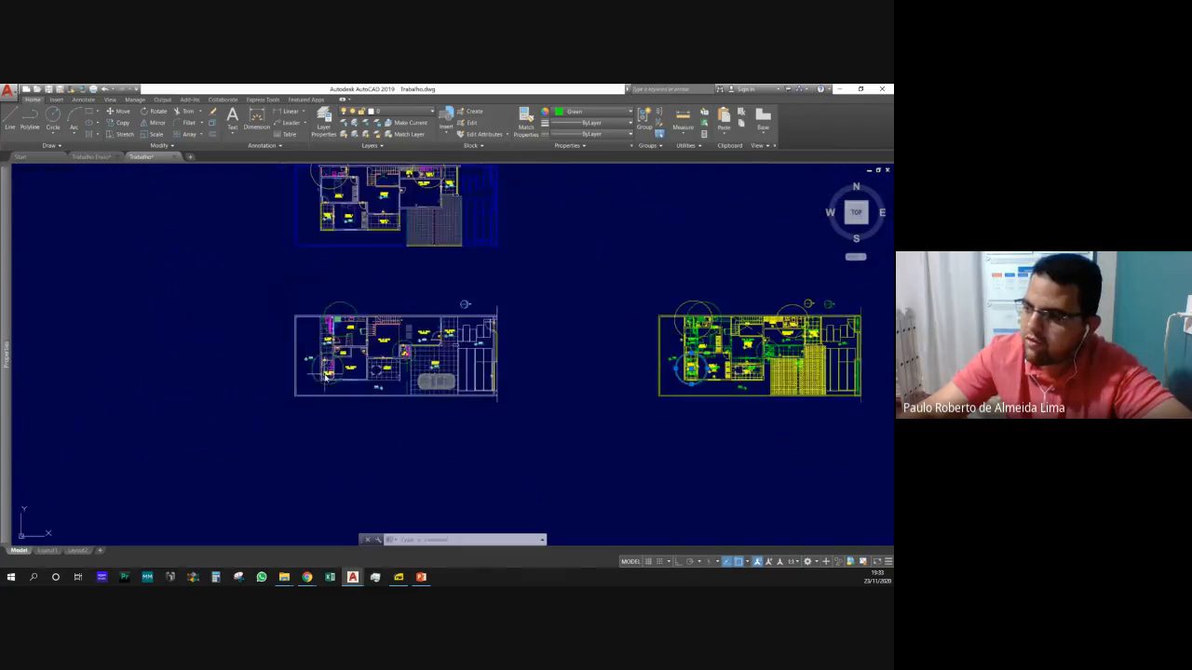
scroll(632, 375, "up", 5)
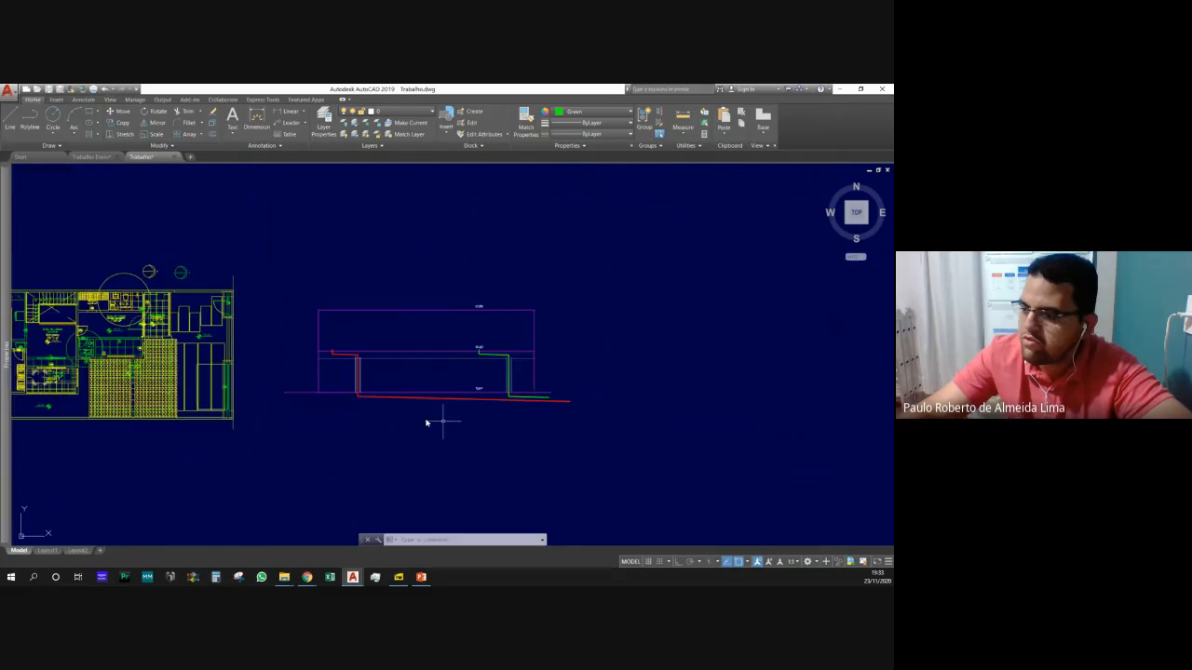
Draw a circle just above the ground-floor line, between the red drop pipe and the ter label.
scroll(290, 373, "up", 1)
scroll(288, 372, "up", 1)
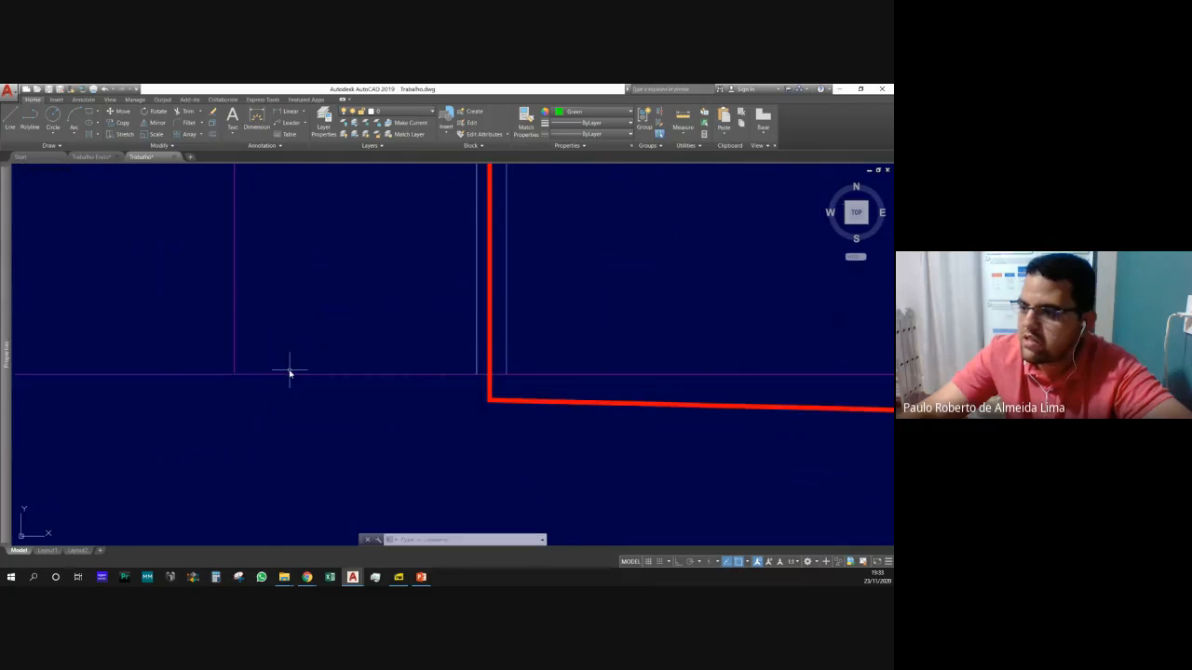
scroll(317, 377, "down", 4)
scroll(428, 387, "up", 5)
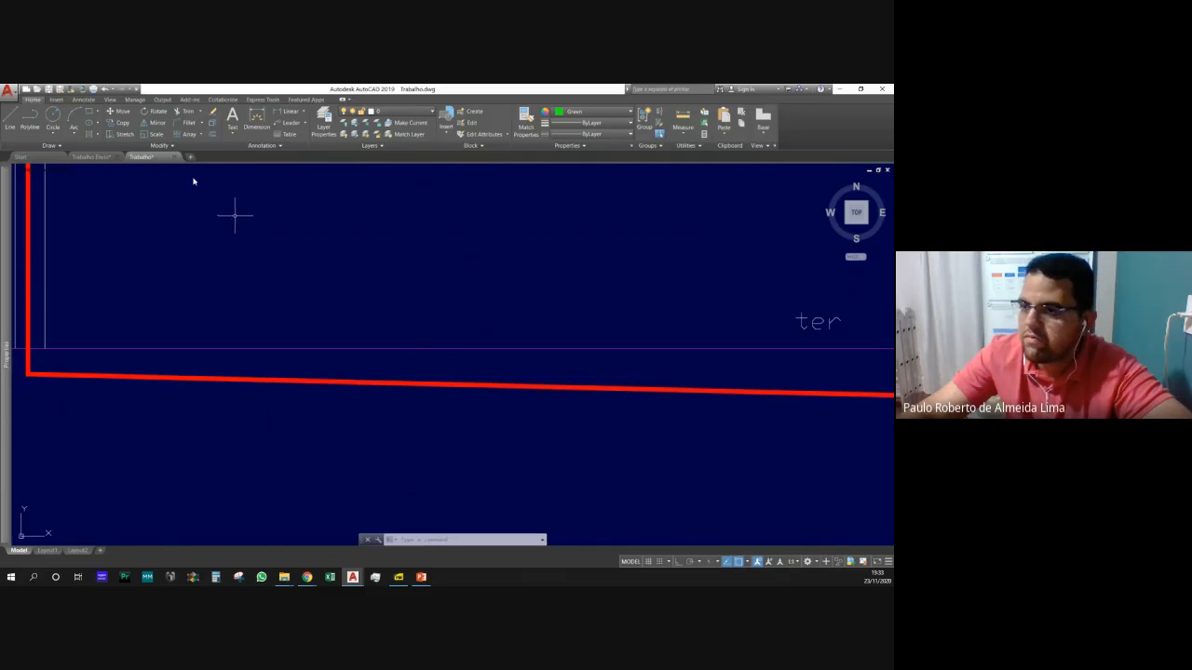
left_click(55, 116)
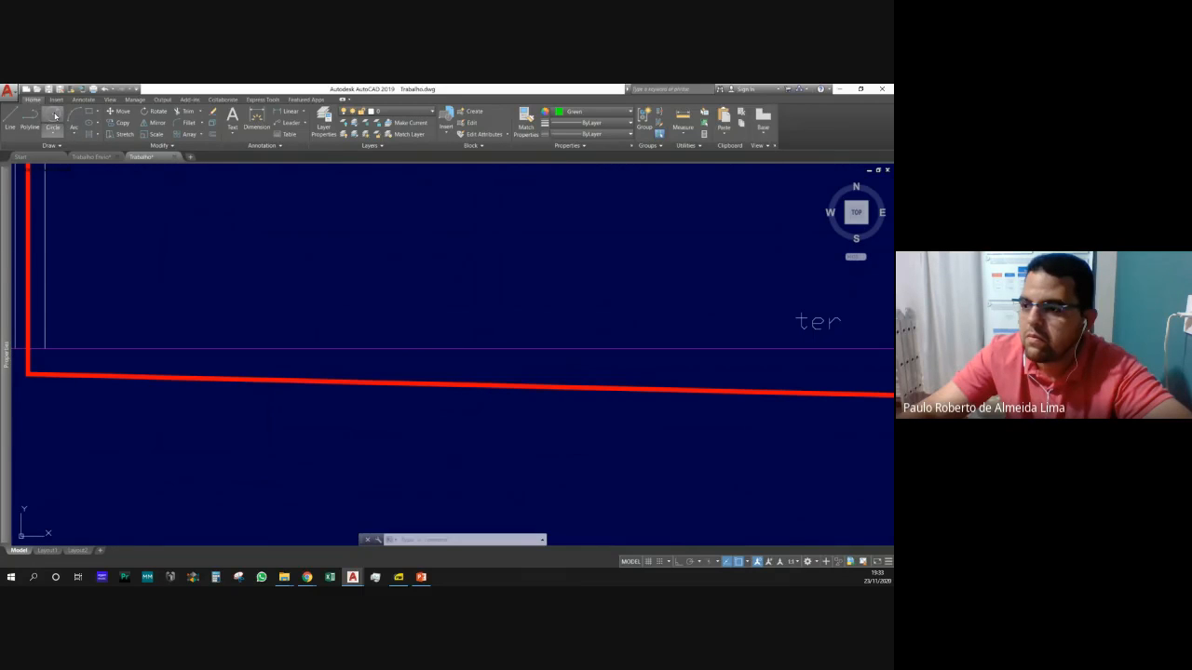
left_click(354, 274)
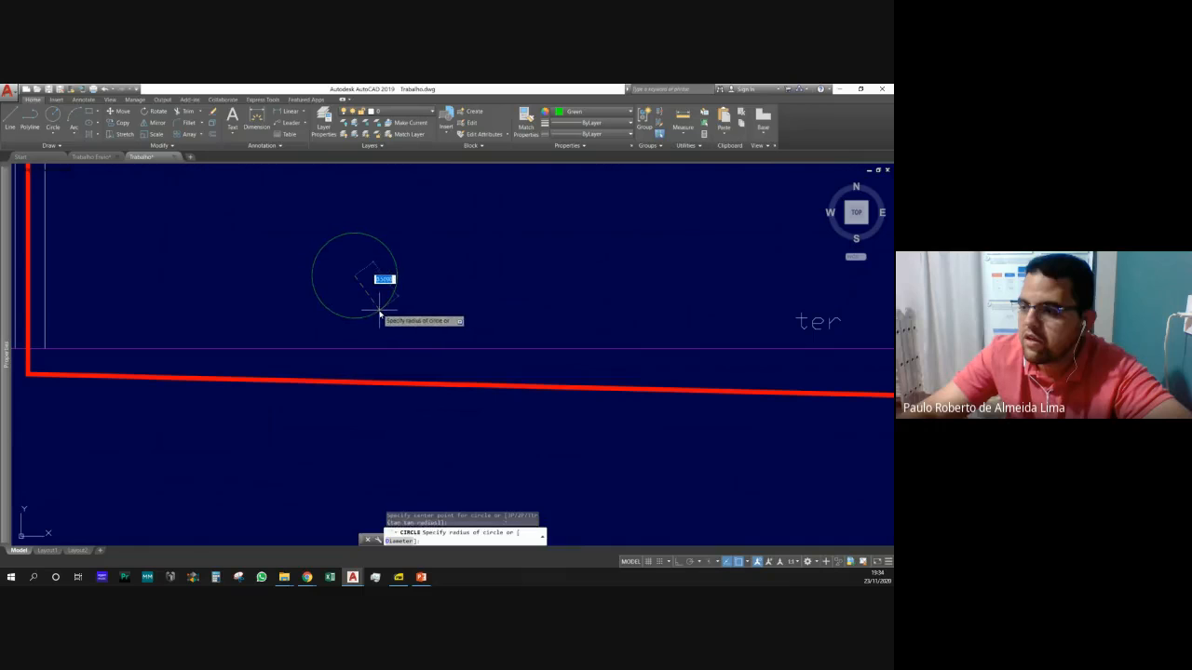
left_click(379, 314)
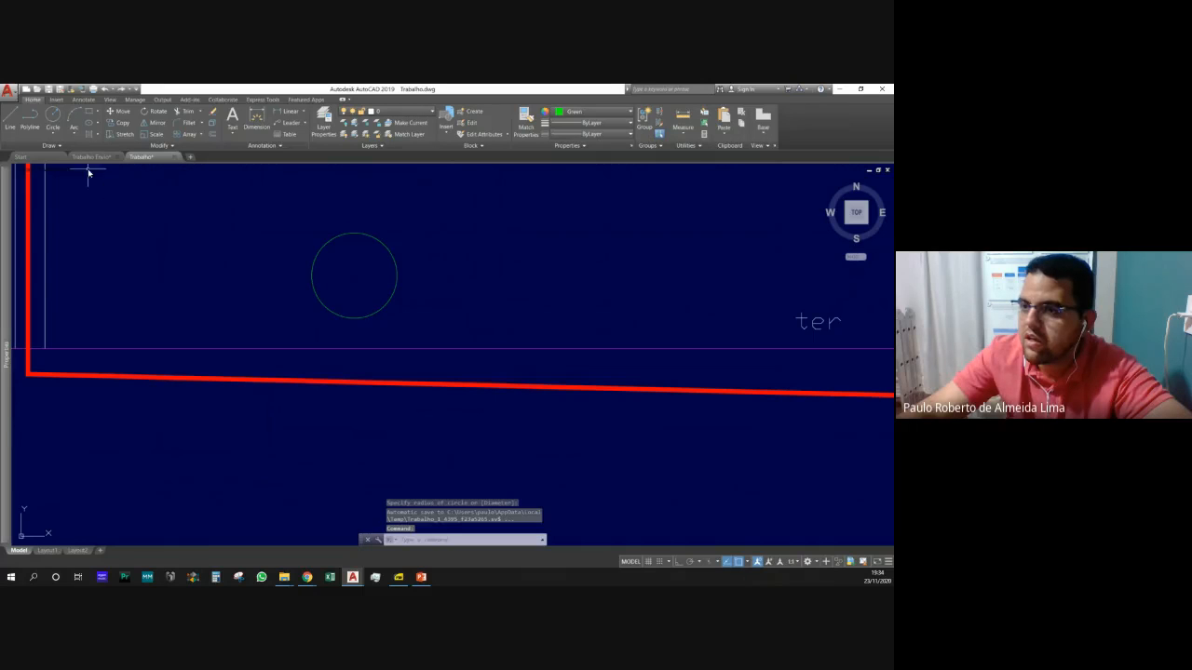
Draw a shallow rectangle as wide as the circle, with its upper edge on the circle's horizontal diameter.
left_click(86, 116)
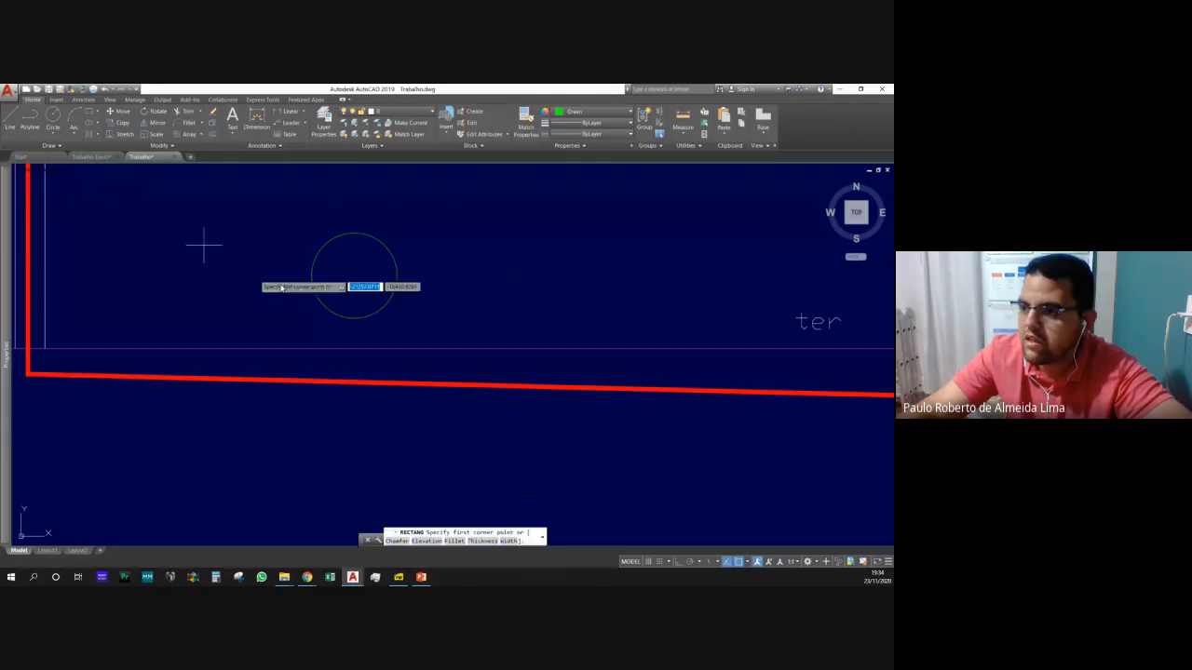
left_click(311, 275)
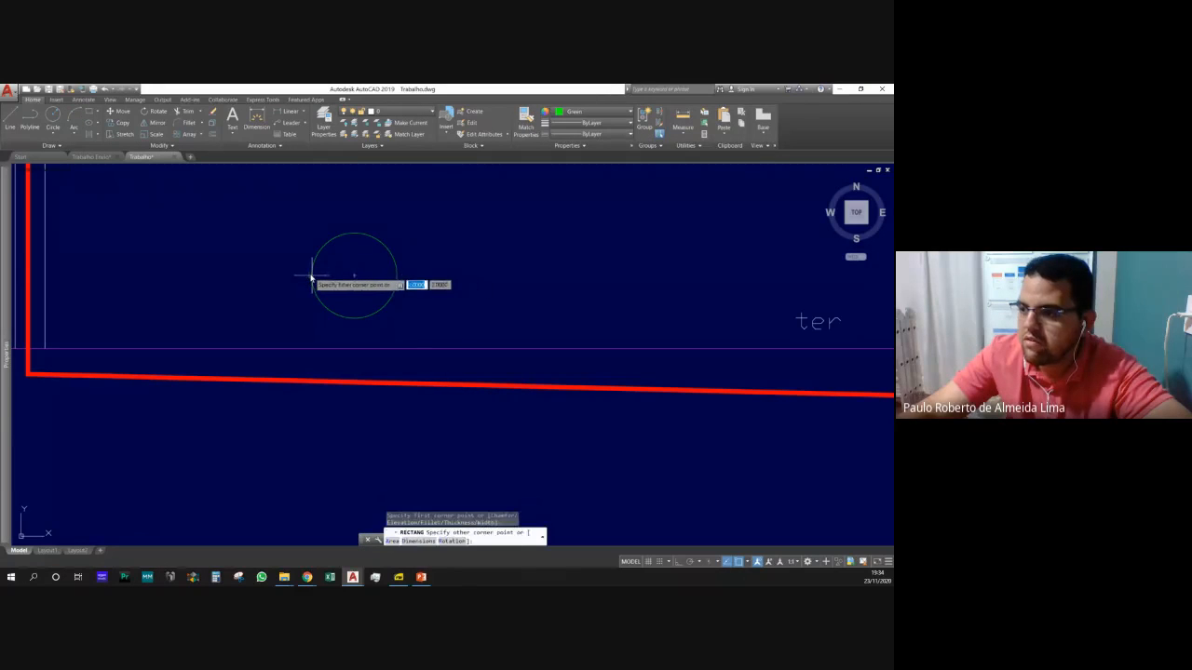
scroll(398, 292, "up", 5)
left_click(395, 290)
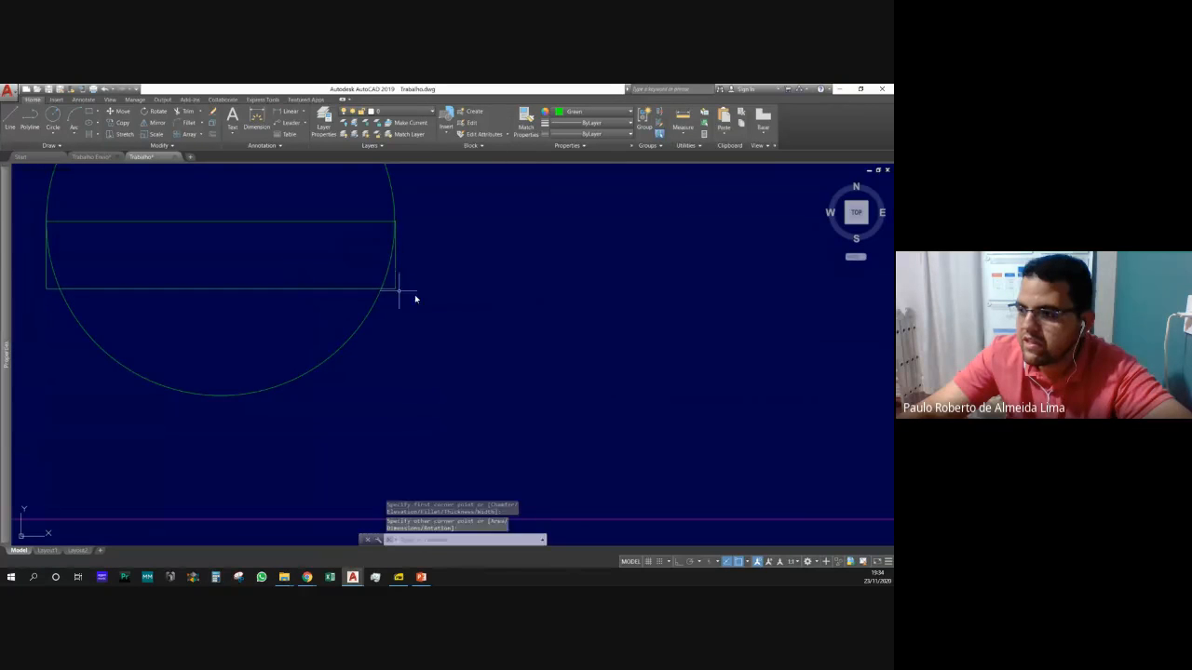
Draw a slanted polyline leg from inside the circle's lower left down past the ground-floor line.
scroll(409, 296, "down", 5)
scroll(375, 326, "up", 4)
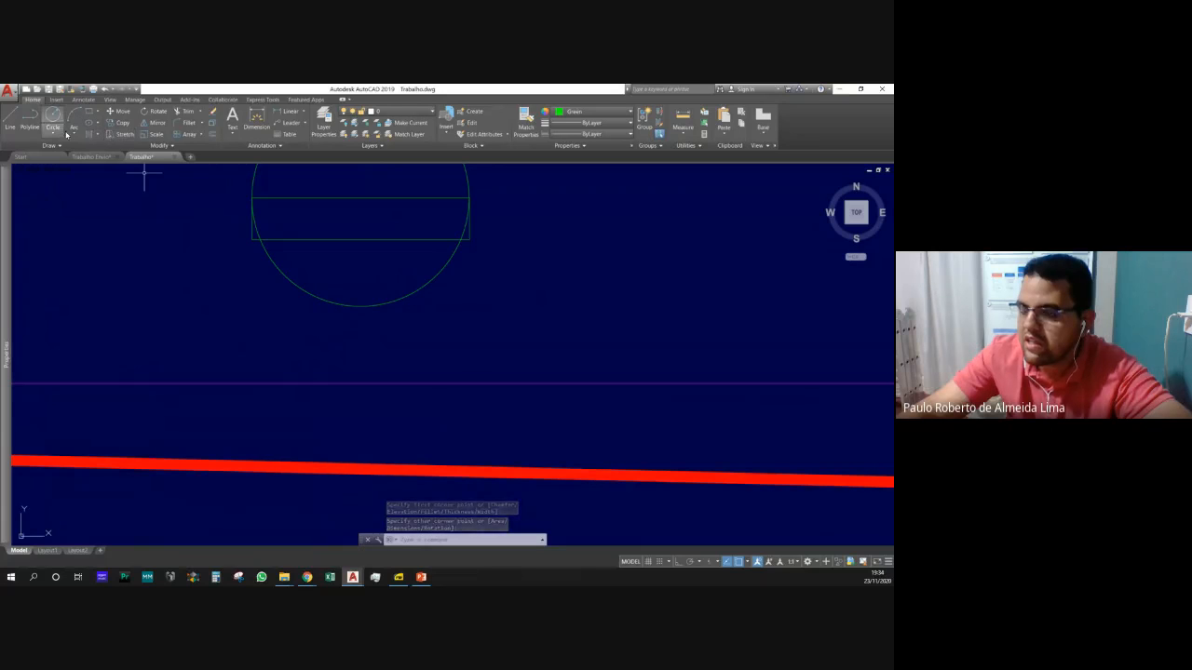
type("pl")
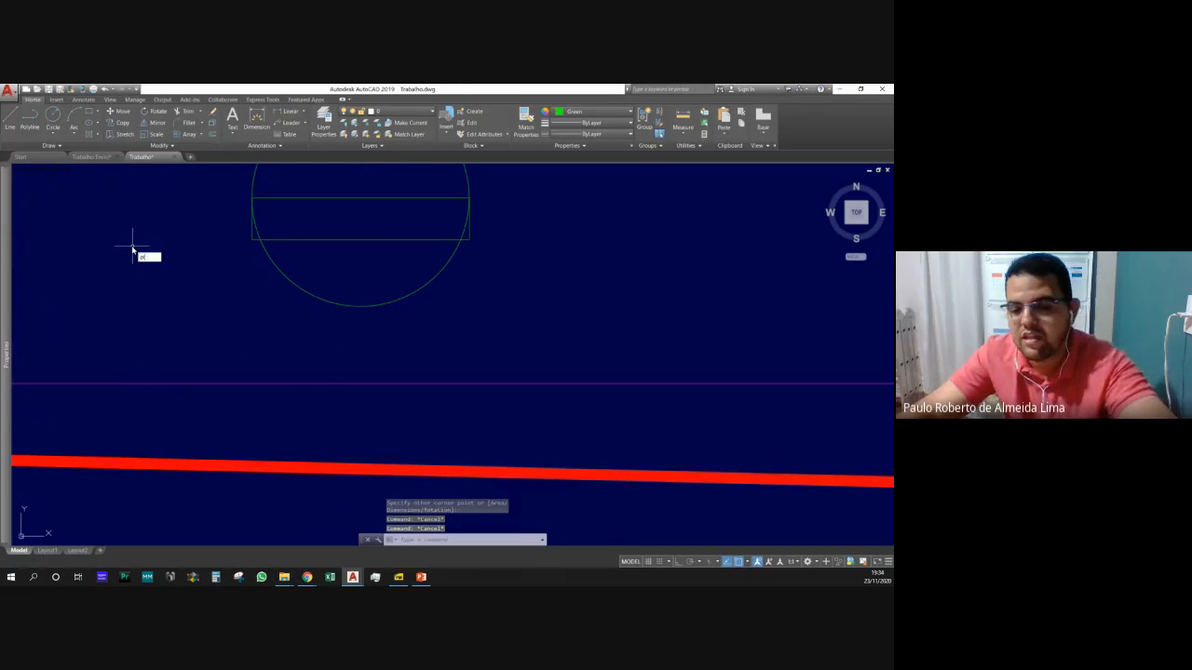
key("Return")
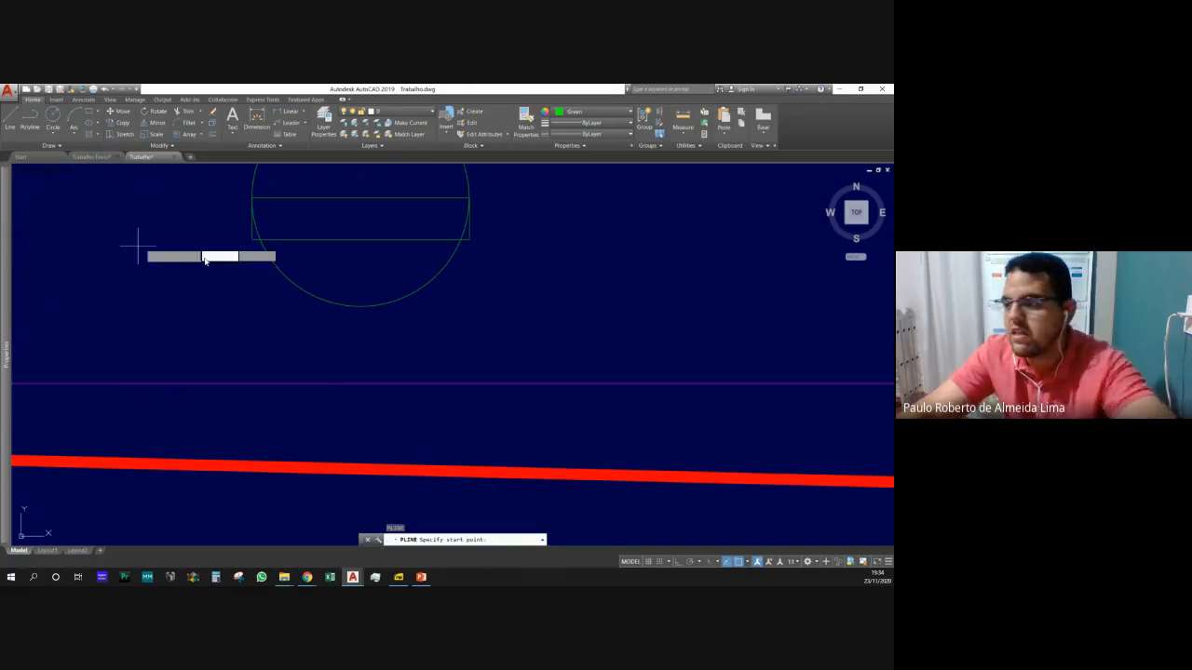
left_click(314, 273)
left_click(274, 405)
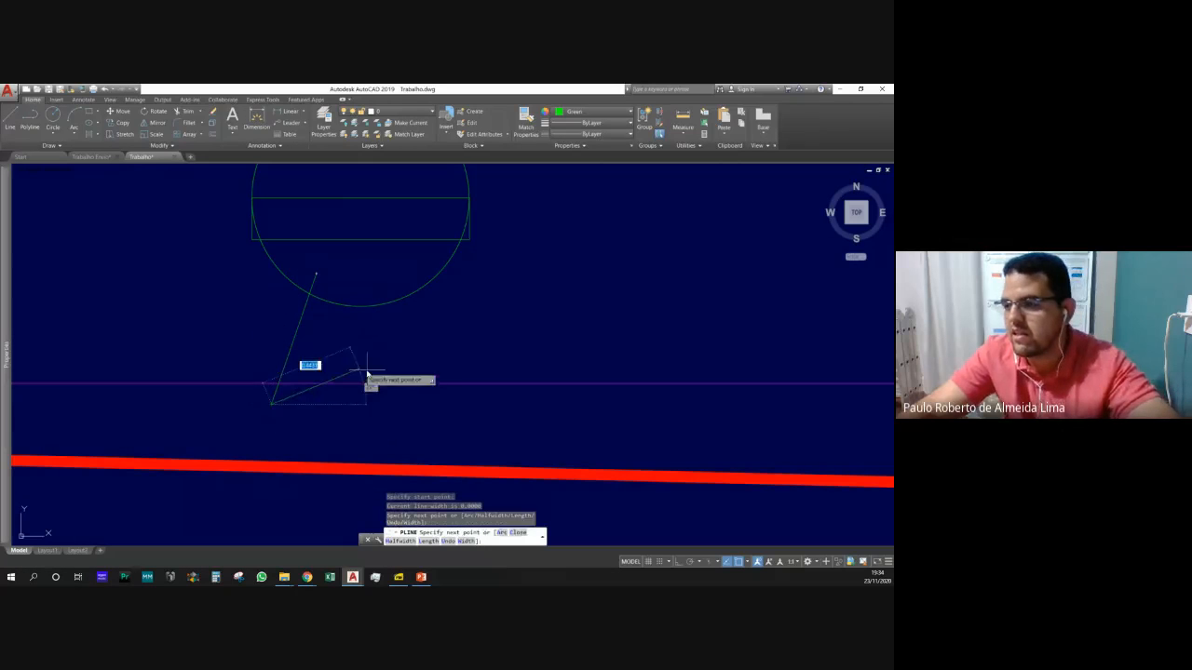
key("Return")
key("Escape")
key("Escape")
key("Escape")
scroll(290, 393, "down", 2)
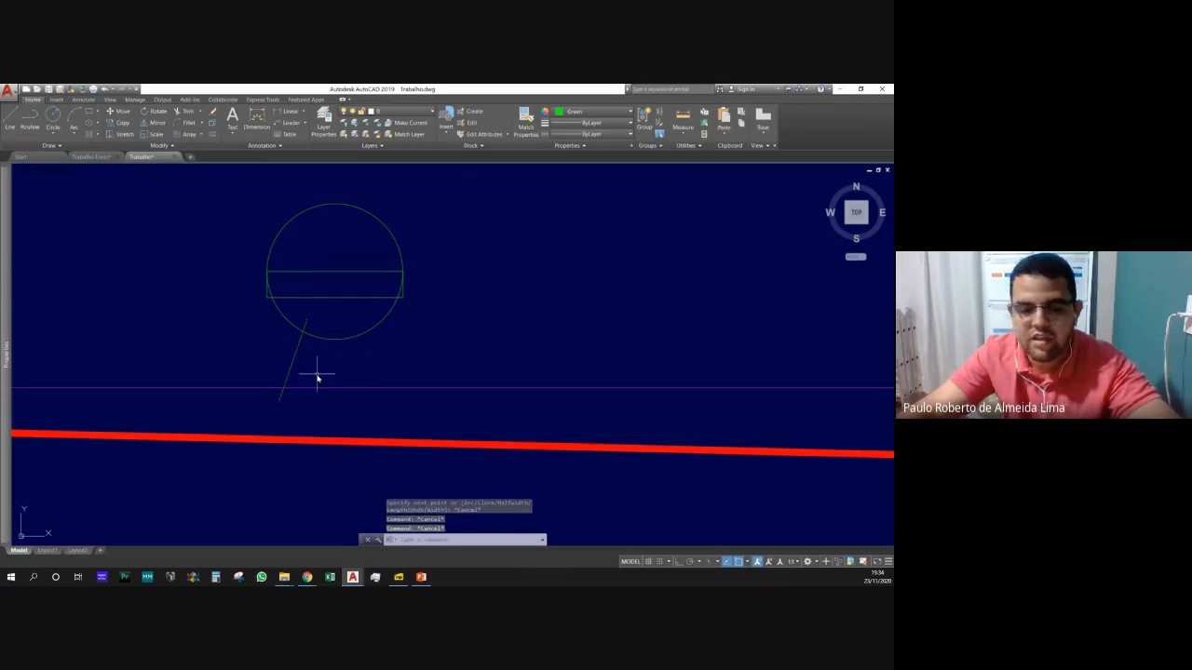
type("tr")
key("Return")
scroll(375, 325, "up", 2)
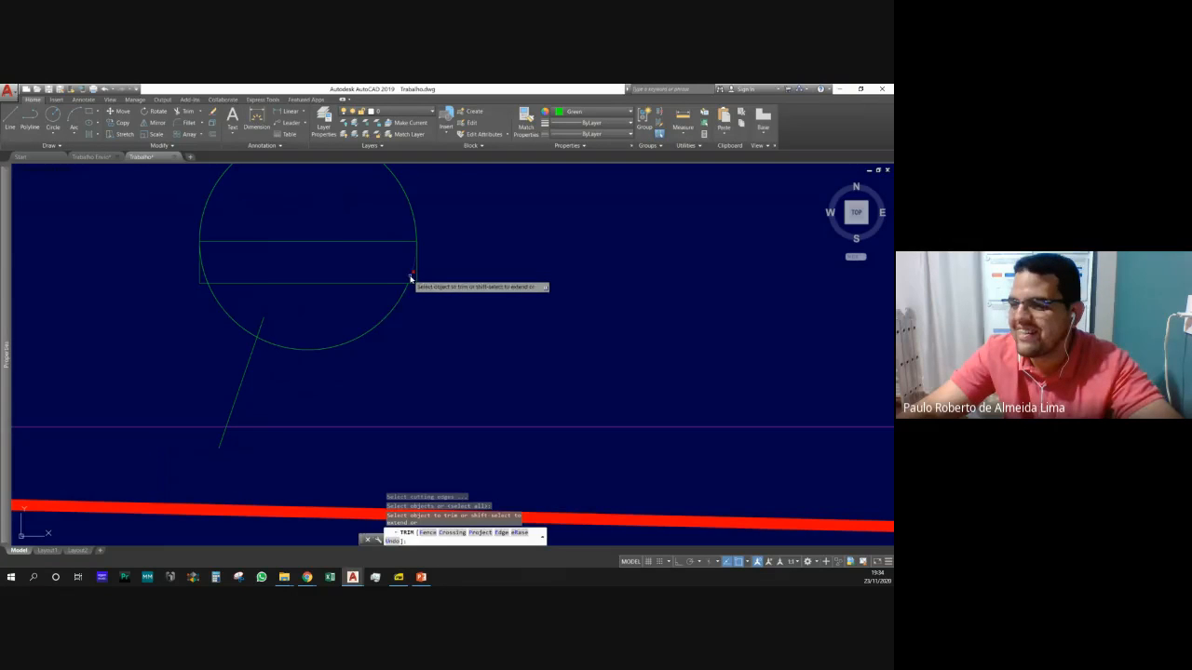
key("Escape")
key("Escape")
Move the rectangle up by its own height so its lower edge lies on the circle's diameter.
left_click(367, 300)
left_click(345, 268)
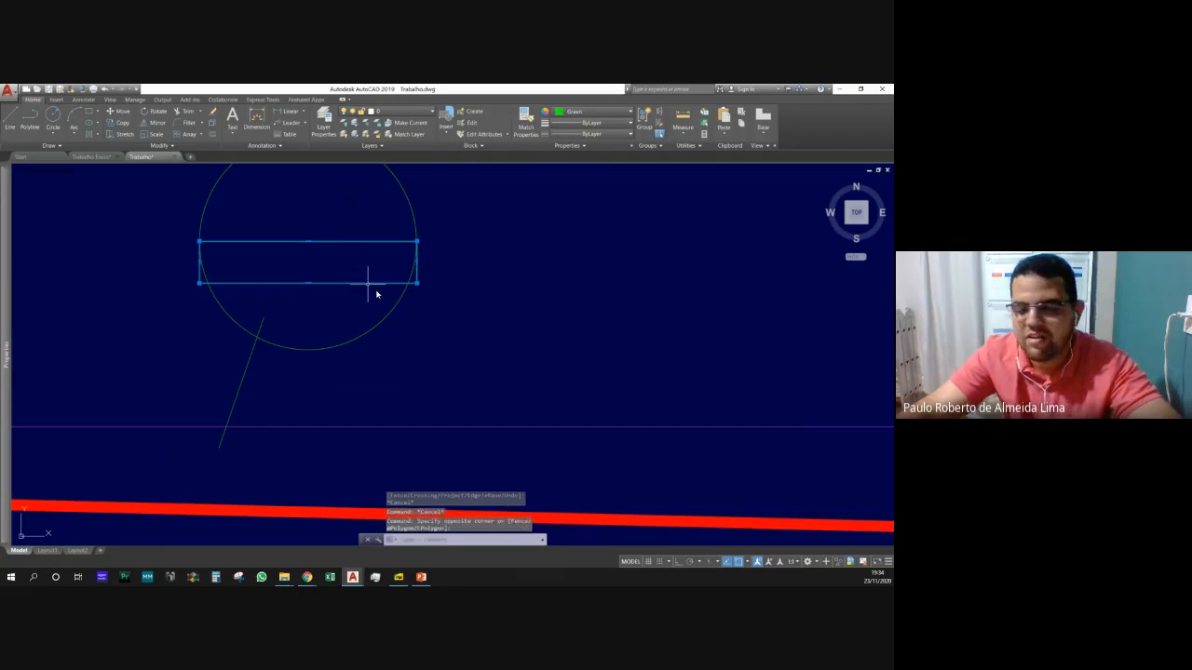
type("m")
key("Return")
left_click(416, 282)
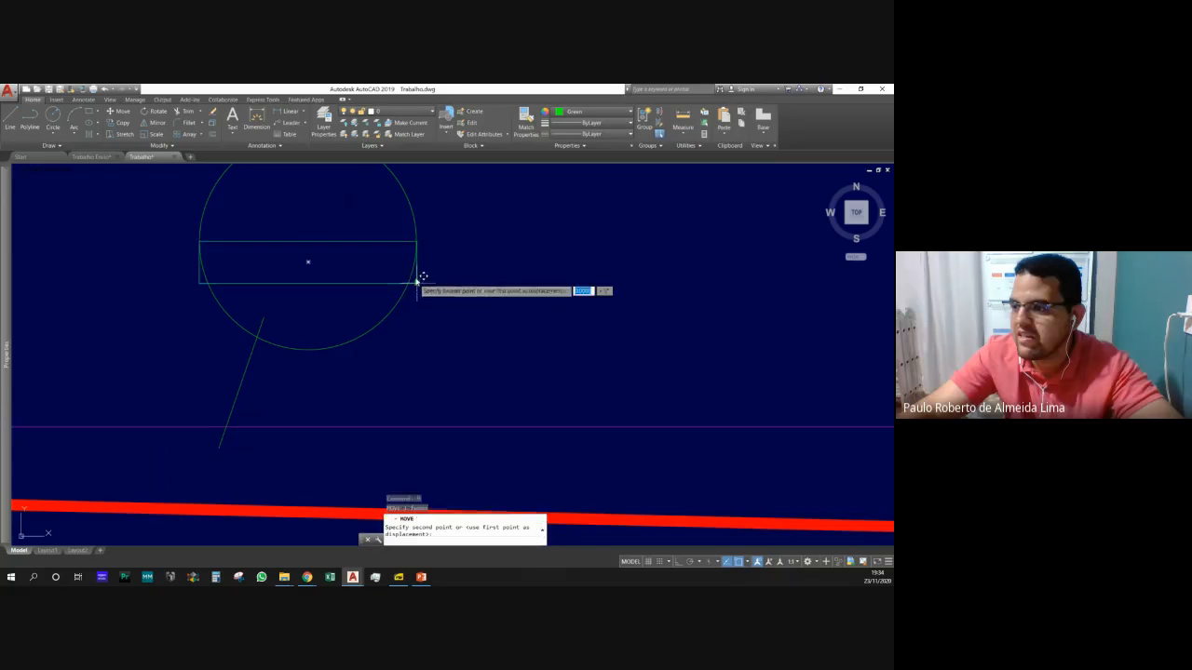
left_click(417, 242)
key("Escape")
key("Escape")
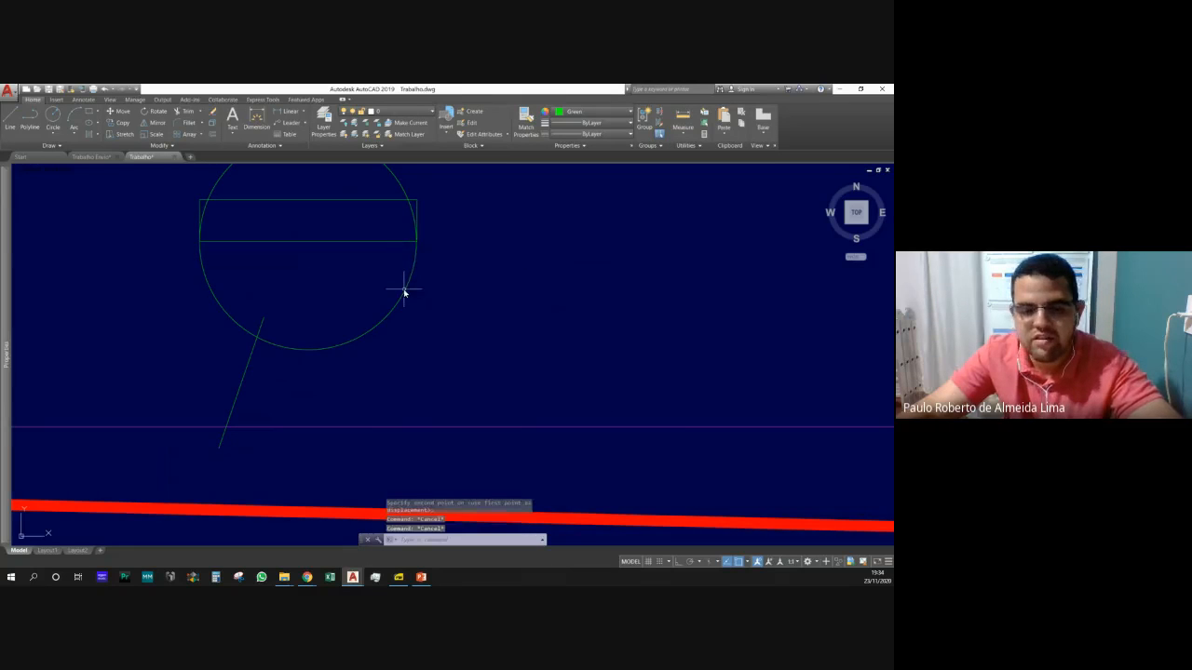
Trim the circle's upper half, the rectangle's lower edge and the leg portion inside the bowl.
type("tr")
key("Return")
left_click(401, 199)
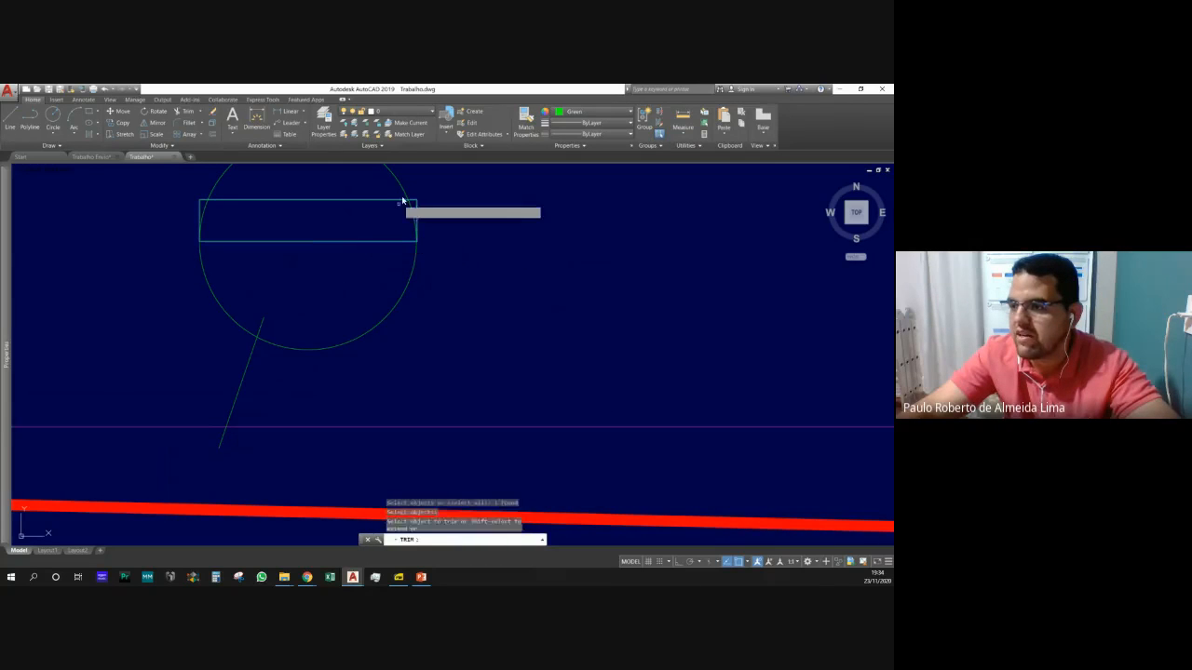
key("Return")
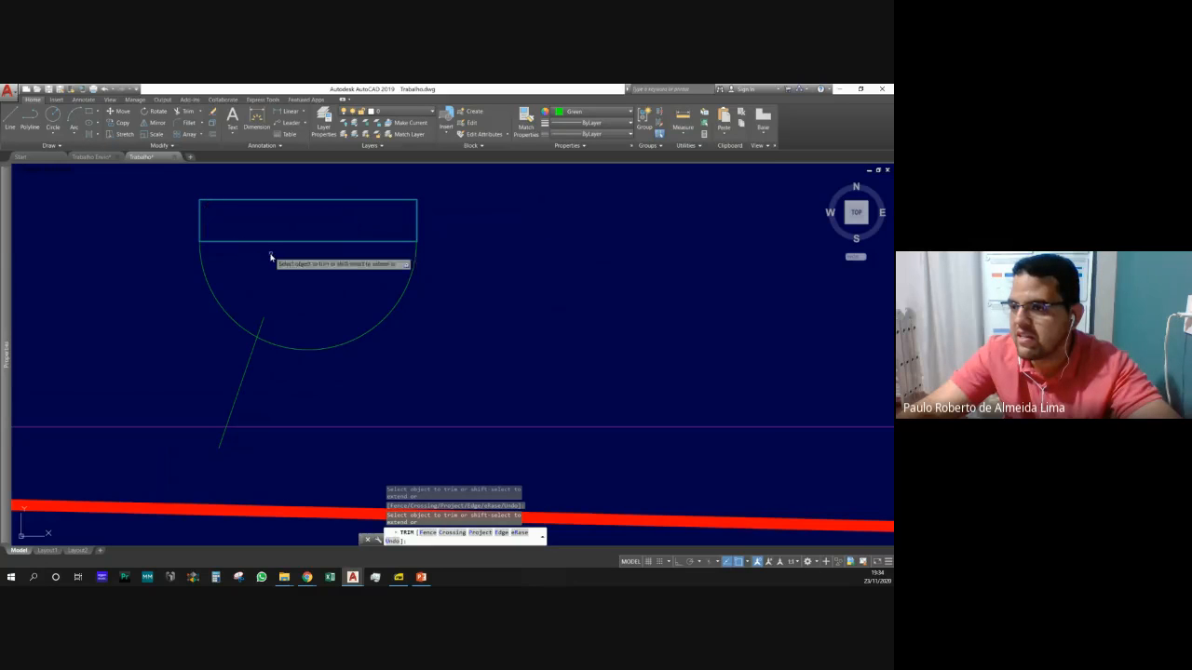
left_click(270, 320)
key("Escape")
key("Escape")
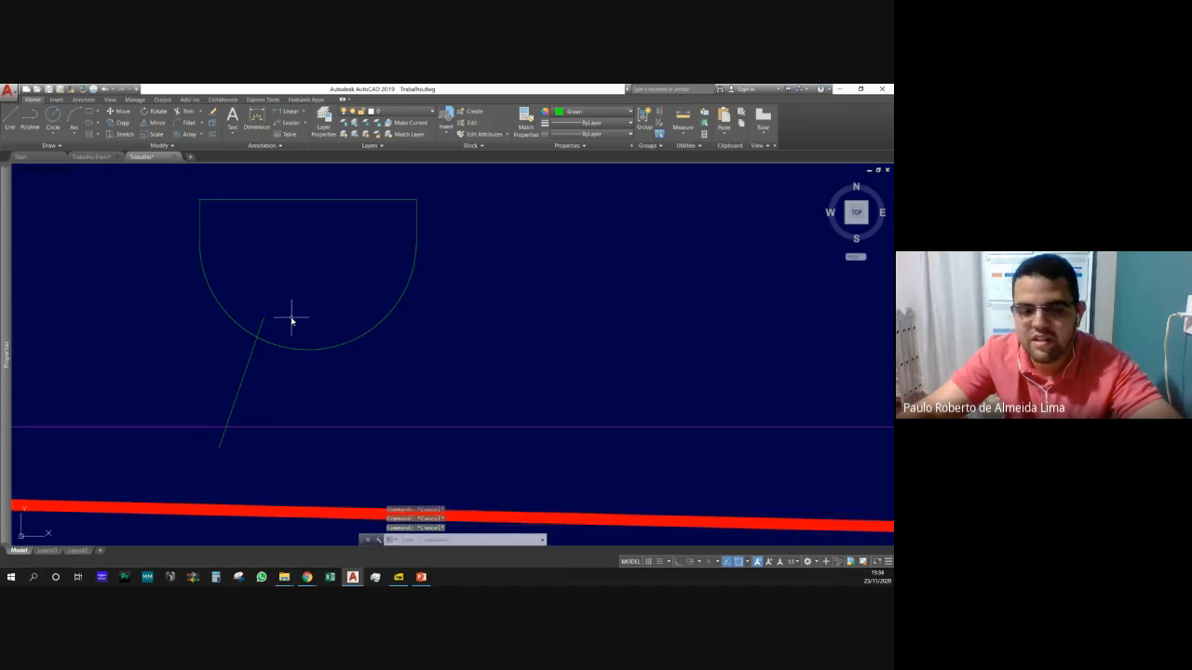
key("Return")
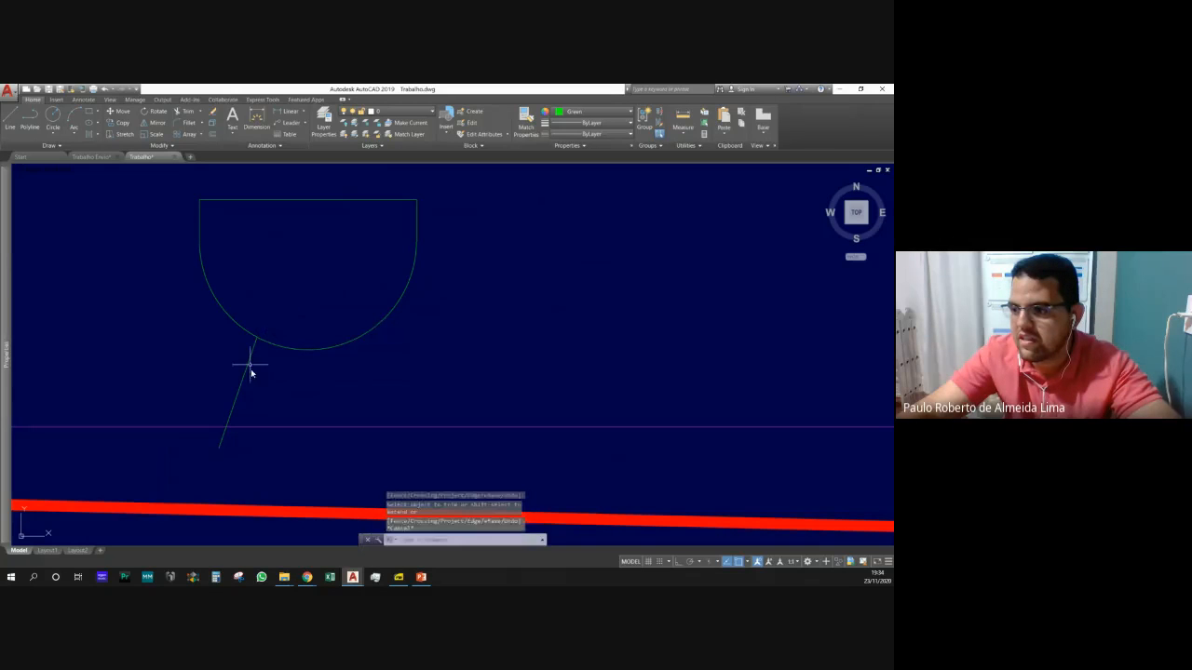
Mirror the slanted leg about the bowl's vertical centre axis, keeping the original.
left_click(237, 382)
left_click(238, 380)
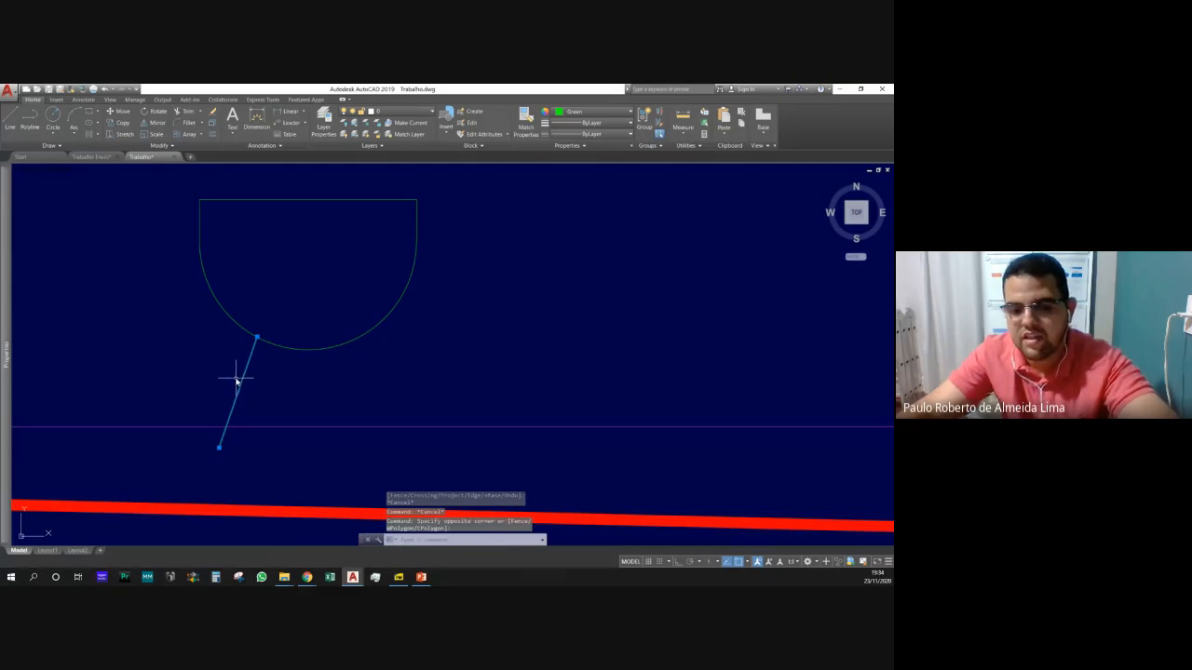
key("Return")
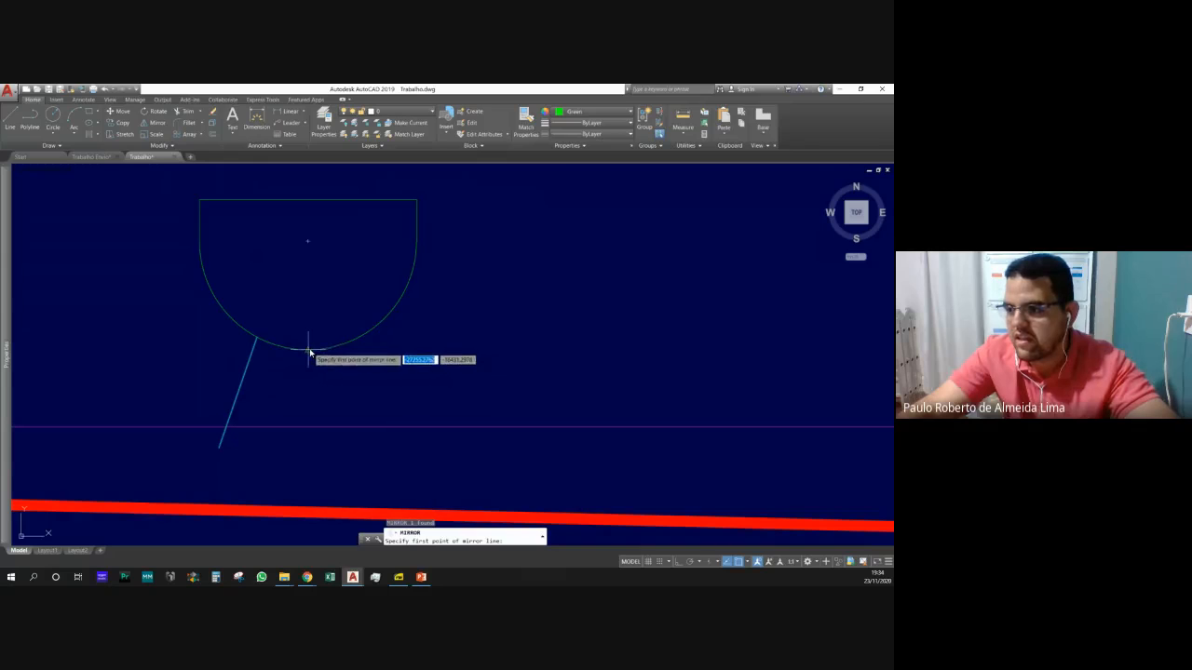
left_click(308, 348)
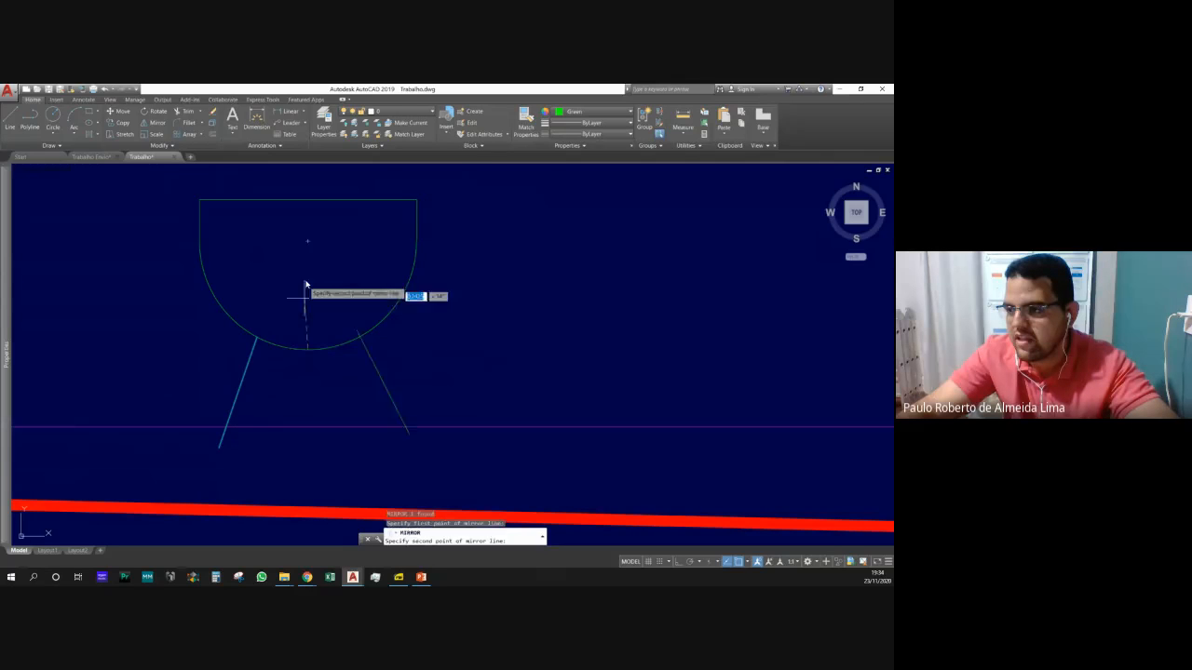
left_click(306, 201)
key("Return")
key("Escape")
key("Escape")
key("Escape")
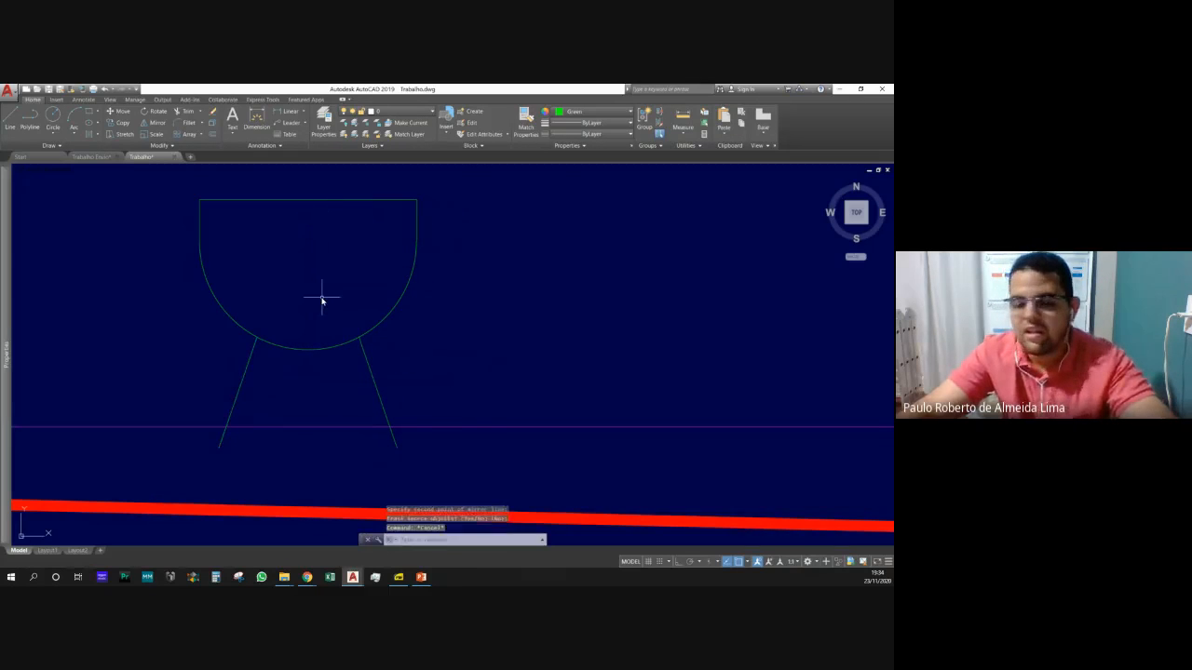
Trim the ends of both legs that extend below the ground-floor line.
type("tr")
key("Return")
key("Return")
left_click(418, 454)
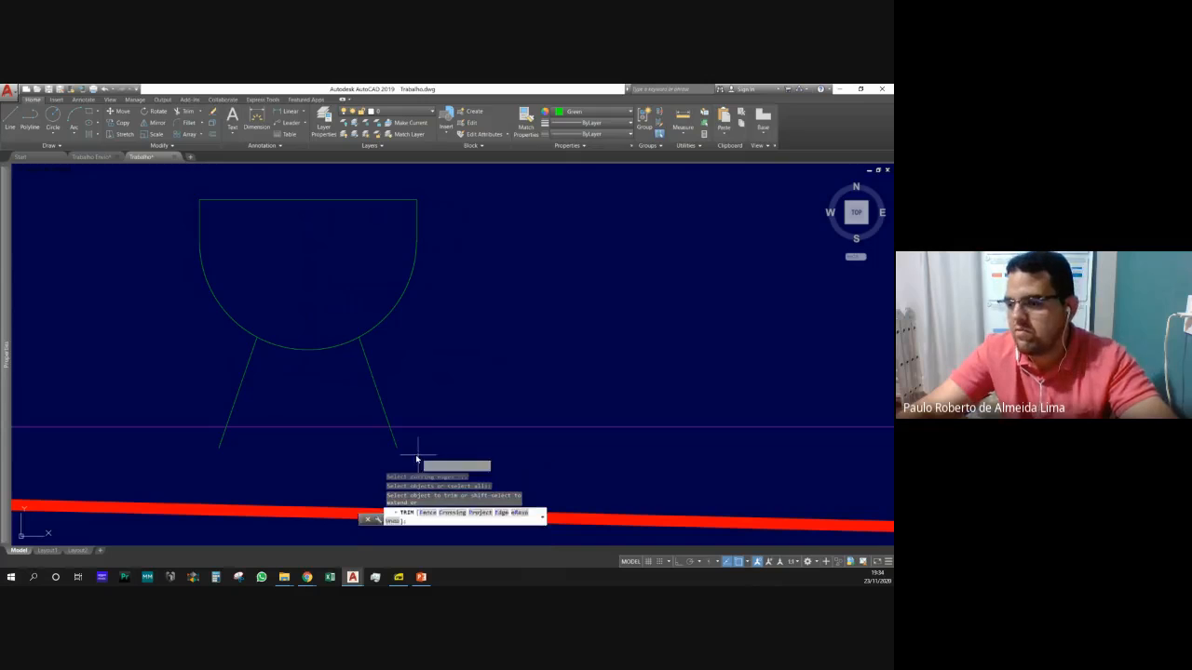
left_click(210, 438)
key("Escape")
Scale the whole fixture symbol by a factor of .5, using the foot of its right leg as base point.
scroll(311, 301, "down", 5)
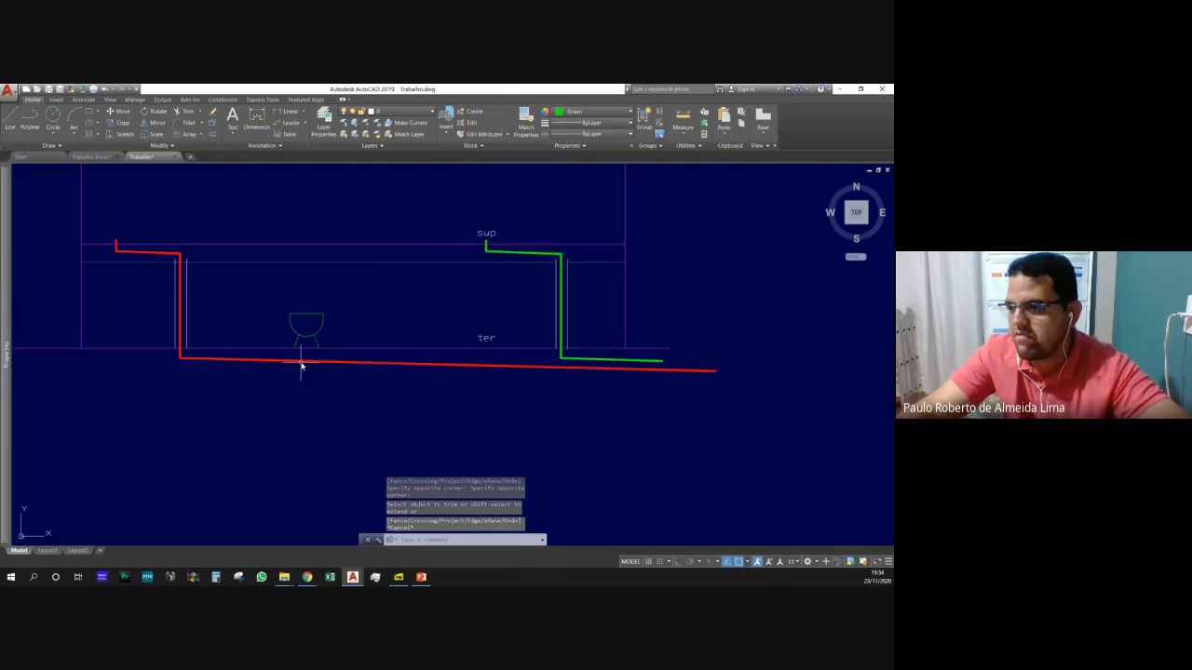
scroll(303, 357, "up", 2)
scroll(307, 354, "down", 3)
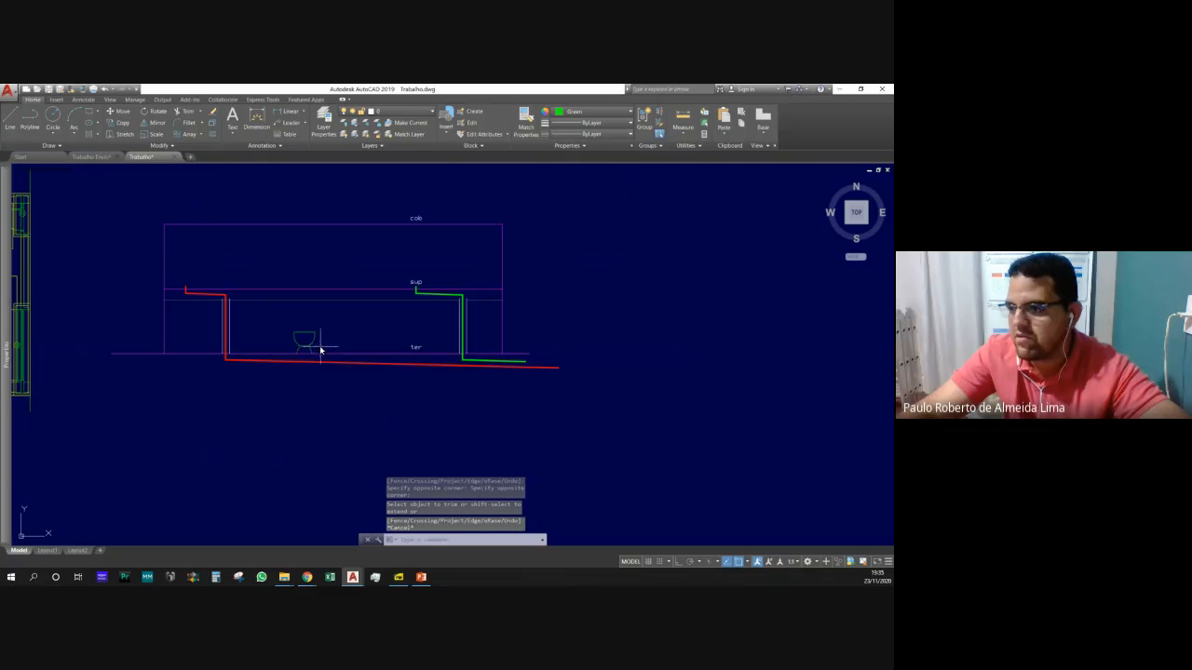
left_click(320, 350)
left_click(287, 314)
scroll(297, 334, "up", 4)
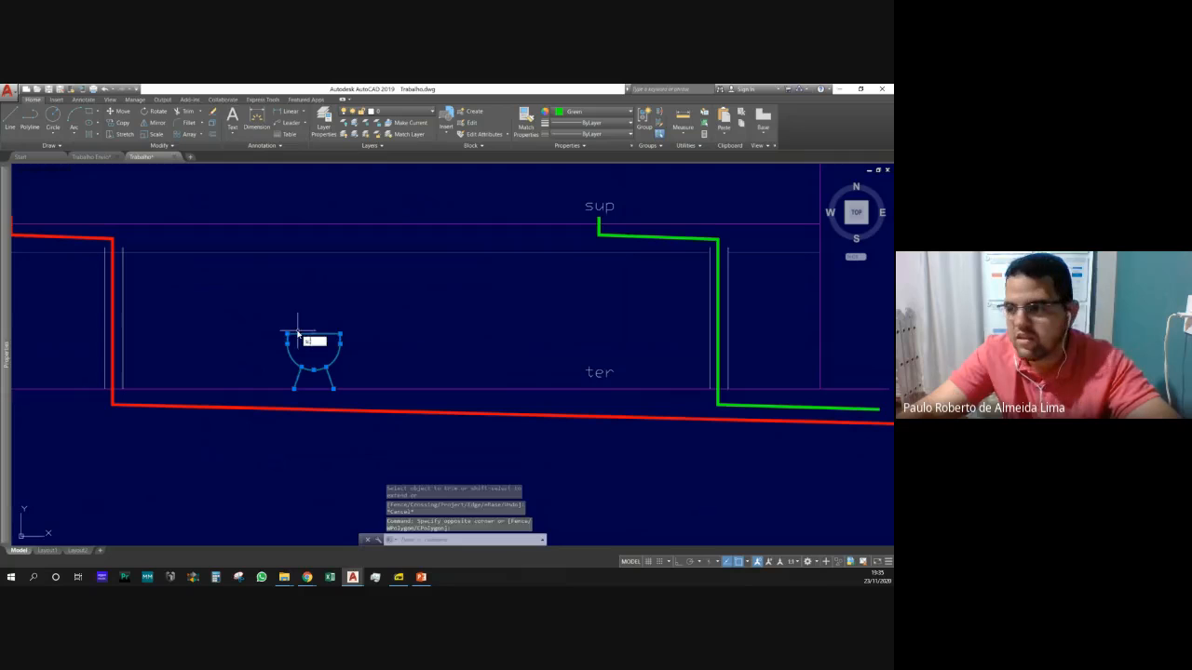
type("c")
key("Return")
scroll(313, 372, "up", 5)
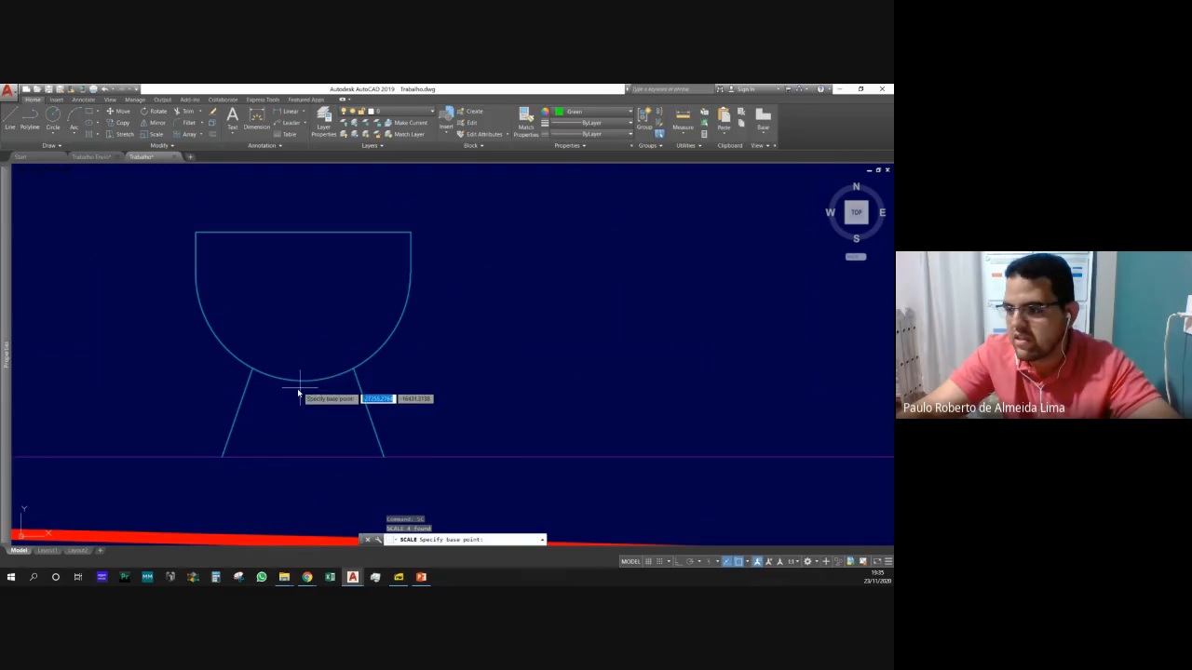
left_click(383, 458)
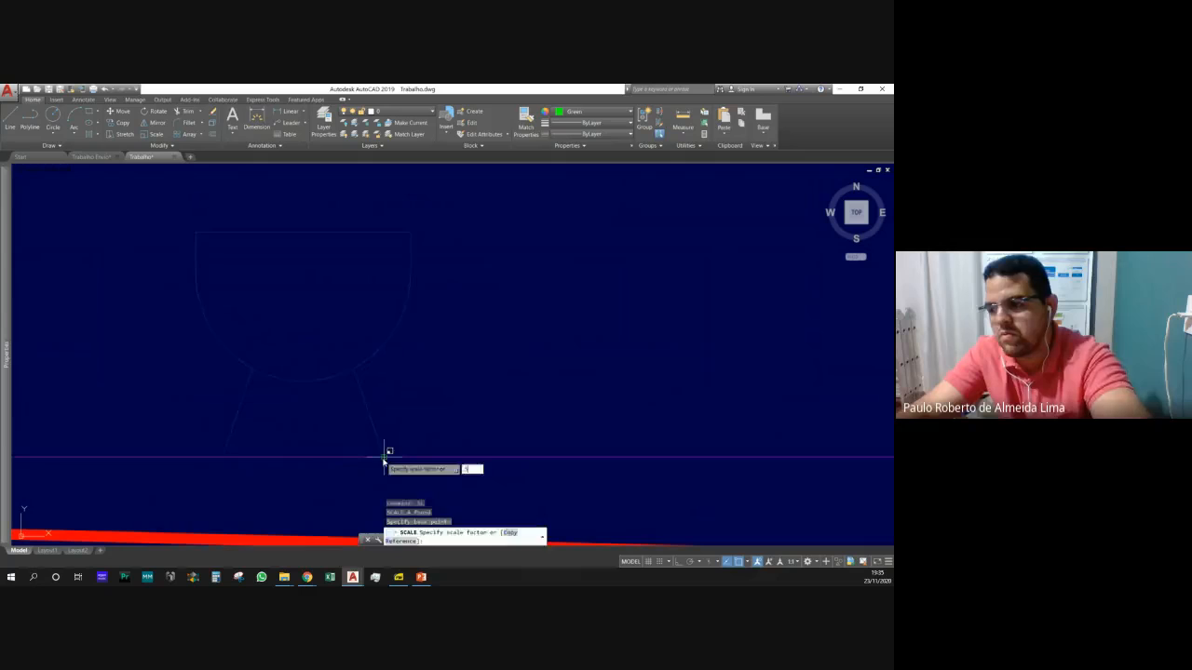
key("Return")
scroll(307, 391, "down", 5)
scroll(304, 407, "up", 4)
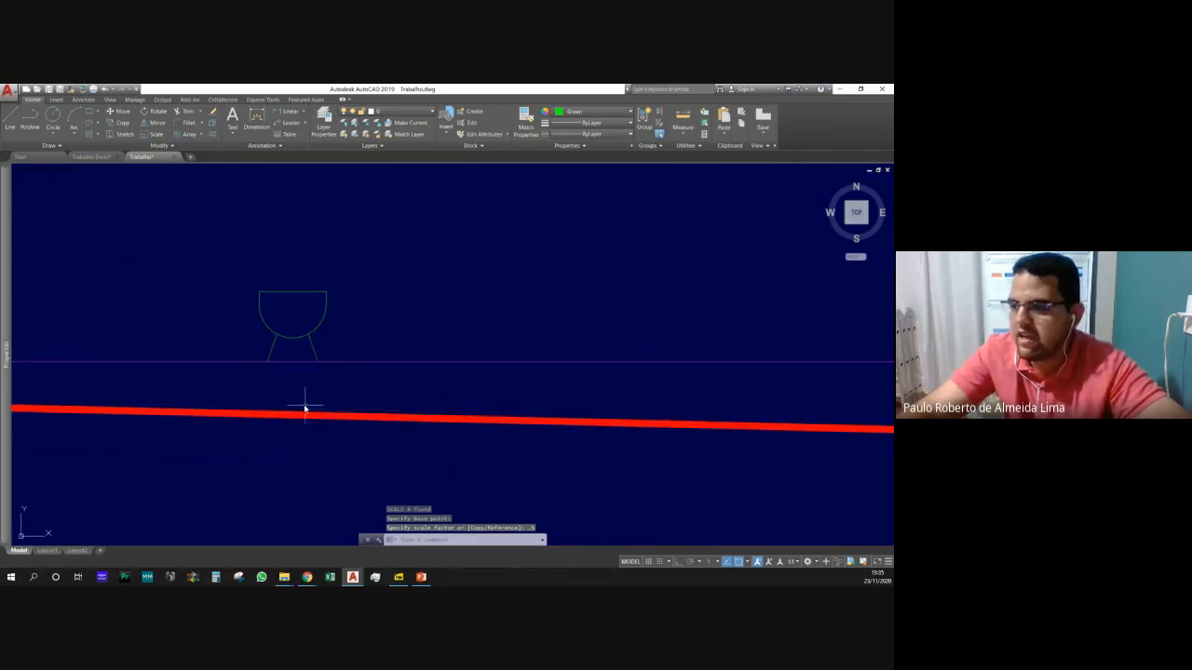
Set the current drawing colour to Yellow.
left_click(591, 110)
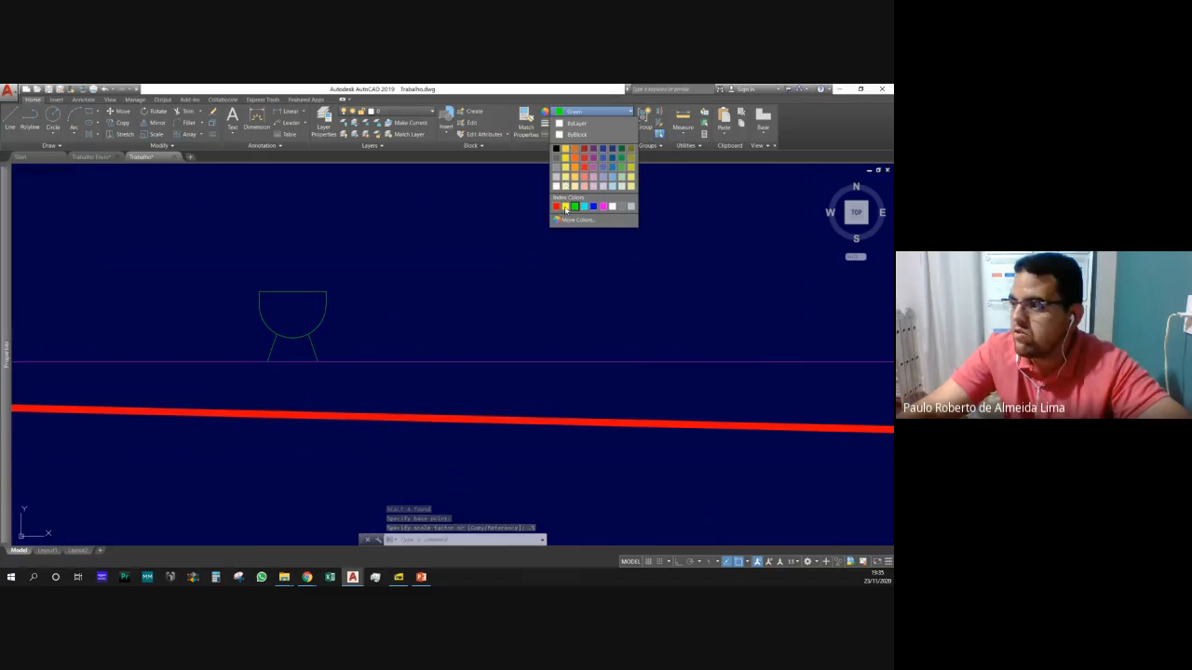
left_click(565, 207)
key("Escape")
key("Escape")
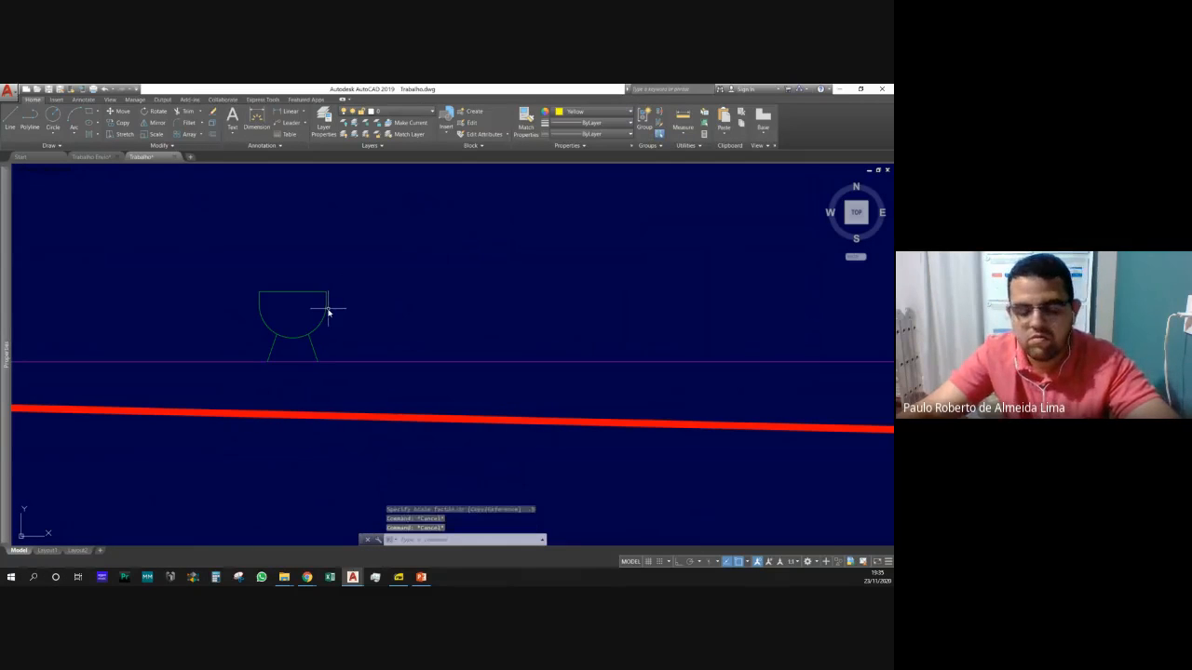
key("Escape")
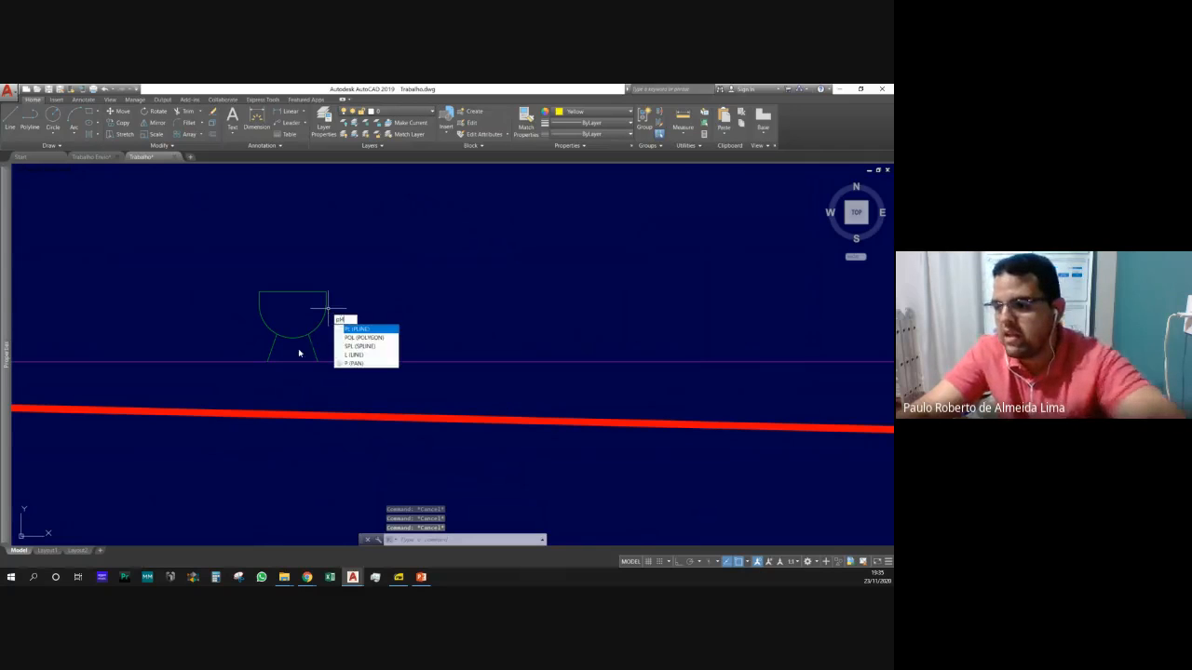
Draw a yellow drain polyline from the base of the bowl straight down below the ground-floor line, continuing as a sloped run above the red pipe.
key("Return")
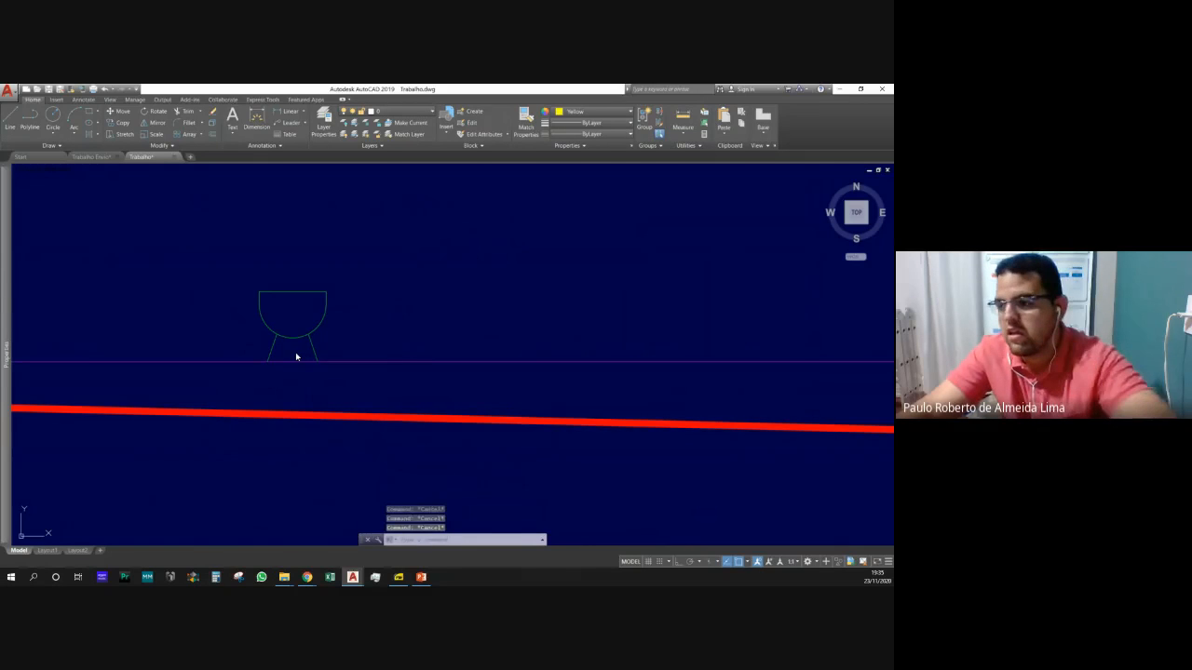
scroll(294, 351, "up", 2)
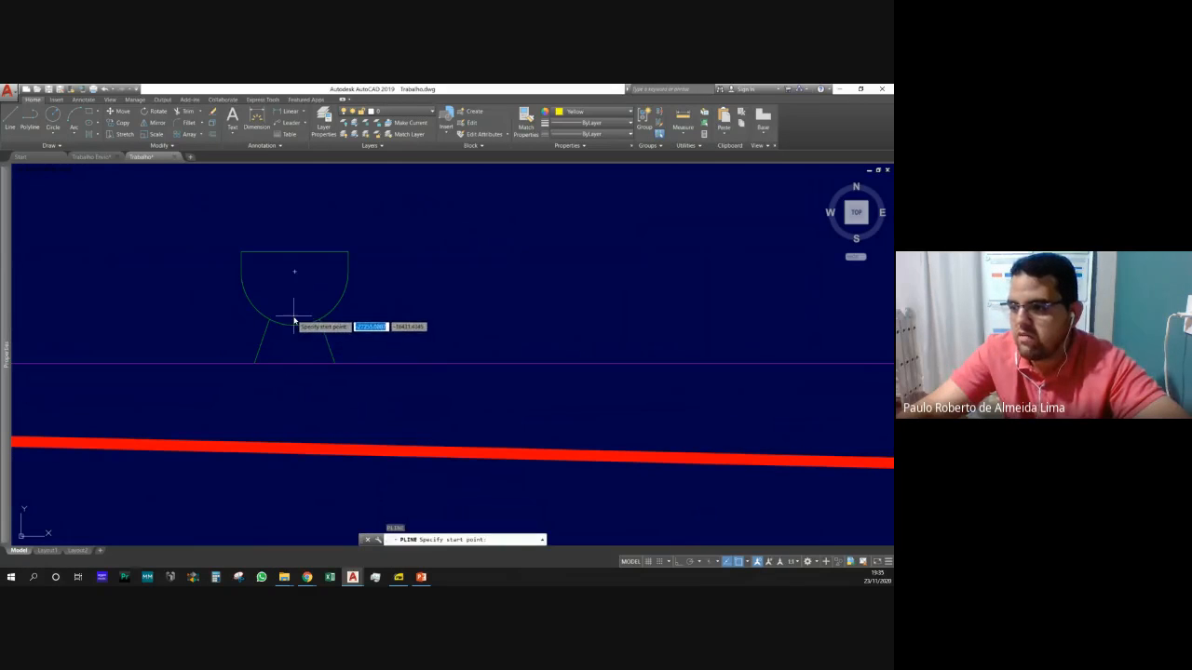
left_click(293, 319)
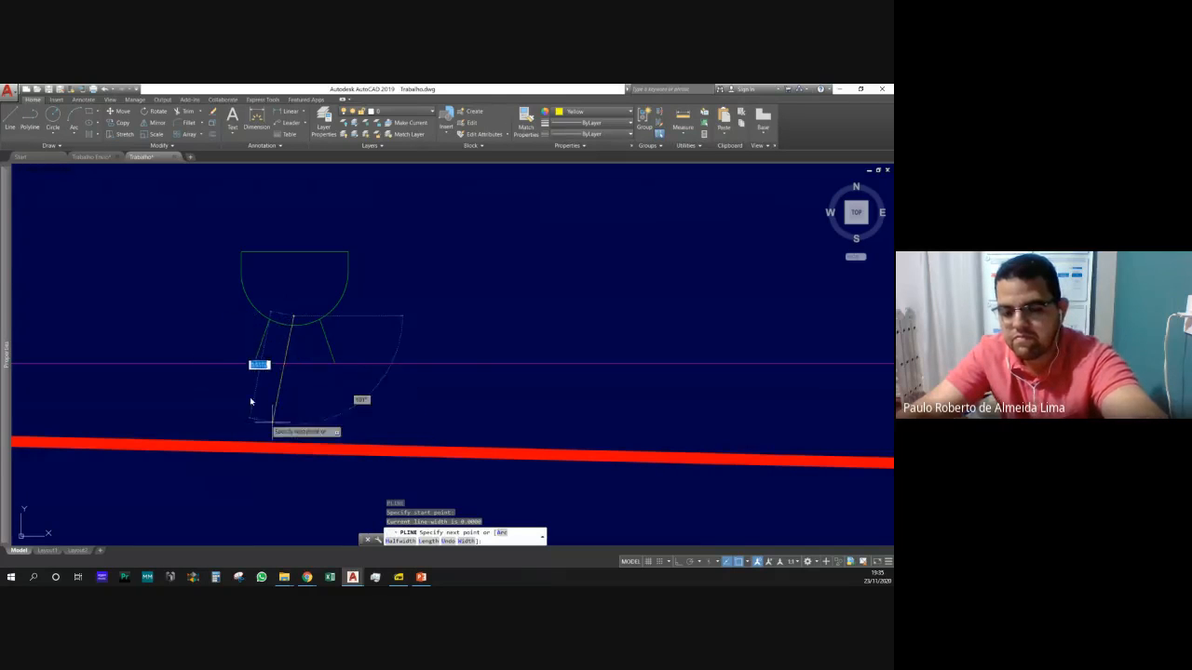
key("F8")
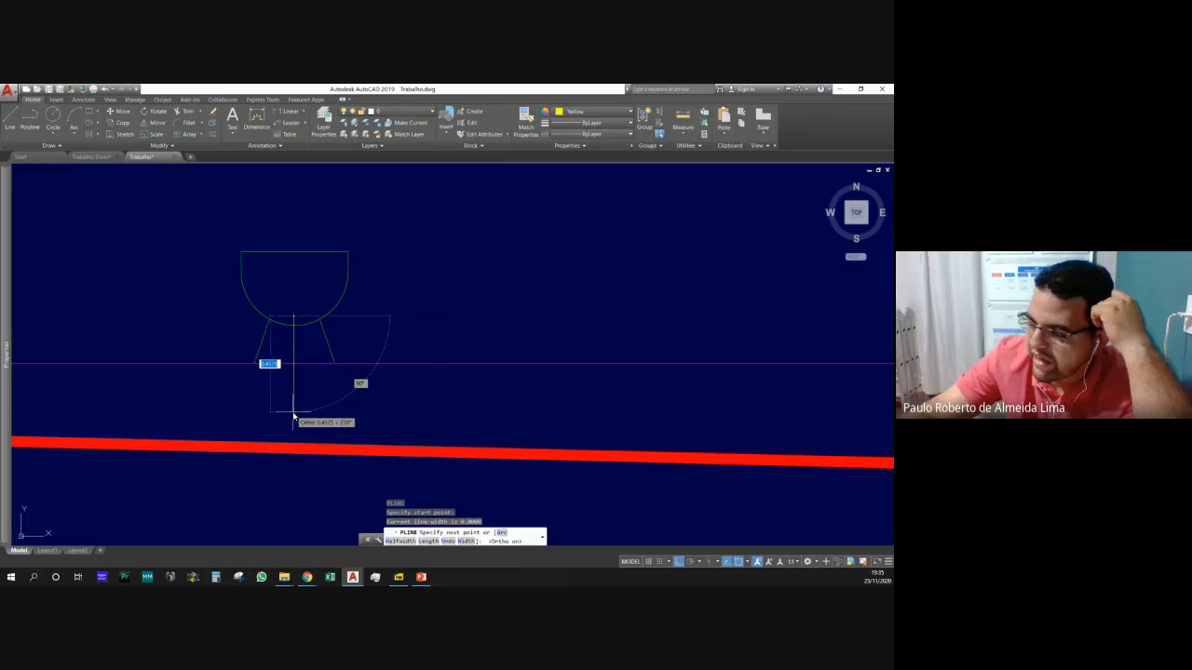
left_click(293, 412)
left_click(392, 412)
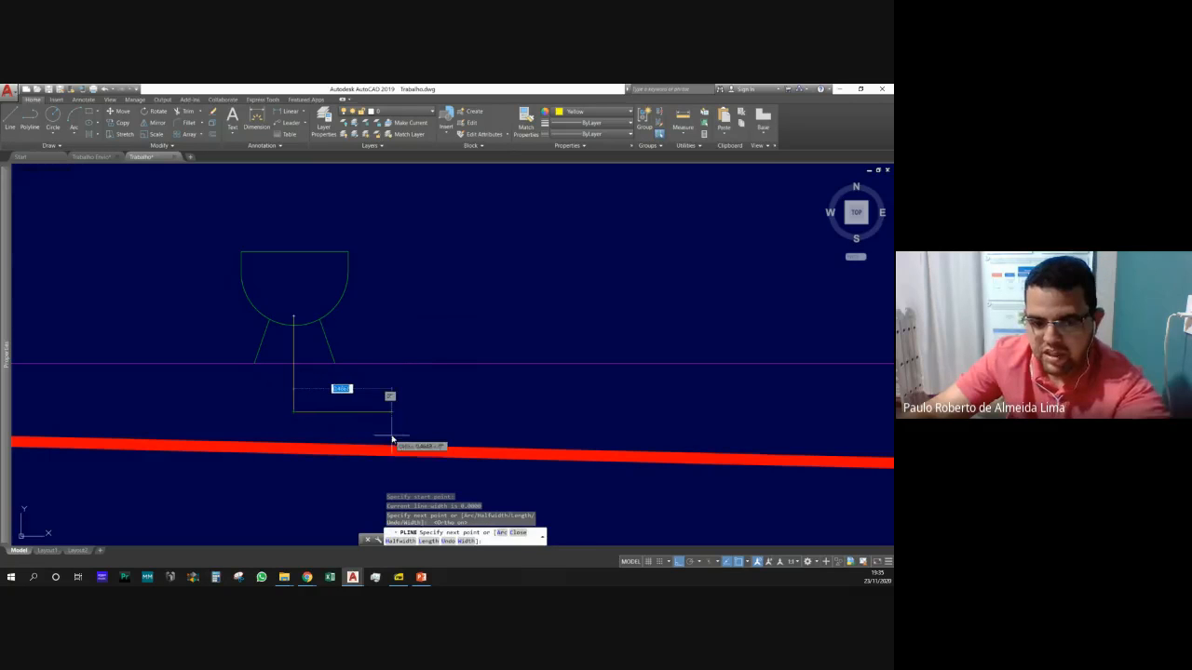
key("F8")
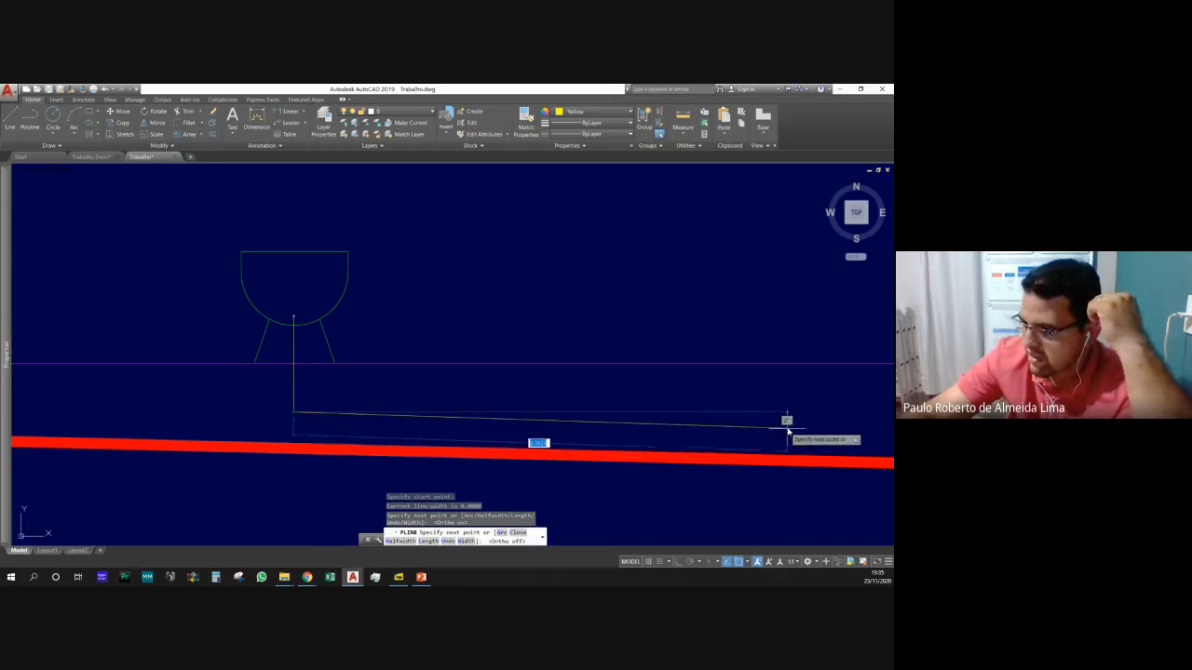
left_click(787, 424)
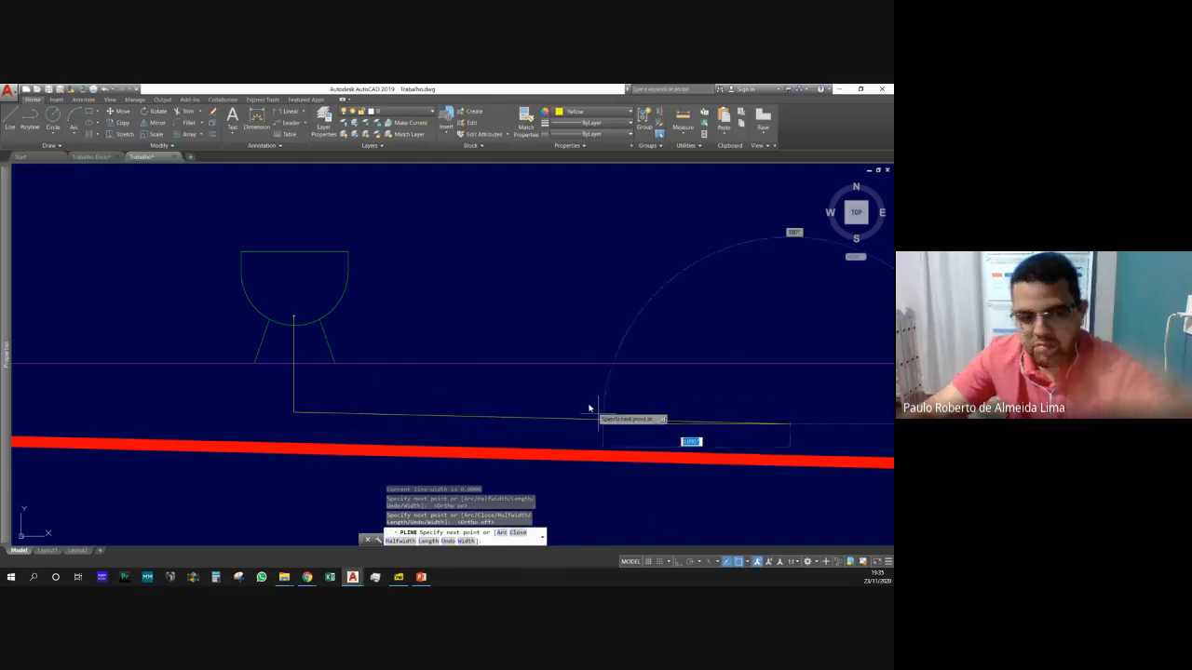
key("Escape")
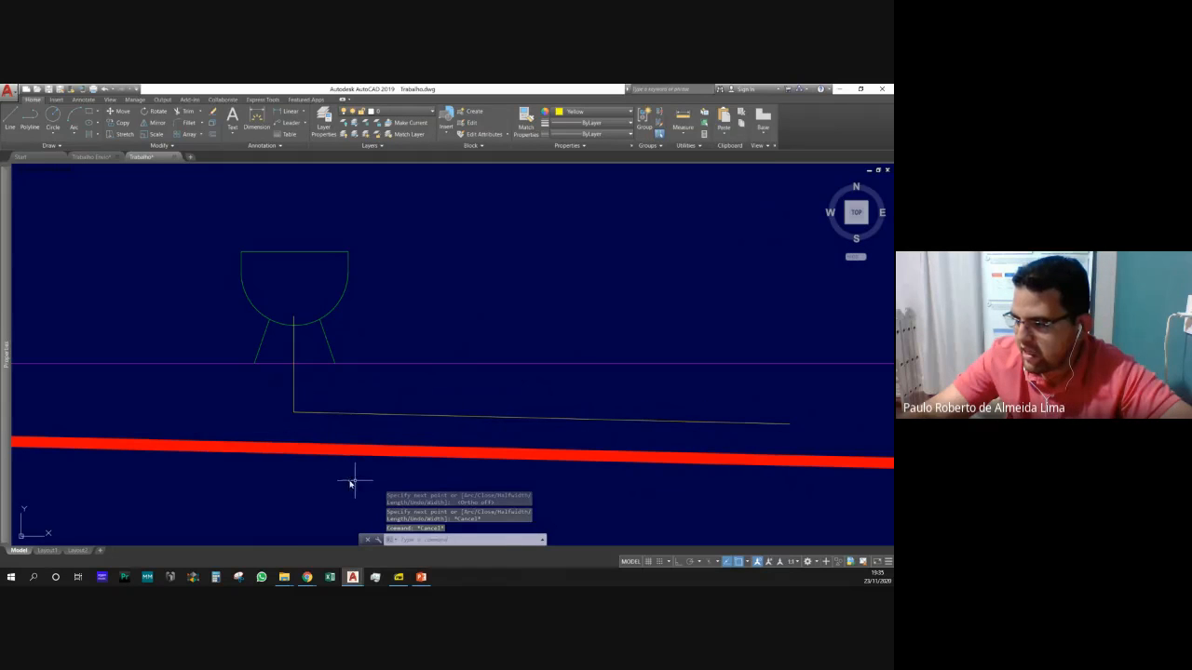
Examine the fixture's drain pipe in relation to the bowl, the ground-floor line and the red sloped pipe.
scroll(288, 413, "down", 3)
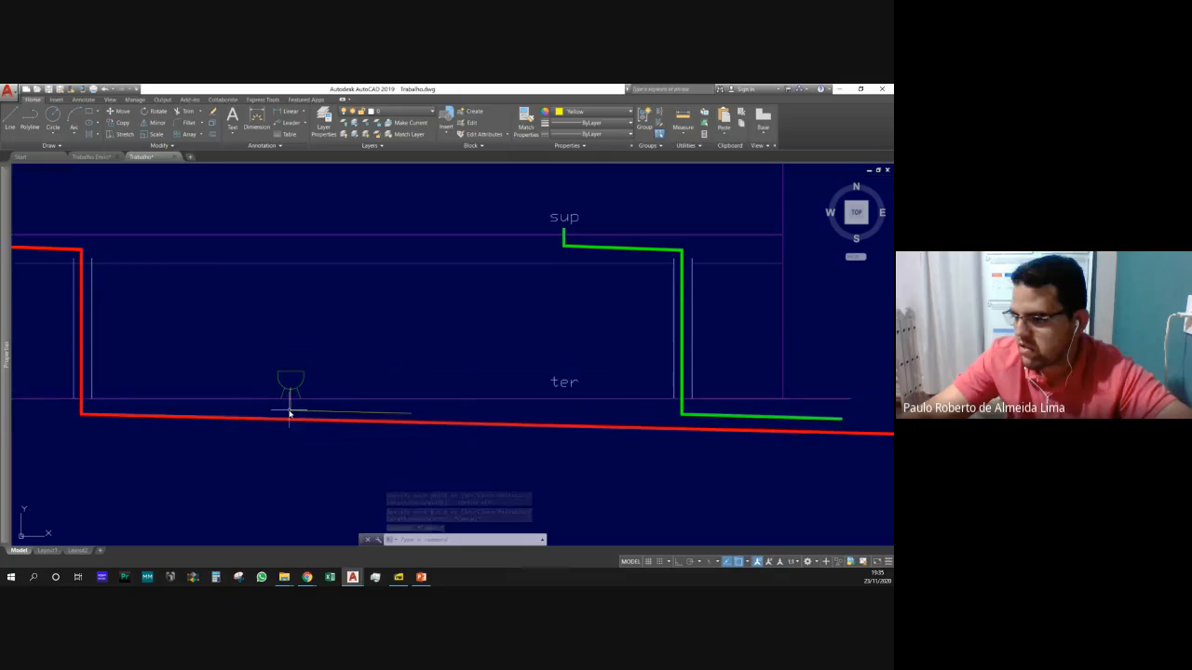
scroll(285, 416, "up", 5)
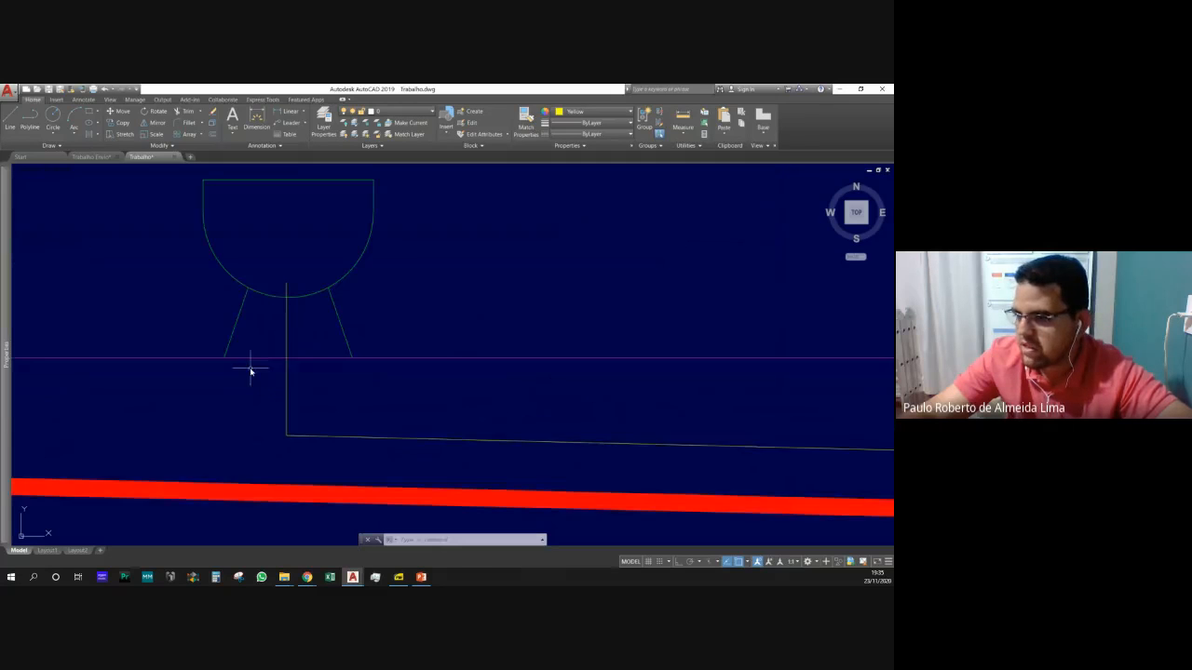
scroll(316, 506, "down", 4)
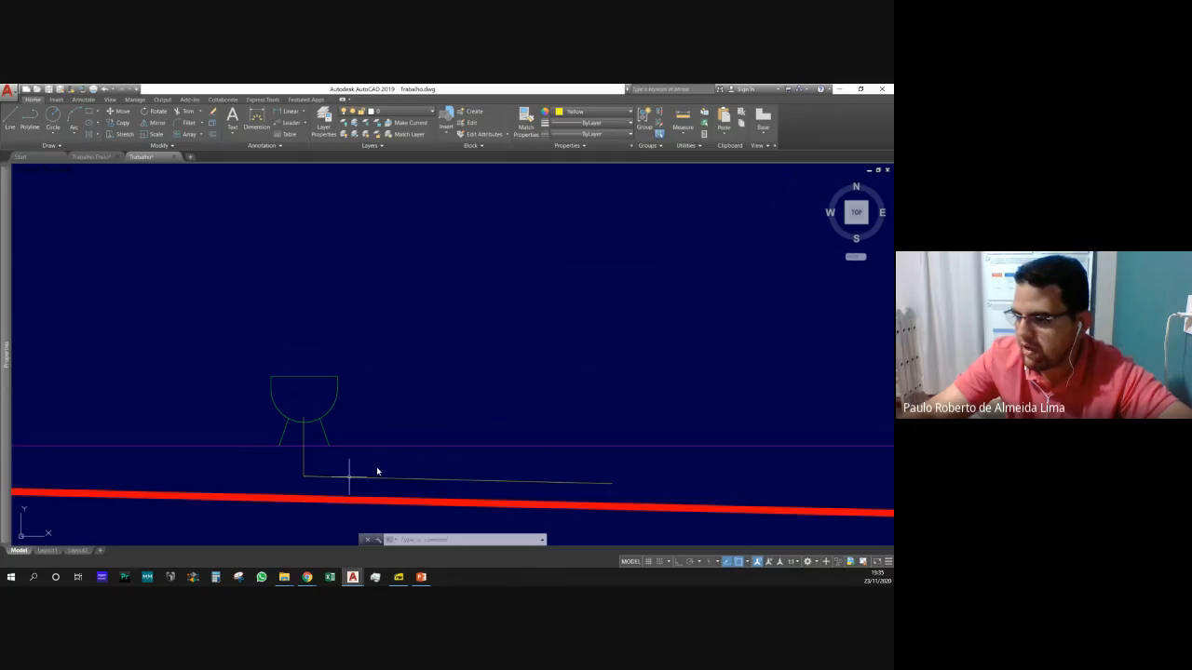
scroll(350, 462, "up", 3)
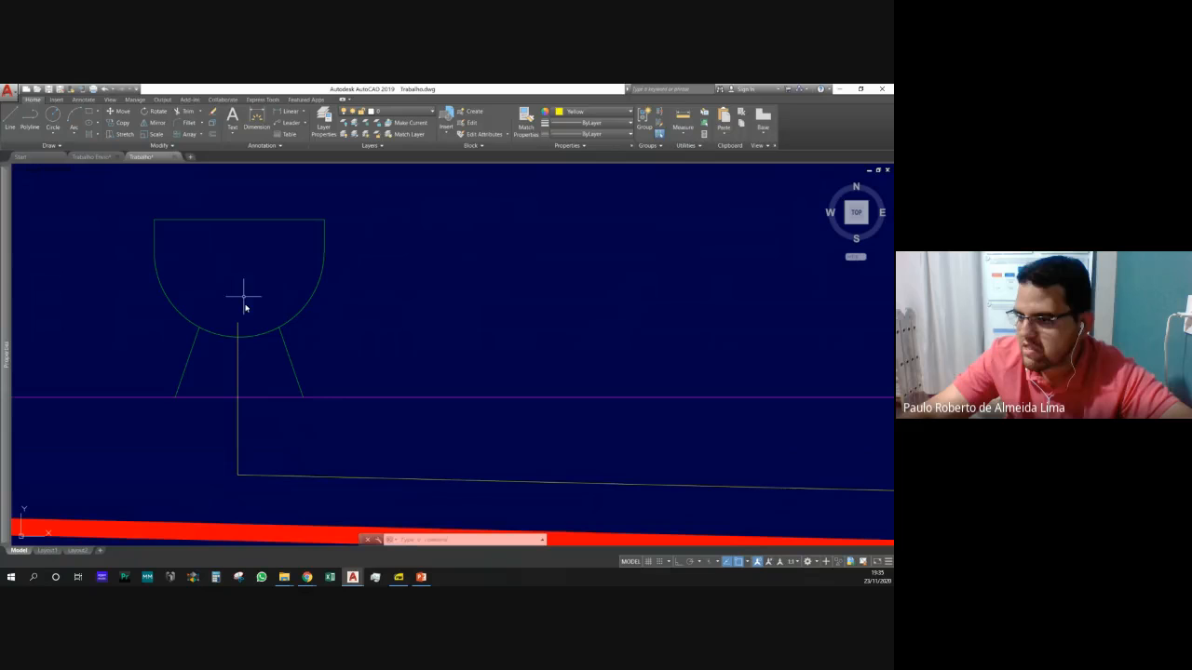
scroll(239, 470, "down", 2)
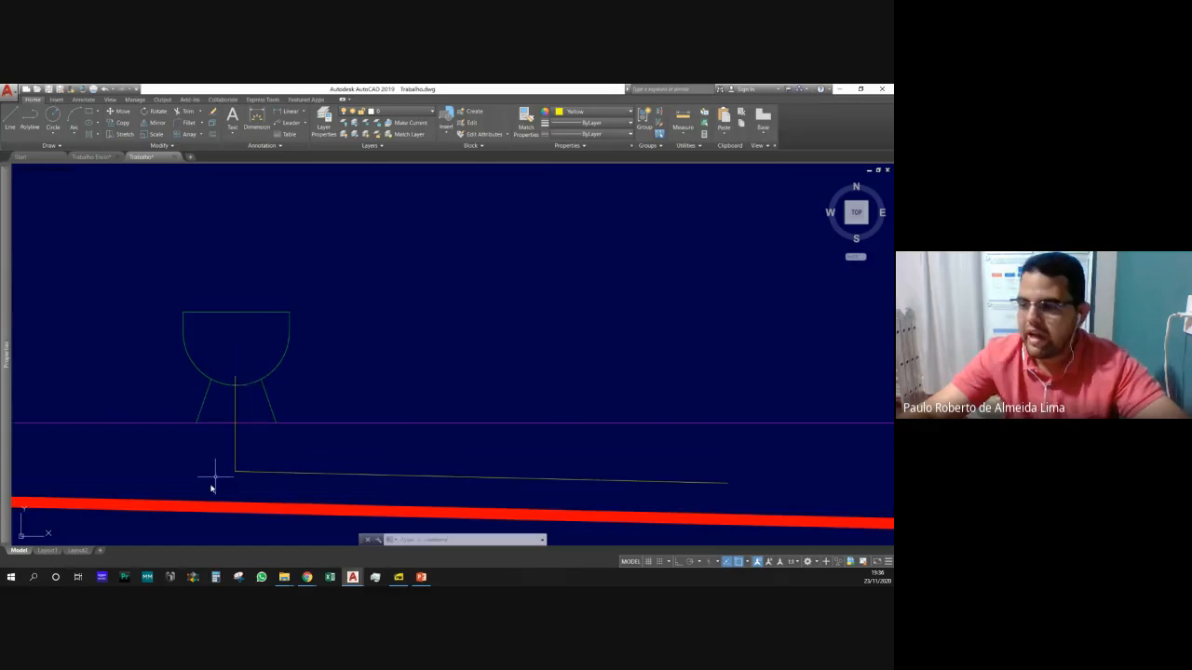
scroll(212, 484, "up", 2)
left_click(235, 425)
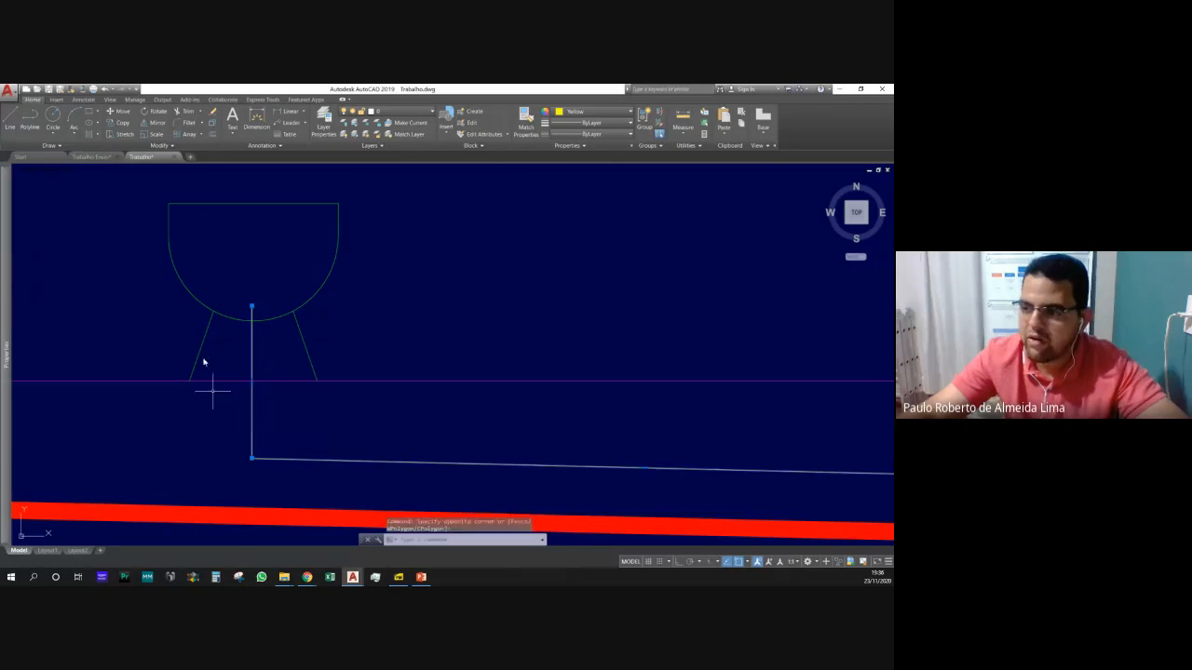
key("Escape")
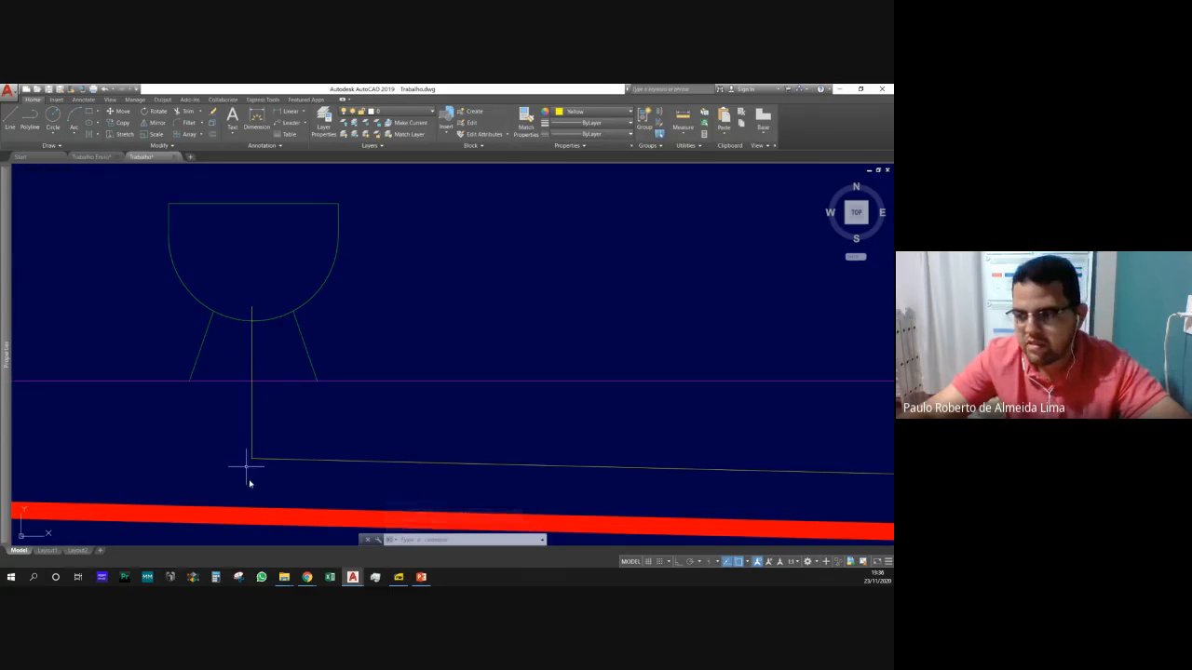
key("Escape")
key("Escape")
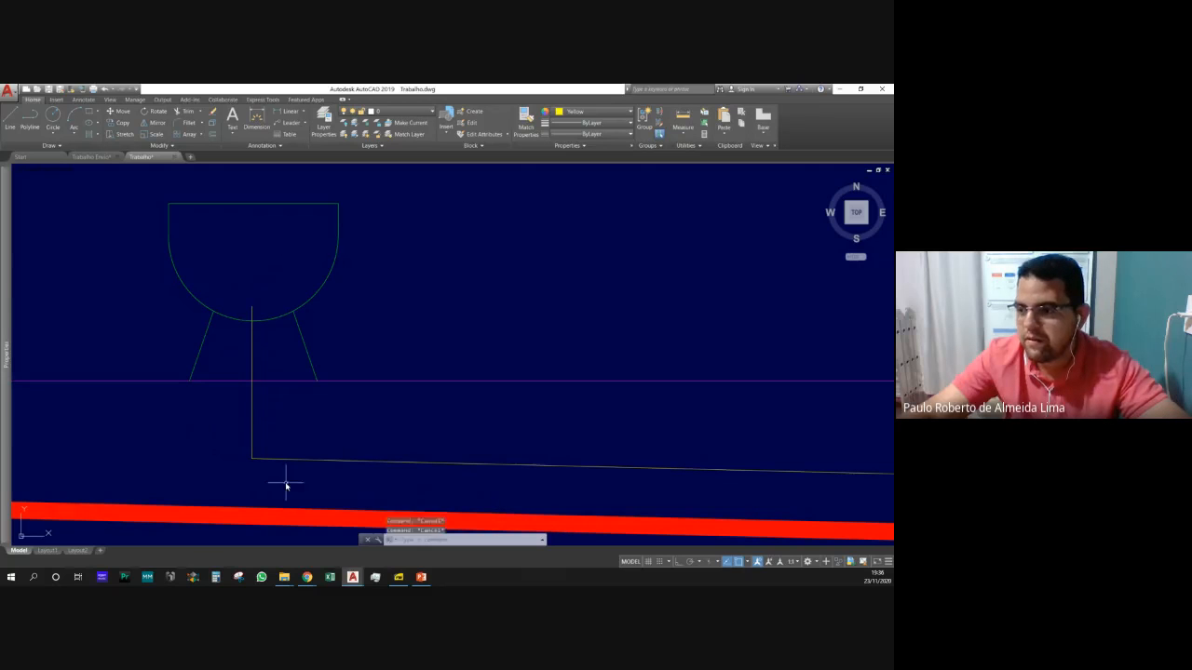
Give the yellow drain polyline a global width so it is drawn as a thick pipe.
left_click(286, 482)
left_click(252, 447)
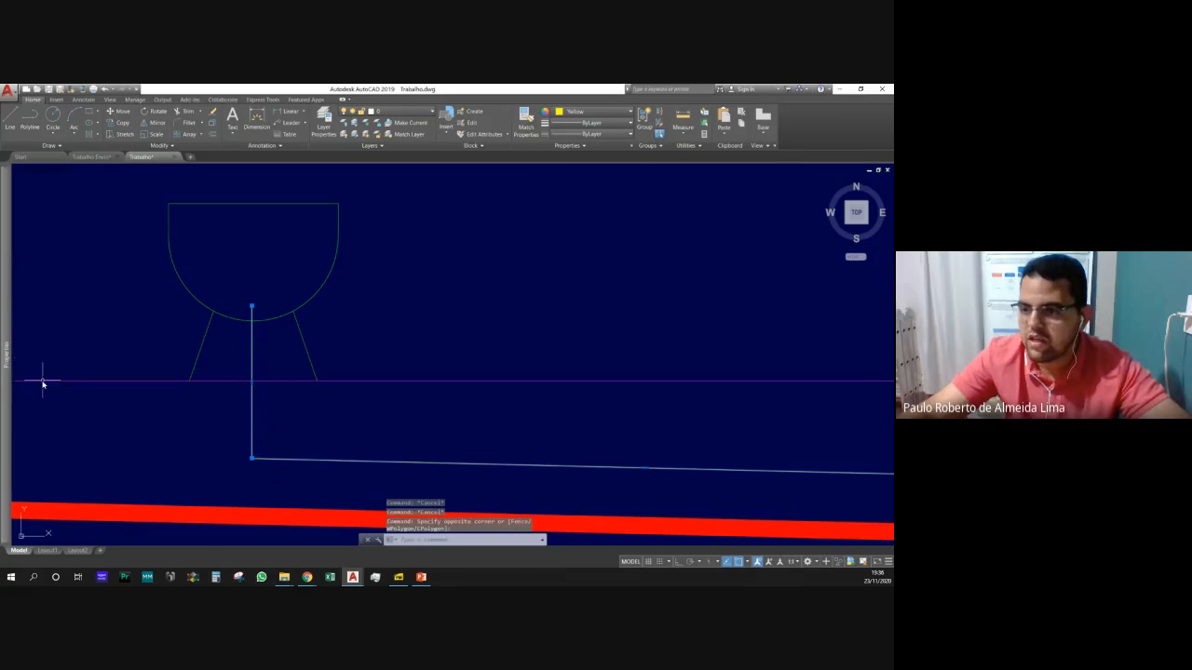
mouse_move(5, 372)
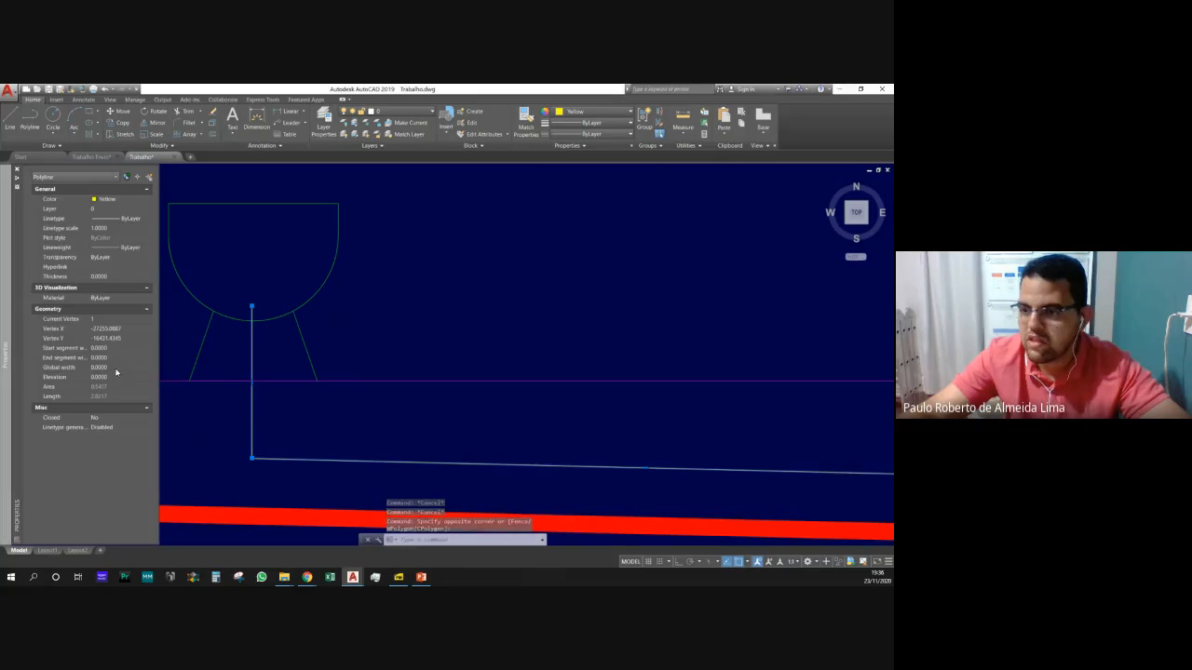
left_click(117, 369)
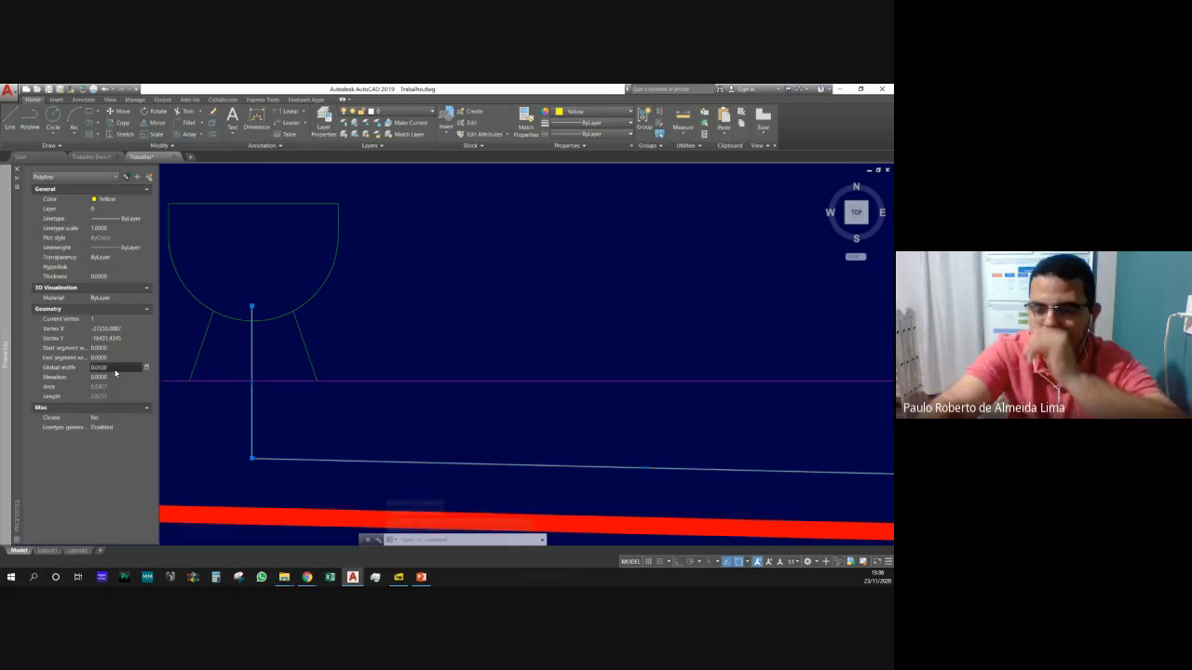
key("Tab")
key("Escape")
key("Escape")
Review the pipes in the building section against the floor plans and the circled wet areas of the upper-floor plan.
scroll(391, 294, "down", 10)
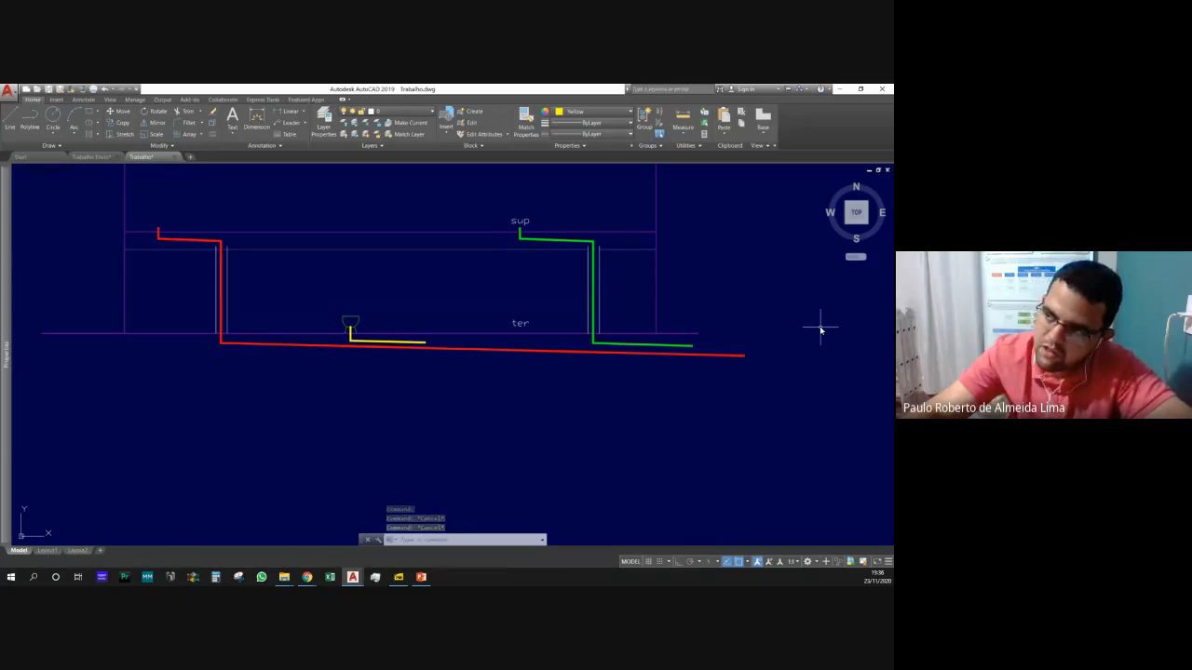
scroll(161, 240, "up", 2)
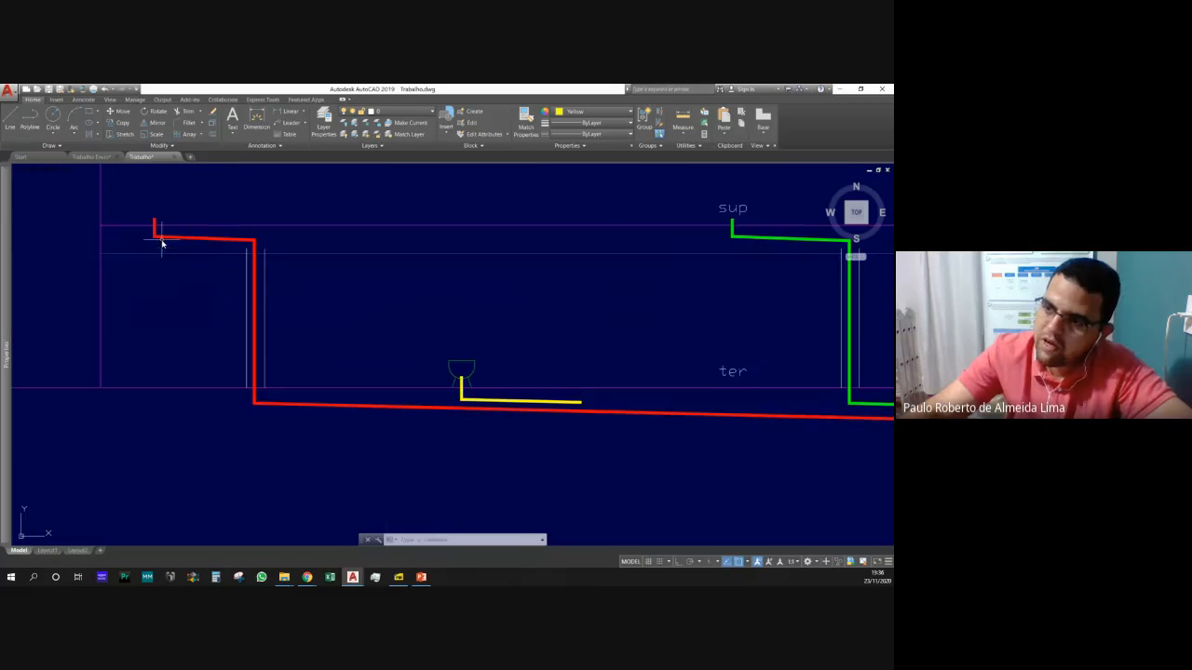
scroll(139, 214, "down", 2)
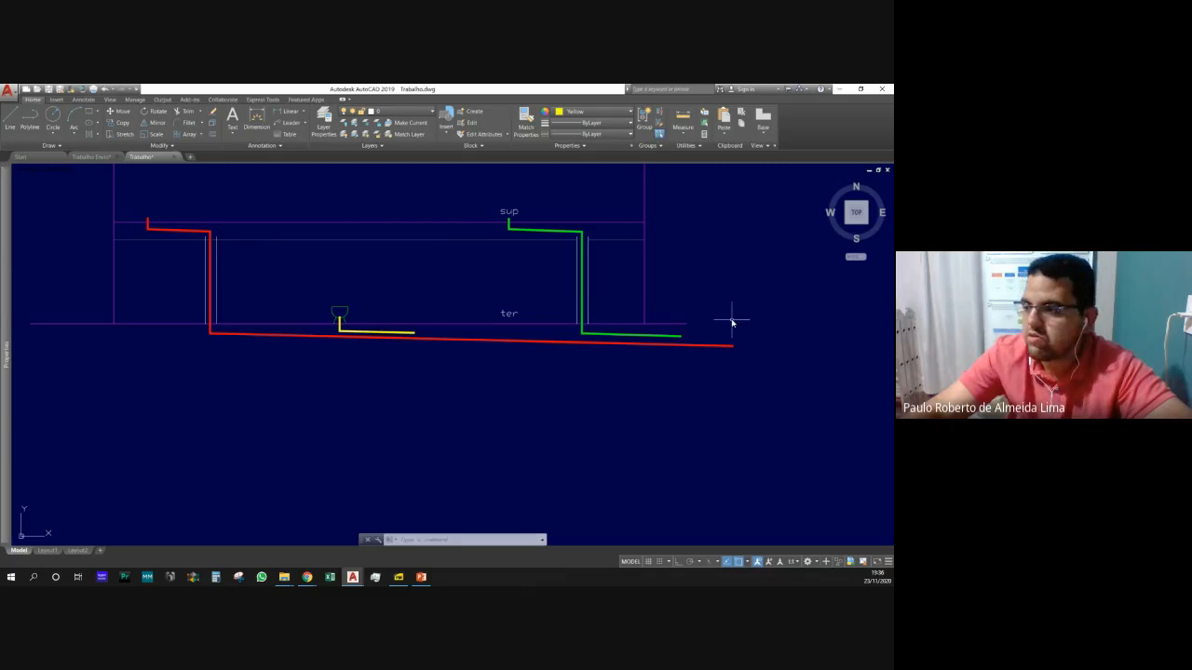
scroll(558, 372, "down", 5)
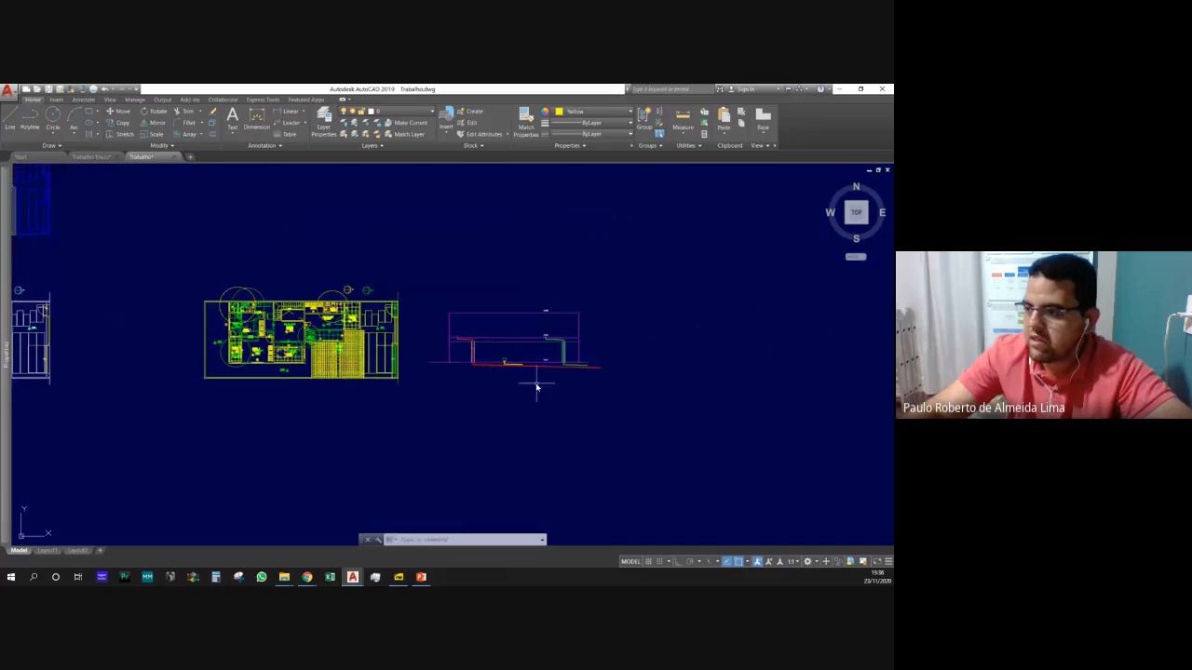
scroll(535, 385, "up", 4)
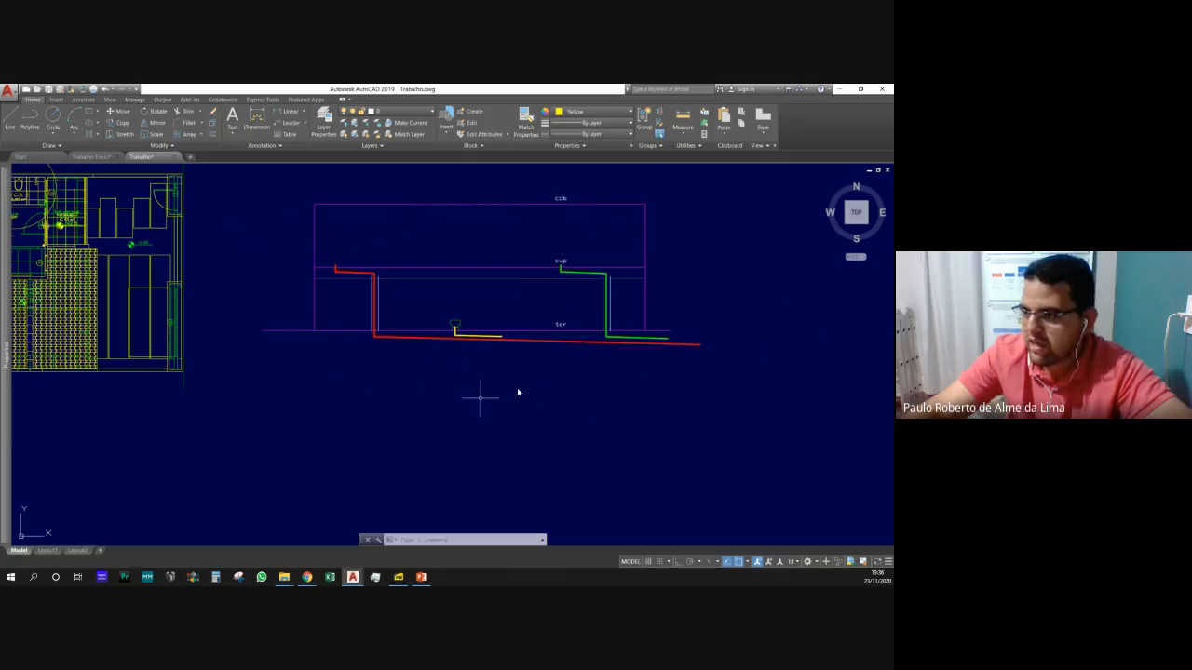
scroll(513, 352, "down", 5)
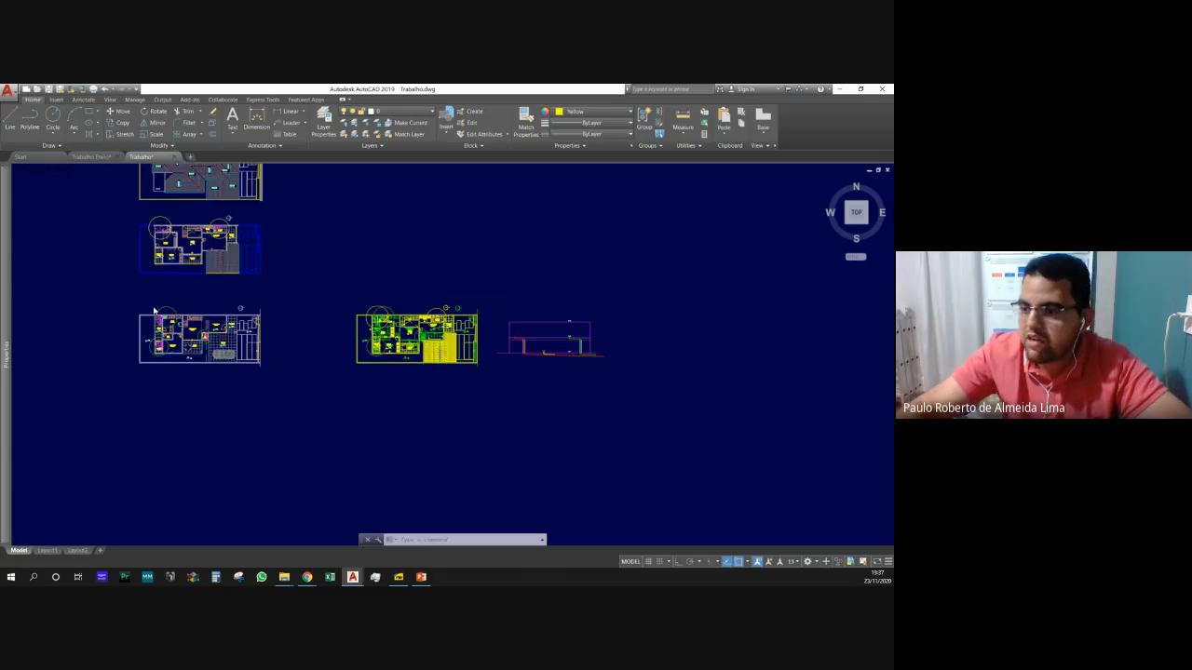
scroll(154, 301, "up", 4)
scroll(174, 425, "up", 2)
scroll(174, 424, "down", 6)
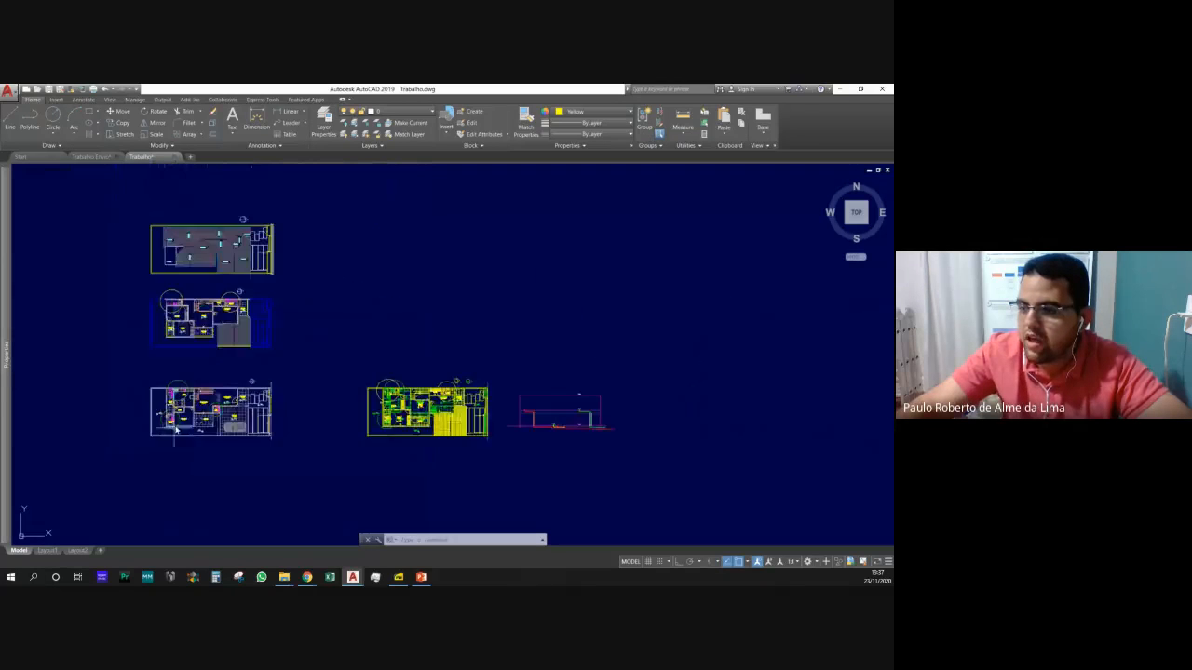
scroll(199, 364, "up", 2)
left_click(245, 256)
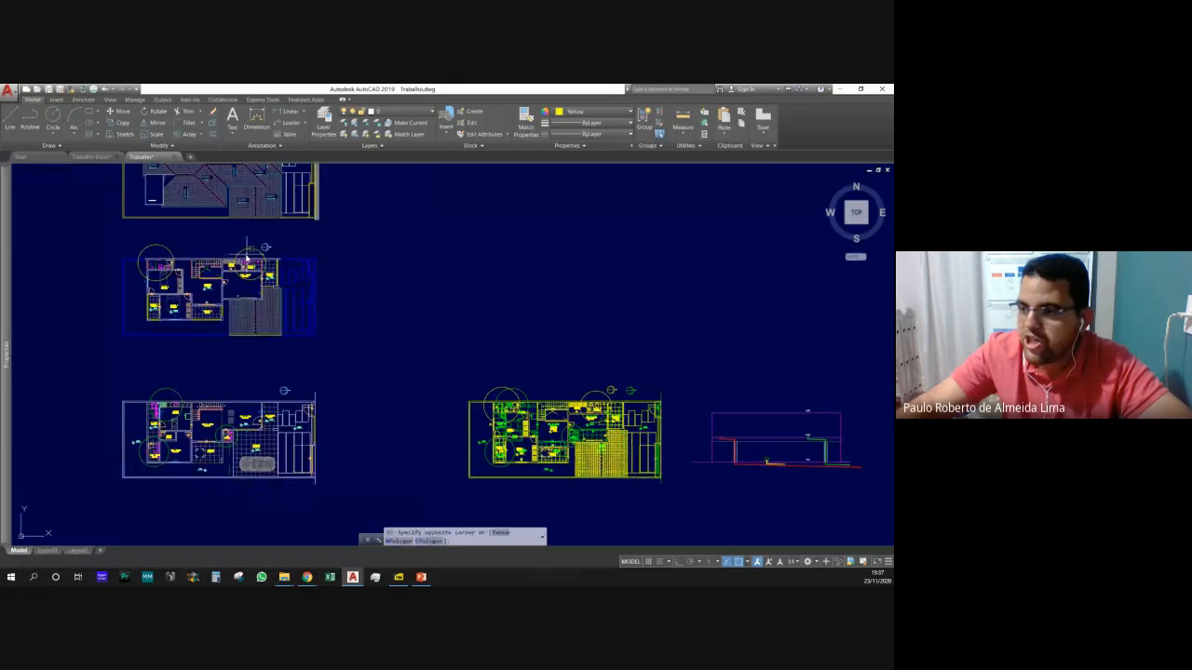
left_click(136, 242)
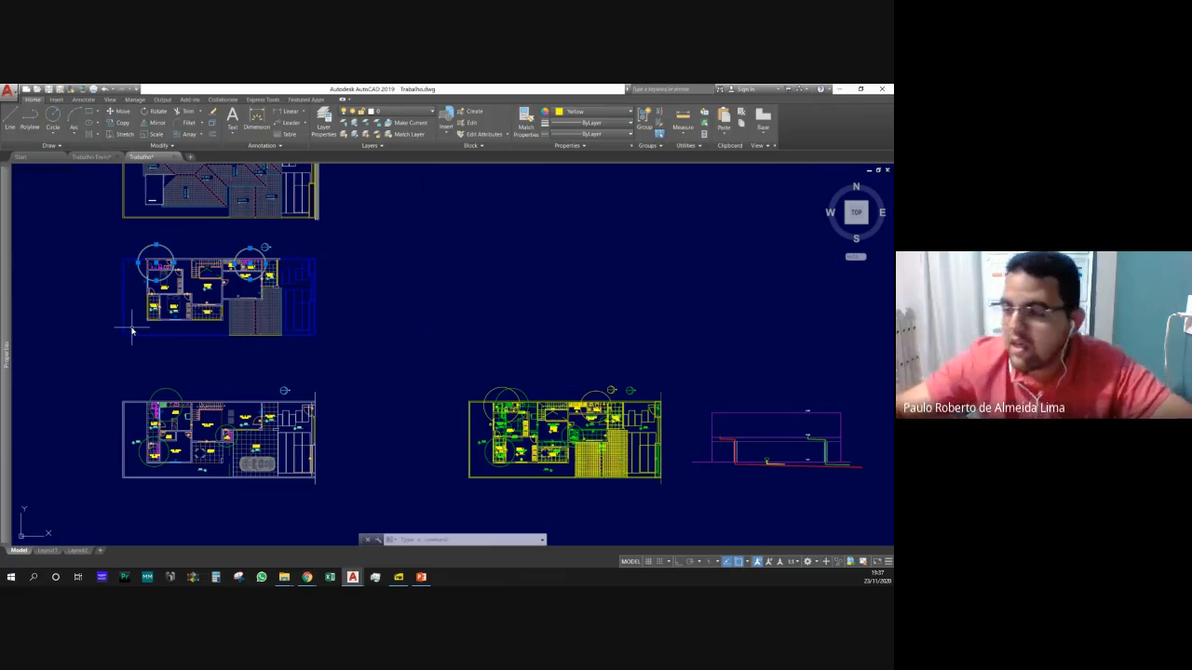
key("Escape")
key("Escape")
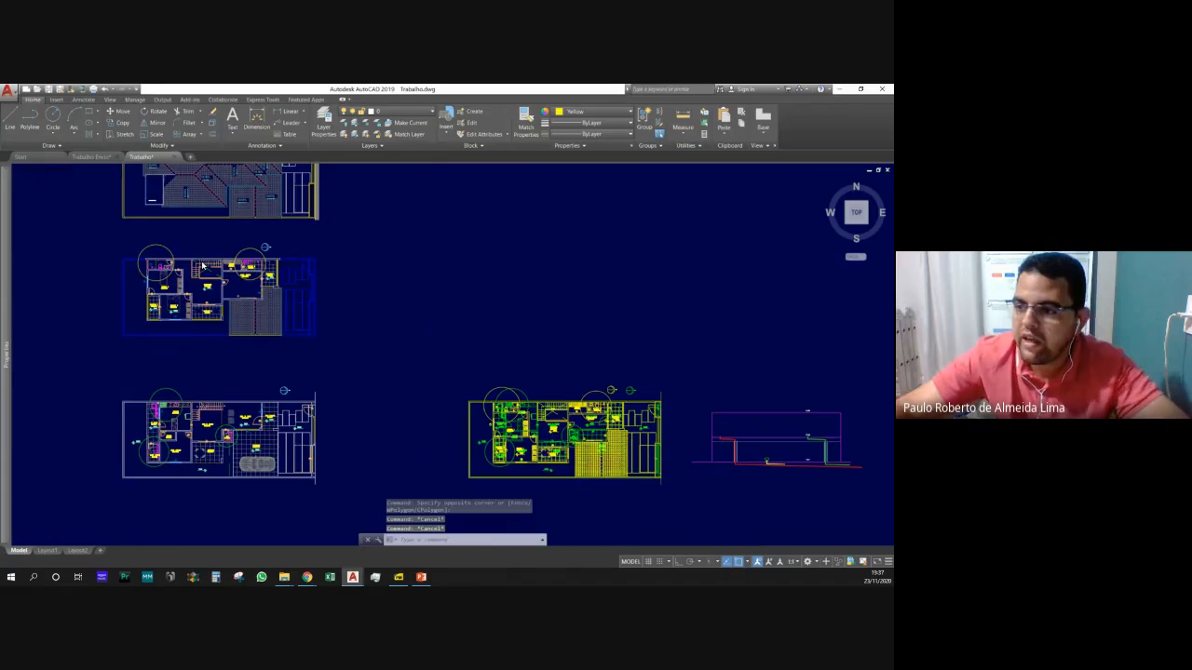
Copy the two yellow wet-area circles from the upper-floor plan onto the ground-floor plan, using the lower-left lot corner as the reference point.
scroll(202, 267, "up", 3)
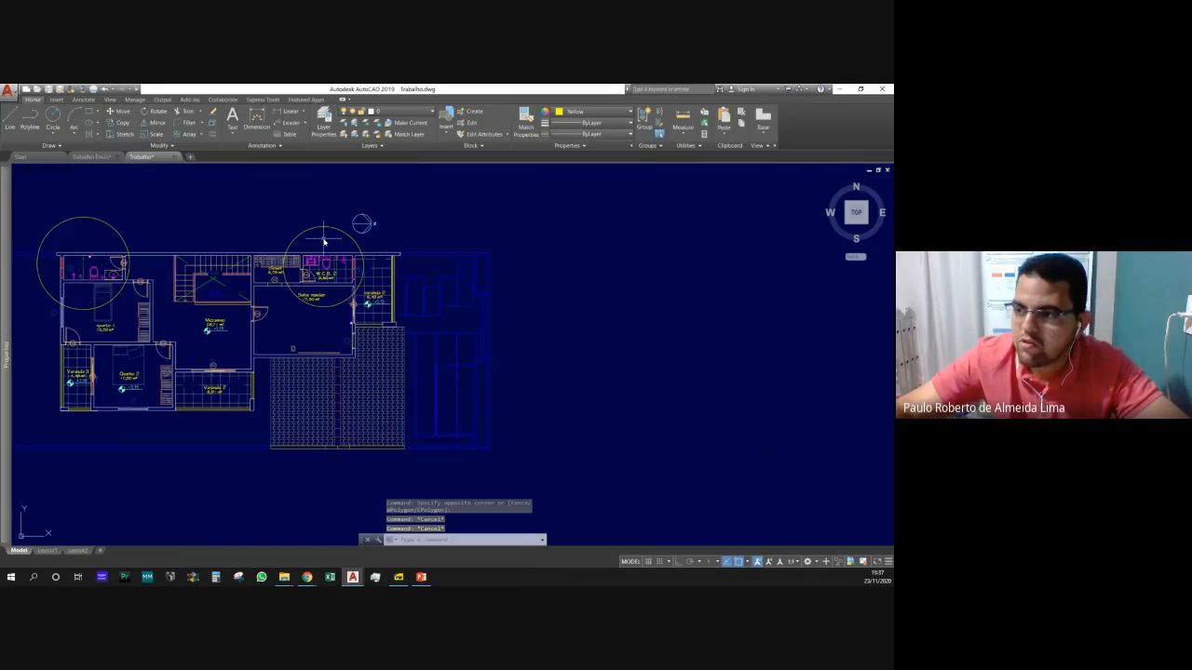
left_click(324, 242)
left_click(71, 197)
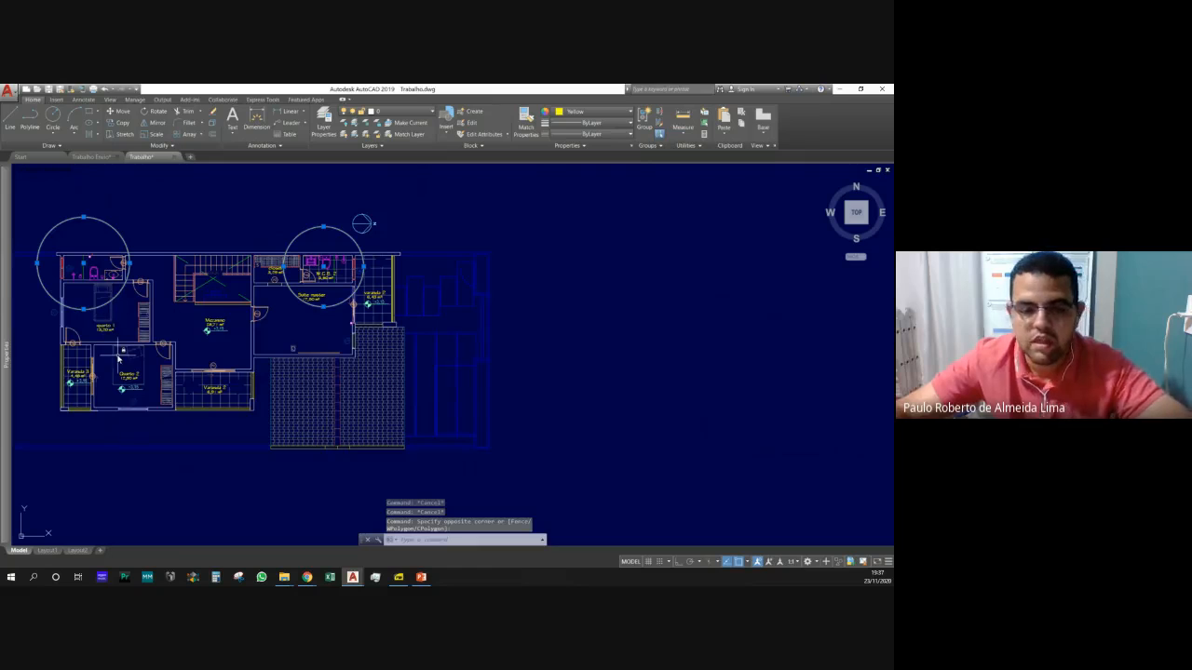
type("cp")
key("Return")
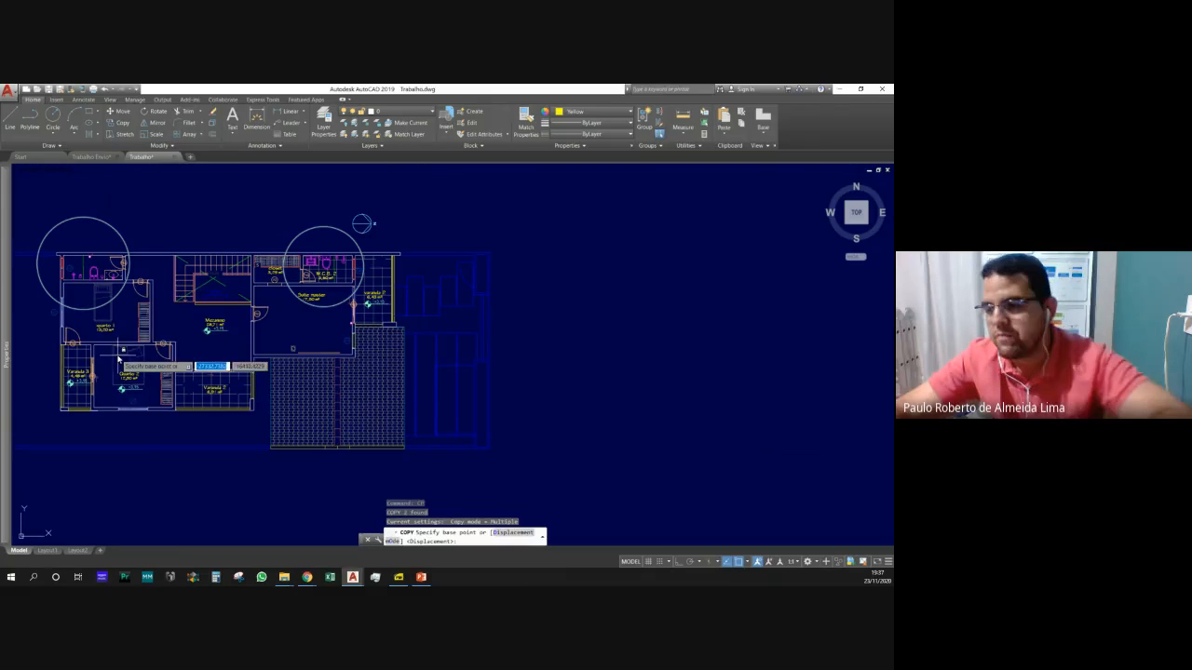
scroll(205, 400, "down", 3)
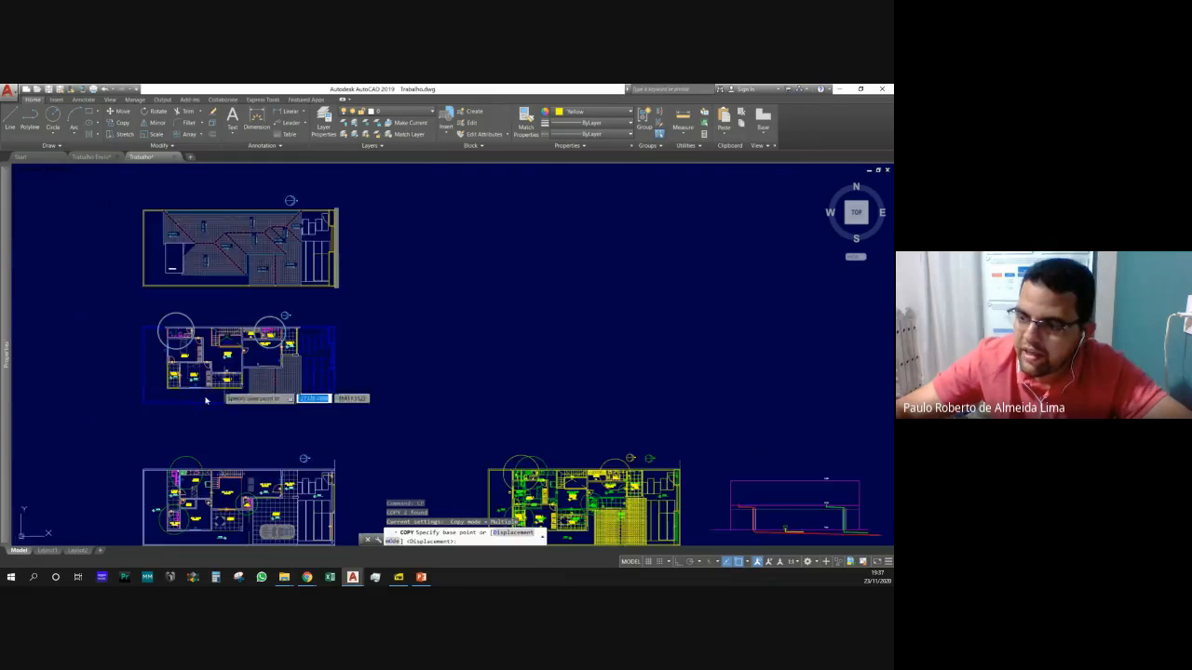
scroll(200, 391, "up", 5)
left_click(199, 378)
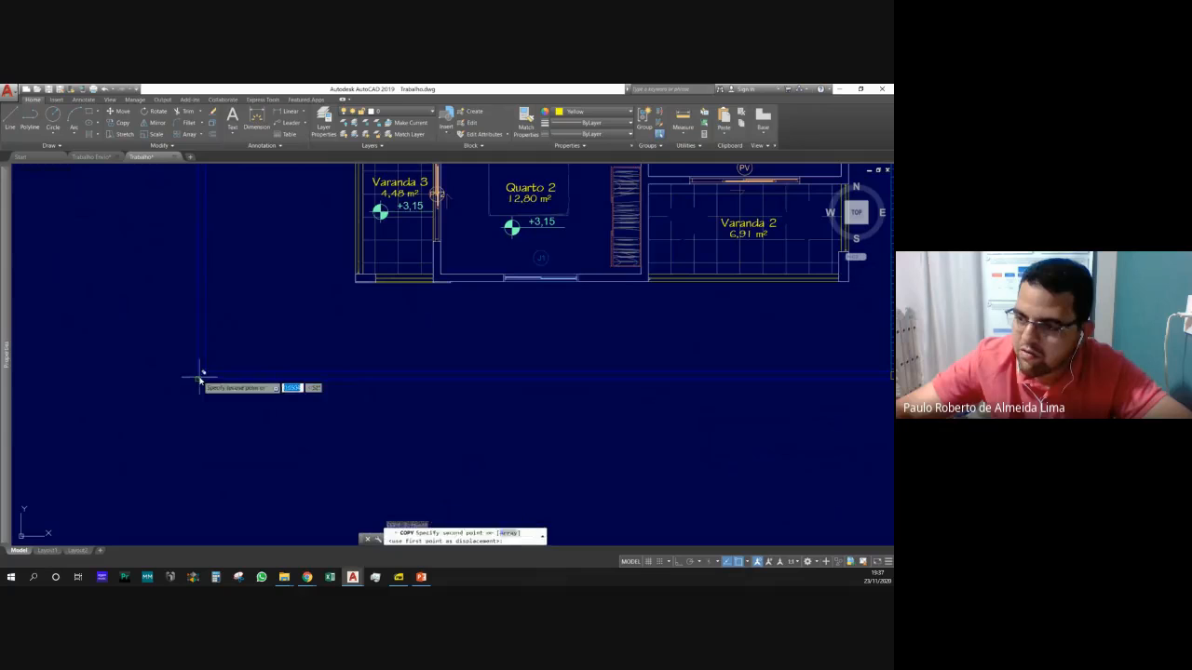
scroll(171, 336, "down", 6)
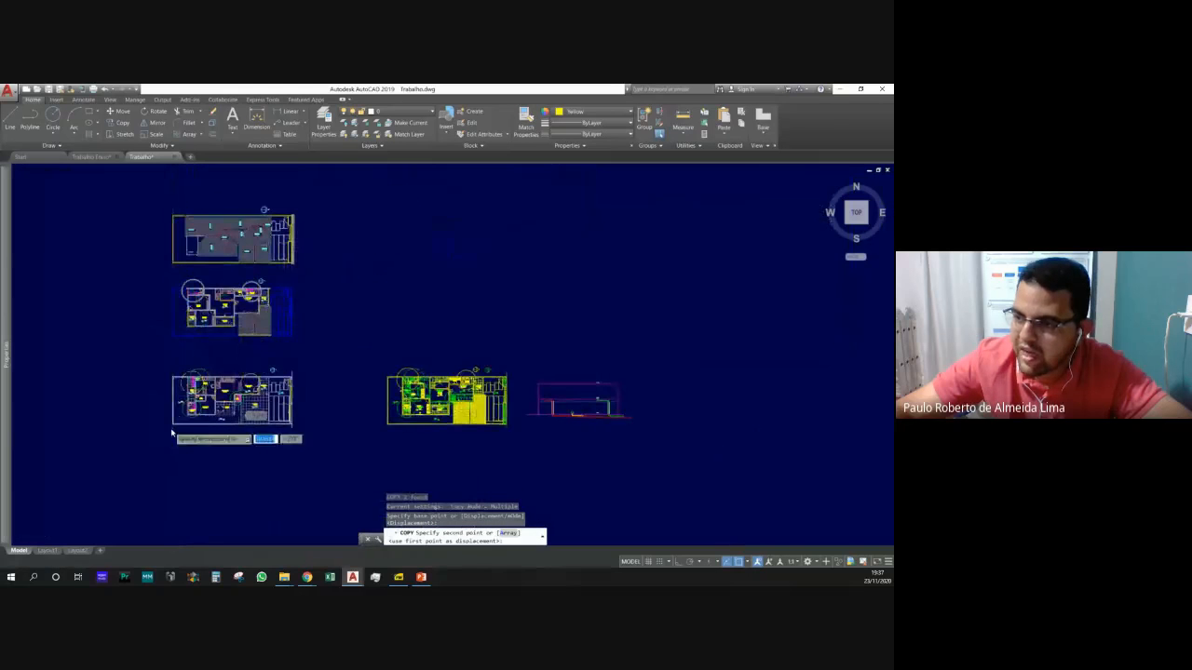
scroll(173, 429, "up", 6)
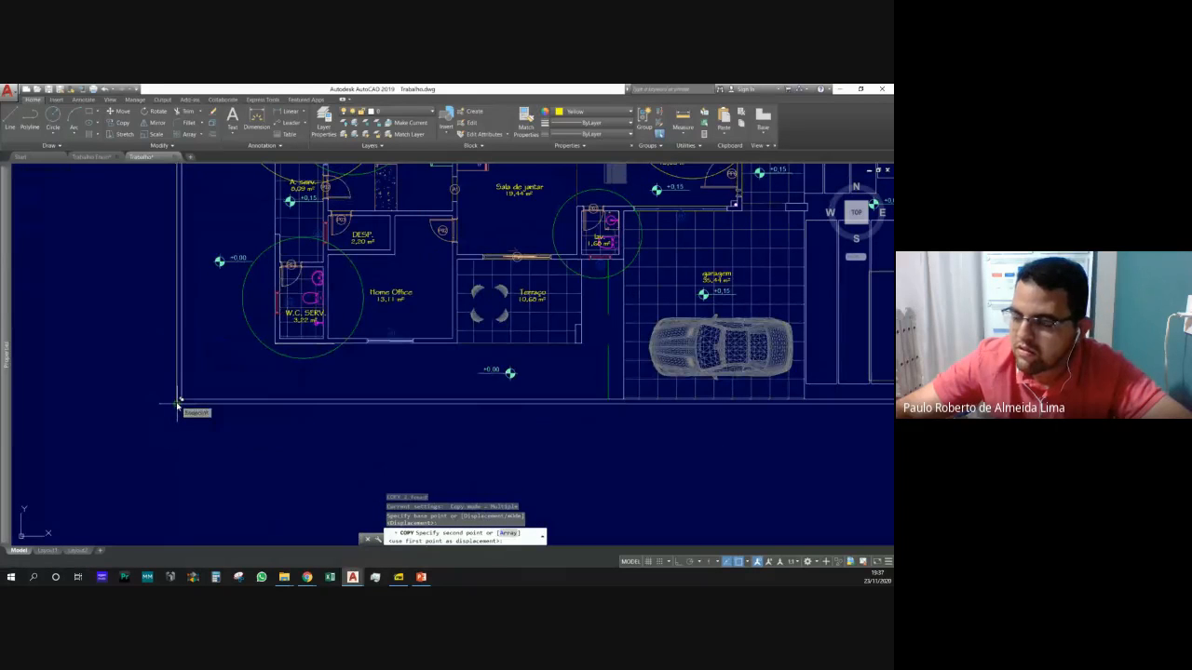
left_click(178, 405)
scroll(118, 451, "down", 4)
key("Escape")
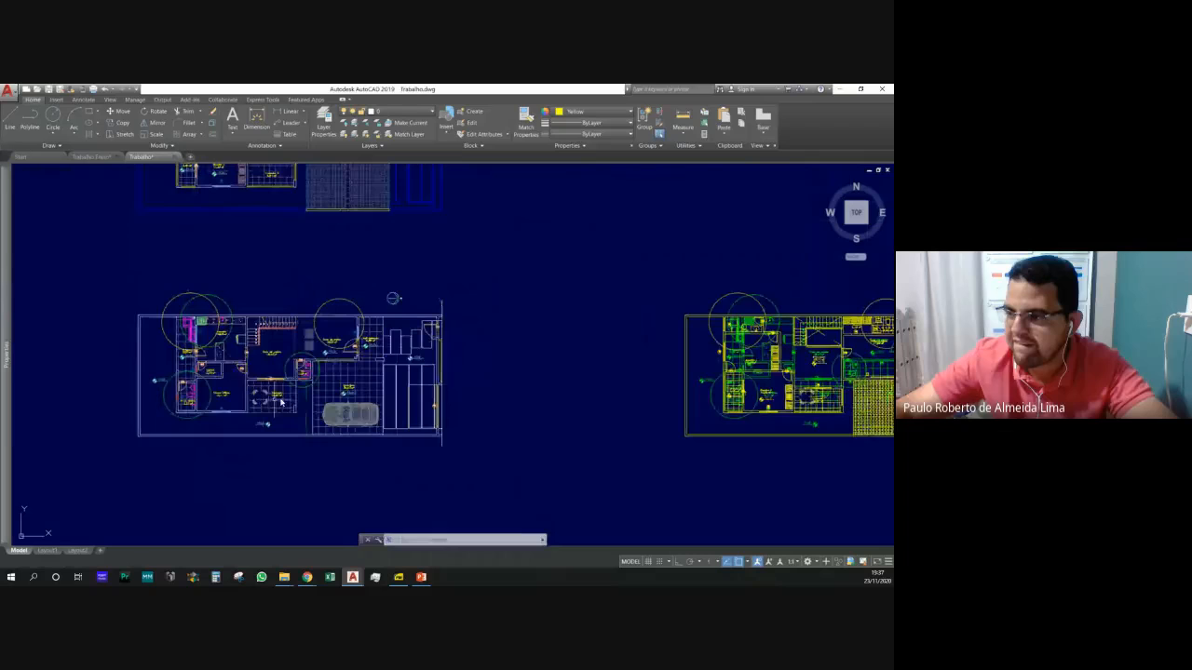
key("Escape")
Examine the copied yellow circles on the ground-floor plan against the service area, kitchen shaft, living room and entrance hall.
scroll(309, 330, "up", 5)
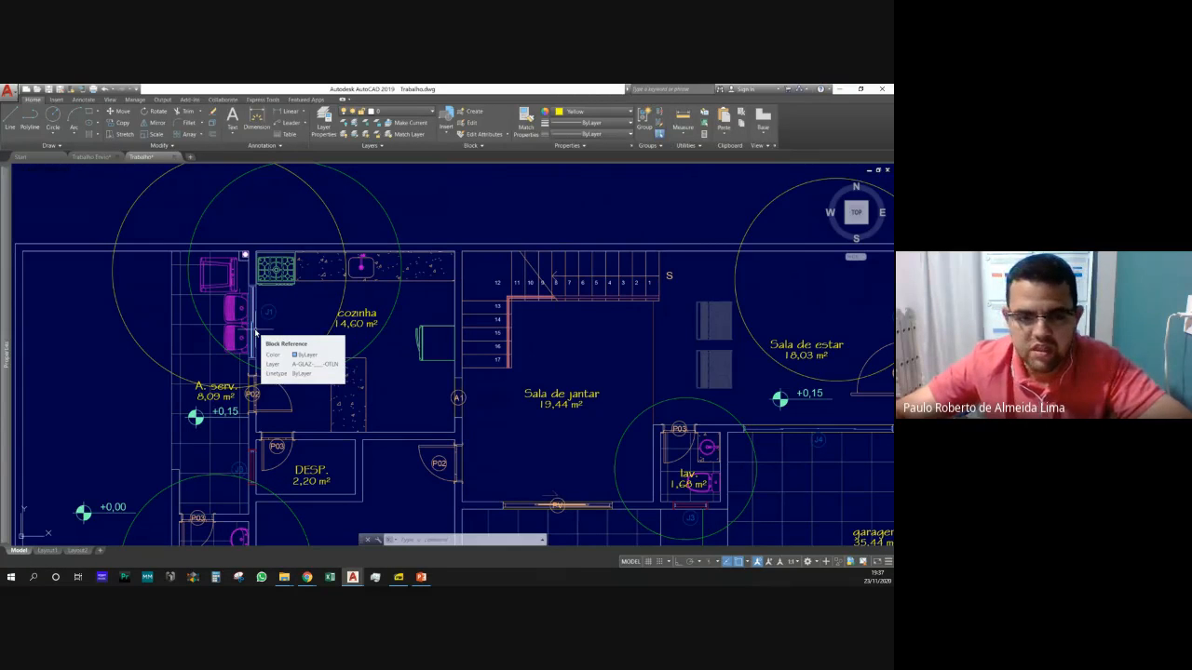
scroll(240, 257, "up", 5)
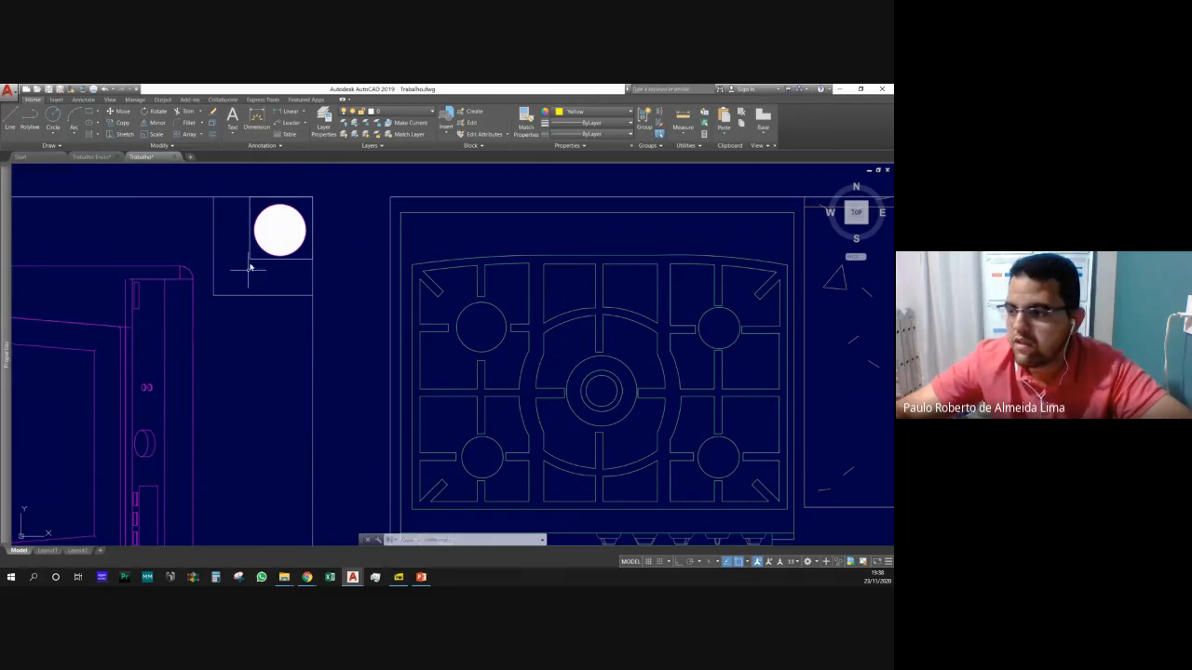
scroll(244, 247, "down", 8)
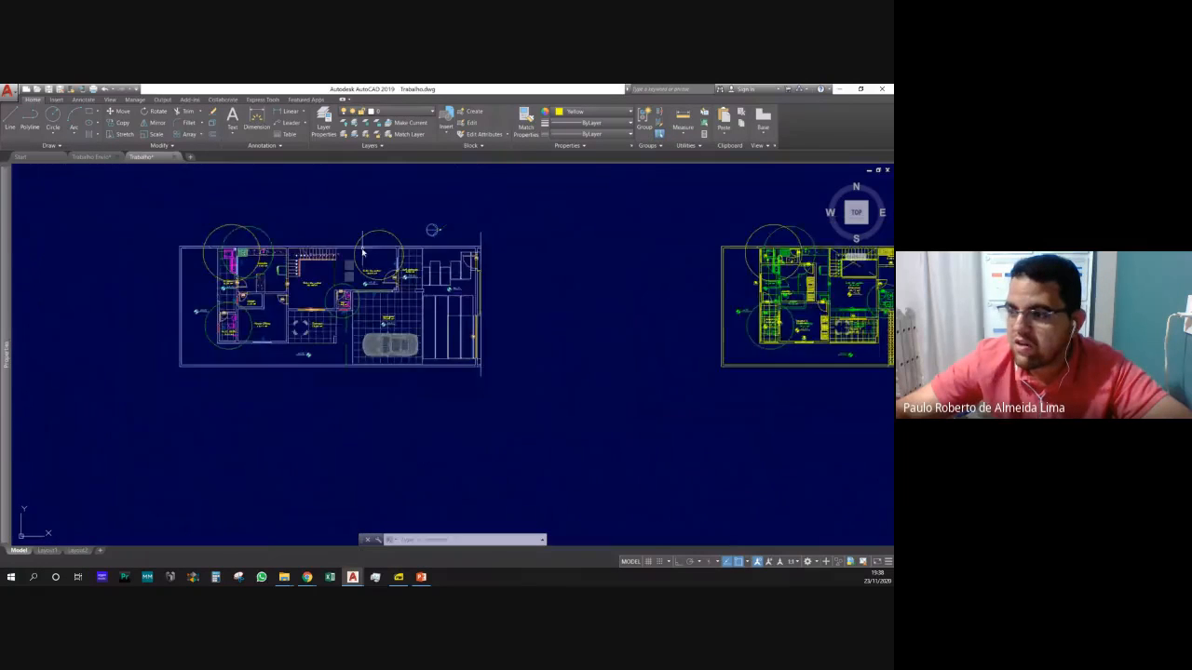
scroll(380, 252, "up", 6)
scroll(379, 257, "down", 5)
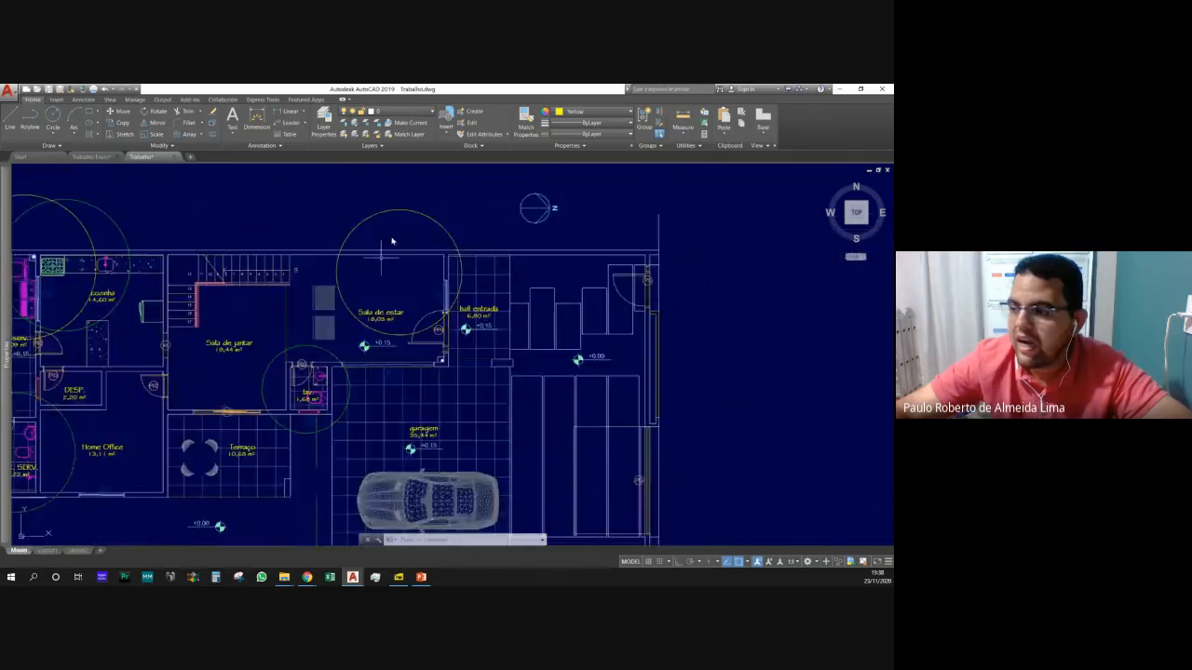
scroll(391, 245, "up", 5)
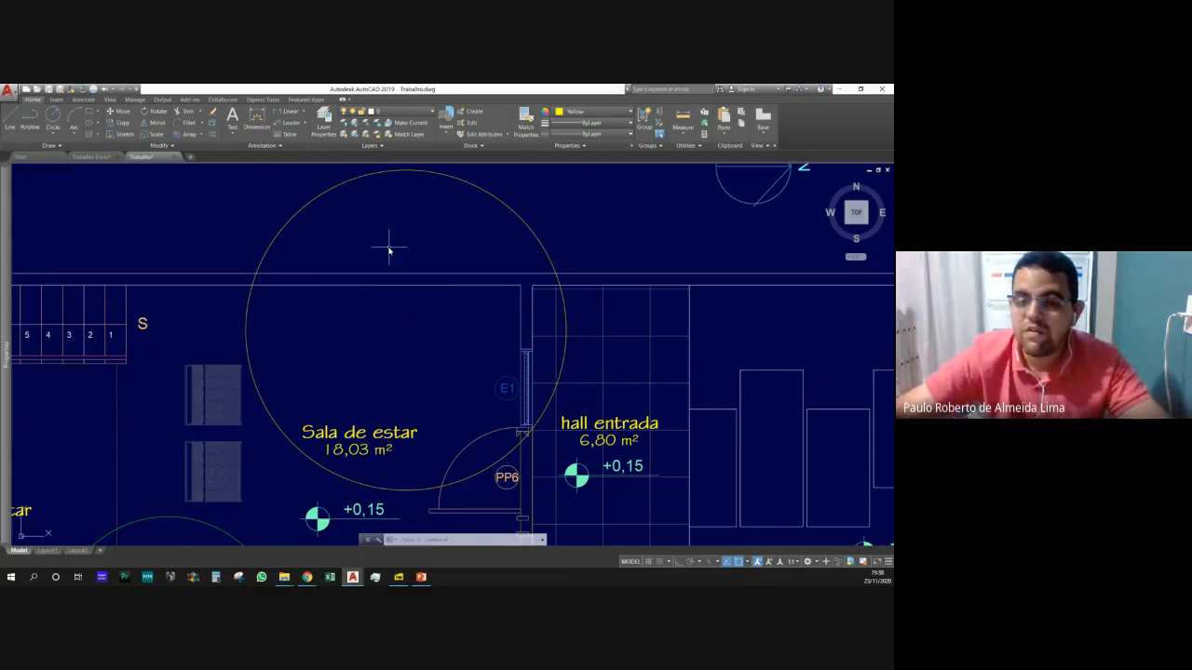
scroll(383, 230, "down", 5)
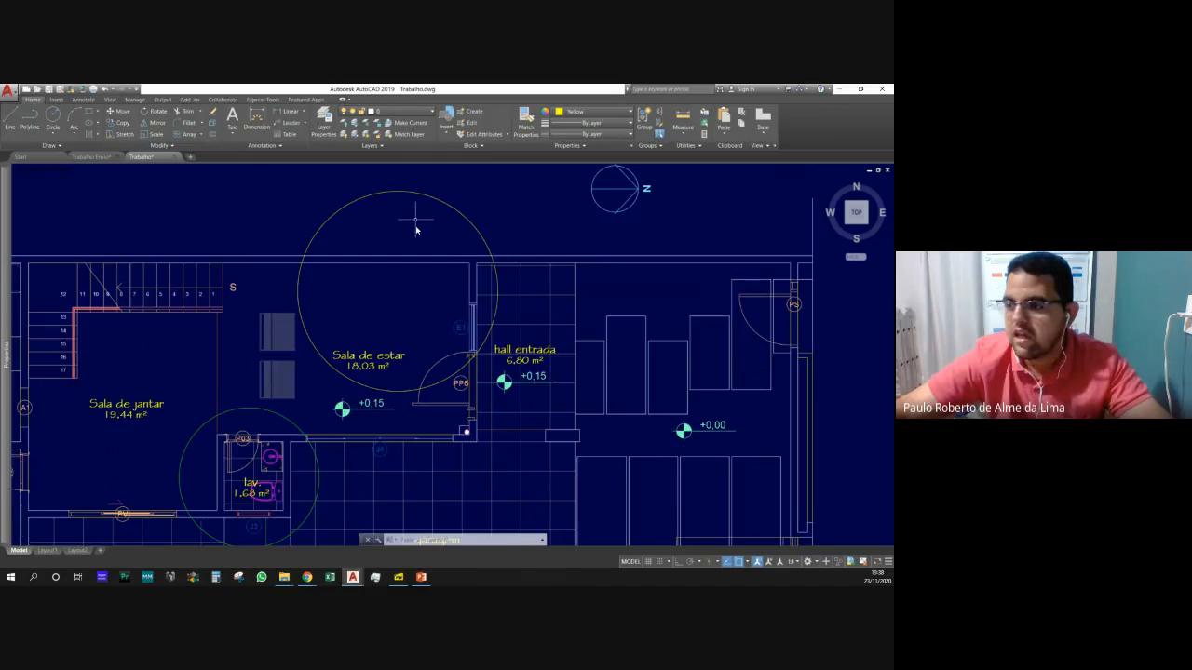
scroll(325, 271, "up", 3)
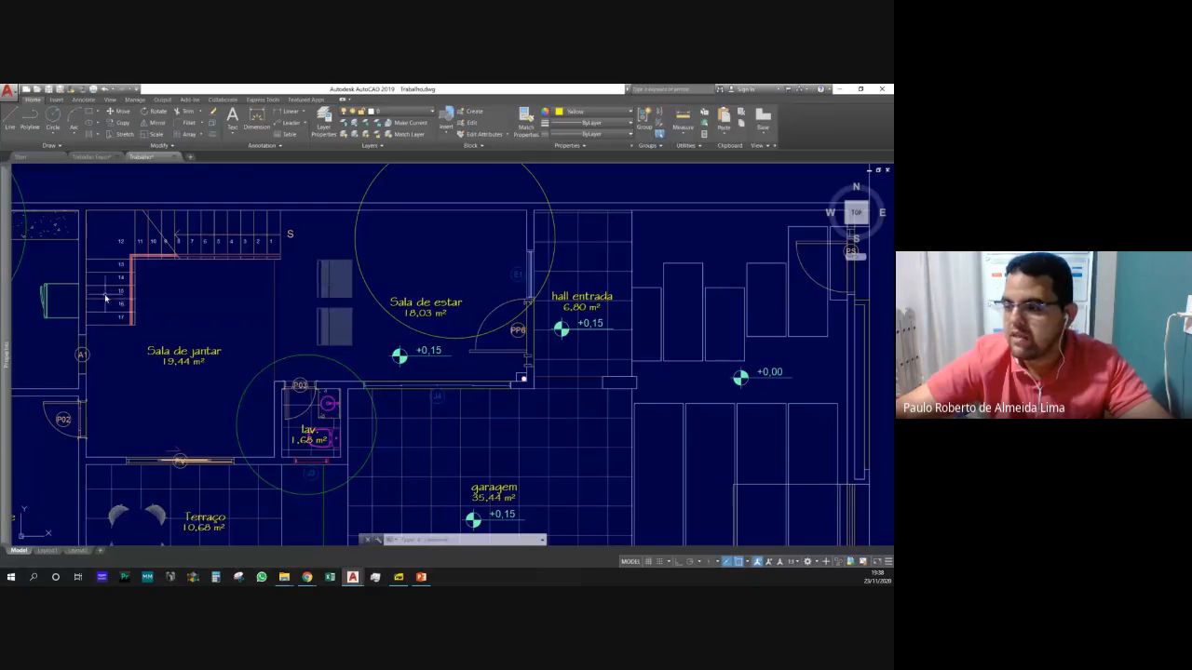
scroll(104, 298, "up", 2)
scroll(107, 300, "down", 2)
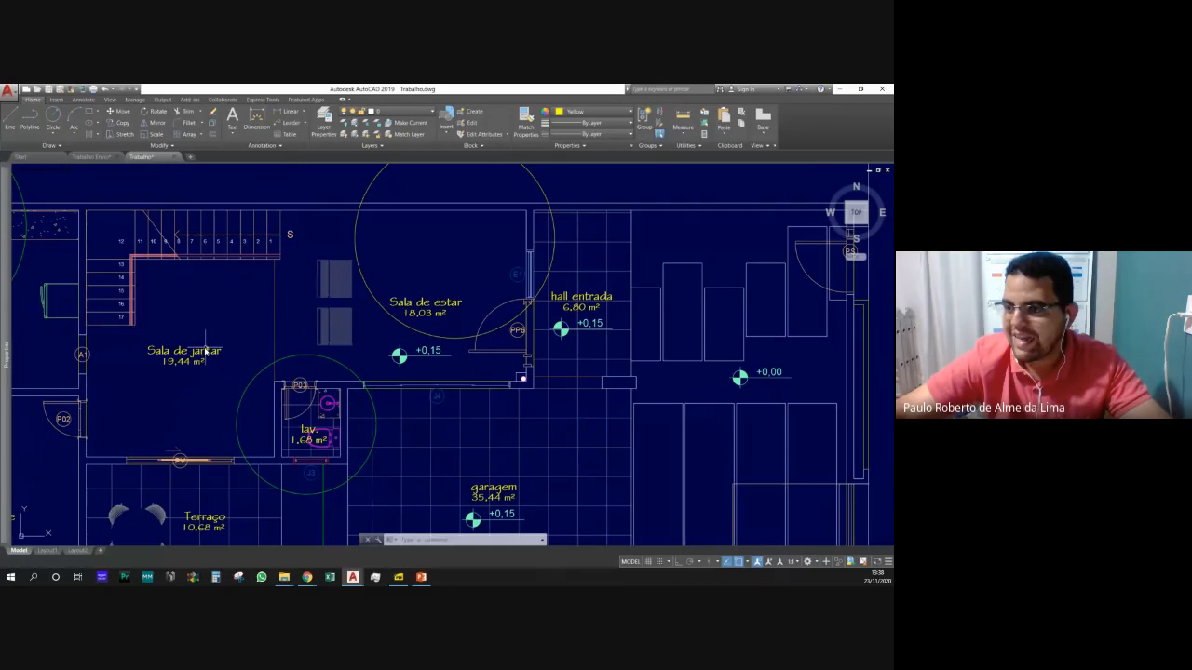
scroll(503, 238, "up", 2)
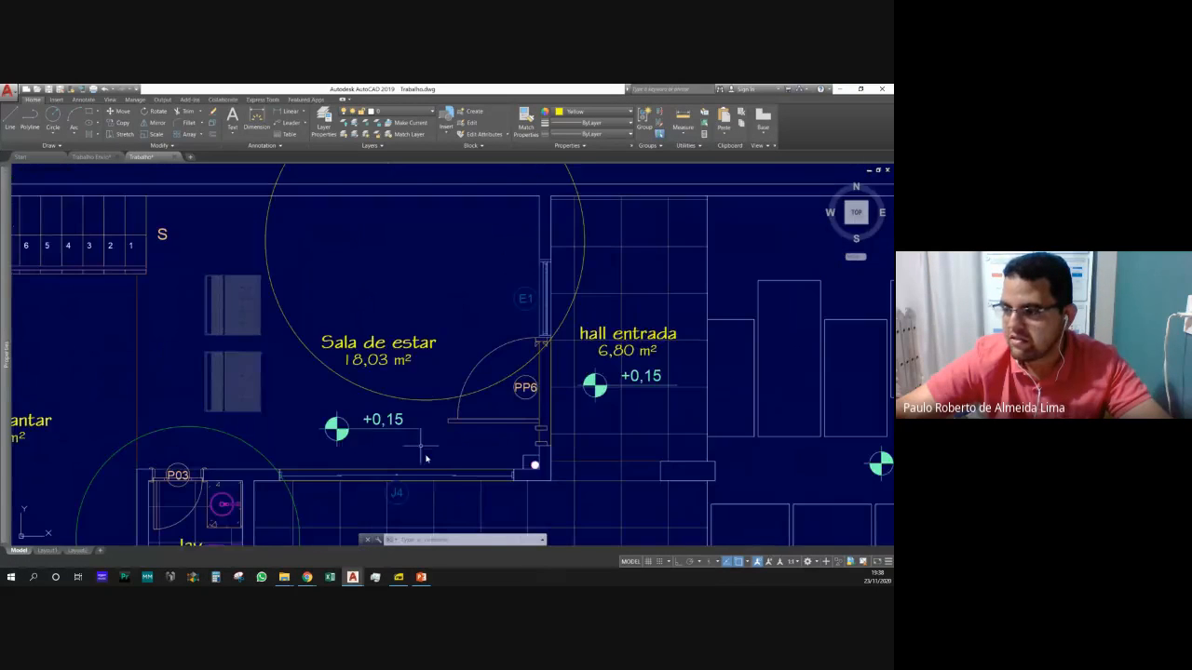
scroll(426, 454, "down", 2)
Erase the small shaft outline and the filled pipe circle inside it at the living room corner beside the entrance hall.
scroll(427, 454, "up", 2)
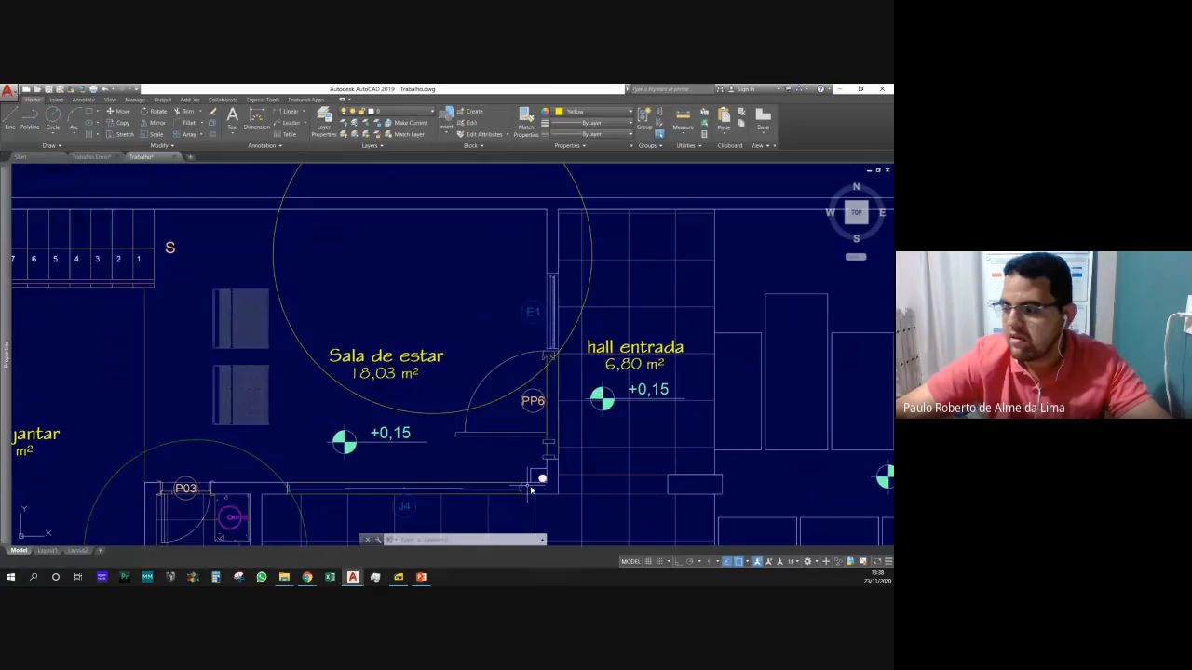
scroll(542, 476, "up", 5)
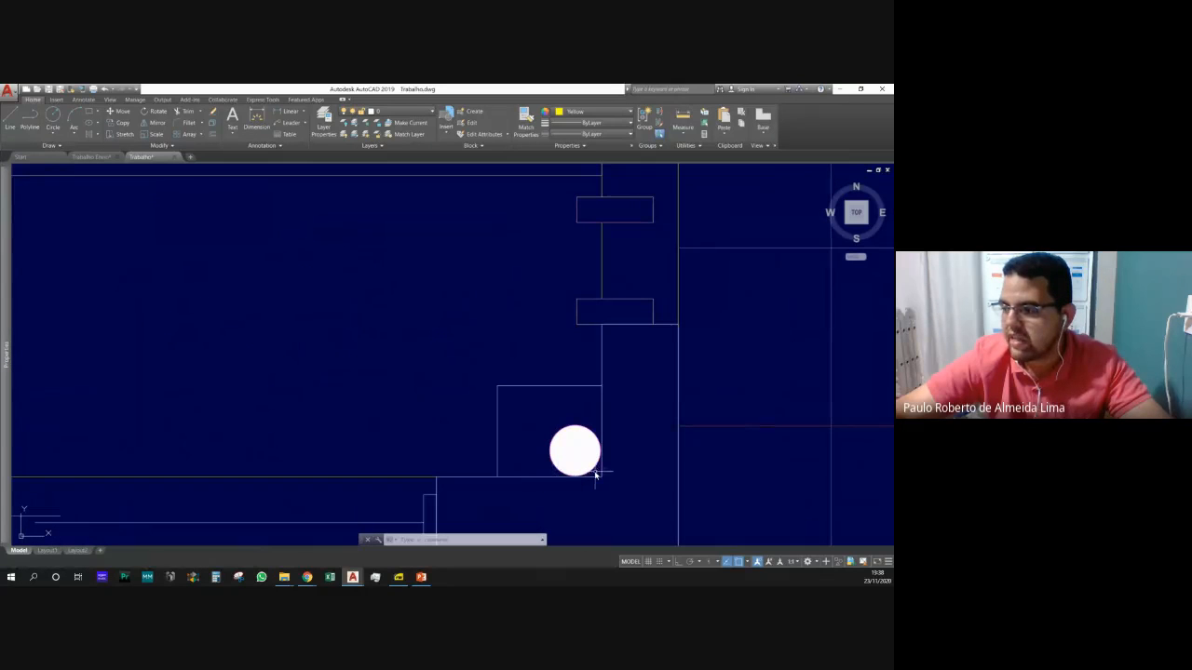
left_click(594, 477)
left_click(481, 388)
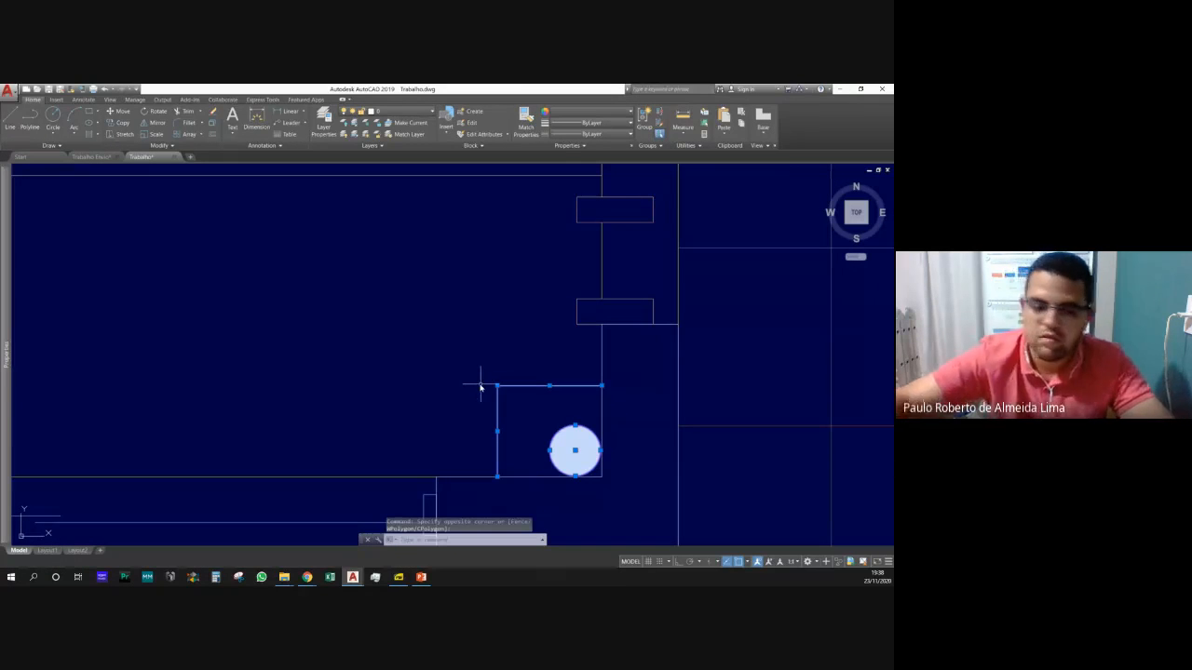
key("Delete")
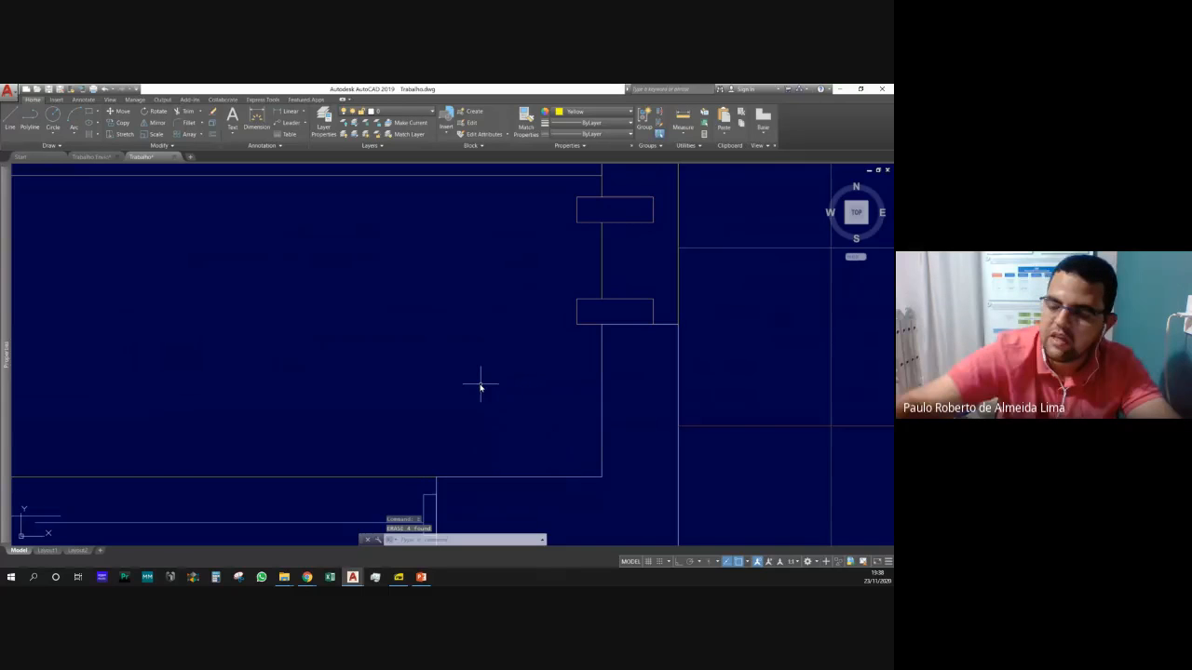
scroll(485, 413, "down", 4)
scroll(485, 414, "down", 4)
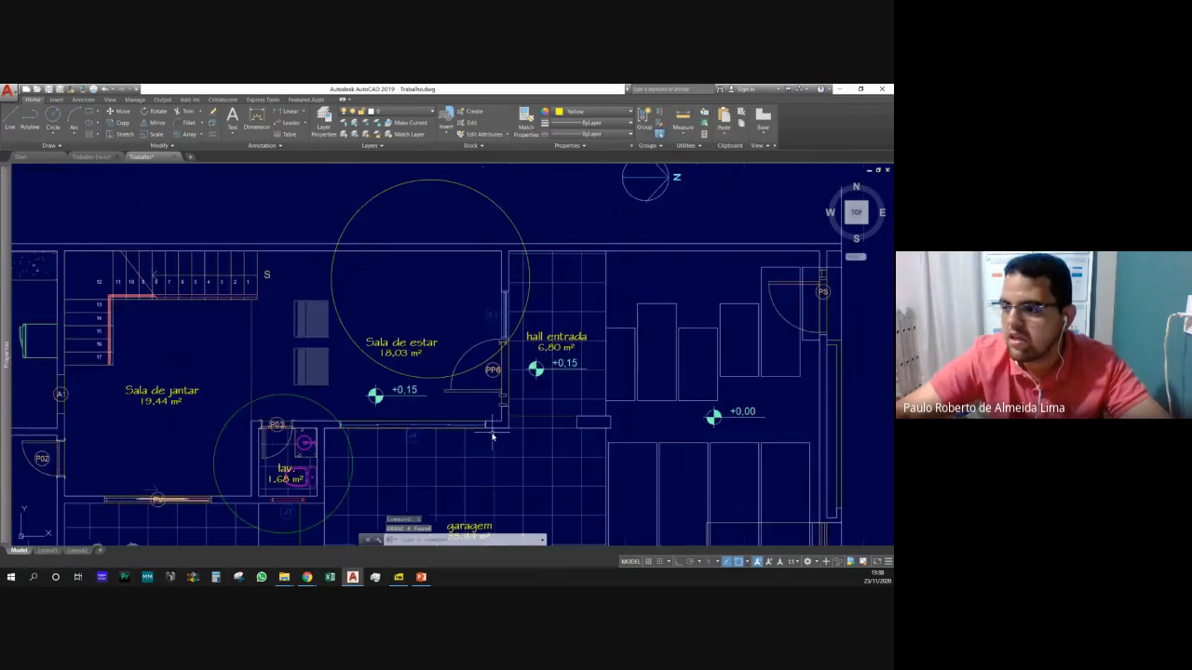
Compare the circled upper-floor bathrooms with the living room, entrance hall, garage and outdoor areas of the ground-floor plan.
scroll(324, 343, "up", 2)
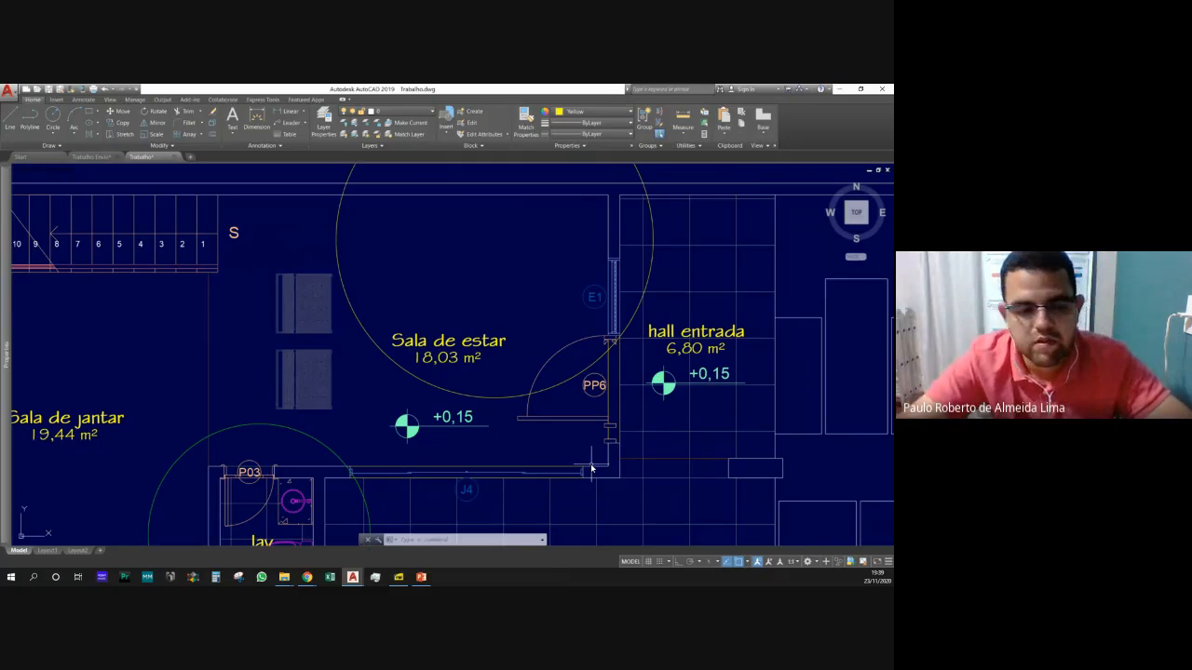
type("l")
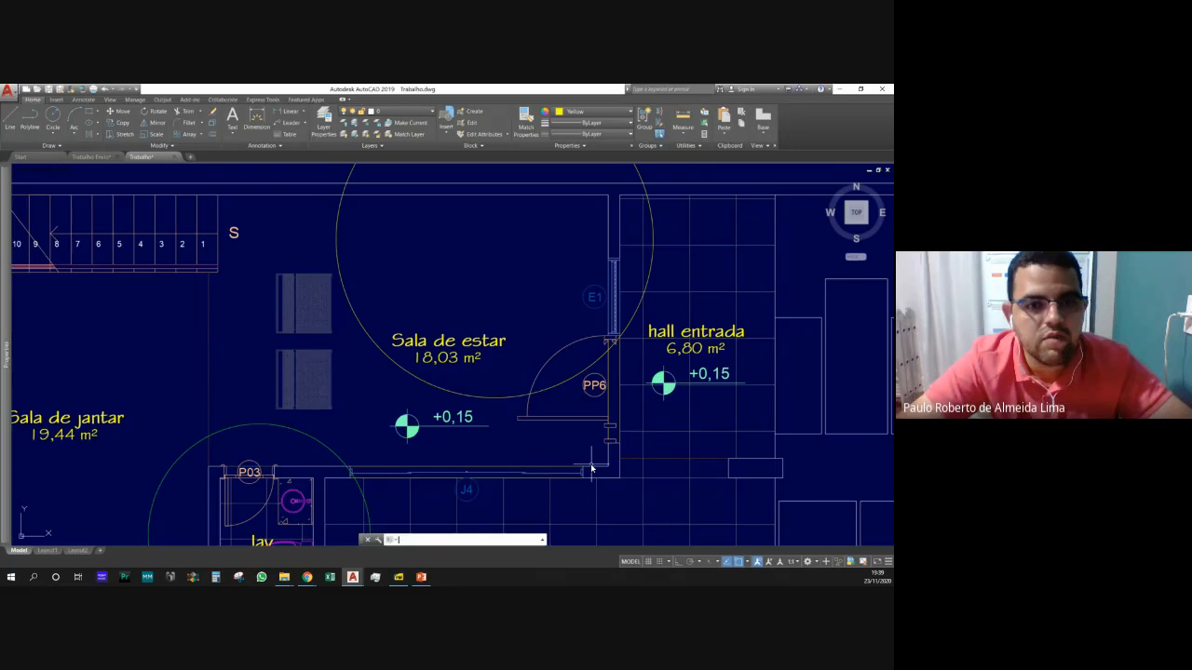
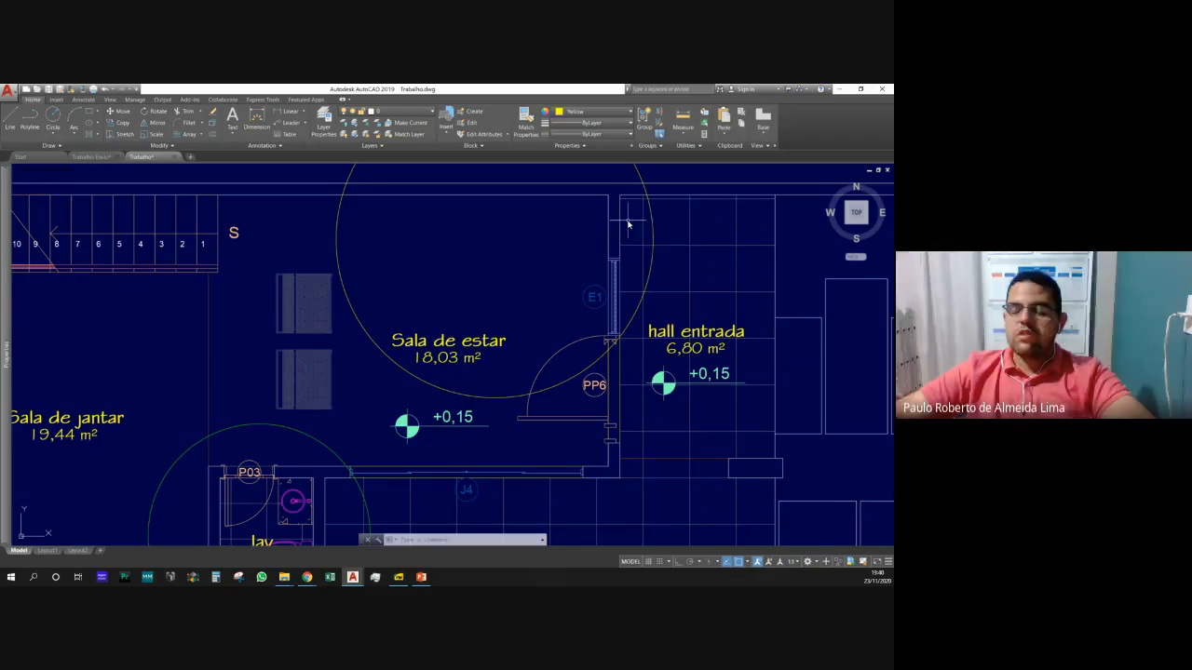
scroll(628, 224, "down", 6)
scroll(582, 289, "up", 4)
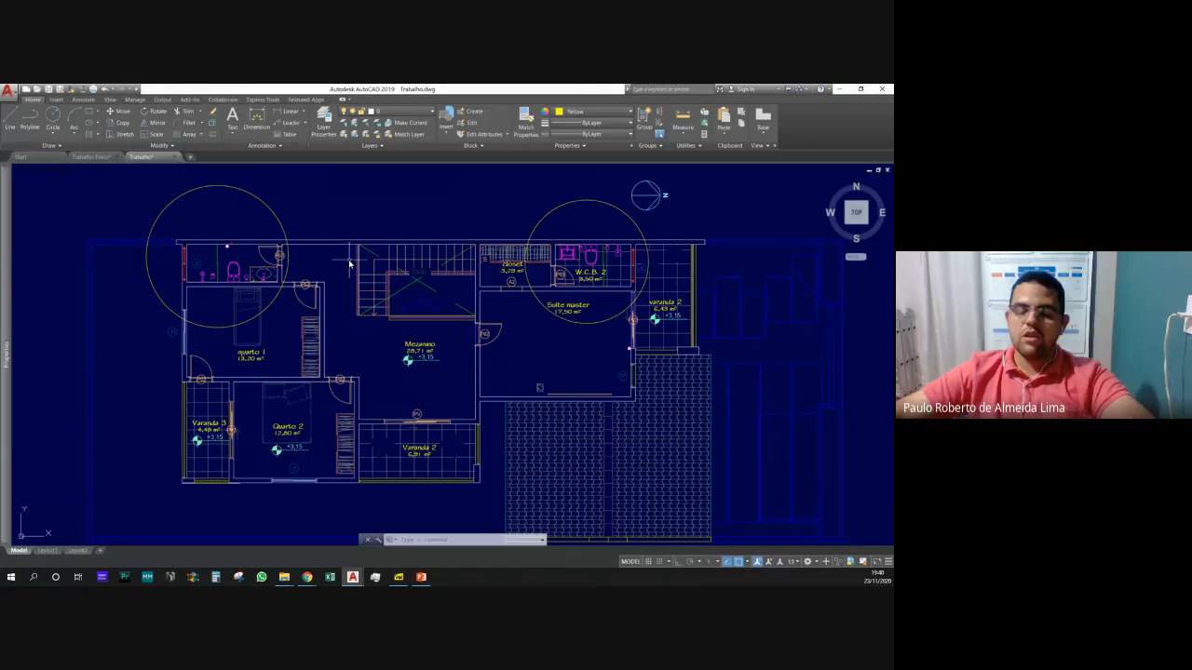
scroll(329, 221, "down", 5)
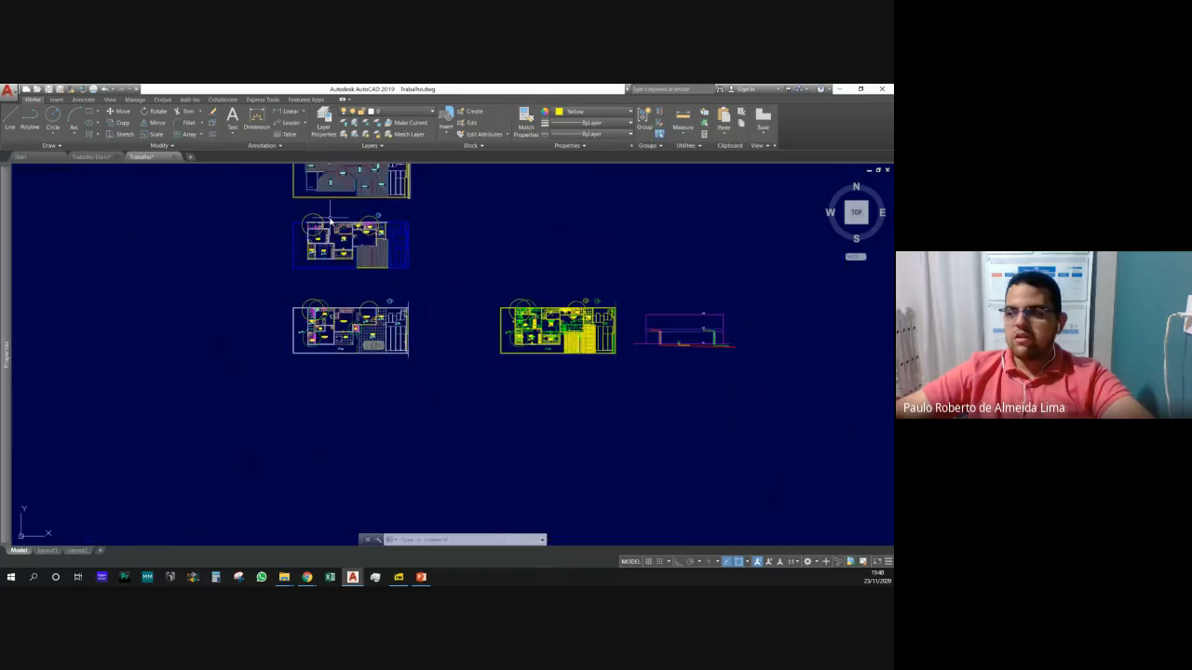
scroll(372, 330, "up", 8)
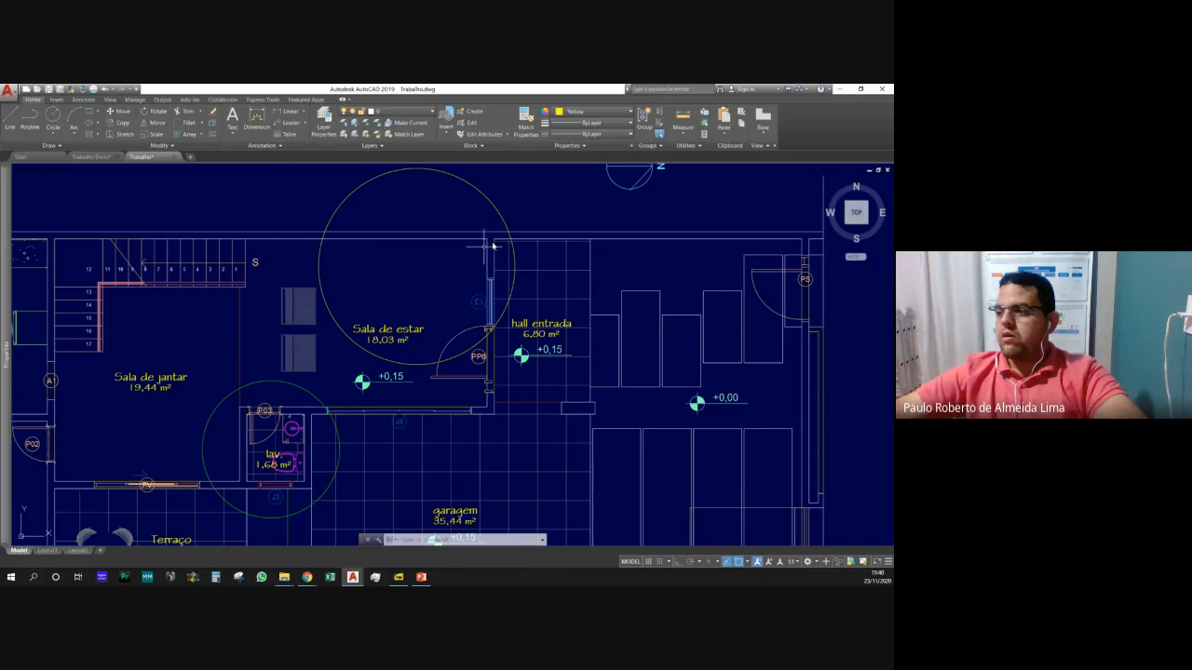
scroll(558, 247, "up", 4)
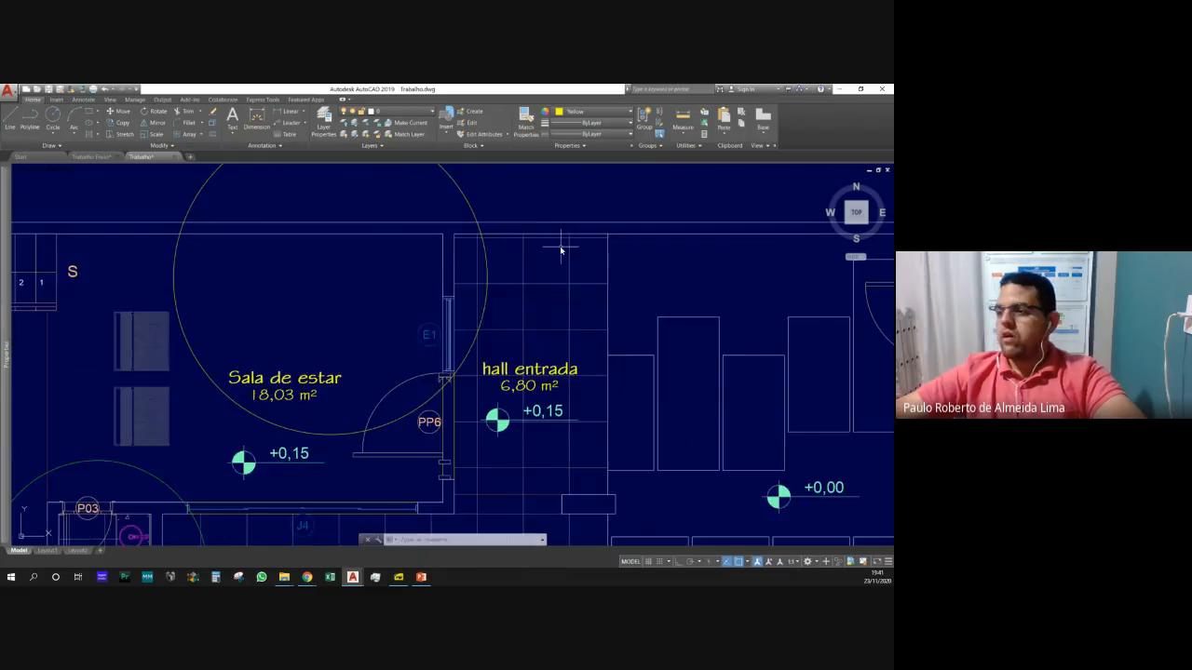
scroll(559, 247, "down", 2)
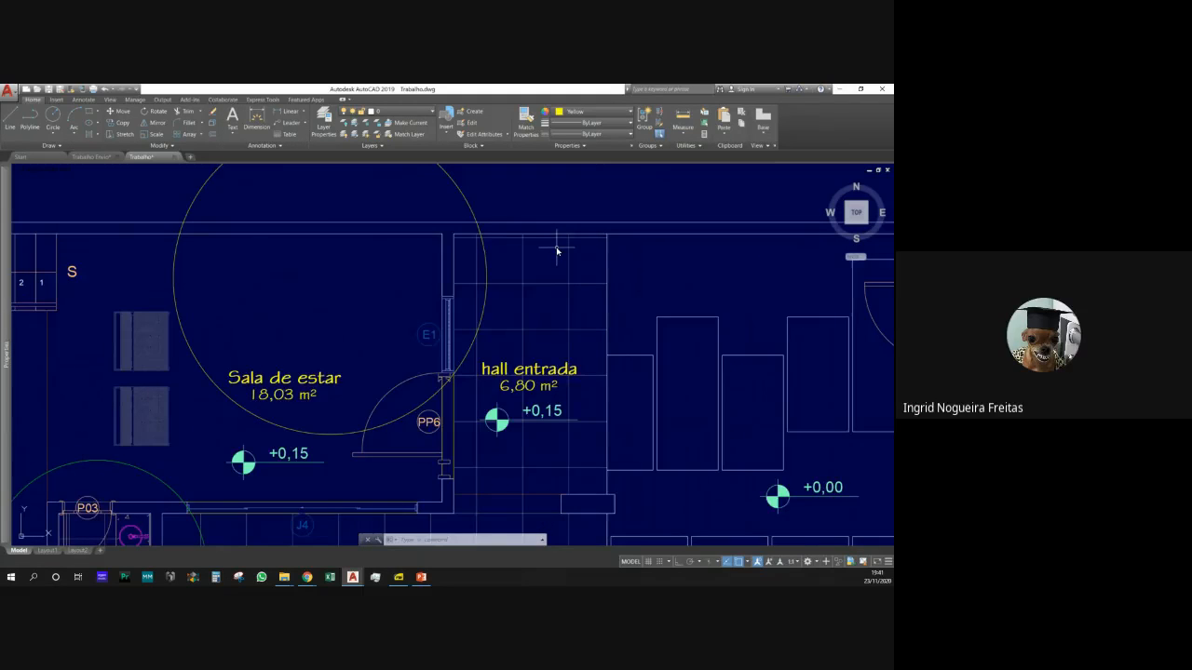
scroll(557, 249, "down", 2)
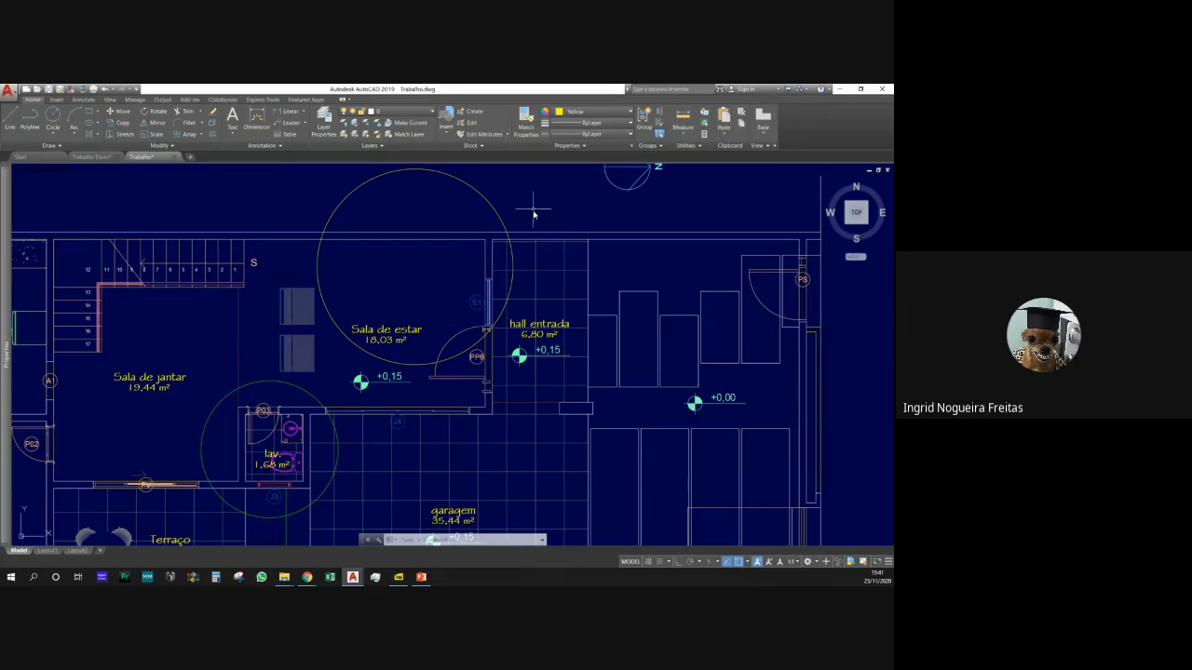
scroll(575, 452, "down", 2)
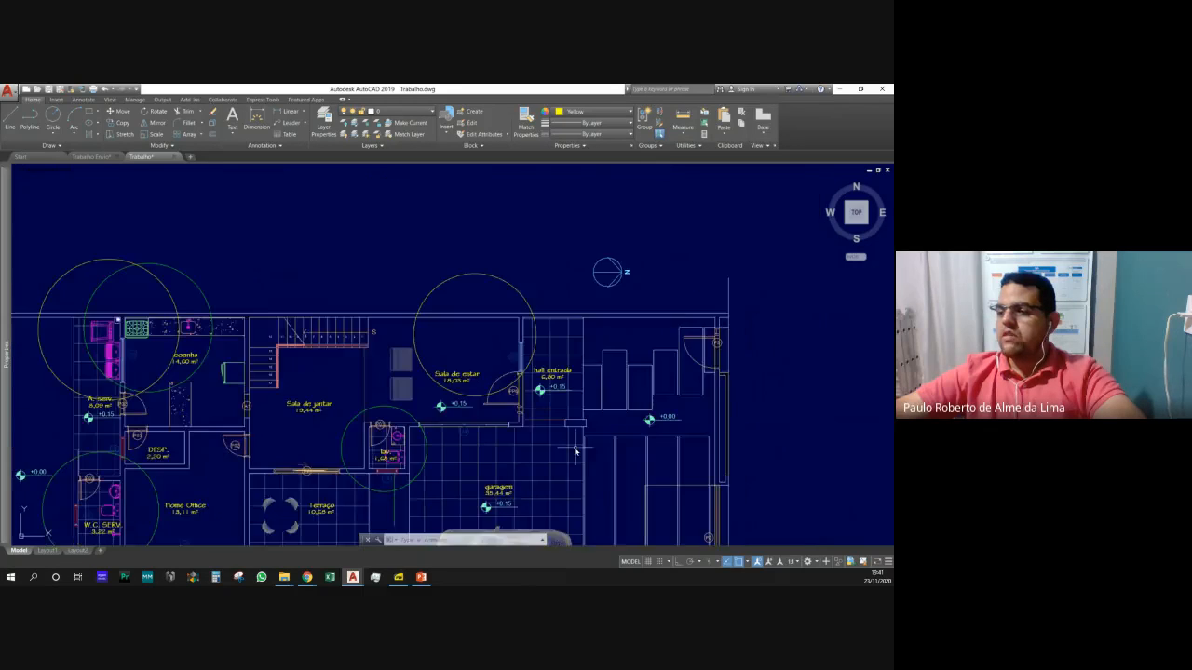
scroll(575, 452, "down", 5)
scroll(615, 373, "up", 2)
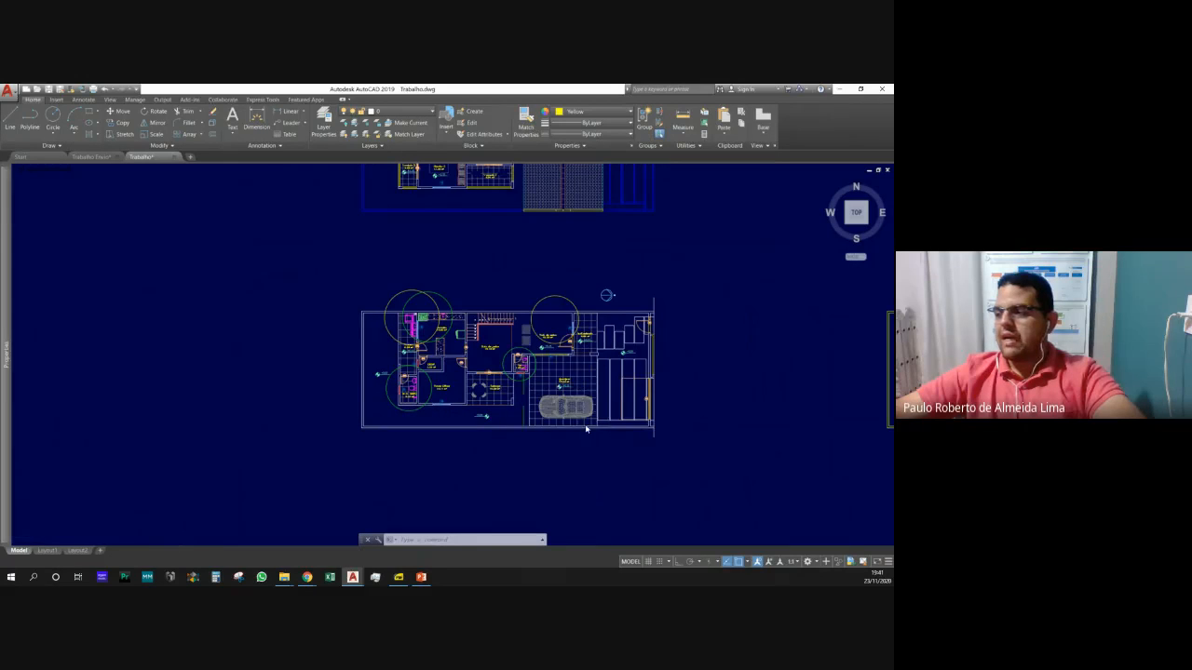
scroll(586, 425, "up", 3)
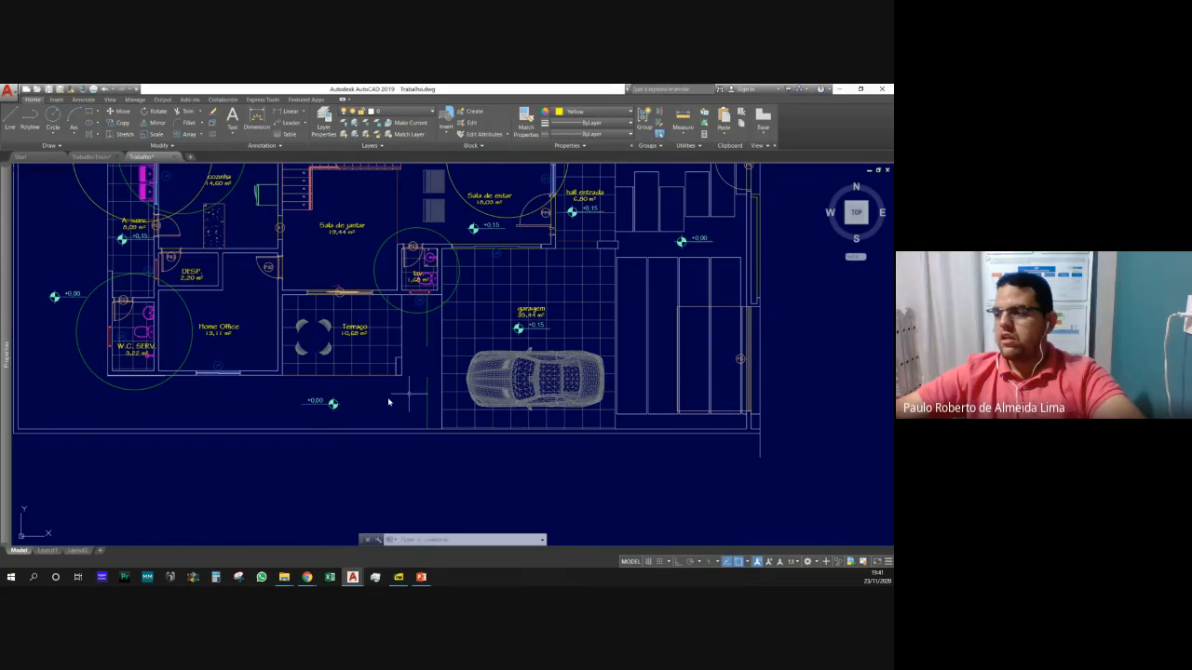
scroll(649, 487, "down", 3)
scroll(500, 191, "up", 5)
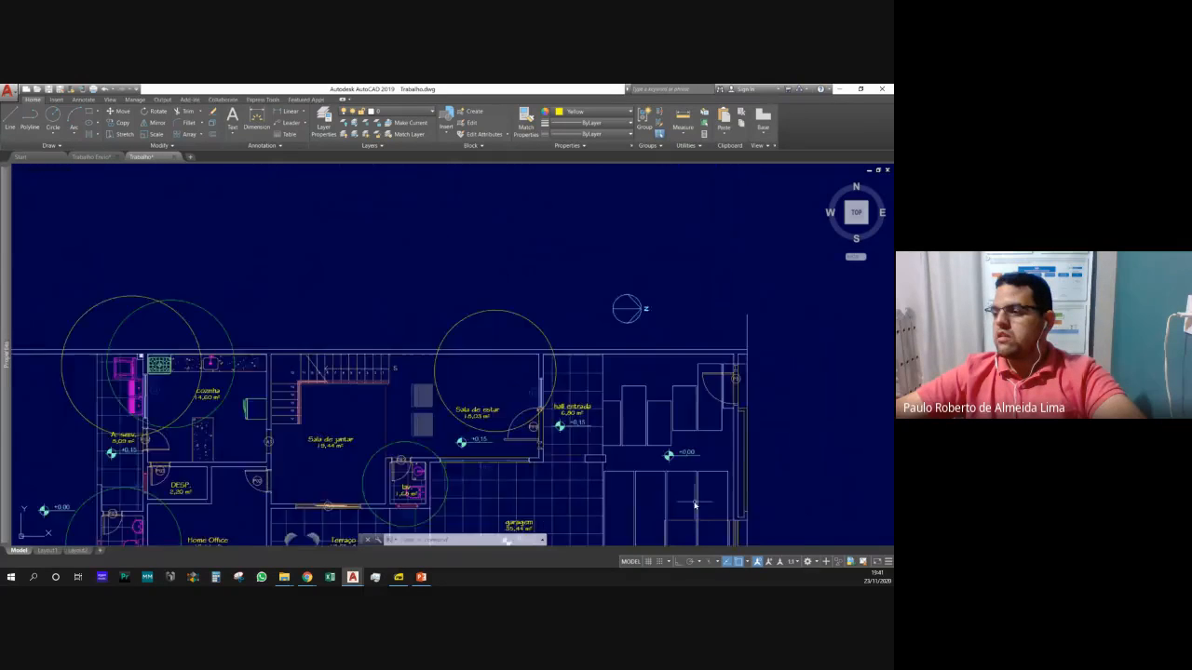
Draw a 0.10 by 0.10 square from the inner wall corner of the entrance hall beside the living room.
scroll(489, 340, "down", 3)
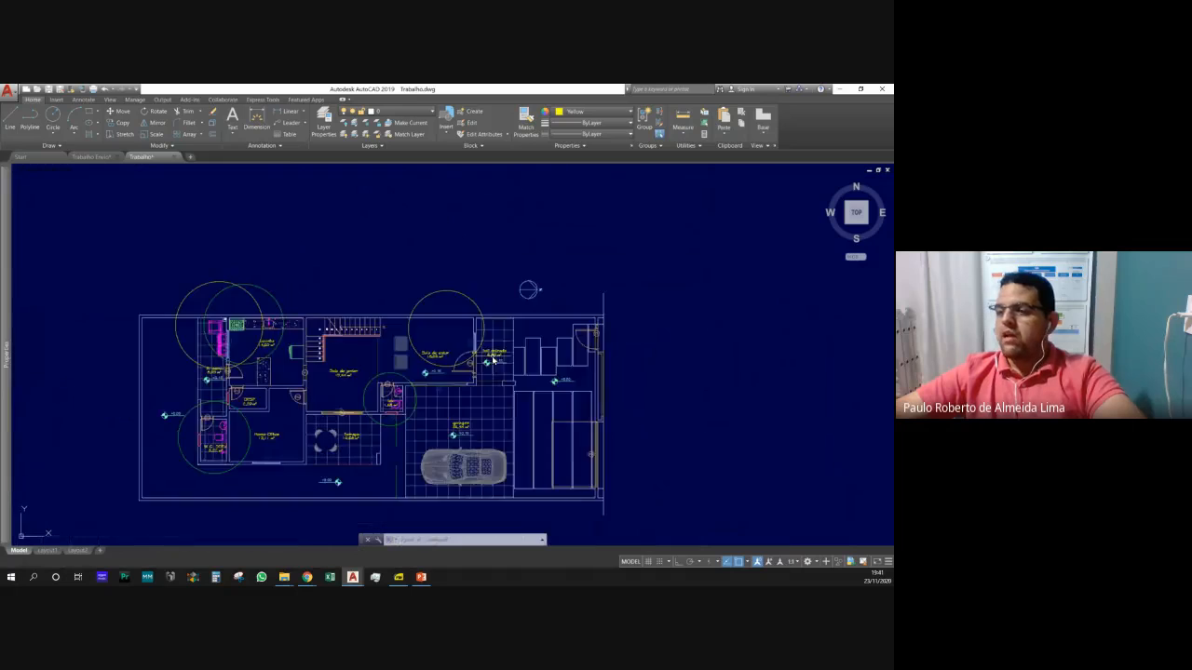
scroll(469, 269, "up", 6)
scroll(500, 251, "down", 2)
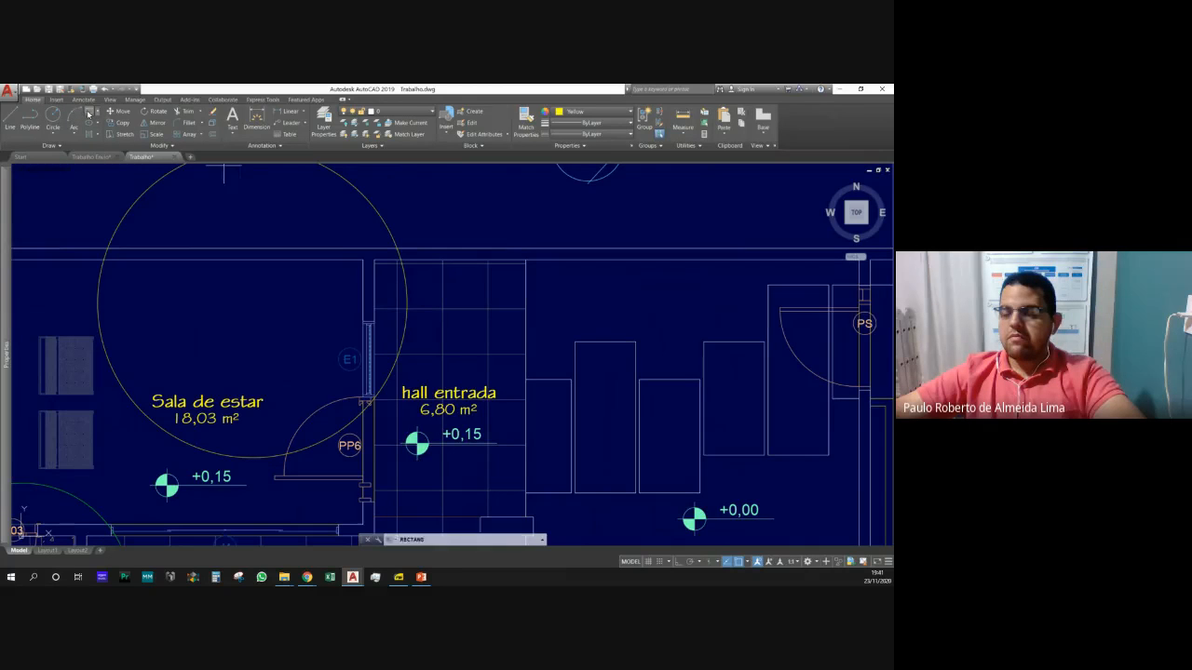
scroll(388, 296, "up", 5)
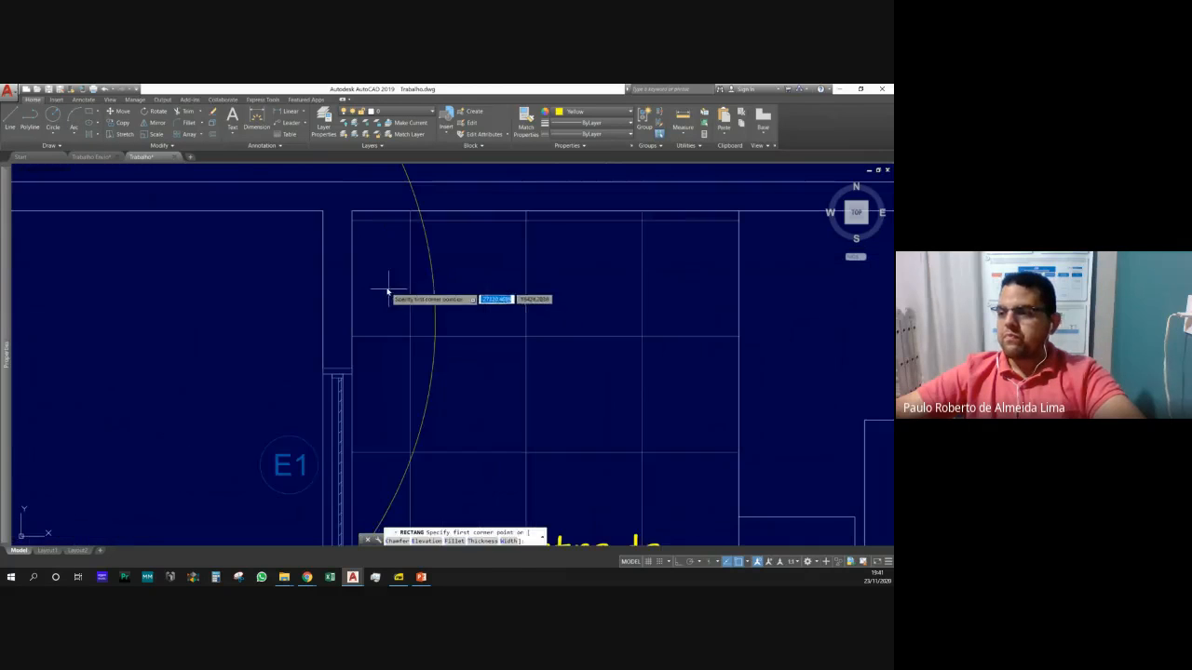
left_click(352, 211)
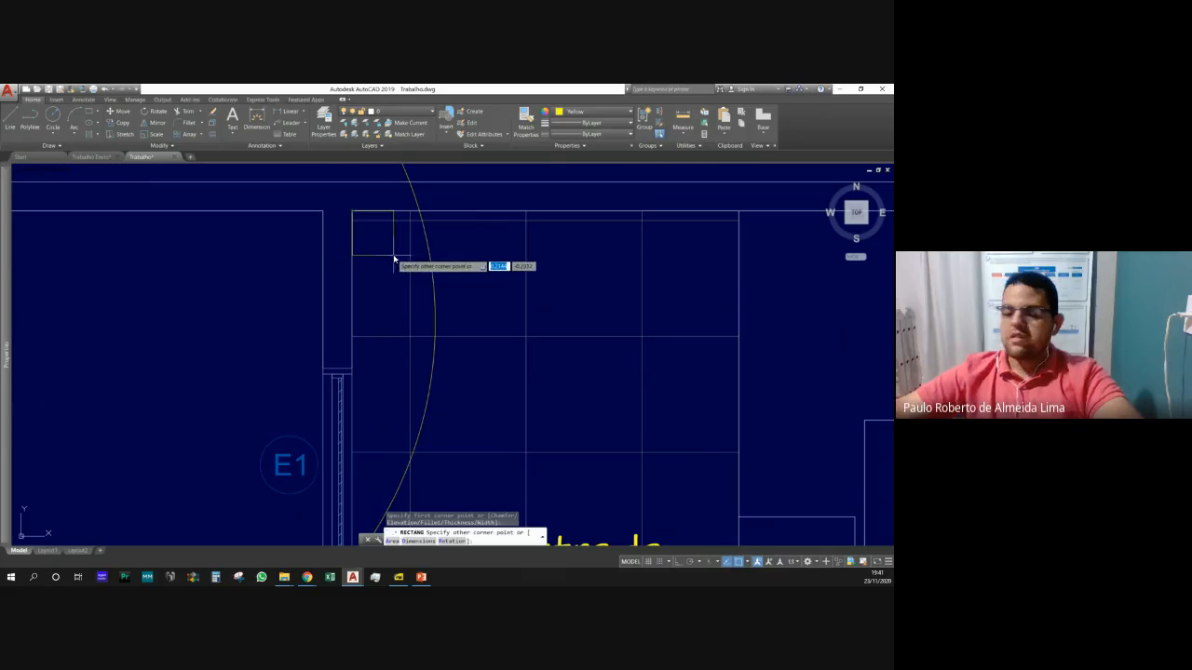
type("10")
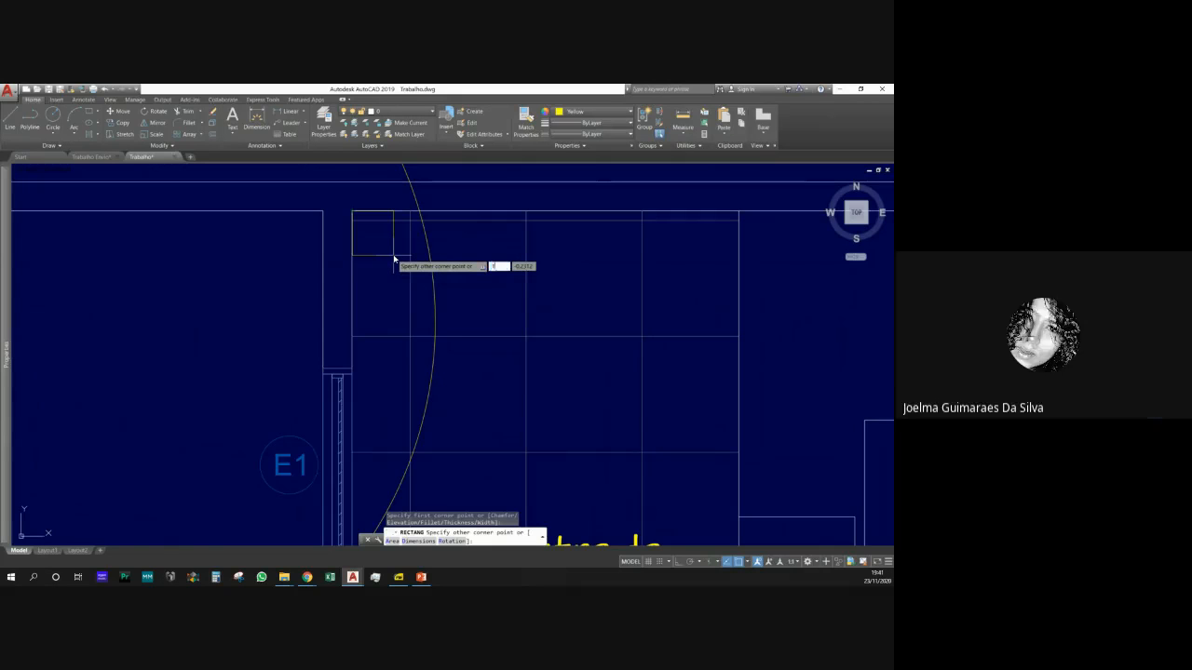
key("Tab")
type("10")
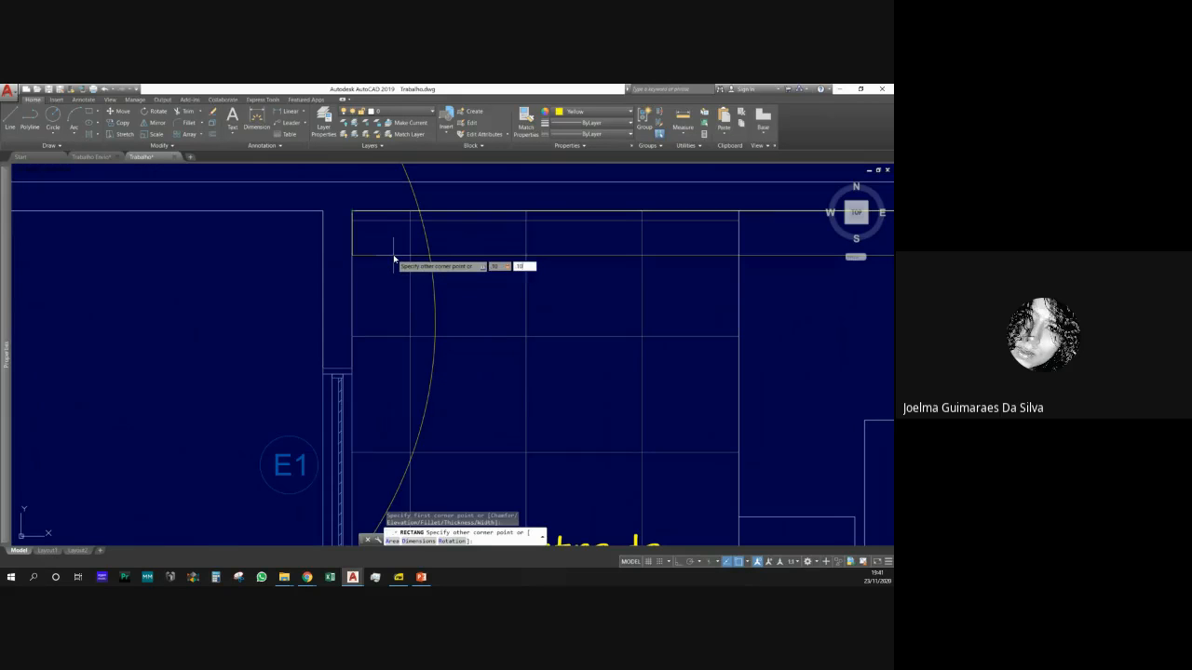
key("Return")
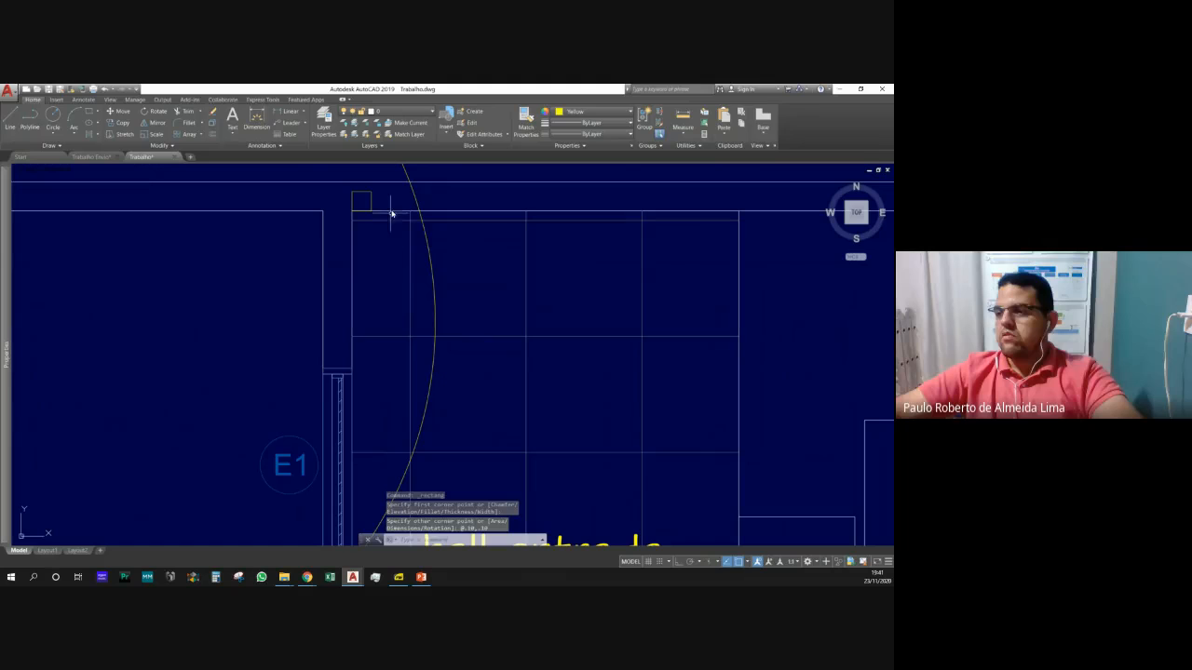
Move the small square by its upper-left corner onto the inner wall corner so it sits inside the entrance hall.
left_click(350, 198)
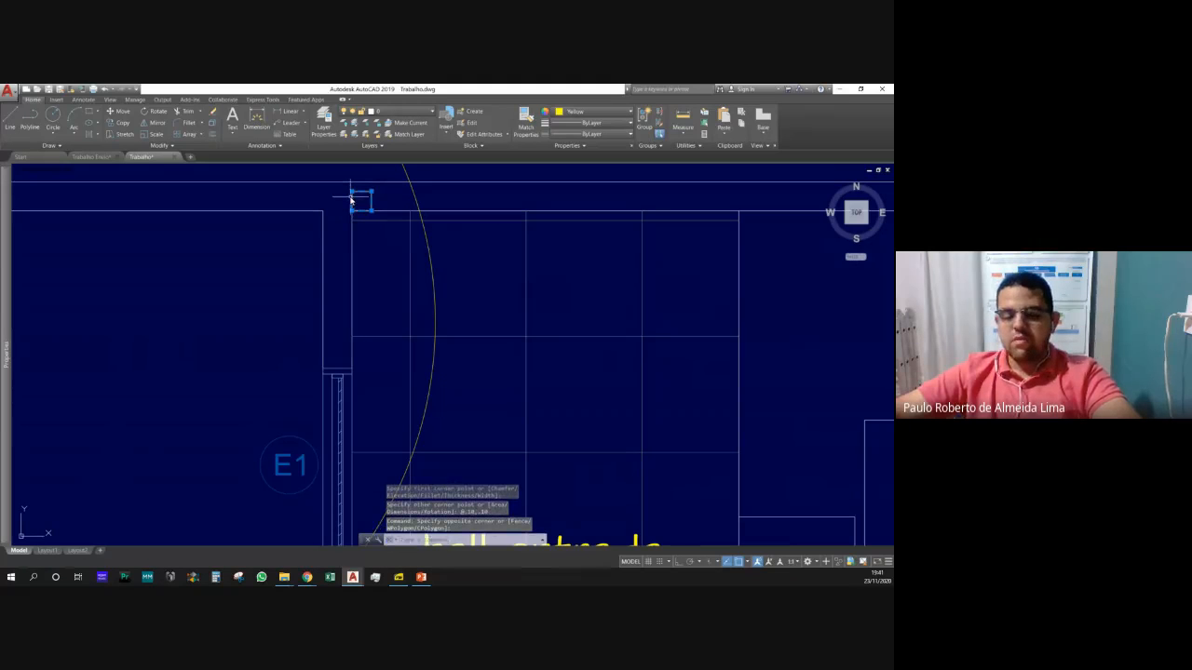
type("m")
key("Return")
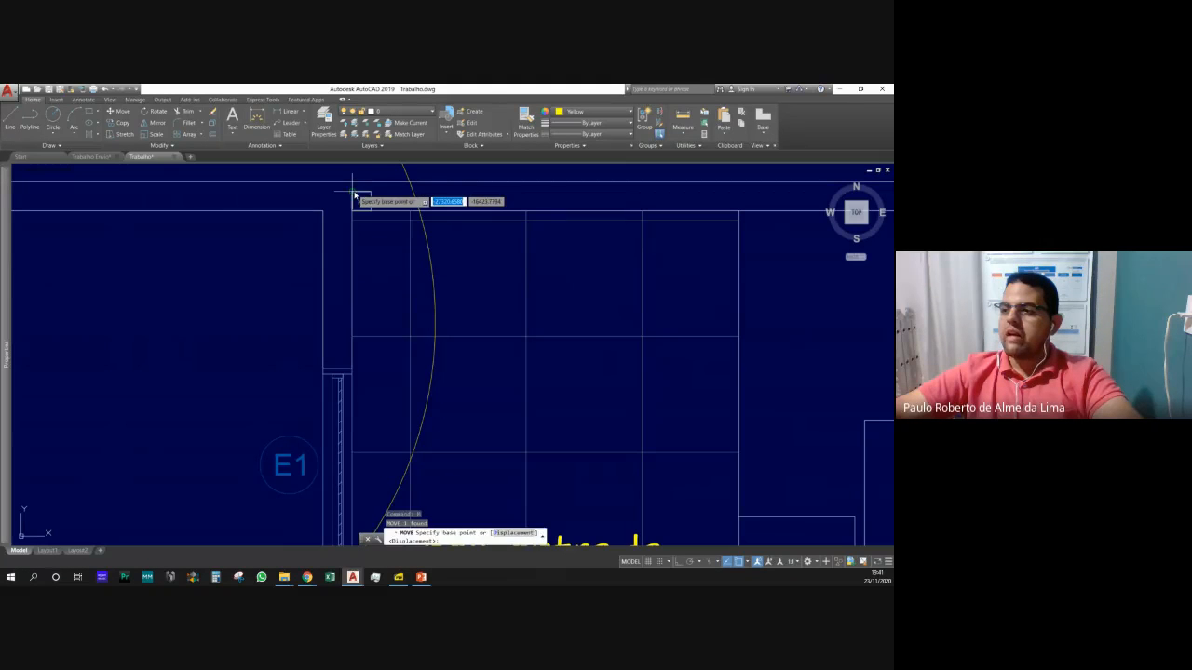
left_click(355, 197)
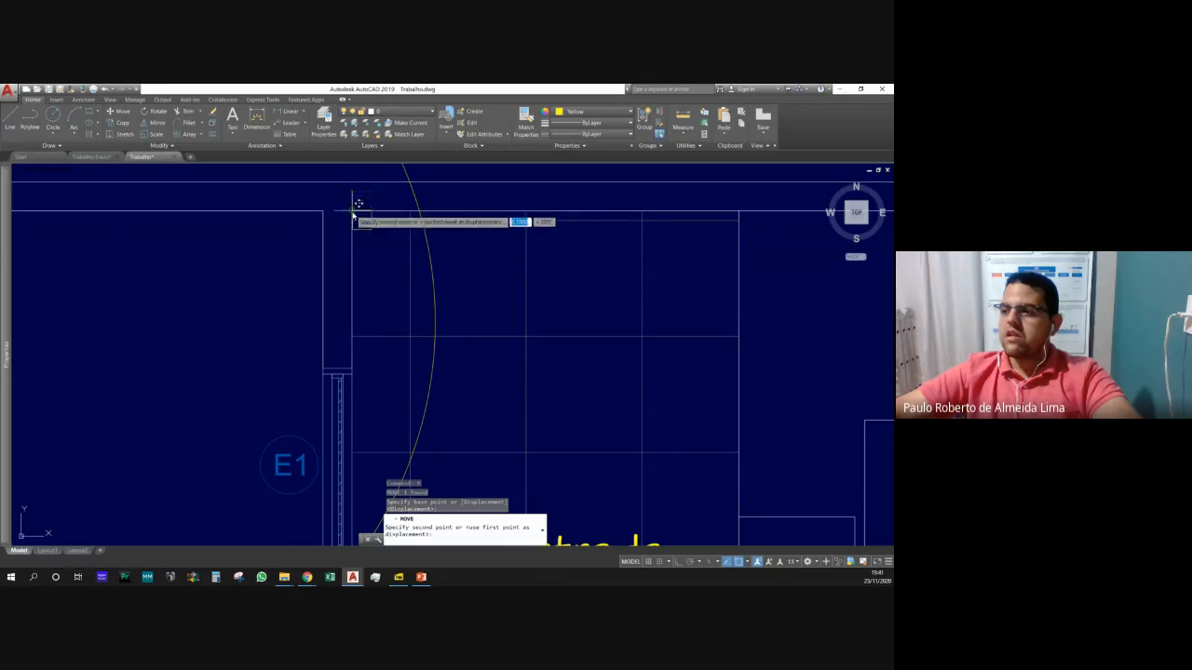
left_click(354, 213)
scroll(409, 274, "down", 5)
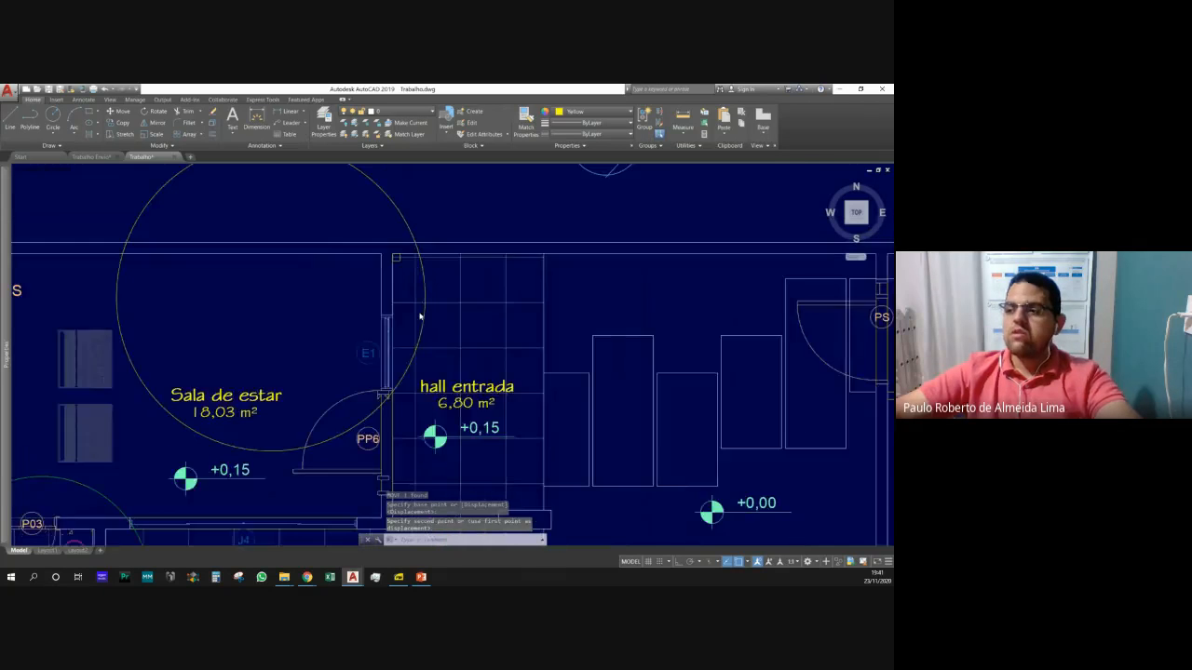
scroll(419, 317, "down", 3)
key("Escape")
key("Escape")
key("Escape")
Offset the small square outward by 0.15 to outline the pipe shaft.
scroll(407, 288, "up", 8)
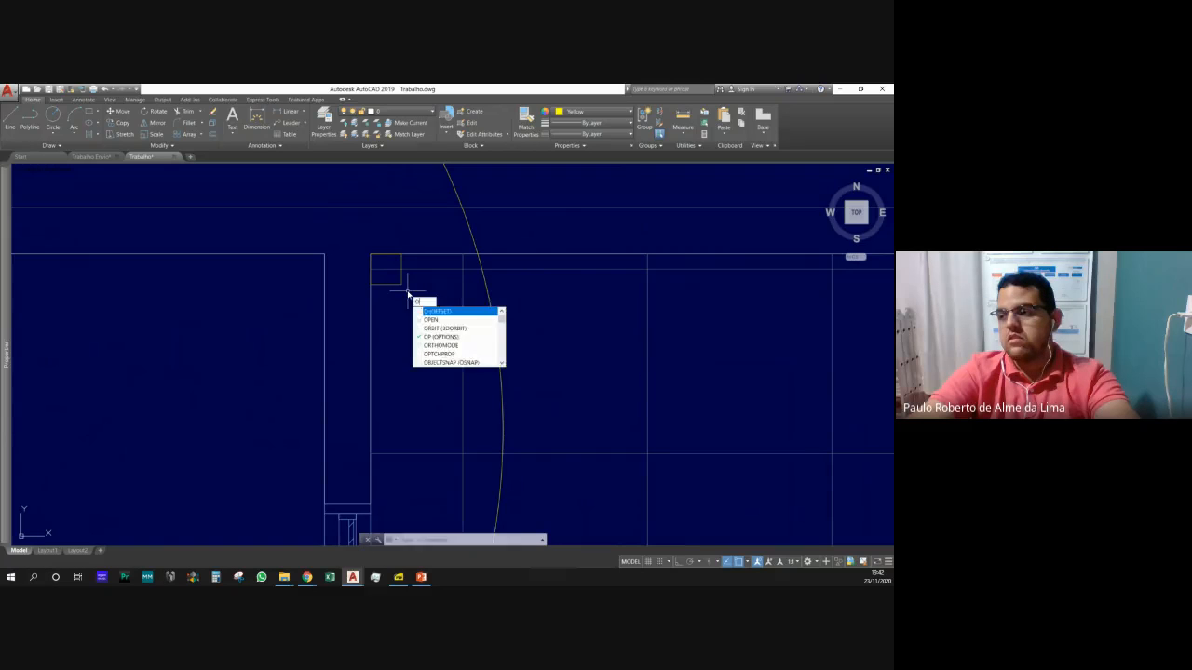
key("Return")
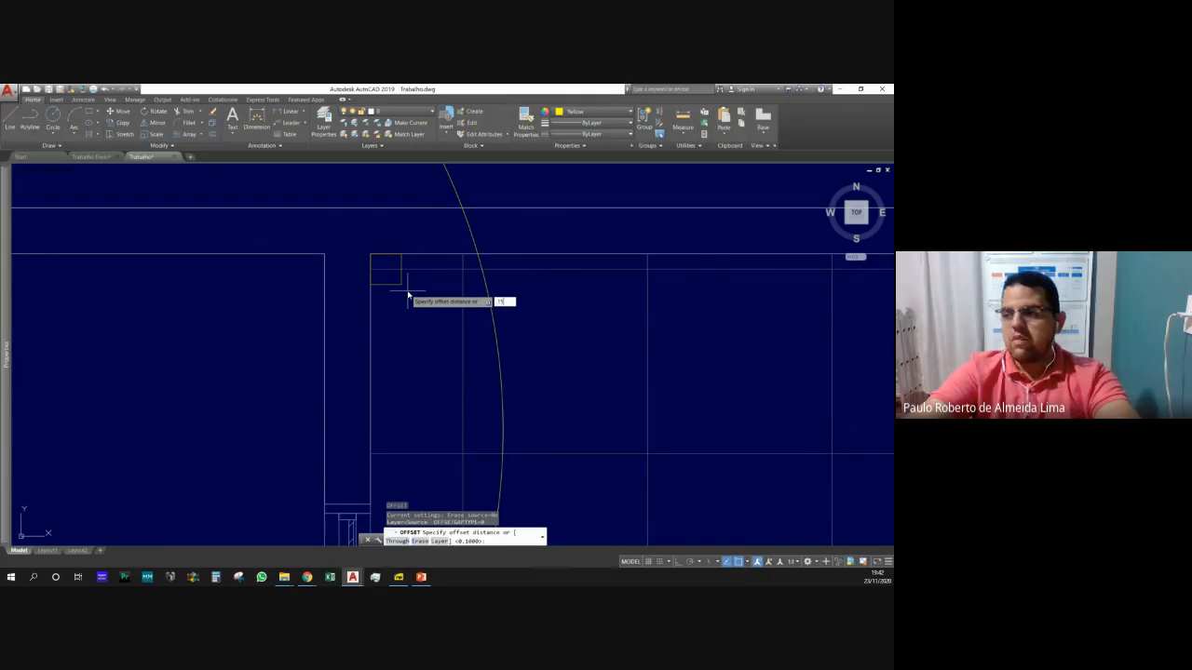
type("15")
key("Return")
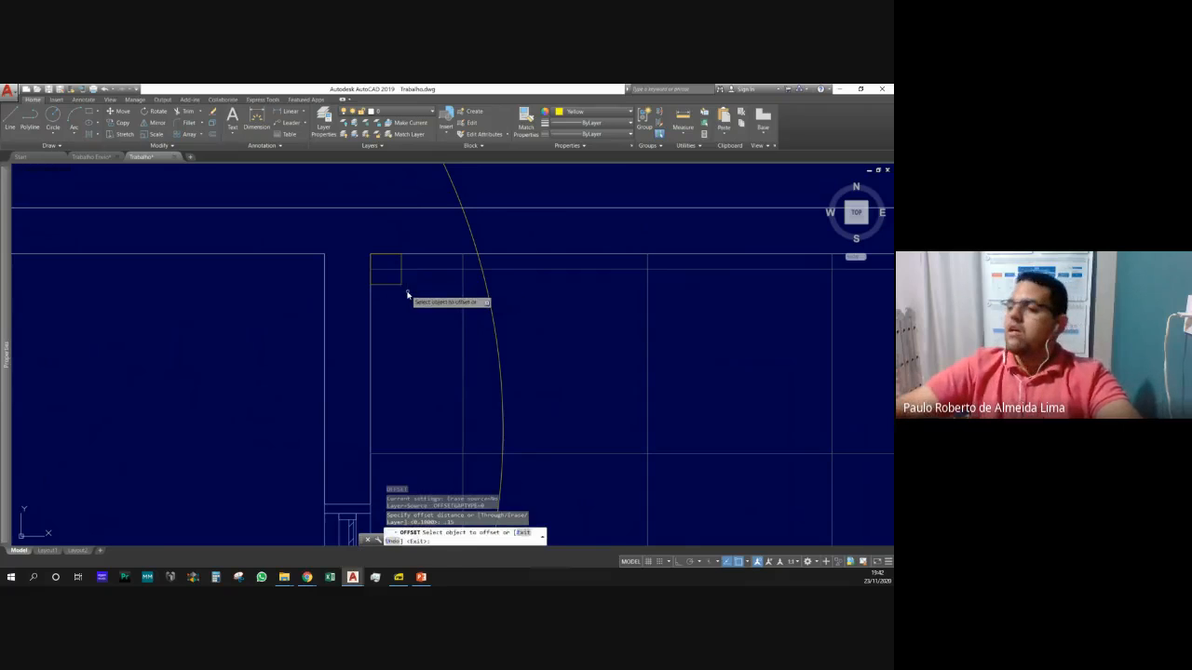
left_click(403, 278)
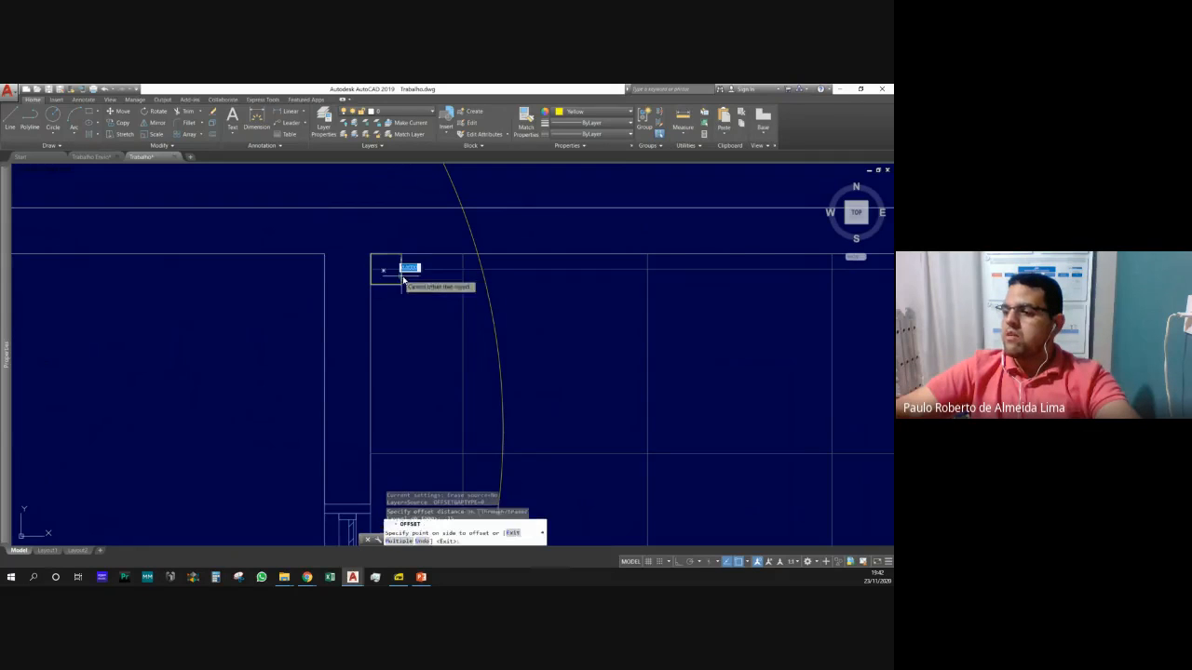
left_click(434, 300)
key("Escape")
key("Escape")
key("Escape")
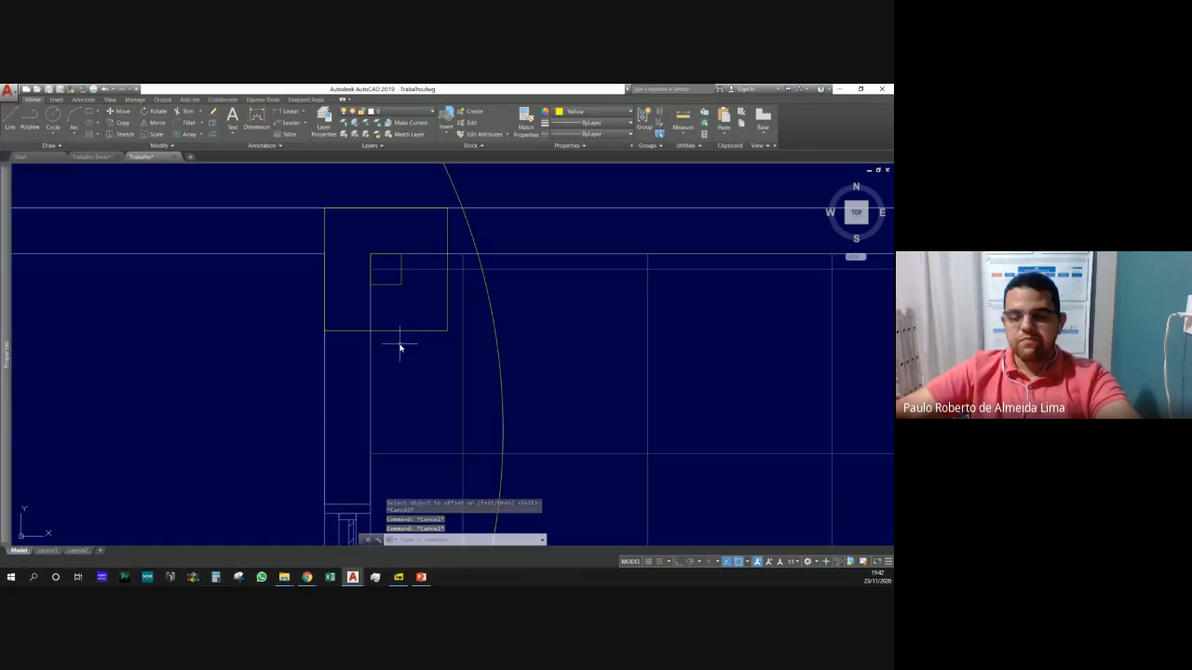
Trim the parts of the two squares on and beyond the entrance hall's inner wall lines, using those lines as cutting edges.
type("tr")
key("Return")
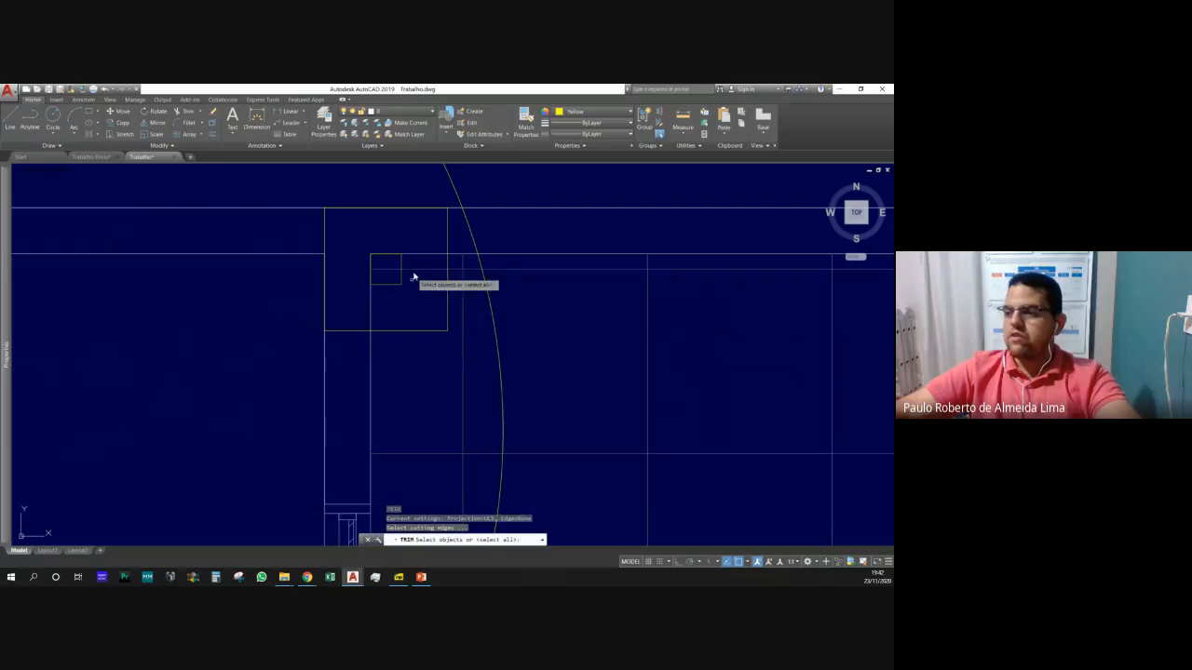
left_click(419, 254)
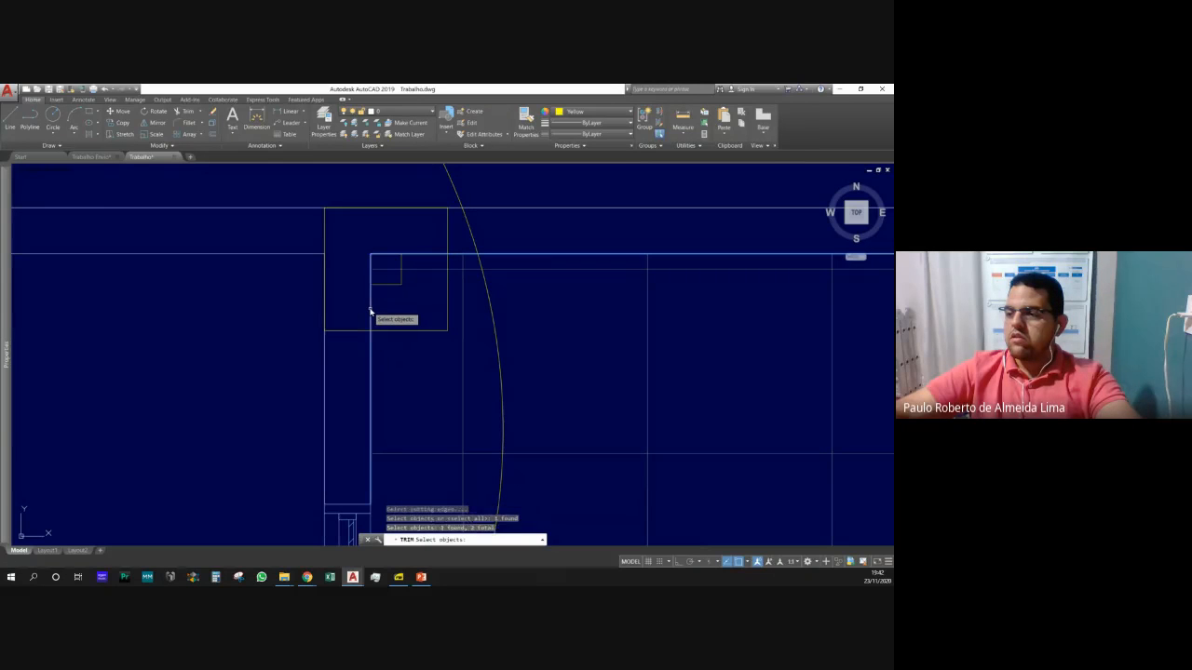
left_click(355, 340)
left_click(382, 271)
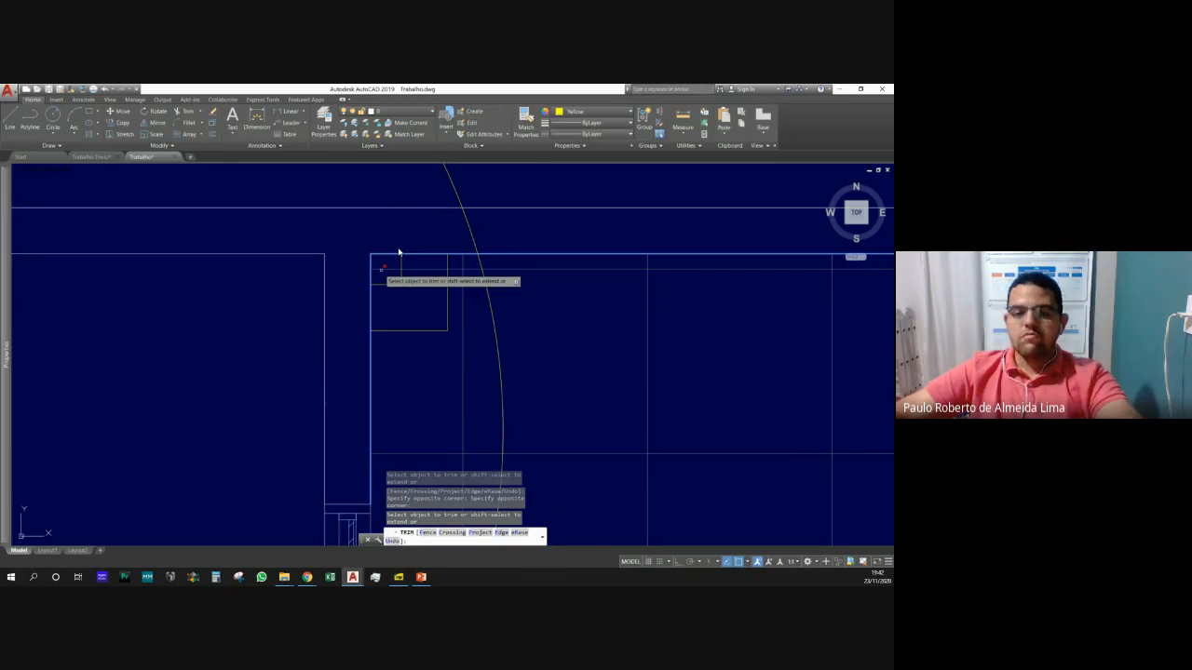
left_click(398, 252)
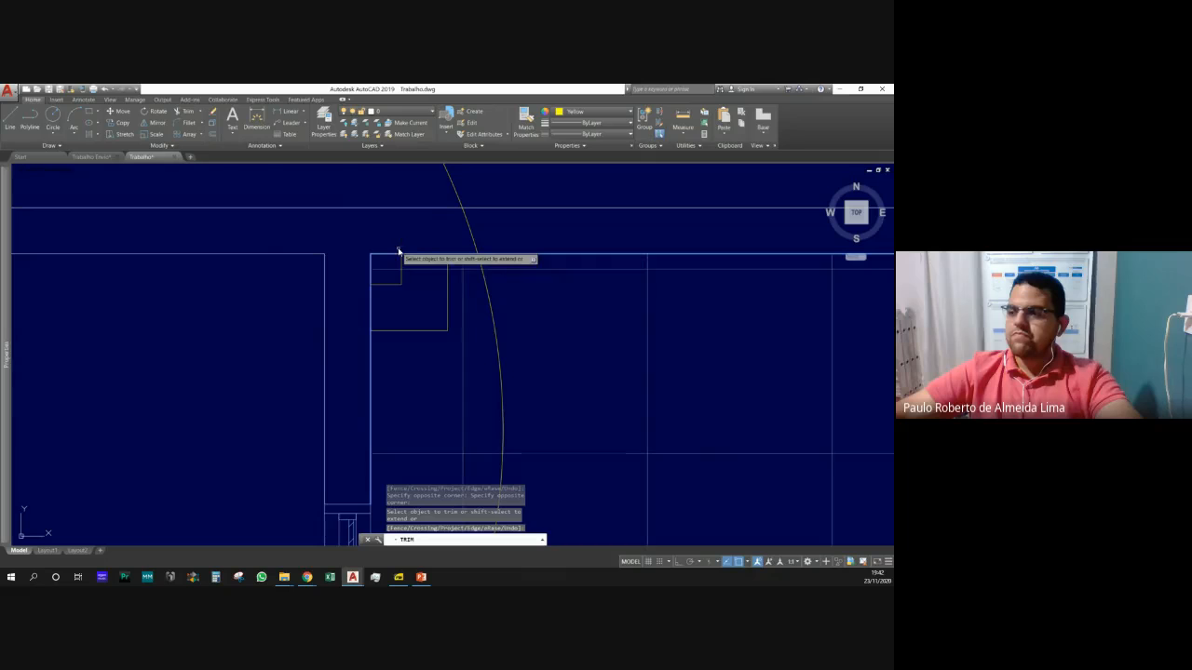
left_click(383, 258)
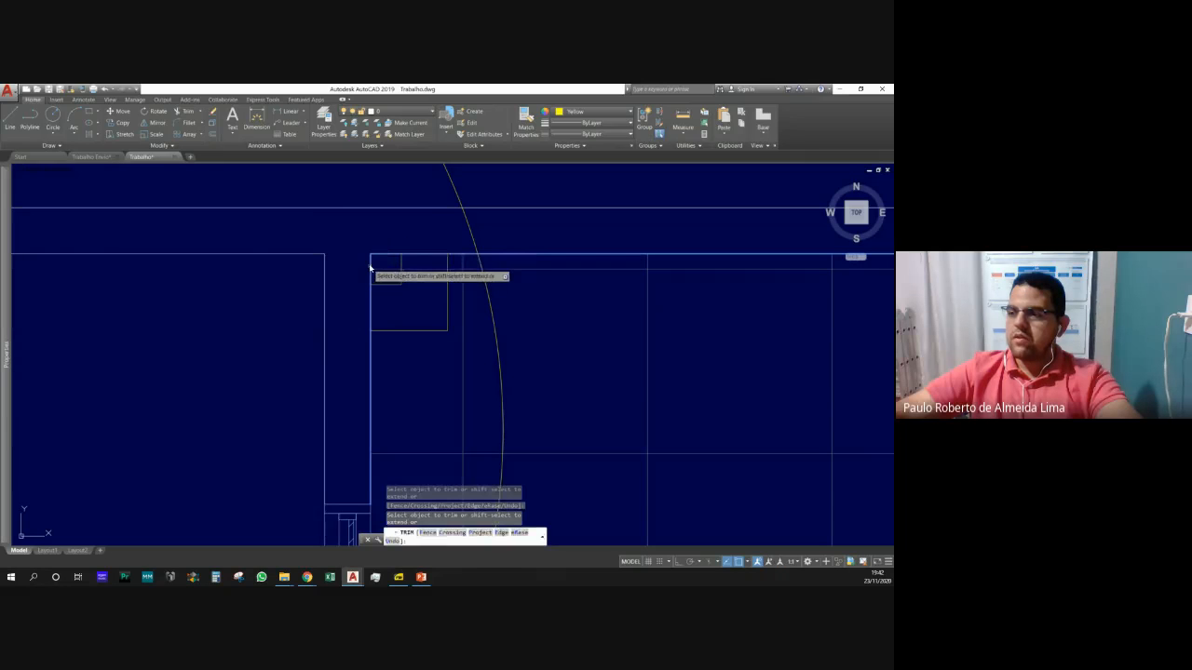
left_click(422, 319)
key("Escape")
key("Escape")
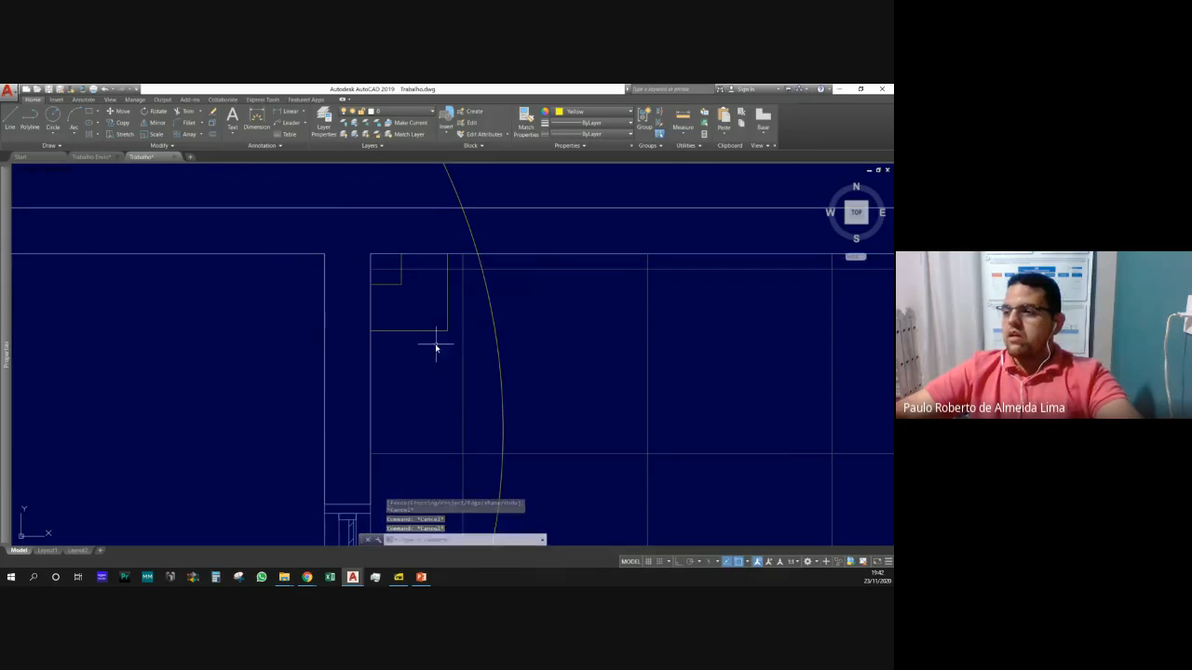
Draw a pipe circle with a radius of about 0.05 inside the small square at the wall corner.
left_click(445, 337)
left_click(378, 264)
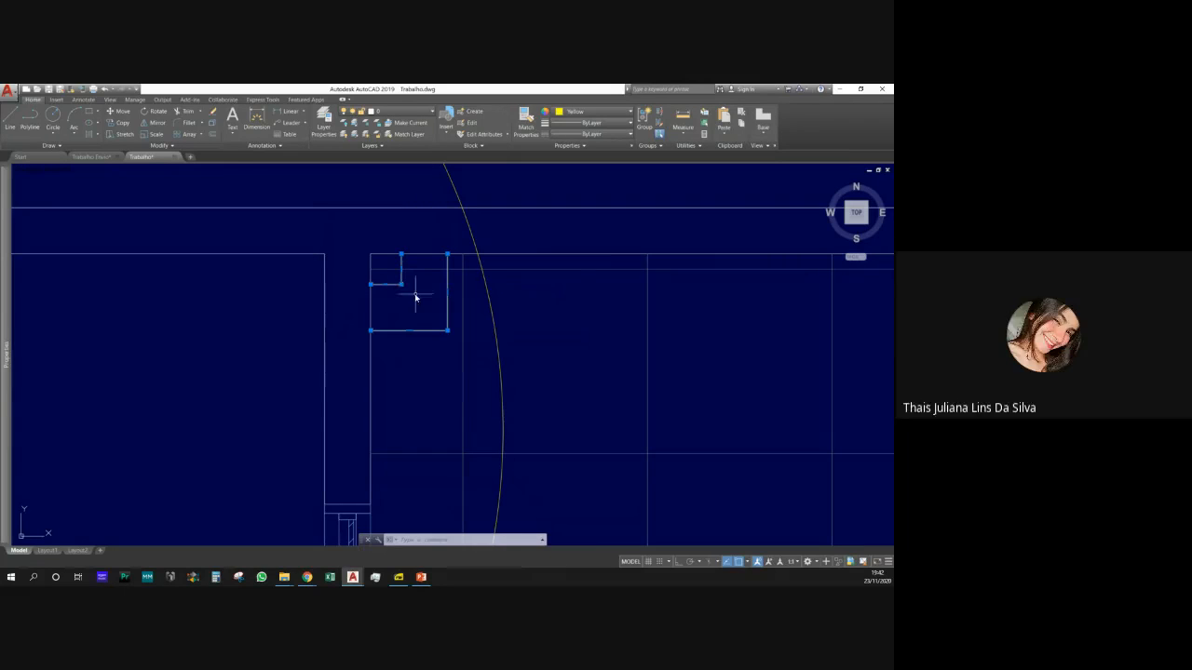
scroll(418, 304, "down", 4)
scroll(426, 316, "up", 5)
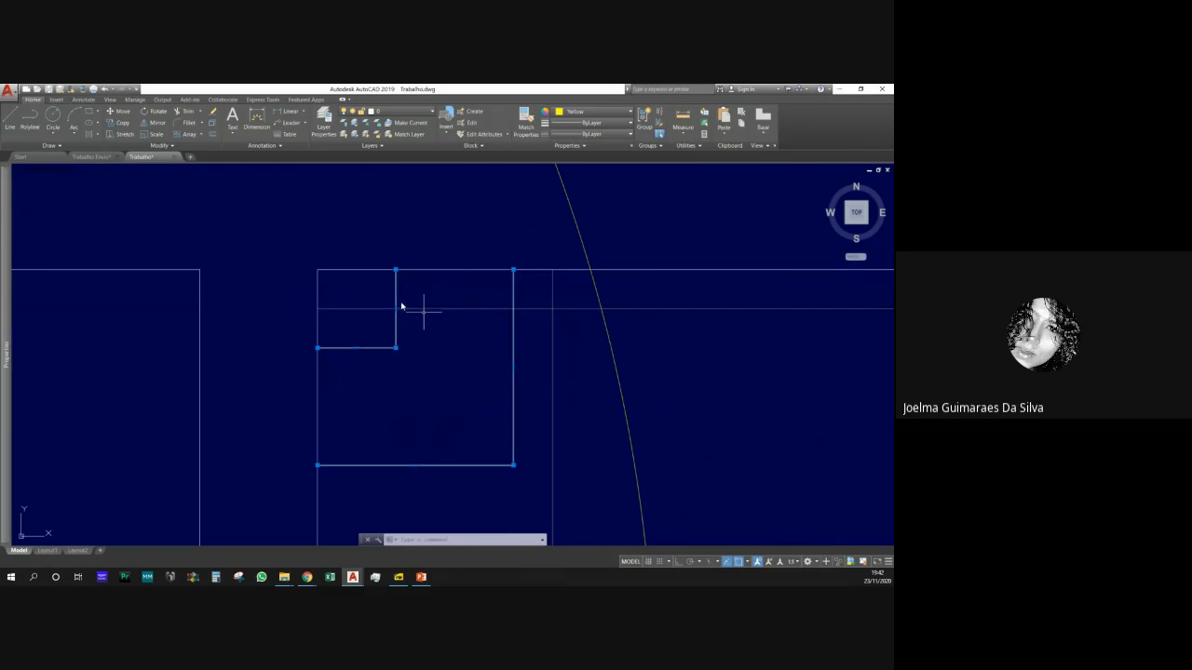
left_click(53, 115)
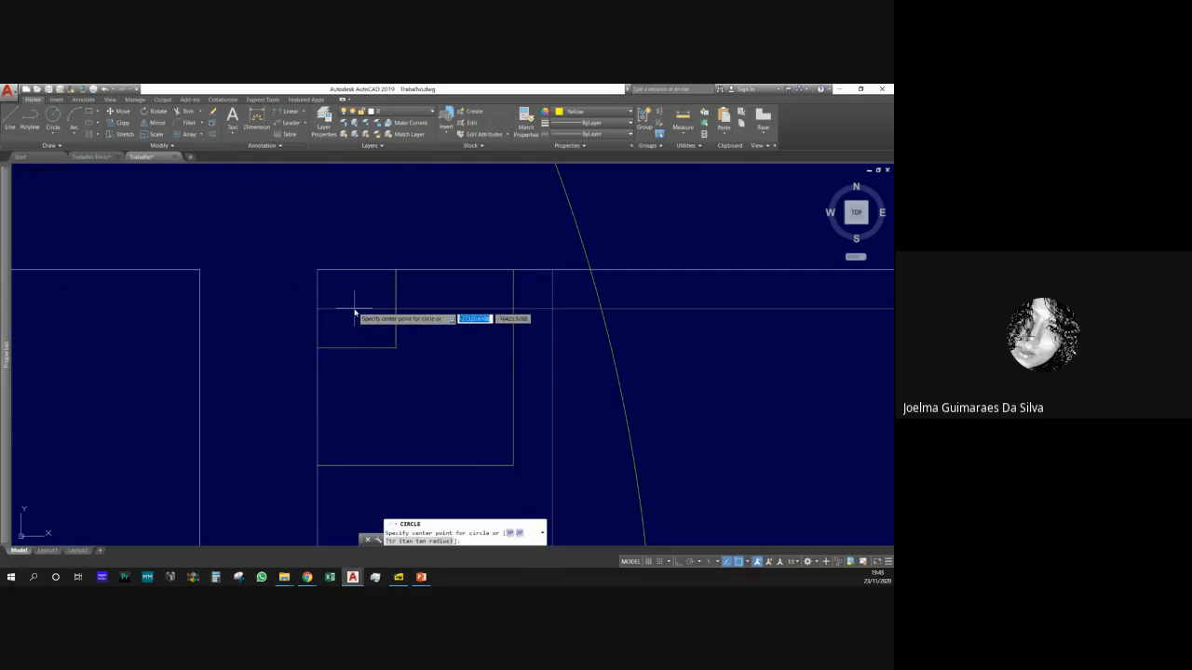
left_click(355, 308)
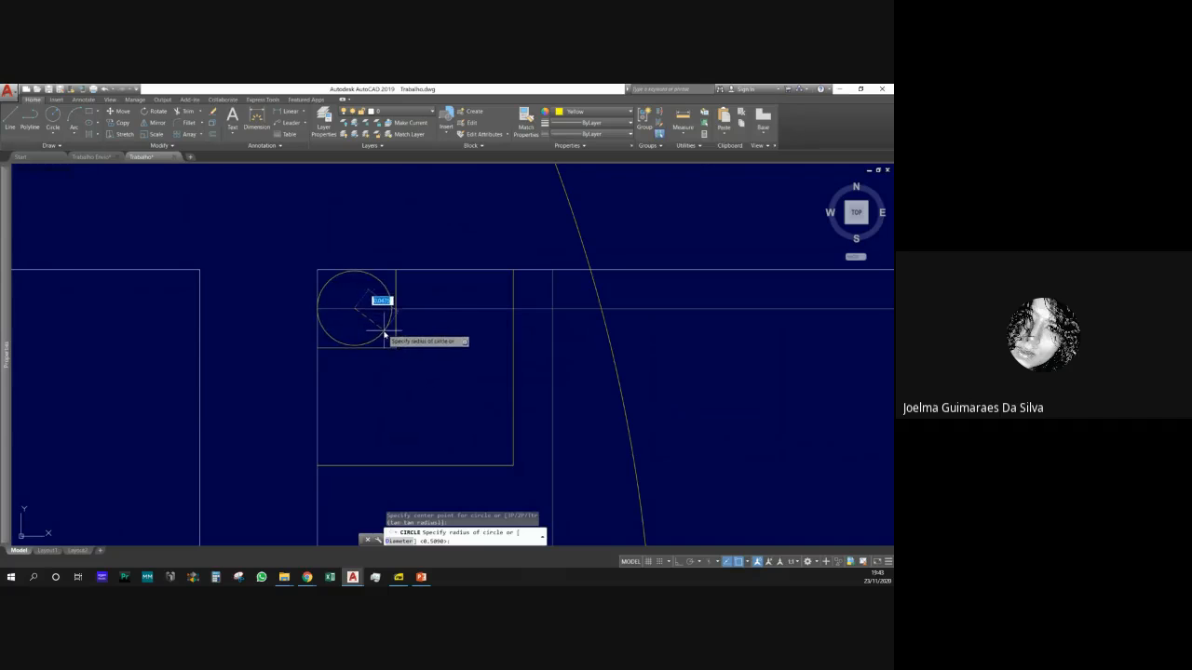
left_click(383, 333)
Move the pipe circle slightly so it fits within the small square at the wall corner.
left_click(383, 335)
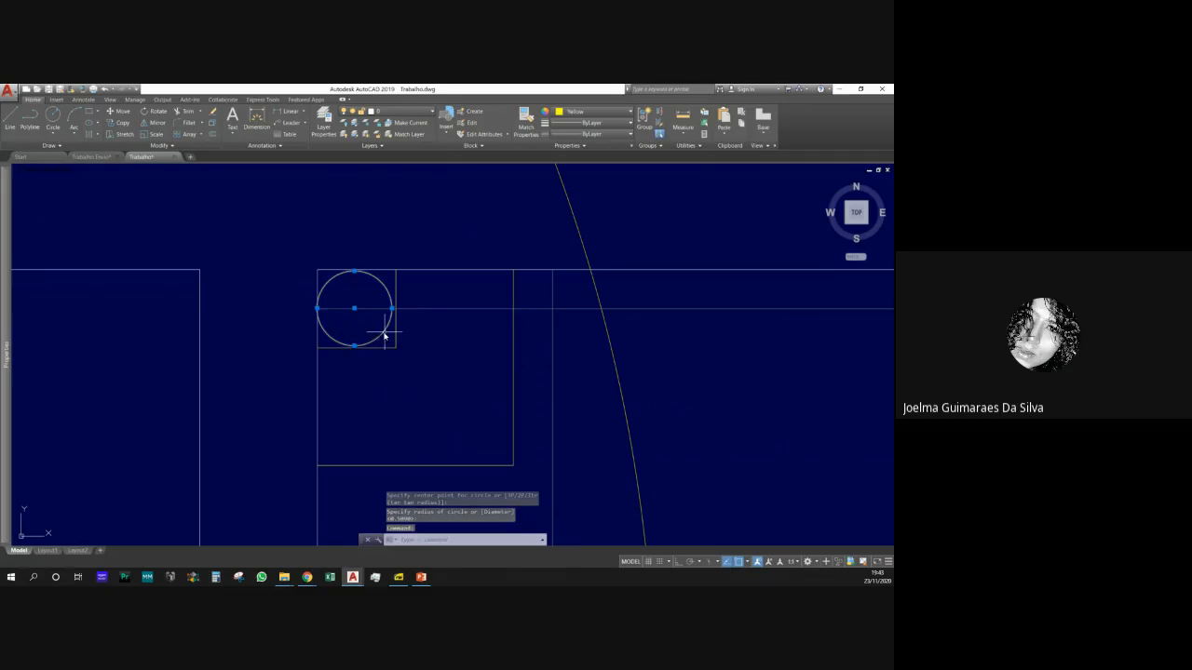
key("Return")
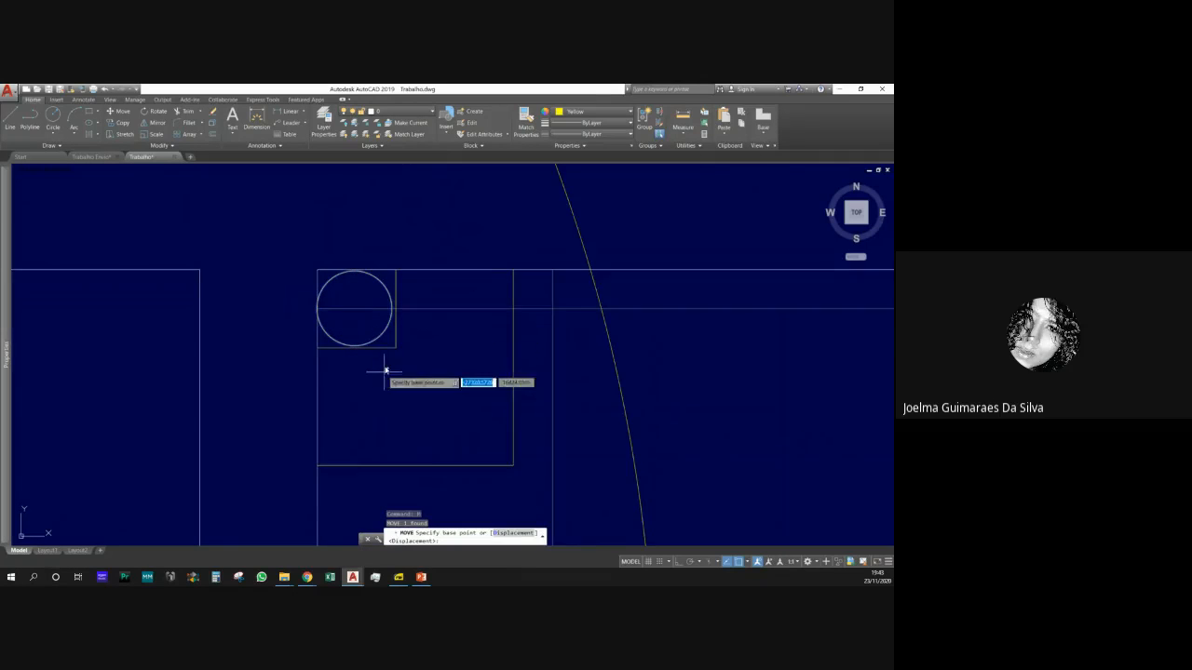
scroll(385, 372, "up", 2)
left_click(356, 384)
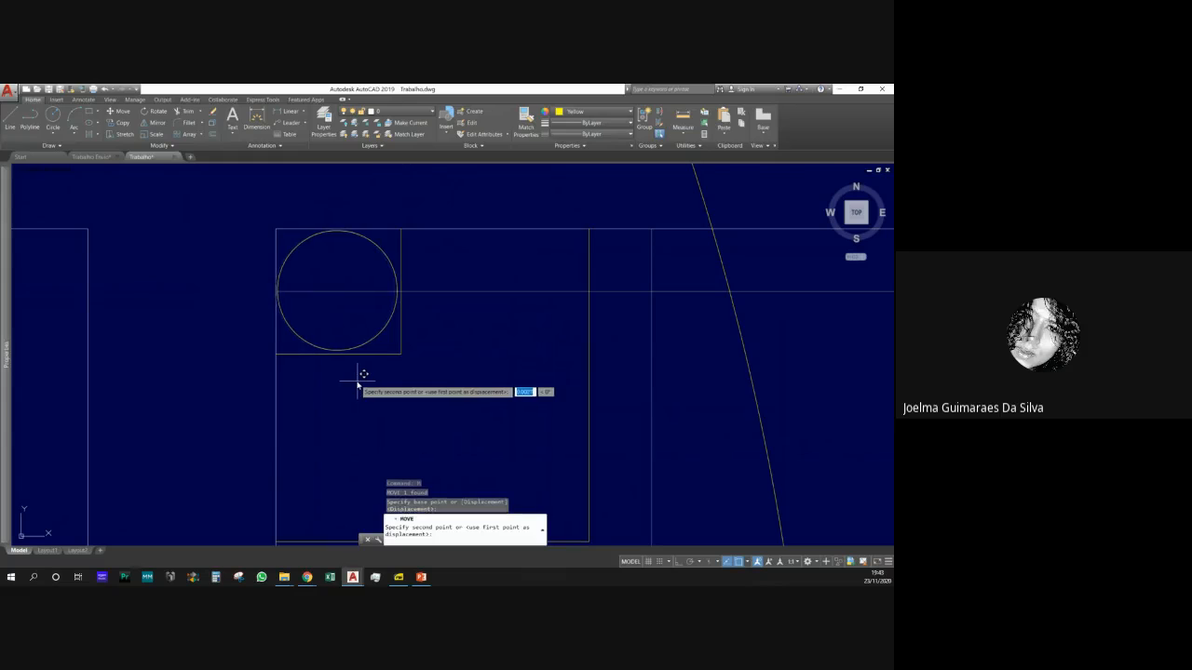
left_click(357, 379)
left_click(380, 342)
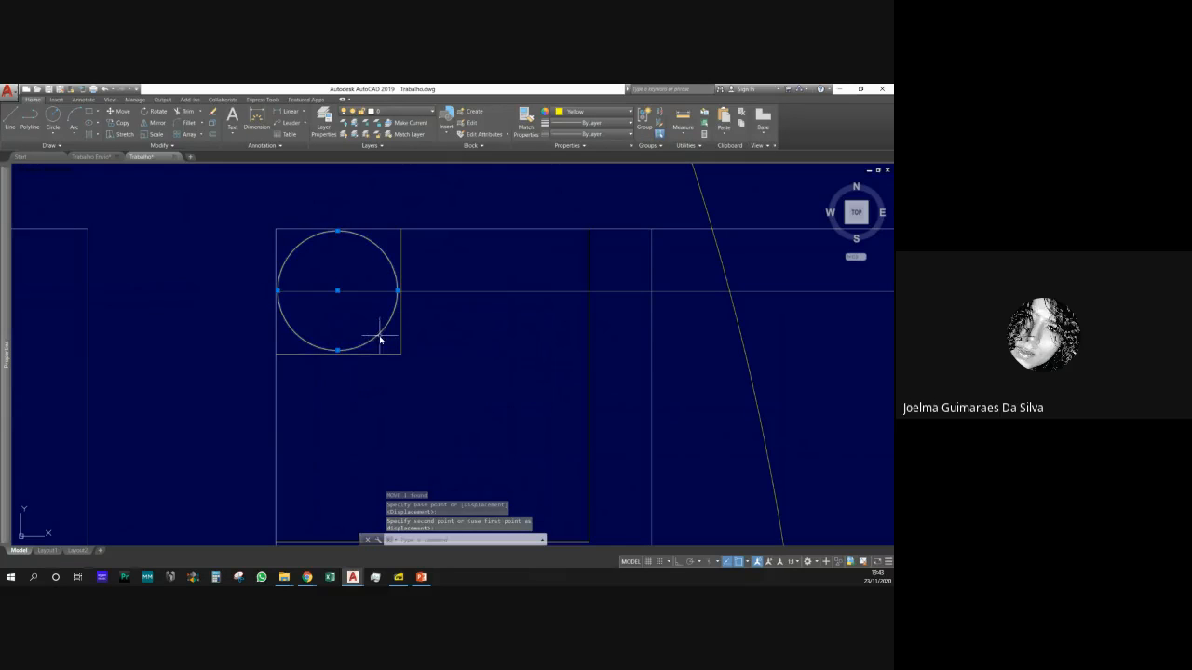
type("m")
key("Return")
left_click(327, 387)
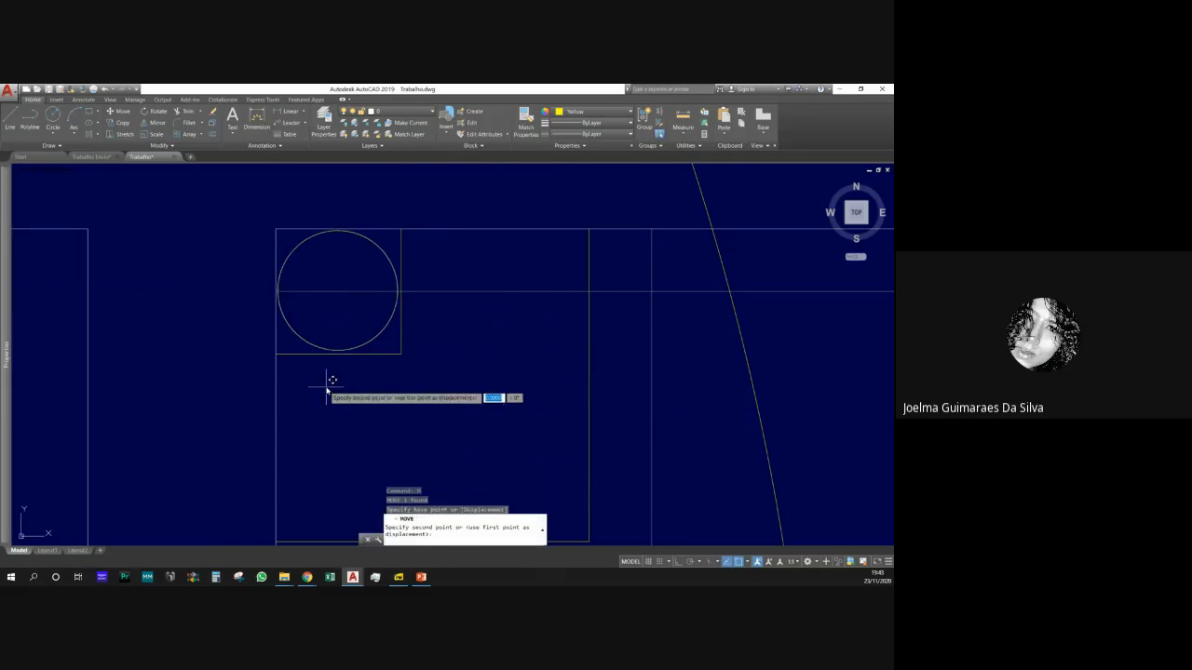
left_click(383, 350)
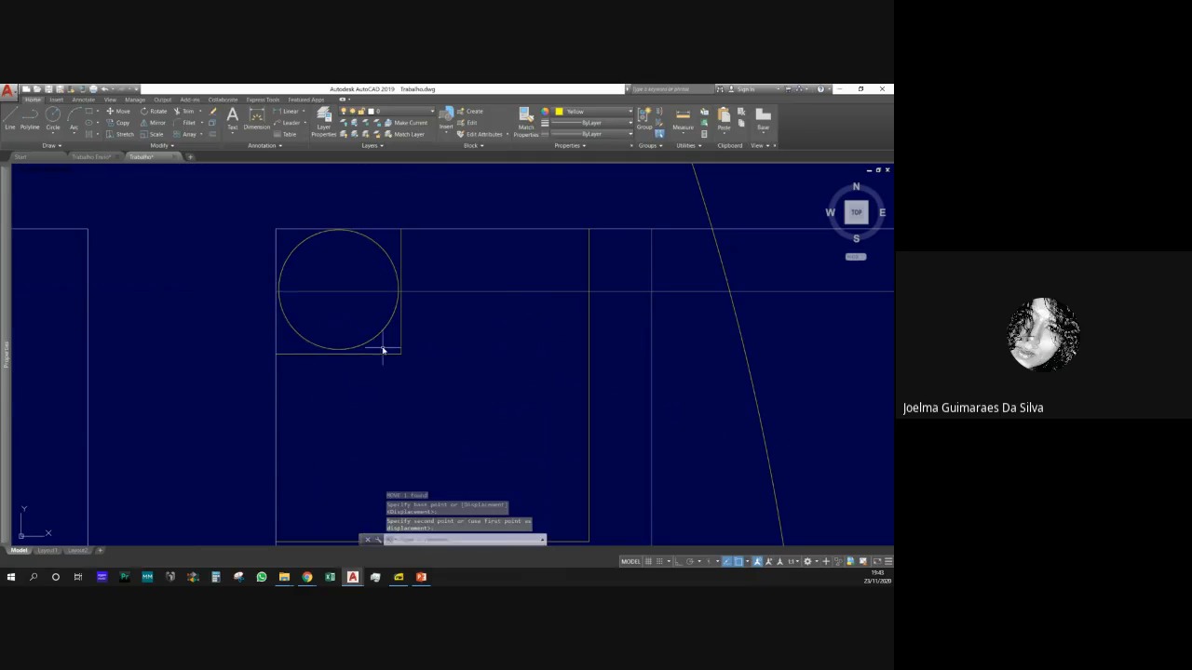
key("Escape")
key("Escape")
Change the pipe circle's colour to red.
left_click(385, 327)
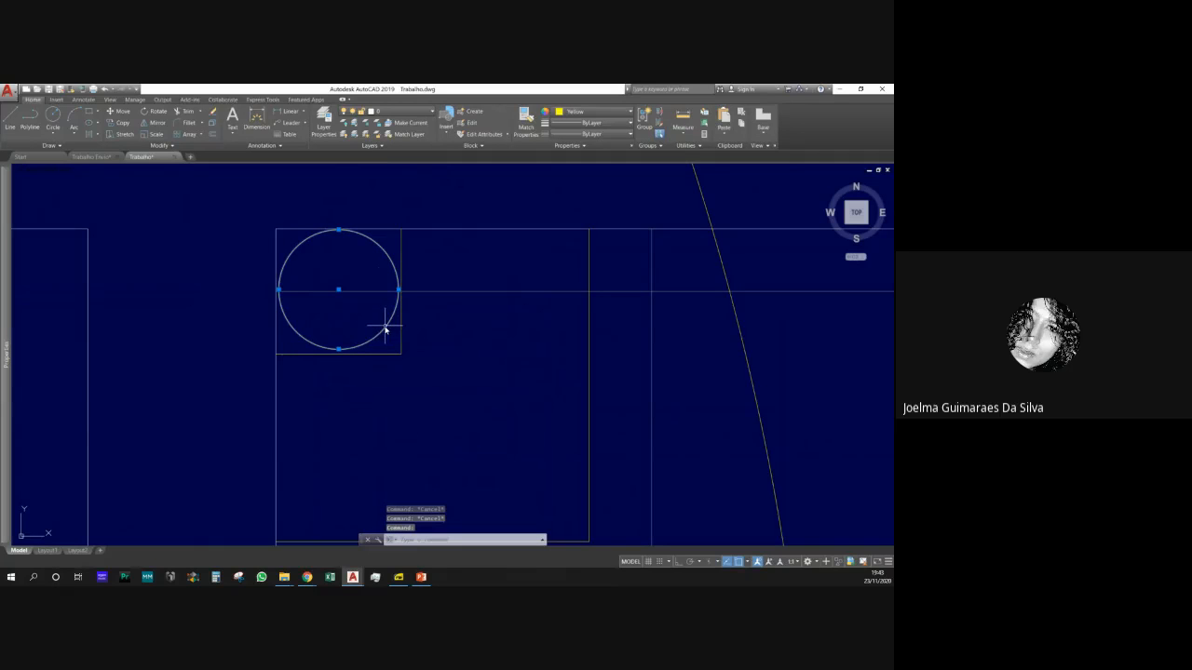
left_click(582, 112)
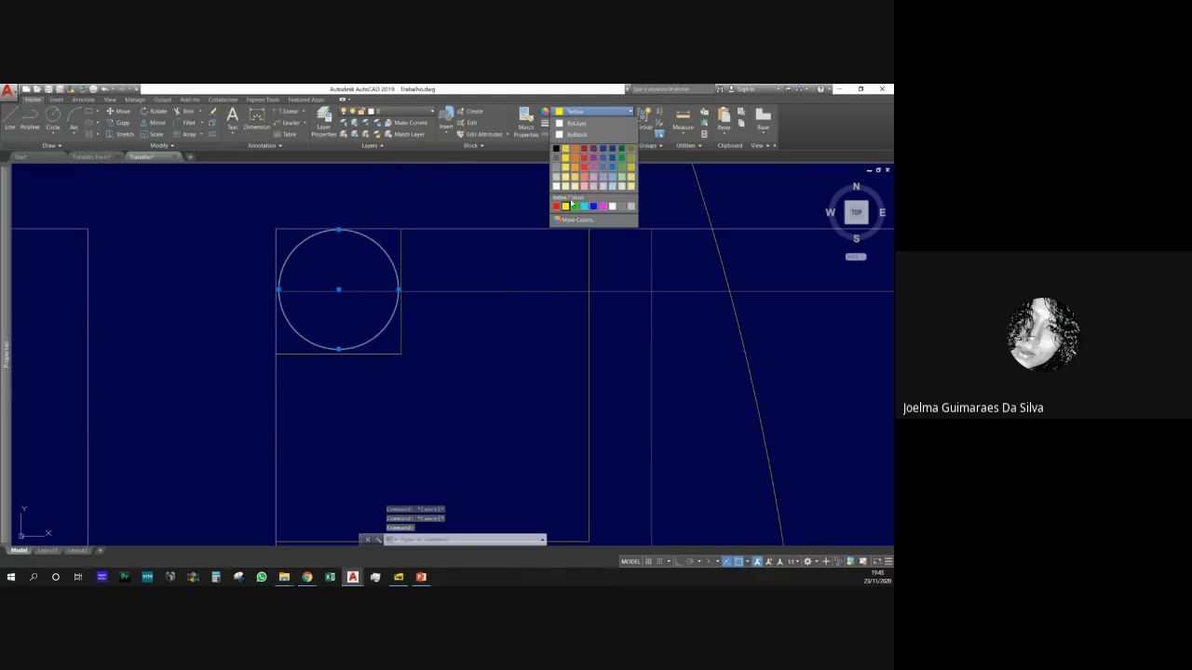
left_click(556, 205)
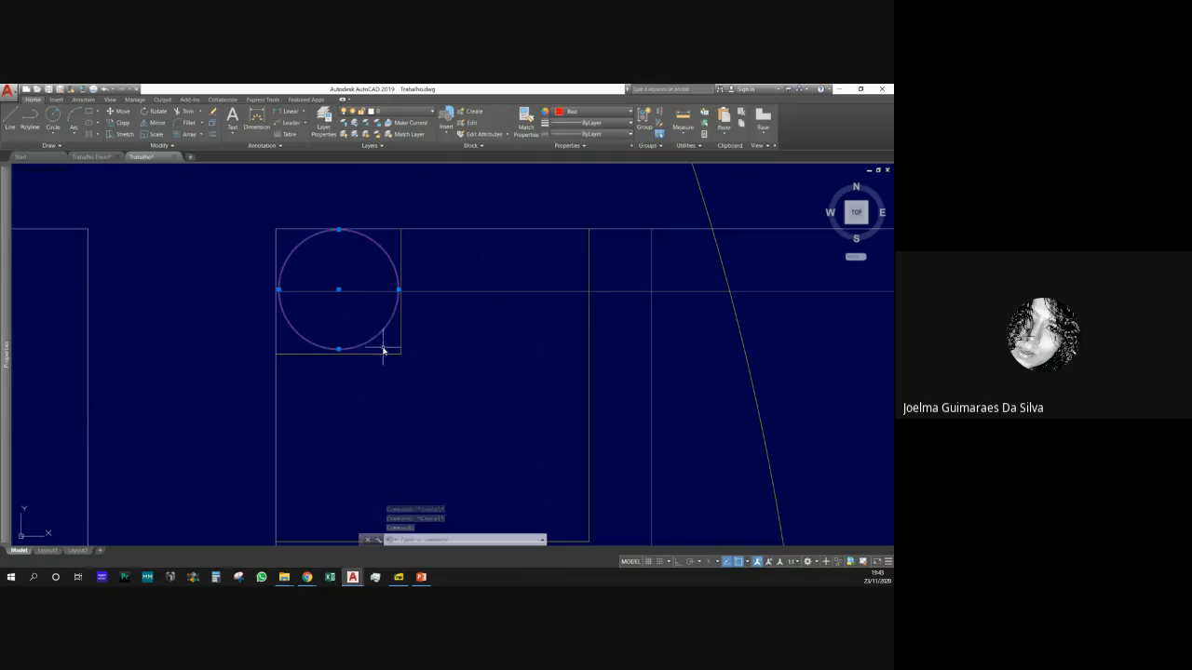
Review the ground-floor plan around the service bathroom, terrace, lavatory and garage against the marked upper-floor wet areas.
key("Escape")
key("Escape")
scroll(347, 391, "down", 6)
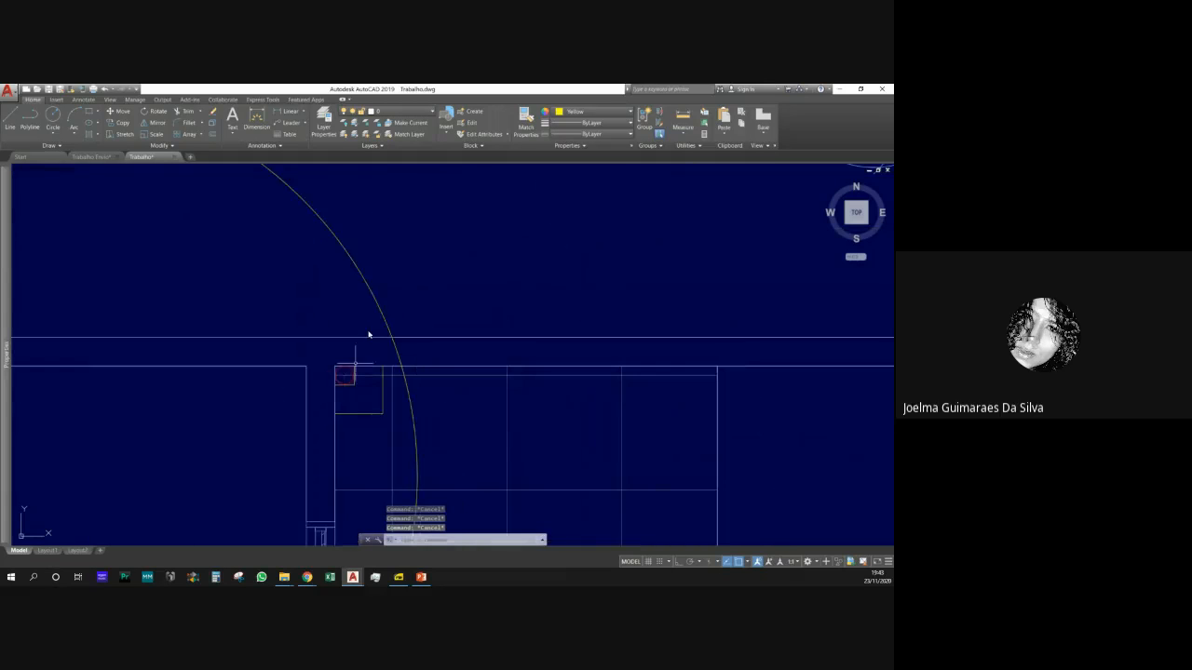
scroll(382, 312, "down", 8)
scroll(216, 445, "up", 3)
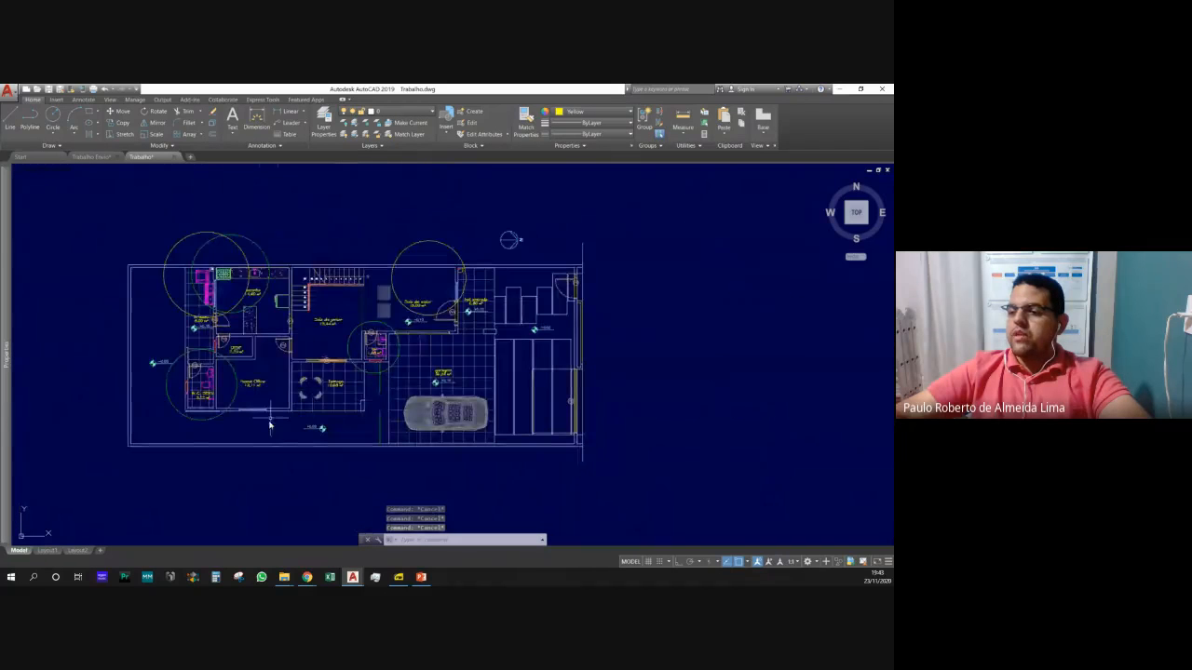
scroll(209, 445, "up", 3)
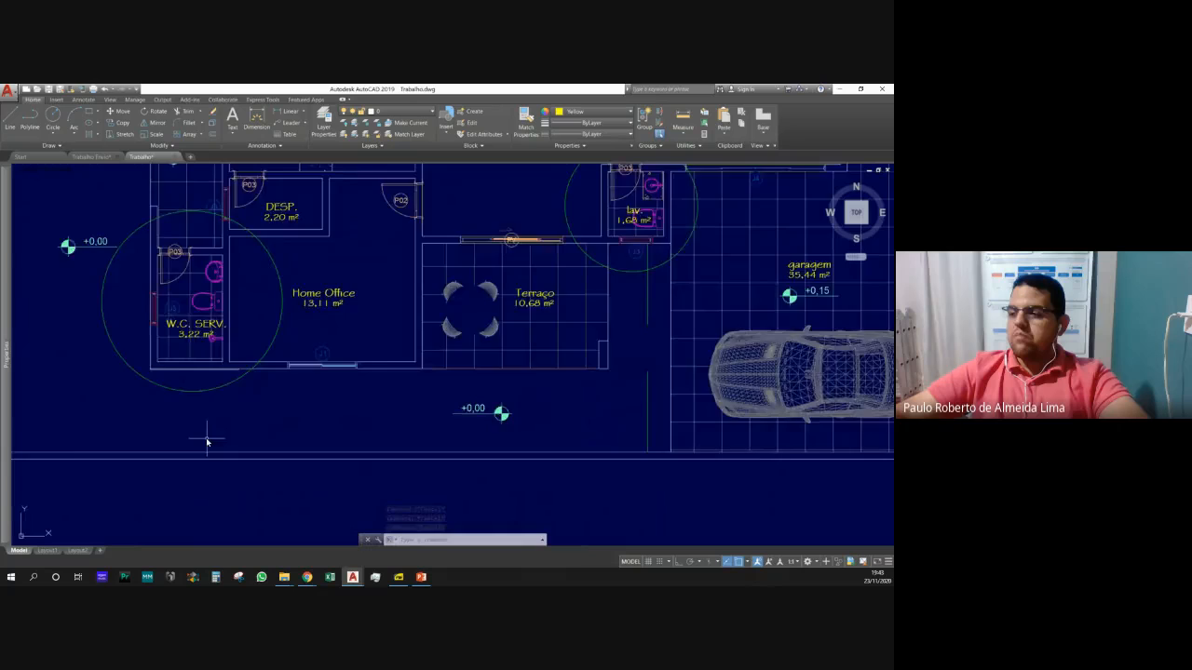
scroll(207, 443, "down", 3)
scroll(207, 444, "up", 2)
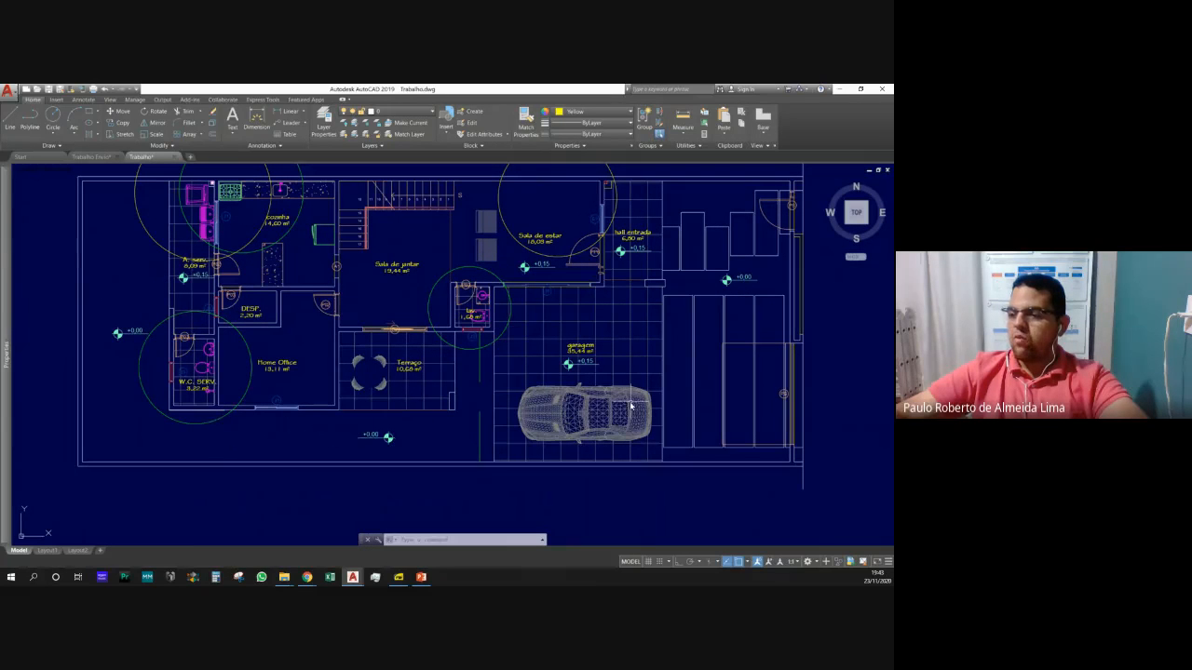
mouse_move(630, 406)
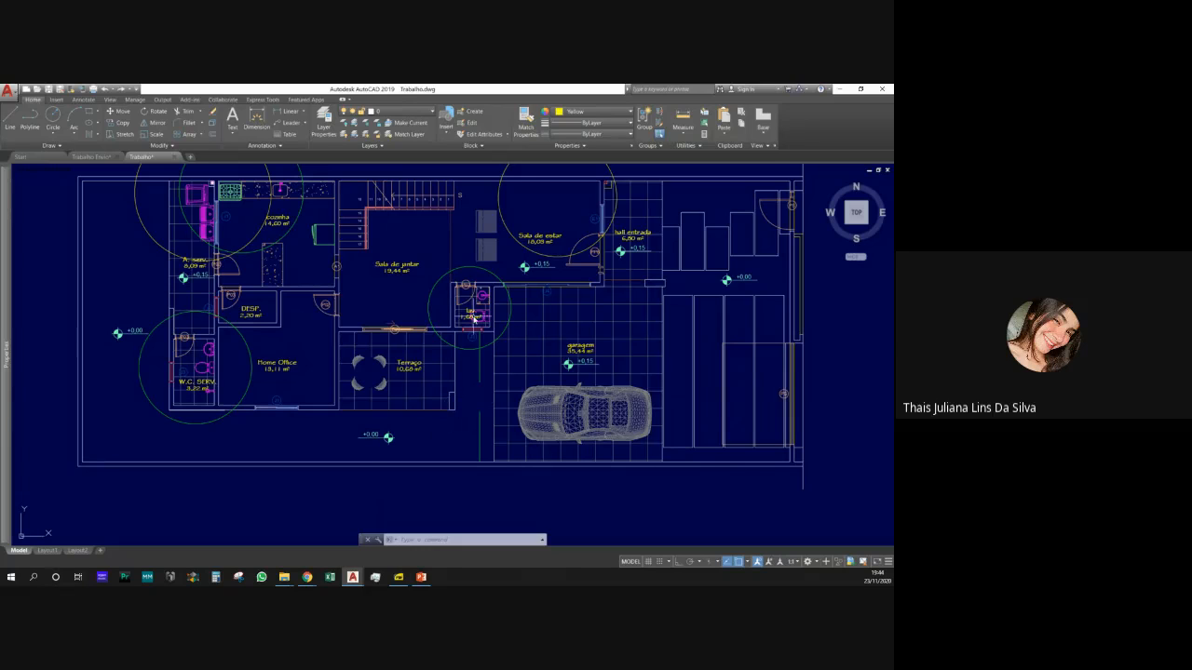
mouse_move(473, 318)
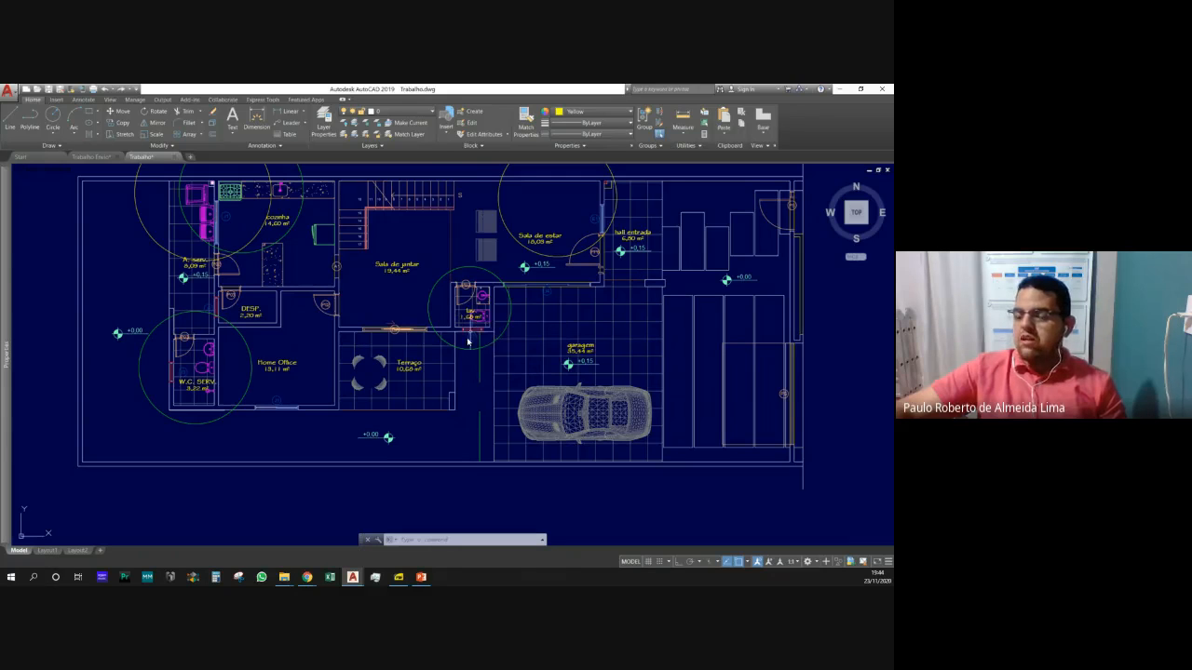
Set the global width of the green pipe polyline in the building section to 0.1.
scroll(465, 345, "down", 8)
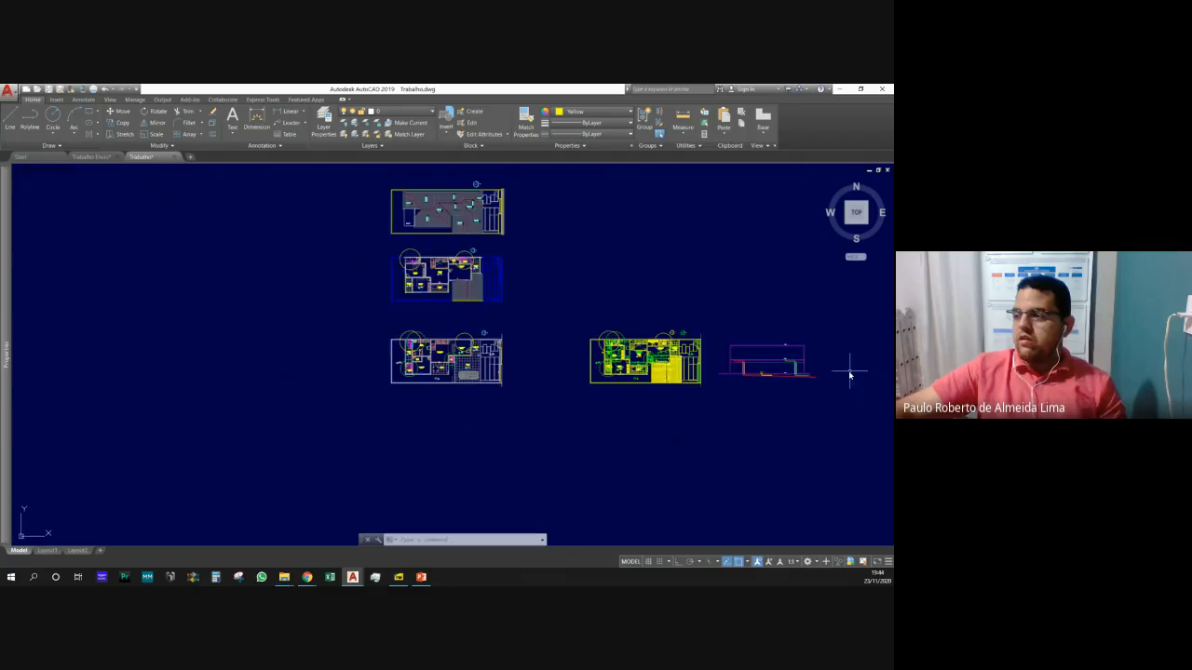
scroll(849, 375, "up", 10)
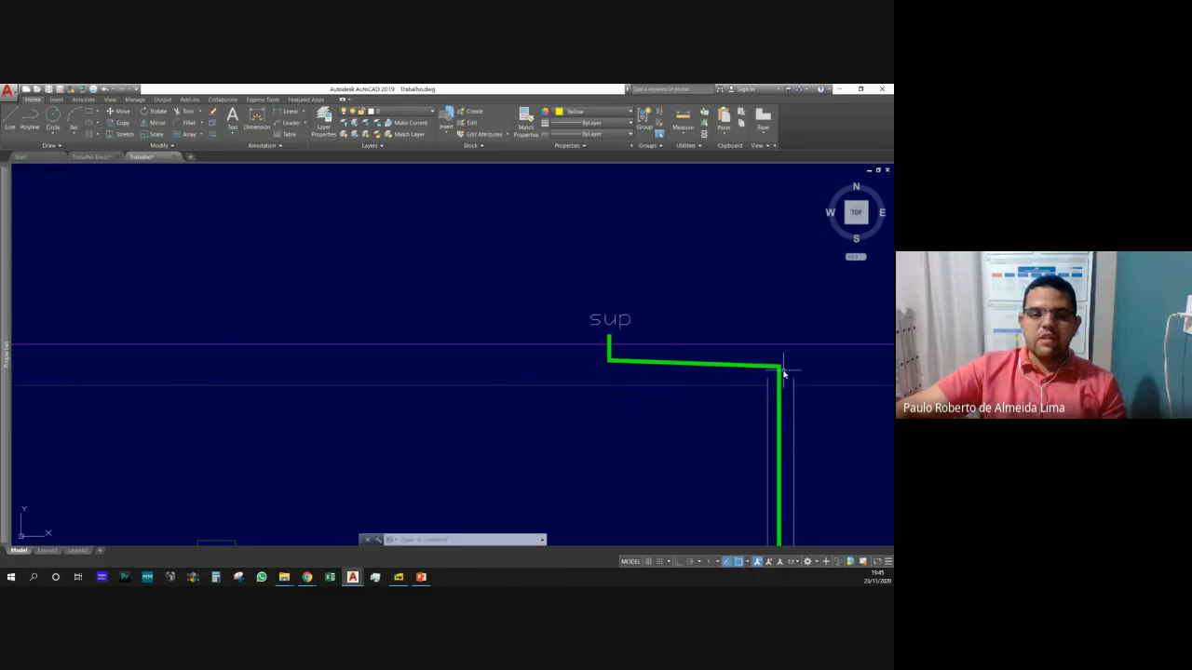
scroll(632, 368, "up", 3)
left_click(616, 358)
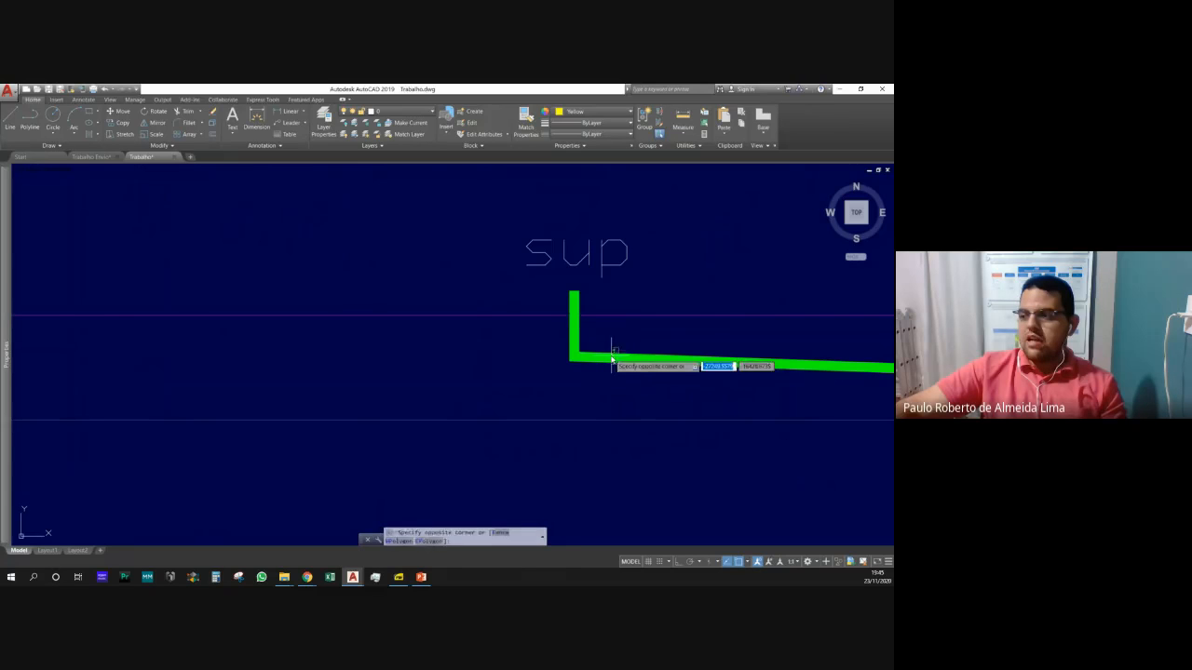
left_click(623, 387)
scroll(625, 389, "down", 2)
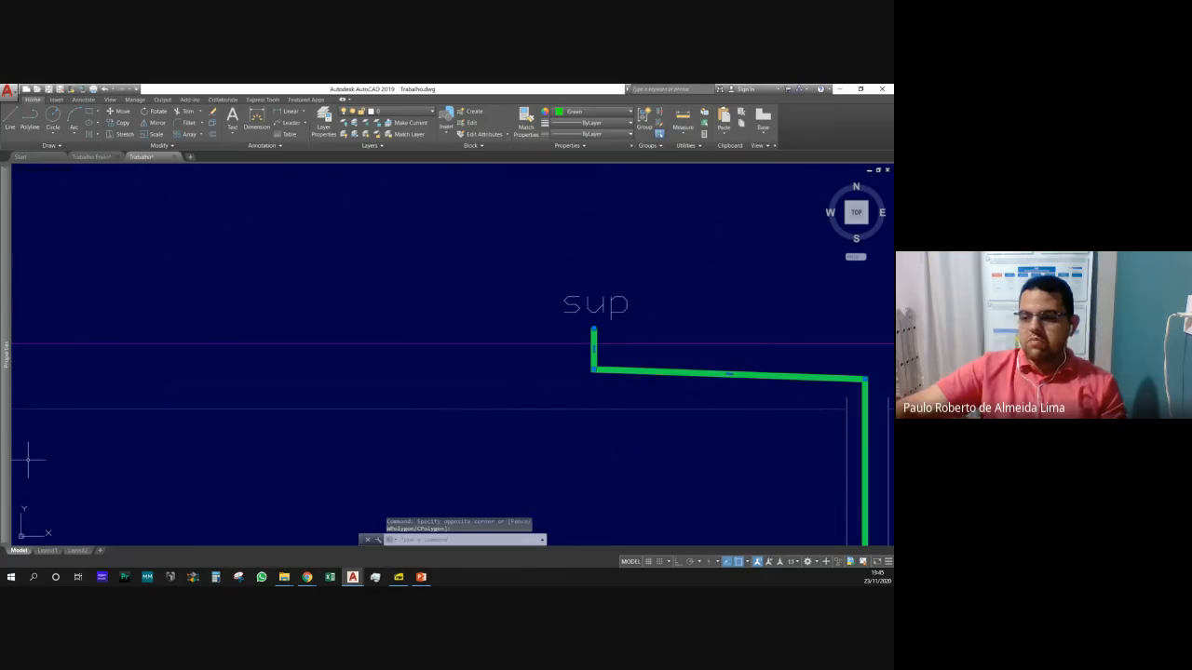
mouse_move(10, 415)
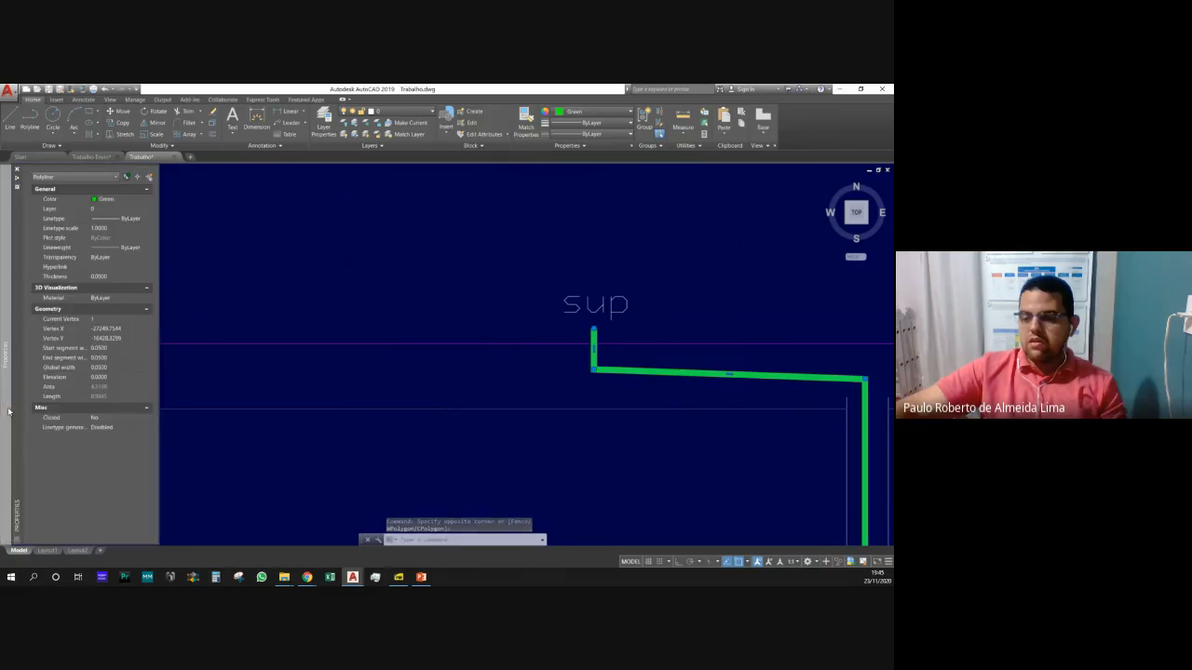
left_click(118, 368)
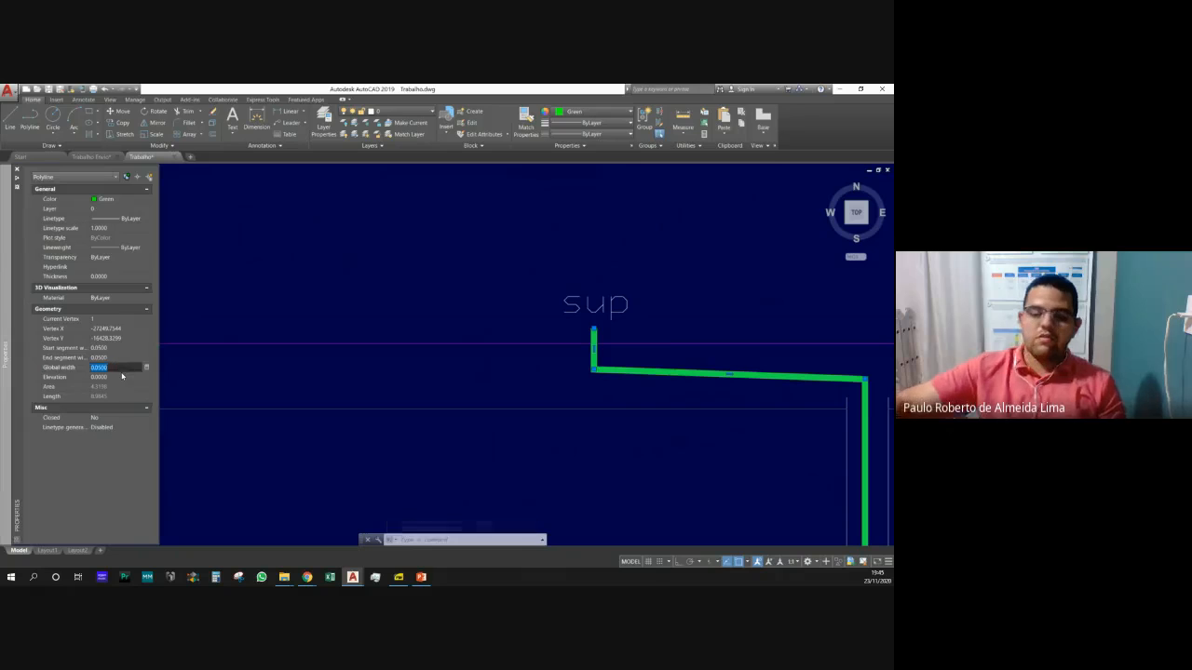
type("1")
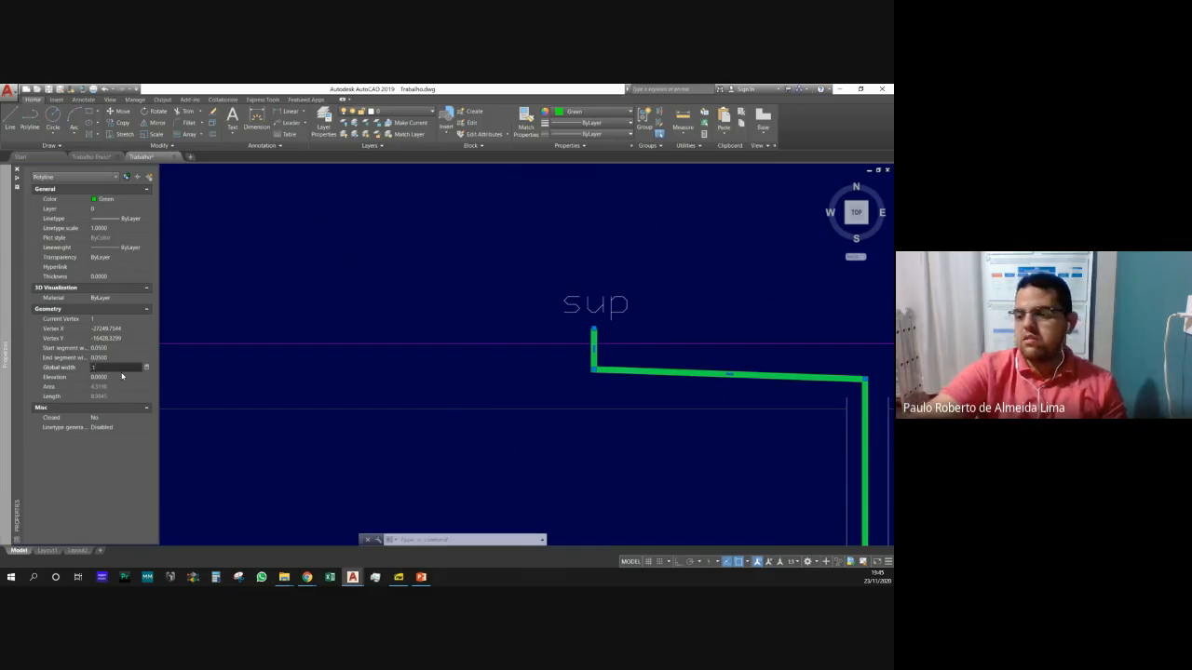
key("Return")
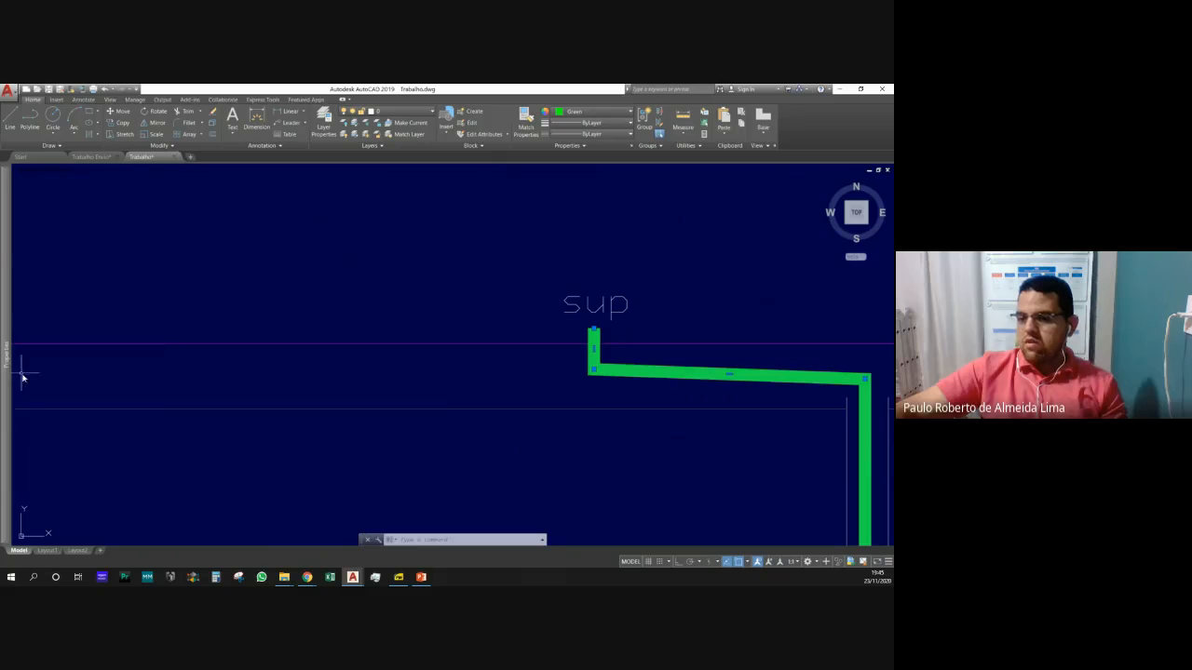
mouse_move(5, 382)
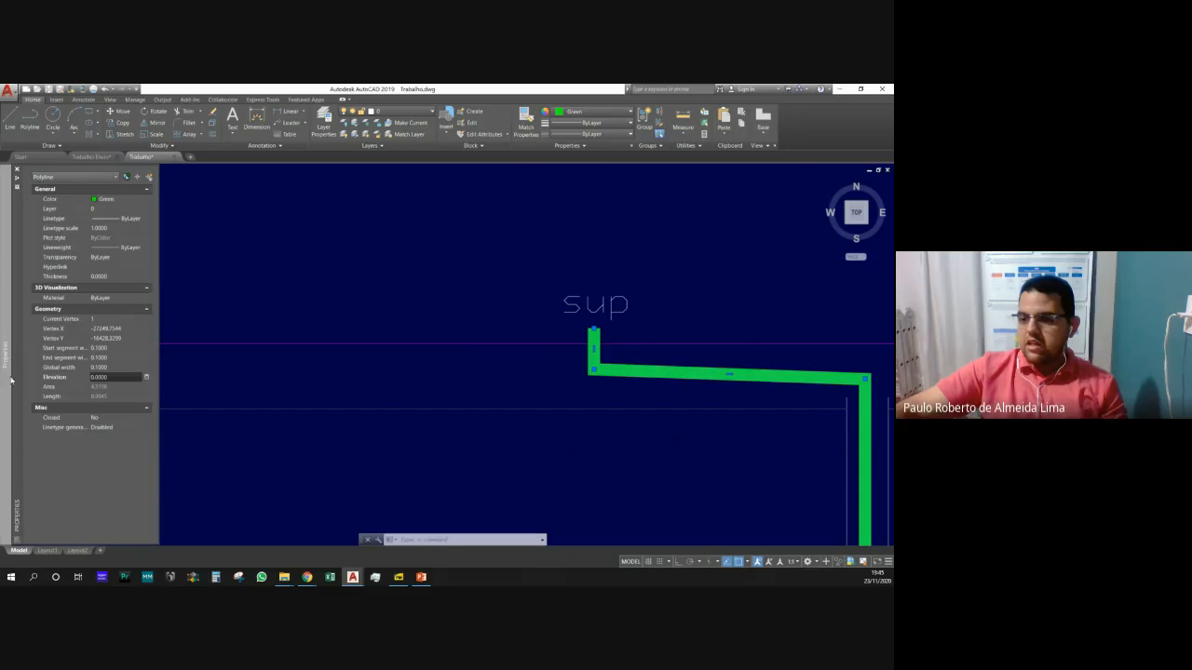
key("Escape")
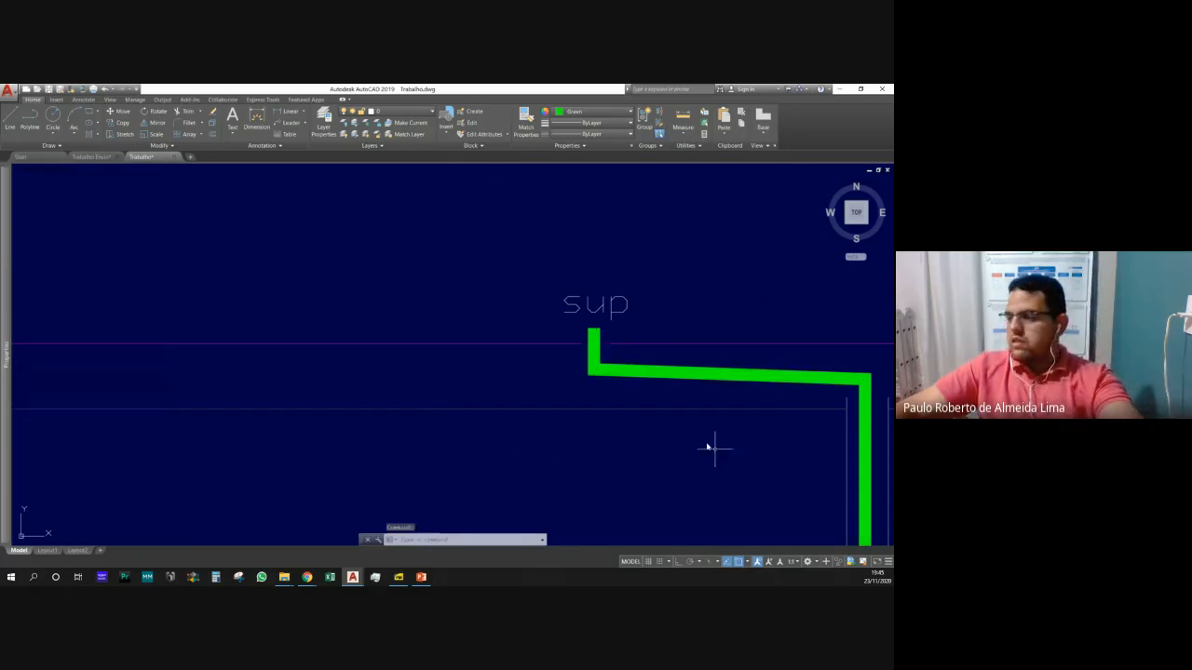
Examine the green pipe's route in the section, from the upper slab through the shaft to below the ground floor.
scroll(673, 402, "down", 4)
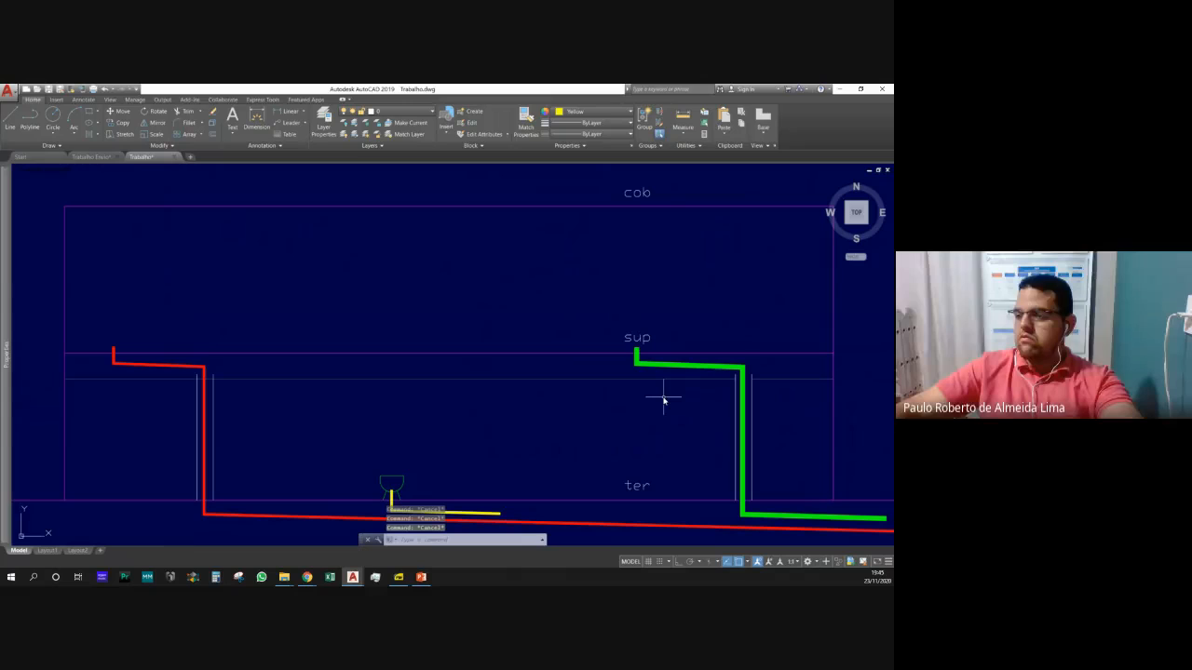
scroll(774, 404, "up", 3)
scroll(769, 407, "down", 3)
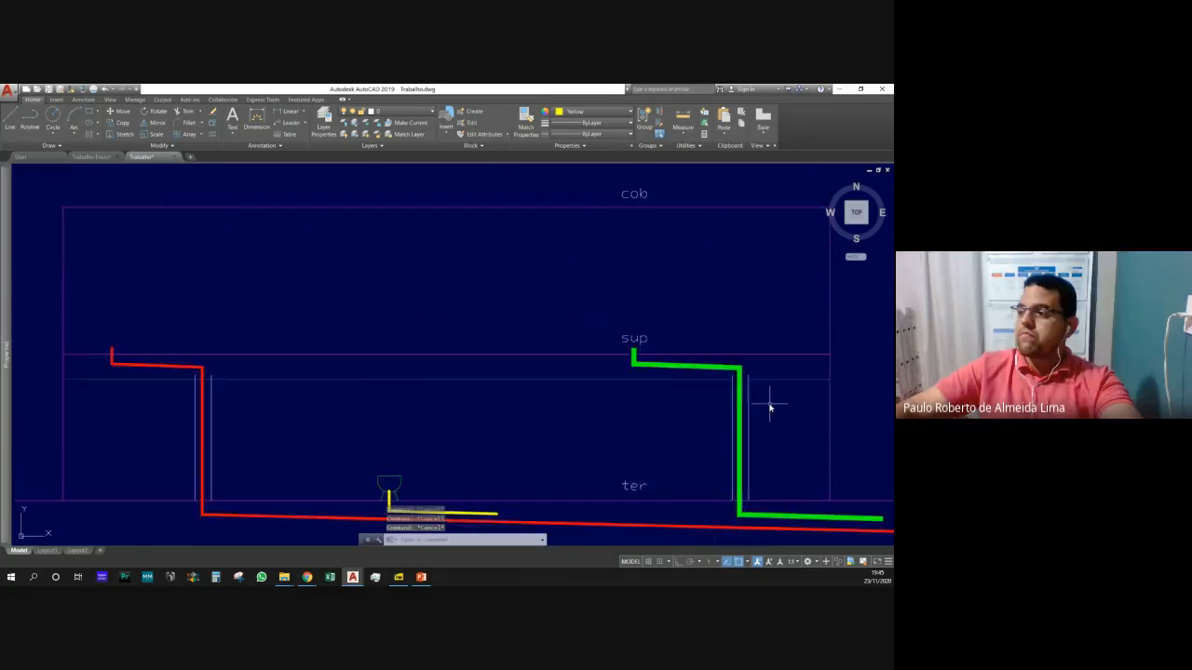
scroll(769, 406, "down", 5)
scroll(765, 410, "up", 3)
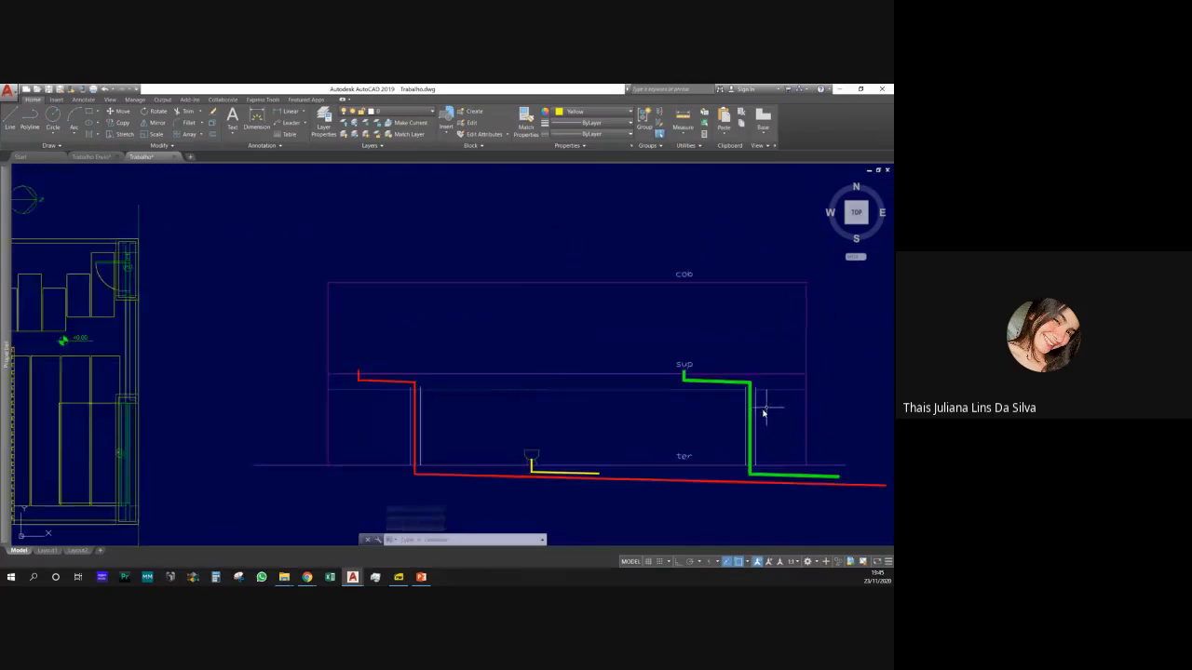
scroll(763, 409, "up", 6)
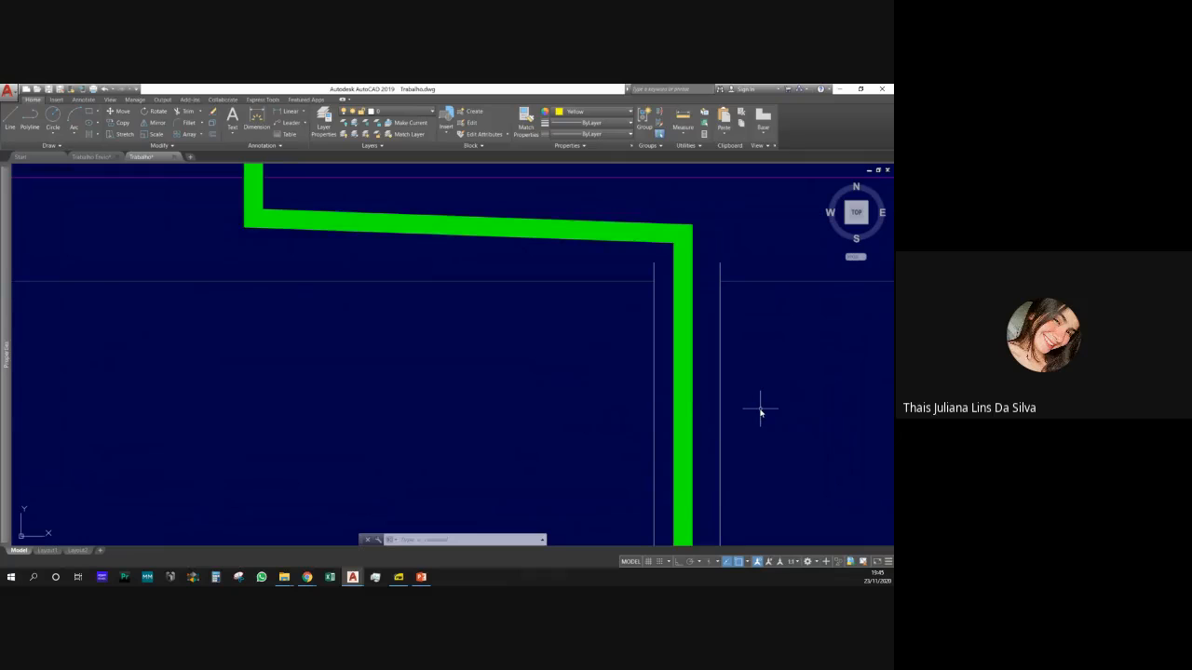
scroll(759, 406, "down", 5)
scroll(758, 404, "up", 5)
scroll(586, 351, "down", 3)
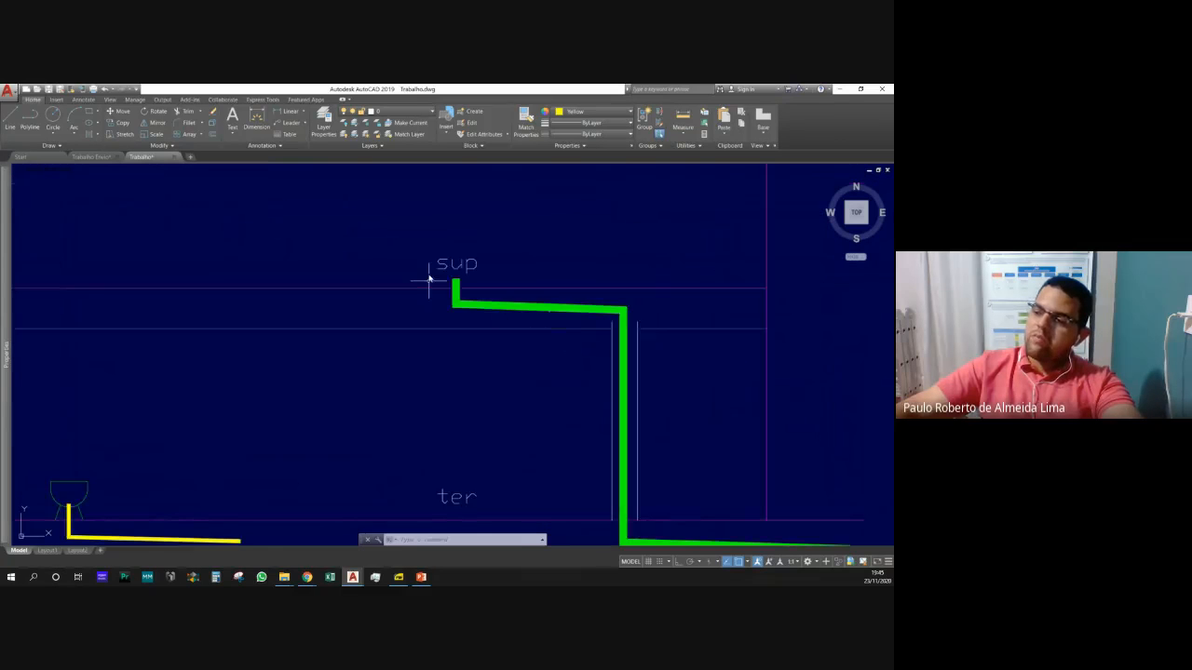
scroll(430, 277, "up", 4)
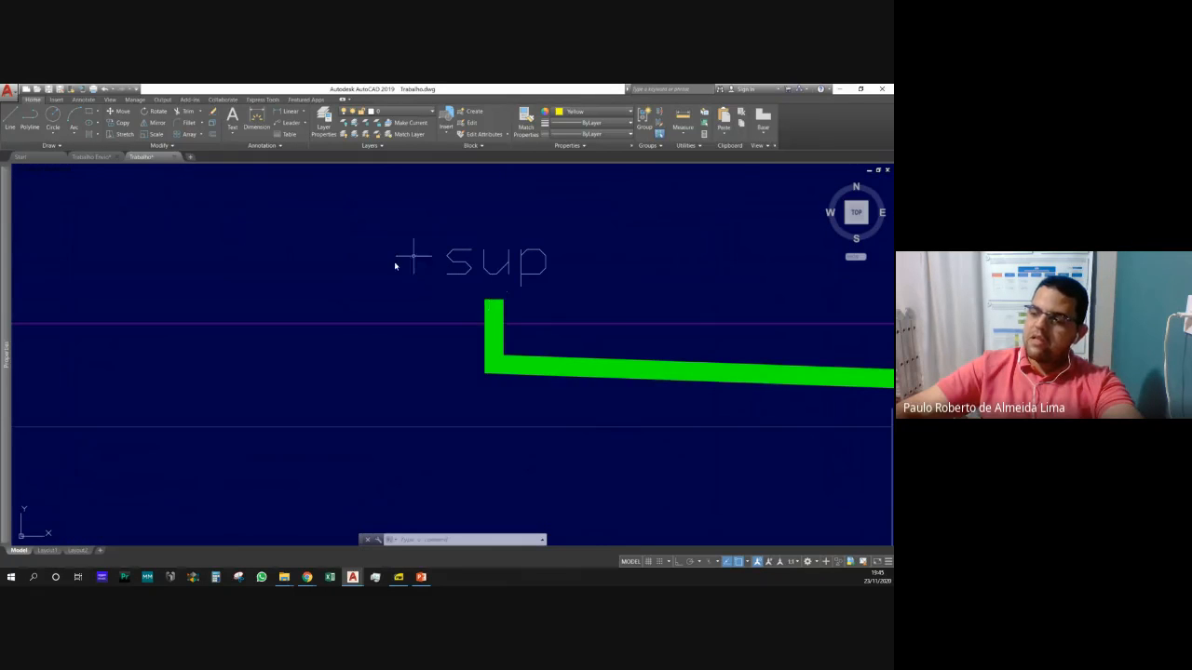
scroll(395, 266, "down", 3)
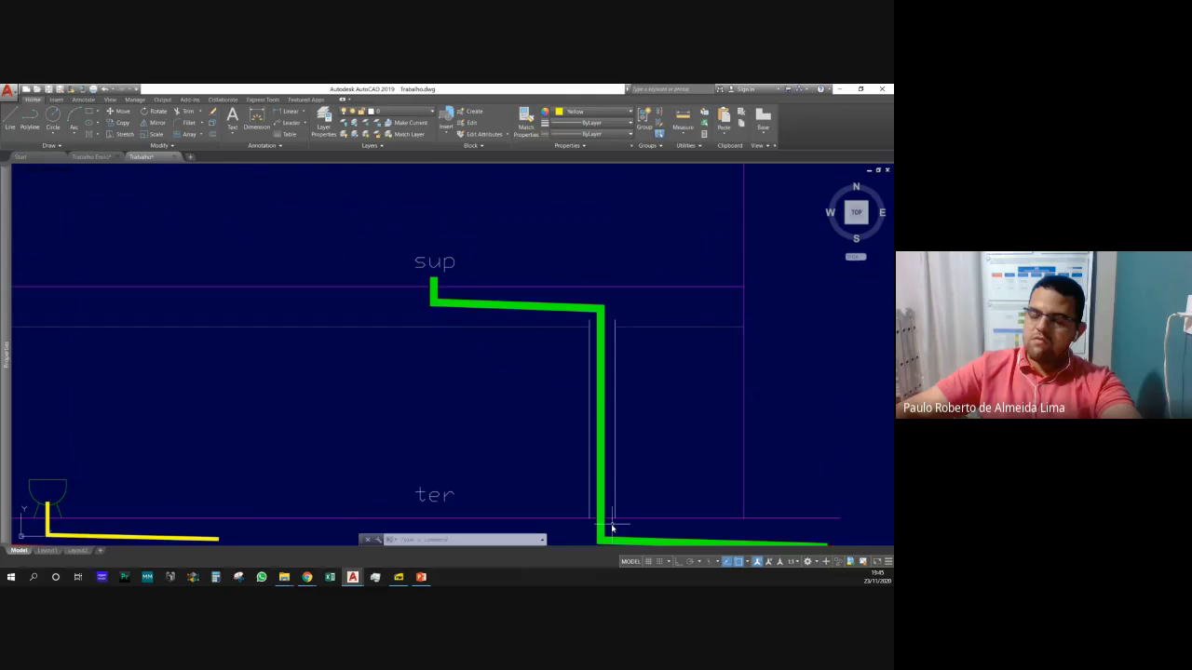
scroll(462, 305, "up", 4)
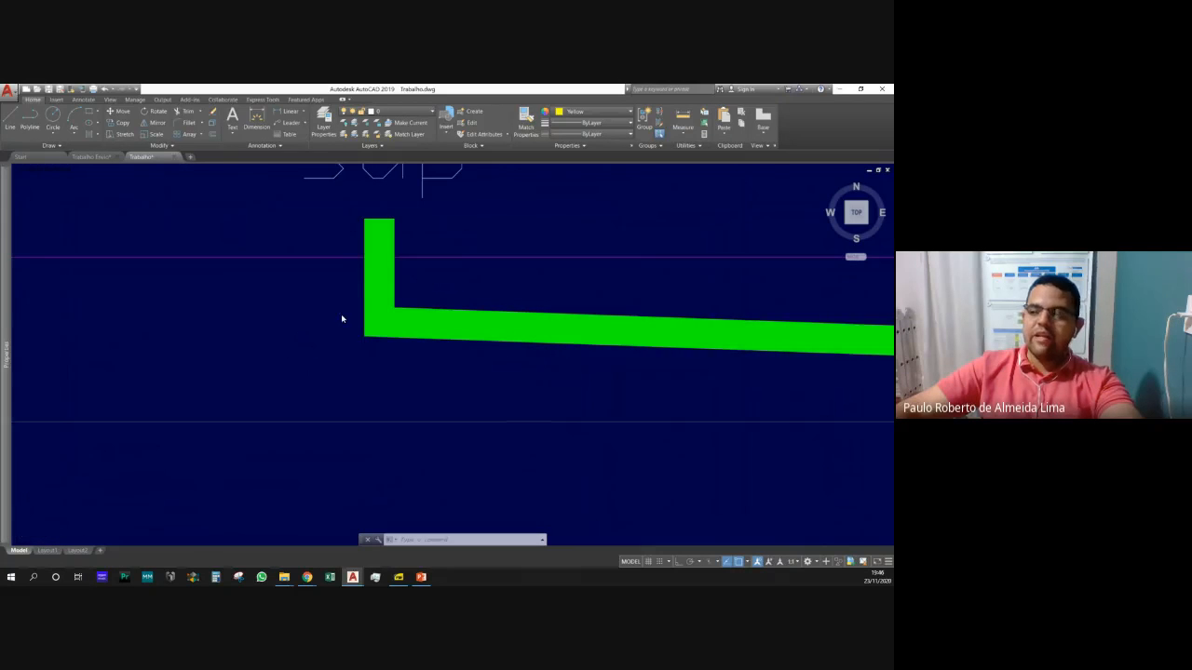
scroll(341, 317, "down", 2)
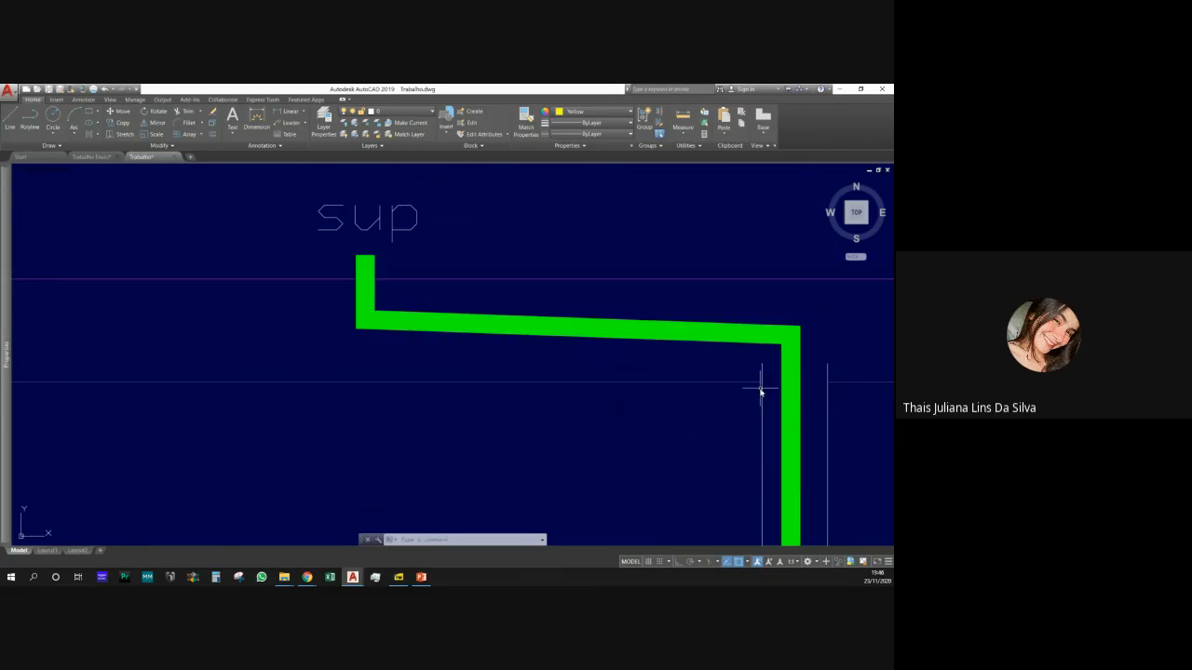
Compare W.C.B. 2 in the overlaid floor plans with the pipe shaft at the entrance hall's wall corner on the ground-floor plan.
scroll(768, 346, "down", 5)
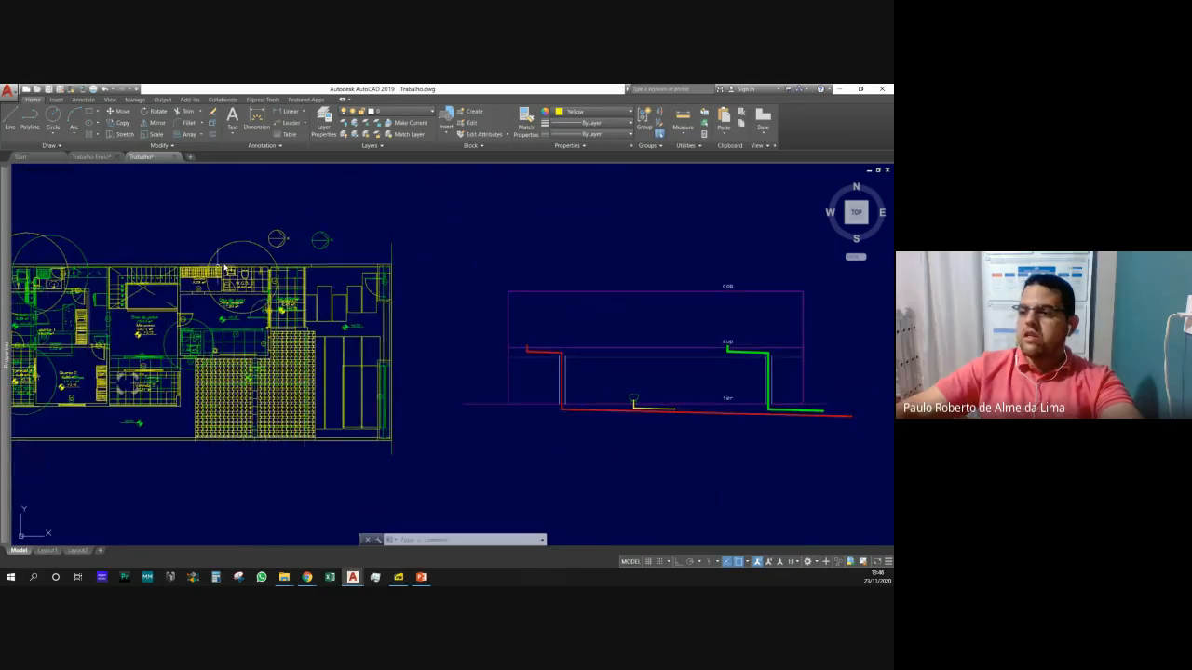
scroll(224, 269, "up", 5)
scroll(308, 283, "up", 2)
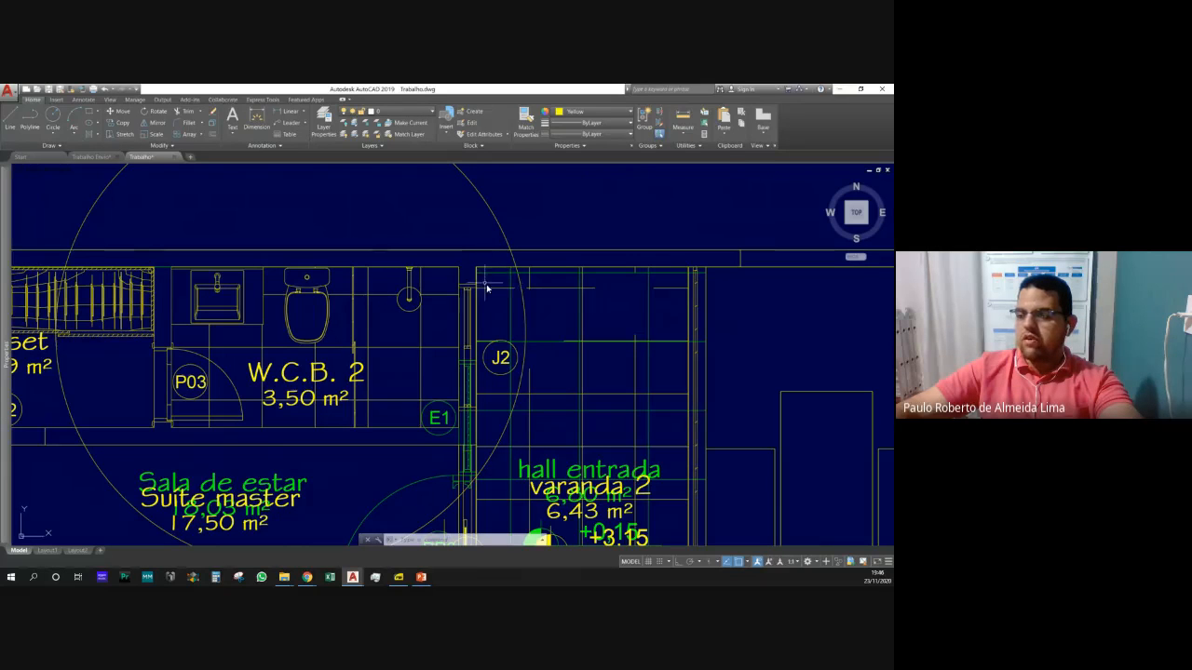
scroll(334, 334, "down", 6)
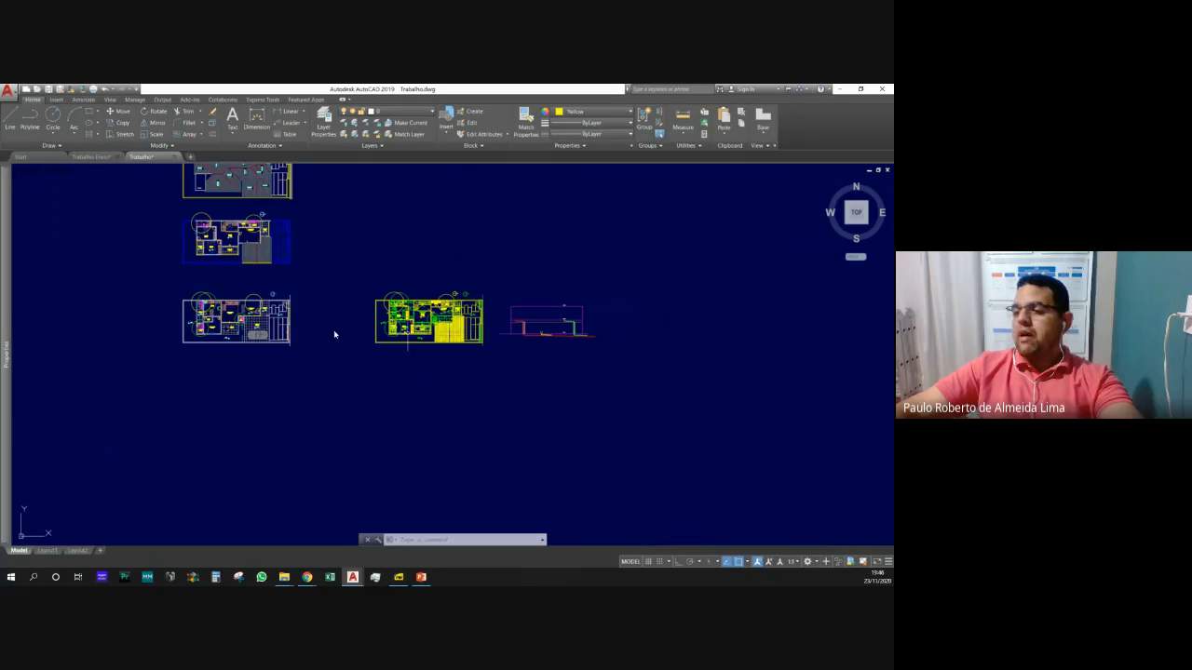
scroll(223, 312, "up", 8)
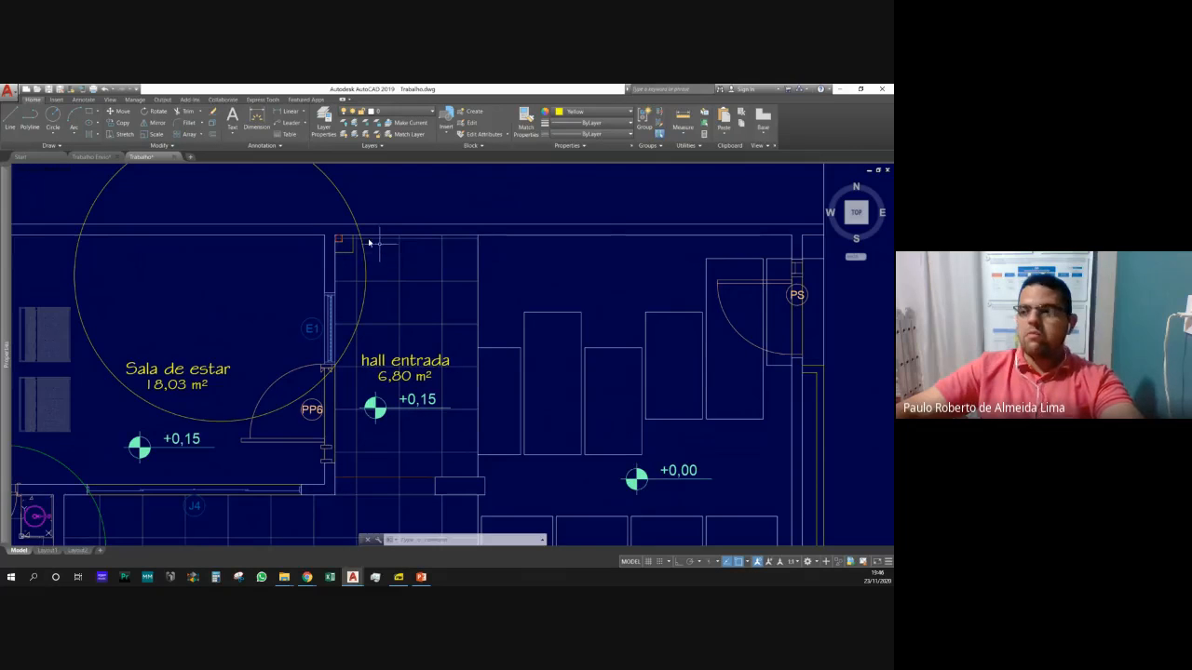
scroll(348, 242, "up", 8)
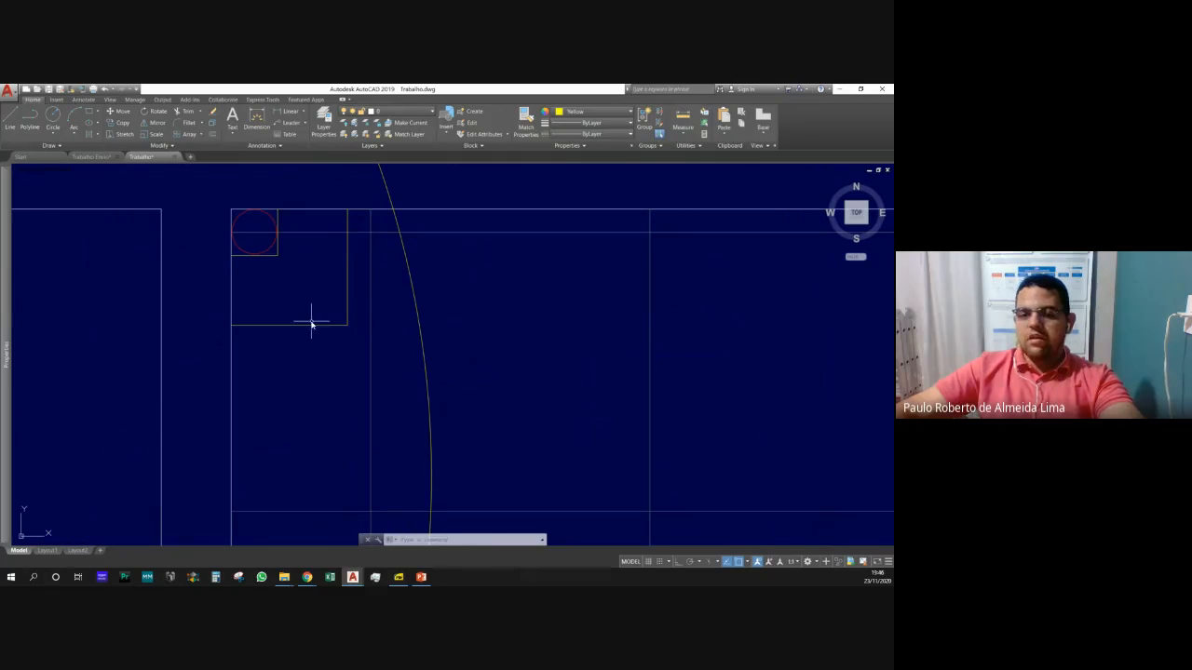
scroll(340, 269, "down", 4)
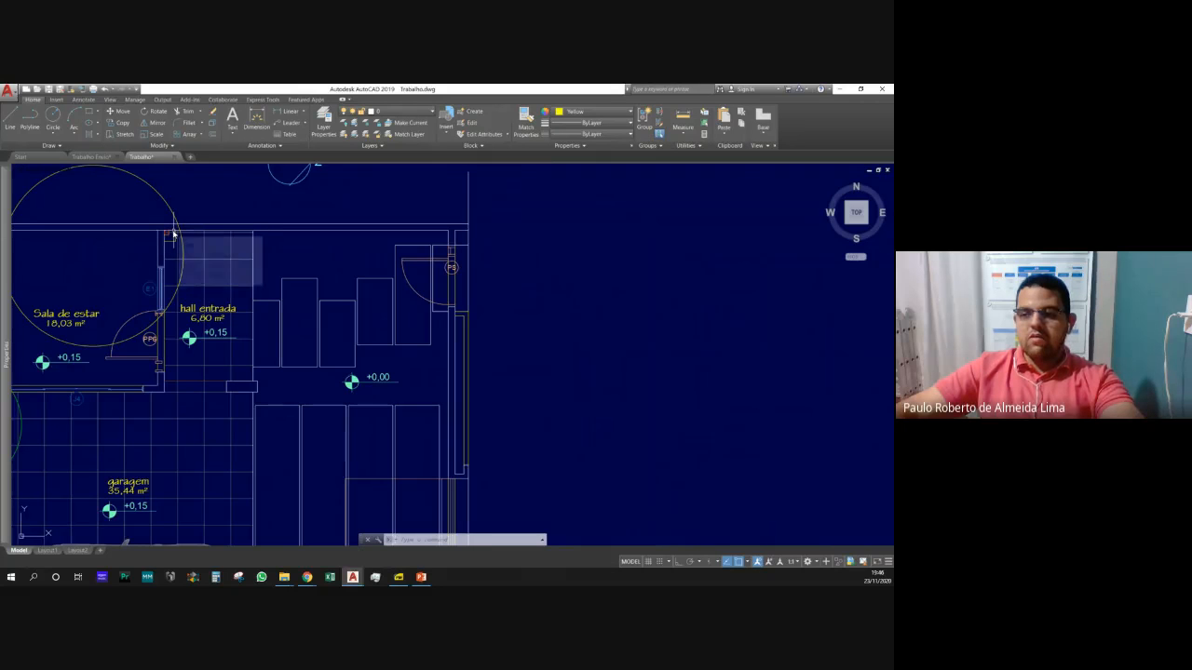
scroll(172, 235, "up", 5)
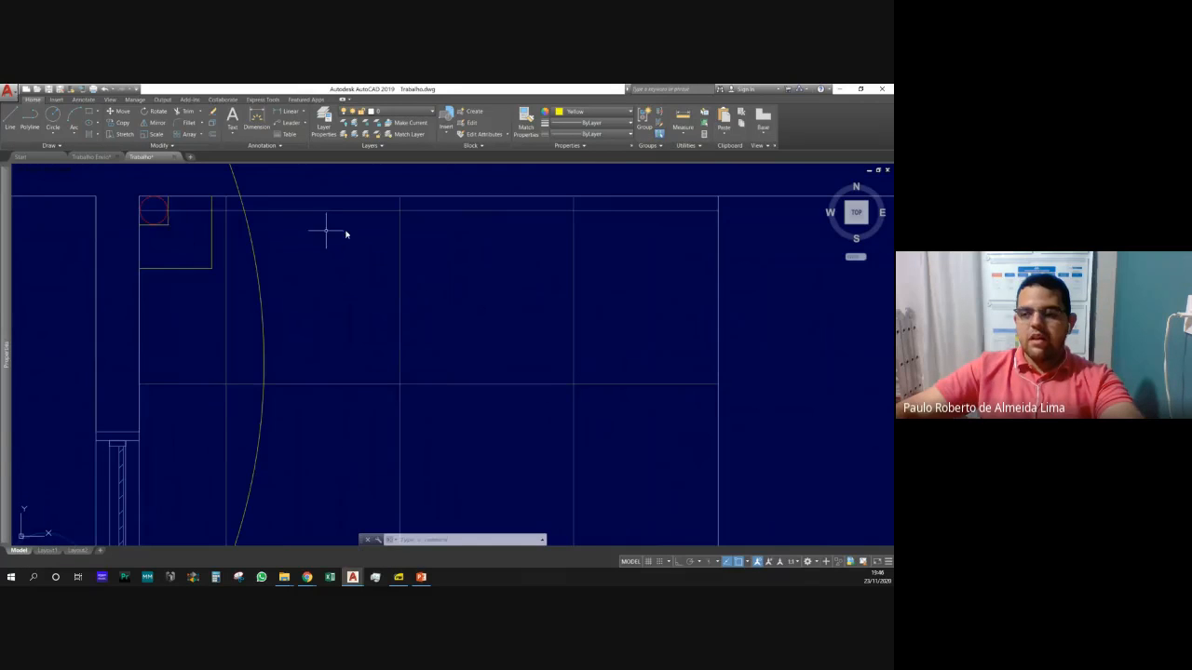
scroll(326, 232, "down", 6)
scroll(185, 376, "up", 3)
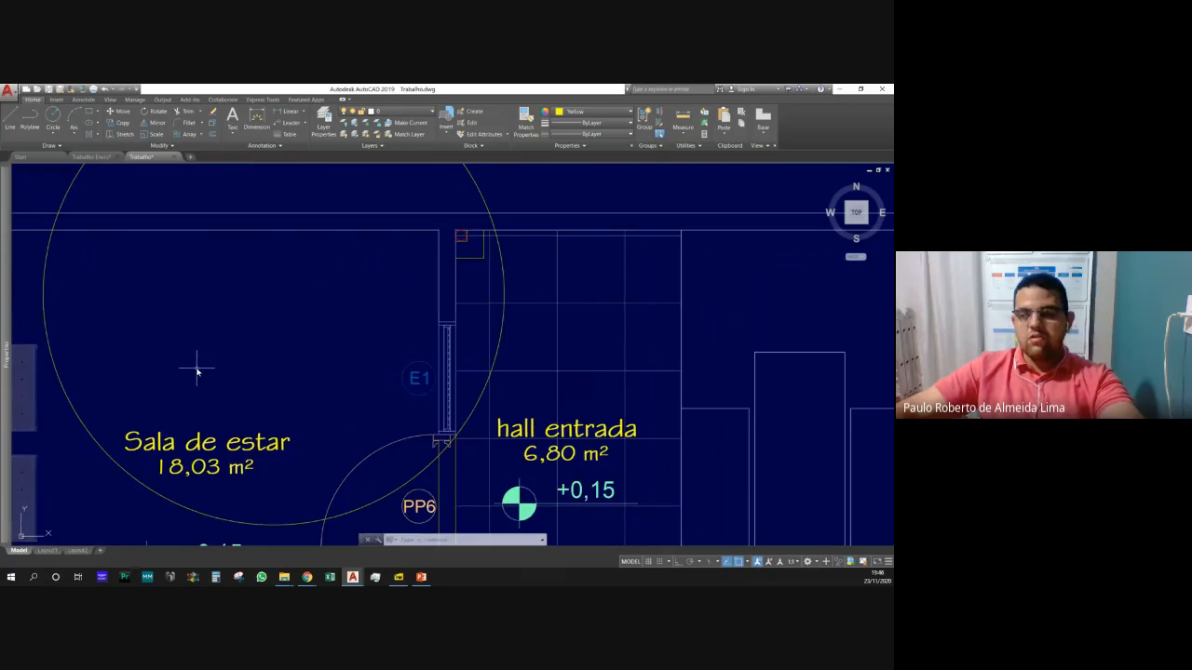
scroll(212, 365, "down", 2)
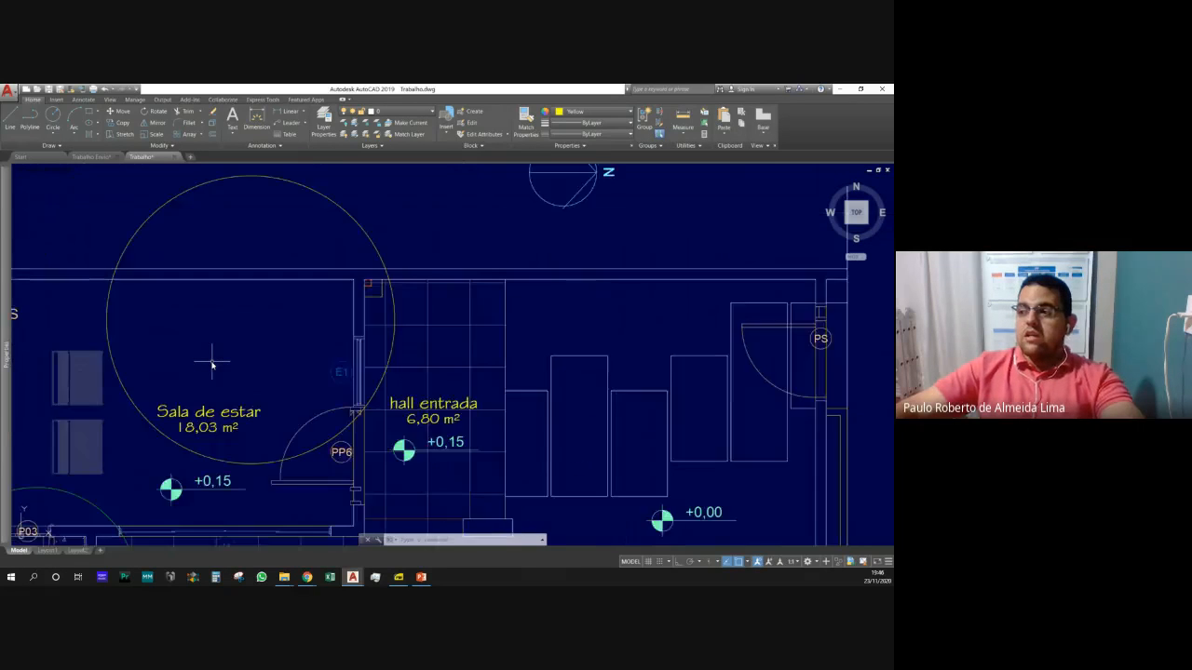
scroll(213, 365, "down", 2)
scroll(317, 332, "up", 5)
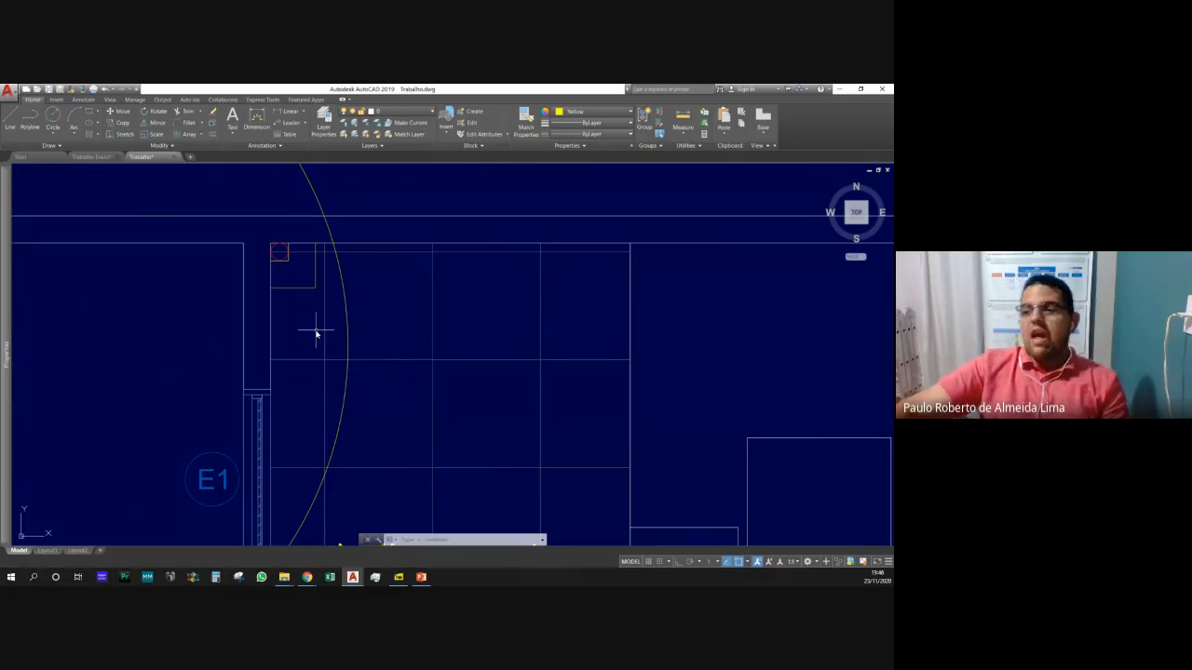
Try to draw a 0.25 by 0.25 rectangle outside the Home Office's outer wall, near W.C. SERV.
scroll(334, 269, "down", 2)
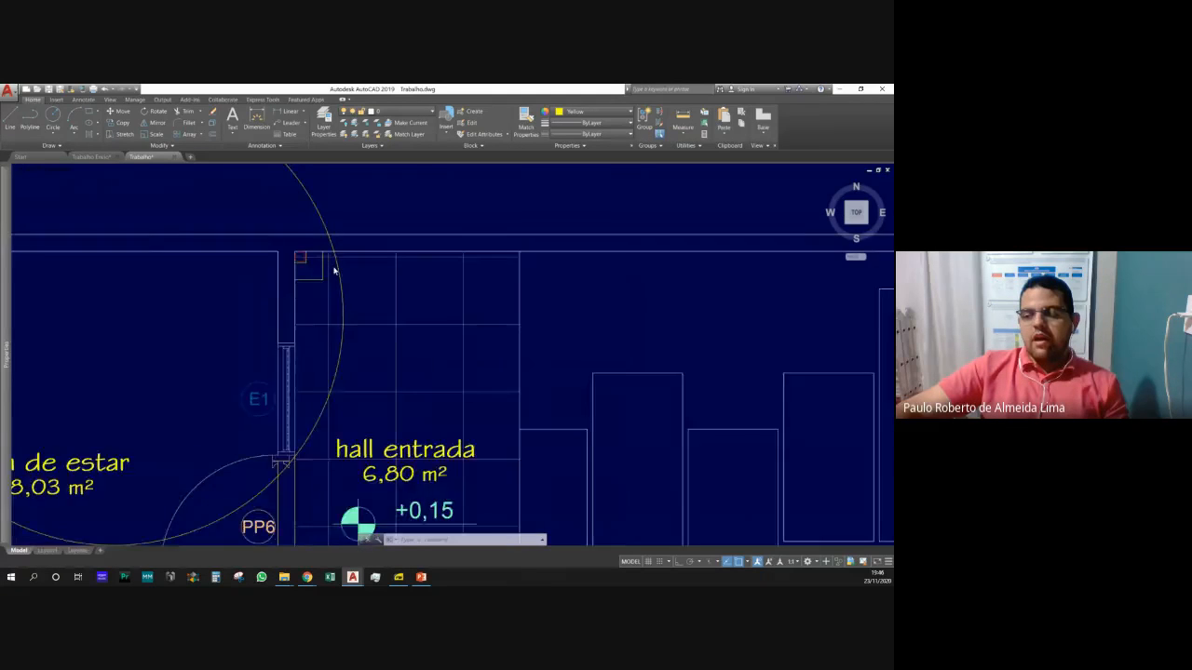
scroll(333, 270, "down", 5)
scroll(108, 394, "up", 5)
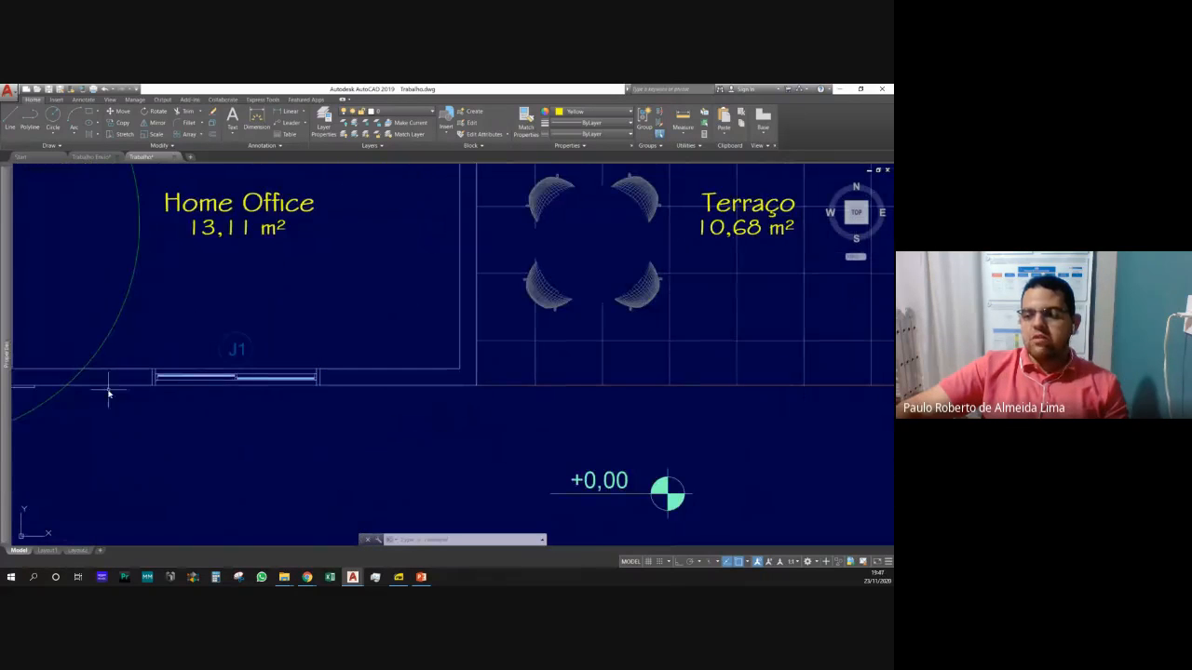
scroll(494, 400, "down", 3)
scroll(369, 400, "up", 3)
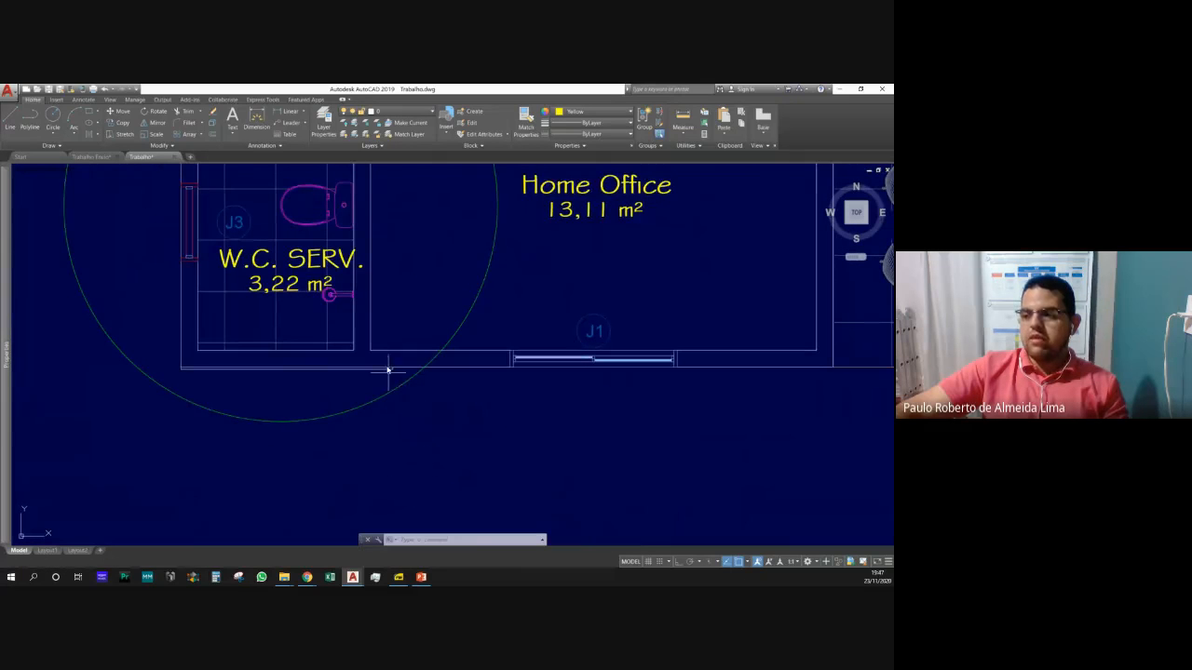
left_click(89, 111)
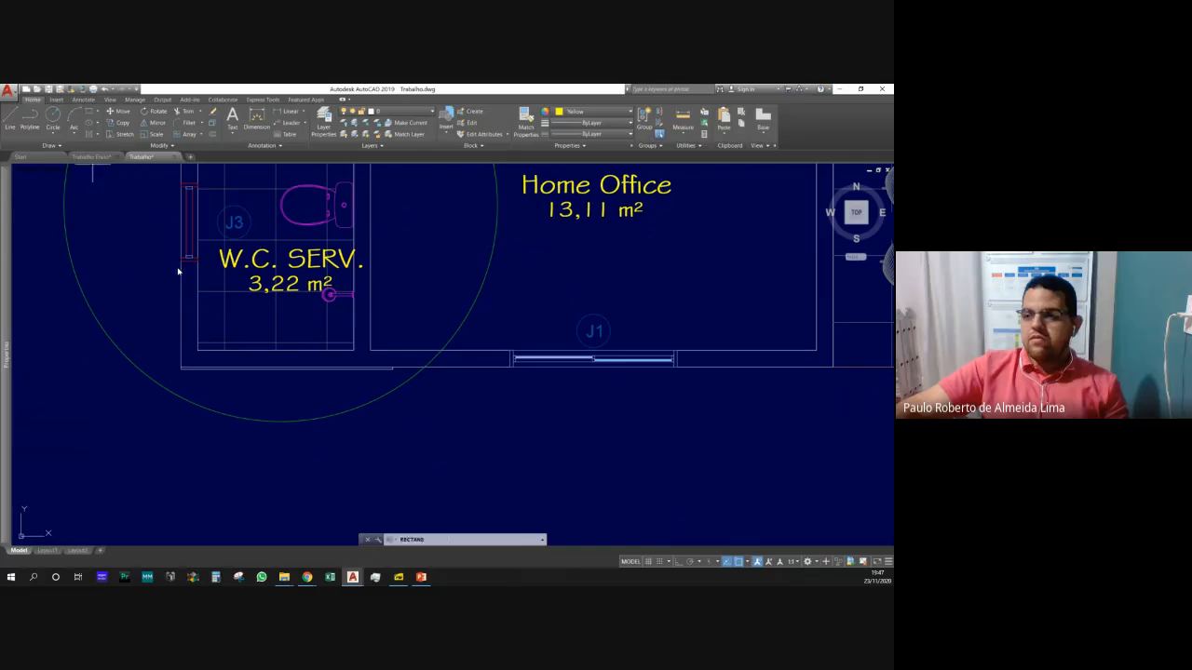
left_click(453, 417)
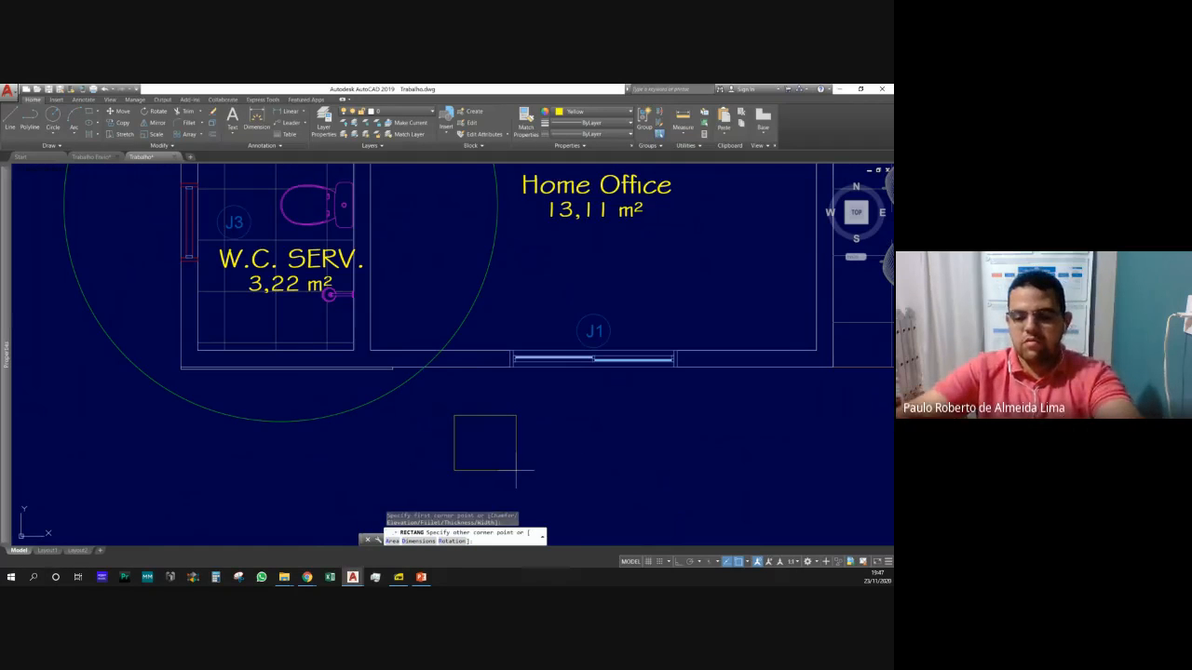
type("25,.25")
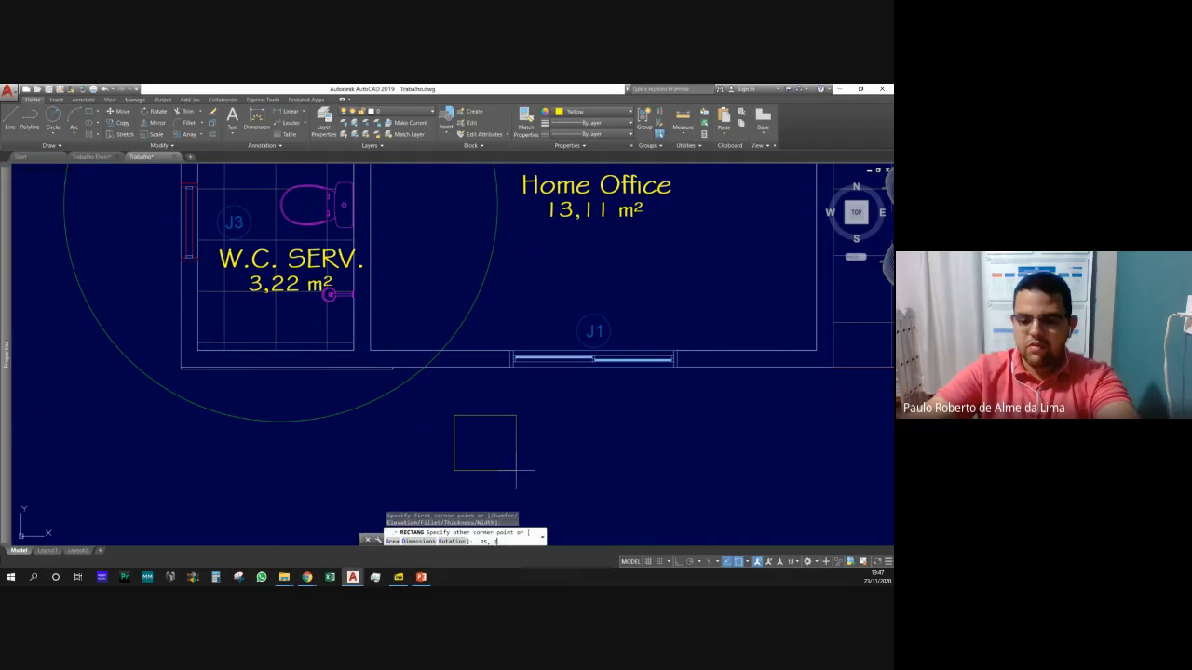
key("Return")
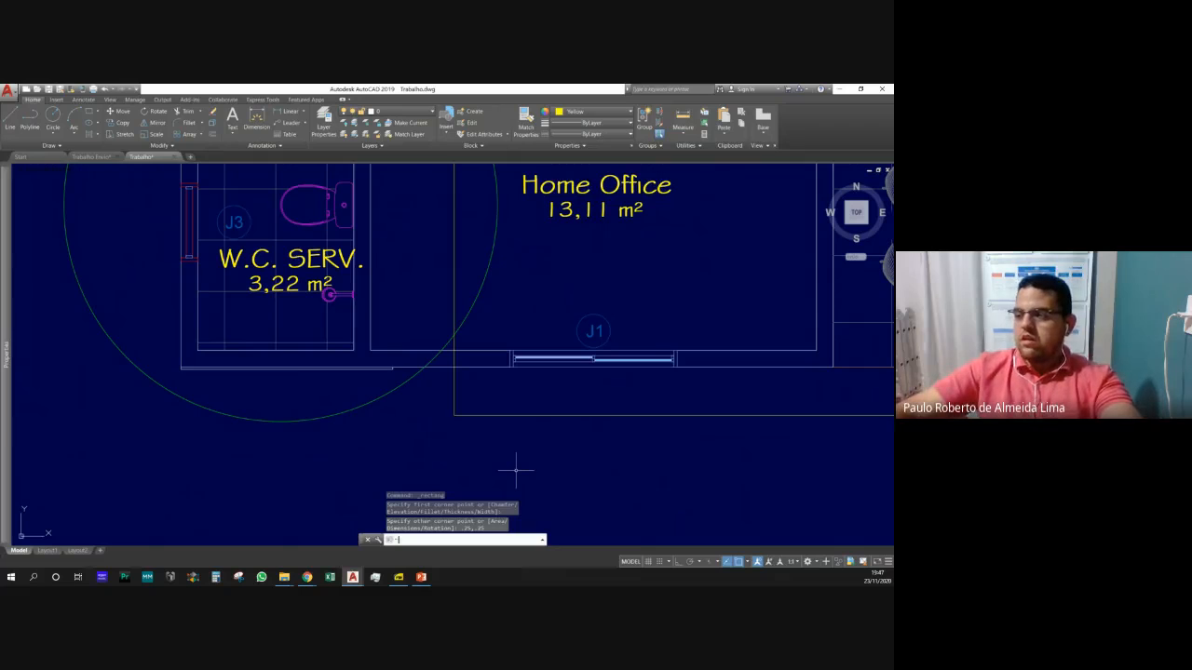
scroll(429, 466, "down", 2)
scroll(428, 466, "down", 3)
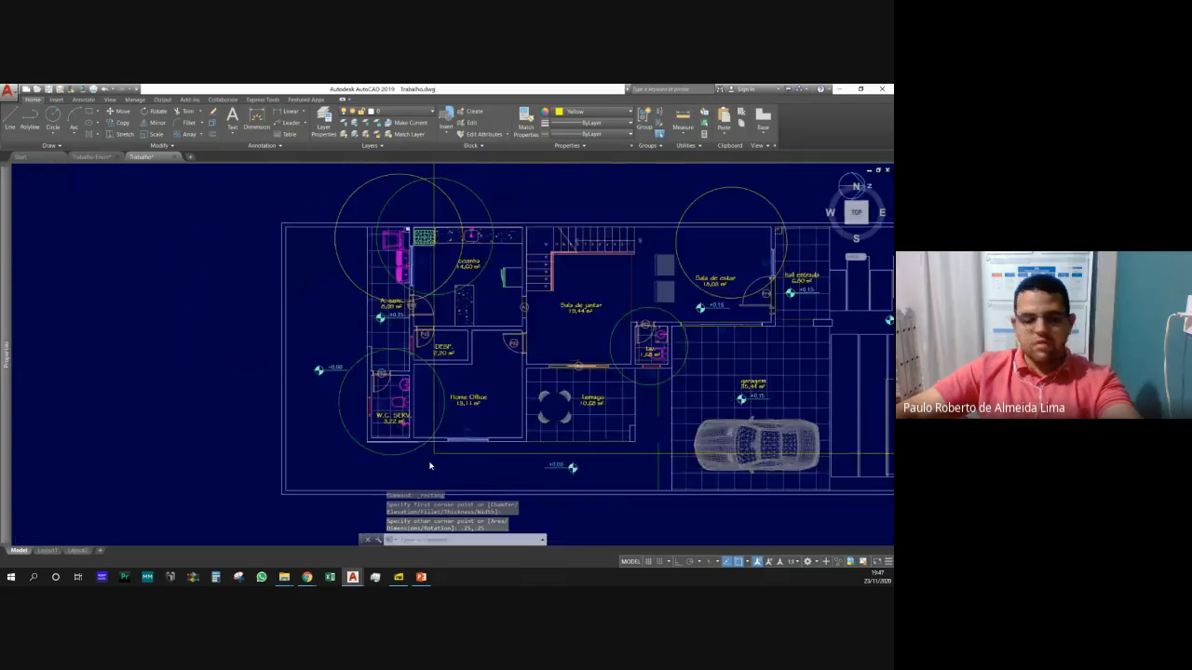
scroll(429, 465, "up", 6)
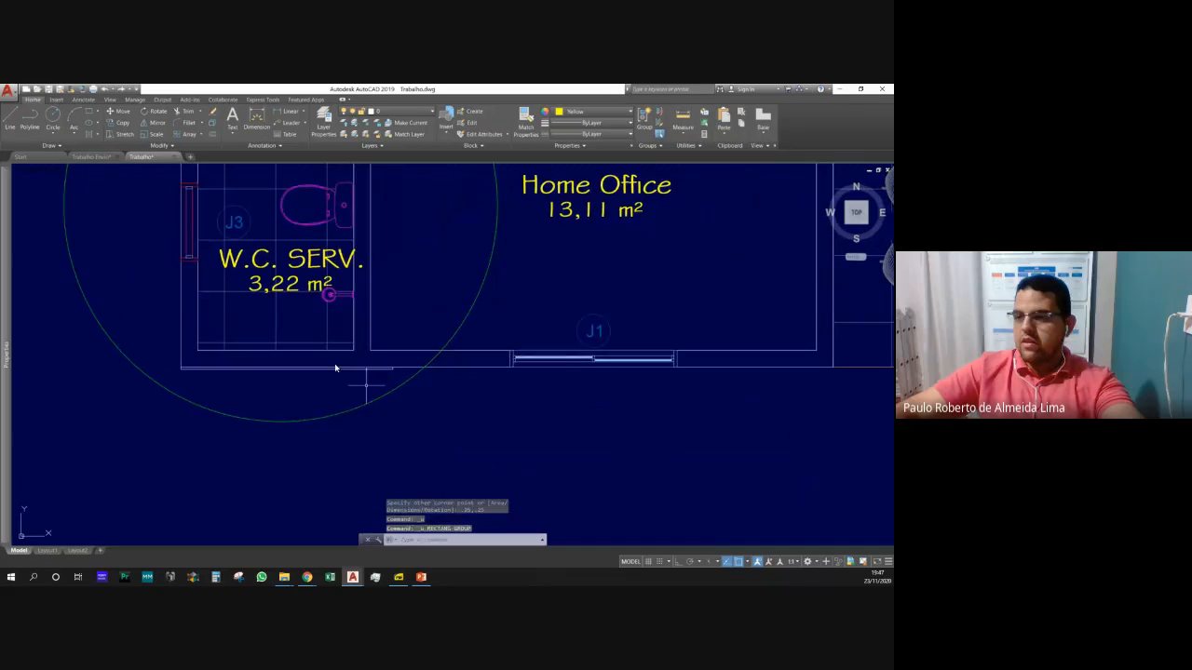
key("Escape")
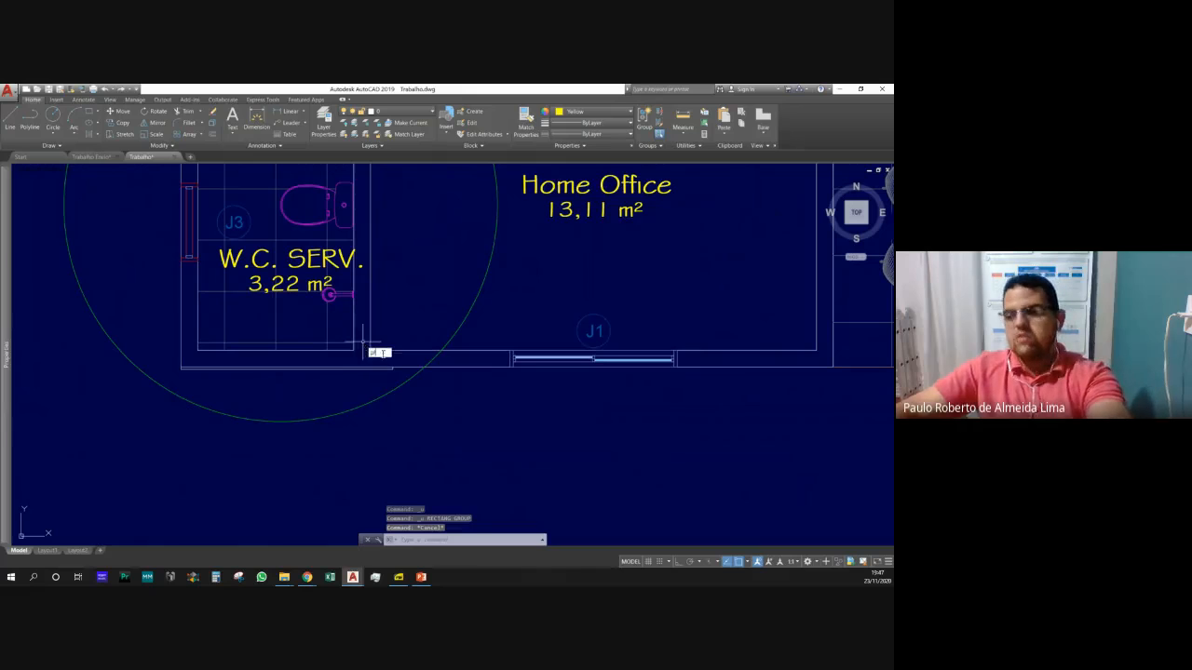
Draw a closed square polyline with 0.25 sides in the open area outside the Home Office wall, with Ortho on.
type("pl")
key("Return")
left_click(424, 412)
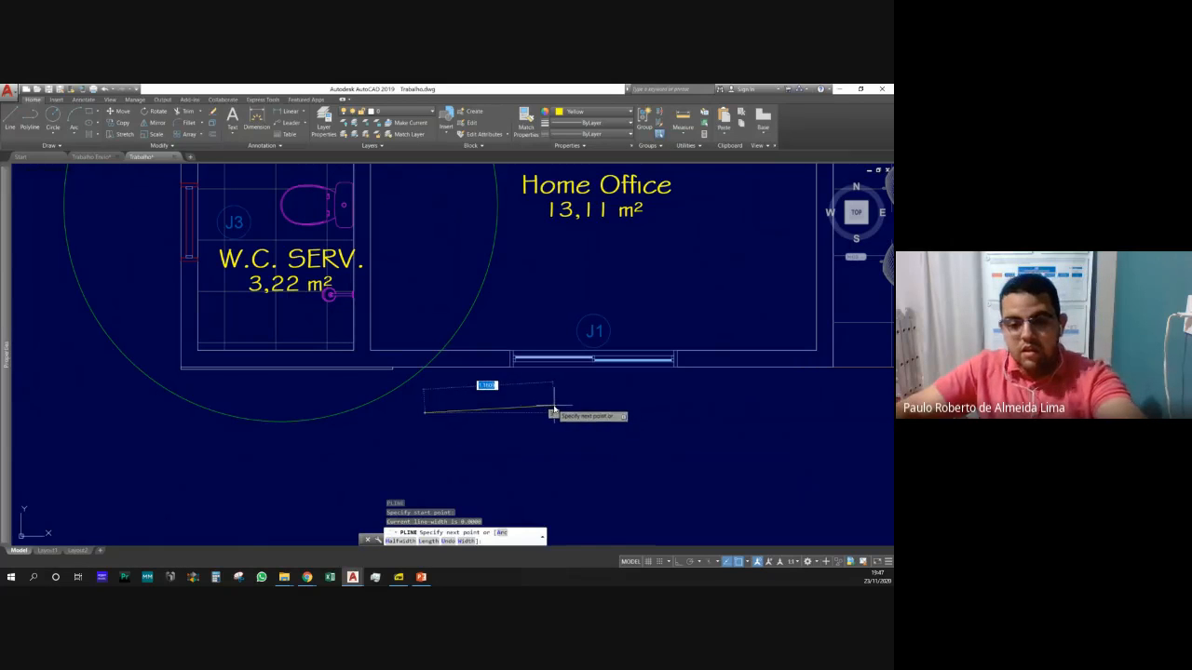
key("F8")
type(".25")
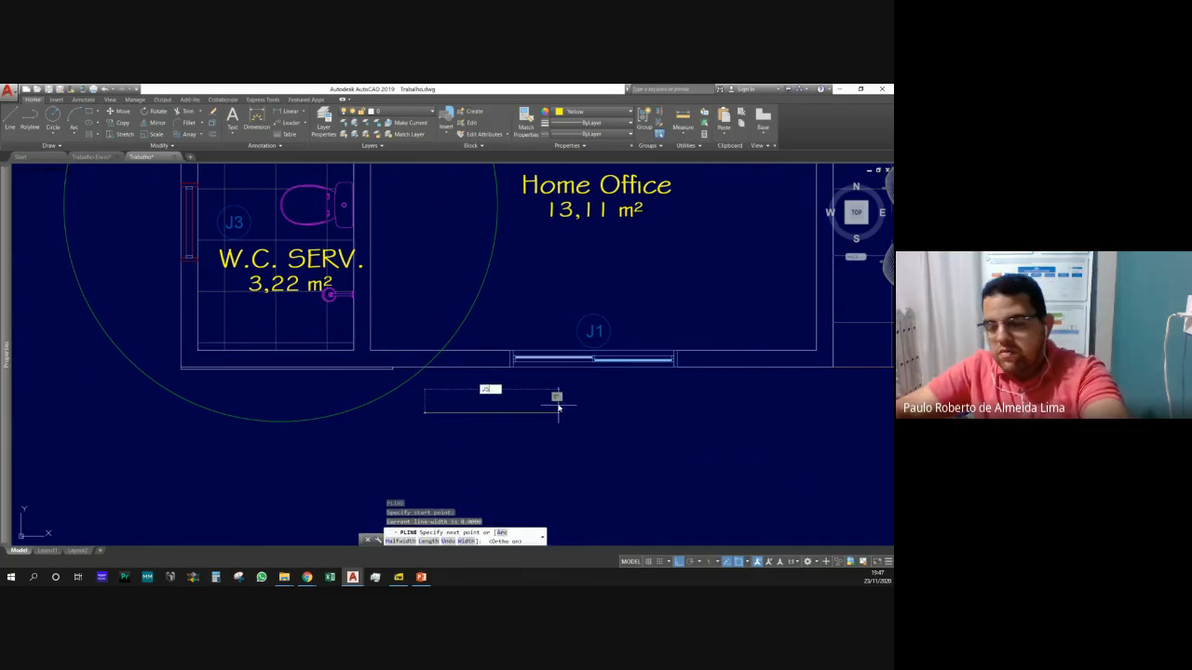
key("Return")
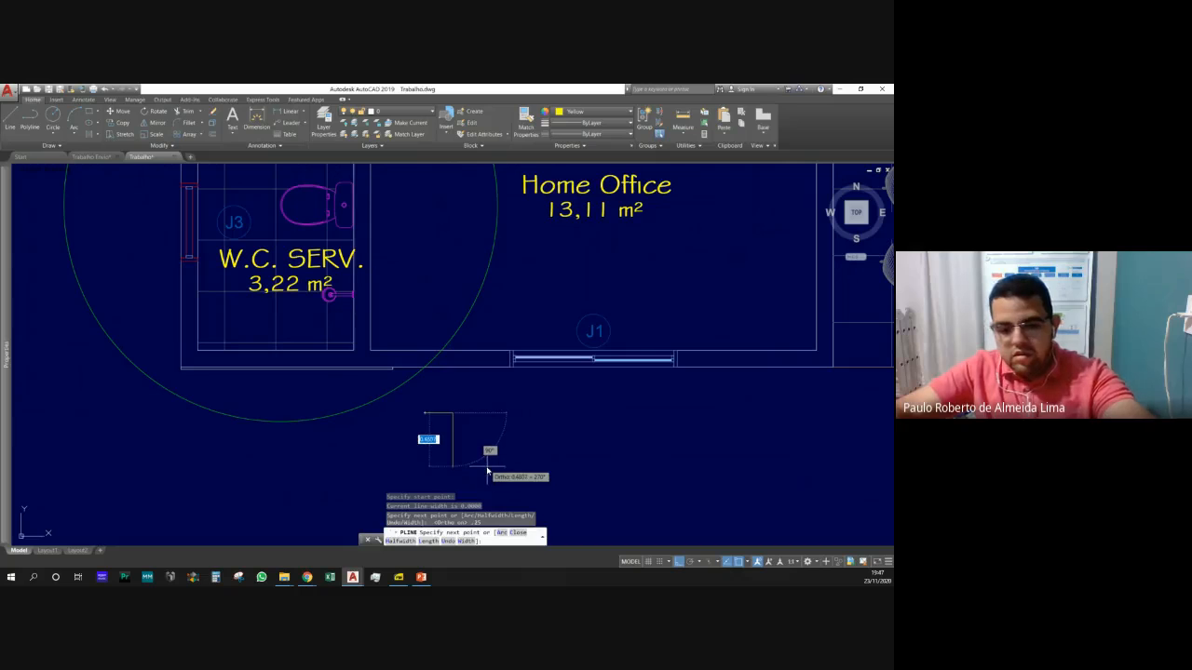
type(".25")
key("Return")
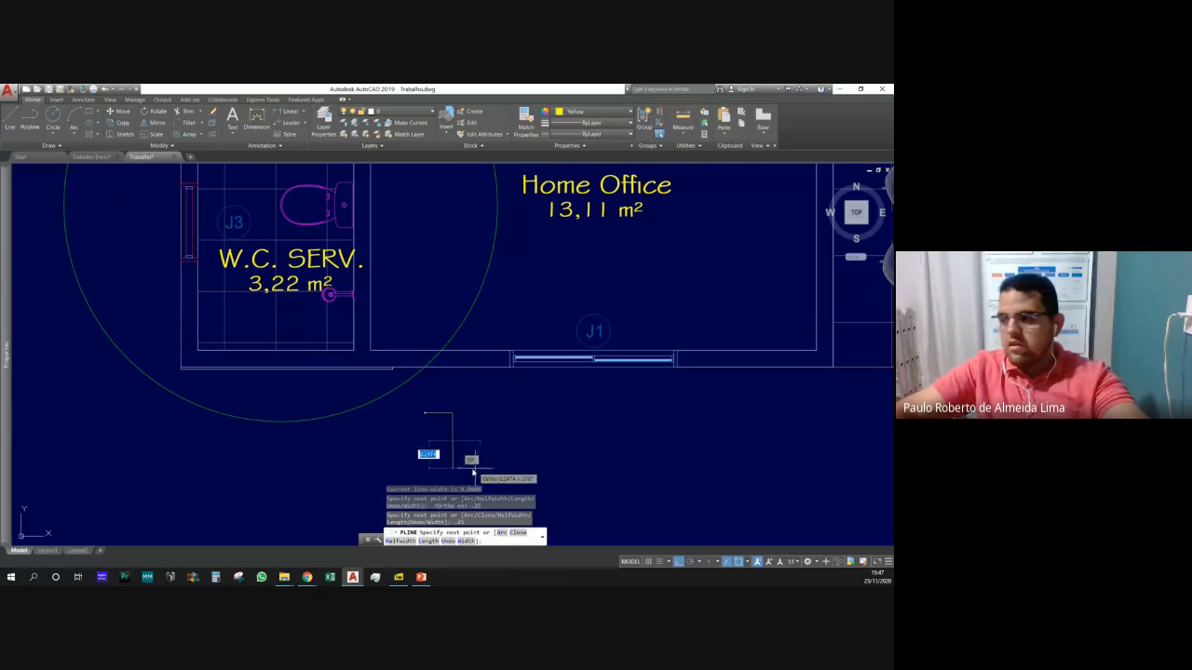
type(".25")
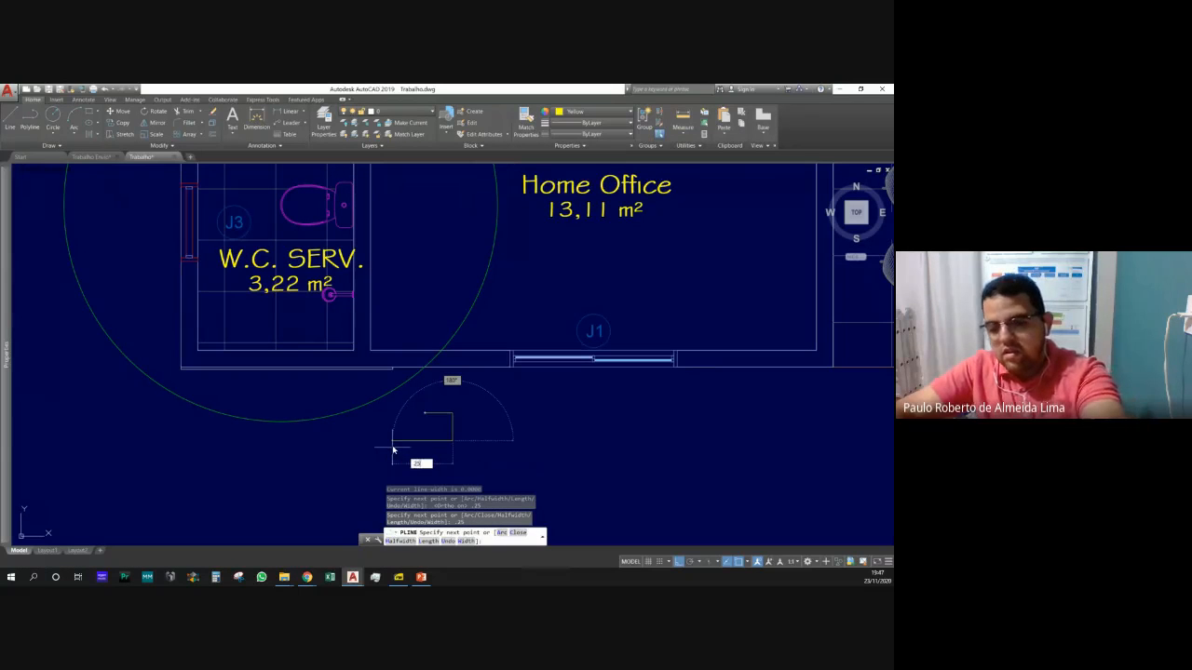
key("Return")
type("c")
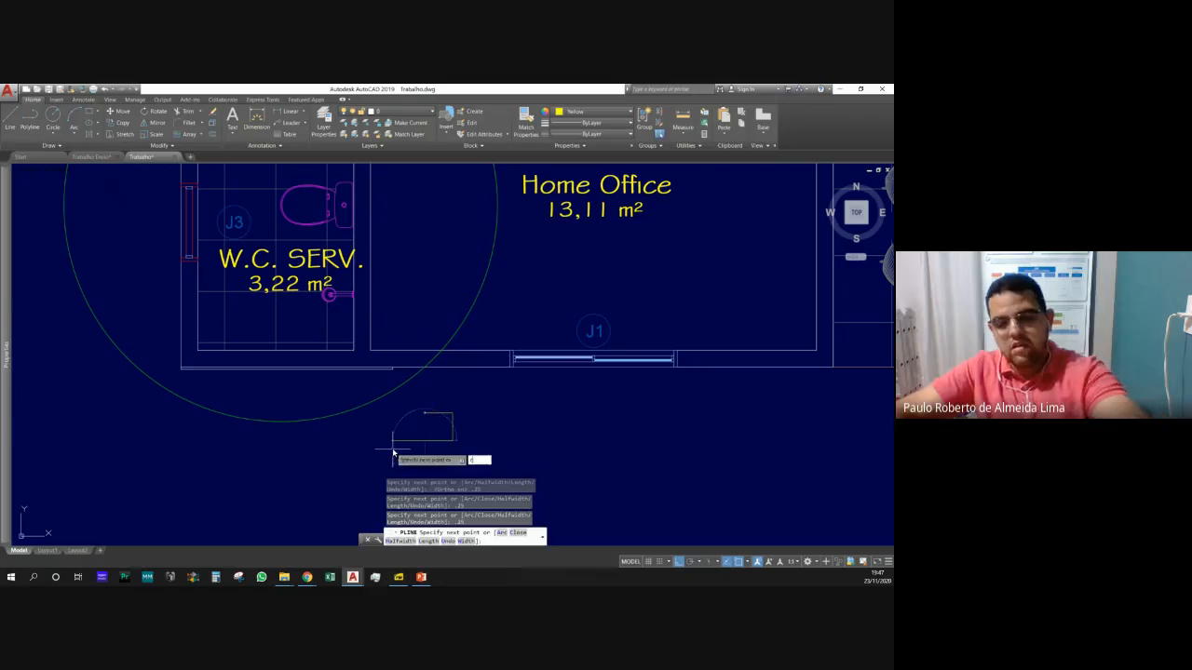
key("Return")
key("Escape")
Move the 0.25 square by its upper-left corner to the small step in the outer wall between W.C. SERV. and the Home Office.
left_click(572, 426)
left_click(420, 413)
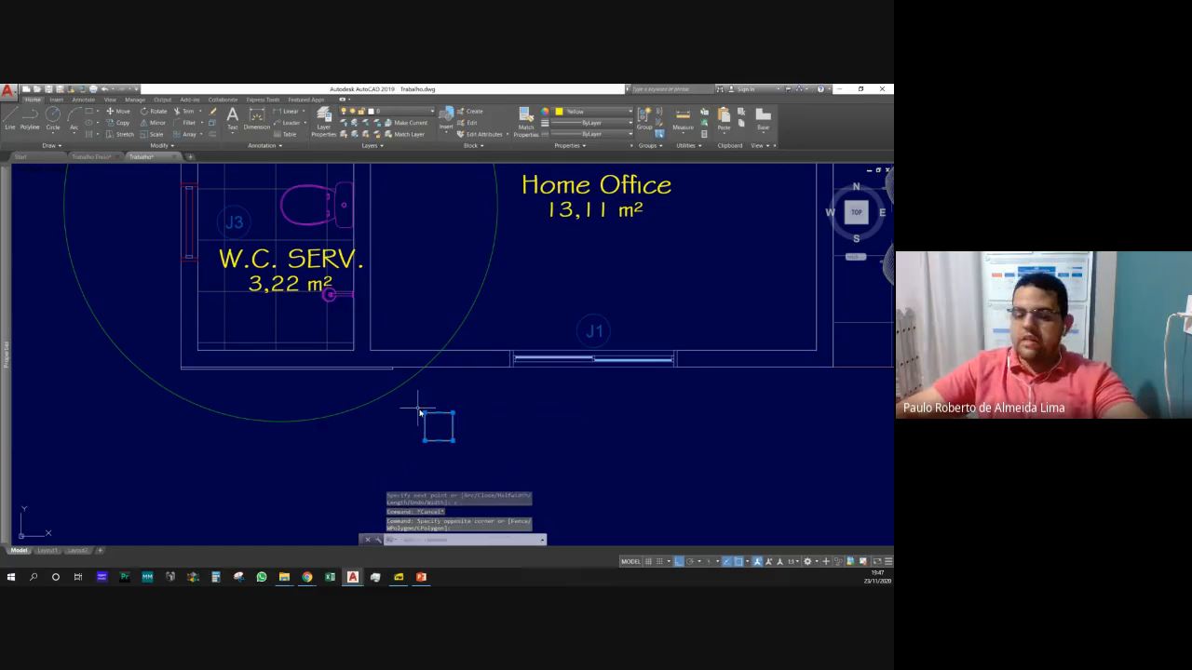
type("m")
key("Return")
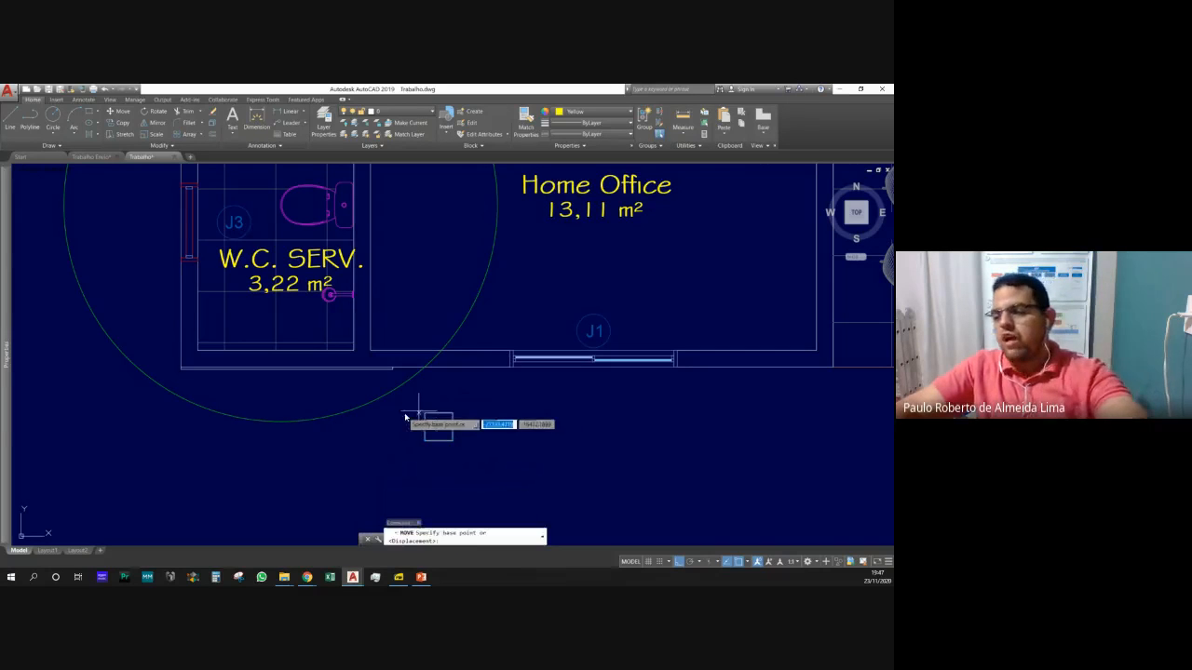
scroll(445, 419, "up", 4)
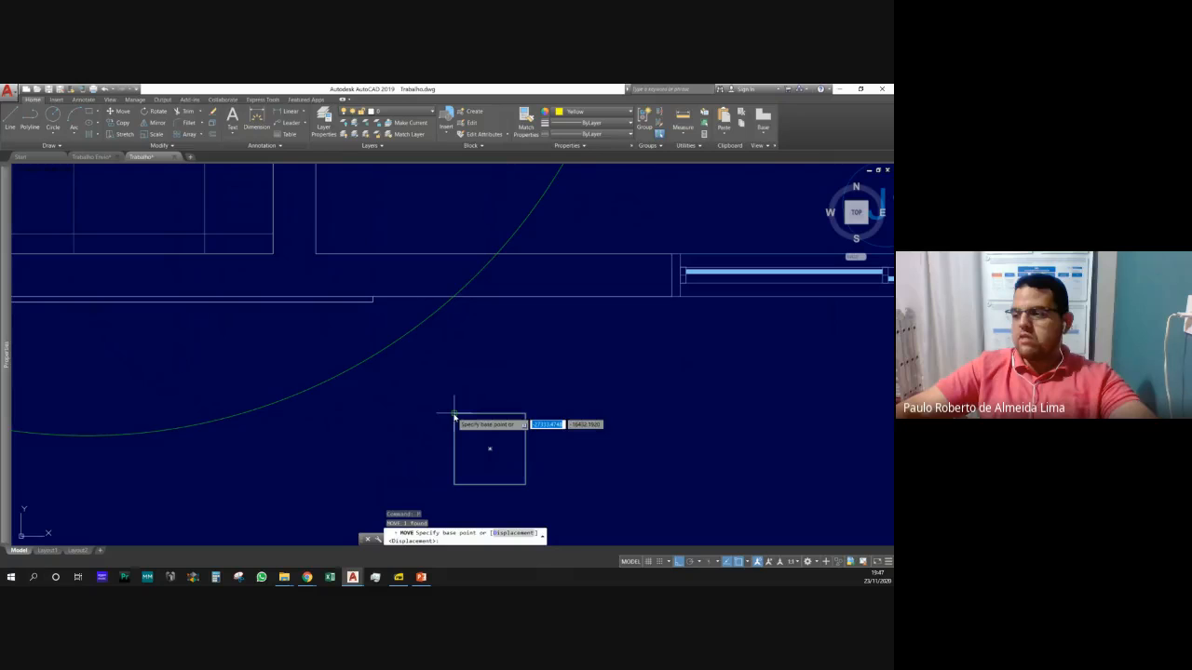
left_click(454, 415)
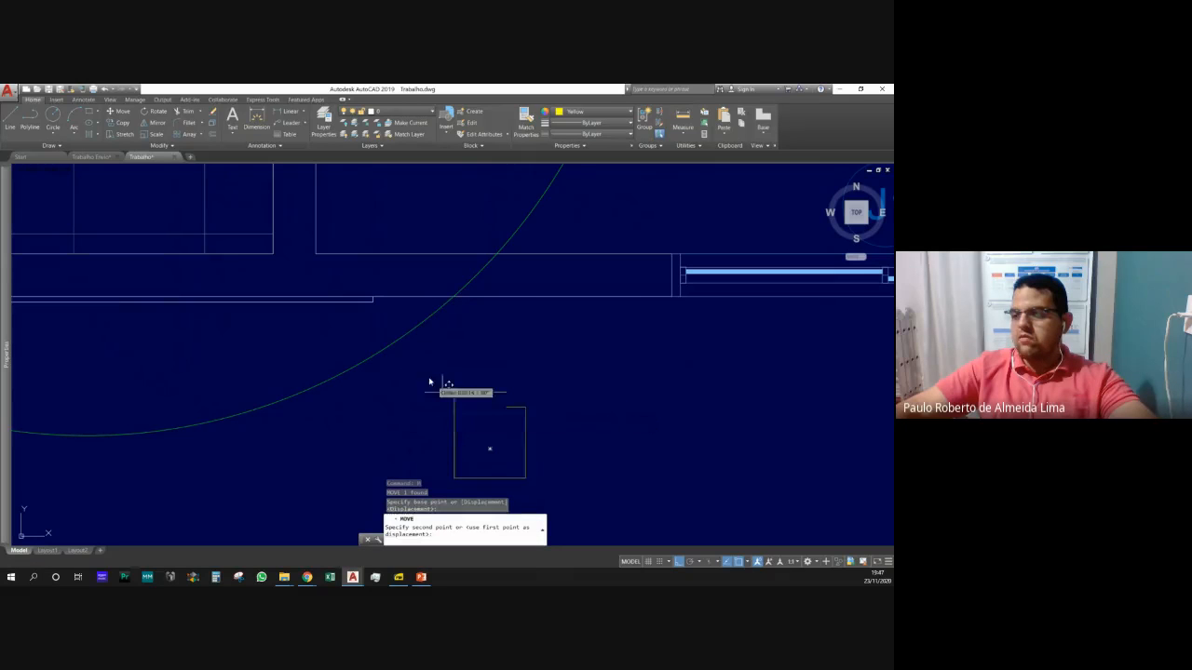
left_click(373, 297)
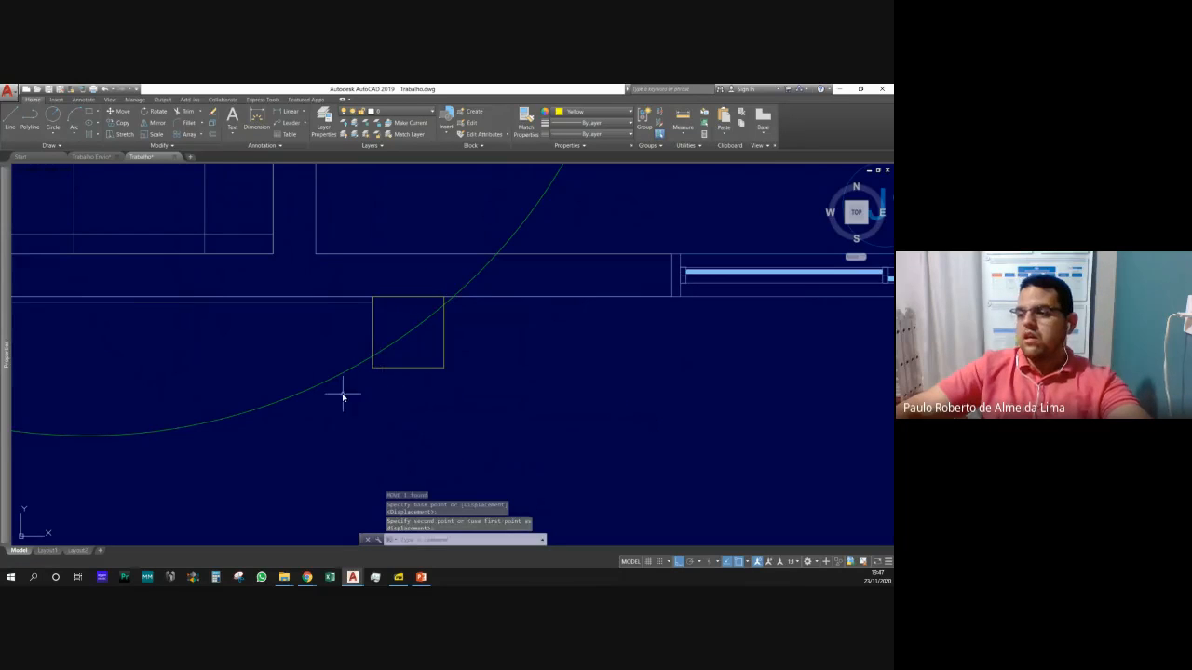
key("Escape")
key("Escape")
scroll(245, 375, "down", 4)
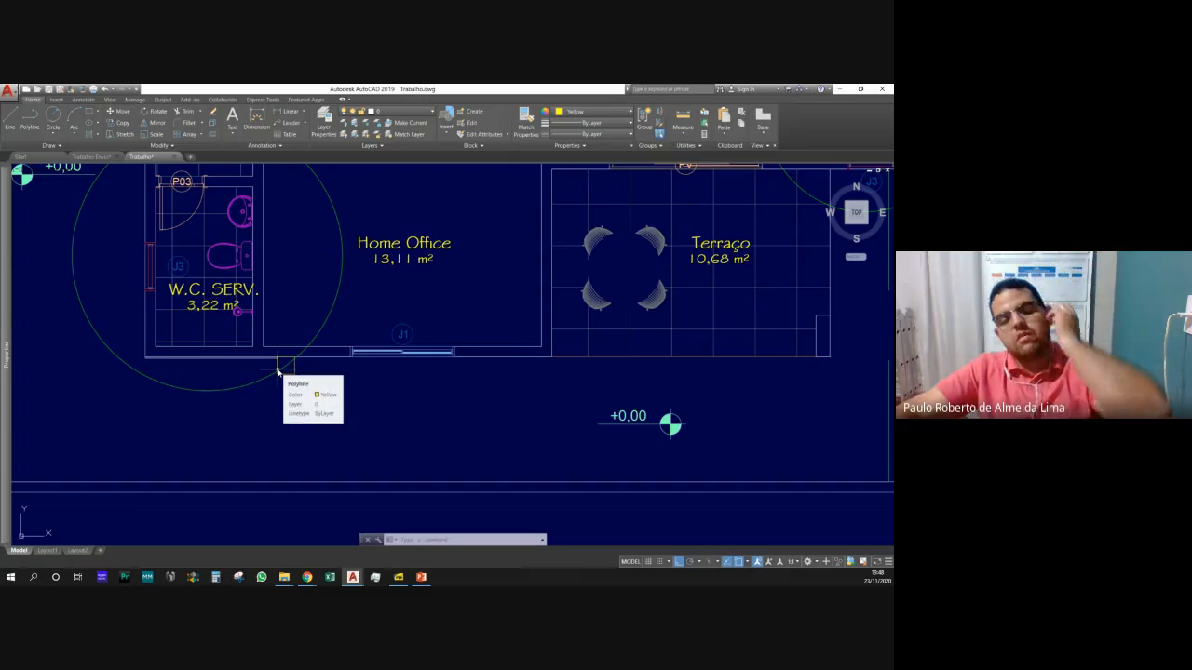
Compare the new square shaft beside W.C. SERV. with the shaft and red pipe circle at the entrance hall's wall corner.
scroll(277, 372, "up", 4)
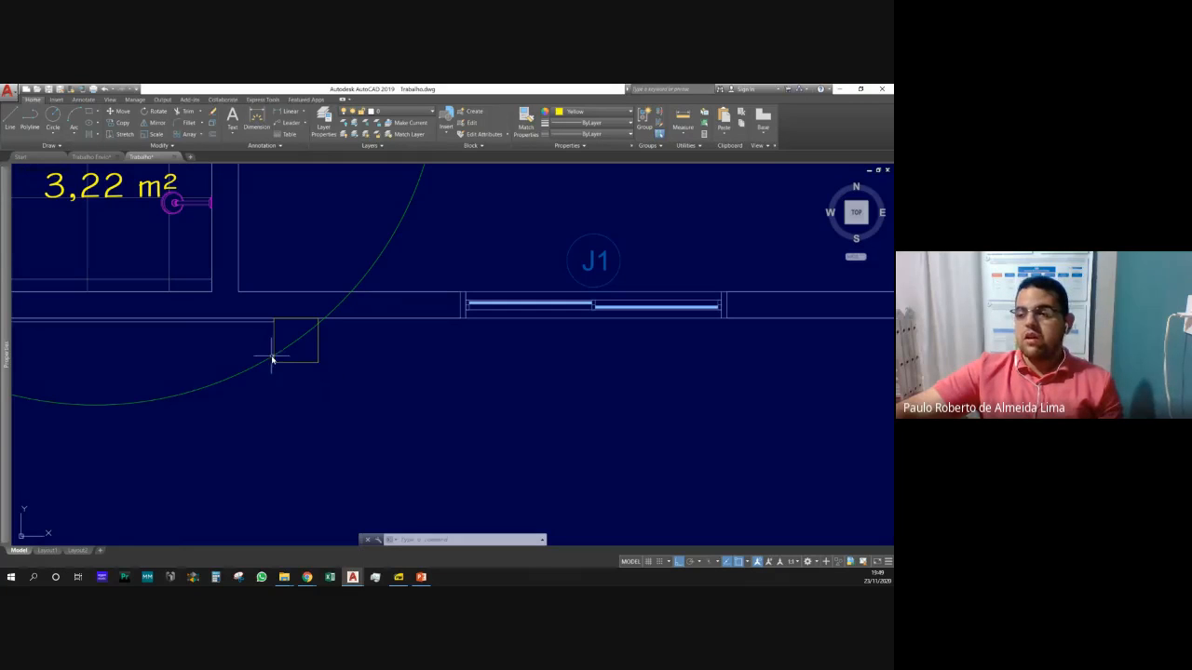
scroll(272, 359, "down", 8)
scroll(399, 266, "up", 3)
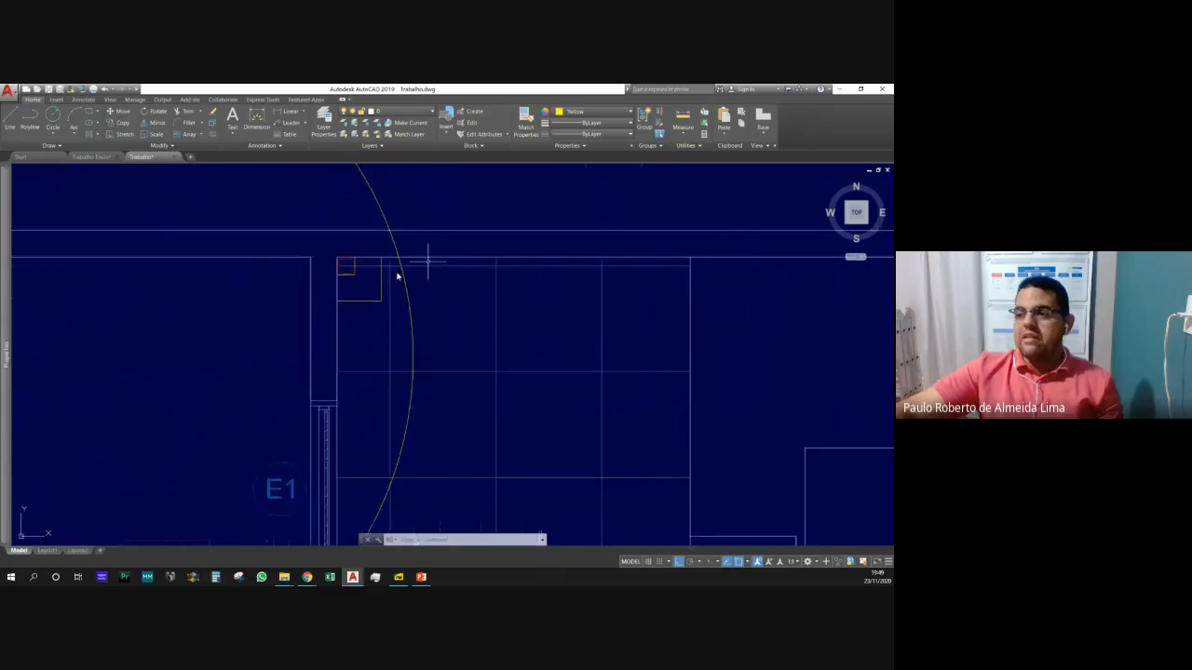
scroll(348, 292, "up", 2)
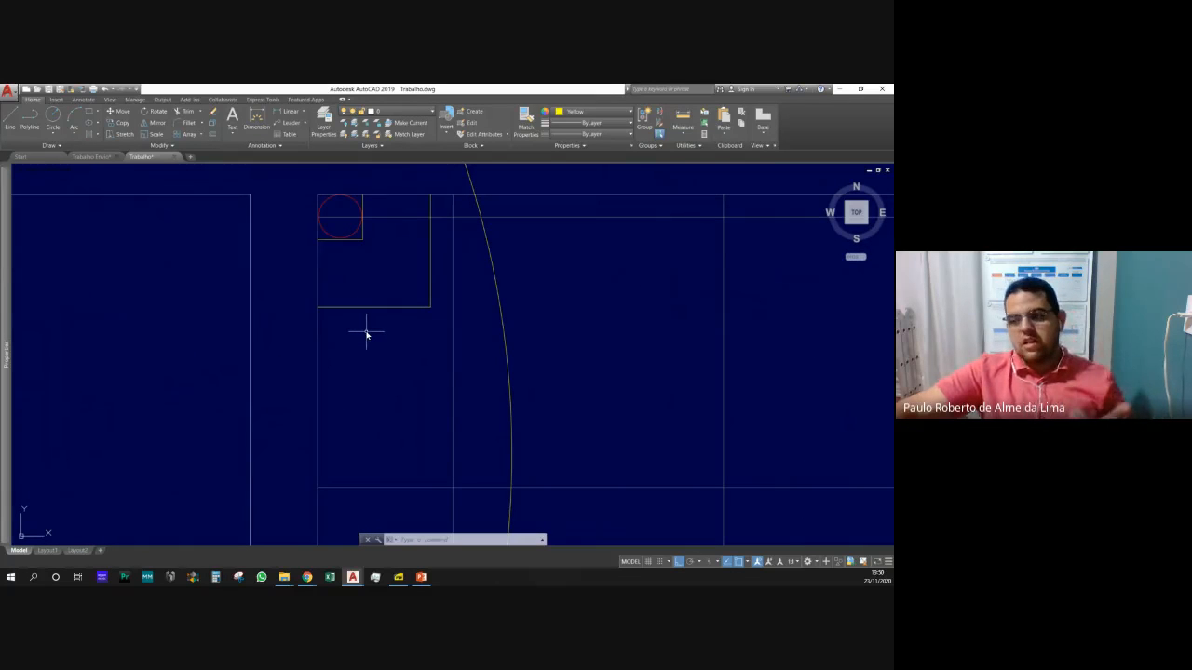
scroll(366, 335, "down", 4)
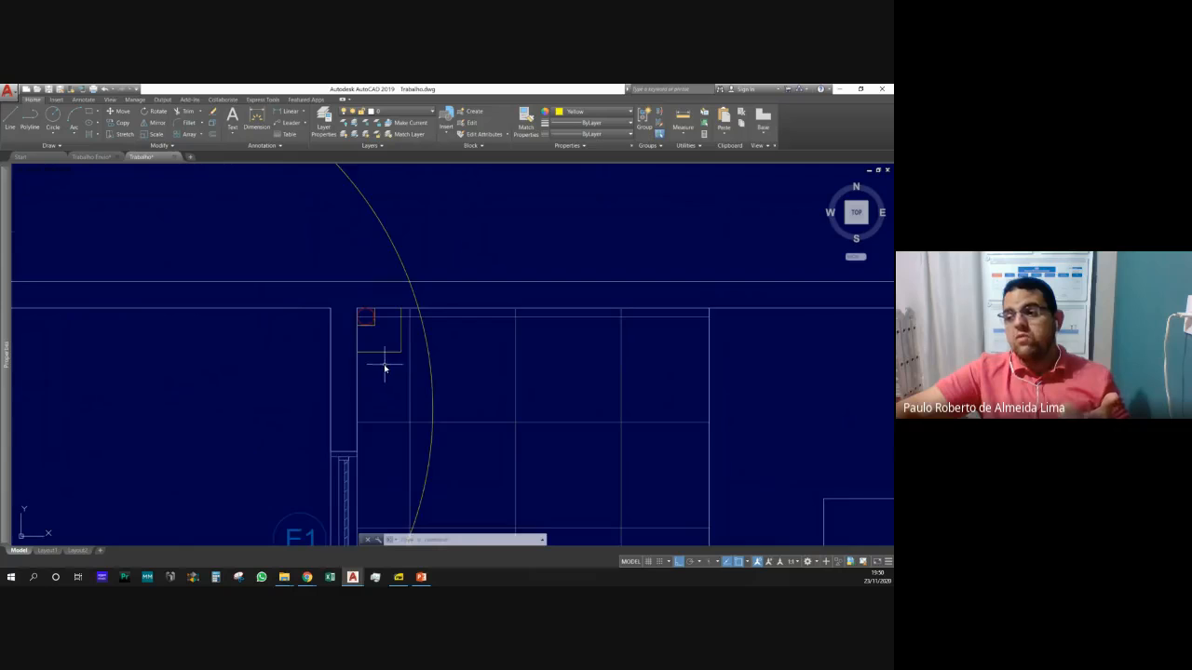
scroll(384, 369, "up", 2)
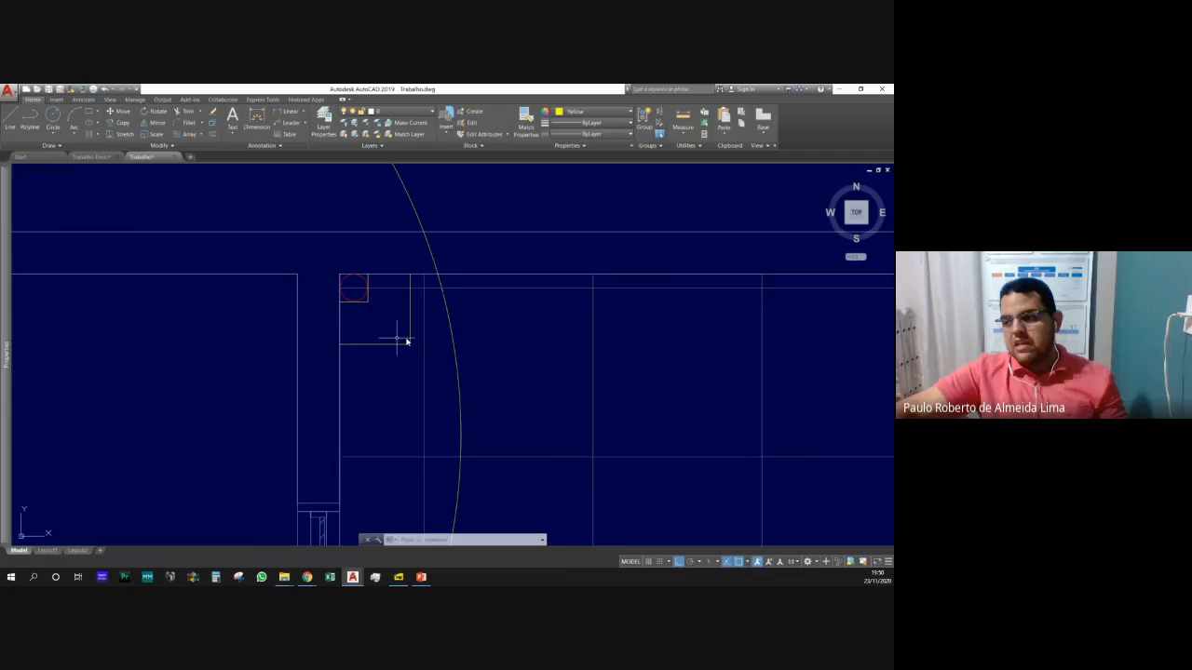
scroll(689, 344, "down", 5)
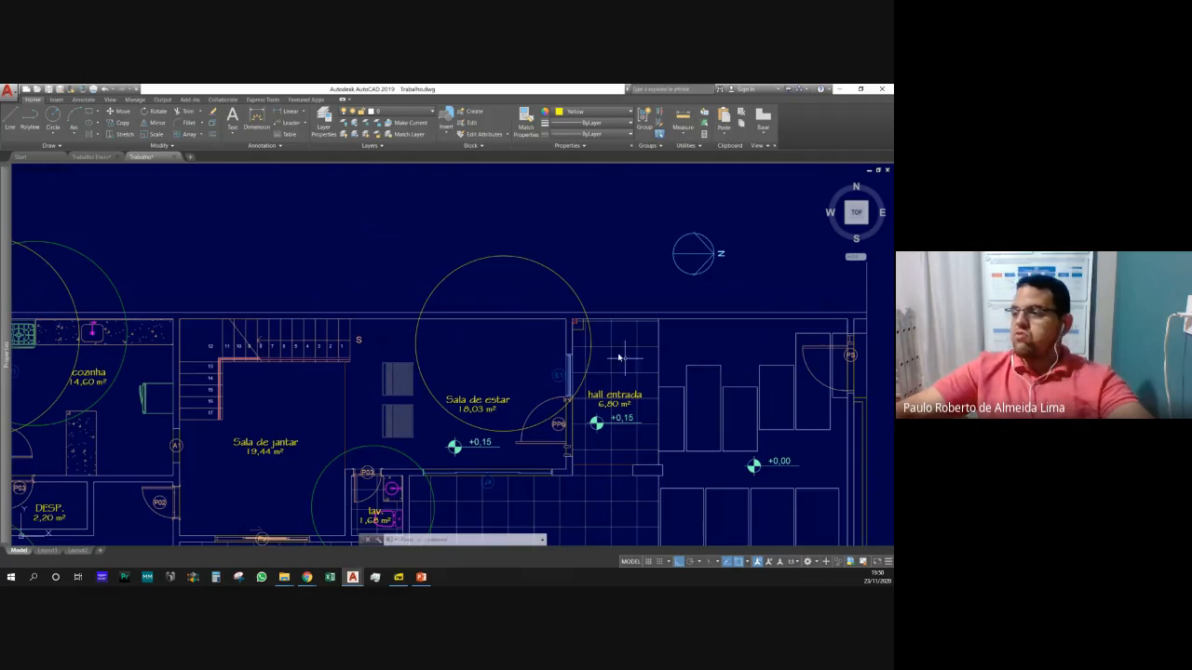
scroll(639, 325, "up", 5)
scroll(720, 328, "up", 2)
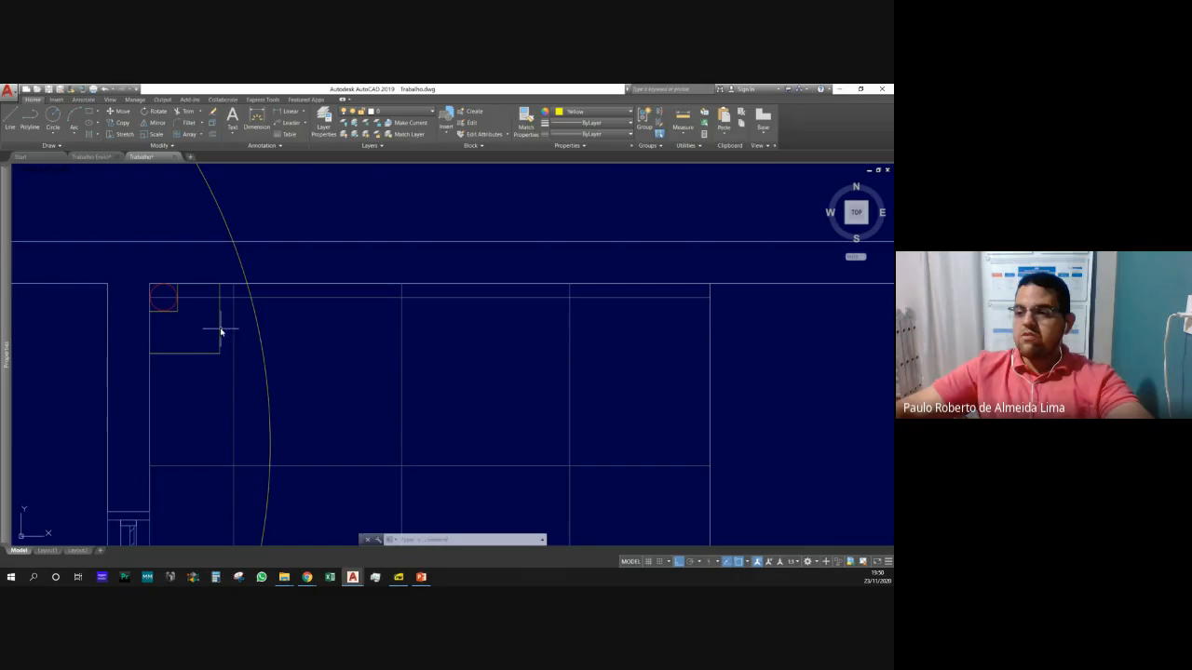
Draw a polyline from the entrance hall shaft's lower-right corner across to the hall's far edge and up to the wall line.
type("pl")
key("Return")
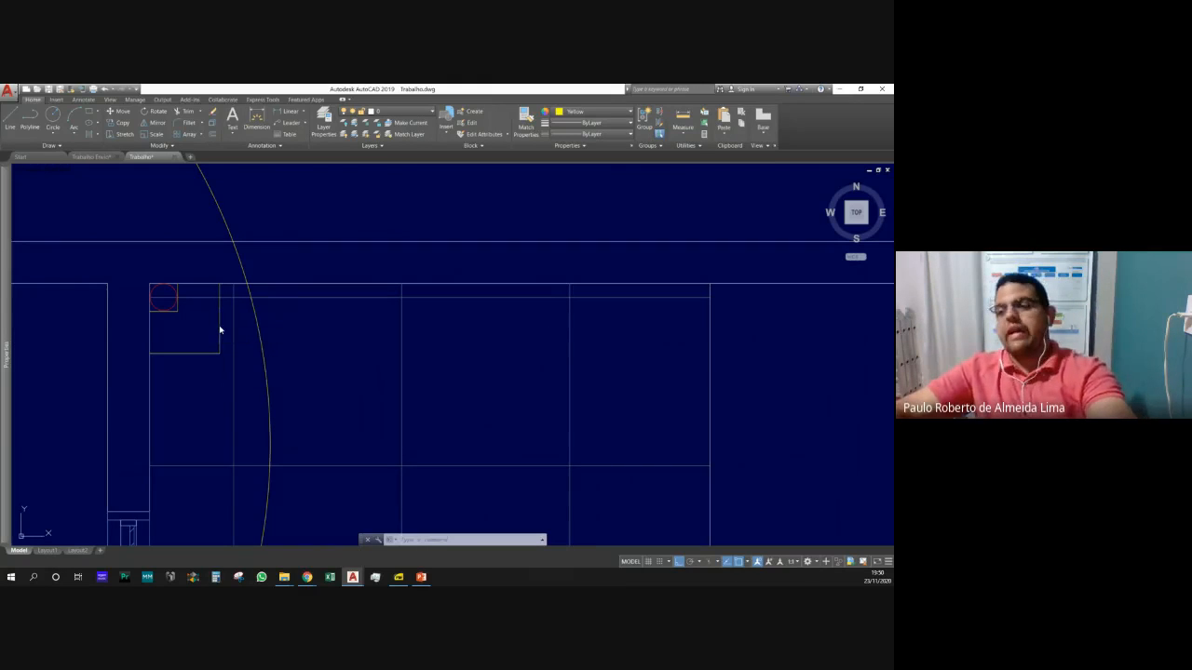
left_click(220, 354)
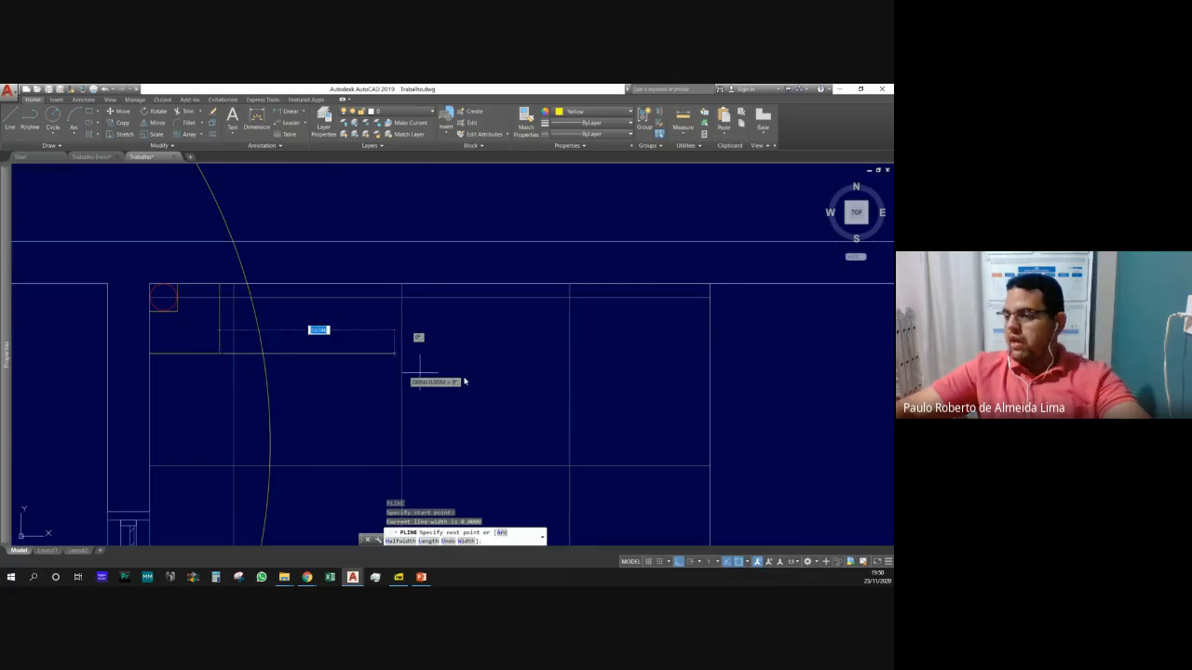
left_click(709, 354)
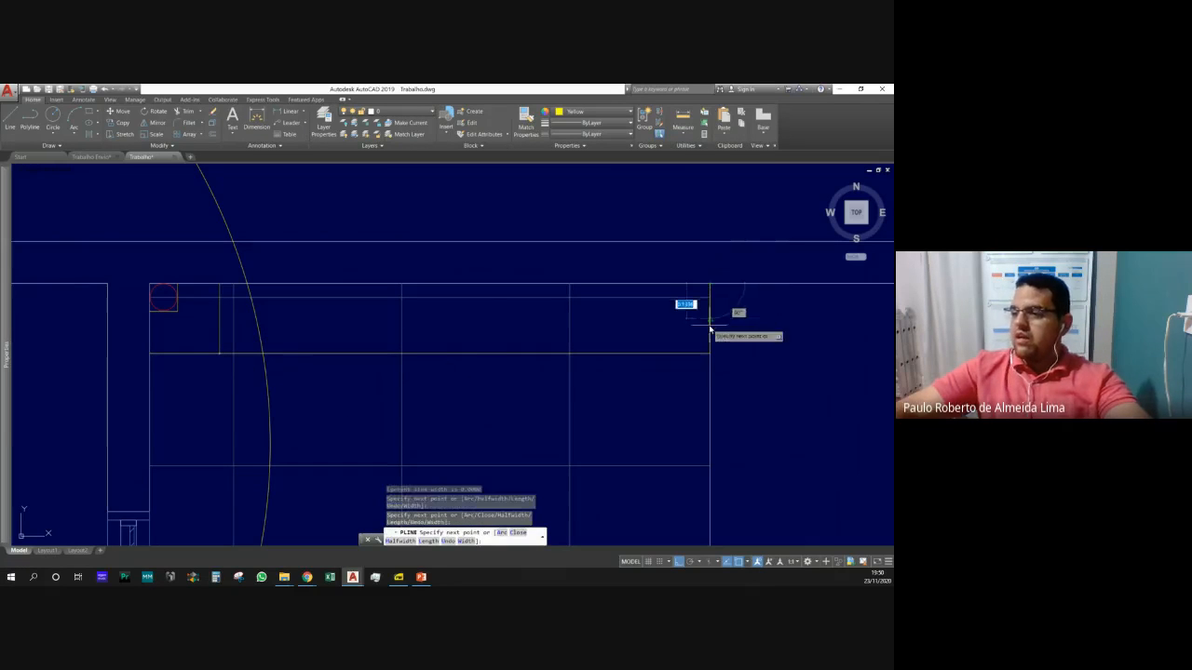
key("Escape")
scroll(478, 280, "down", 2)
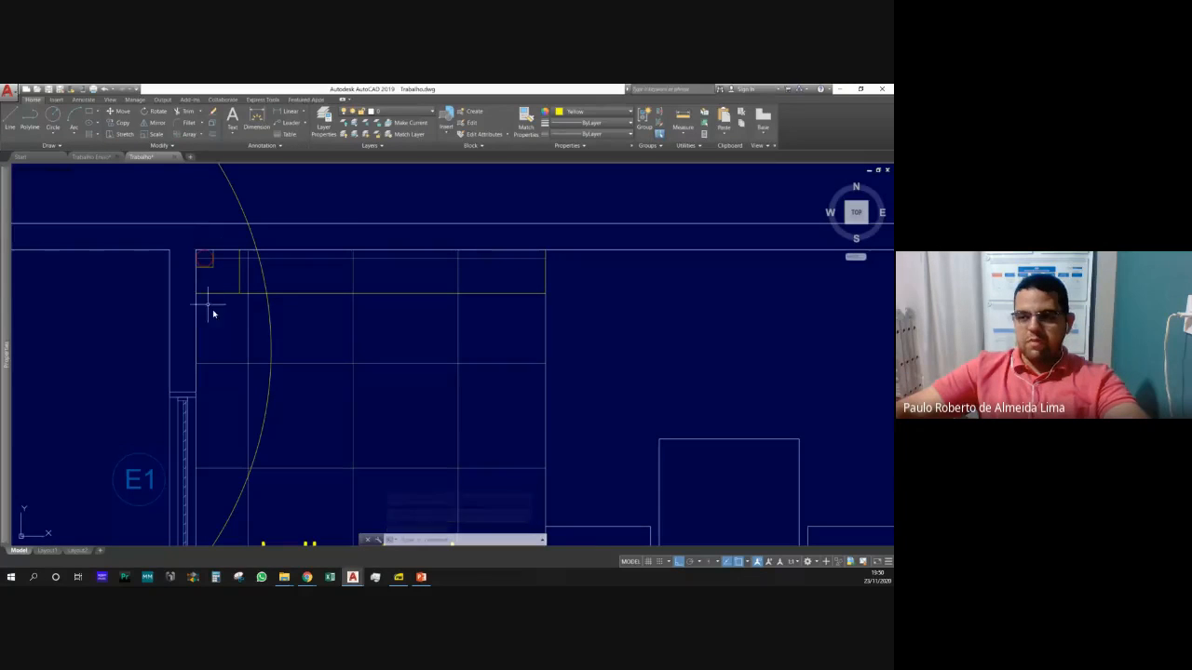
Mirror the larger shaft outline in the entrance hall's corner about a vertical axis through the long line's midpoint, keeping the original.
key("Escape")
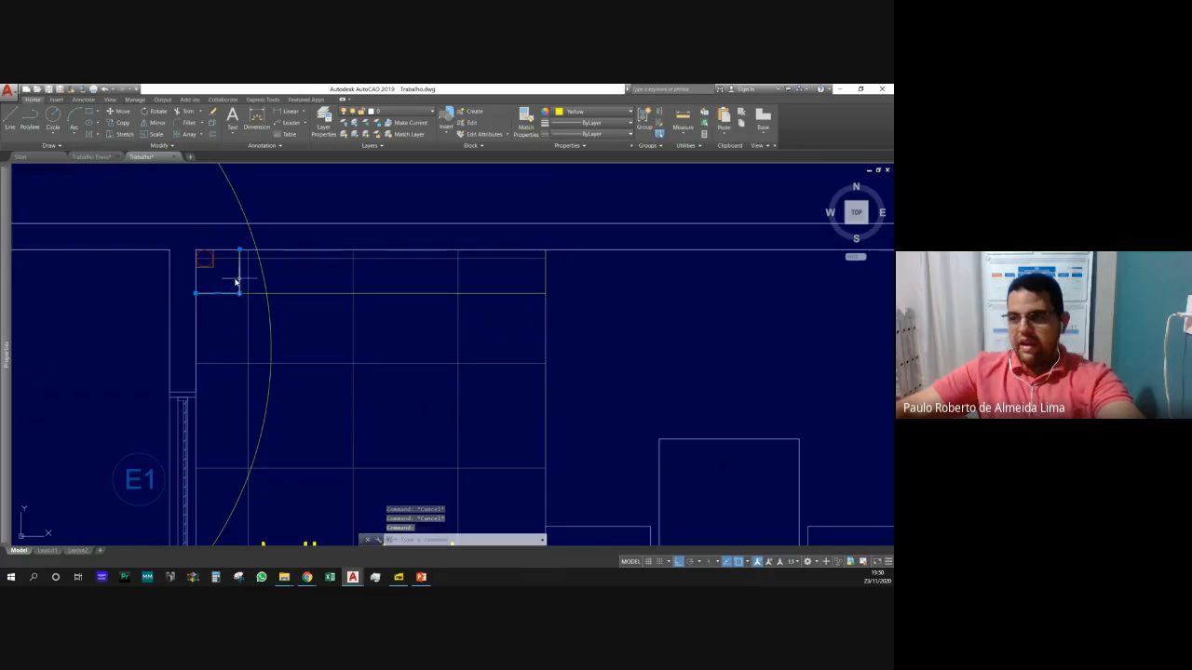
scroll(213, 266, "up", 5)
left_click(232, 285)
left_click(181, 245)
scroll(199, 284, "down", 4)
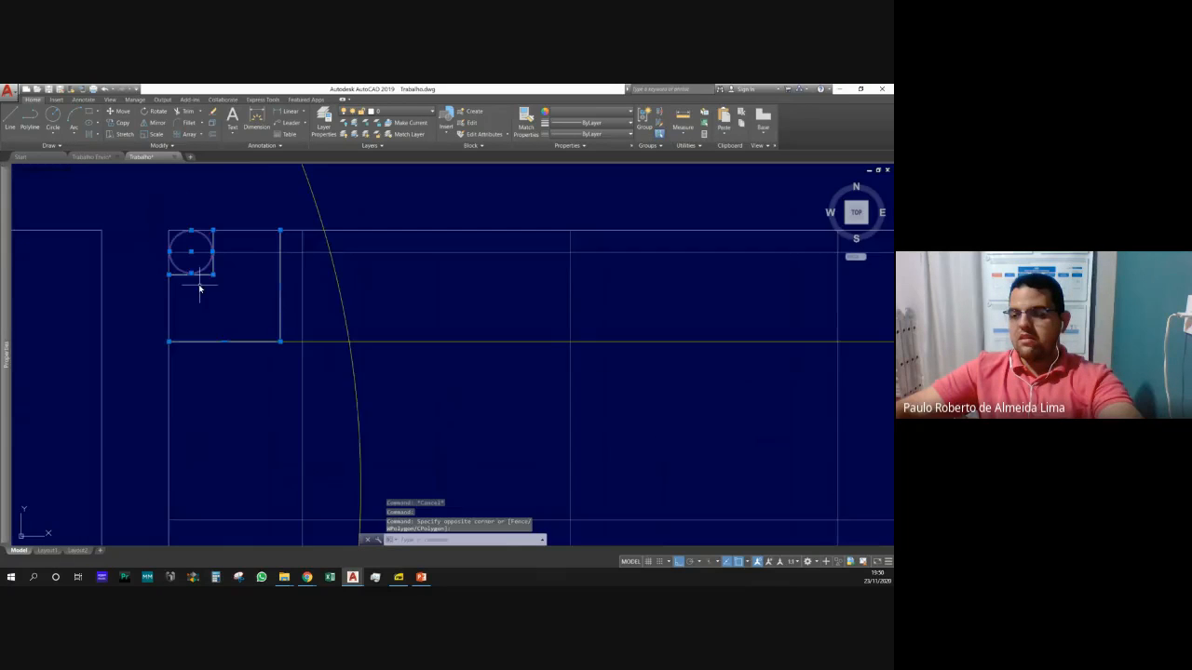
scroll(207, 278, "up", 4)
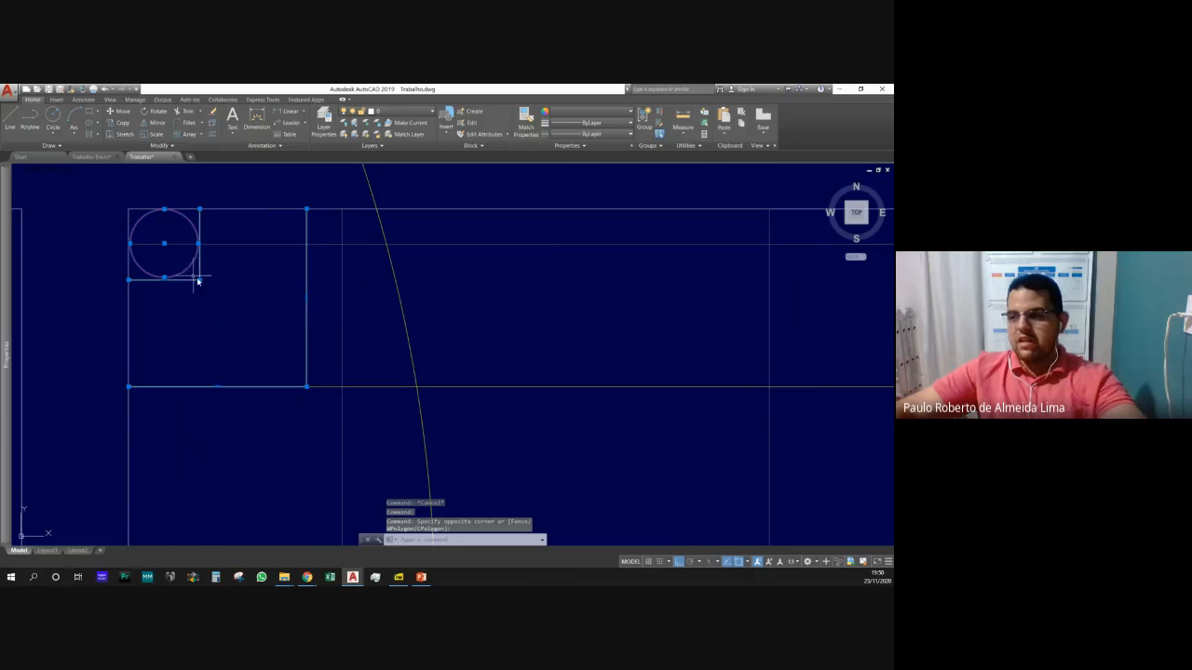
left_click(206, 285, "shift")
left_click(168, 264, "shift")
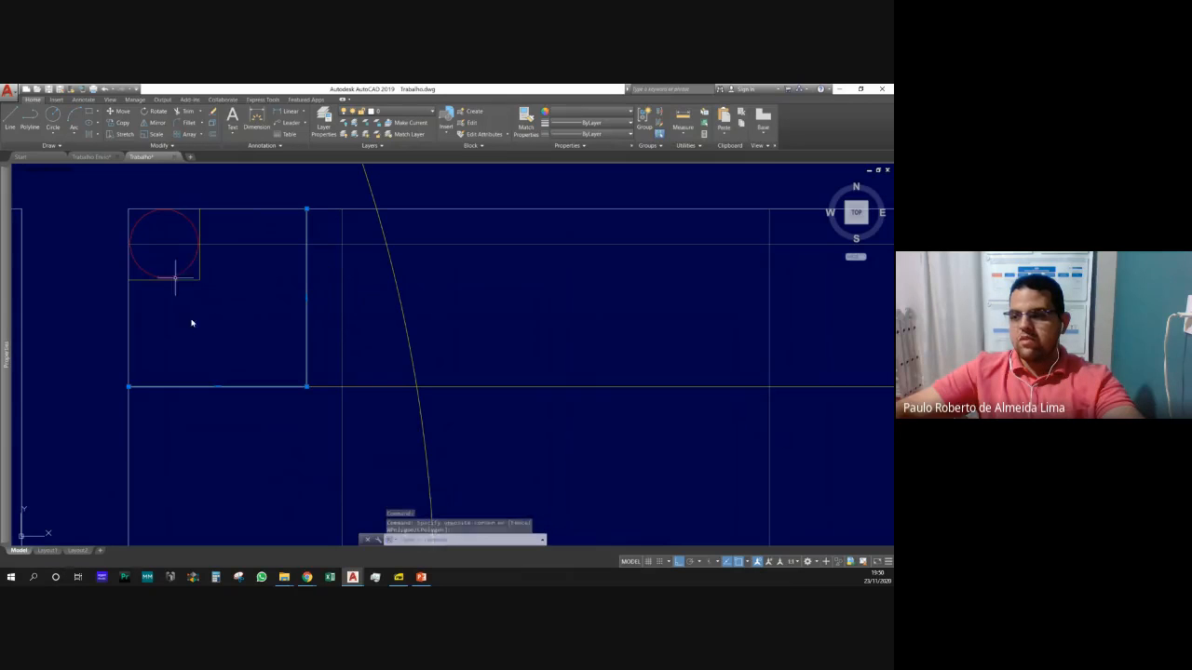
scroll(199, 322, "down", 3)
scroll(241, 323, "up", 2)
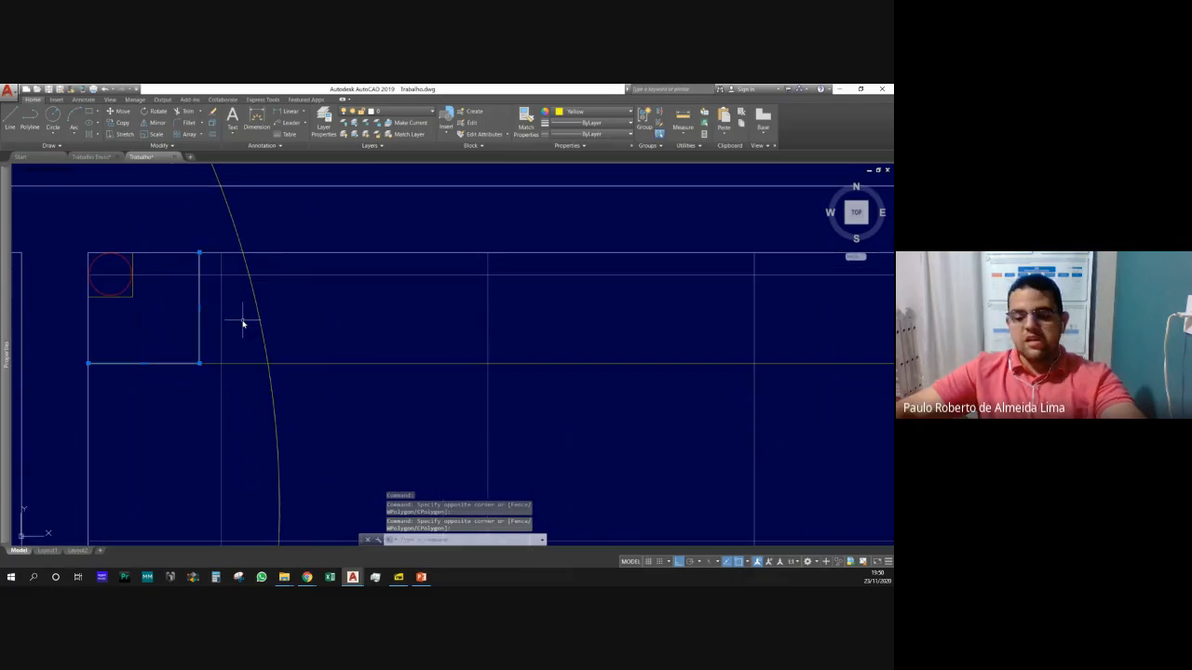
key("Return")
scroll(259, 326, "down", 2)
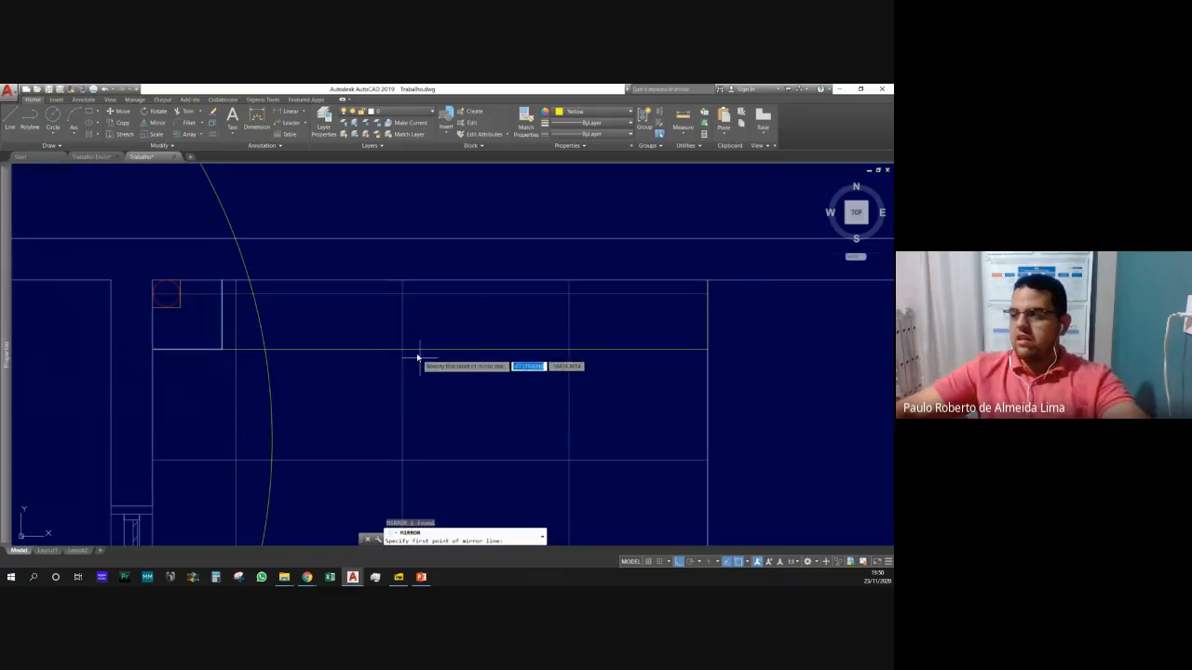
left_click(464, 349)
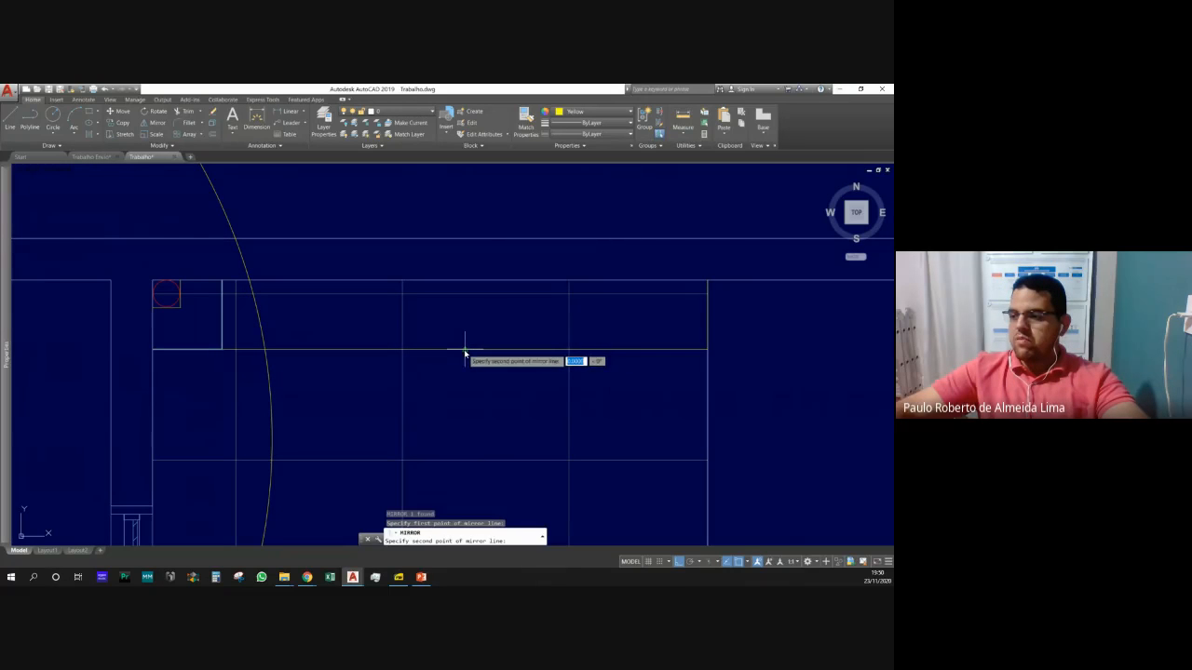
left_click(459, 199)
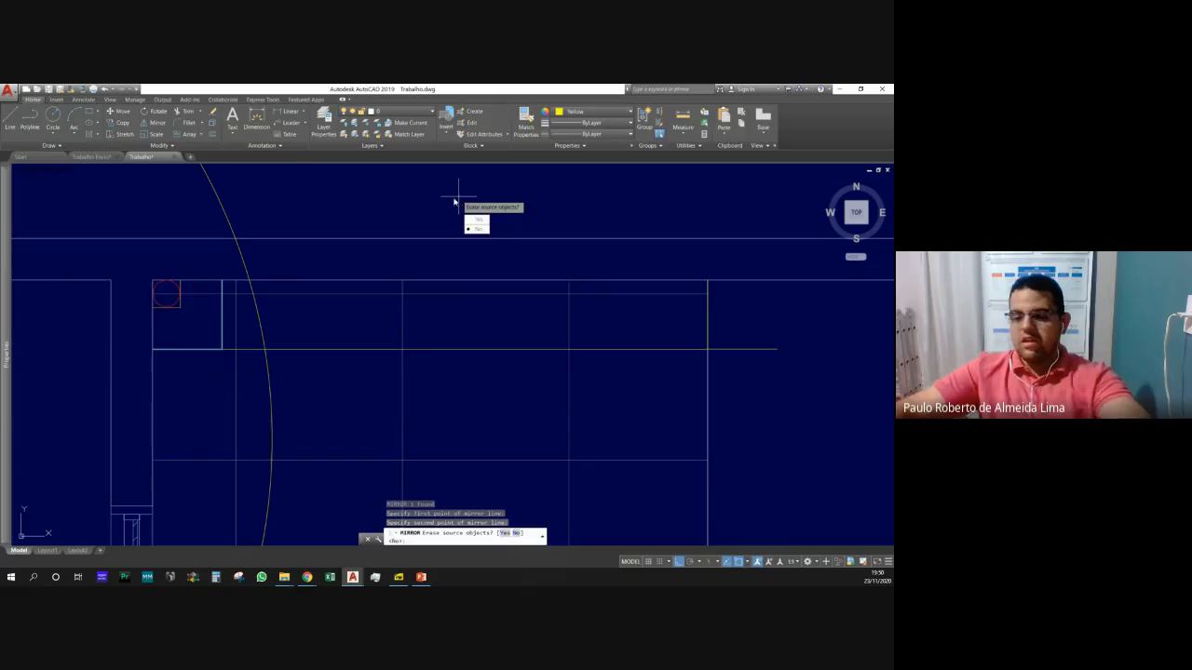
key("Return")
key("Escape")
key("Escape")
Mirror the shaft outline lying outside the entrance hall about the hall's far edge line, keeping the source outline.
left_click(793, 368)
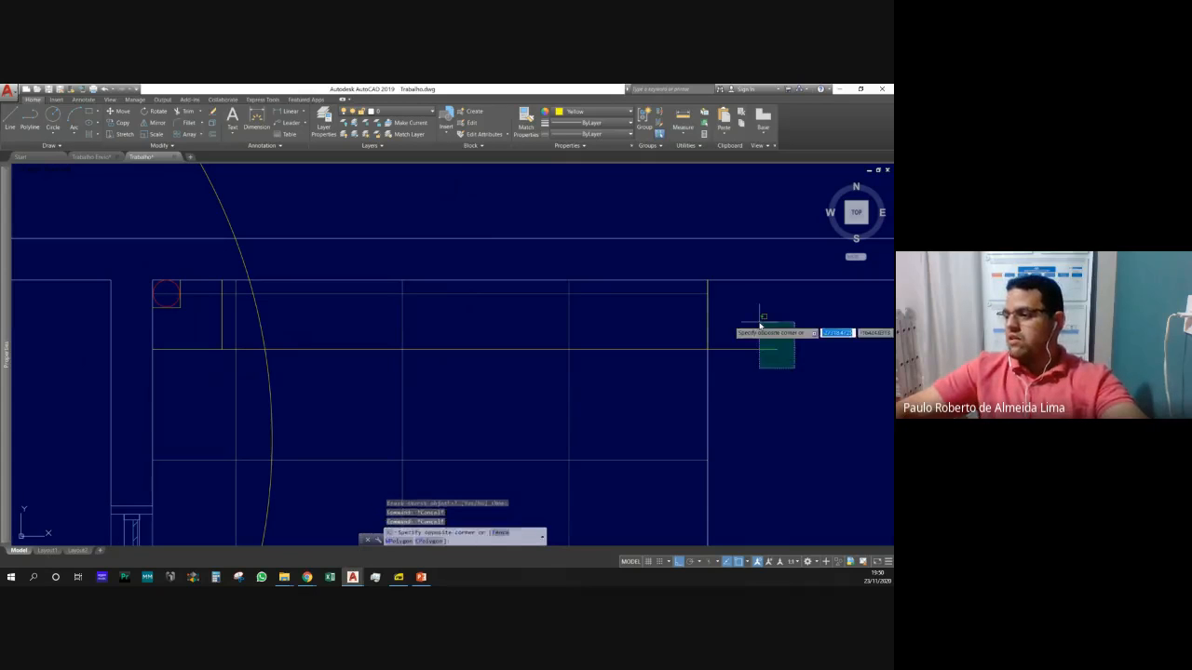
left_click(761, 325)
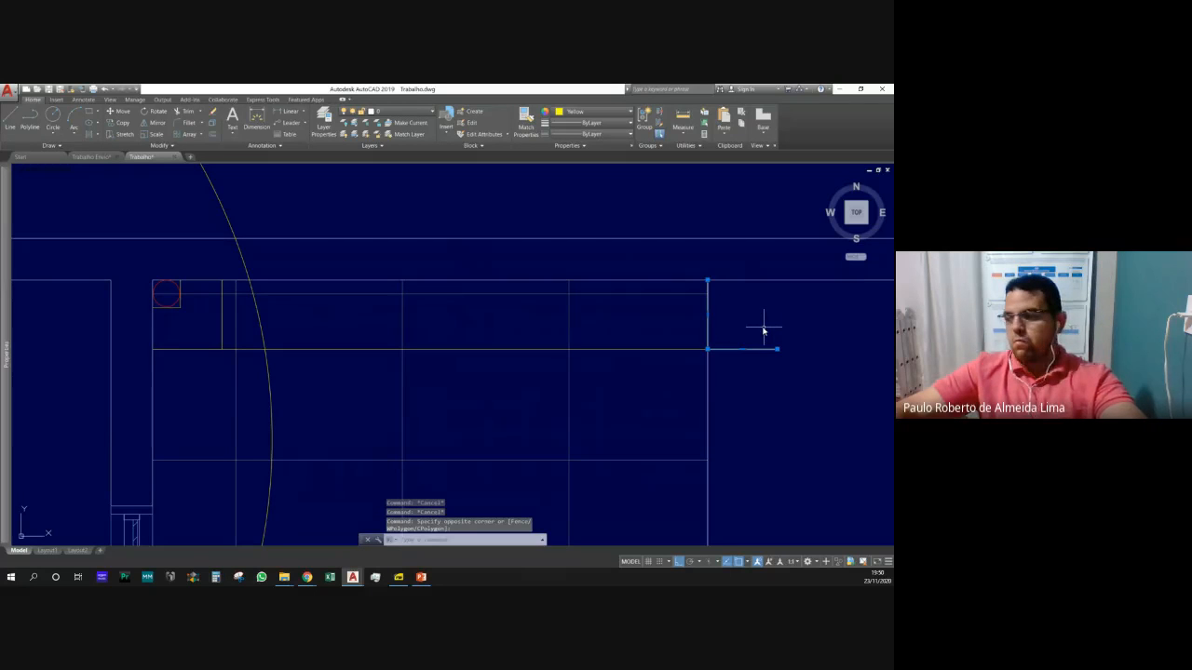
type("mi")
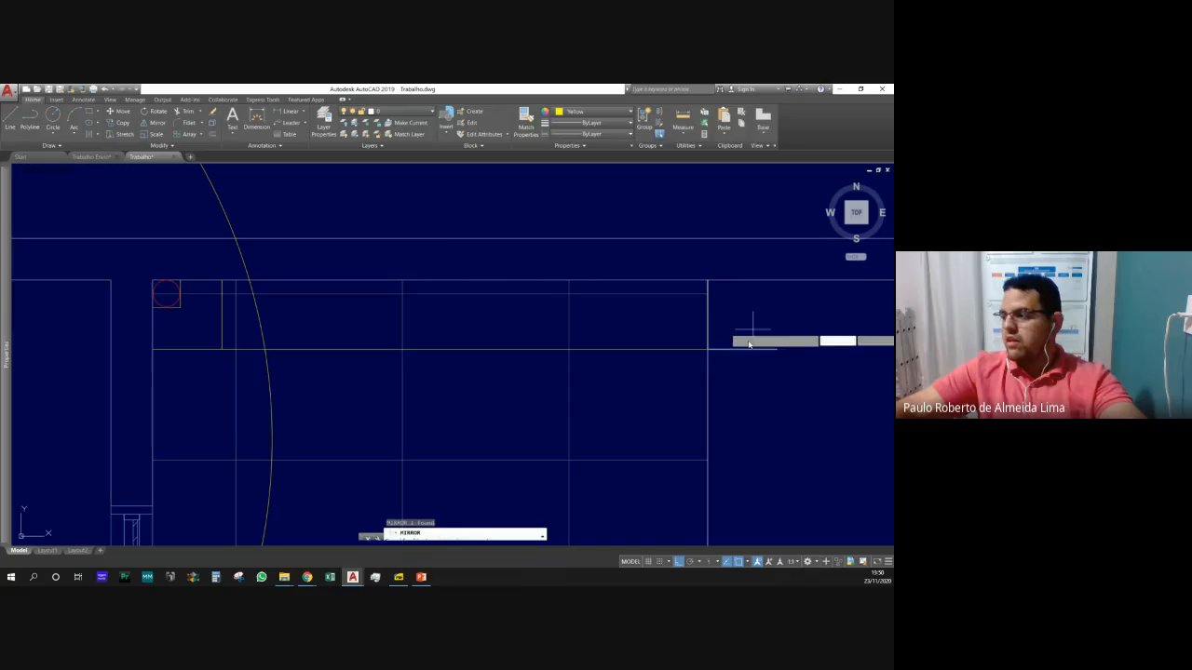
key("Return")
left_click(707, 350)
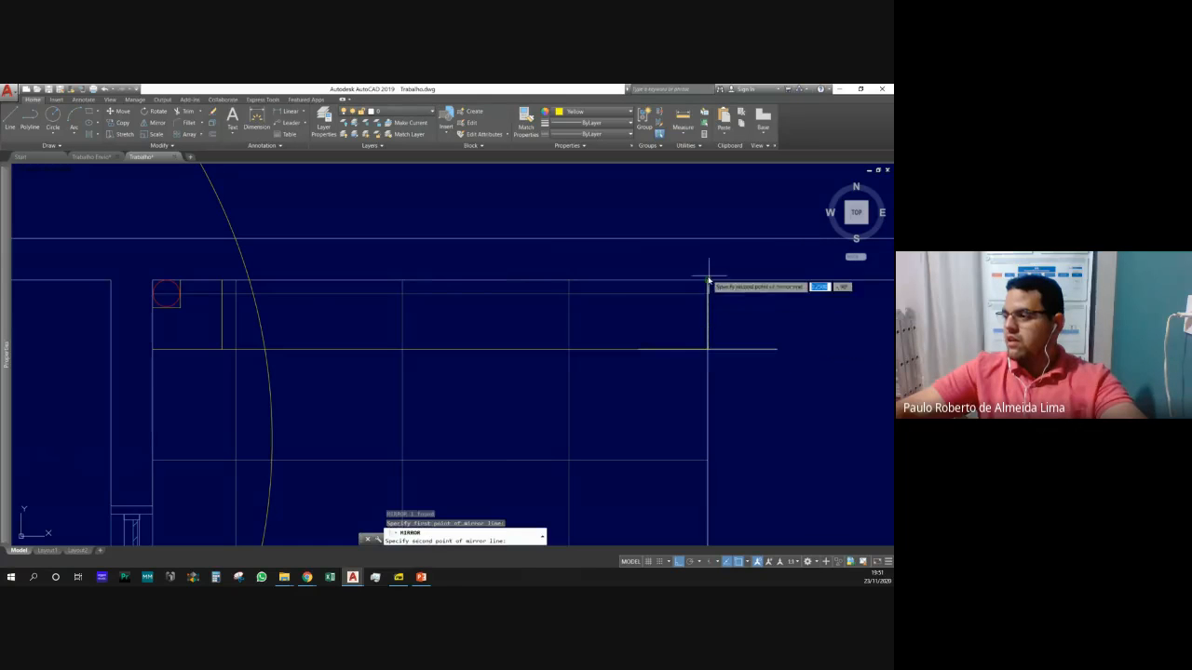
left_click(708, 283)
key("Escape")
key("Escape")
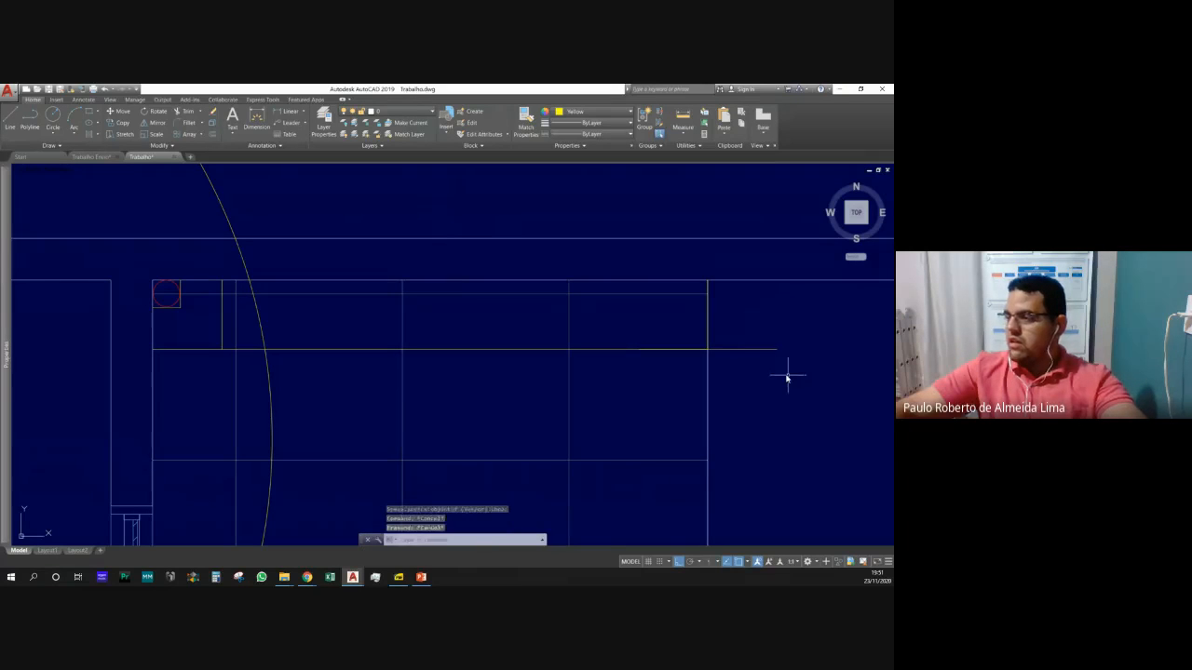
Move the shaft outline outside the hall by its outer end point to the long line's corner on the hall's far edge.
left_click(785, 372)
left_click(748, 335)
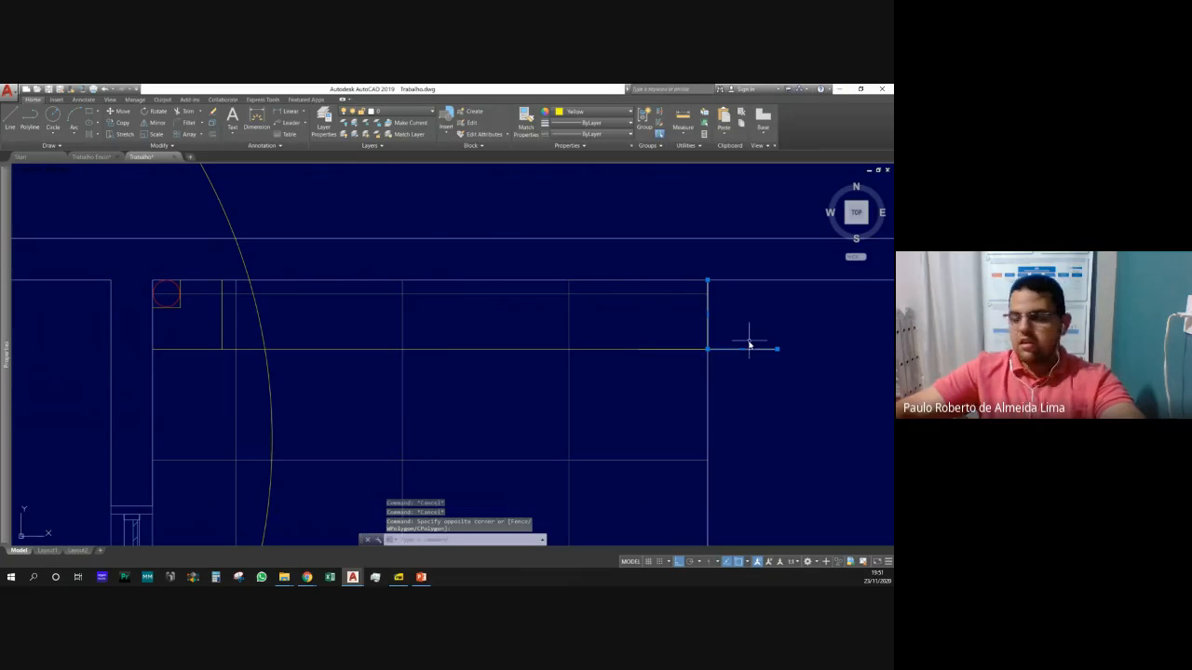
type("m")
key("Return")
left_click(777, 349)
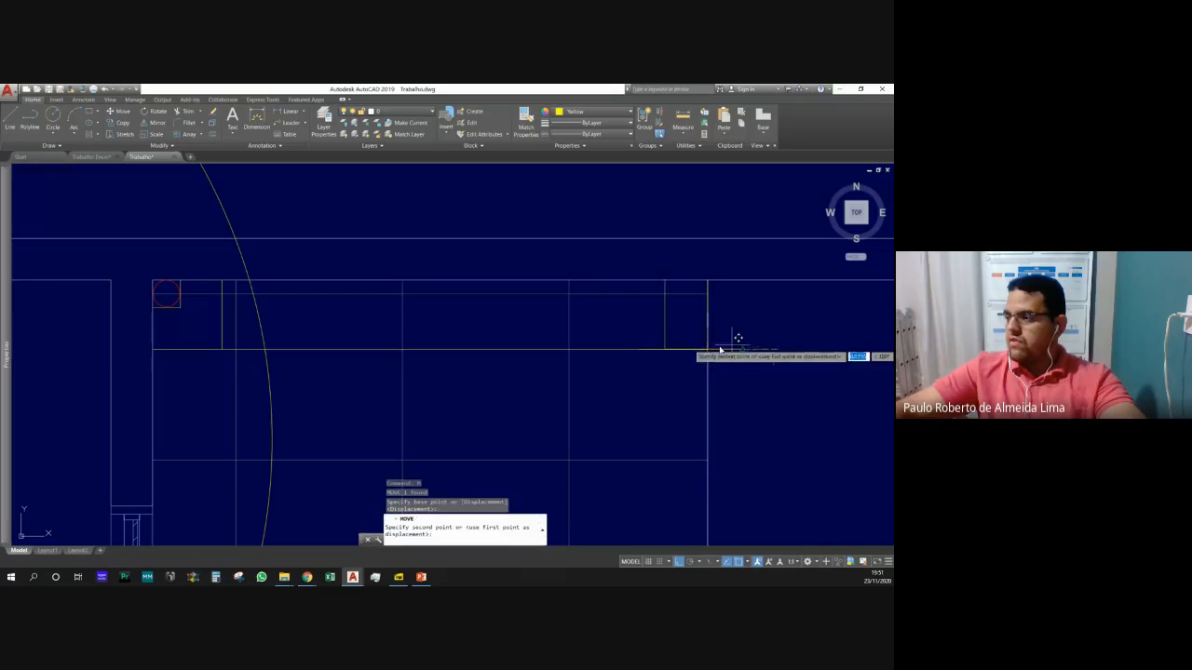
key("Escape")
key("Escape")
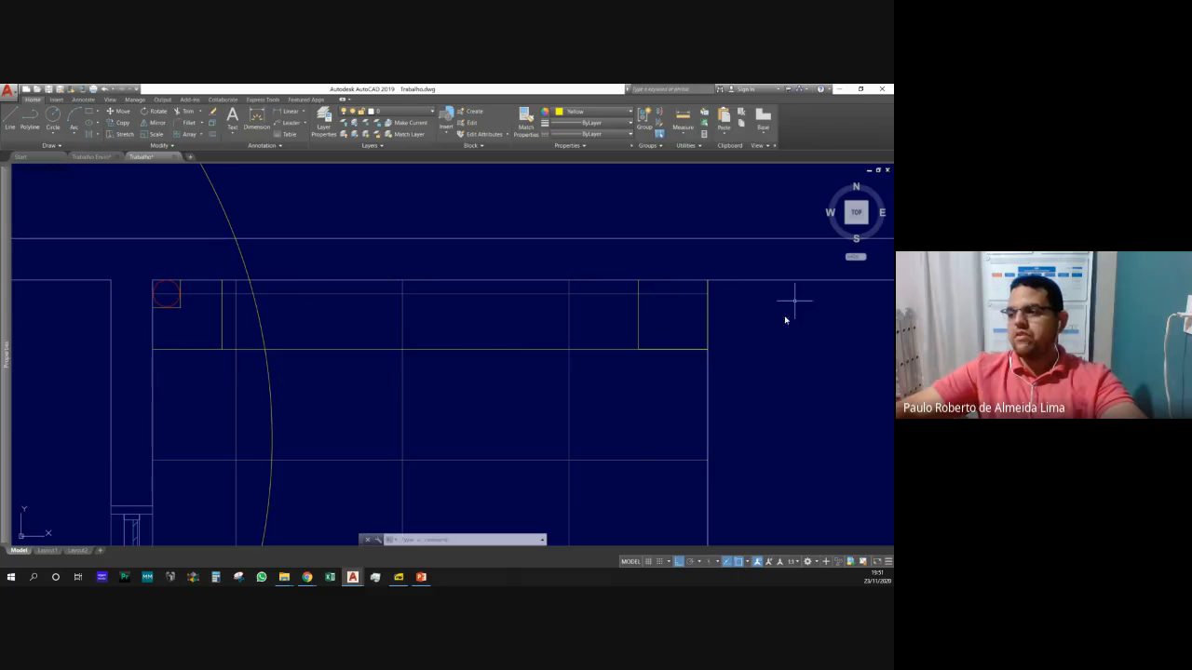
scroll(269, 312, "down", 3)
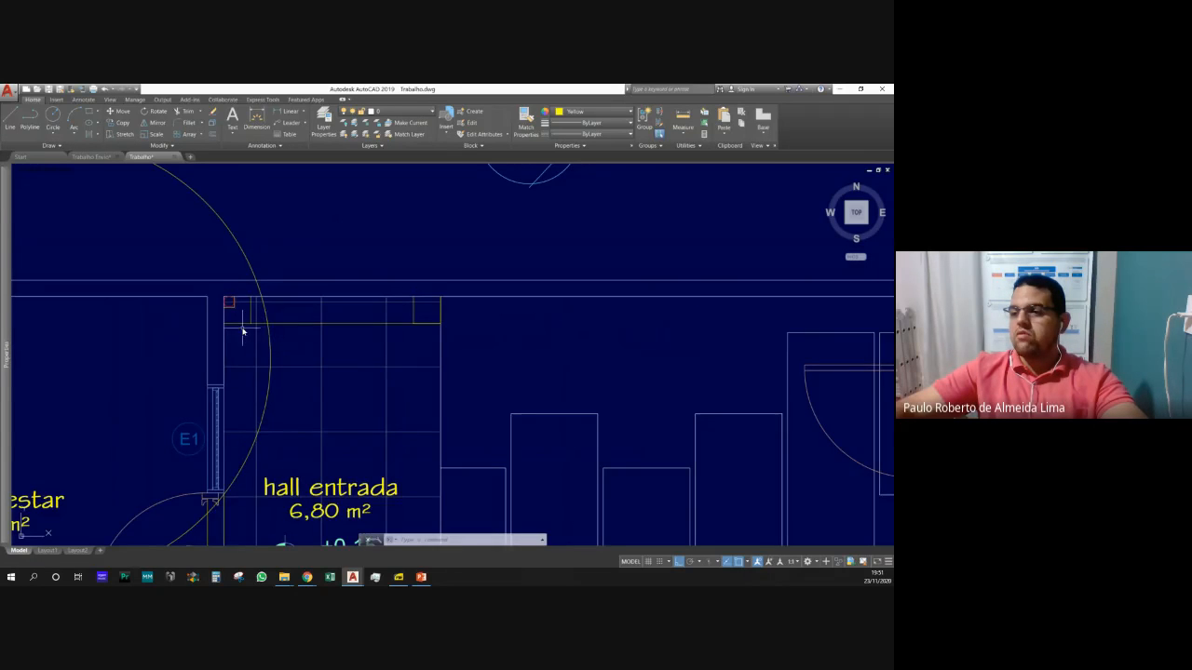
scroll(232, 307, "up", 3)
scroll(199, 270, "down", 1)
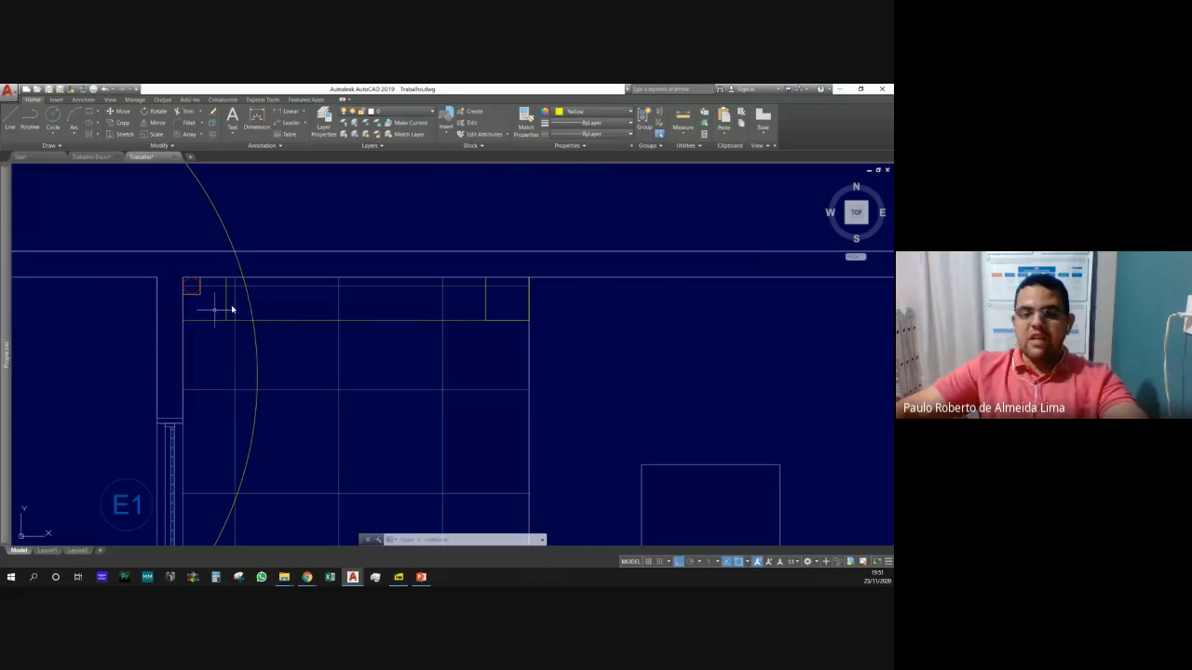
Draw a rectangle in the living room corner beside door PP6, from the inner wall corner to the ends of both wall stubs.
scroll(237, 307, "down", 3)
scroll(261, 503, "up", 2)
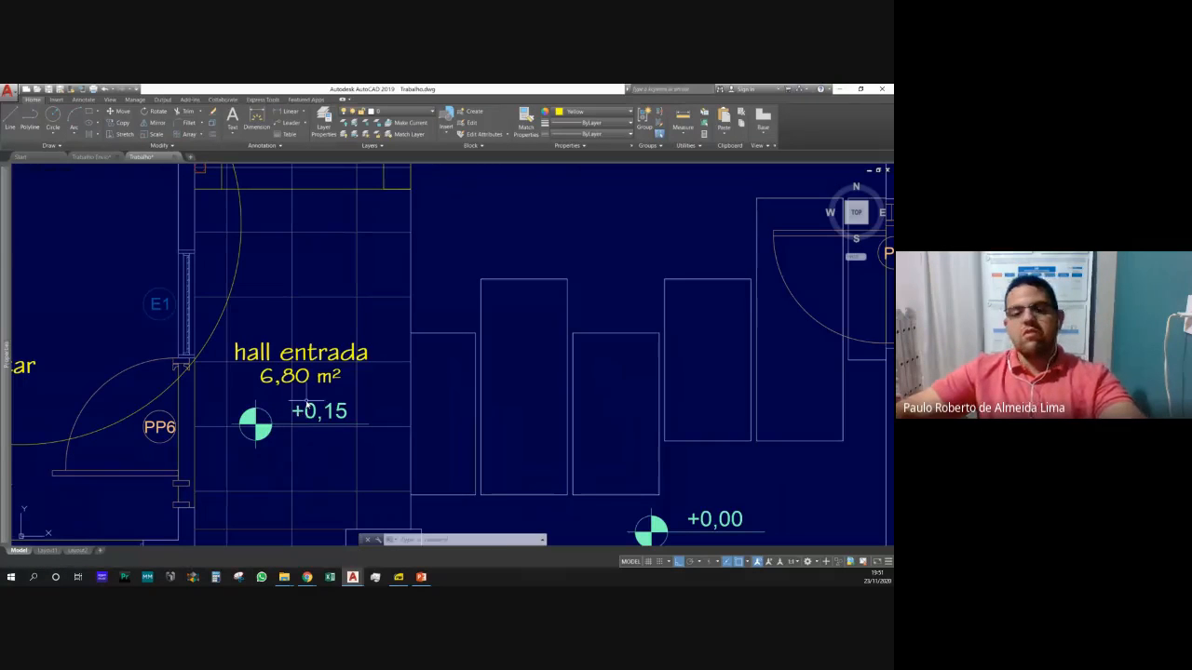
scroll(317, 421, "down", 5)
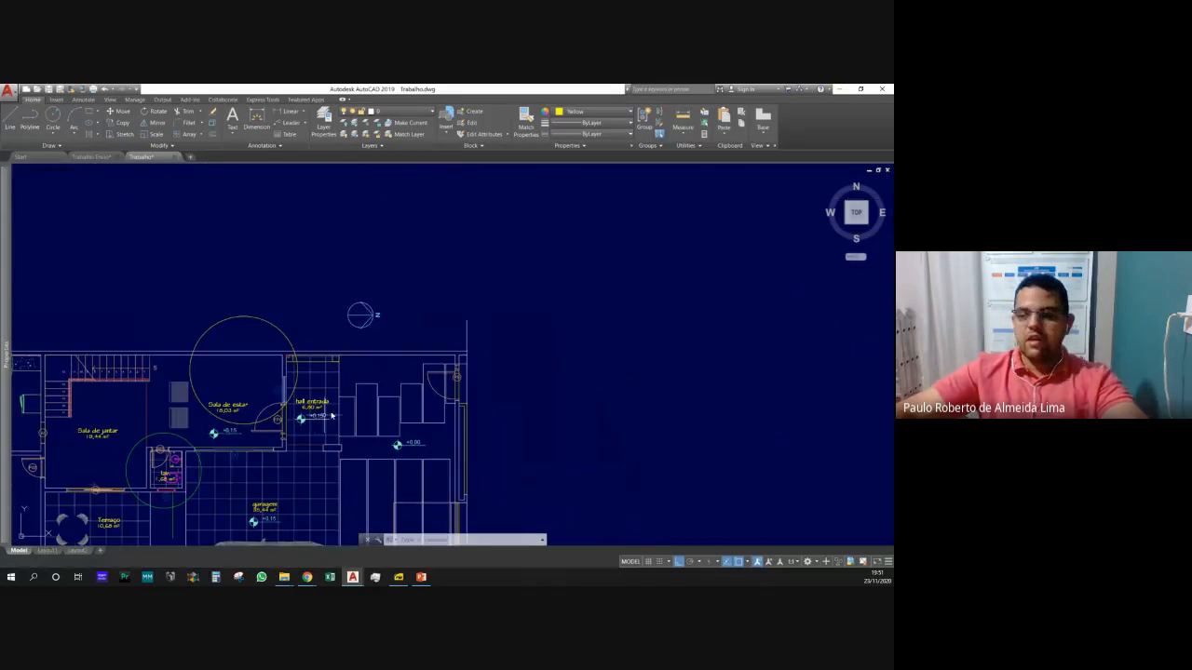
scroll(279, 465, "up", 8)
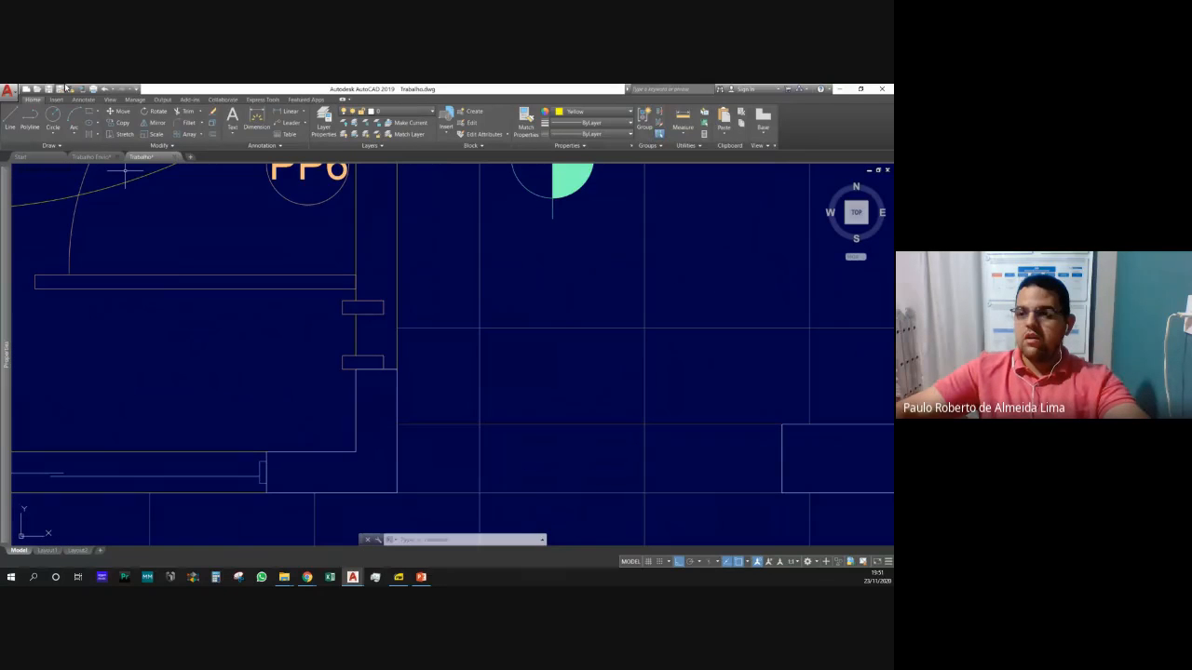
left_click(90, 113)
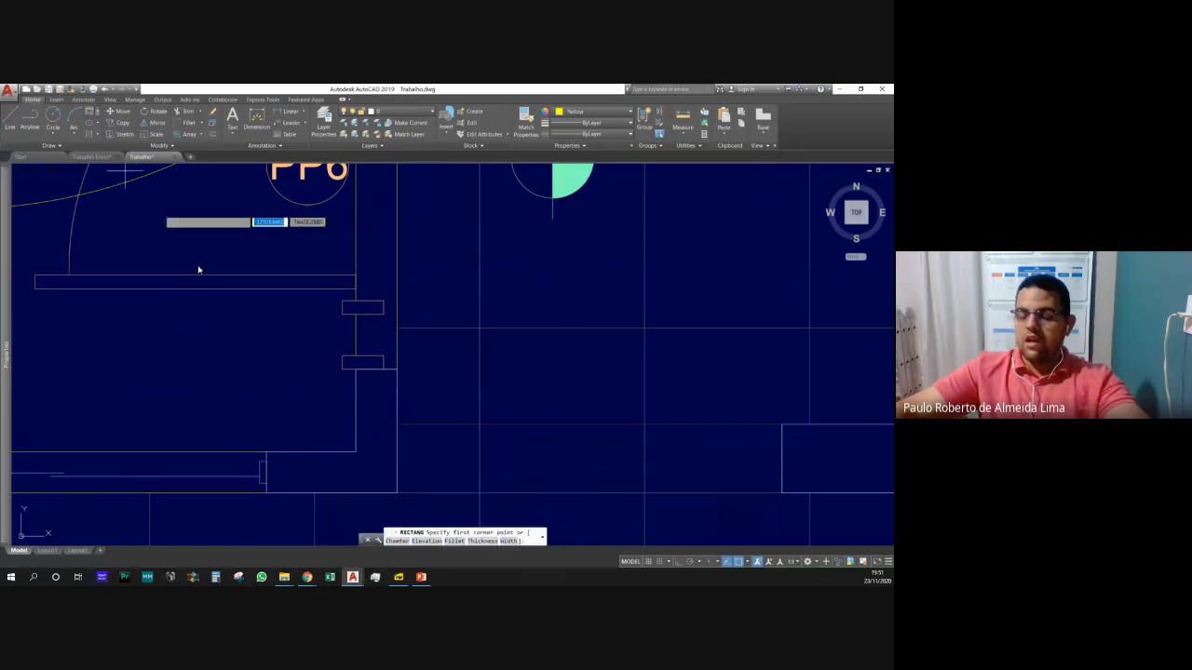
left_click(354, 452)
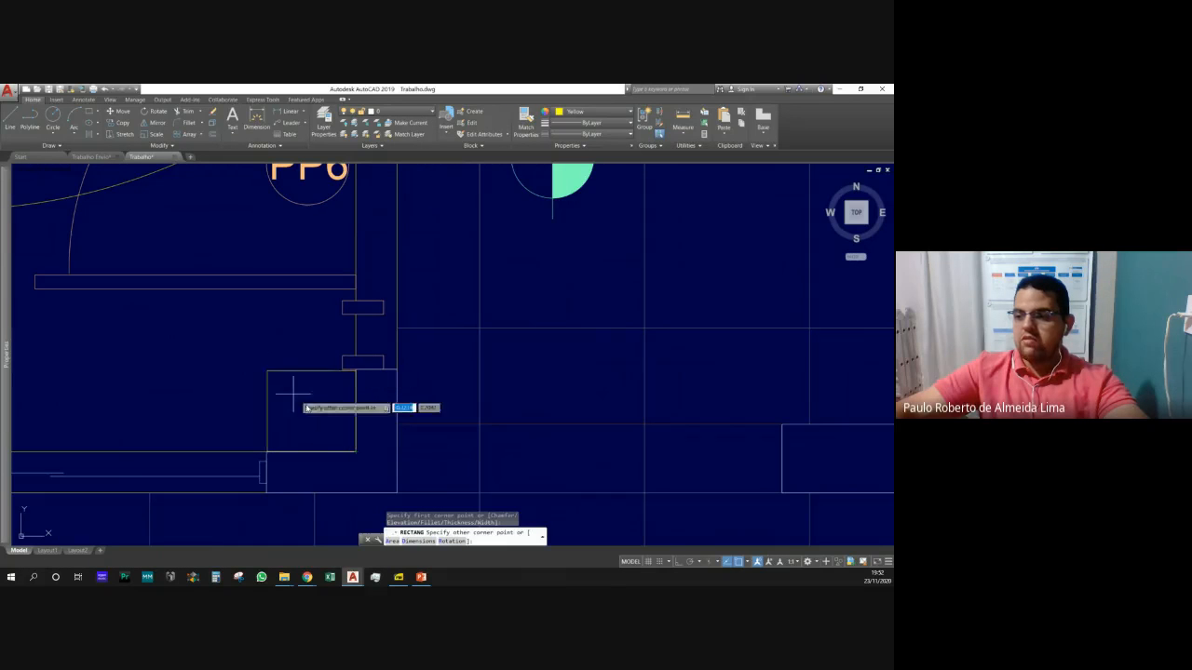
scroll(288, 388, "down", 4)
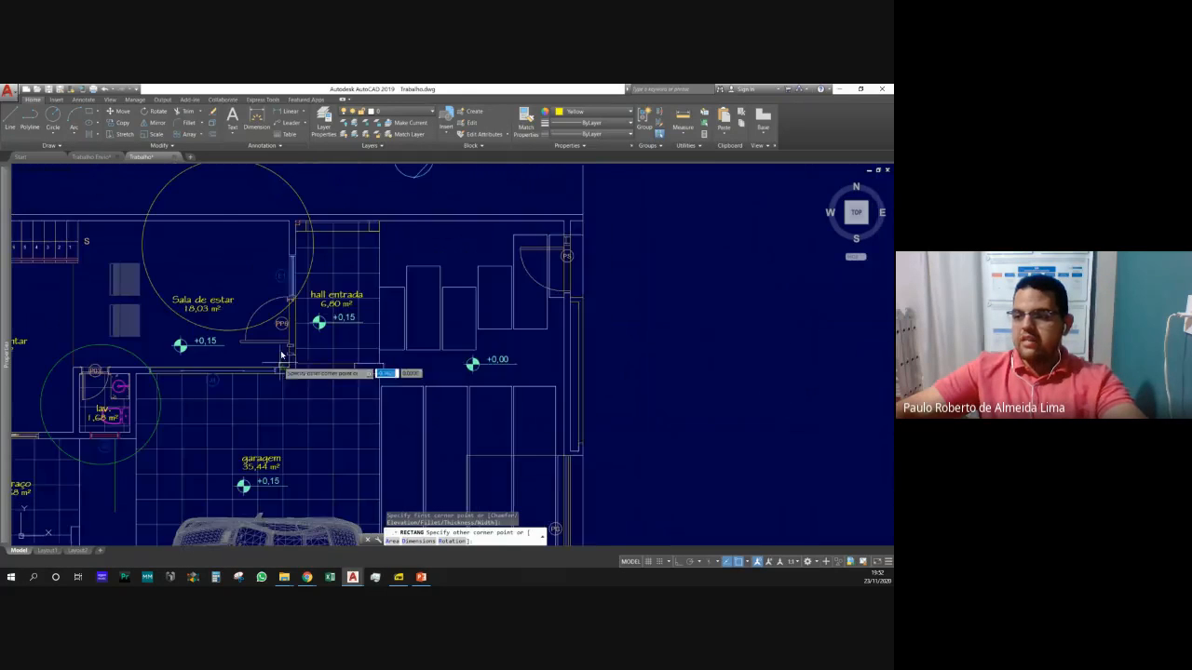
scroll(282, 354, "up", 3)
scroll(282, 358, "down", 3)
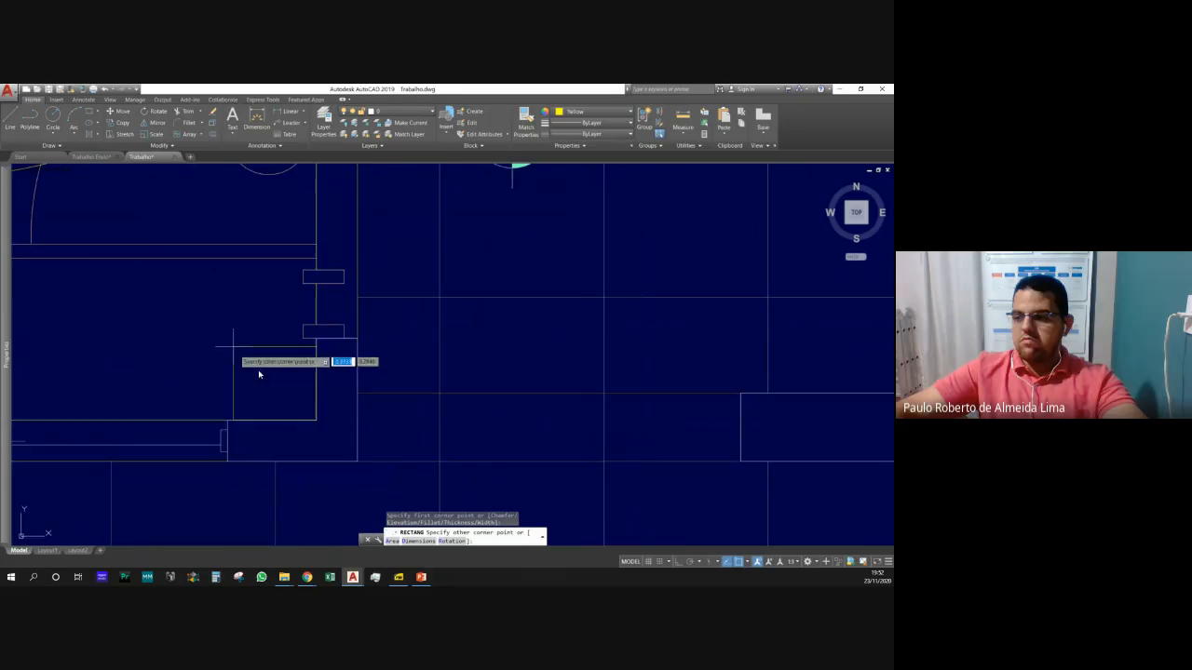
scroll(258, 373, "up", 3)
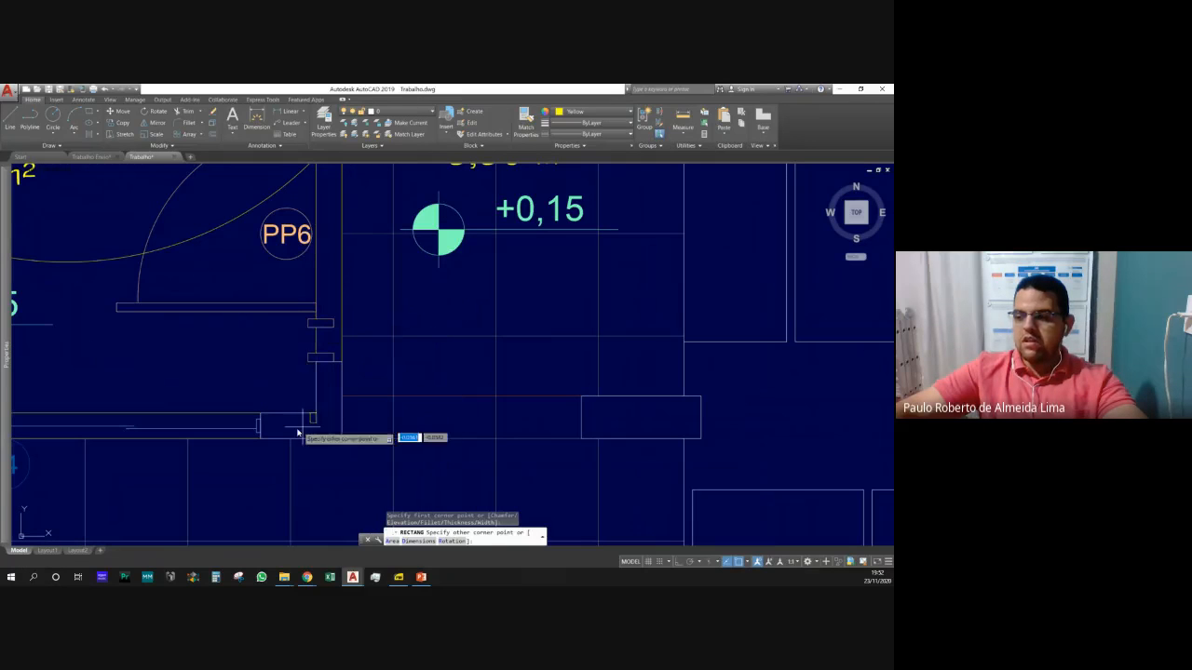
scroll(296, 427, "down", 4)
scroll(298, 410, "up", 5)
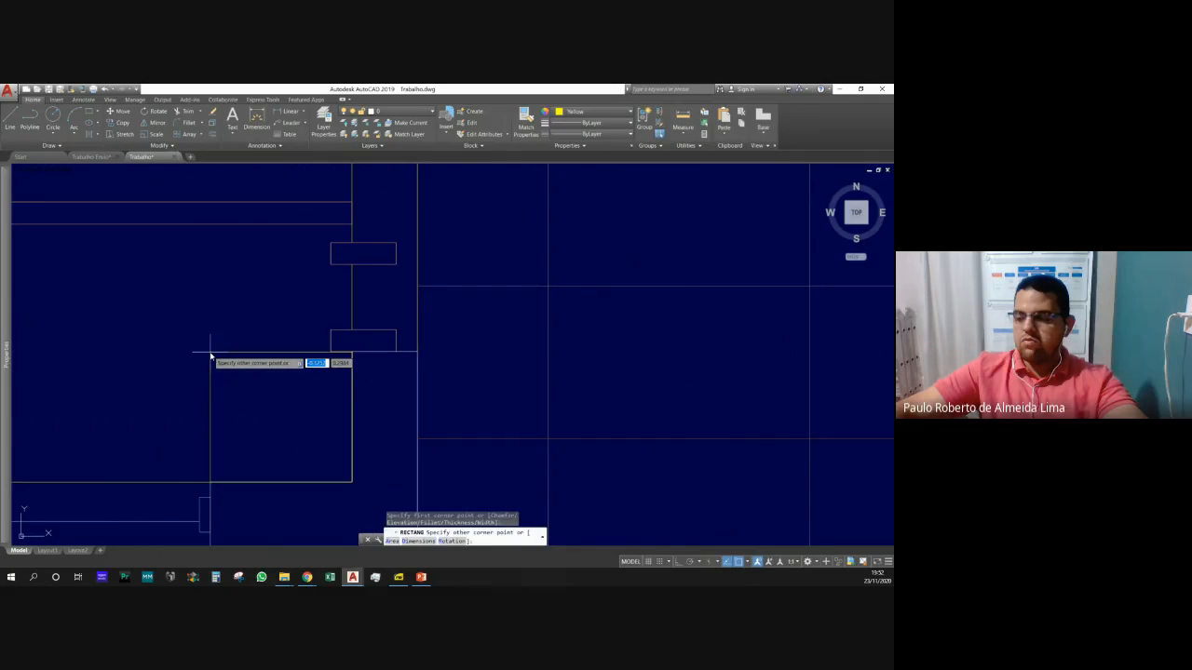
key("Escape")
scroll(279, 414, "up", 5)
scroll(285, 424, "down", 5)
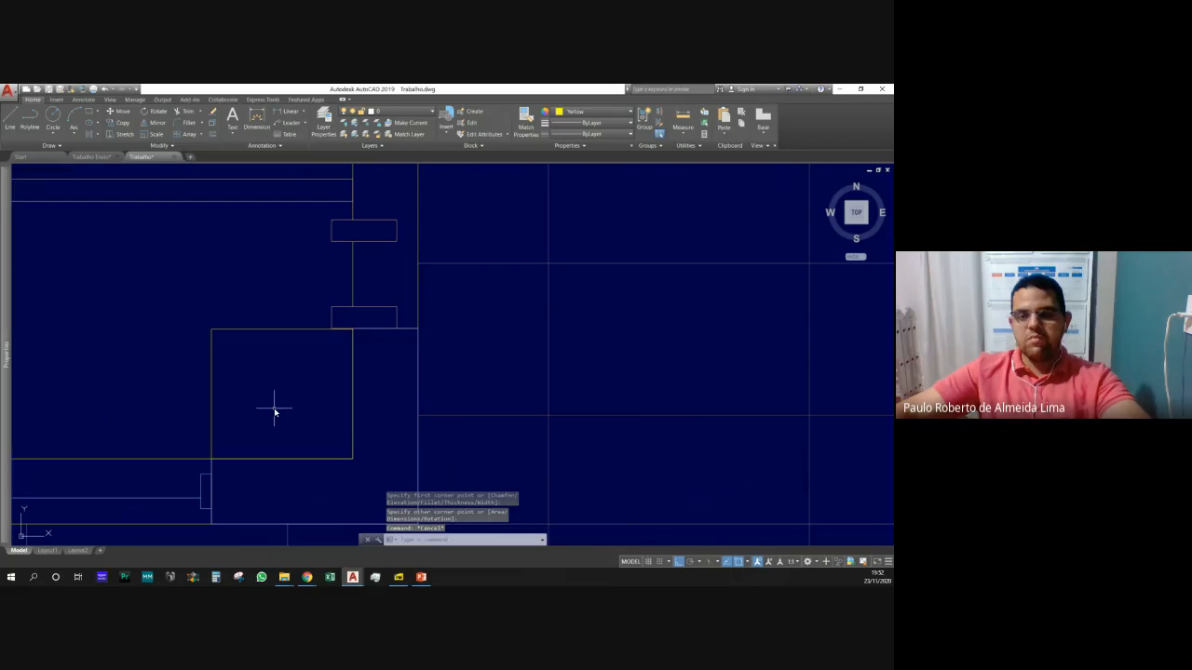
Compare the new living room corner rectangle with the entrance hall shafts and the upper-floor W.C.B. 2 above.
scroll(298, 437, "down", 5)
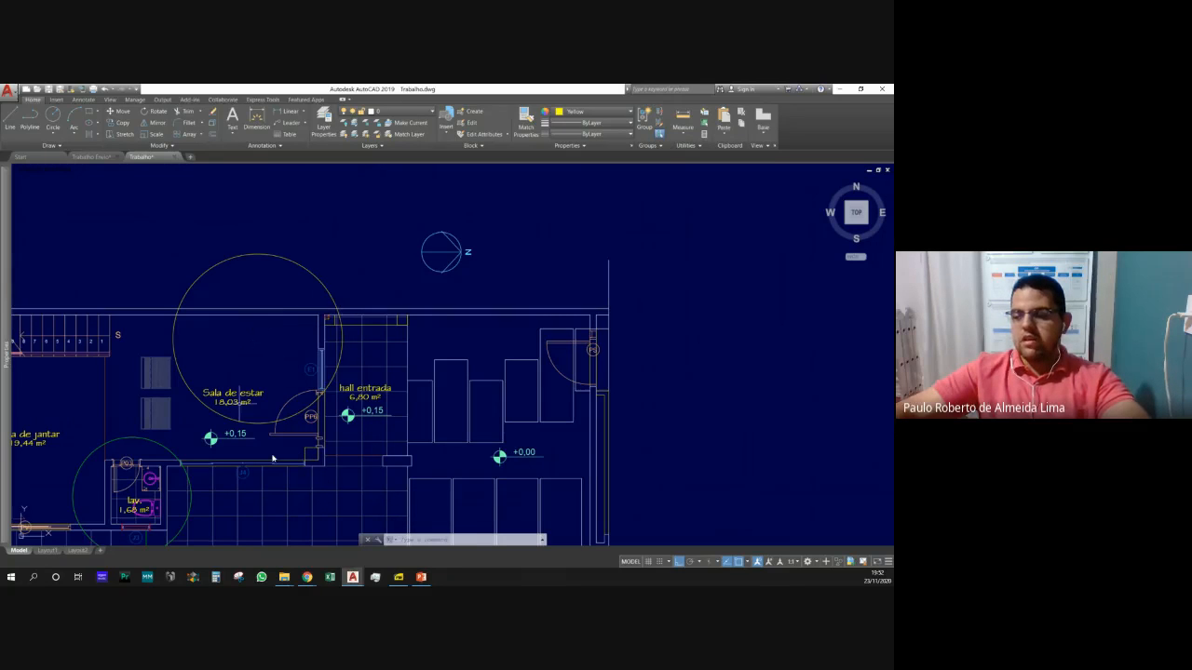
scroll(294, 493, "up", 5)
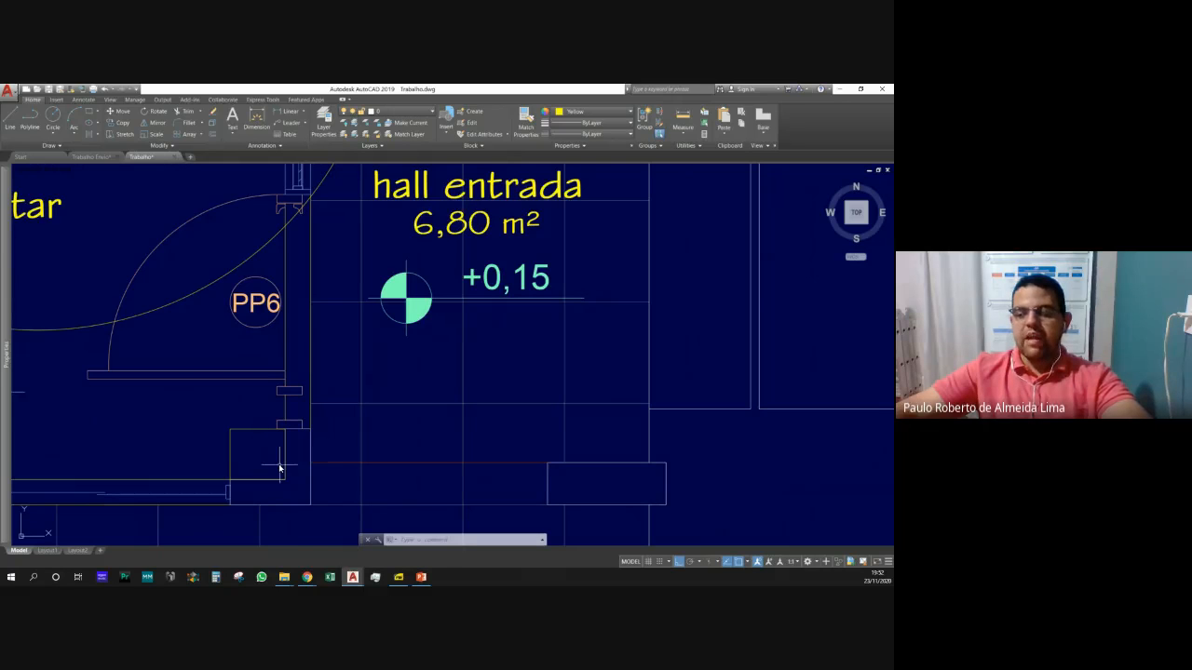
scroll(279, 469, "down", 5)
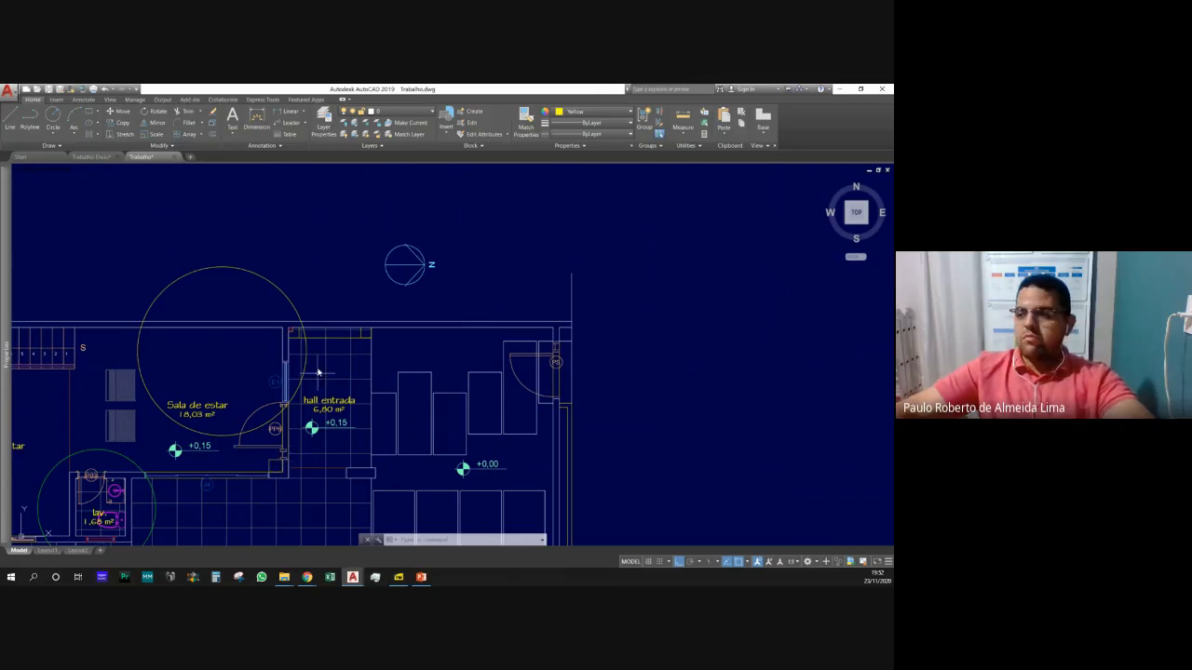
scroll(296, 334, "up", 5)
scroll(298, 342, "down", 10)
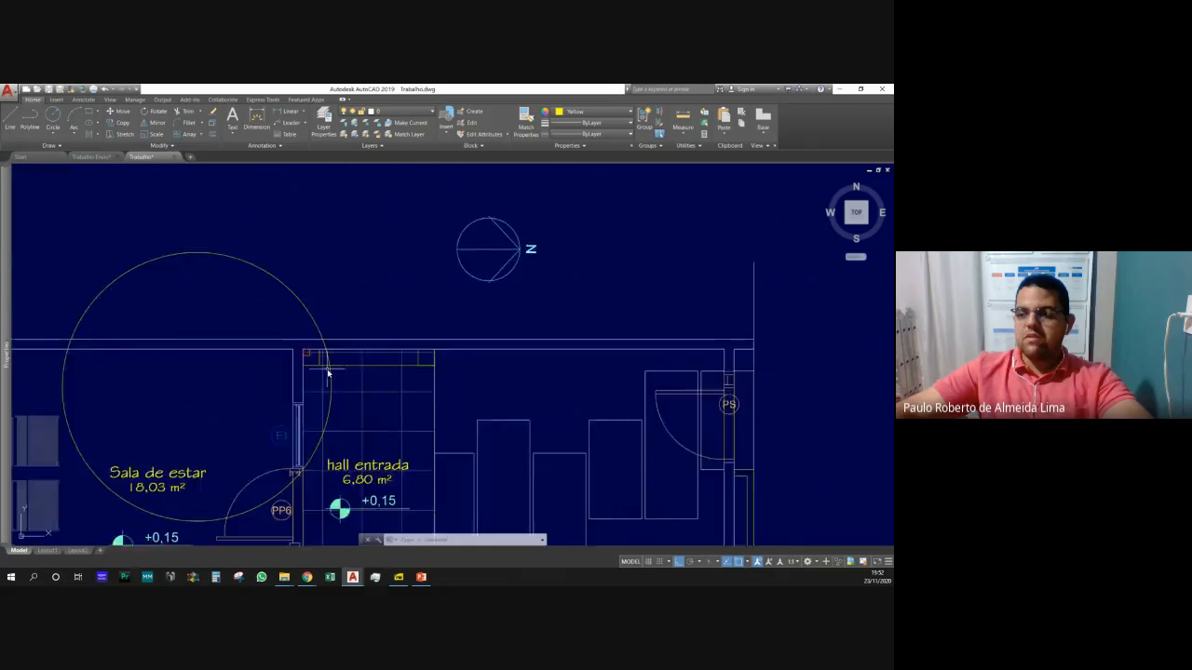
scroll(315, 265, "up", 8)
scroll(316, 264, "up", 2)
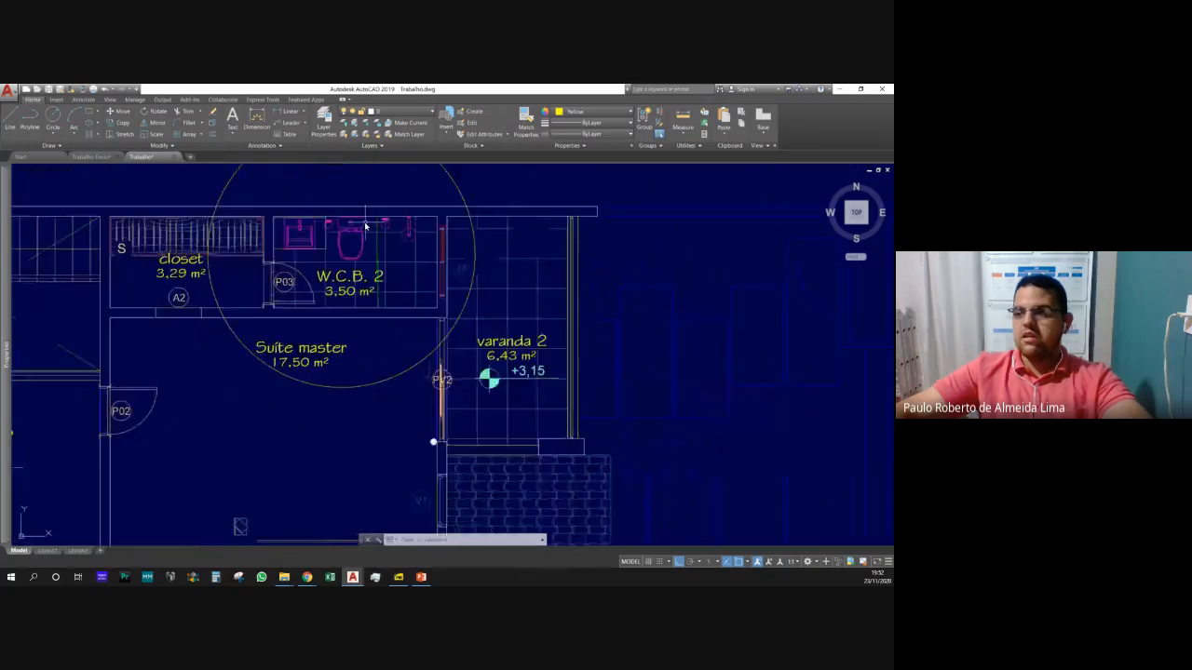
scroll(365, 225, "down", 6)
scroll(368, 326, "down", 3)
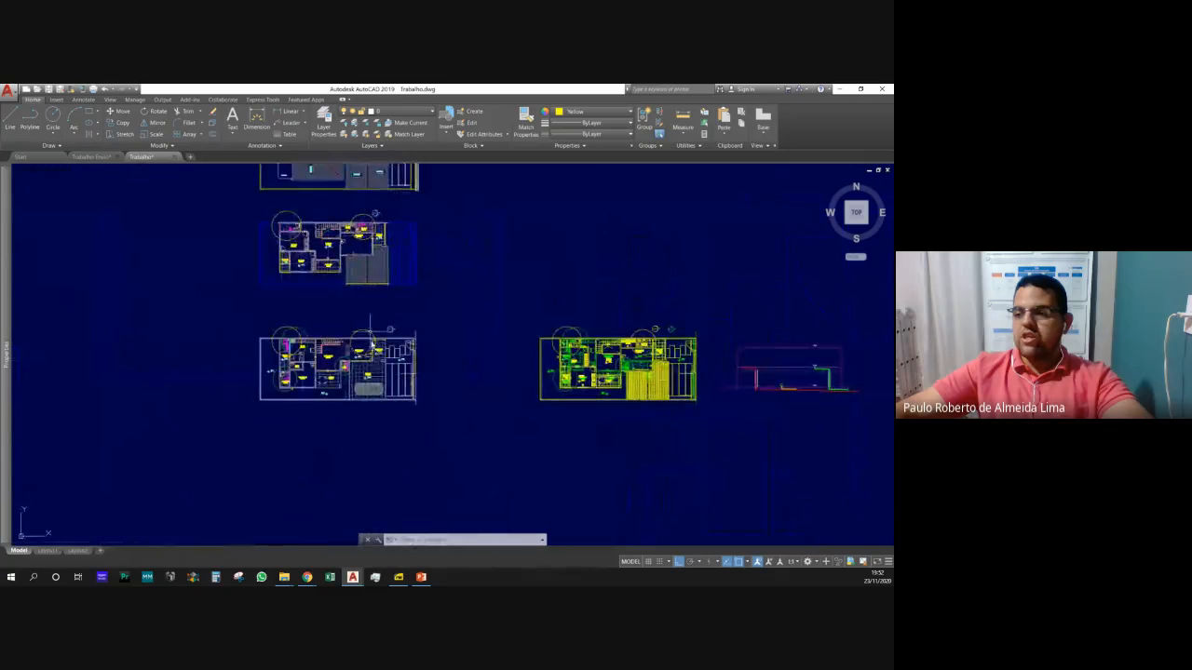
scroll(372, 349, "up", 5)
scroll(344, 386, "up", 6)
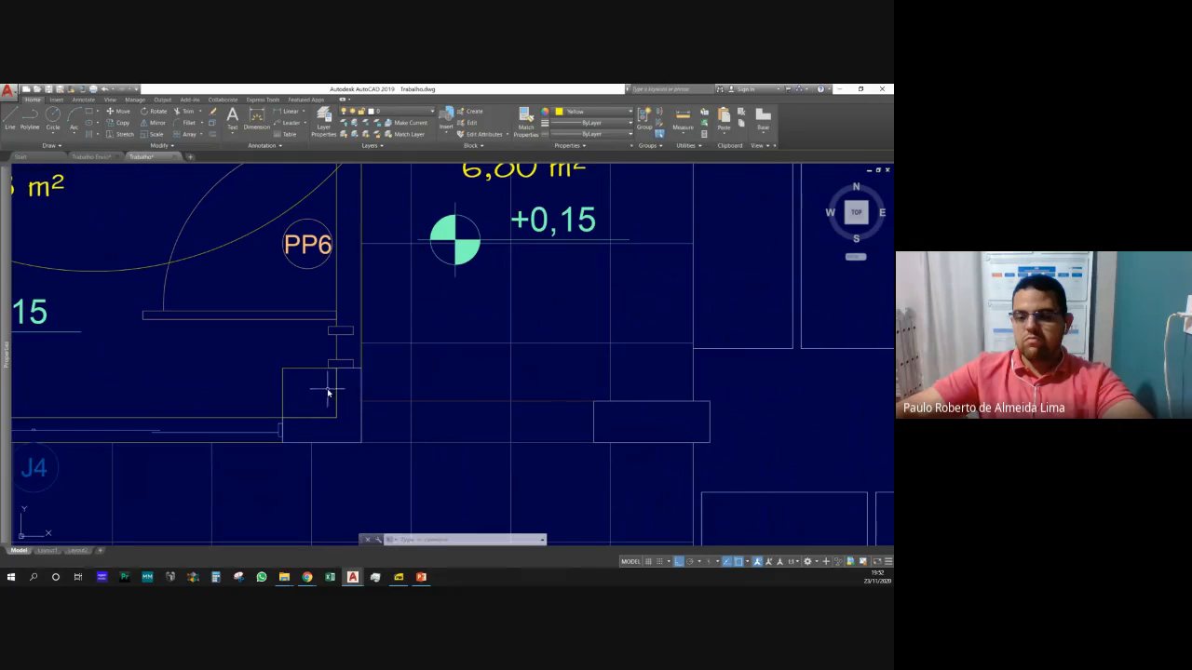
Examine the small red pipe circle in the entrance hall corner shaft in relation to the living room wall and door PP6.
scroll(328, 393, "down", 5)
scroll(331, 275, "up", 7)
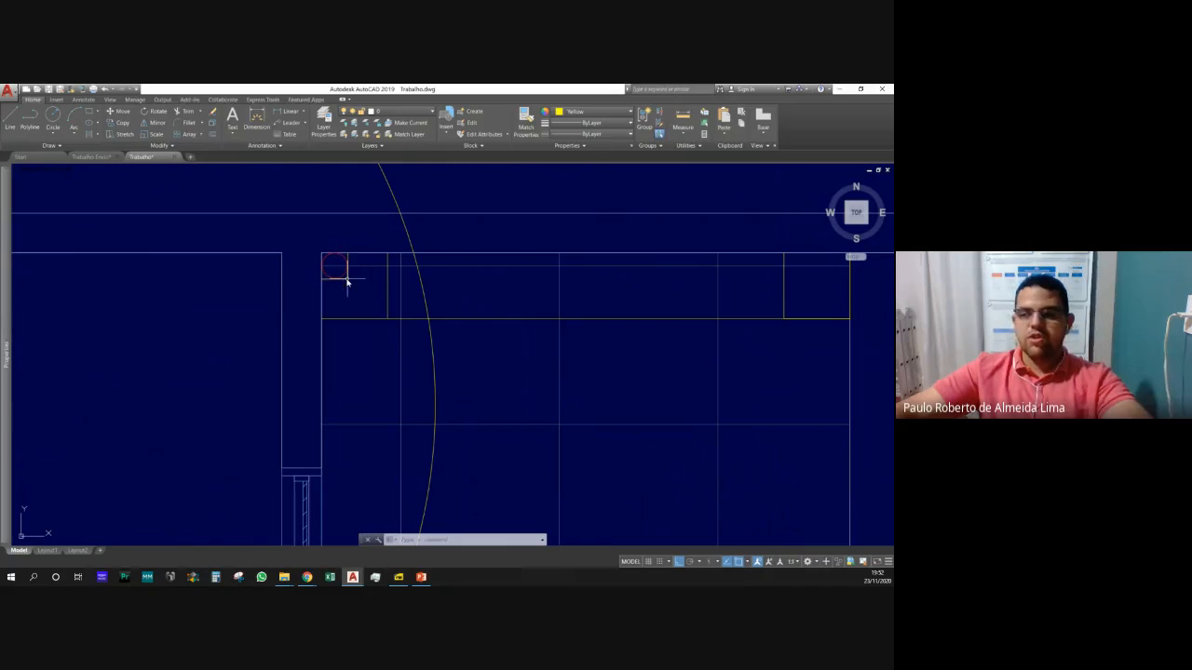
scroll(356, 223, "down", 4)
scroll(324, 330, "up", 2)
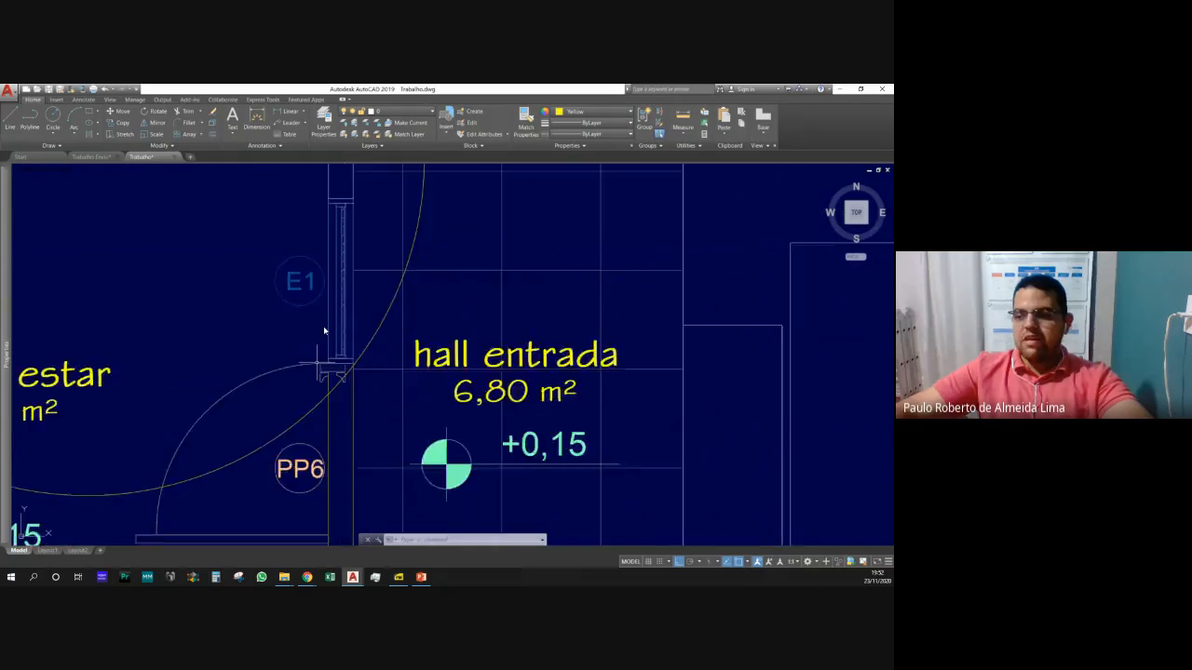
scroll(324, 330, "down", 3)
scroll(314, 434, "up", 4)
scroll(327, 475, "down", 4)
scroll(345, 356, "up", 4)
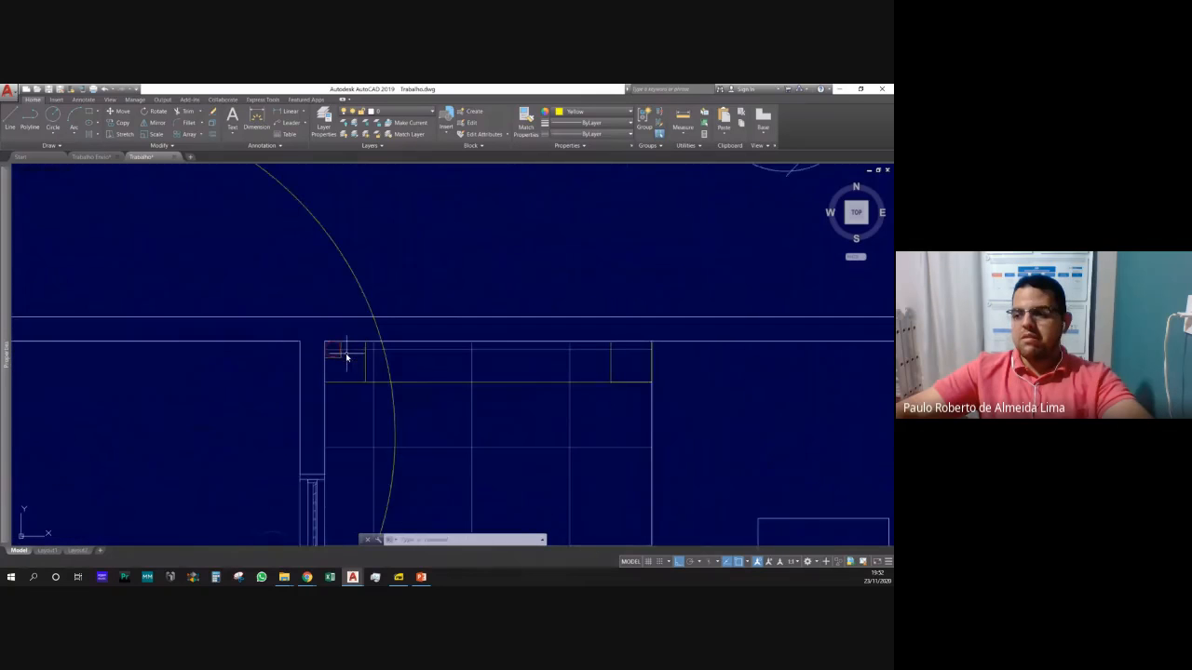
scroll(345, 356, "up", 2)
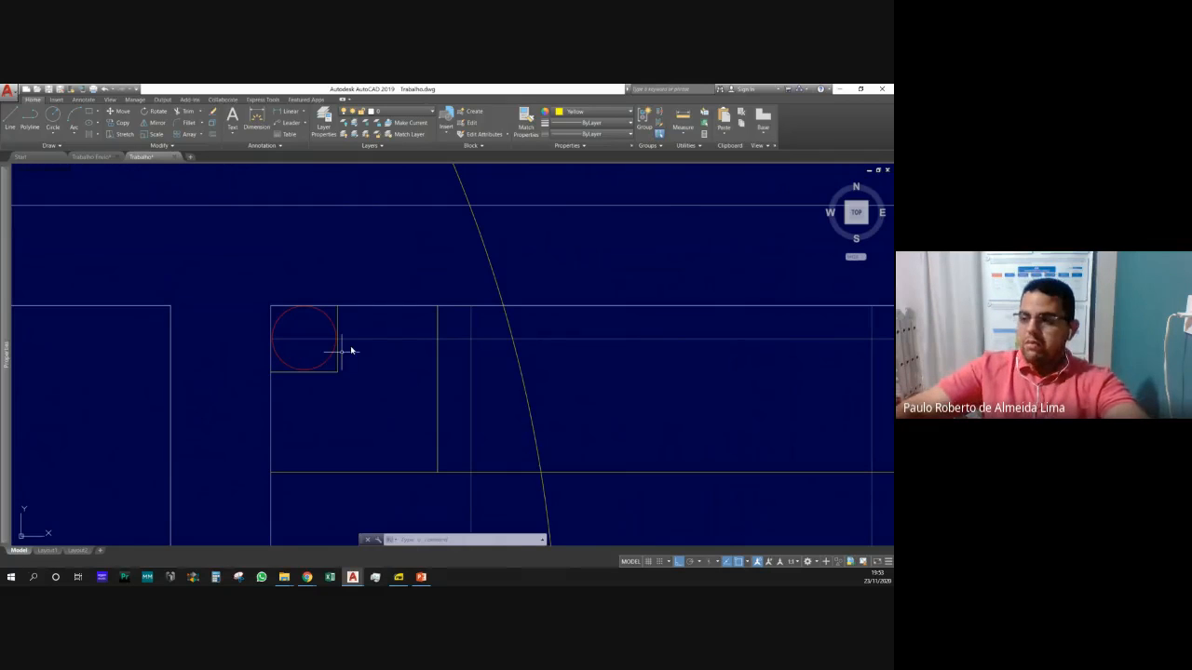
Copy the red pipe circle by its centre from the entrance hall shaft to the white filled pipe's centre in the A. serv. corner shaft.
scroll(354, 347, "down", 2)
scroll(354, 347, "up", 4)
left_click(314, 354)
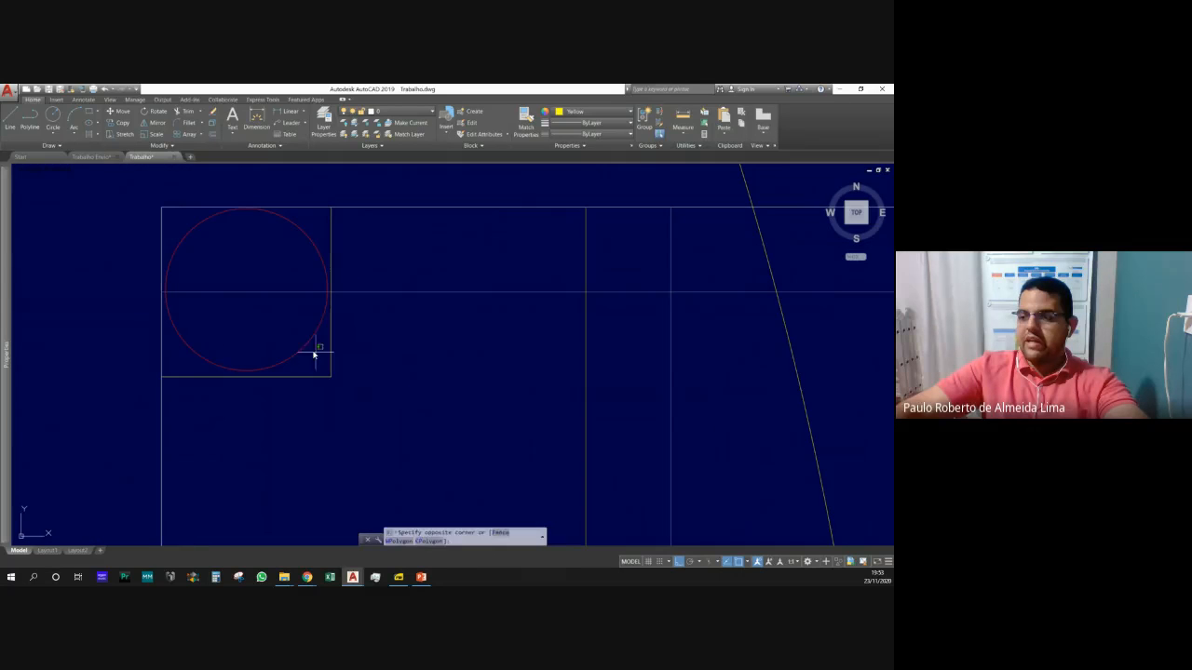
left_click(251, 312)
type("c")
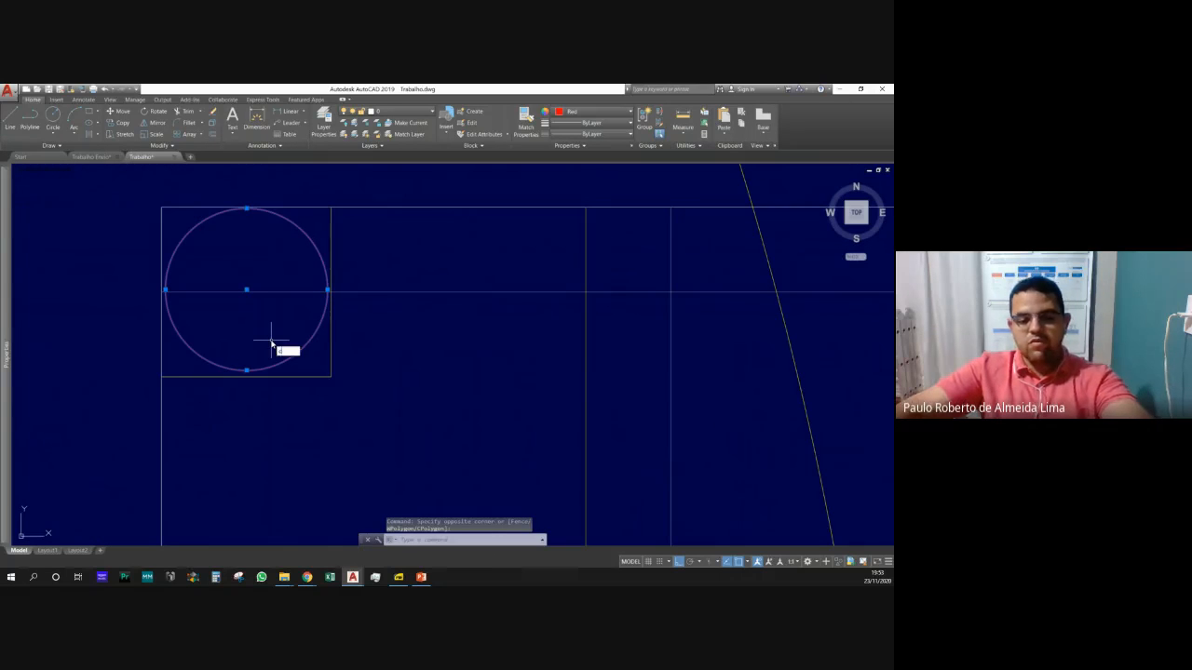
type("p")
key("Return")
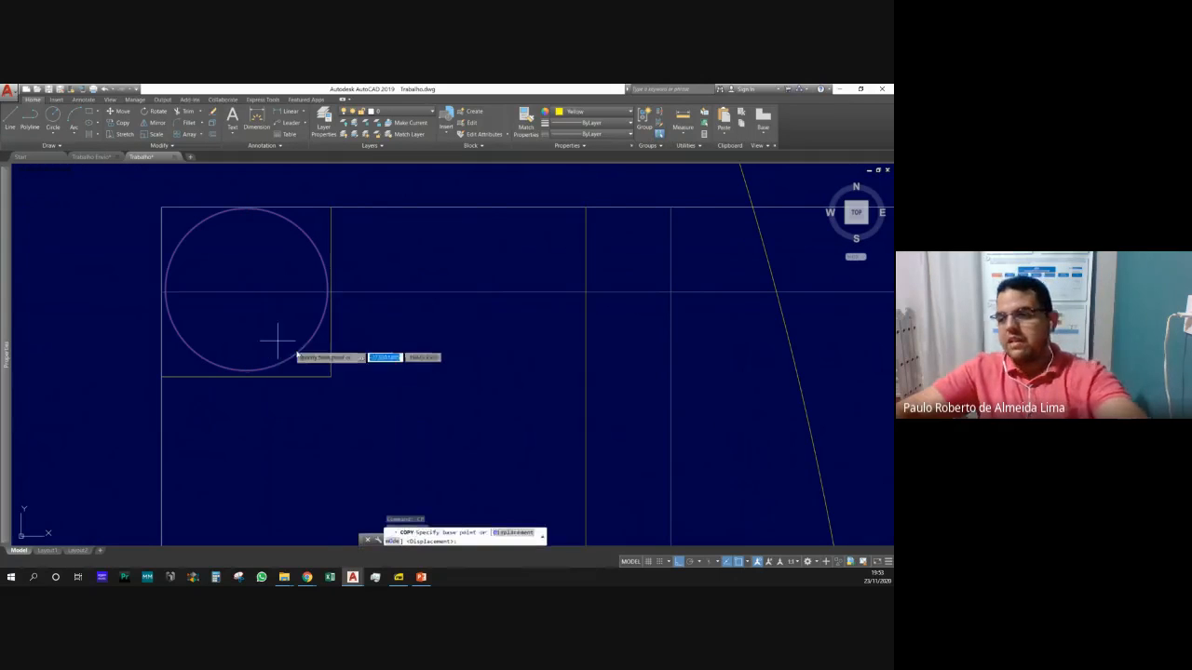
left_click(246, 288)
scroll(277, 322, "up", 5)
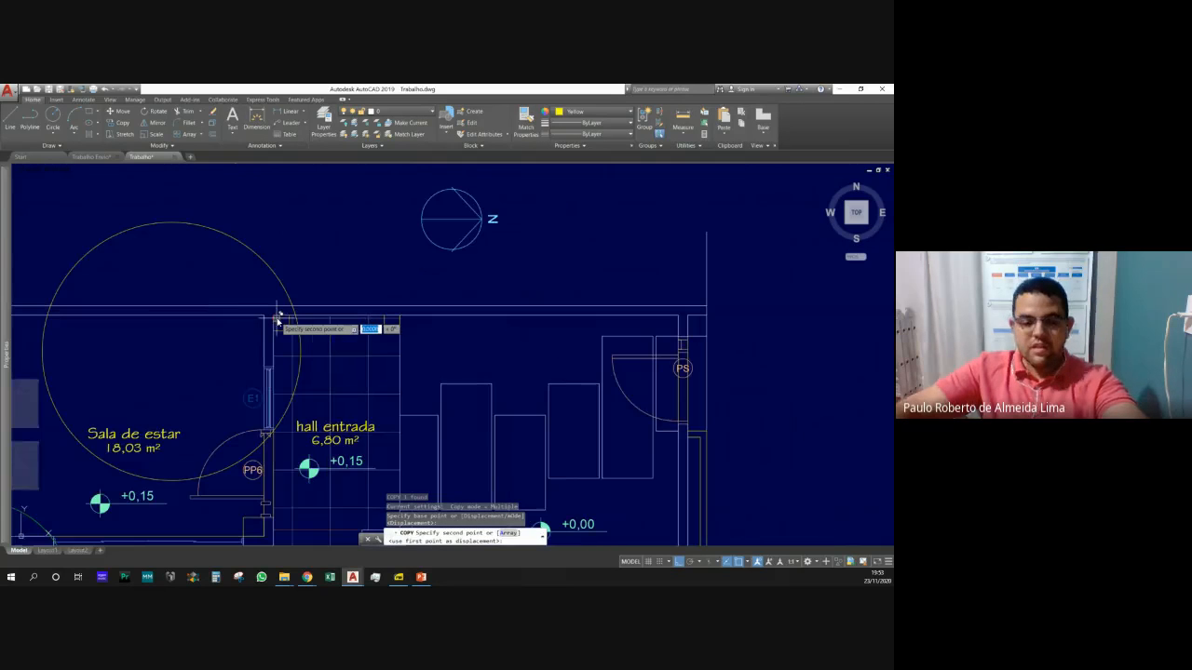
scroll(277, 322, "down", 7)
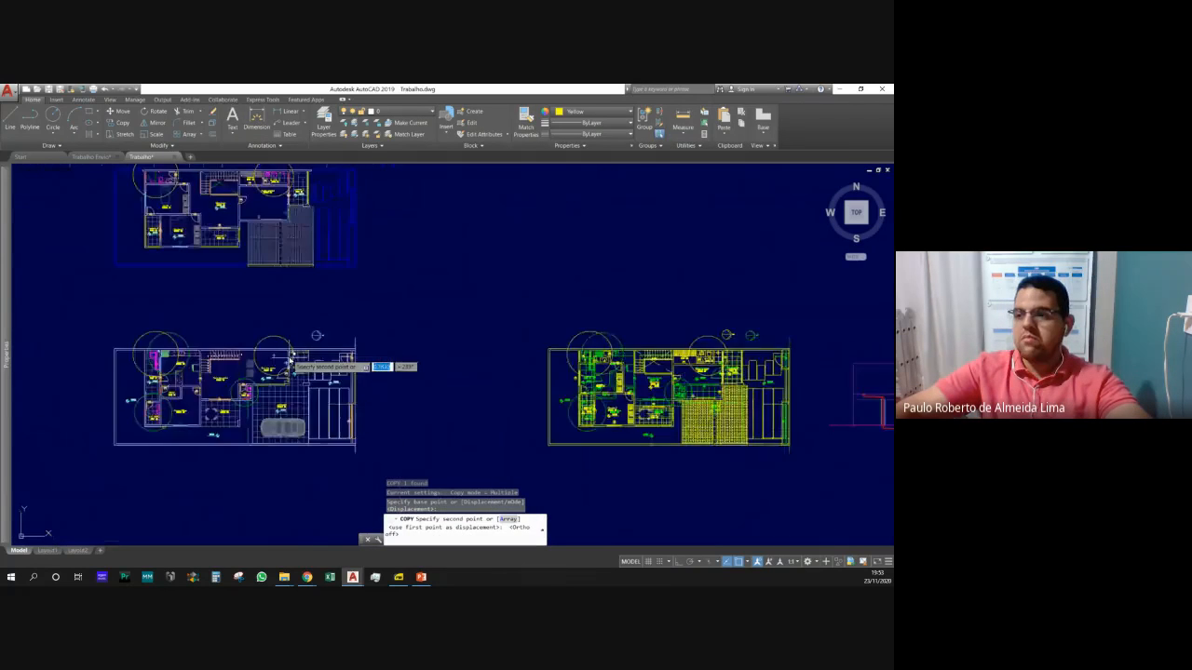
scroll(272, 276, "up", 7)
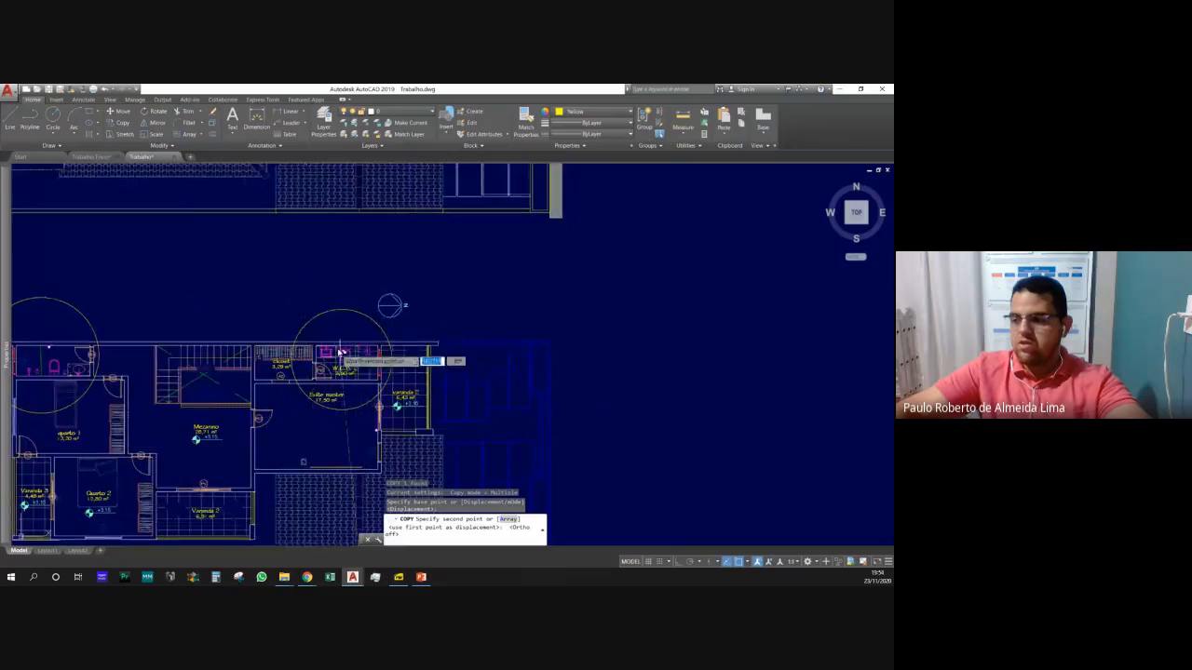
scroll(448, 385, "down", 5)
scroll(291, 284, "up", 9)
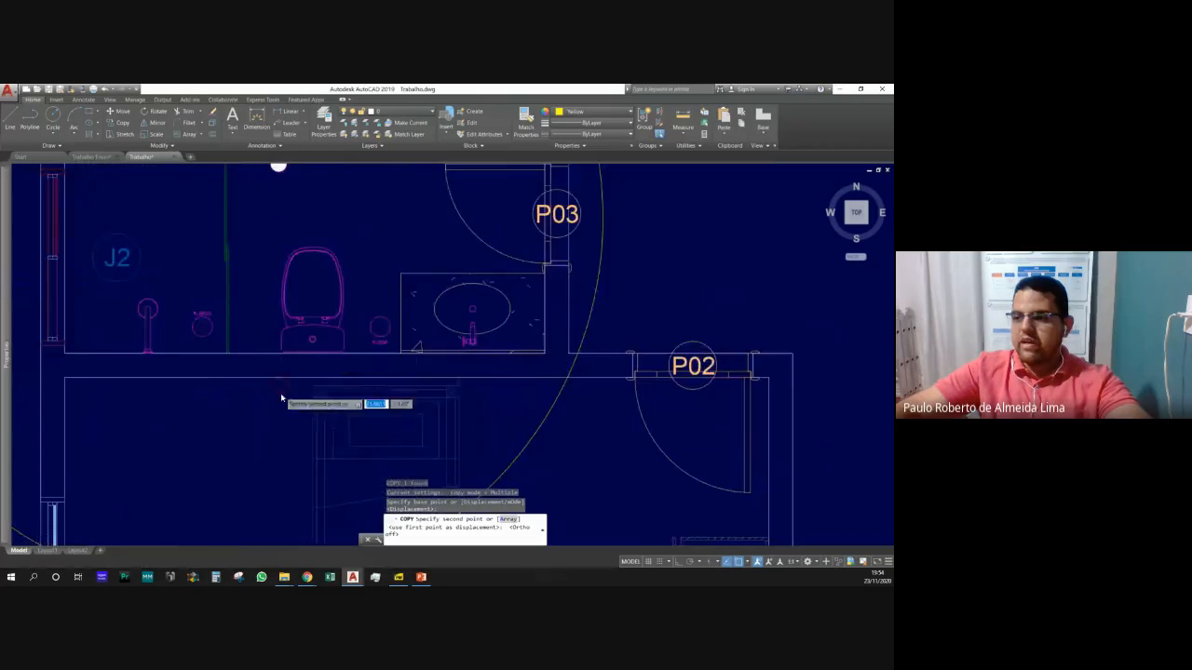
scroll(291, 284, "down", 6)
scroll(377, 361, "up", 7)
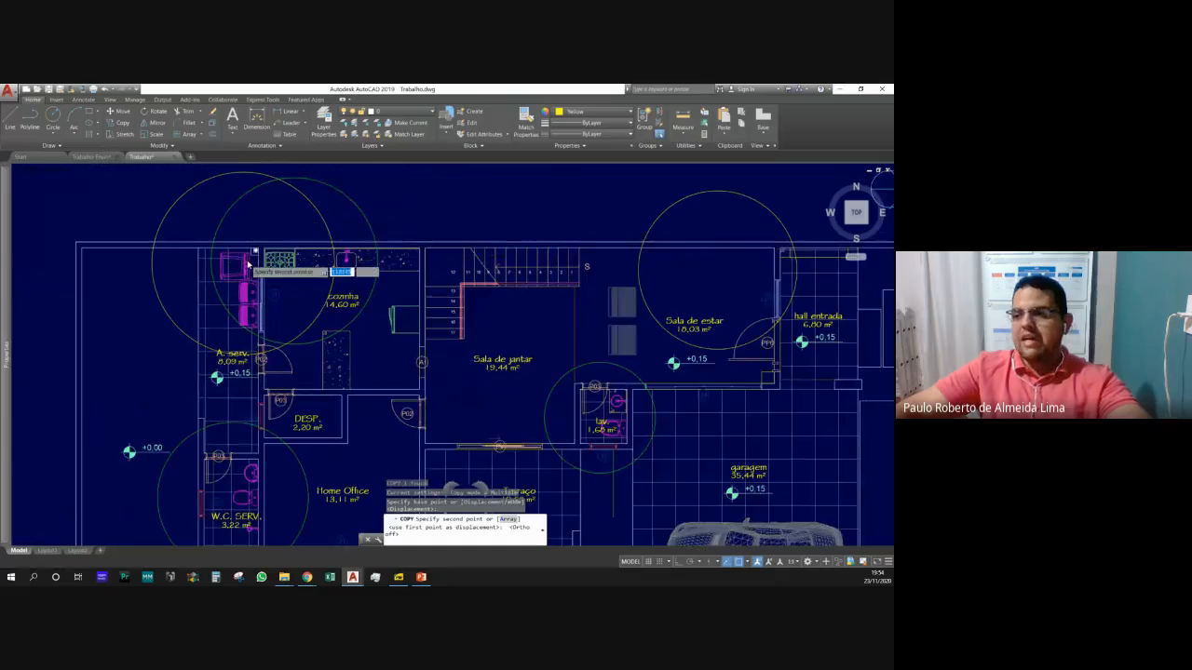
scroll(248, 266, "up", 4)
scroll(251, 260, "up", 4)
scroll(285, 298, "down", 2)
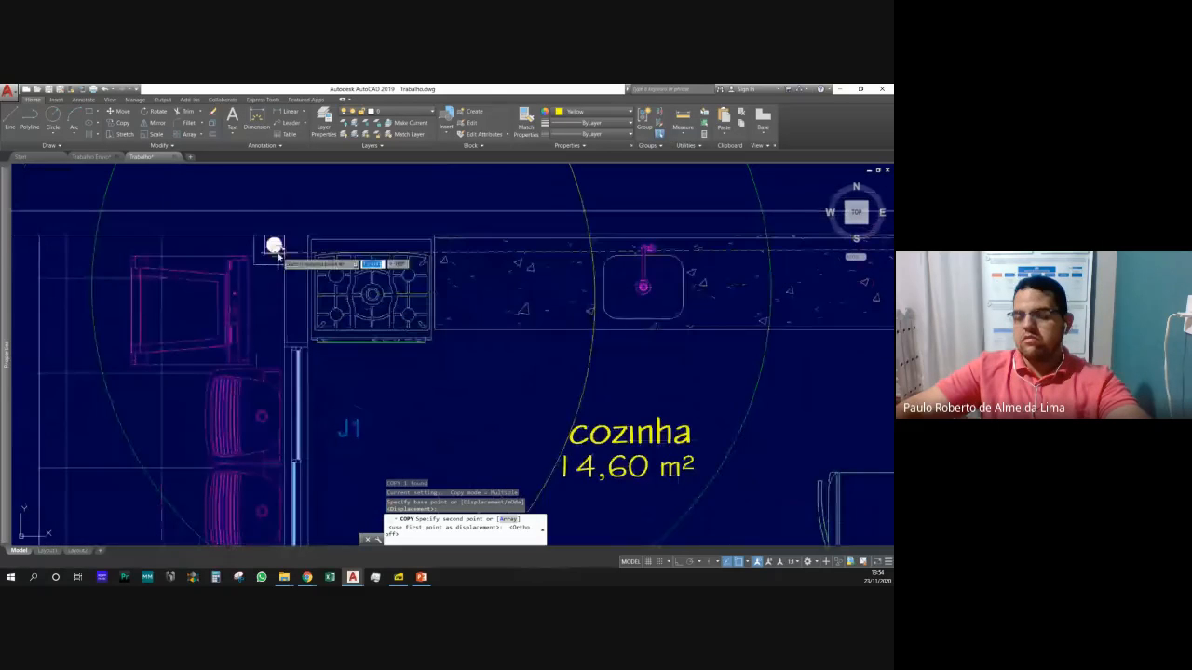
scroll(300, 263, "up", 2)
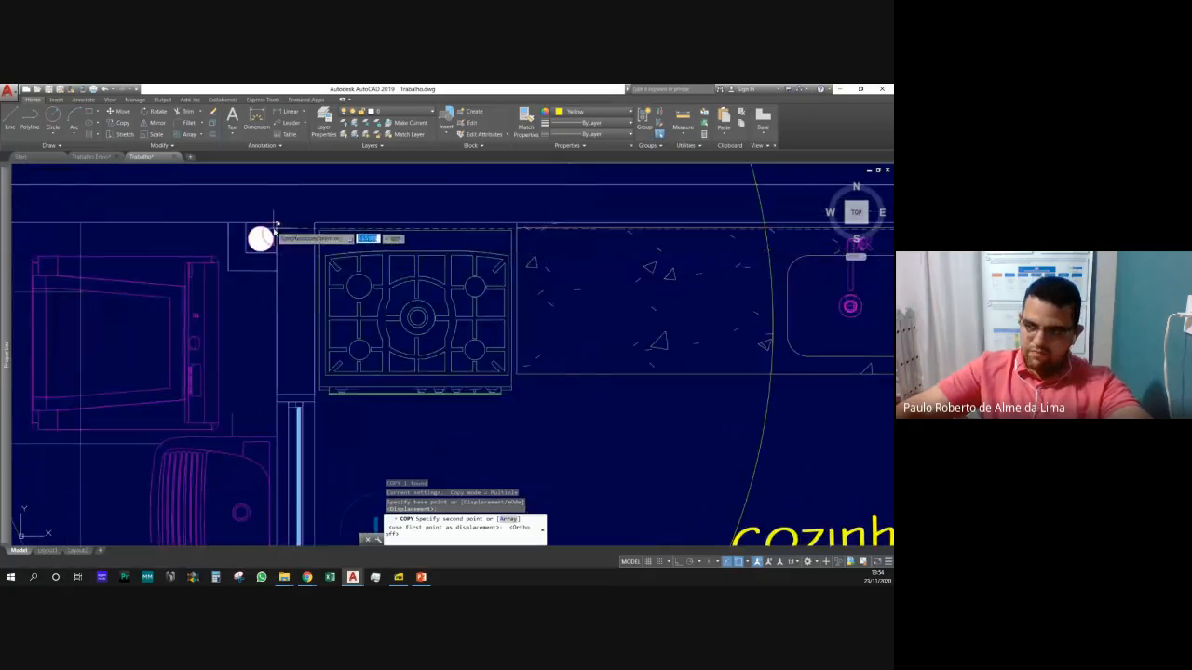
scroll(273, 229, "up", 2)
scroll(270, 233, "down", 2)
scroll(263, 236, "down", 2)
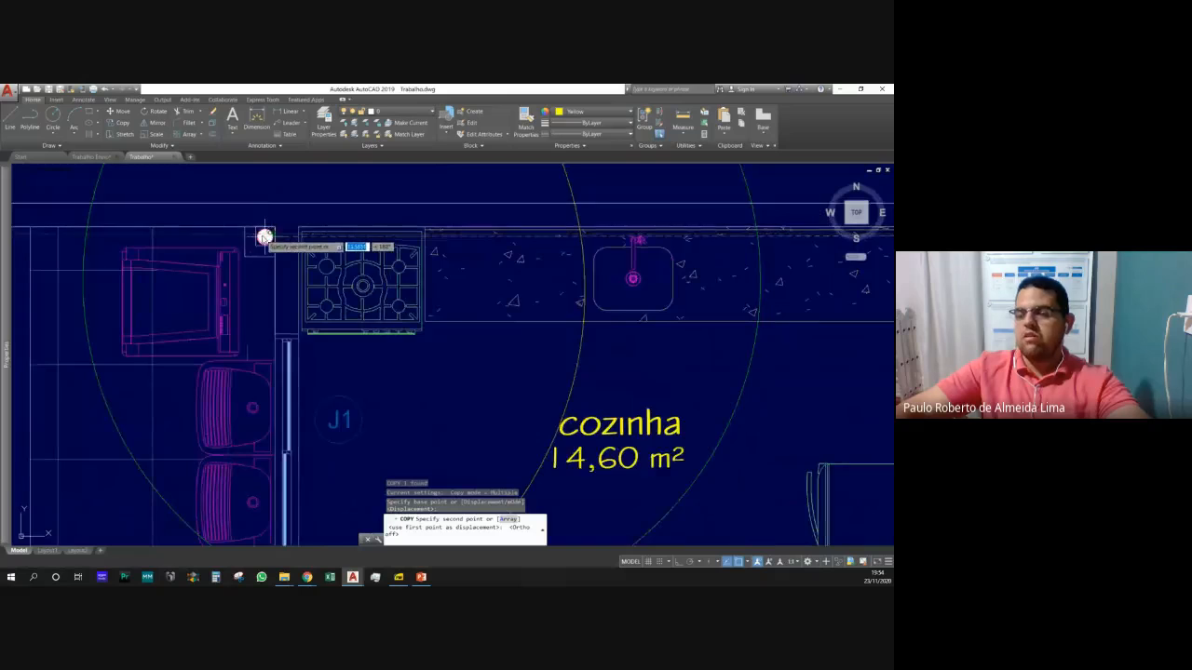
scroll(264, 238, "up", 4)
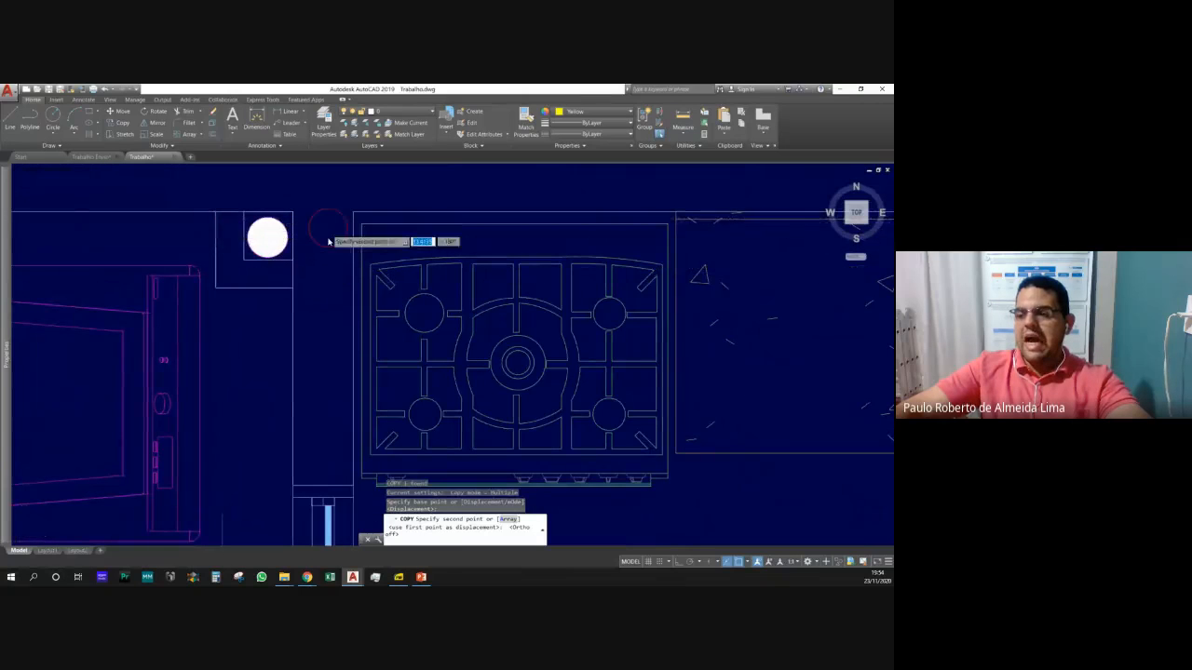
scroll(333, 238, "down", 3)
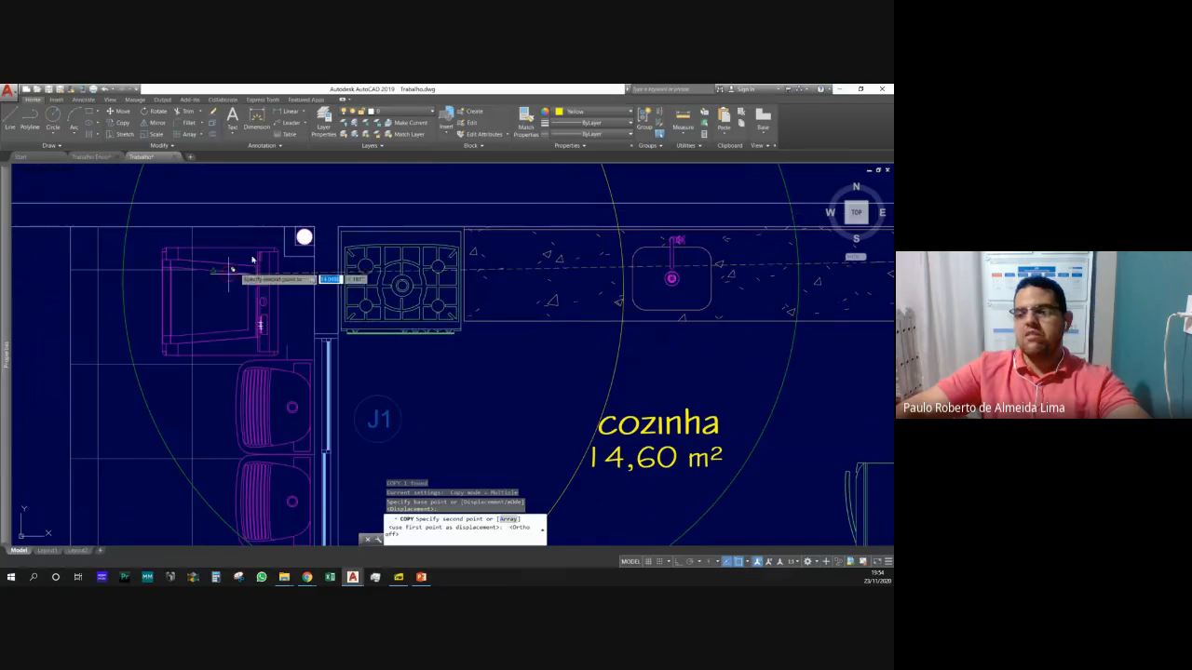
scroll(363, 225, "down", 2)
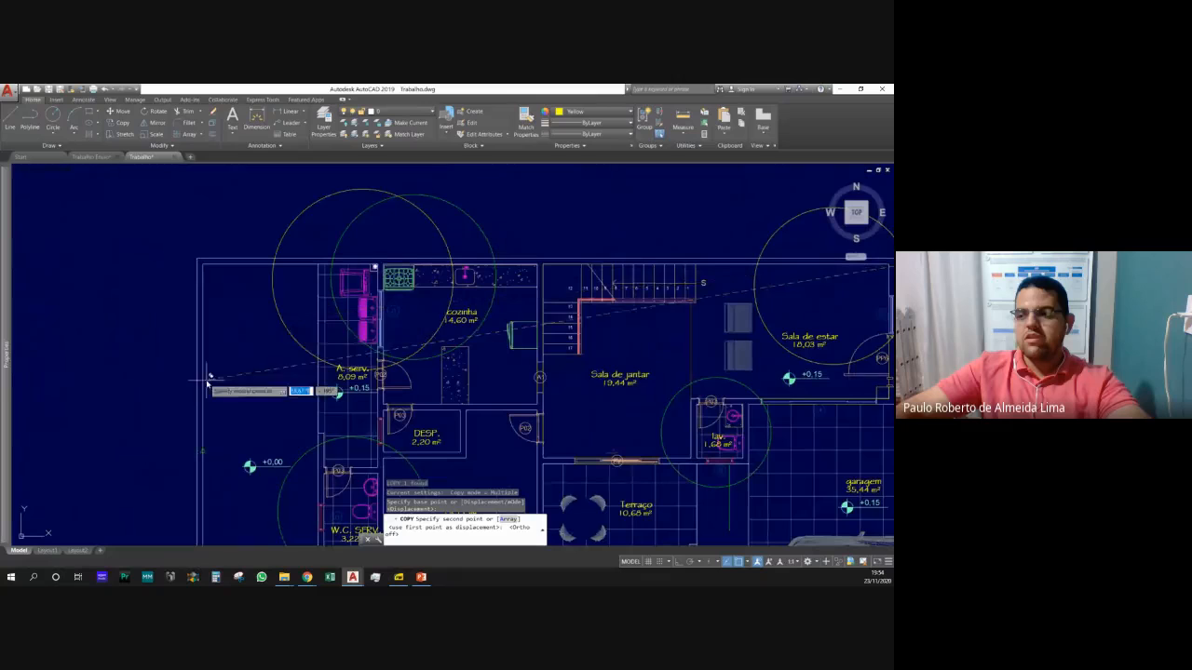
scroll(400, 291, "down", 4)
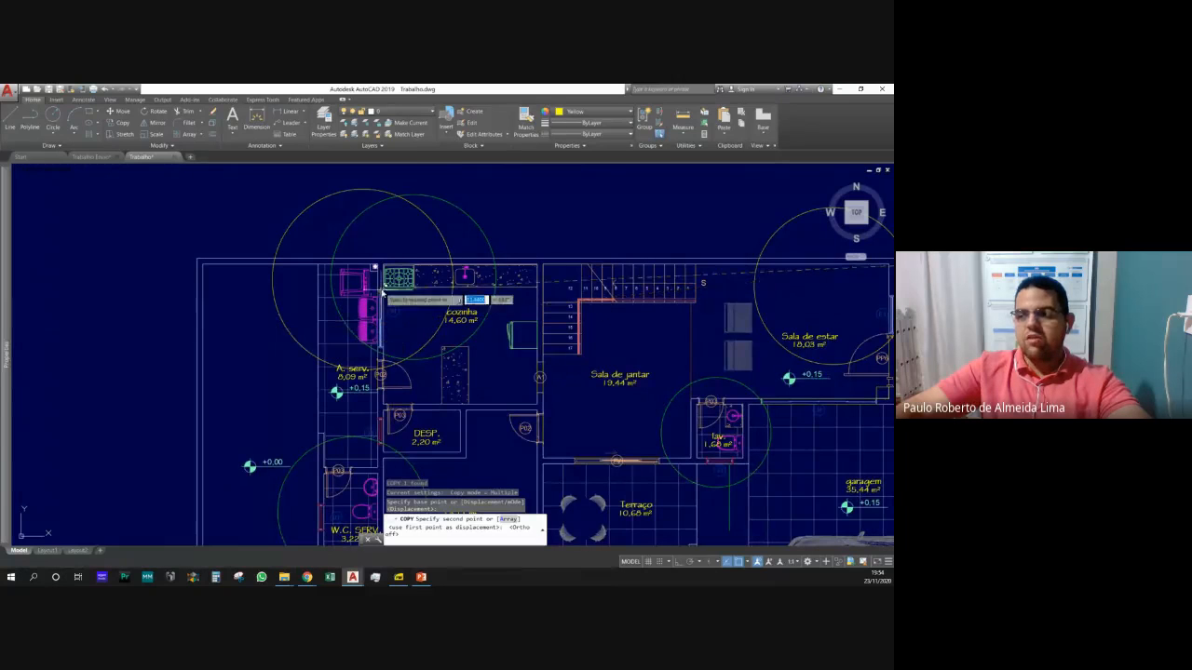
scroll(382, 265, "up", 6)
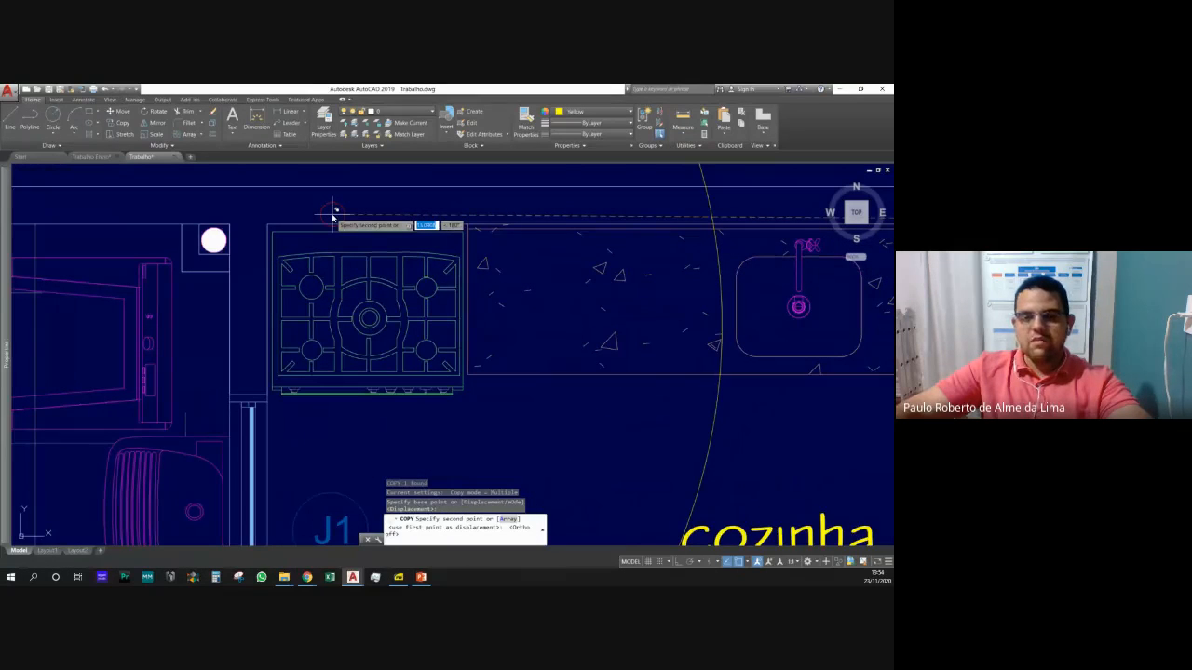
scroll(209, 237, "up", 7)
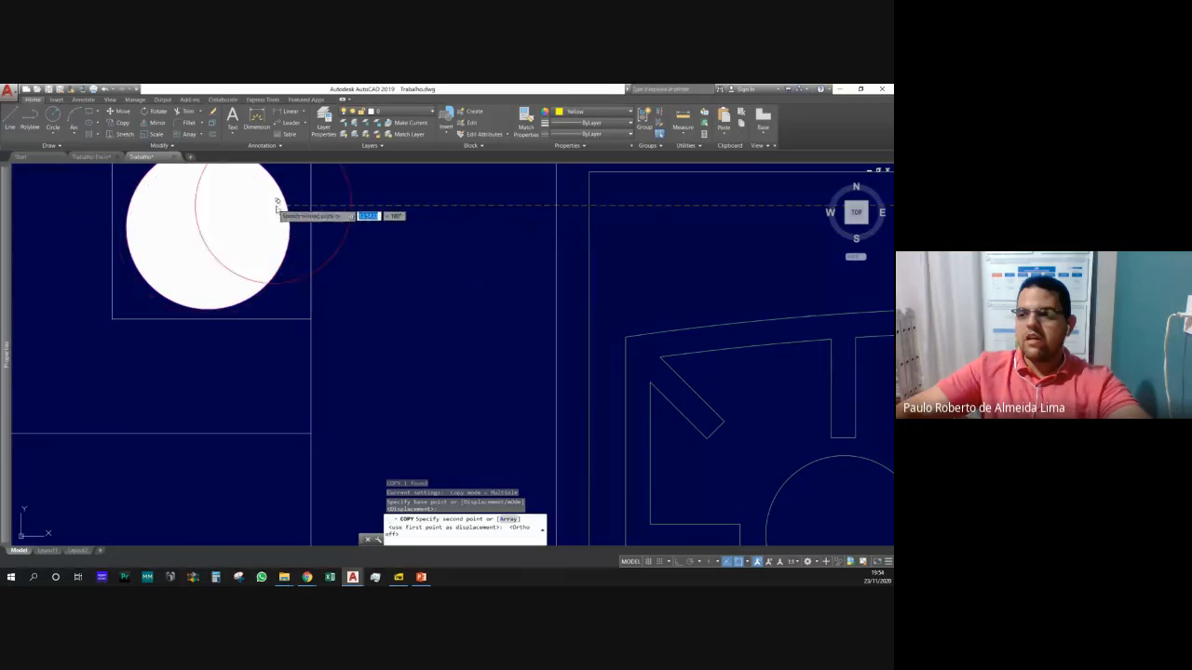
left_click(208, 229)
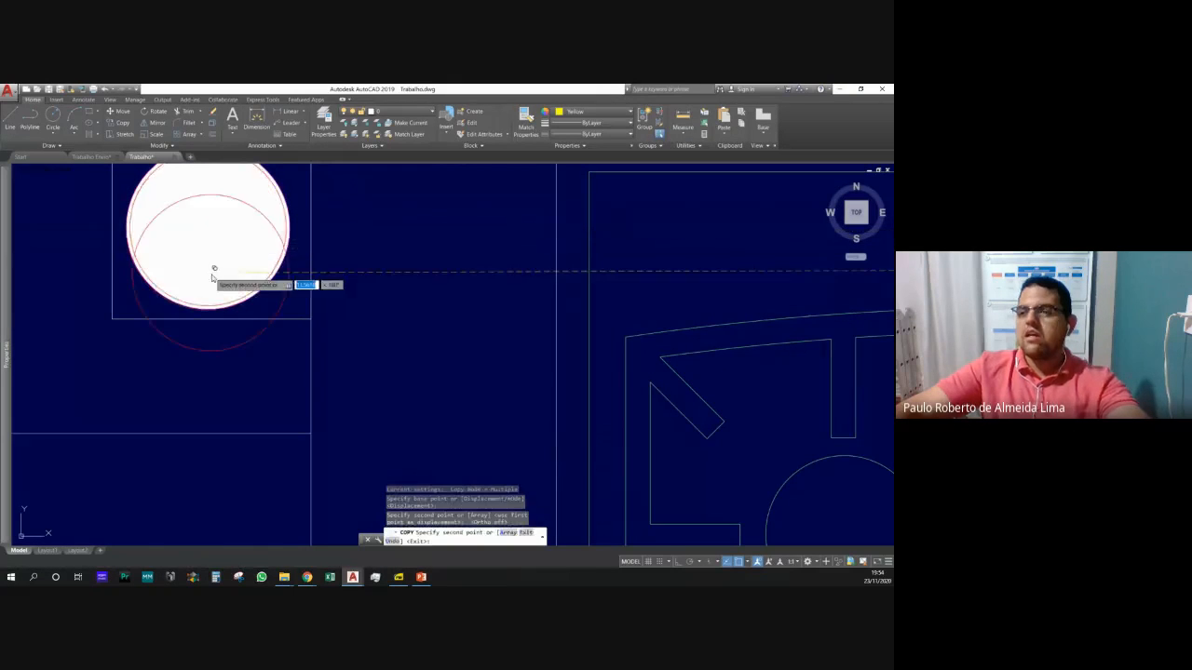
scroll(216, 268, "down", 7)
key("Escape")
key("Escape")
Compare the A. serv. shaft and ground-floor plan with the upper-floor bathrooms.
scroll(239, 256, "up", 5)
scroll(242, 279, "down", 9)
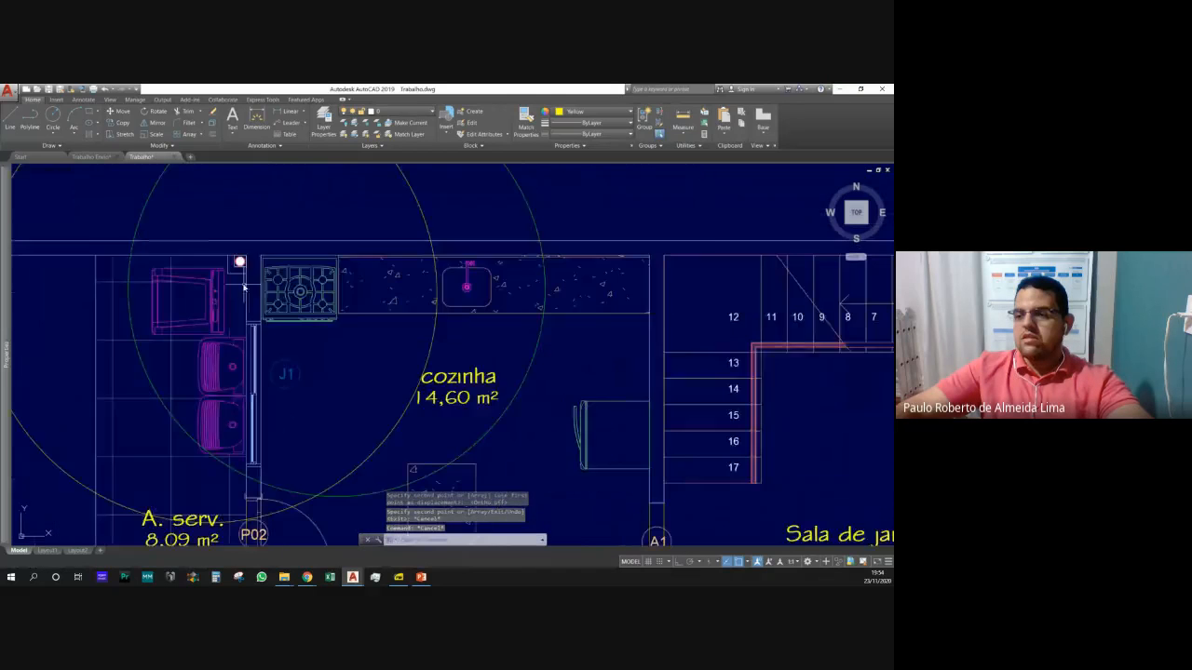
scroll(244, 288, "up", 3)
scroll(219, 354, "down", 9)
scroll(223, 330, "up", 3)
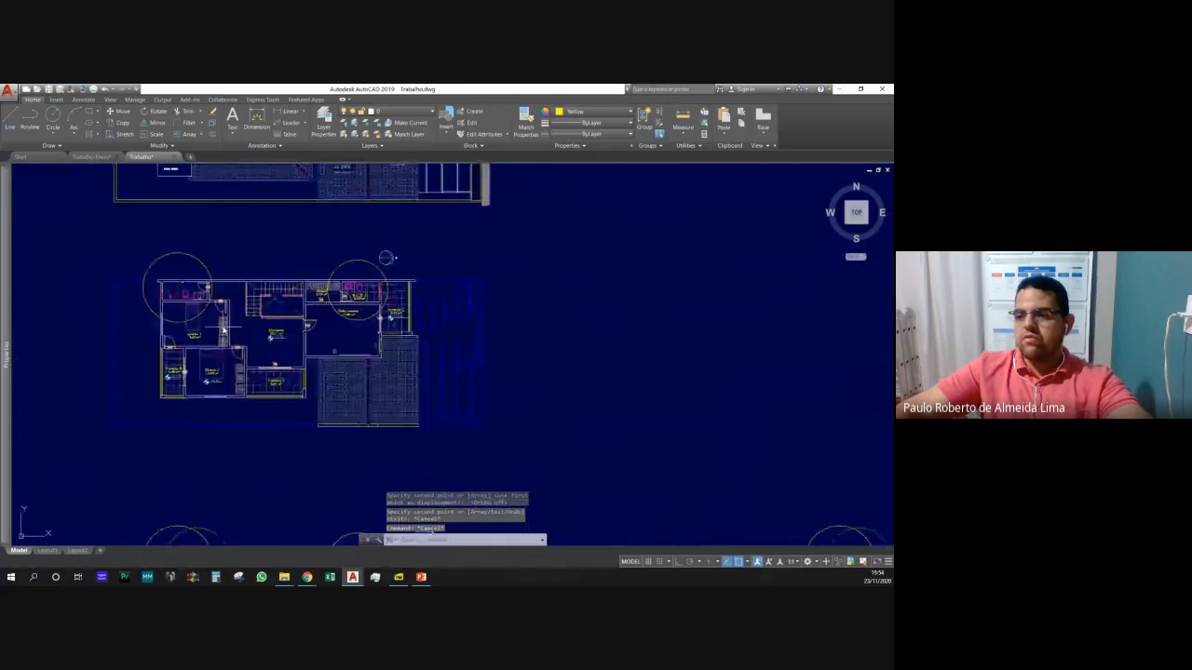
scroll(223, 330, "up", 2)
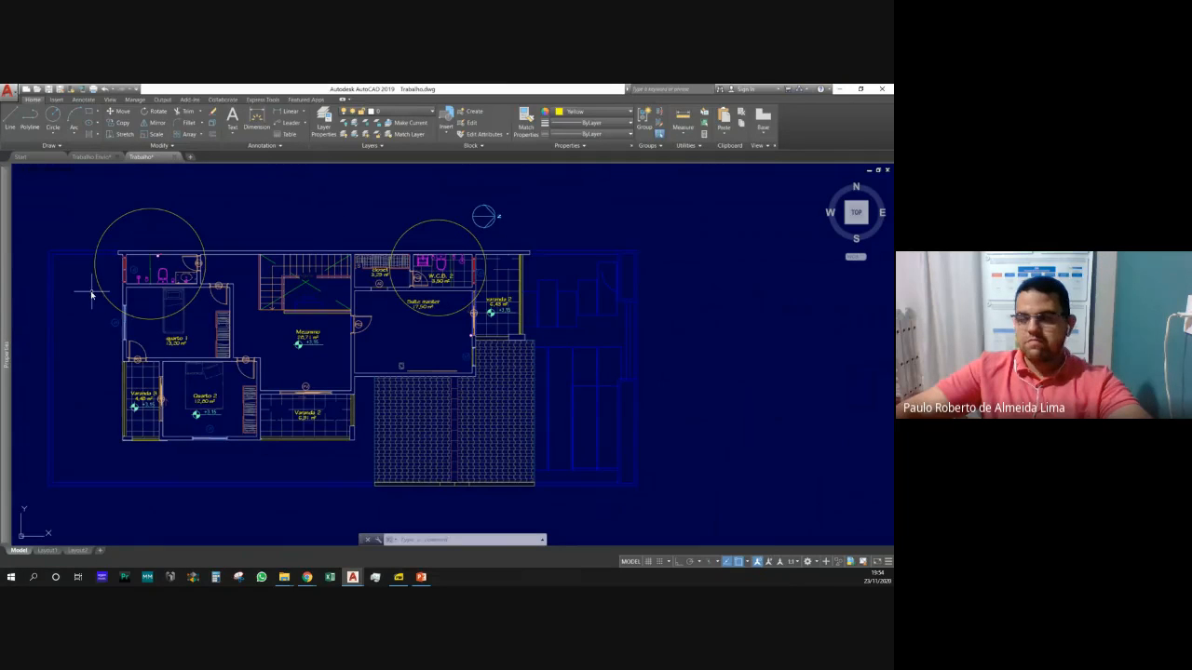
scroll(431, 269, "down", 6)
scroll(402, 354, "up", 10)
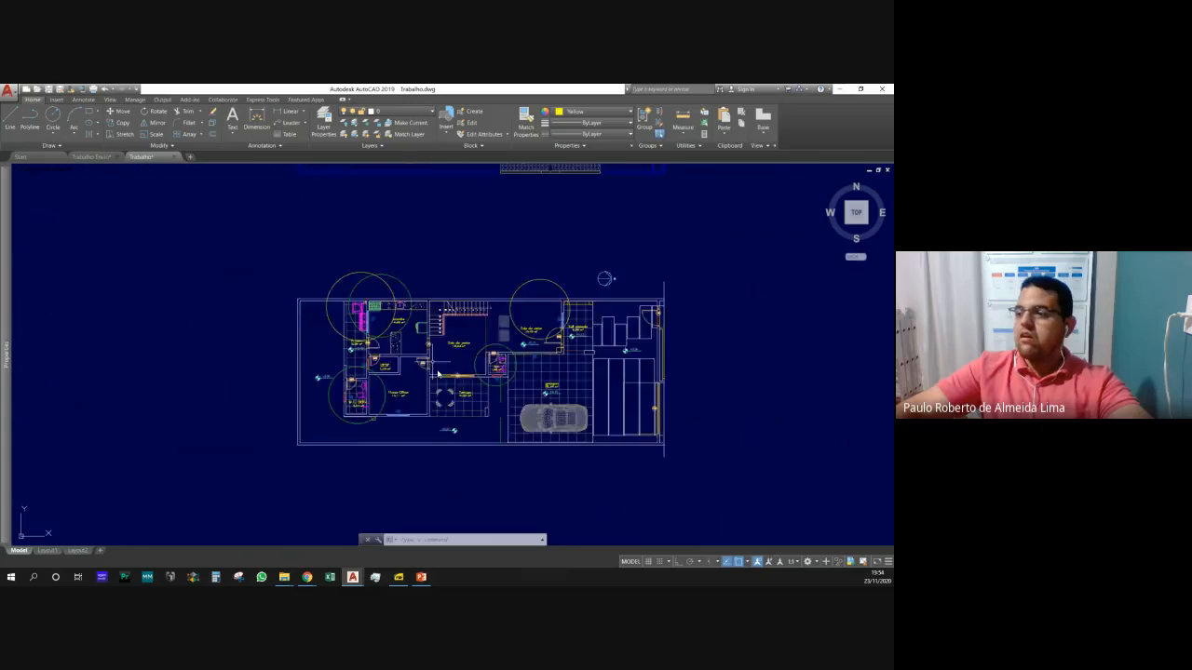
scroll(415, 399, "down", 2)
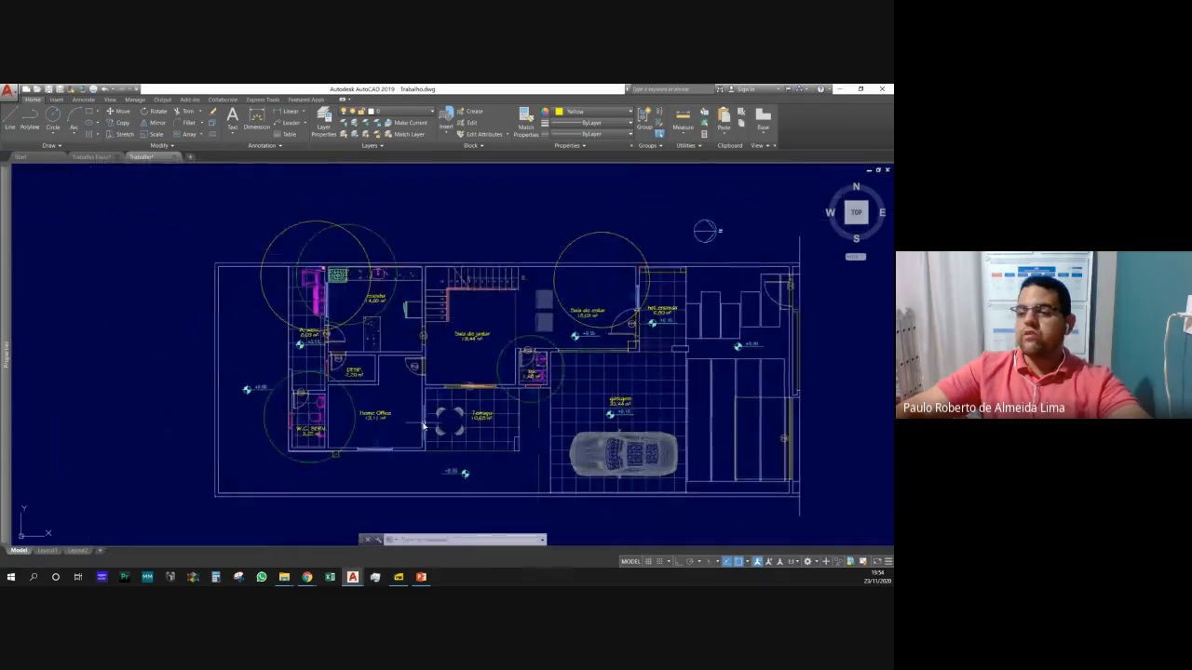
Examine the schematic section with the cob, sup and ter levels and the red, yellow and green pipe runs.
scroll(337, 396, "up", 3)
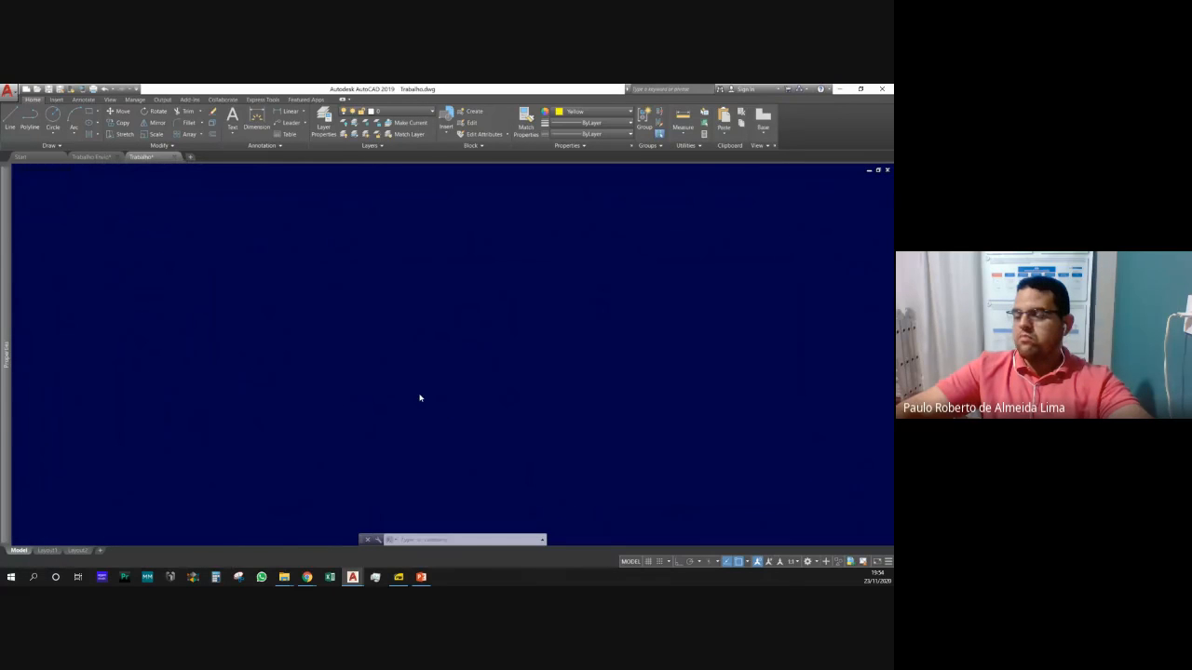
scroll(414, 395, "down", 5)
scroll(465, 400, "up", 5)
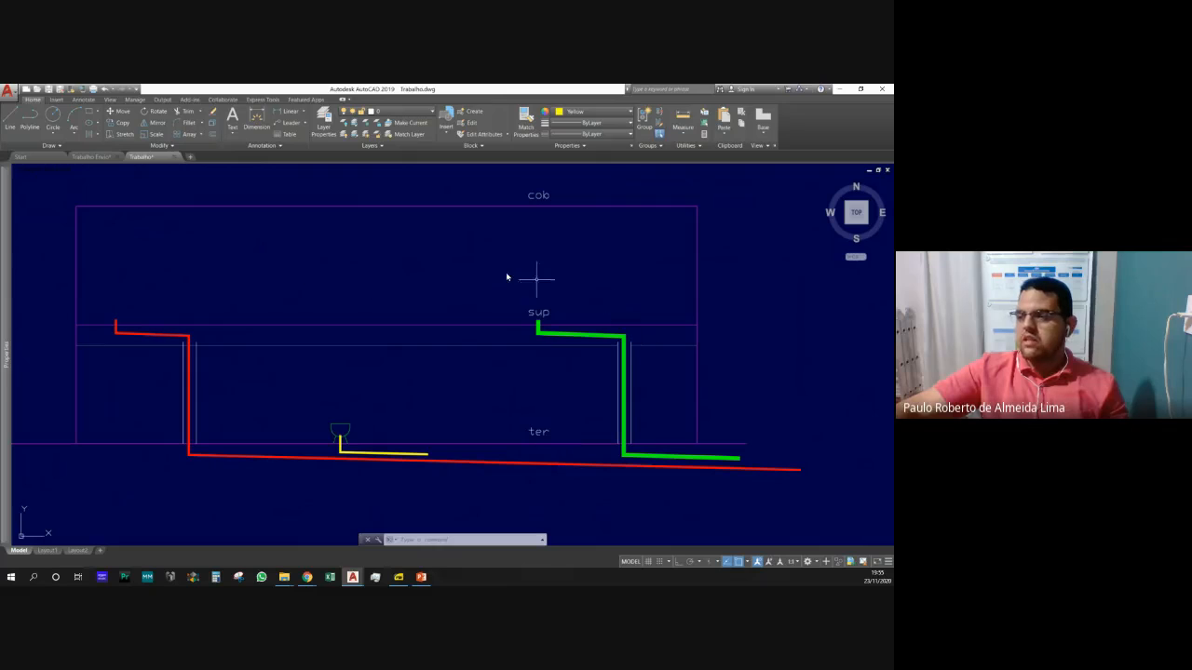
scroll(653, 373, "down", 2)
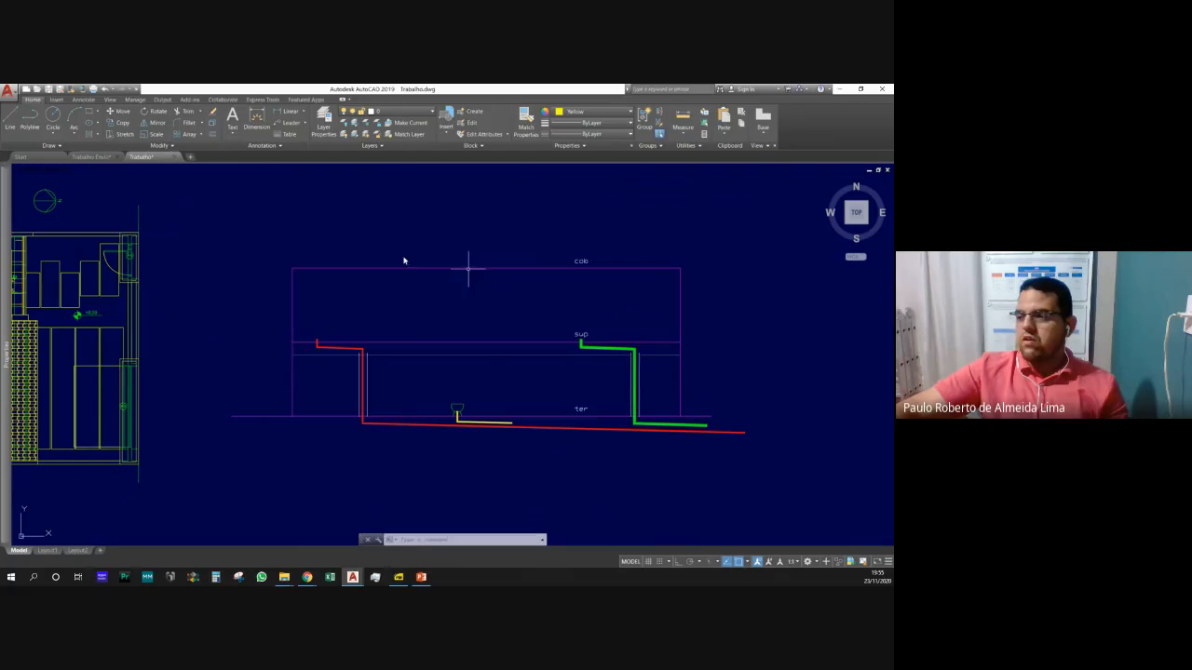
scroll(427, 324, "up", 4)
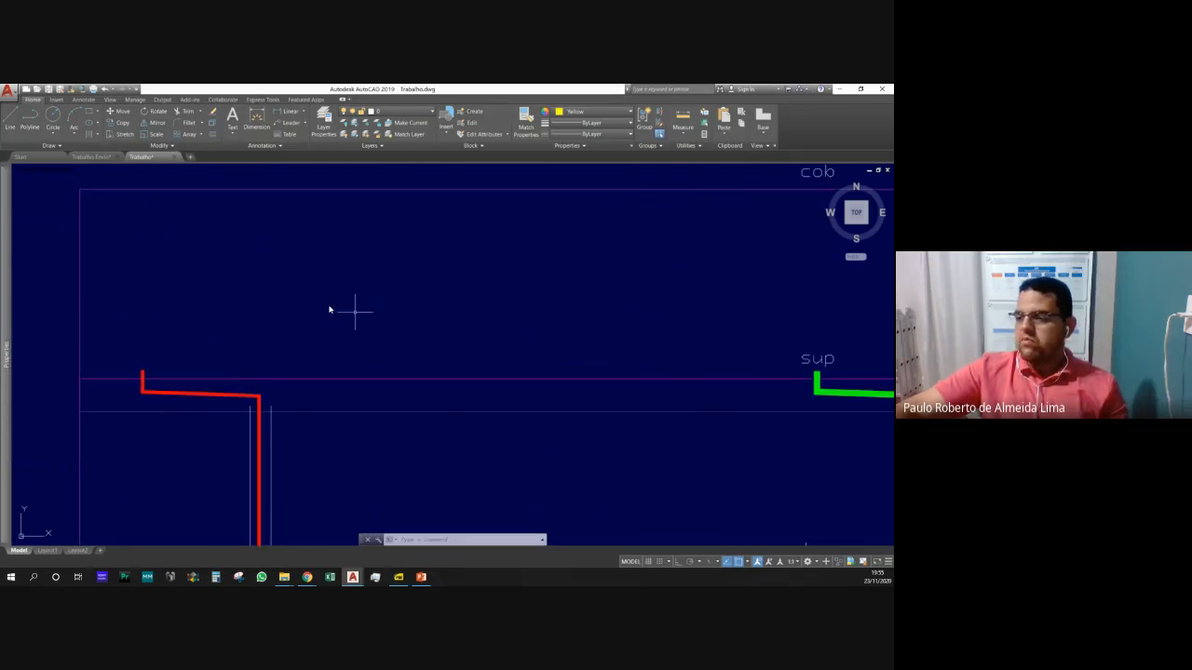
scroll(329, 310, "down", 3)
scroll(378, 368, "up", 2)
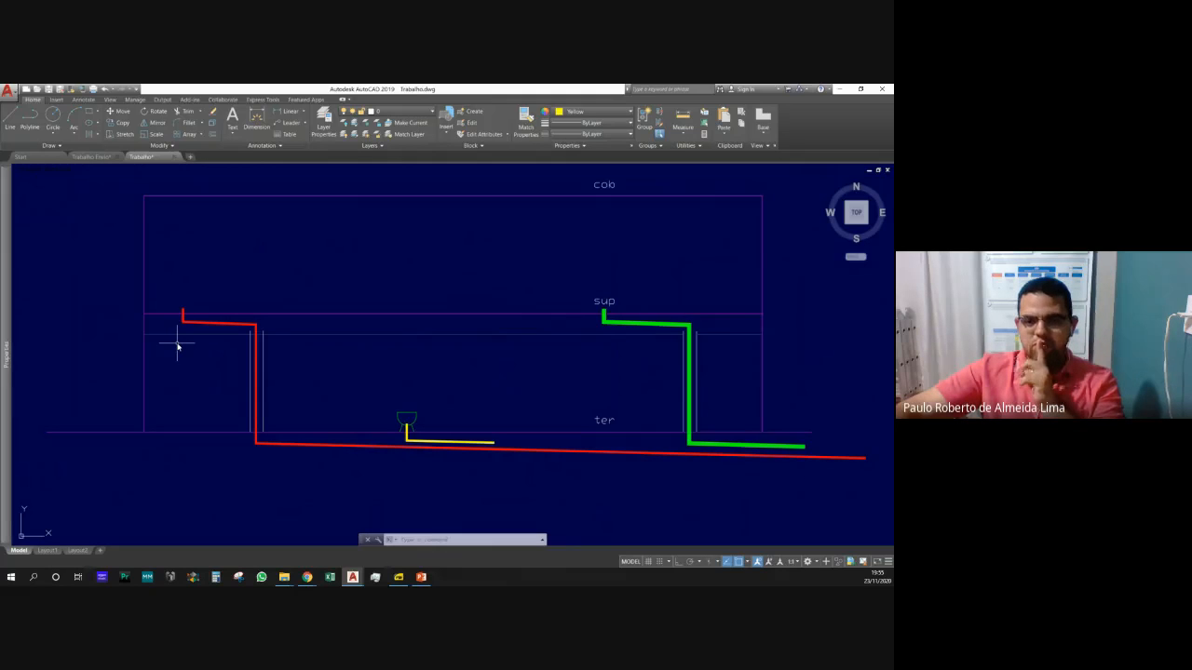
Draw a narrow upright rectangle beside the red drop pipe's shaft, from just below the sup floor line to below the ceiling line.
left_click(91, 116)
scroll(196, 321, "up", 3)
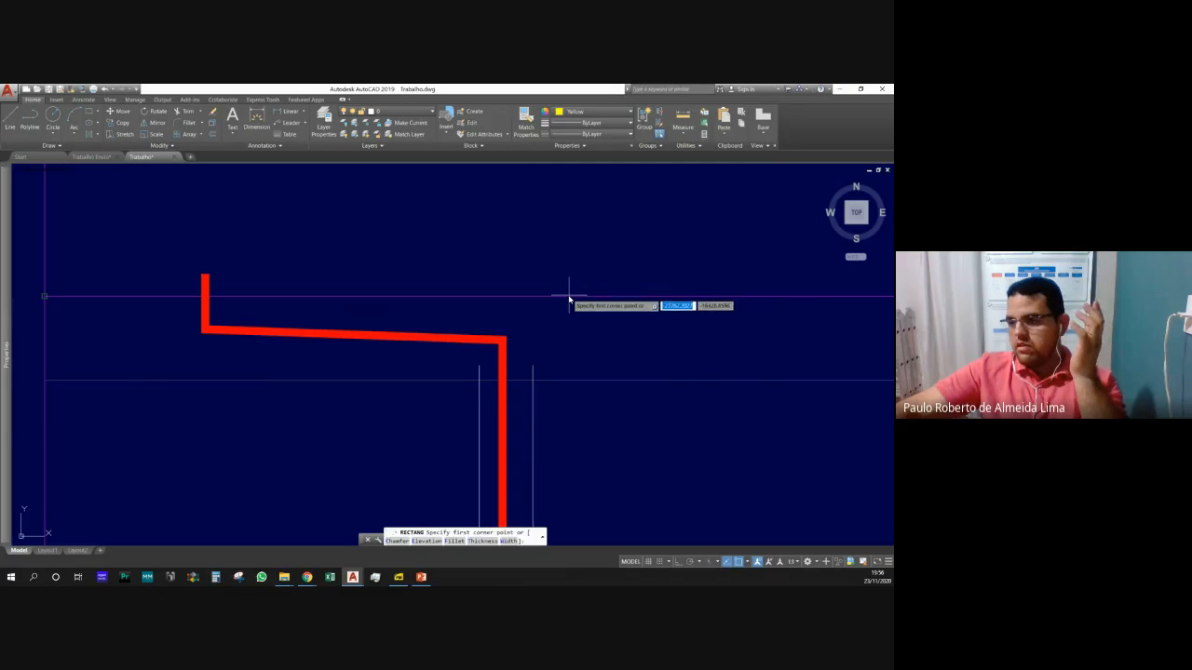
left_click(571, 313)
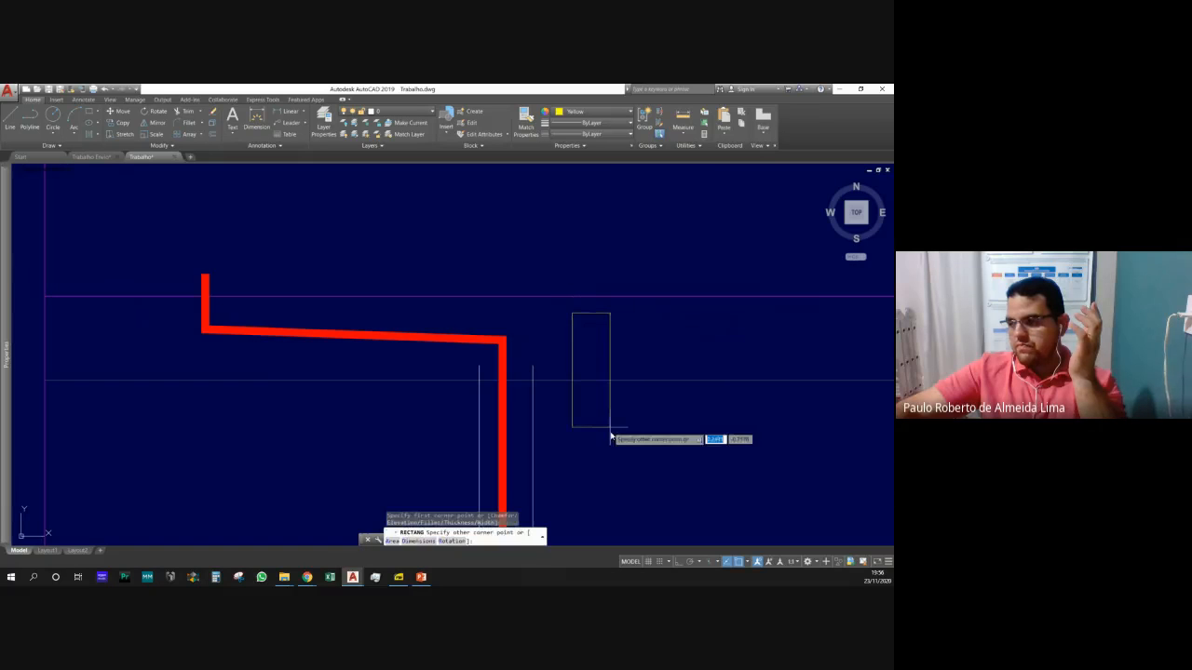
left_click(622, 441)
Move the rectangle up by its upper corner so its top edge lies on the sup floor line.
left_click(638, 457)
left_click(613, 434)
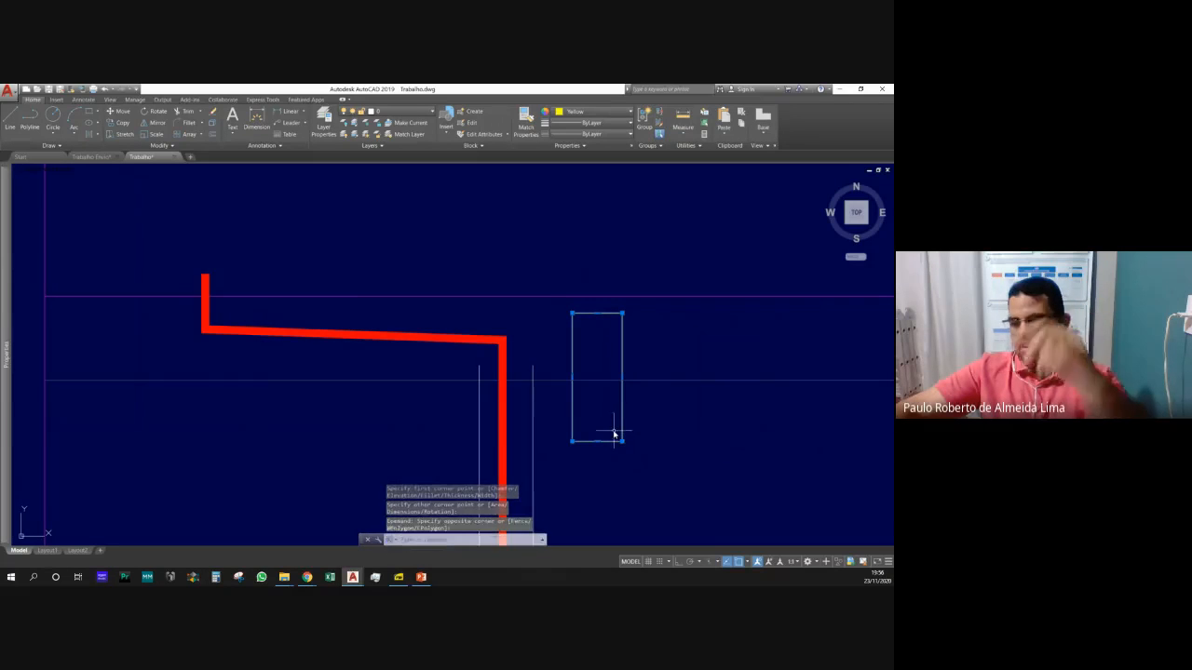
type("m")
key("Return")
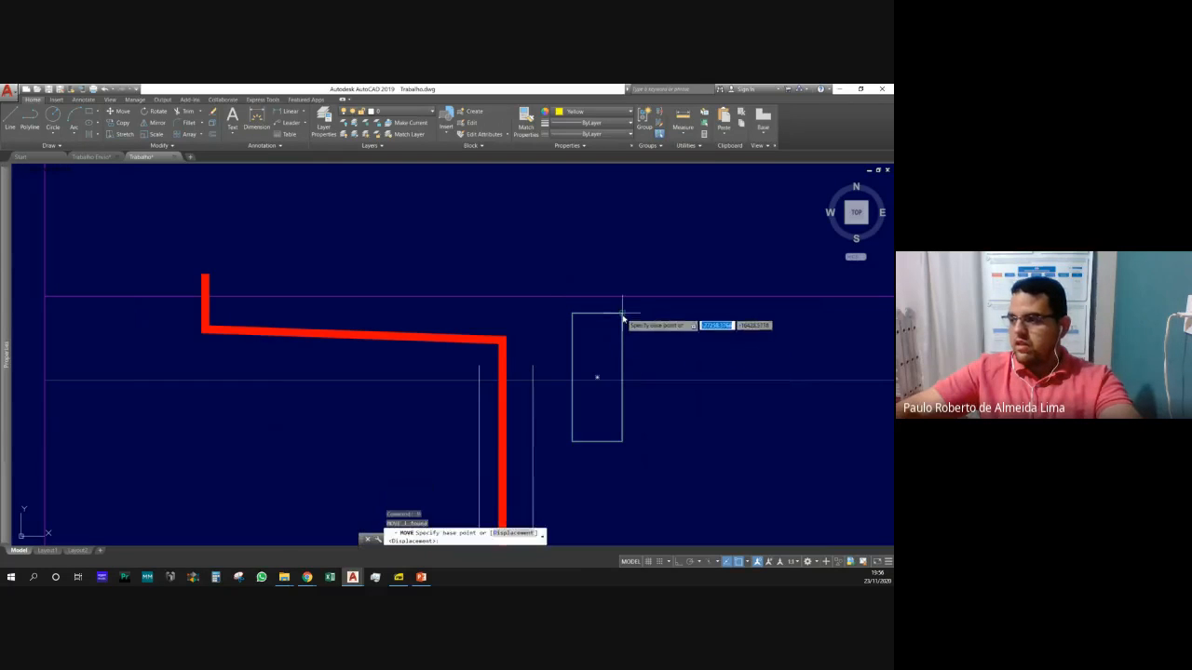
left_click(622, 313)
left_click(623, 296)
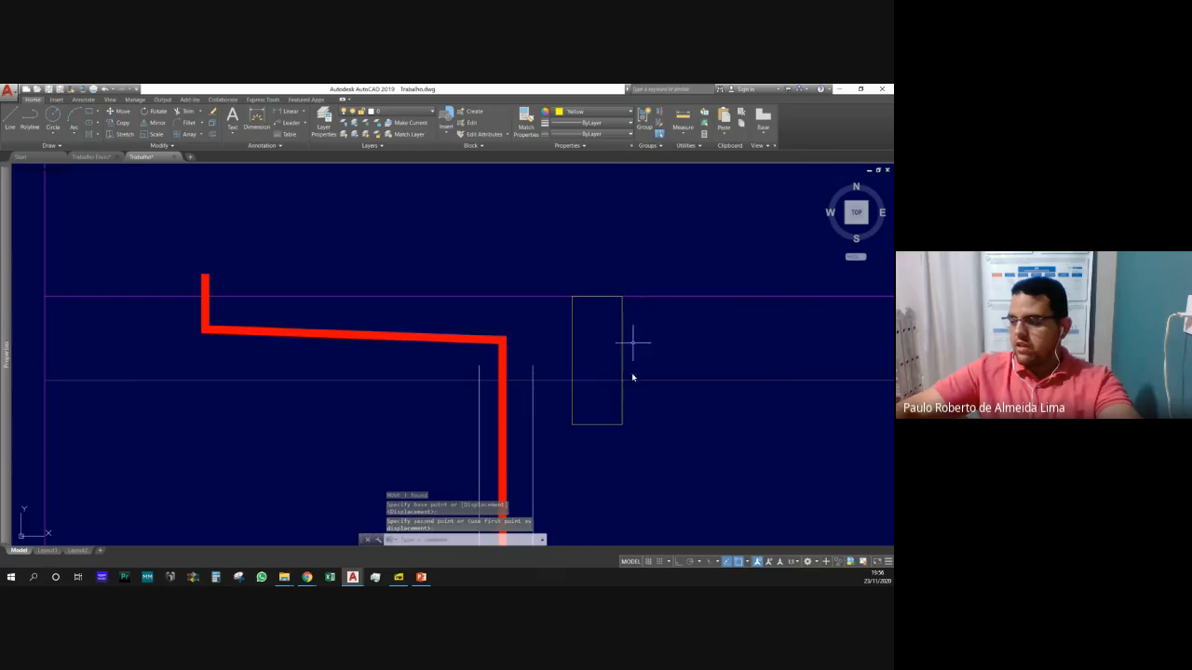
Shorten the rectangle by stretching its bottom edge straight up with Ortho on, to just above the ceiling line.
left_click(614, 434)
left_click(601, 415)
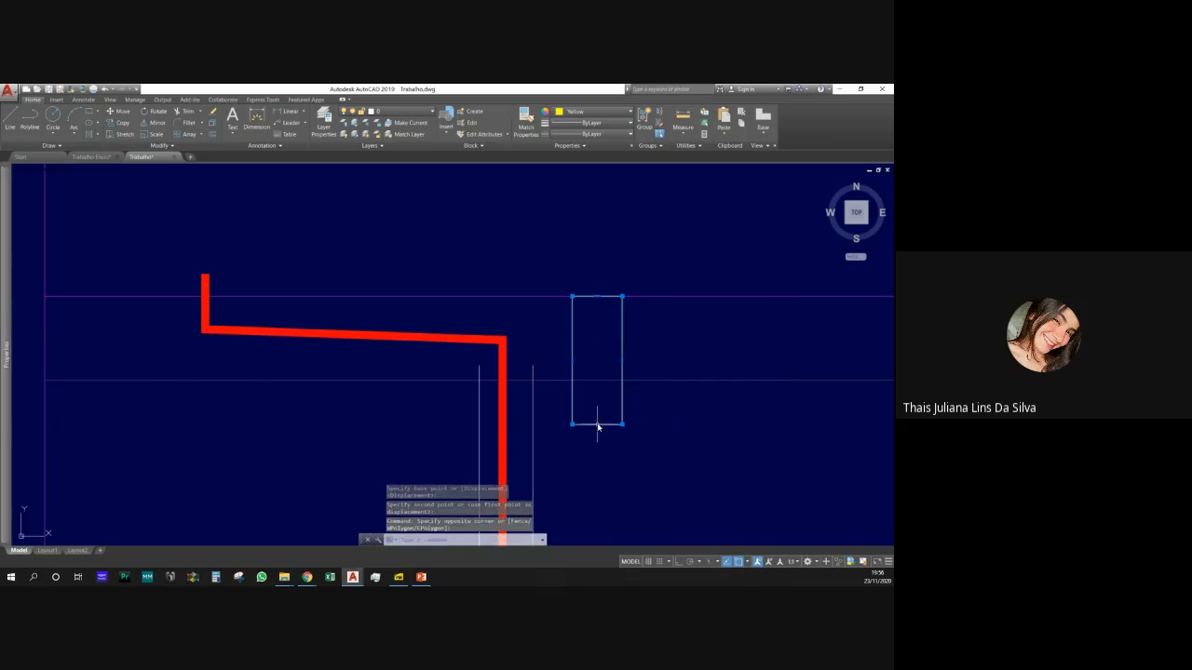
left_click(597, 423)
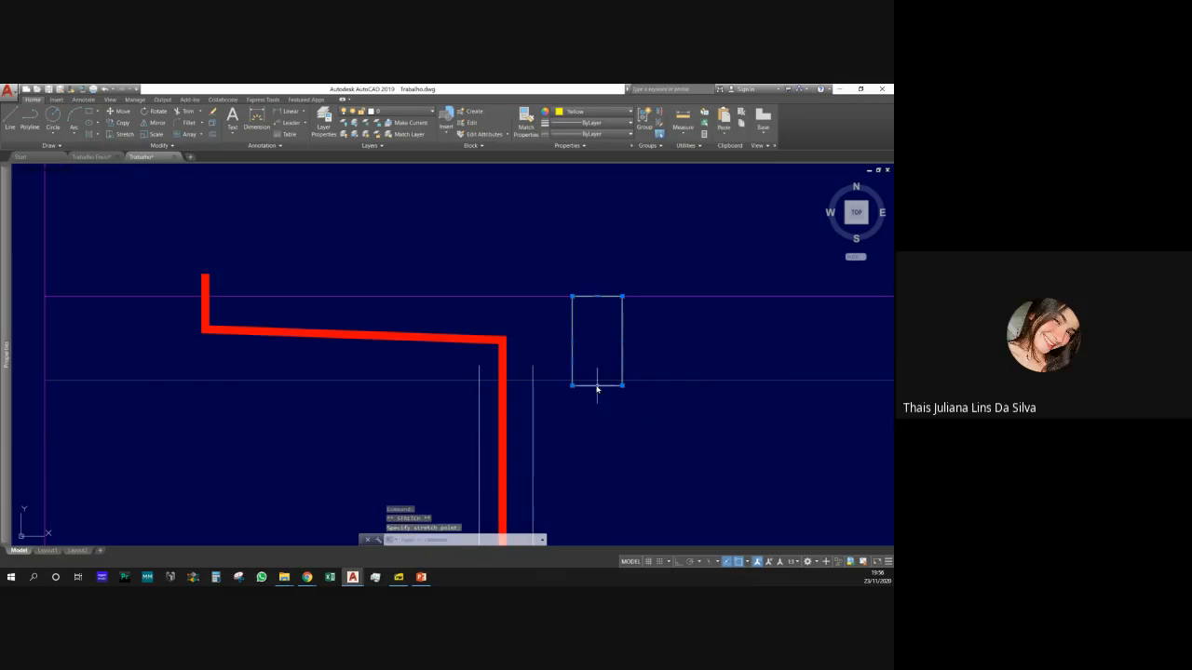
left_click(597, 385)
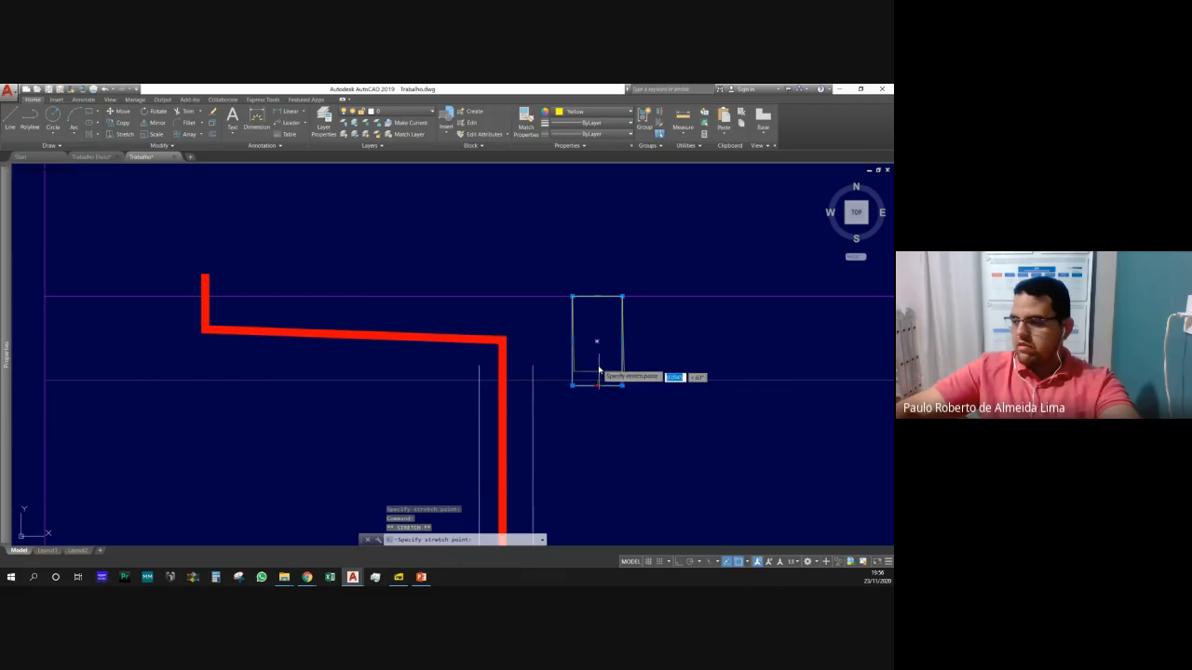
scroll(595, 382, "up", 5)
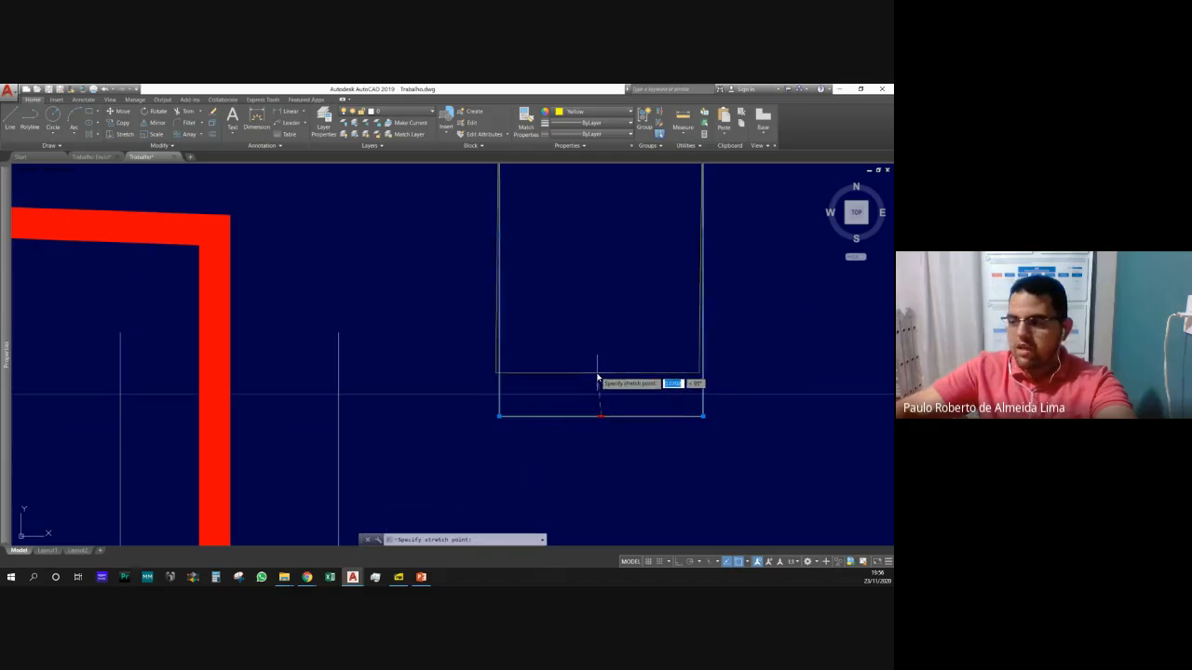
key("F8")
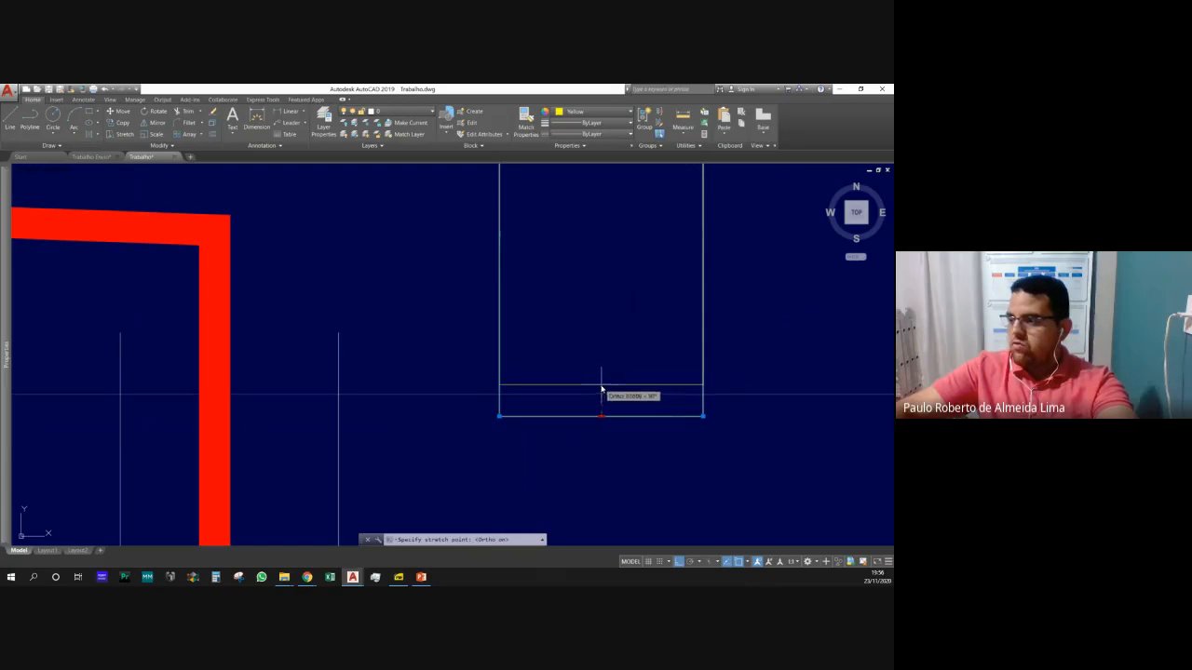
left_click(600, 384)
key("Escape")
key("Escape")
scroll(598, 397, "down", 6)
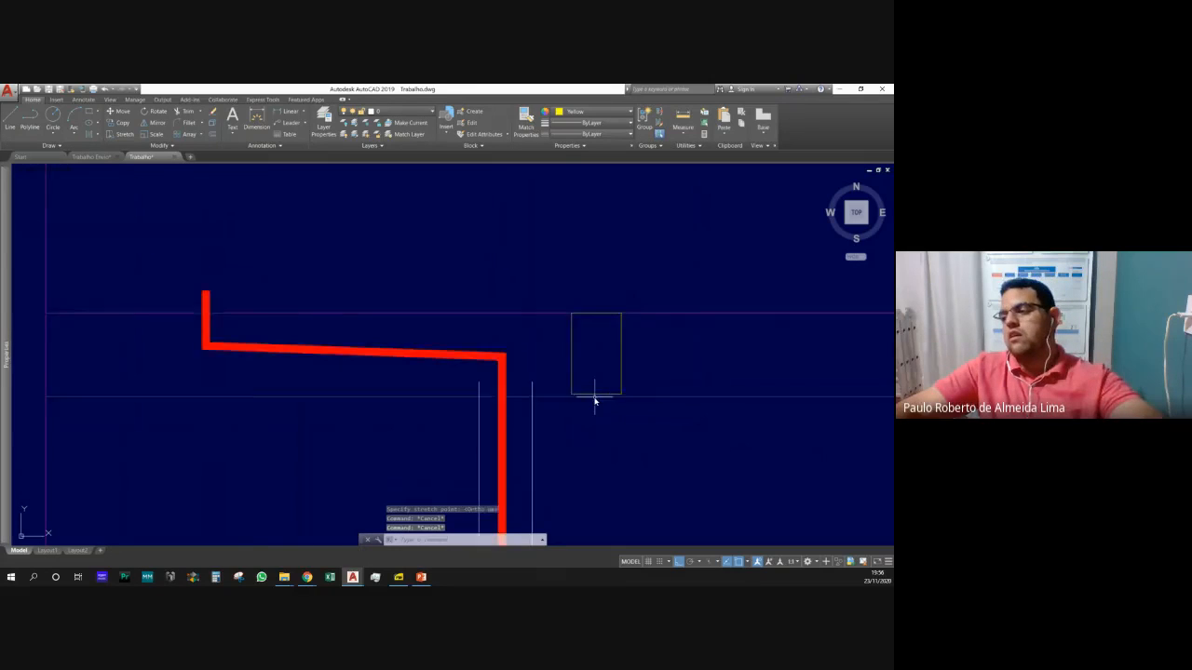
Fill the rectangle below the sup floor line with a SOLID hatch.
scroll(644, 358, "up", 2)
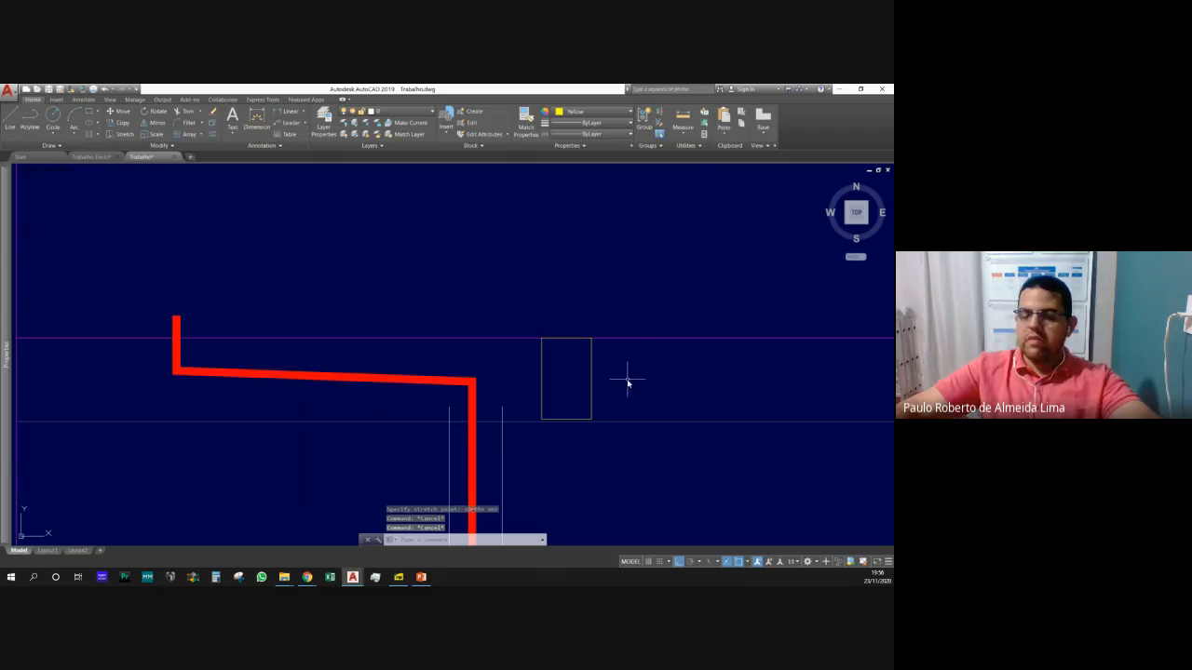
left_click(603, 387)
left_click(567, 381)
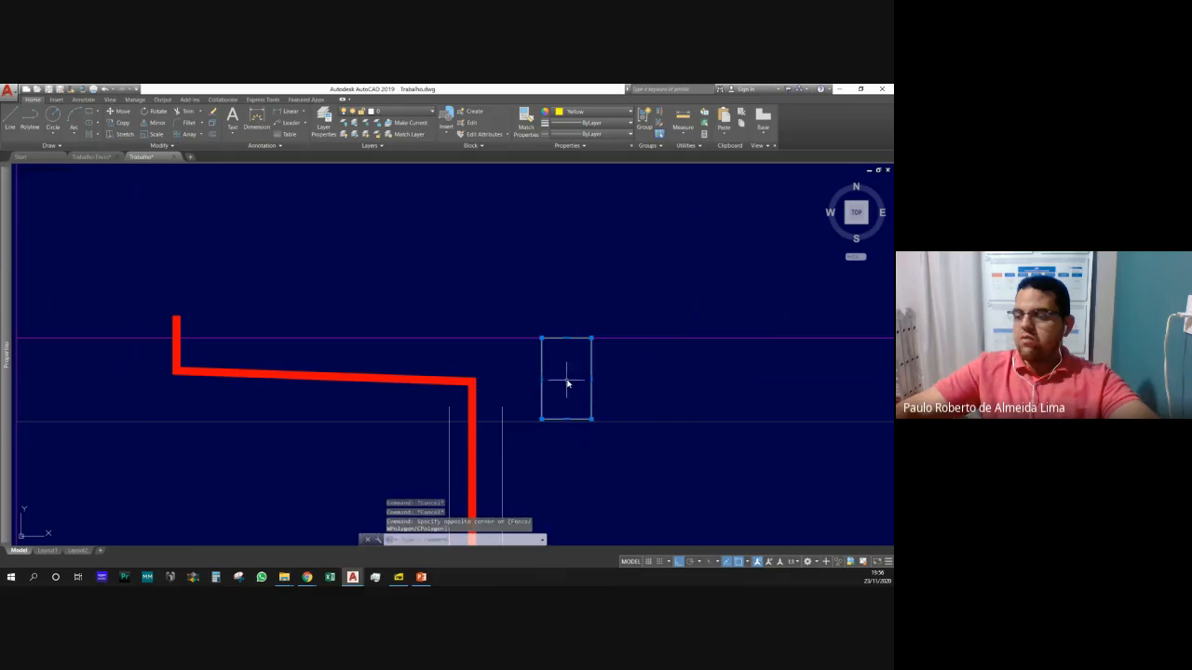
key("Escape")
key("Escape")
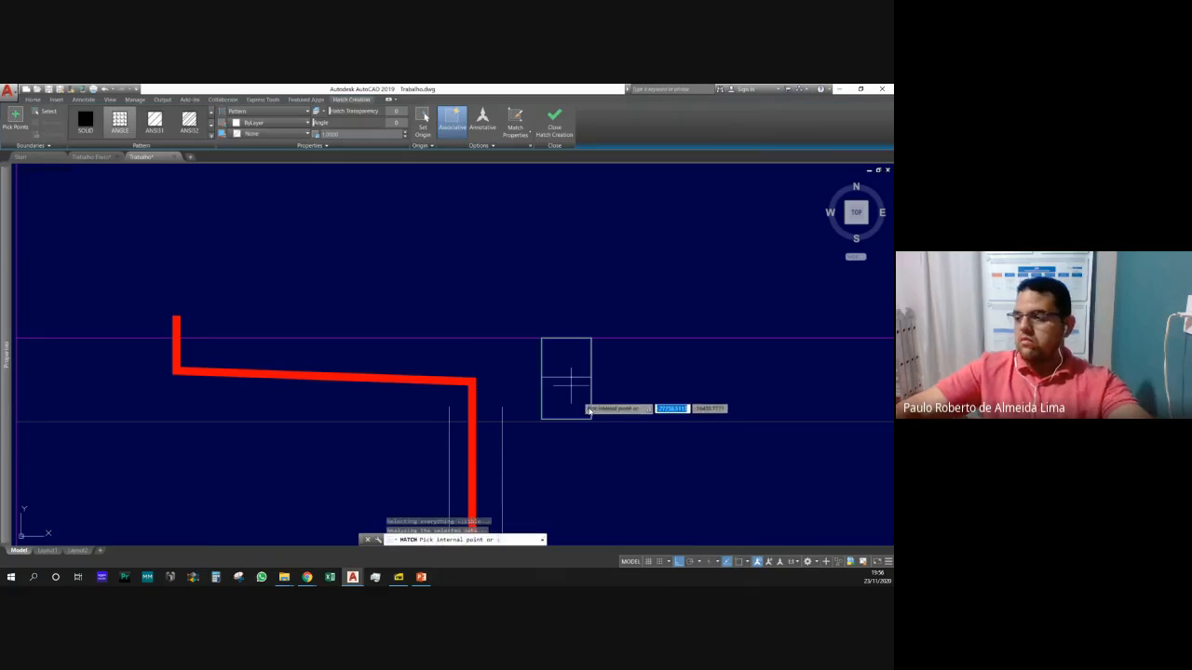
left_click(569, 388)
left_click(86, 124)
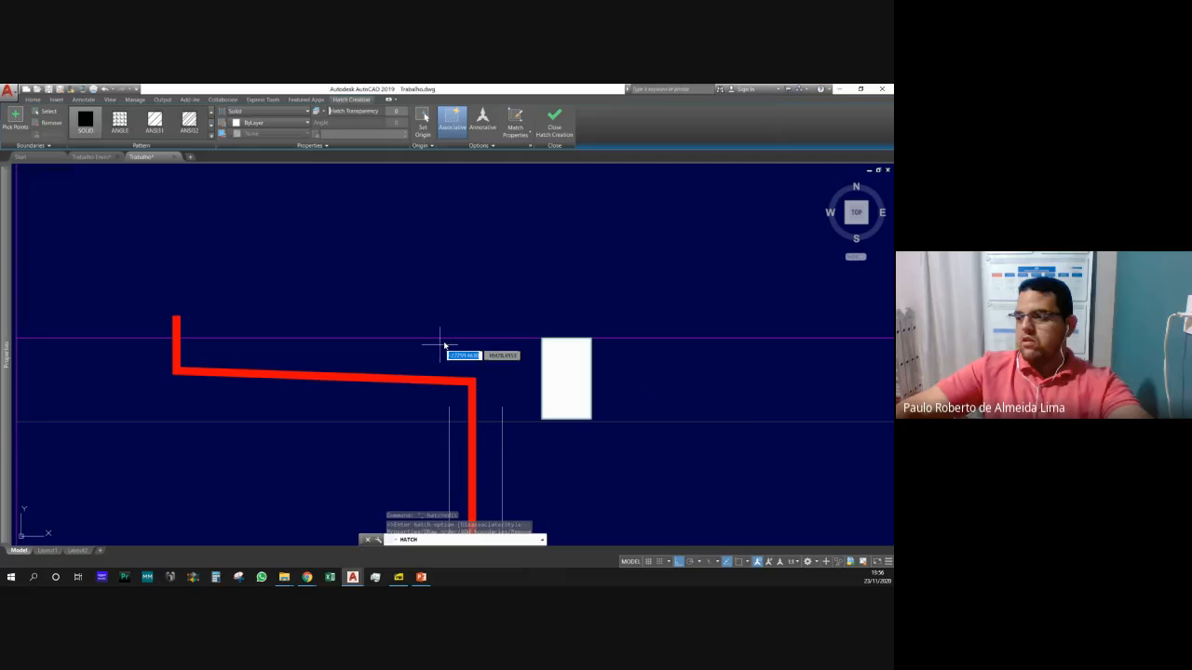
key("Escape")
key("Escape")
key("Escape")
Examine the filled rectangle against the red and green pipe runs in the schematic section and the neighbouring floor plans.
scroll(284, 341, "down", 3)
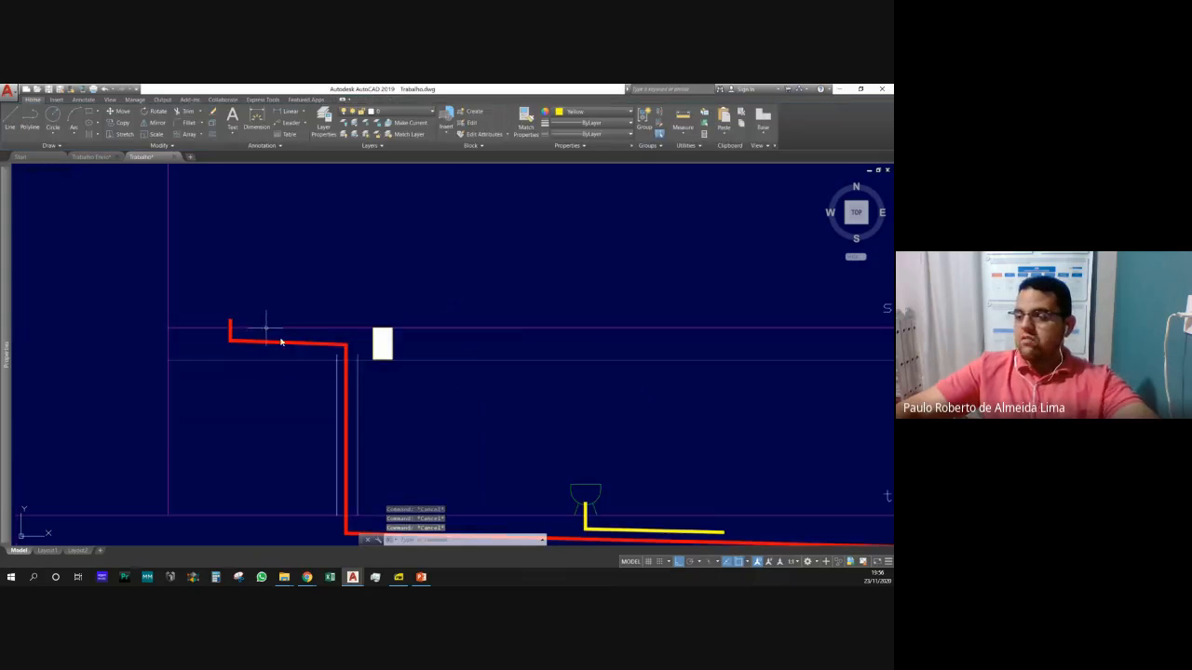
scroll(233, 340, "up", 2)
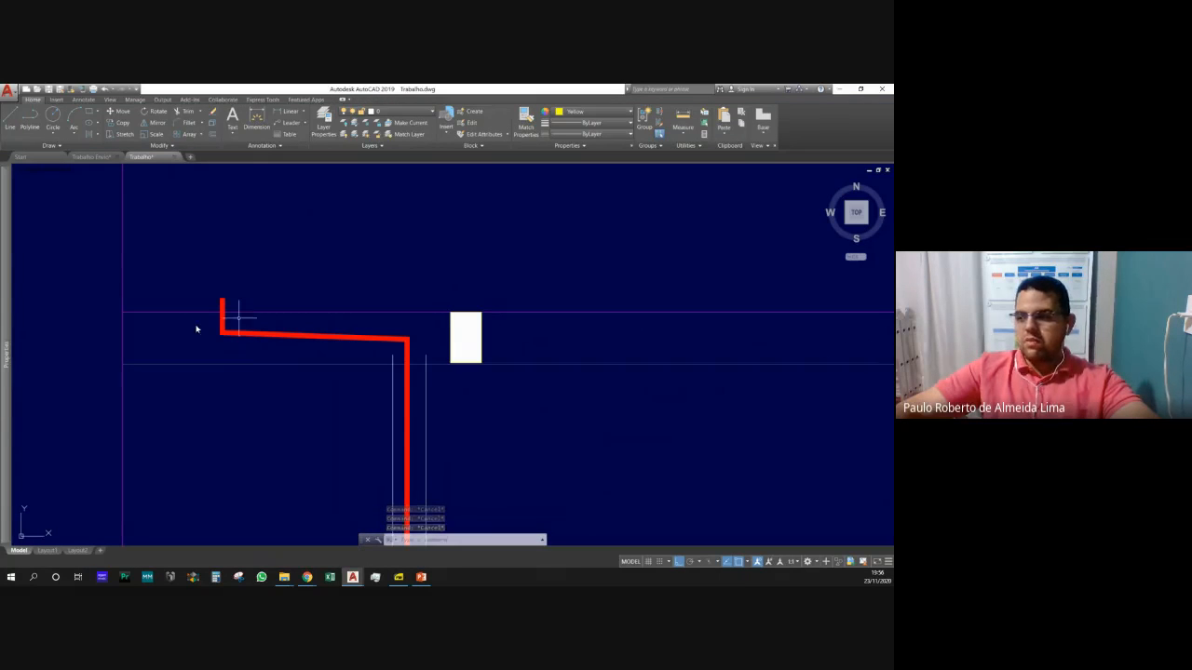
scroll(196, 327, "down", 4)
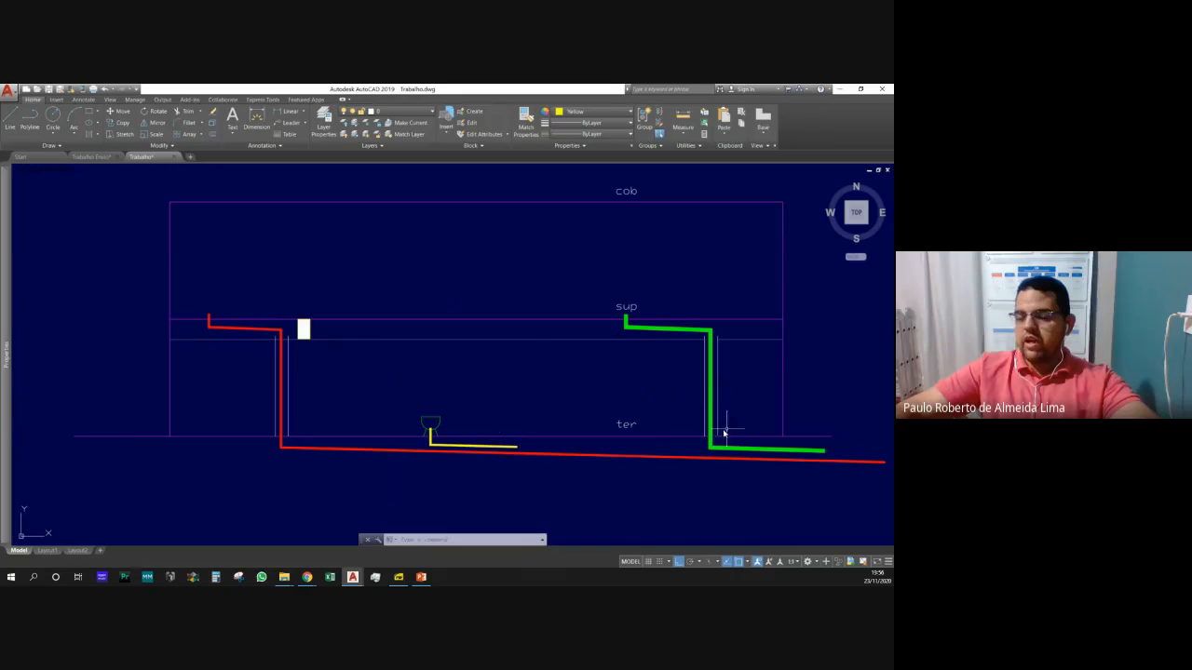
scroll(297, 352, "up", 5)
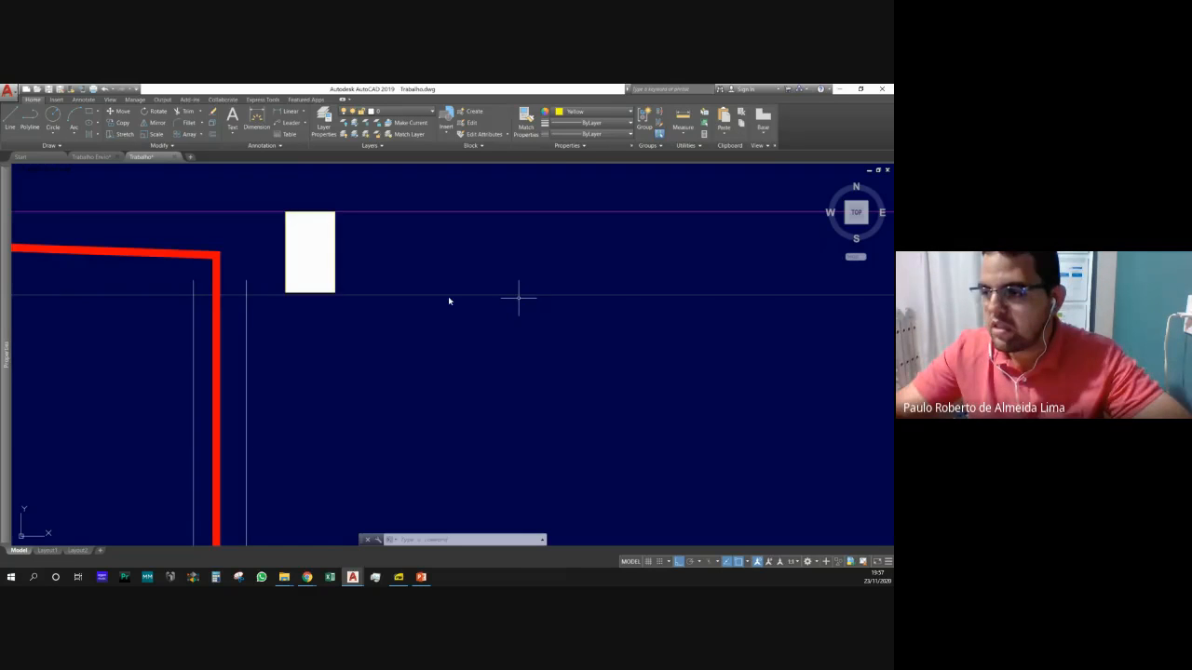
scroll(552, 283, "down", 6)
scroll(532, 248, "up", 4)
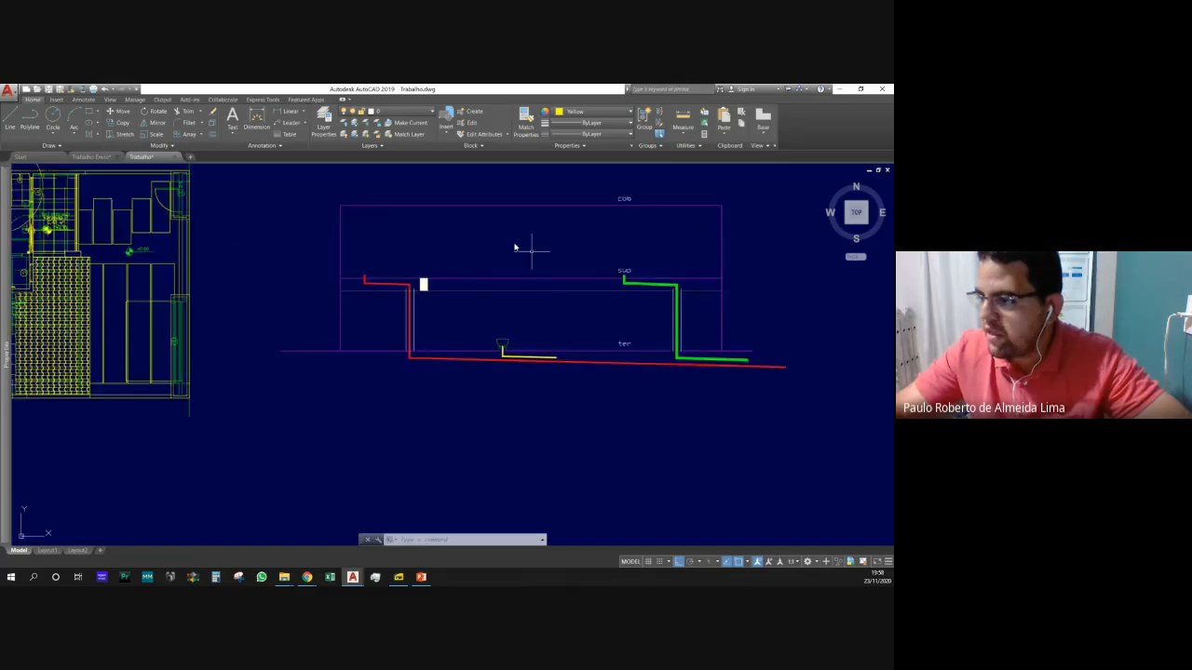
scroll(434, 318, "down", 2)
scroll(539, 269, "up", 2)
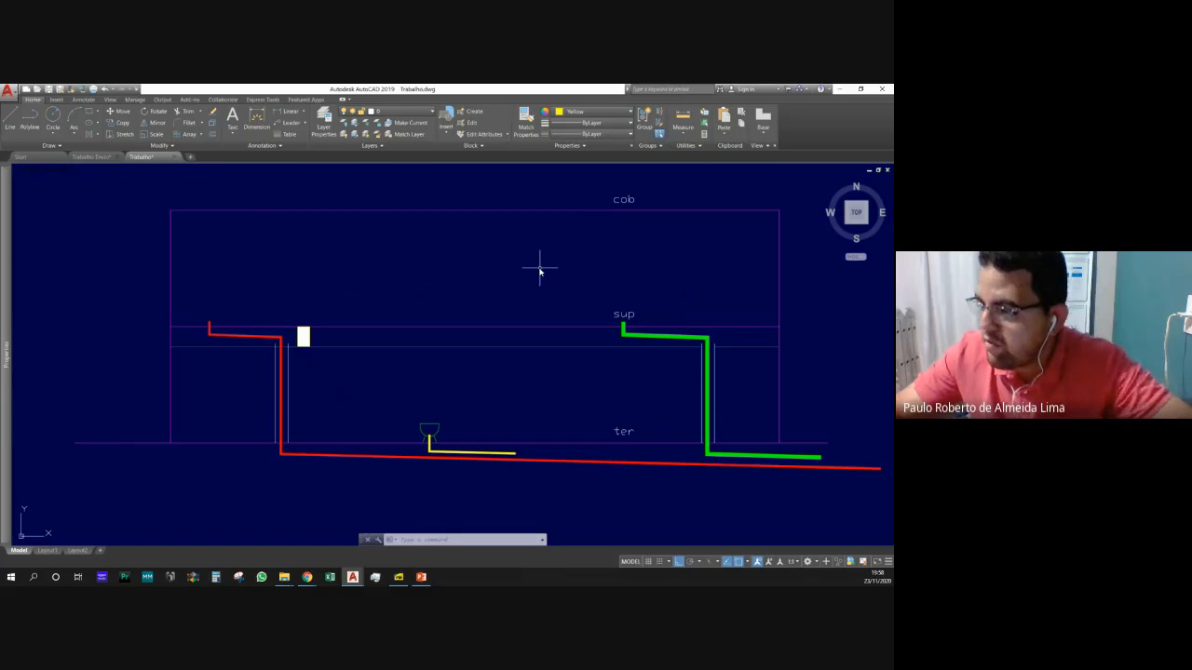
scroll(540, 269, "down", 5)
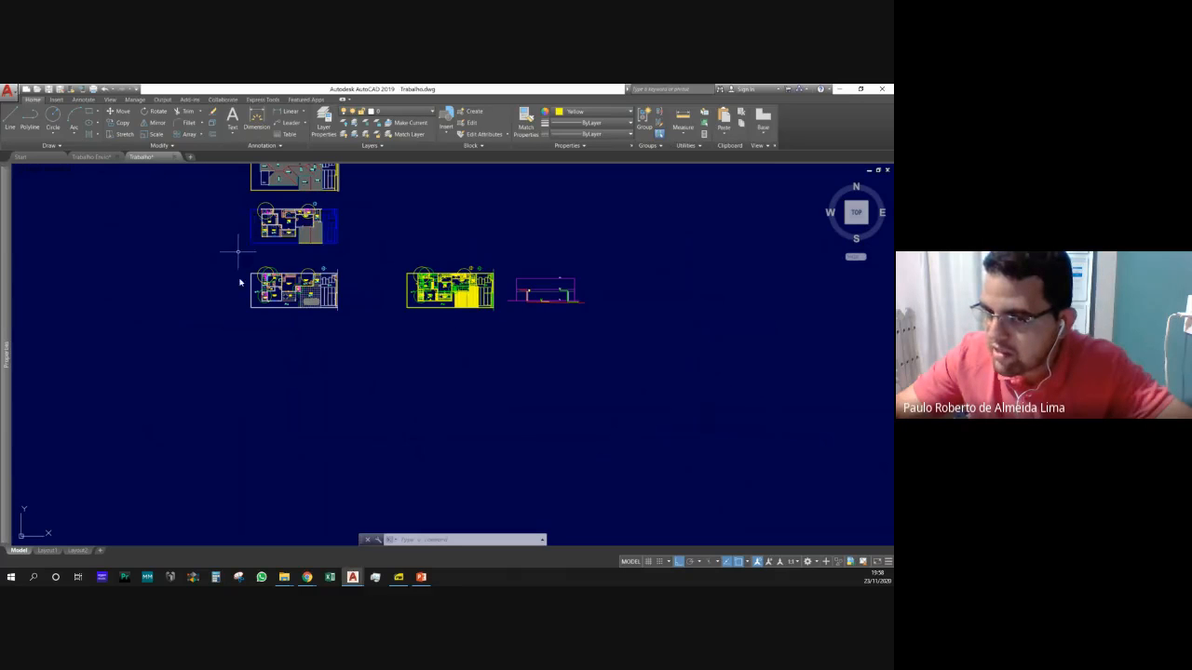
scroll(556, 287, "up", 5)
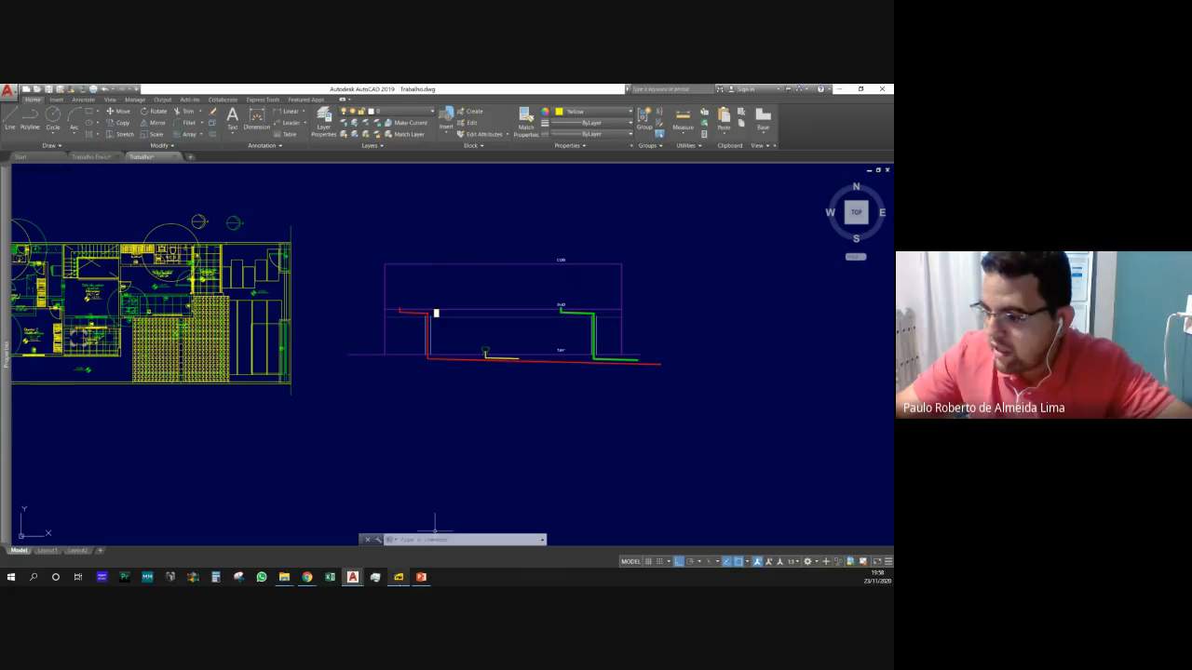
Switch to the PDF viewer and examine the Pavimento Superior plan and the wet-area details of both floors in the Trabalho PDF.
left_click(398, 577)
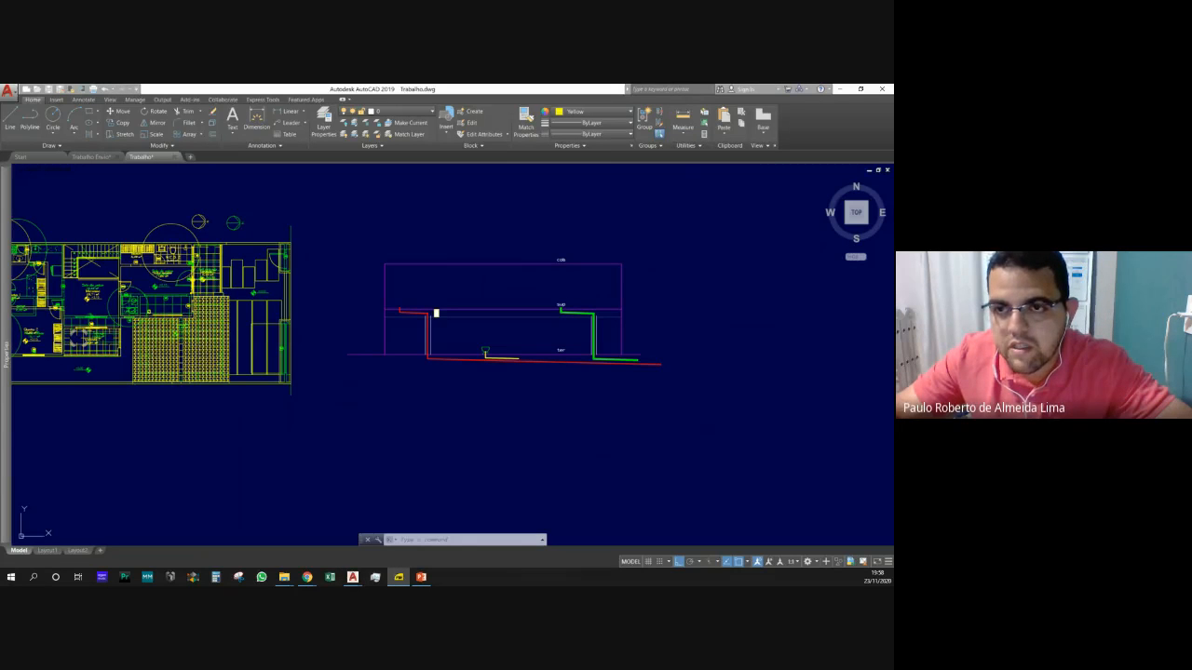
left_click_drag(0, 148, 659, 149)
left_click(690, 150)
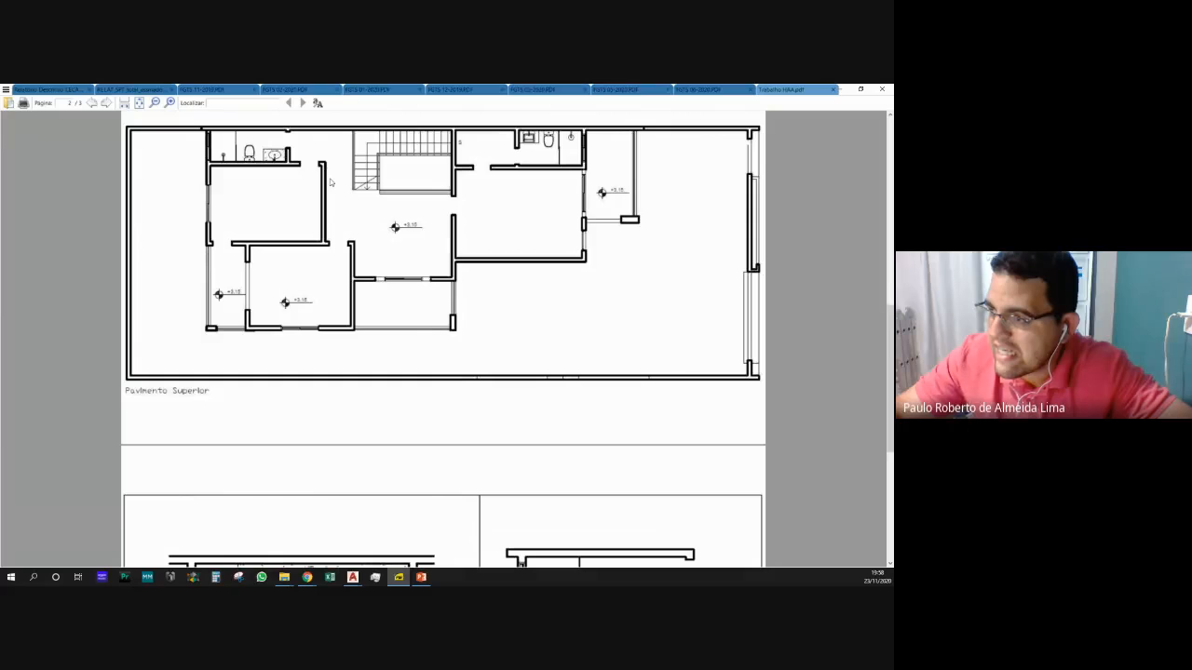
scroll(337, 177, "down", 4)
scroll(335, 189, "down", 3)
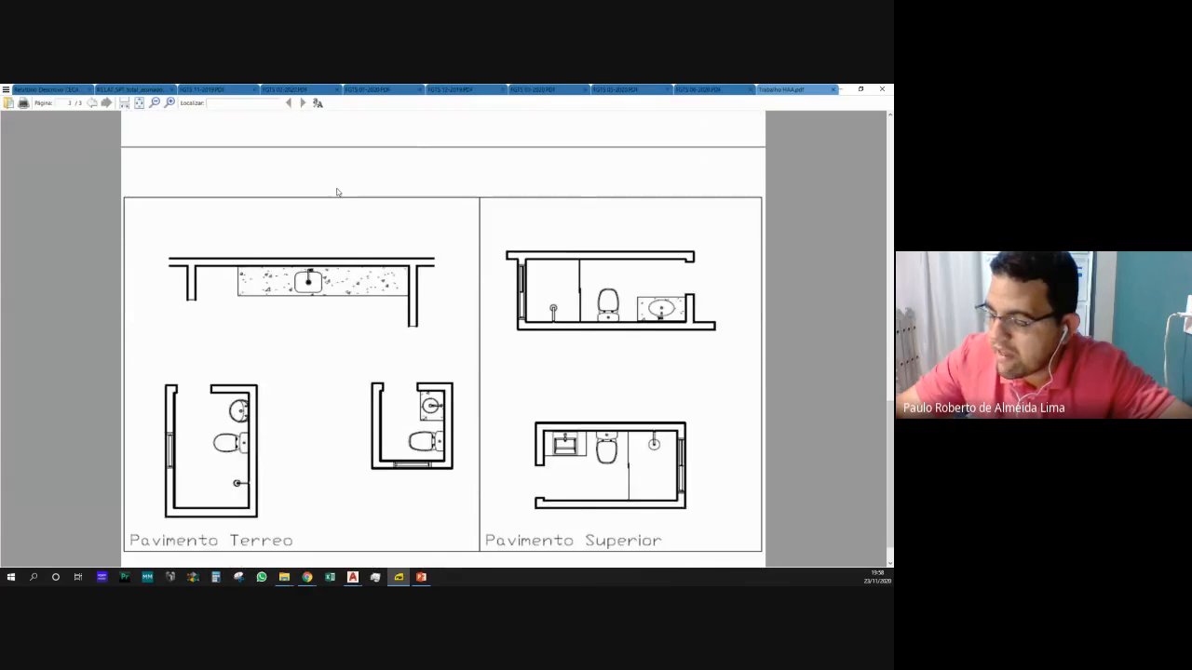